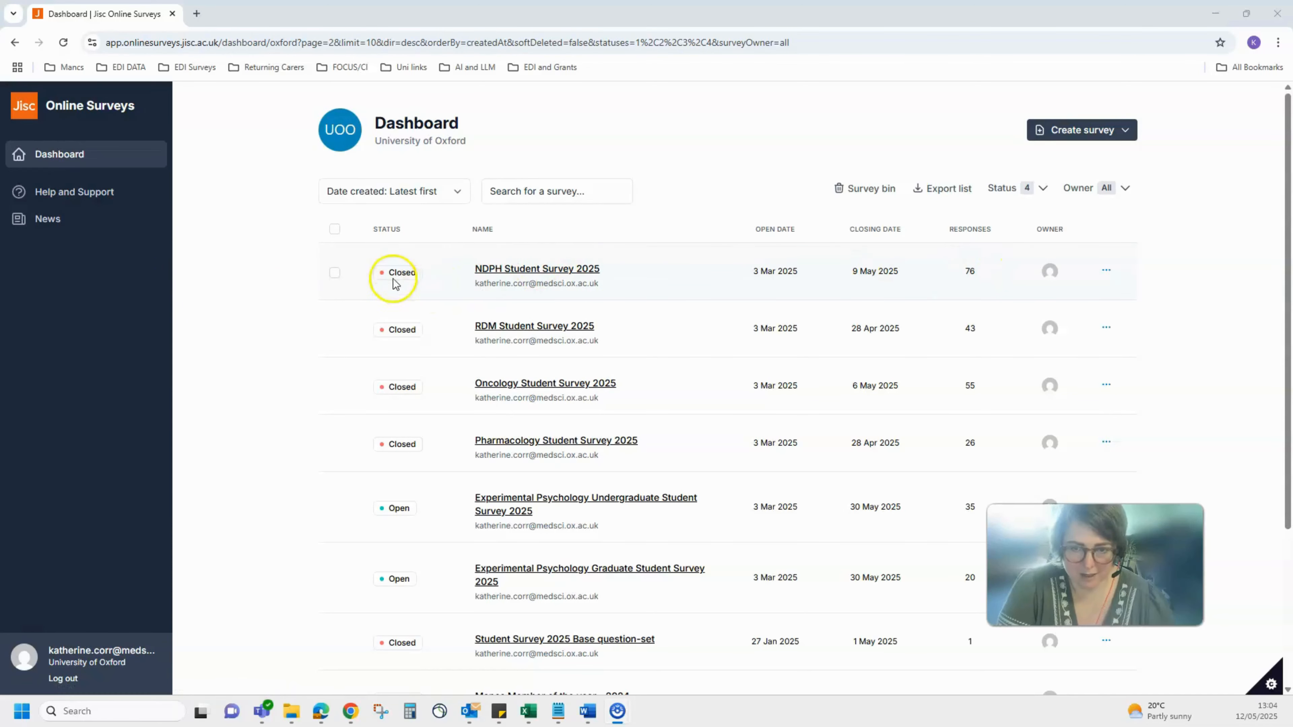
Step: Download the NDPH Student Survey 2025 responses as an uncoded CSV from the survey's analysis
{"action": "left_click", "coordinate": [540, 269]}
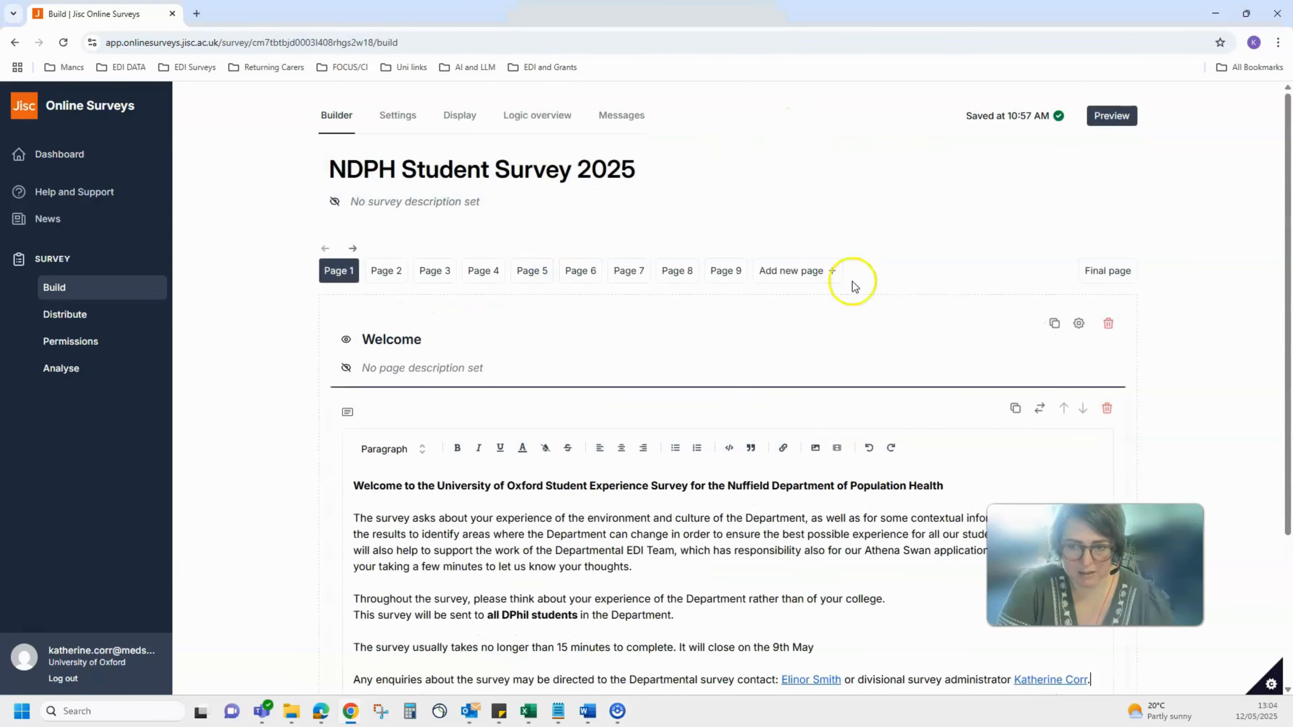
{"action": "left_click", "coordinate": [59, 369]}
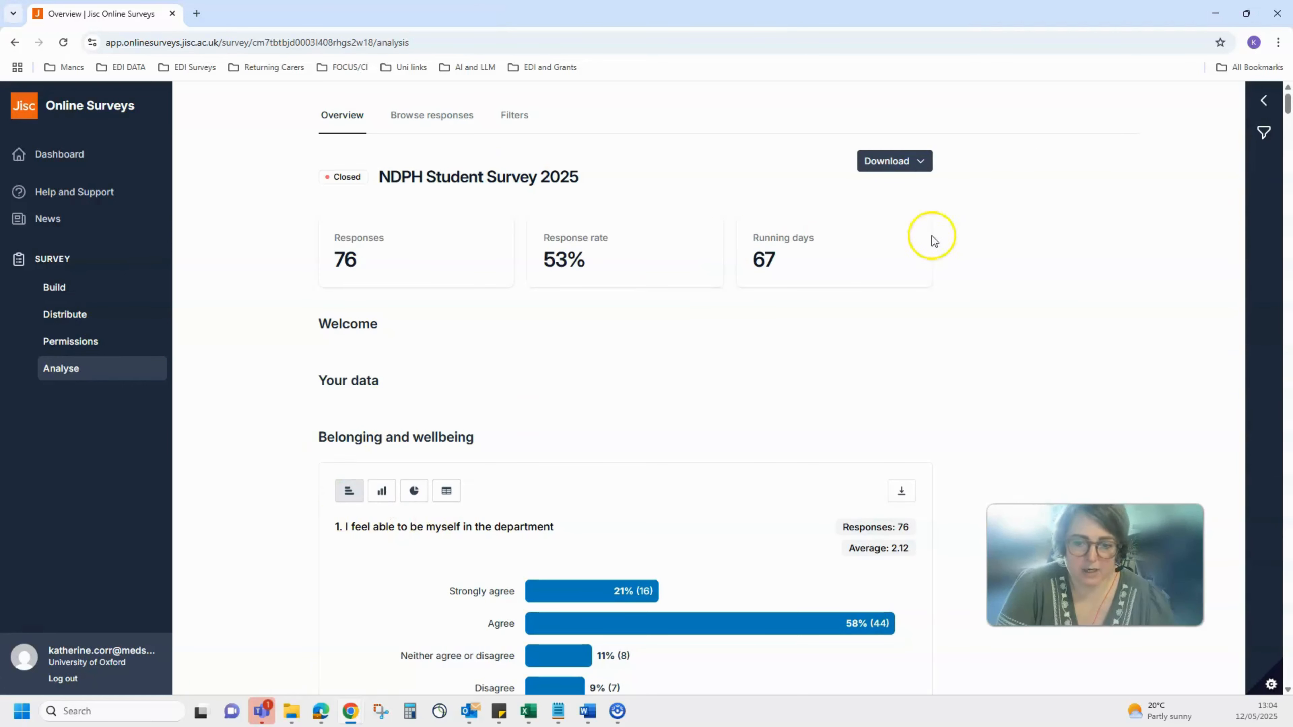
{"action": "left_click", "coordinate": [915, 158]}
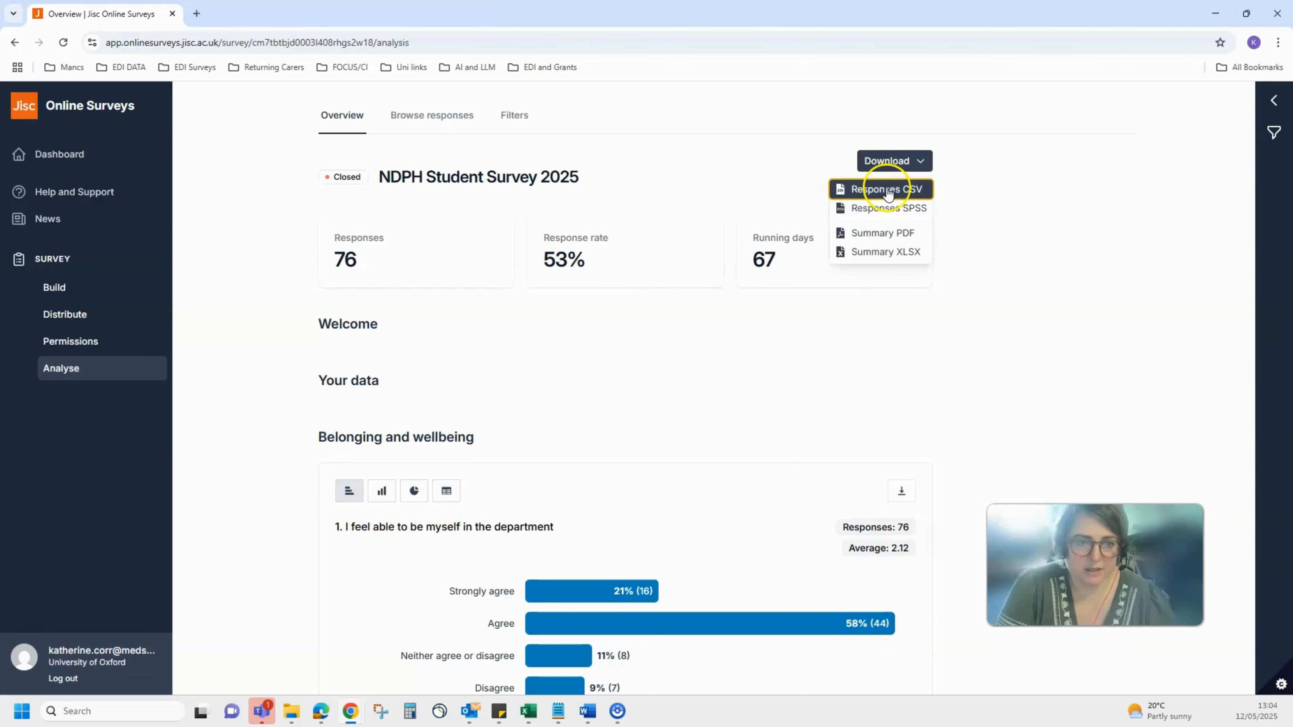
{"action": "left_click", "coordinate": [887, 191]}
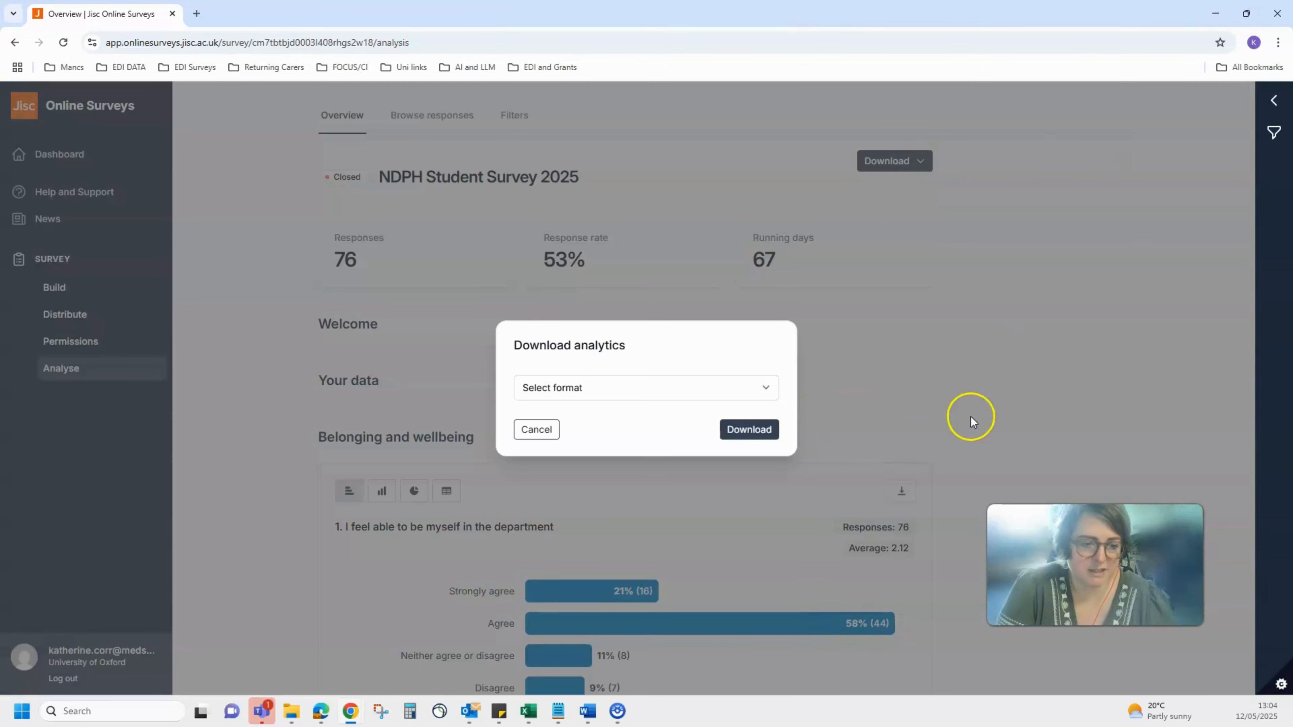
{"action": "left_click", "coordinate": [691, 389]}
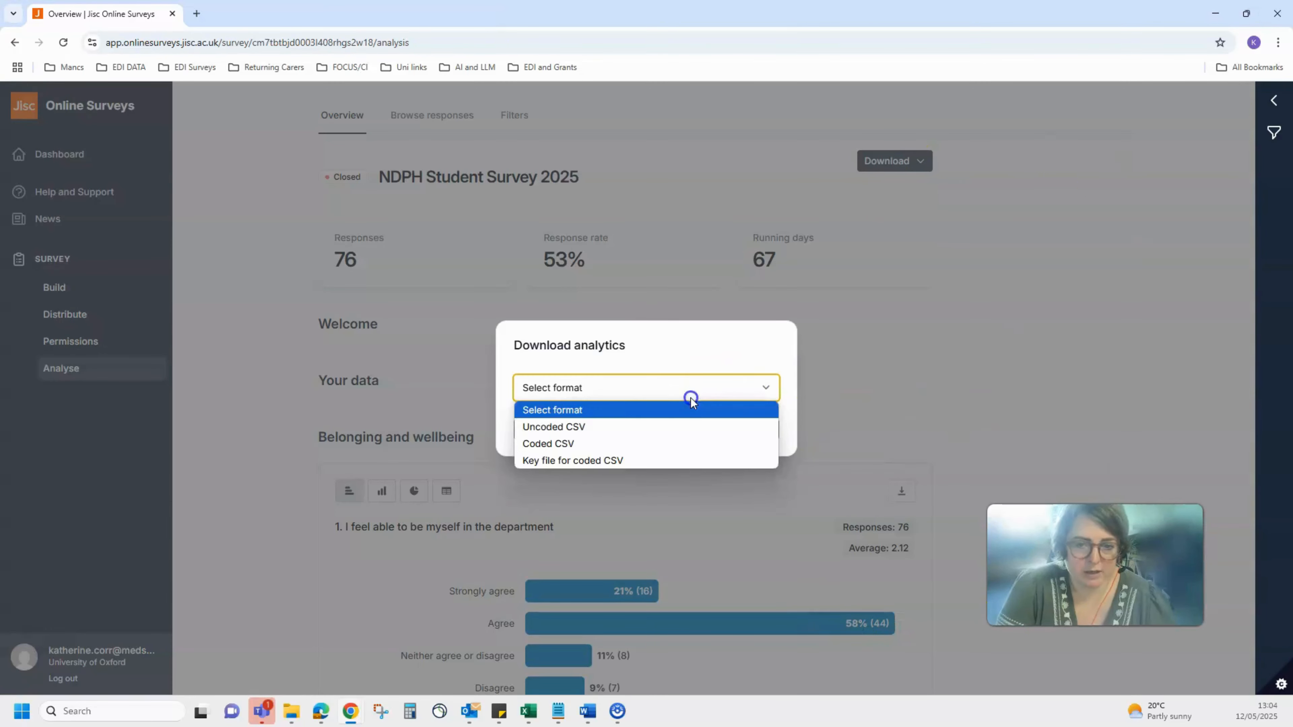
{"action": "left_click", "coordinate": [561, 426]}
{"action": "left_click", "coordinate": [743, 467]}
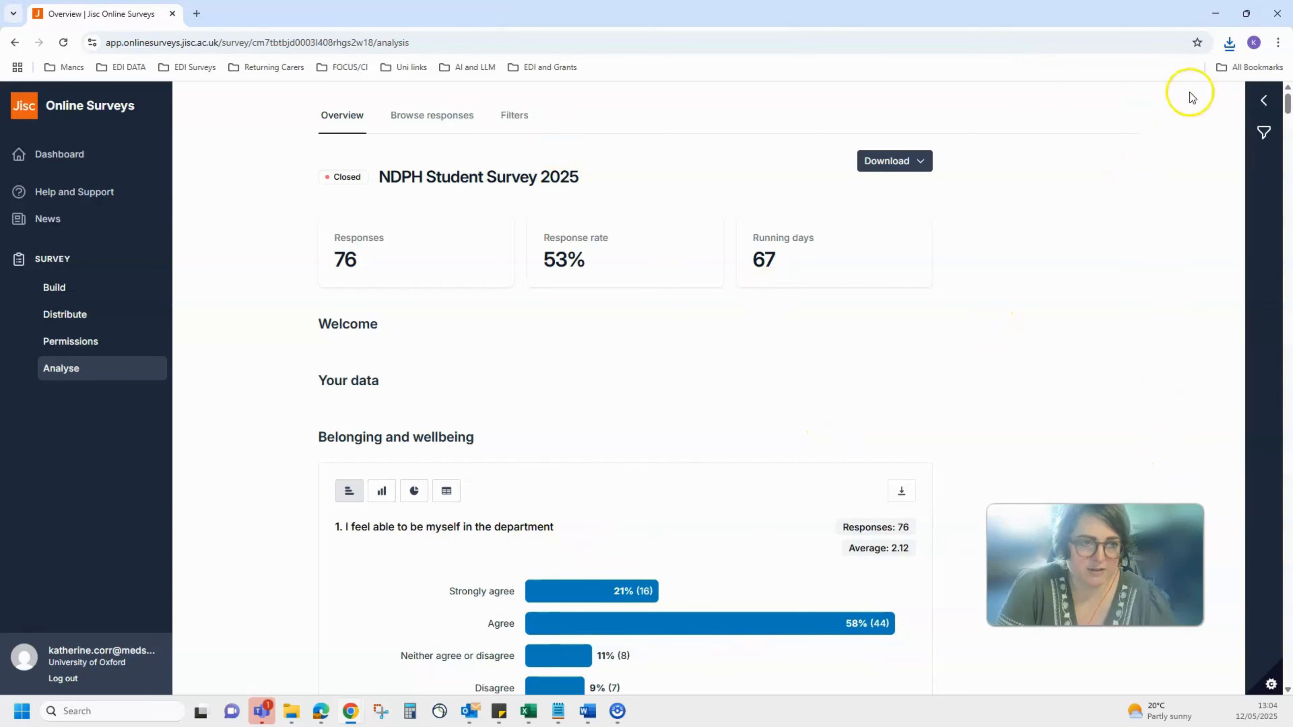
Step: Open the downloaded uncoded CSV in Excel and look over the question headings and response columns
{"action": "left_click", "coordinate": [1227, 44]}
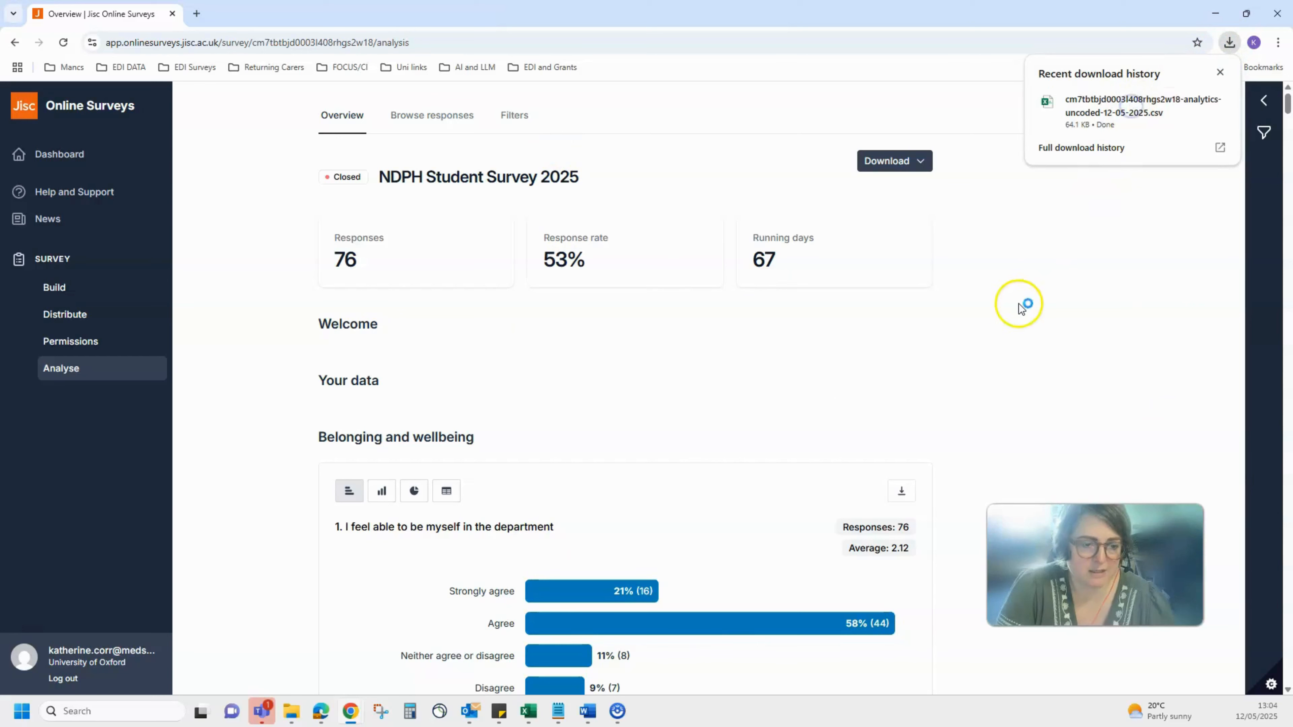
{"action": "left_click", "coordinate": [1041, 181]}
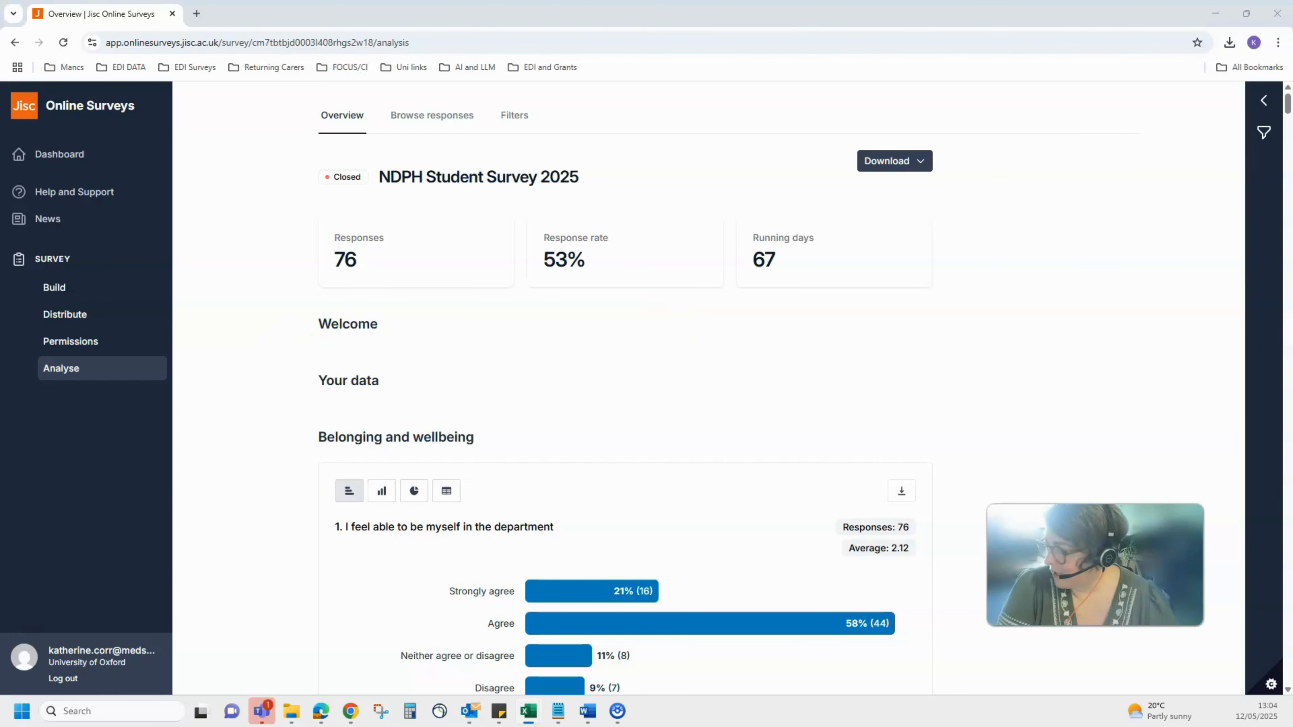
{"action": "left_click_drag", "start_coordinate": [1, 224], "coordinate": [245, 152]}
{"action": "left_click", "coordinate": [89, 307]}
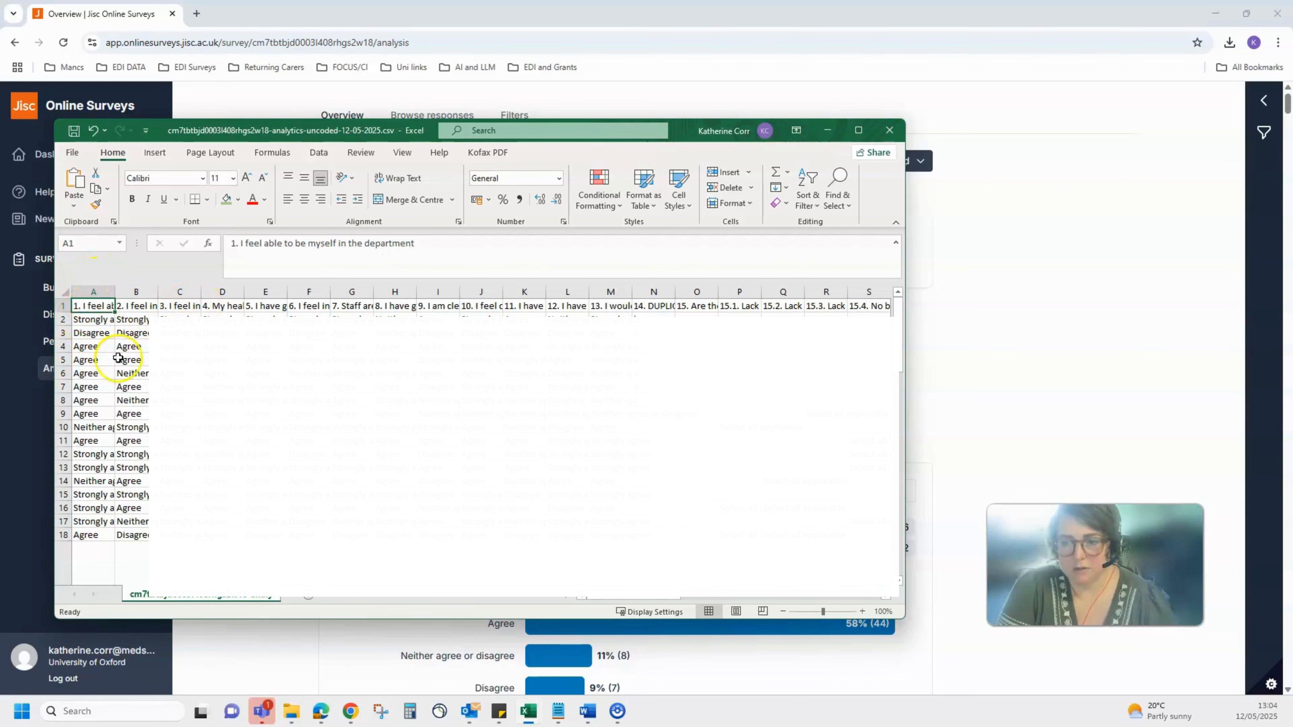
{"action": "left_click_drag", "start_coordinate": [633, 598], "coordinate": [564, 578]}
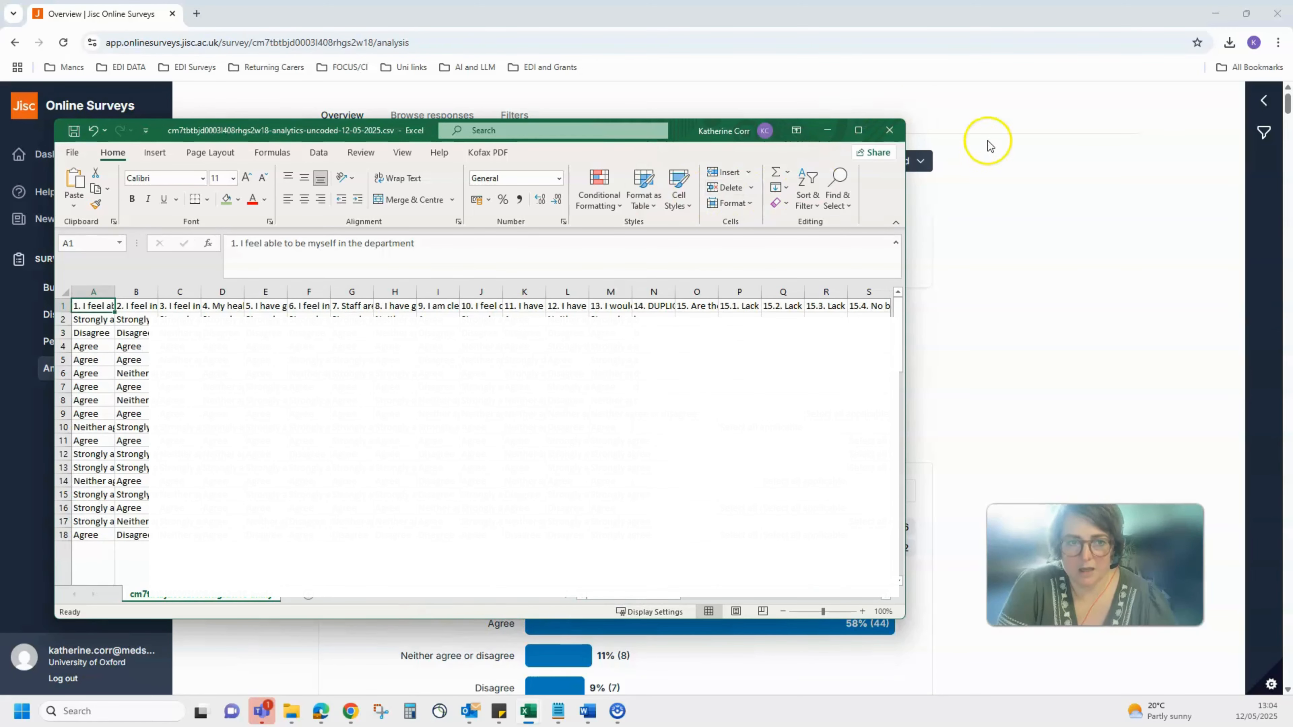
Step: Back in Jisc Online Surveys, download the key file for coded CSV and open it in Excel
{"action": "left_click", "coordinate": [1006, 159]}
{"action": "left_click", "coordinate": [900, 173]}
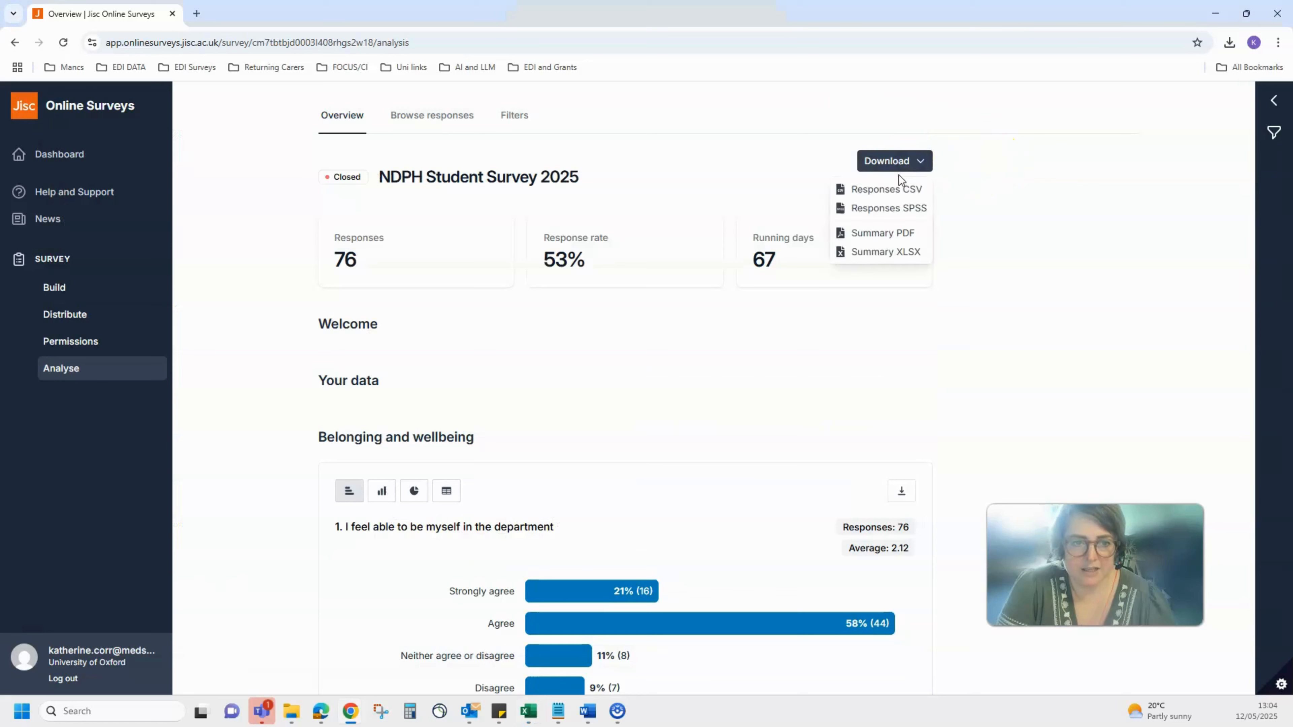
{"action": "left_click", "coordinate": [891, 182]}
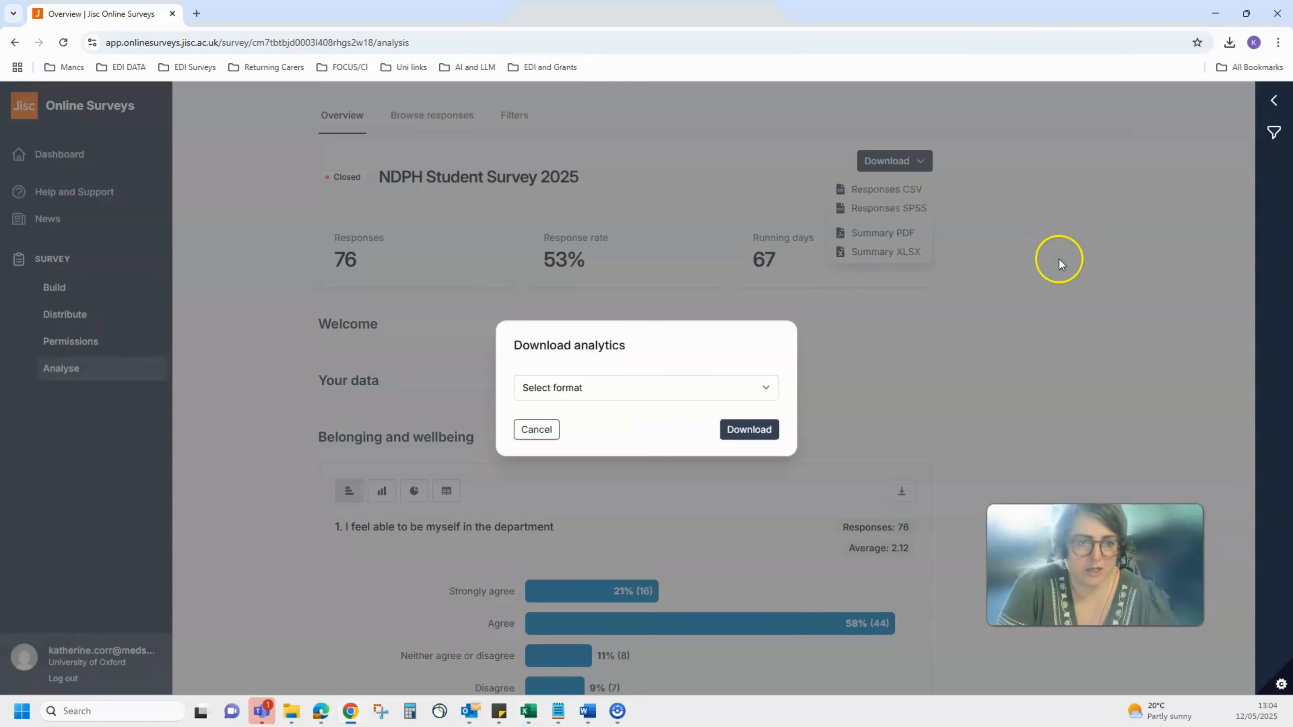
{"action": "left_click", "coordinate": [619, 389]}
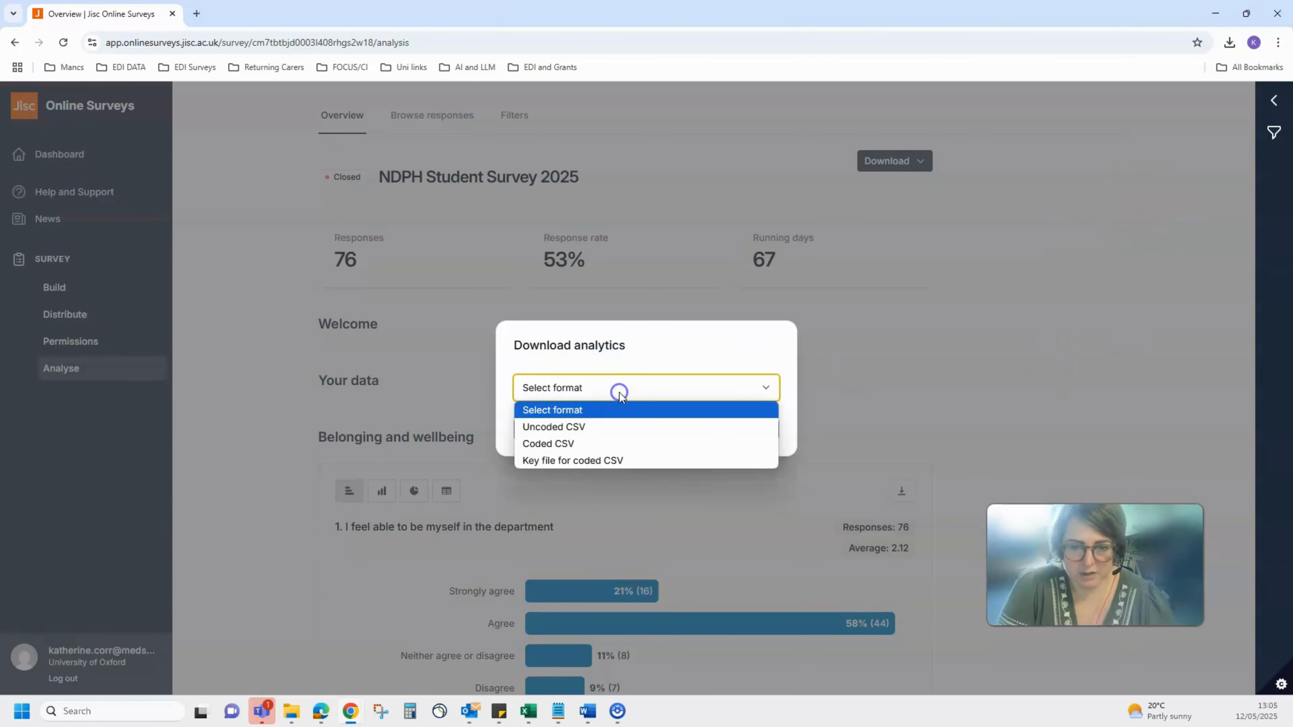
{"action": "left_click", "coordinate": [587, 461]}
{"action": "left_click", "coordinate": [743, 470]}
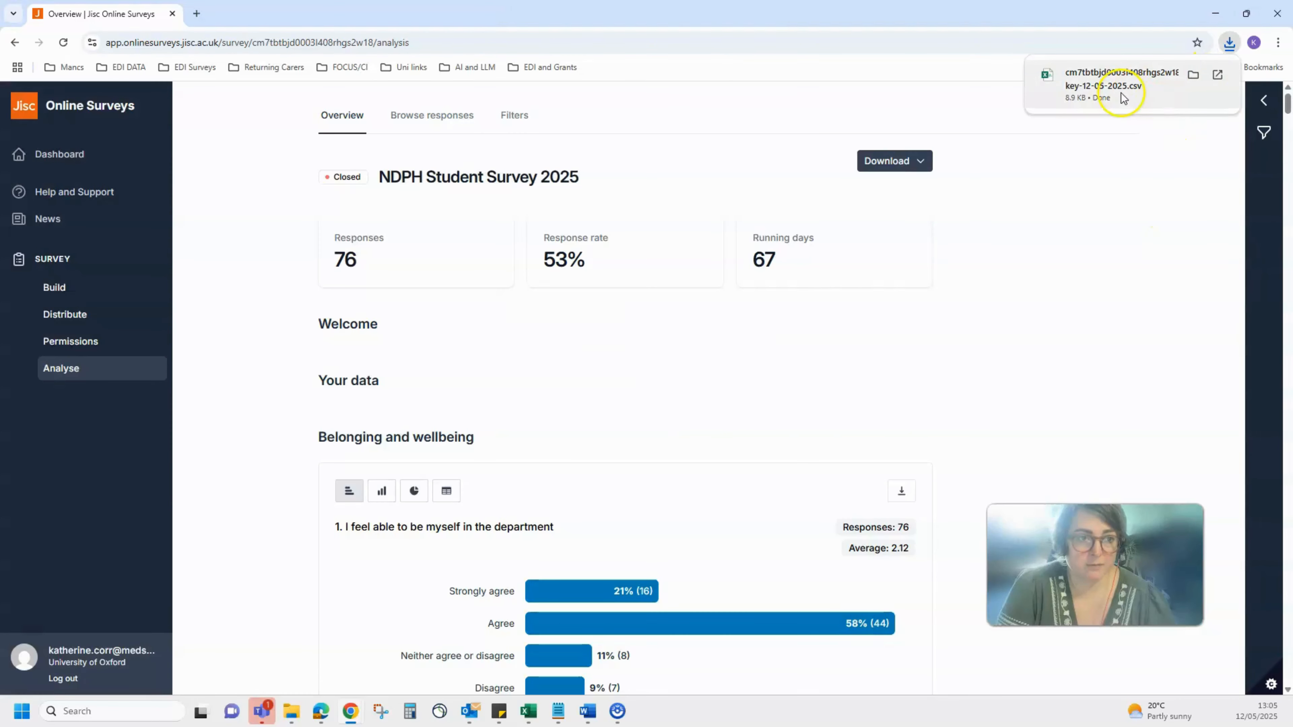
{"action": "left_click", "coordinate": [1121, 93]}
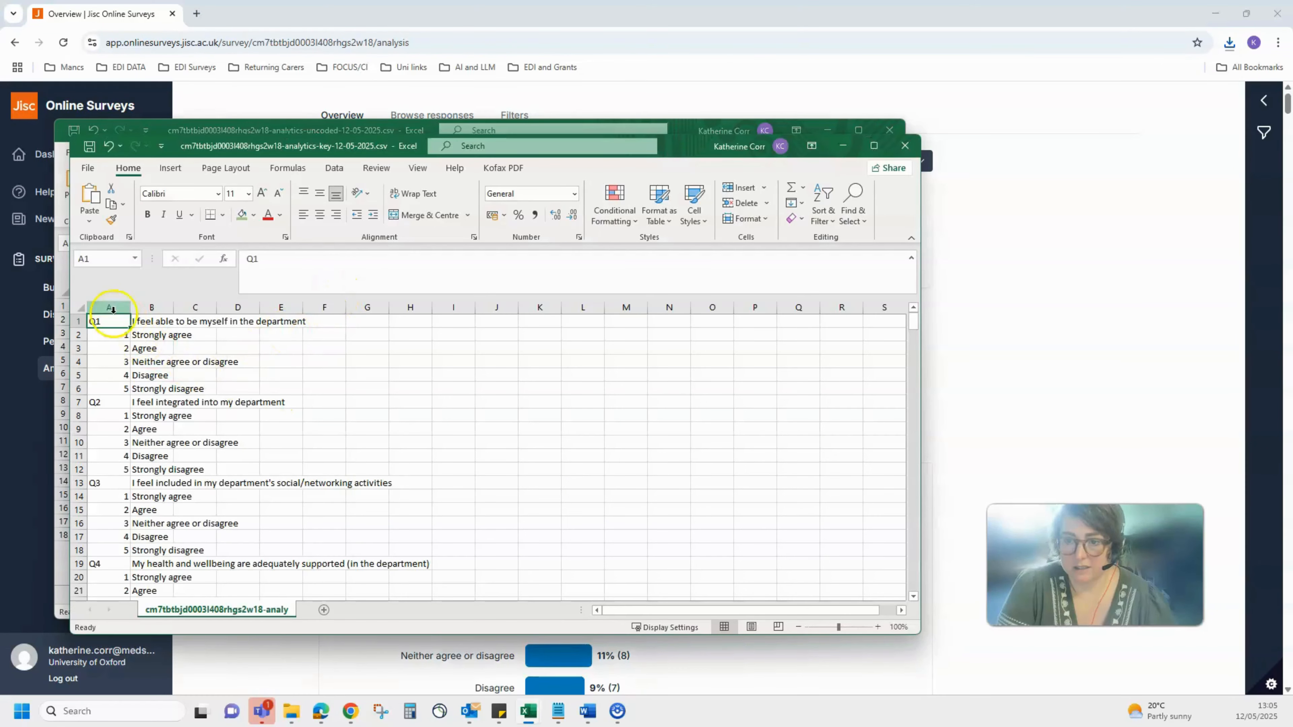
Step: Examine in the key file how the Q1 answer options are matched to their numeric codes
{"action": "left_click", "coordinate": [94, 334]}
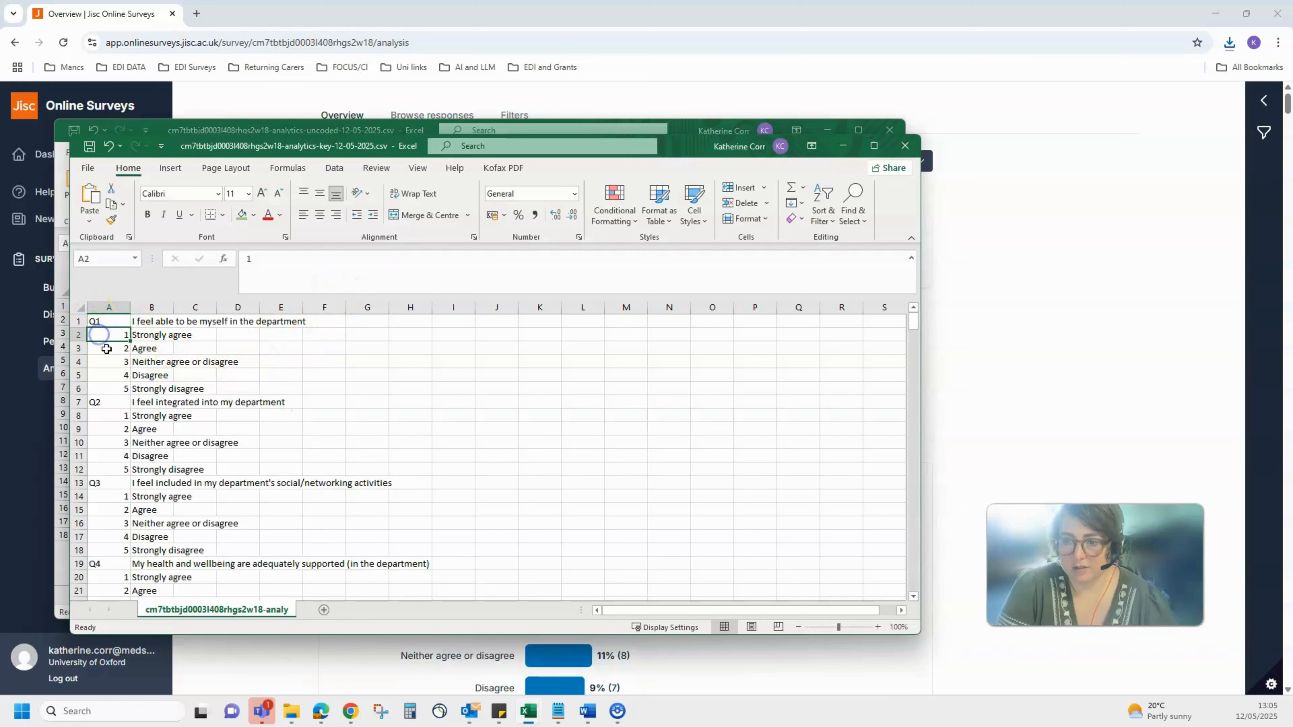
{"action": "left_click", "coordinate": [152, 317]}
{"action": "left_click", "coordinate": [114, 335]}
{"action": "left_click", "coordinate": [135, 335]}
{"action": "left_click", "coordinate": [112, 346]}
{"action": "left_click", "coordinate": [144, 348]}
{"action": "left_click", "coordinate": [114, 362]}
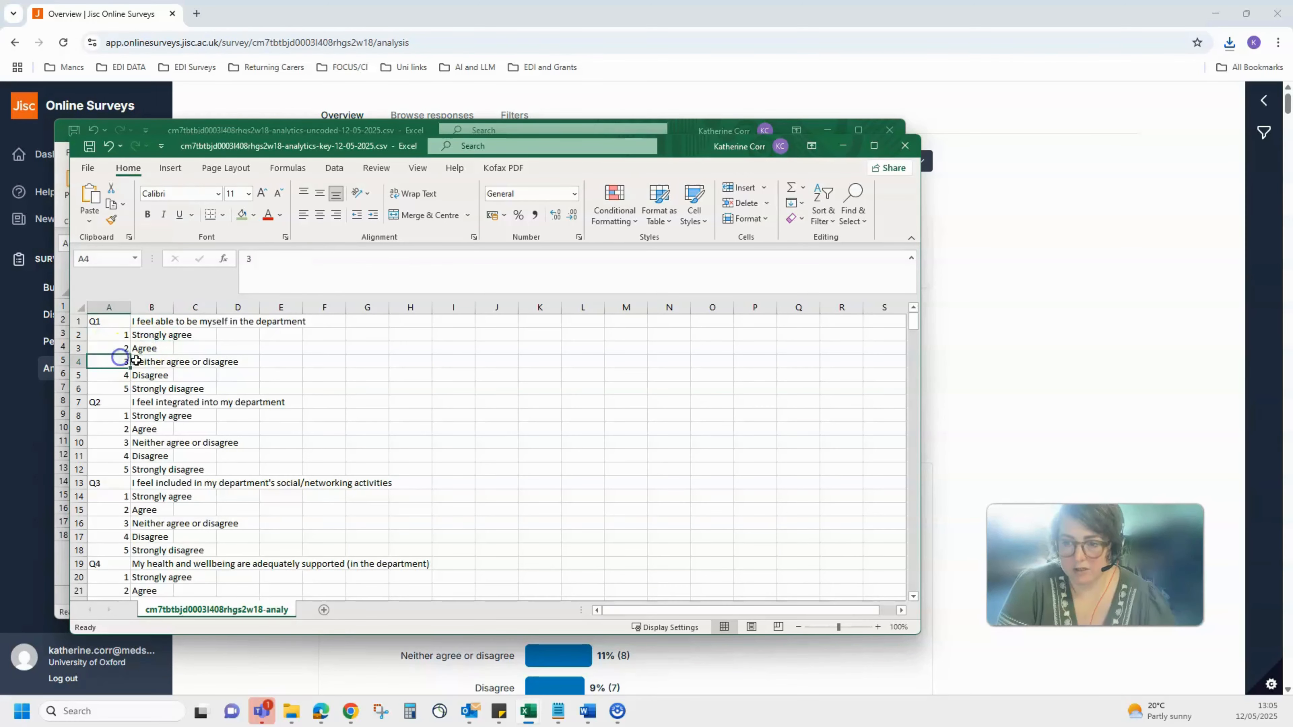
{"action": "left_click", "coordinate": [145, 361]}
{"action": "left_click", "coordinate": [114, 375]}
{"action": "left_click", "coordinate": [146, 376]}
{"action": "left_click", "coordinate": [114, 388]}
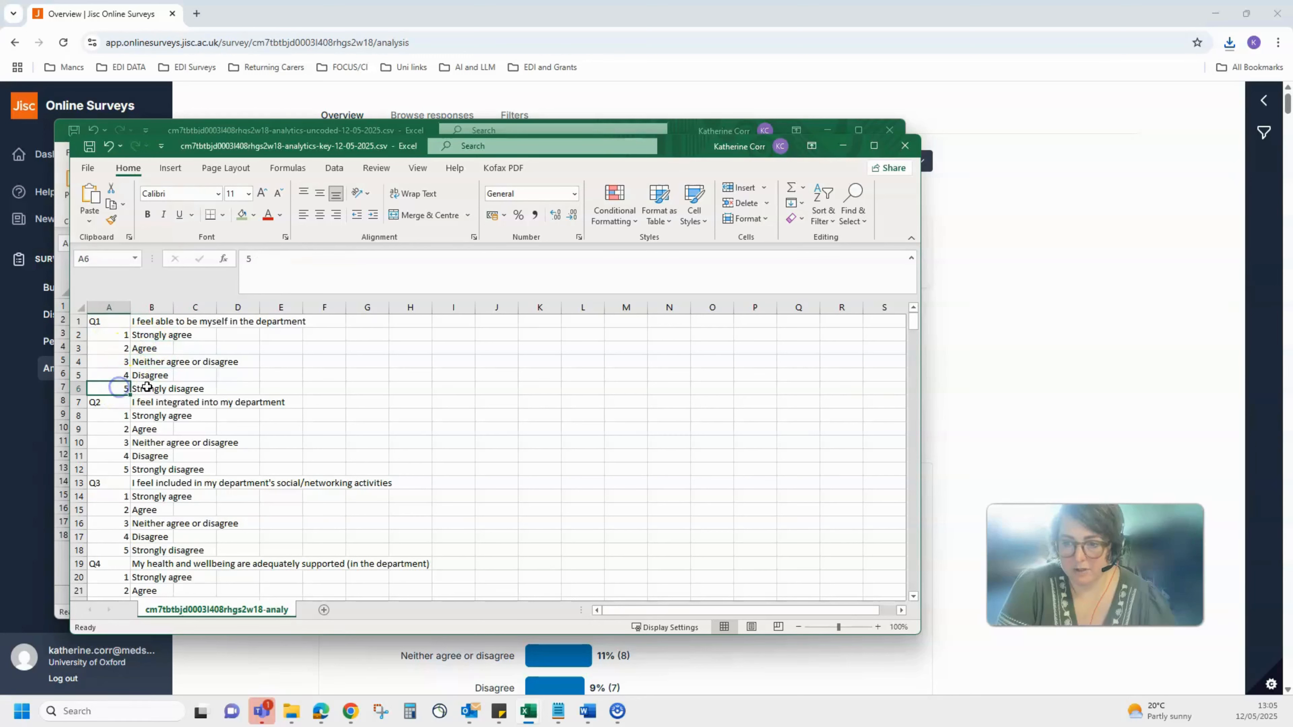
{"action": "left_click", "coordinate": [145, 388]}
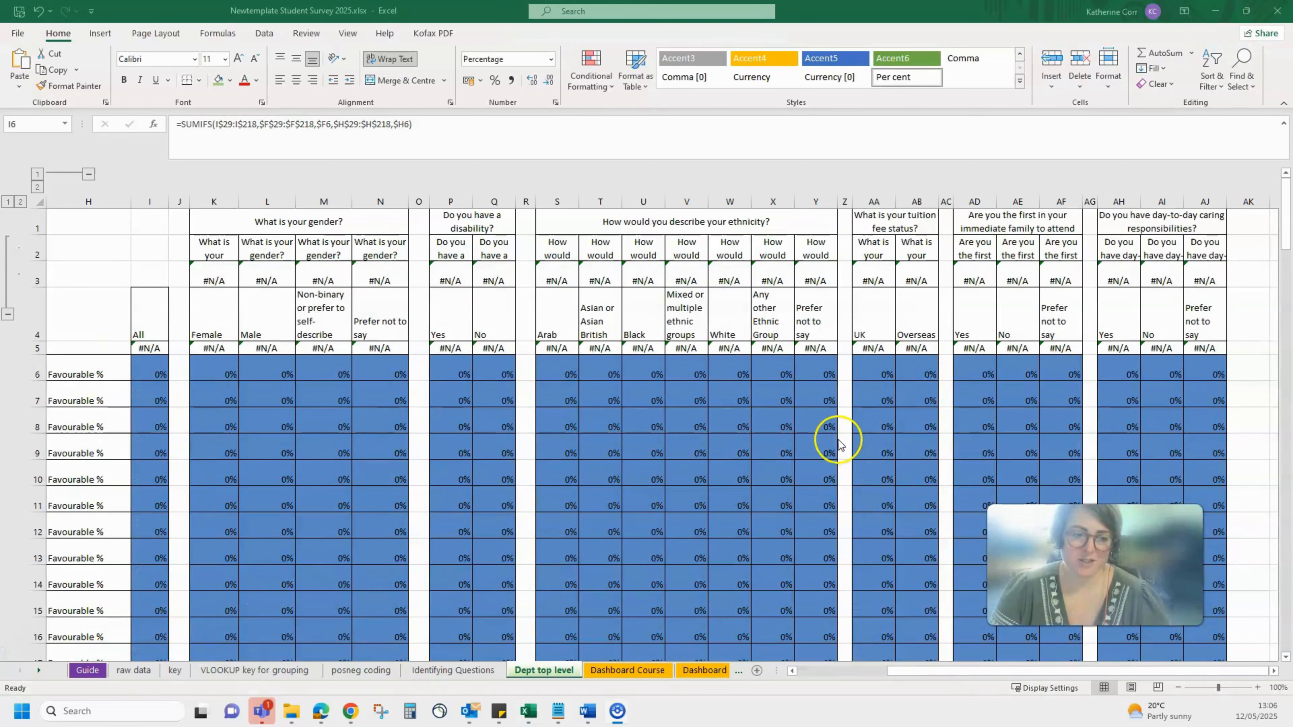
Step: In Newtemplate Student Survey 2025.xlsx, look through the Guide, raw data, key, VLOOKUP key for grouping and posneg coding sheets
{"action": "left_click", "coordinate": [87, 671]}
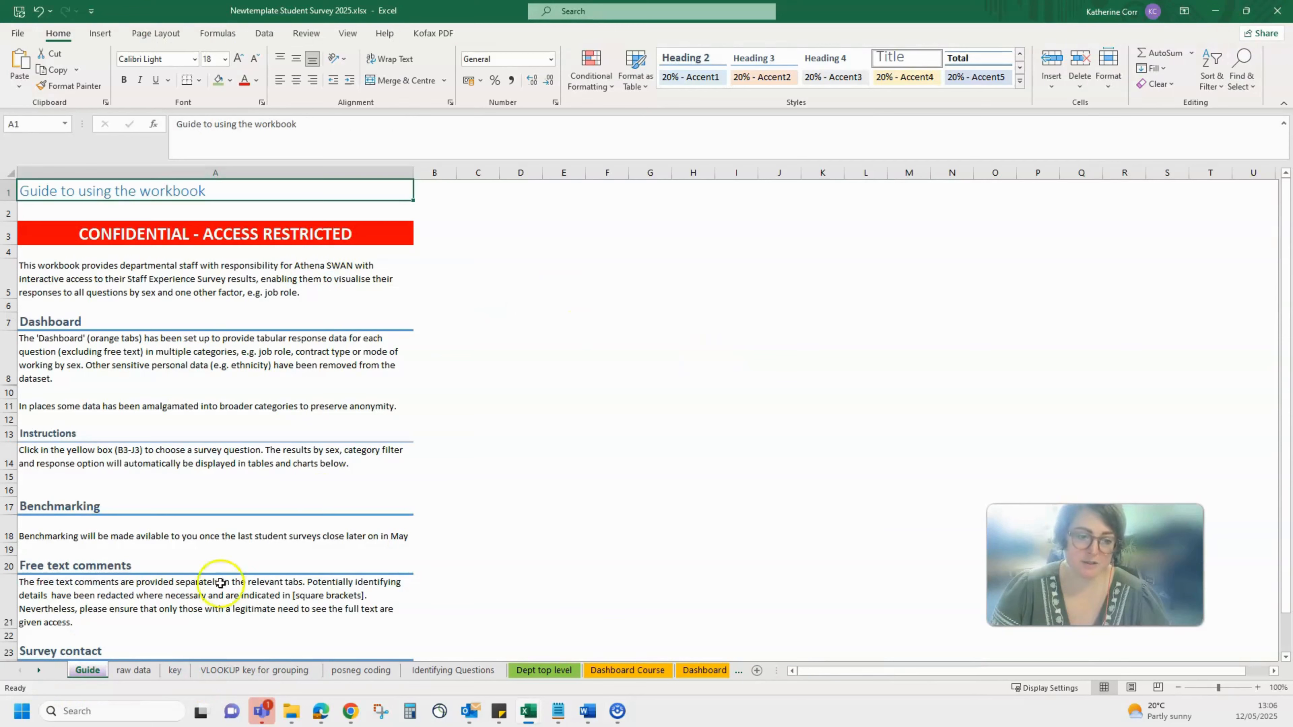
{"action": "left_click", "coordinate": [130, 671]}
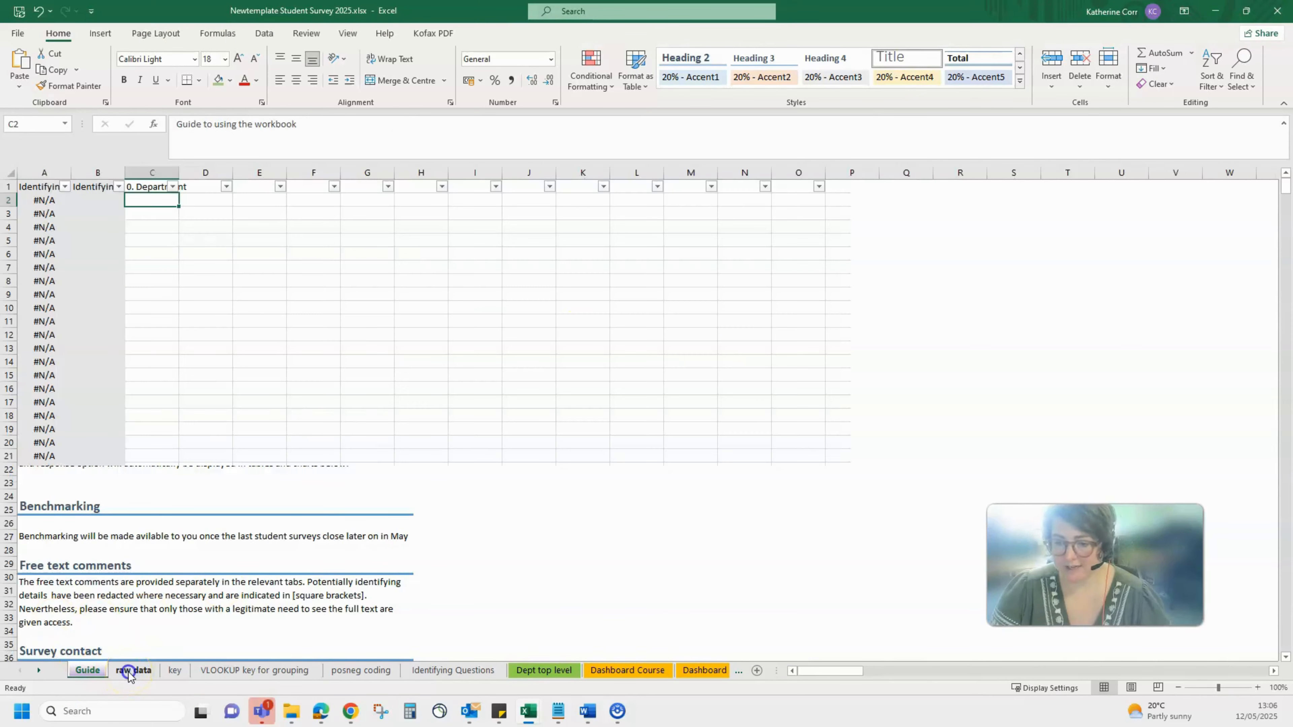
{"action": "left_click", "coordinate": [173, 671]}
{"action": "left_click", "coordinate": [256, 669]}
{"action": "left_click", "coordinate": [333, 672]}
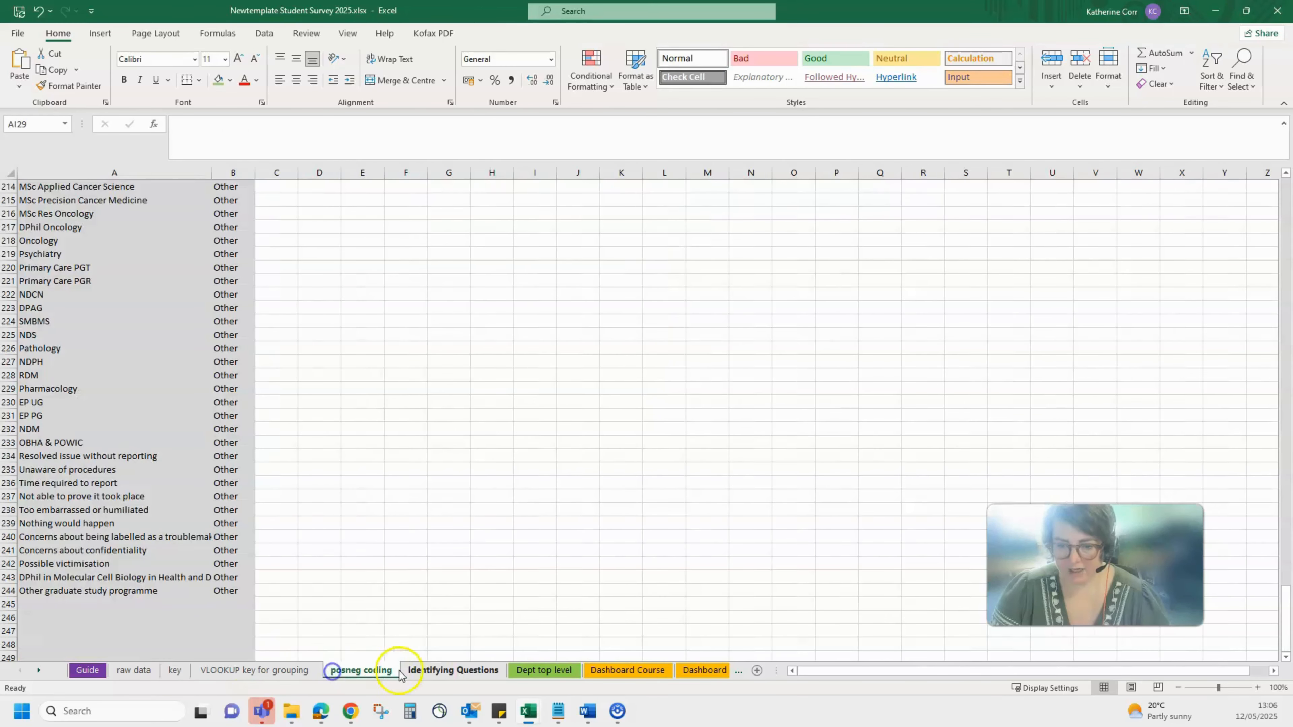
Step: Clear the combined group entries in L3:L9 for the ethnicity question on the Identifying Questions sheet
{"action": "left_click", "coordinate": [438, 672]}
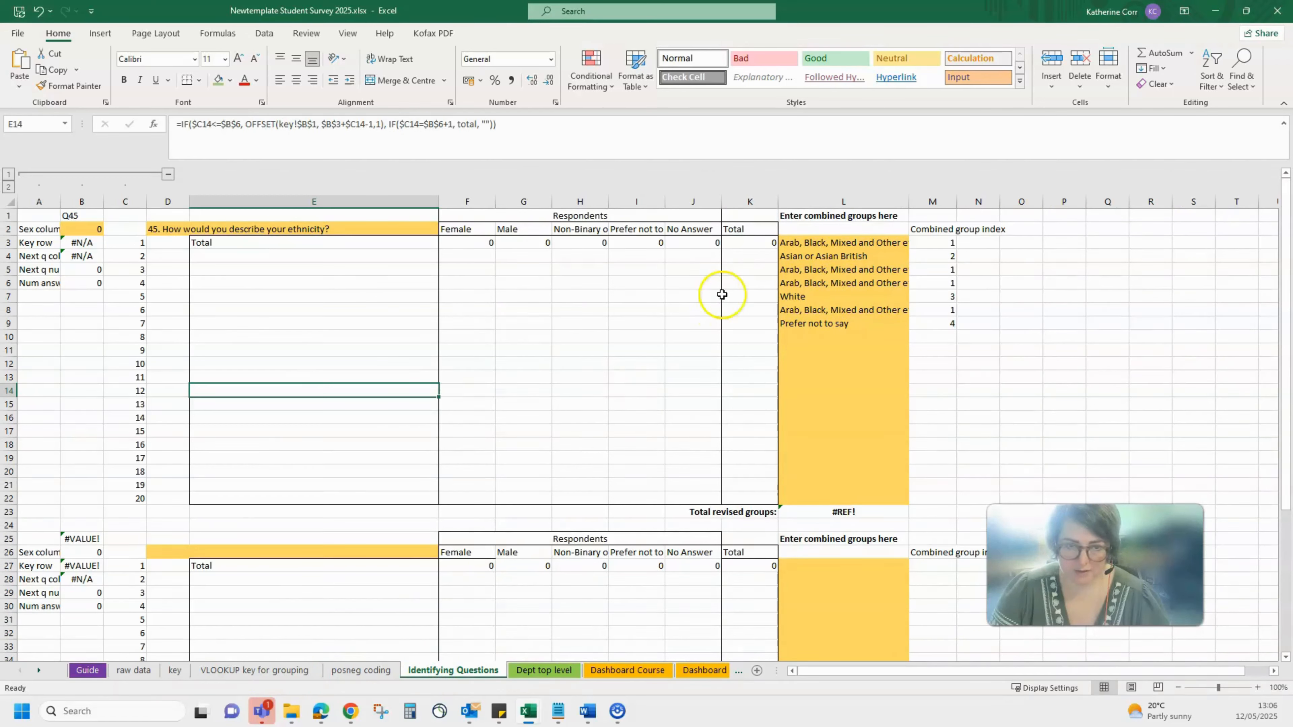
{"action": "left_click_drag", "start_coordinate": [811, 242], "coordinate": [829, 320]}
{"action": "right_click", "coordinate": [829, 319]}
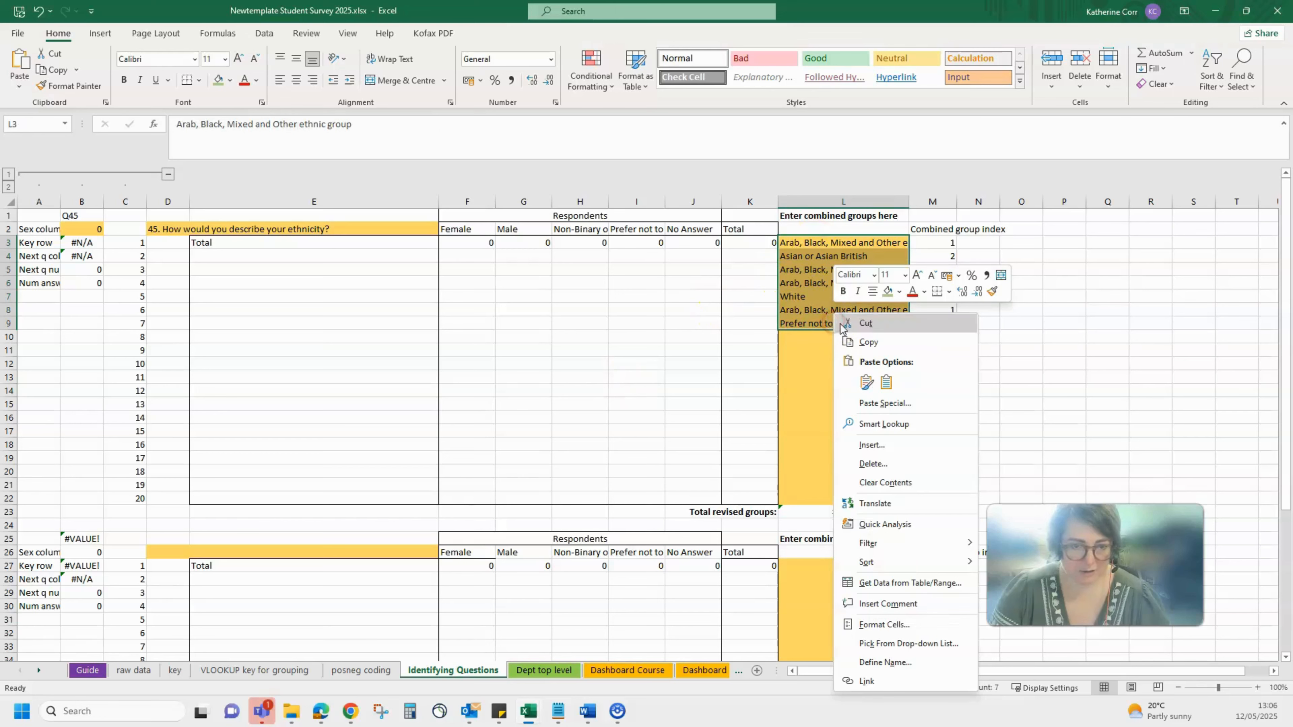
{"action": "left_click", "coordinate": [933, 478]}
{"action": "left_click", "coordinate": [858, 390]}
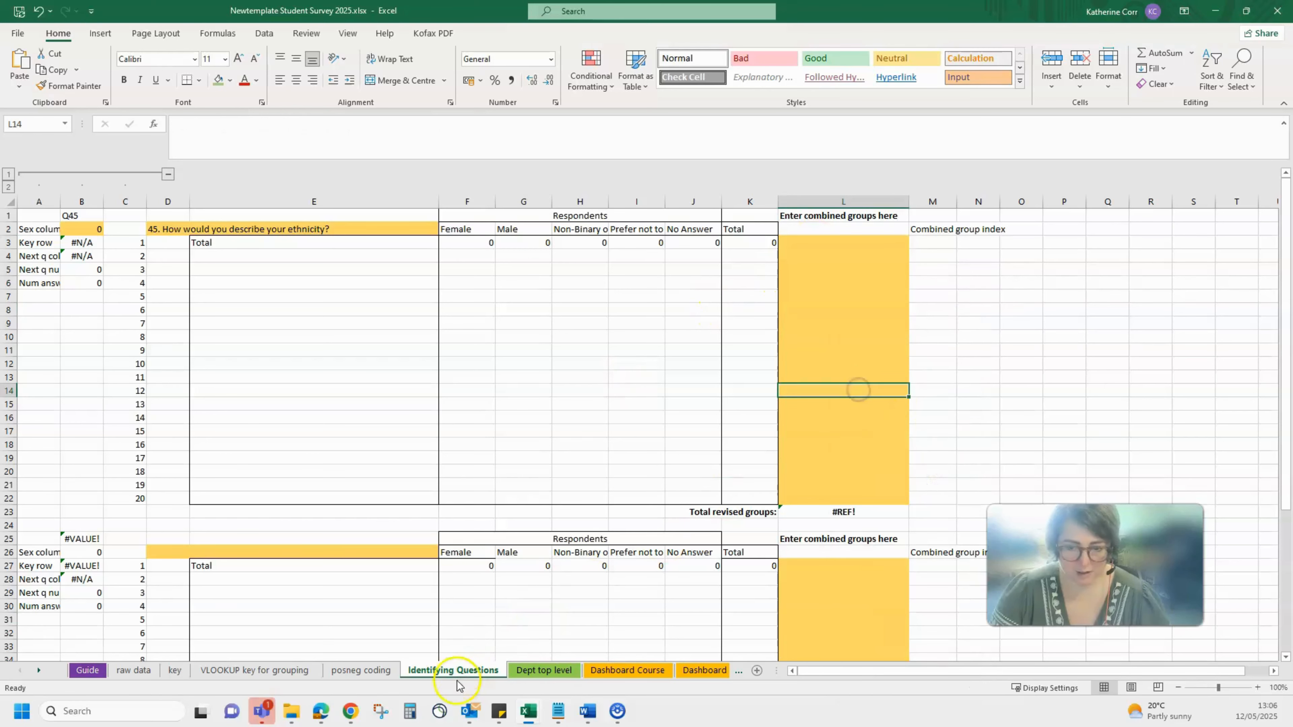
Step: Copy the entire response table, including the question headings, from the uncoded CSV workbook
{"action": "left_click", "coordinate": [145, 671]}
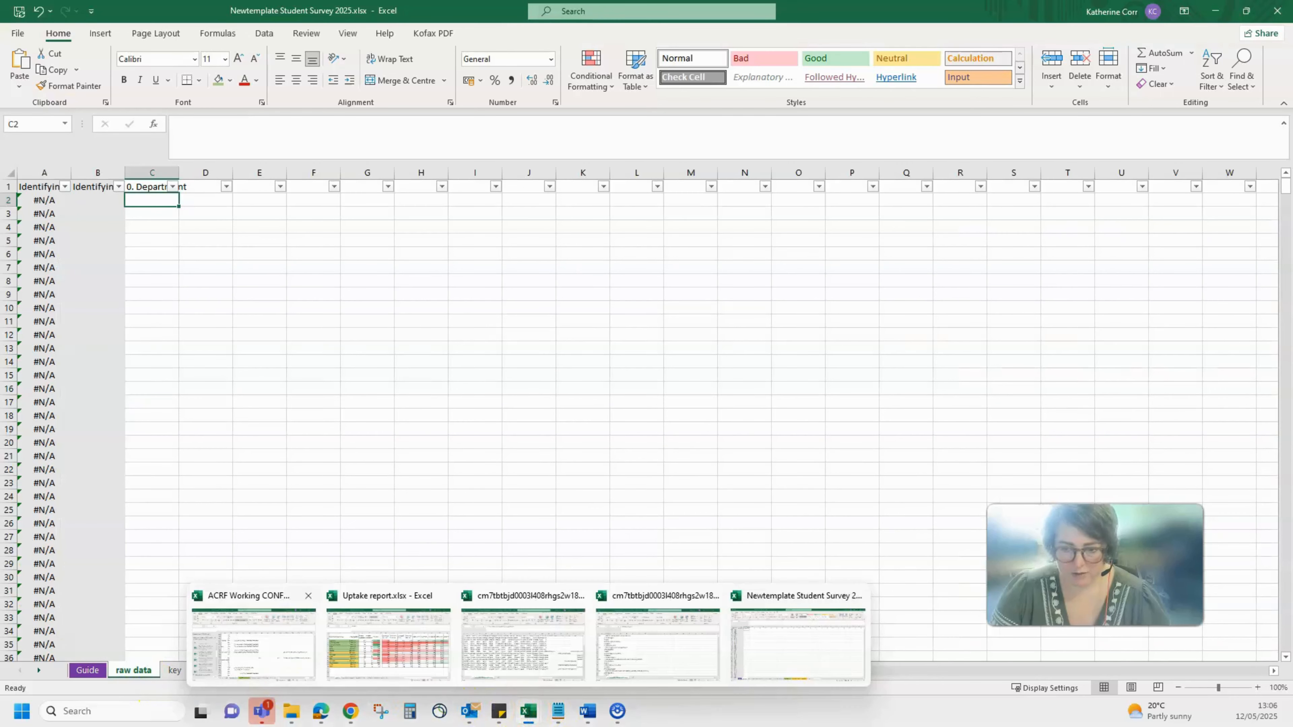
{"action": "left_click", "coordinate": [288, 644]}
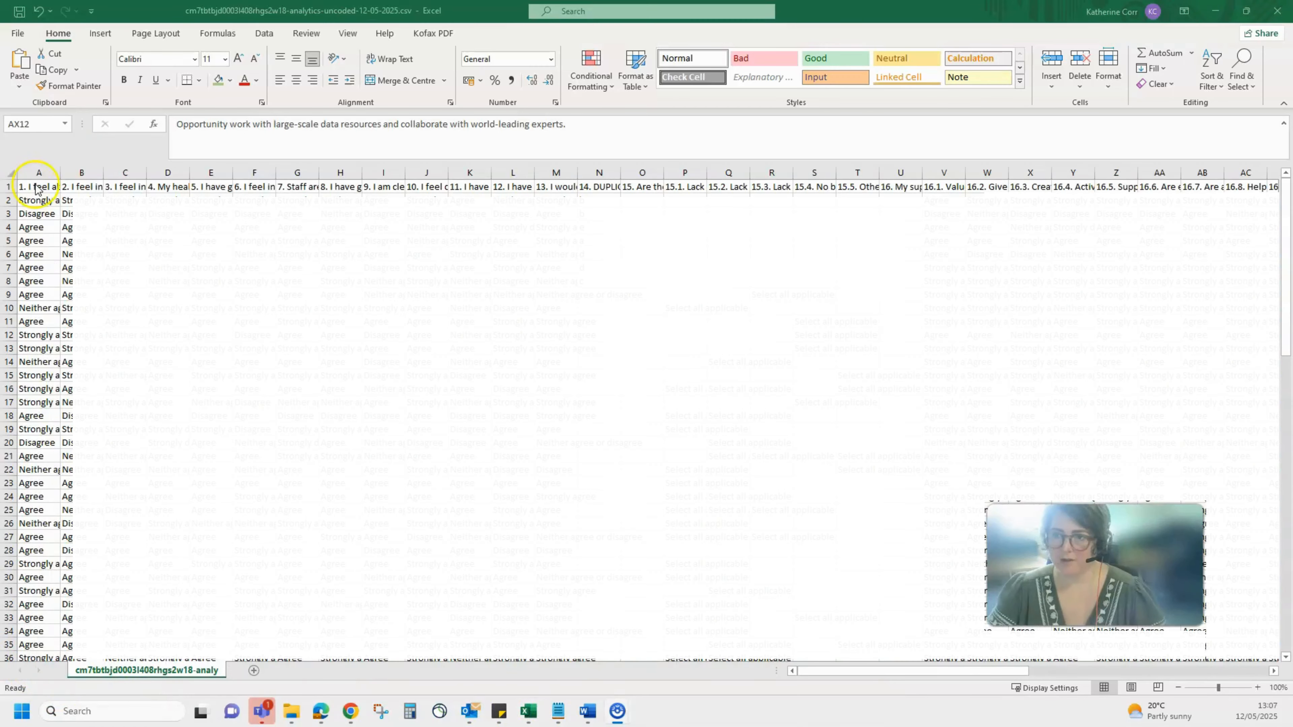
{"action": "left_click", "coordinate": [33, 186]}
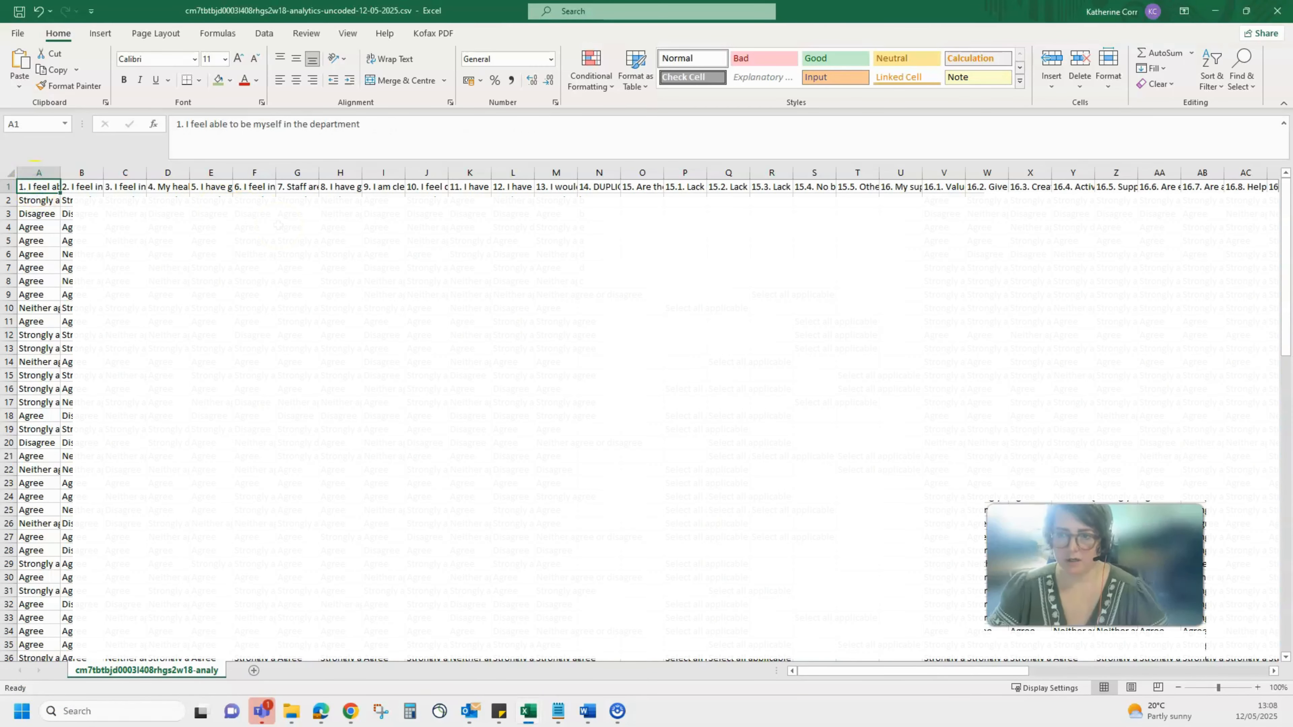
{"action": "key", "text": "ctrl+shift+Right"}
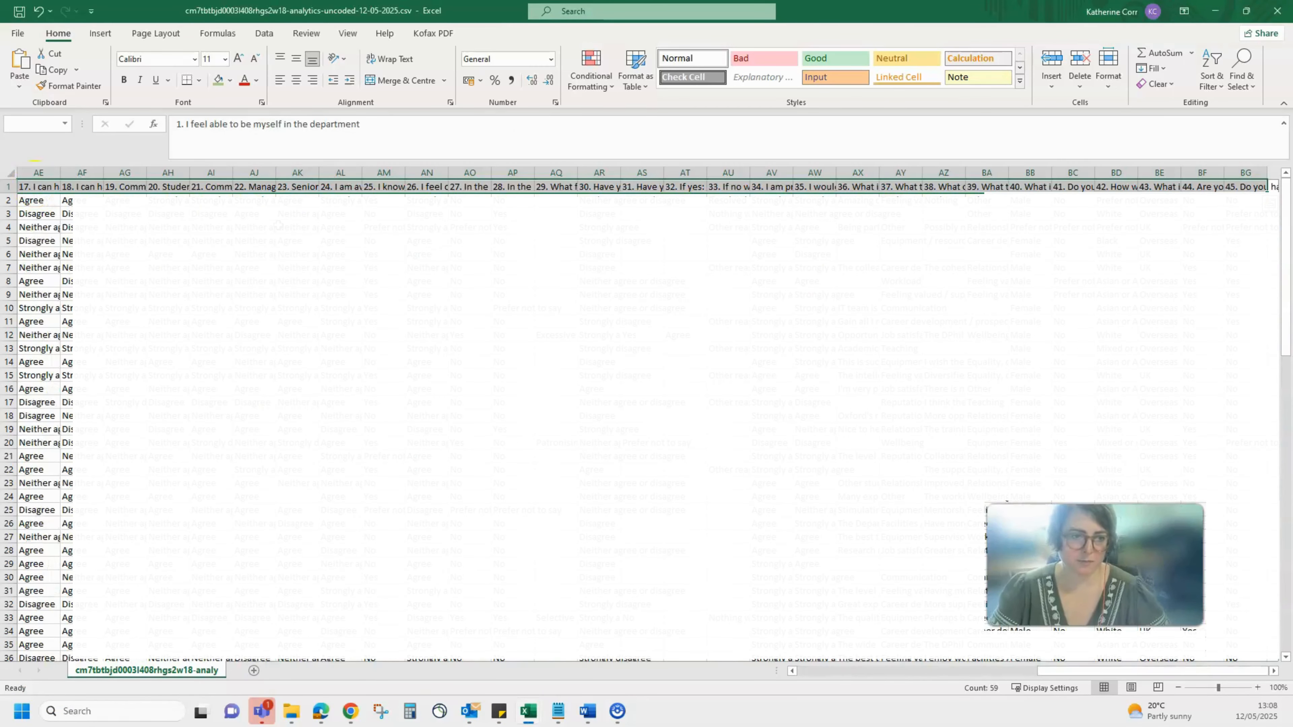
{"action": "key", "text": "ctrl+shift+Down"}
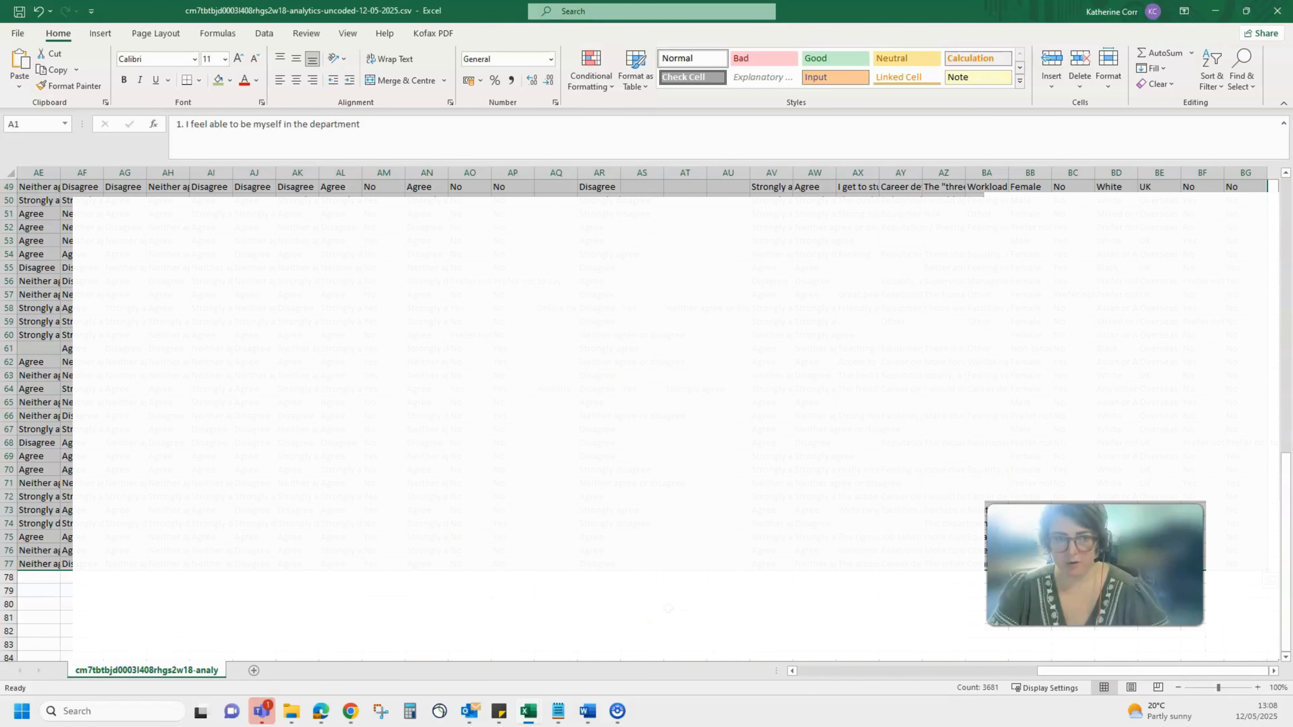
{"action": "key", "text": "ctrl+c"}
Step: Paste the copied responses into the template's raw data sheet starting at D1, then select the first Department cell, C2
{"action": "mouse_move", "coordinate": [527, 713]}
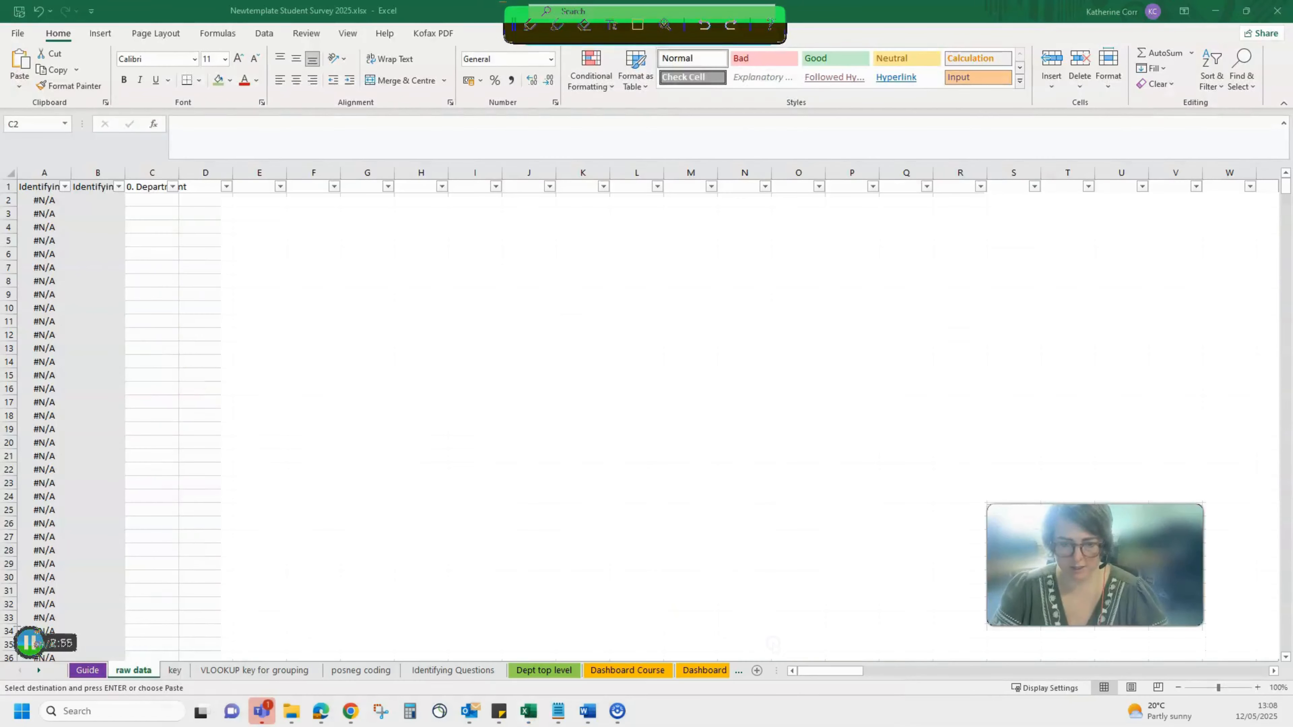
{"action": "left_click", "coordinate": [802, 643]}
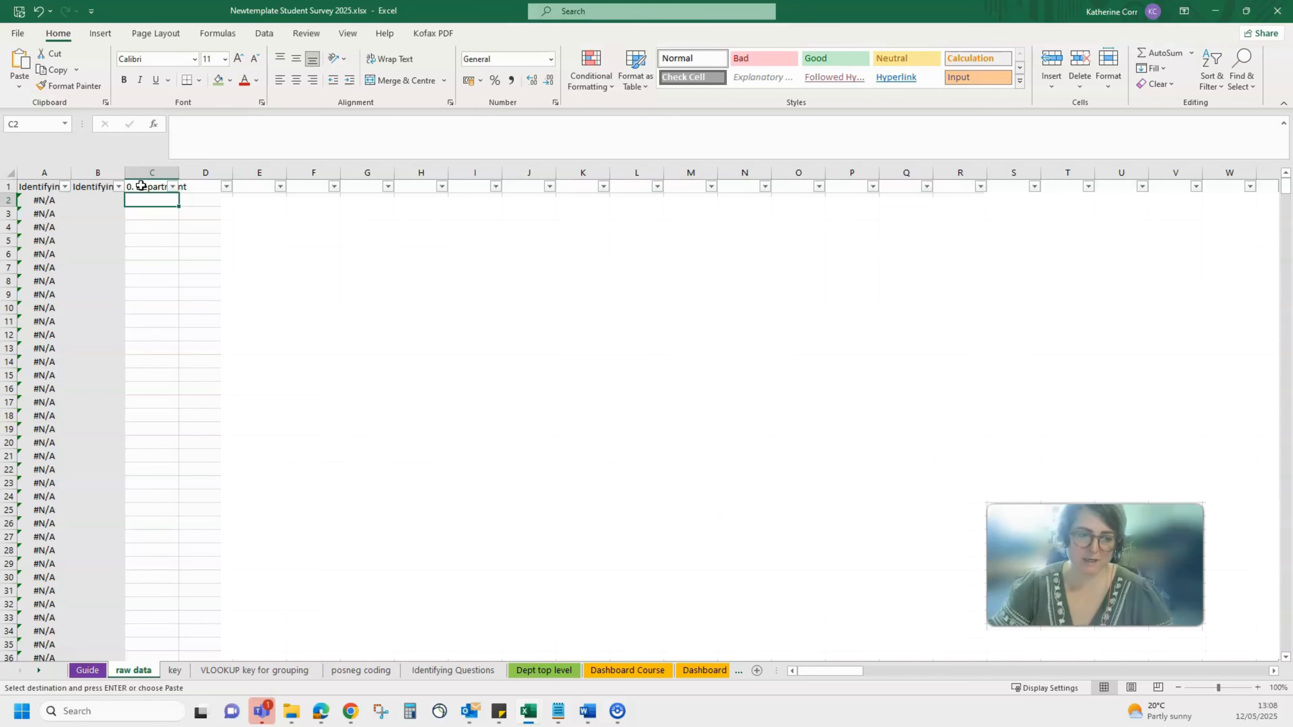
{"action": "left_click", "coordinate": [197, 187]}
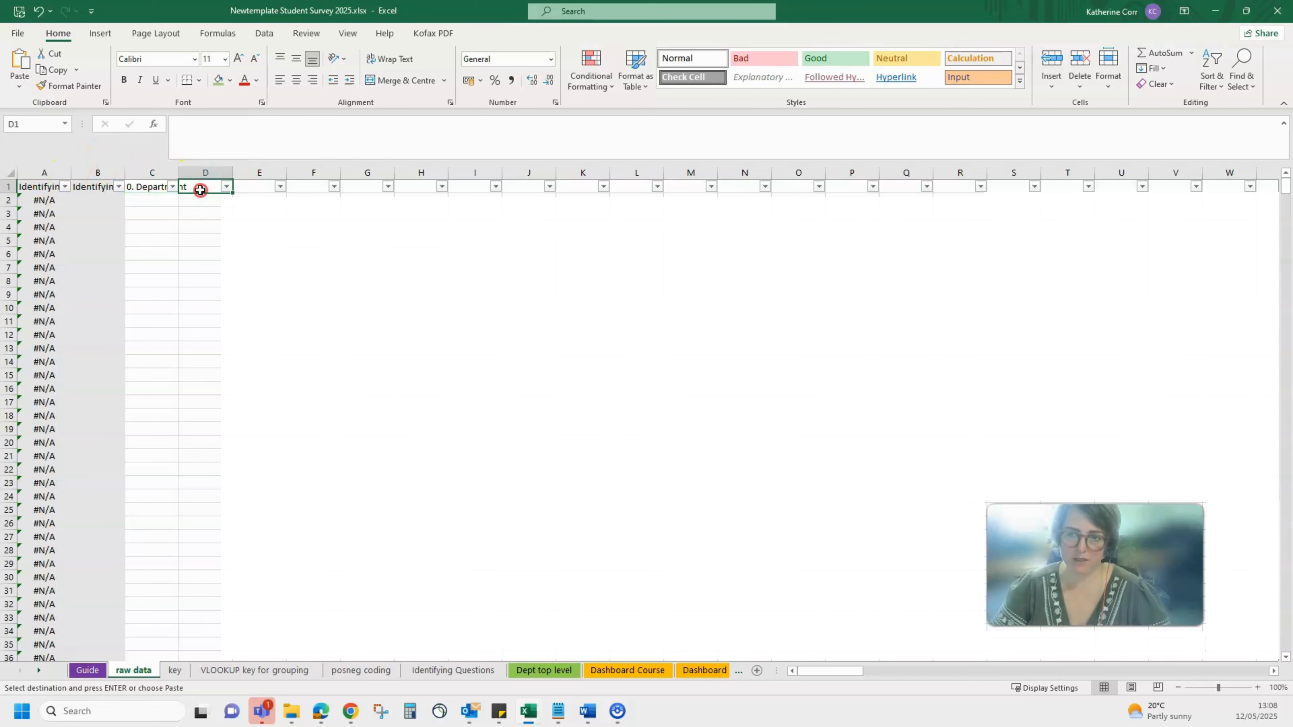
{"action": "right_click", "coordinate": [200, 188]}
{"action": "left_click", "coordinate": [253, 259]}
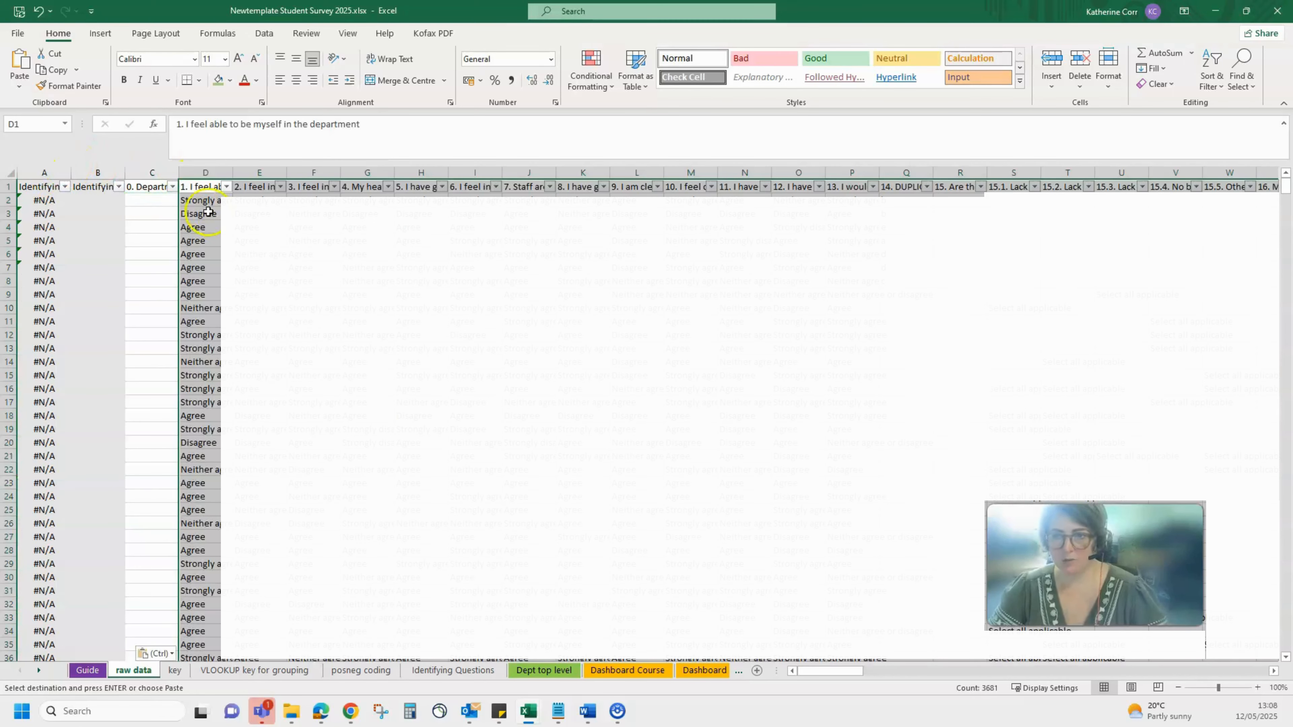
{"action": "left_click", "coordinate": [147, 202]}
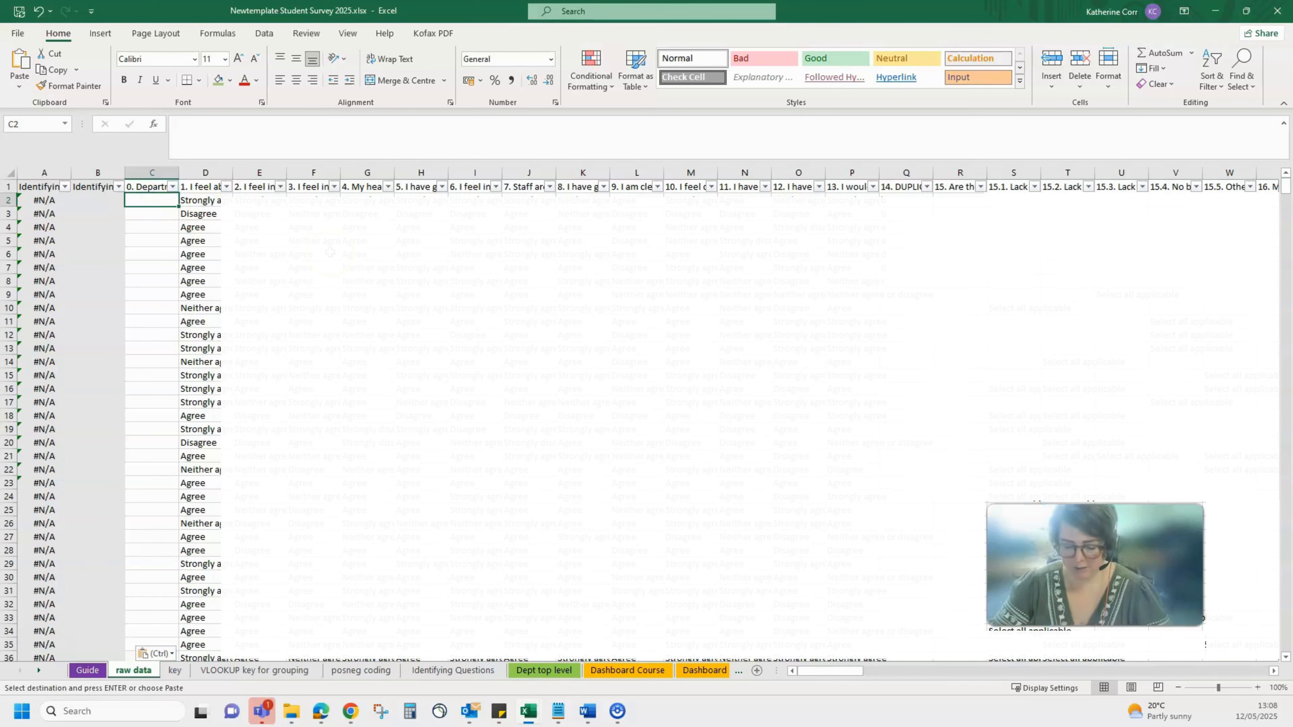
Step: Enter NDPH as the department in C2 of the raw data sheet and copy that cell
{"action": "type", "text": "NDPH"}
{"action": "key", "text": "Return"}
{"action": "key", "text": "Up"}
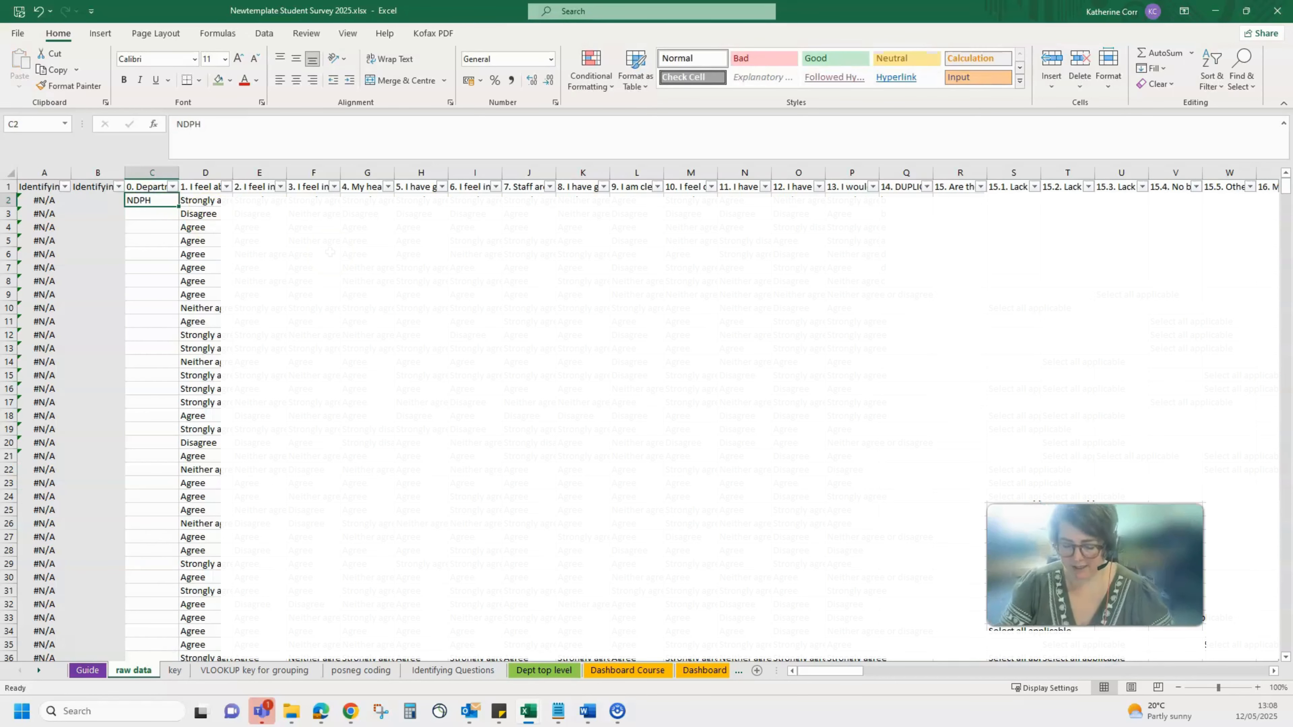
{"action": "key", "text": "ctrl+c"}
Step: Paste NDPH down the Department column to the last response row, filling C2:C77
{"action": "key", "text": "Down"}
{"action": "key", "text": "Down"}
{"action": "key", "text": "Down"}
{"action": "key", "text": "Down"}
{"action": "key", "text": "Down"}
{"action": "key", "text": "Down"}
{"action": "key", "text": "Down"}
{"action": "key", "text": "Down"}
{"action": "key", "text": "Down"}
{"action": "key", "text": "Down"}
{"action": "key", "text": "Down"}
{"action": "key", "text": "Down"}
{"action": "key", "text": "Down"}
{"action": "key", "text": "Down"}
{"action": "key", "text": "Down"}
{"action": "key", "text": "Down"}
{"action": "key", "text": "Down"}
{"action": "key", "text": "Down"}
{"action": "key", "text": "Down"}
{"action": "key", "text": "Down"}
{"action": "key", "text": "Down"}
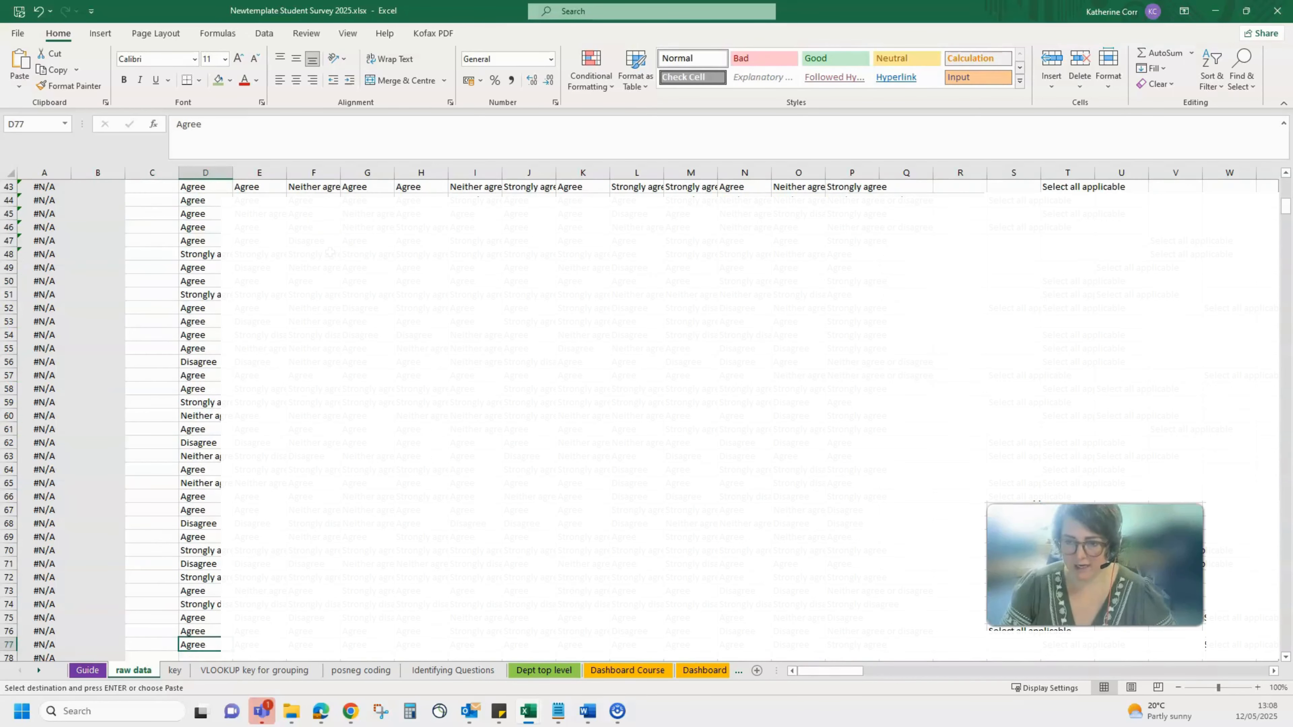
{"action": "key", "text": "ctrl+shift+Up"}
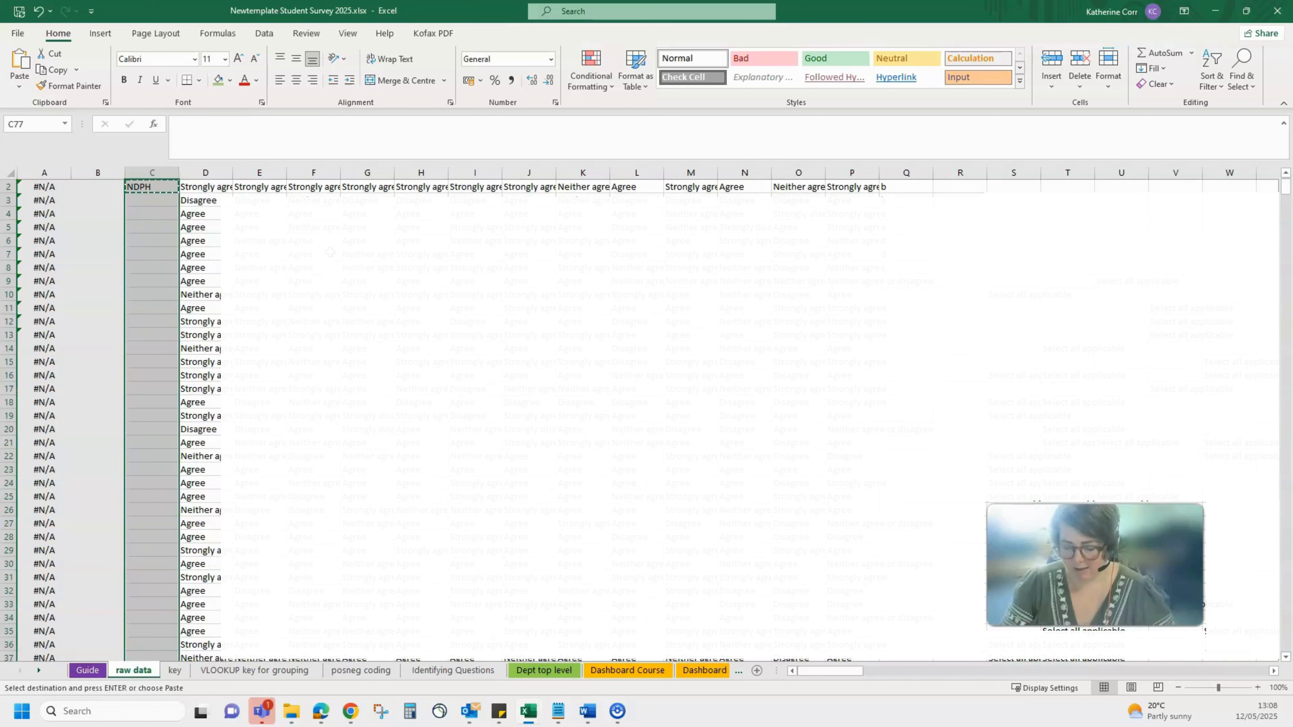
{"action": "key", "text": "ctrl+v"}
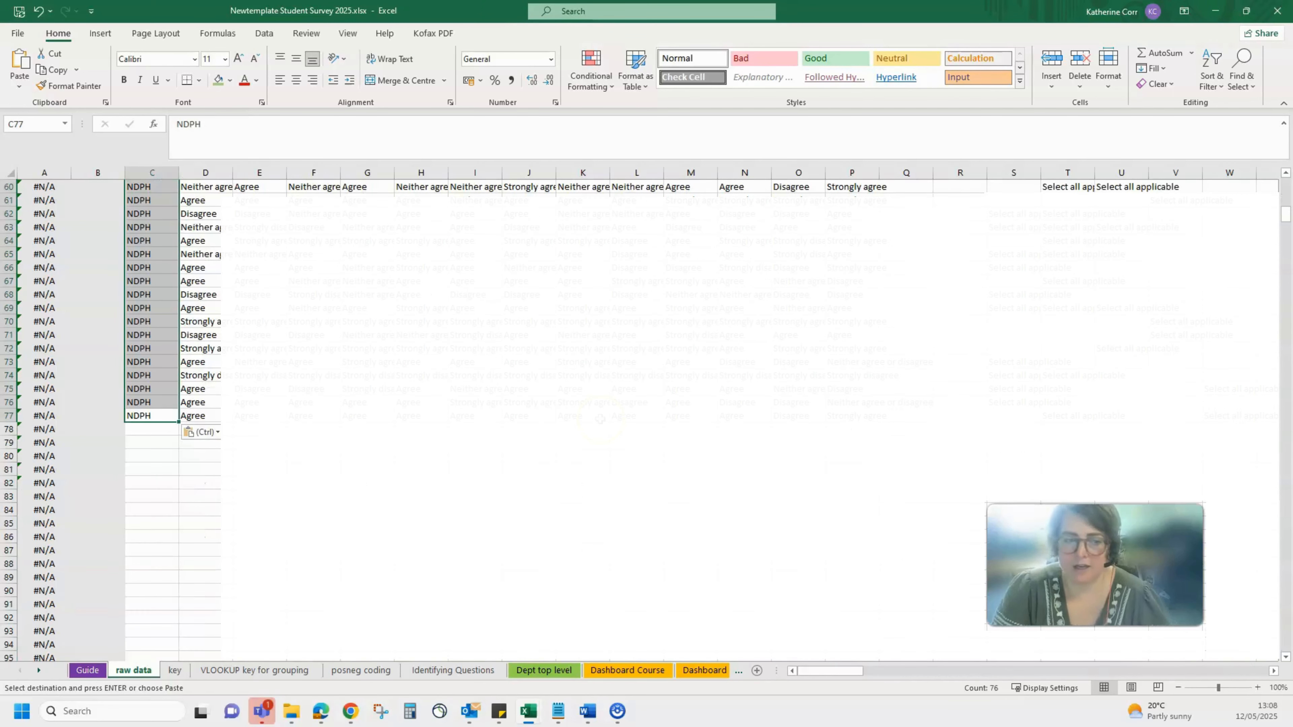
{"action": "scroll", "coordinate": [583, 463], "scroll_direction": "up", "scroll_amount": 20}
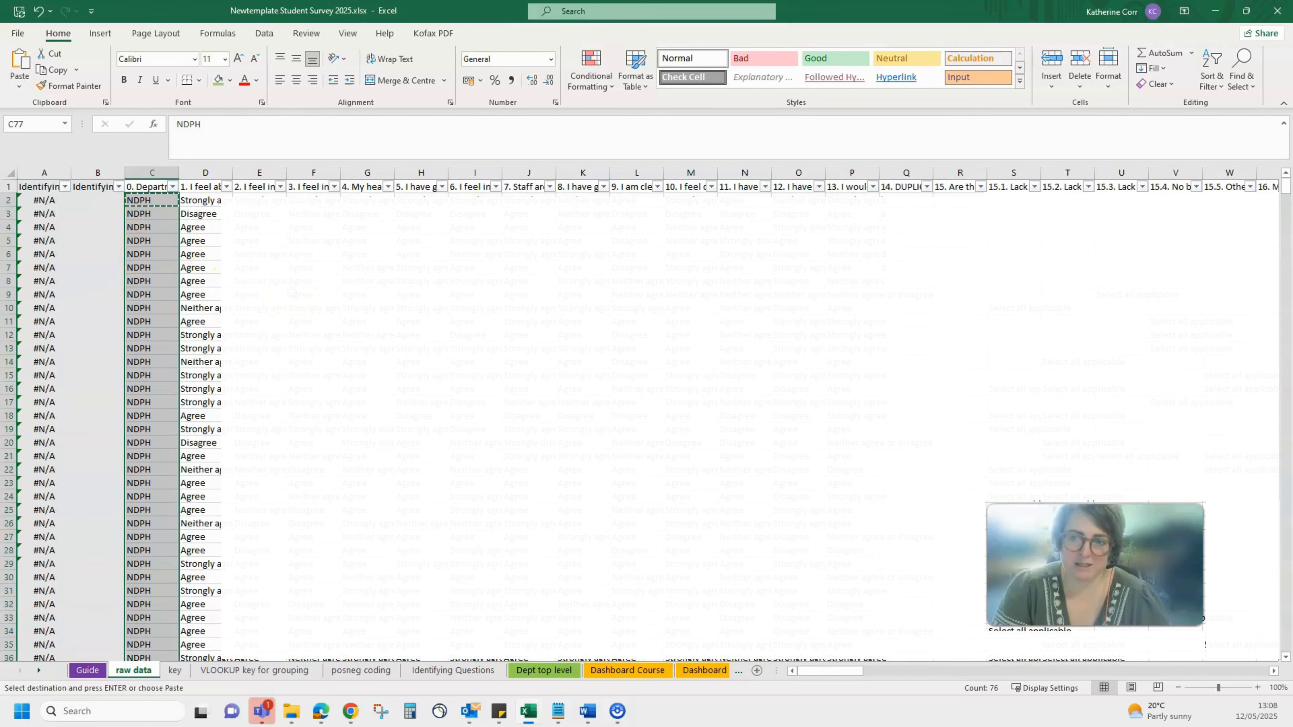
{"action": "scroll", "coordinate": [611, 418], "scroll_direction": "down", "scroll_amount": 16}
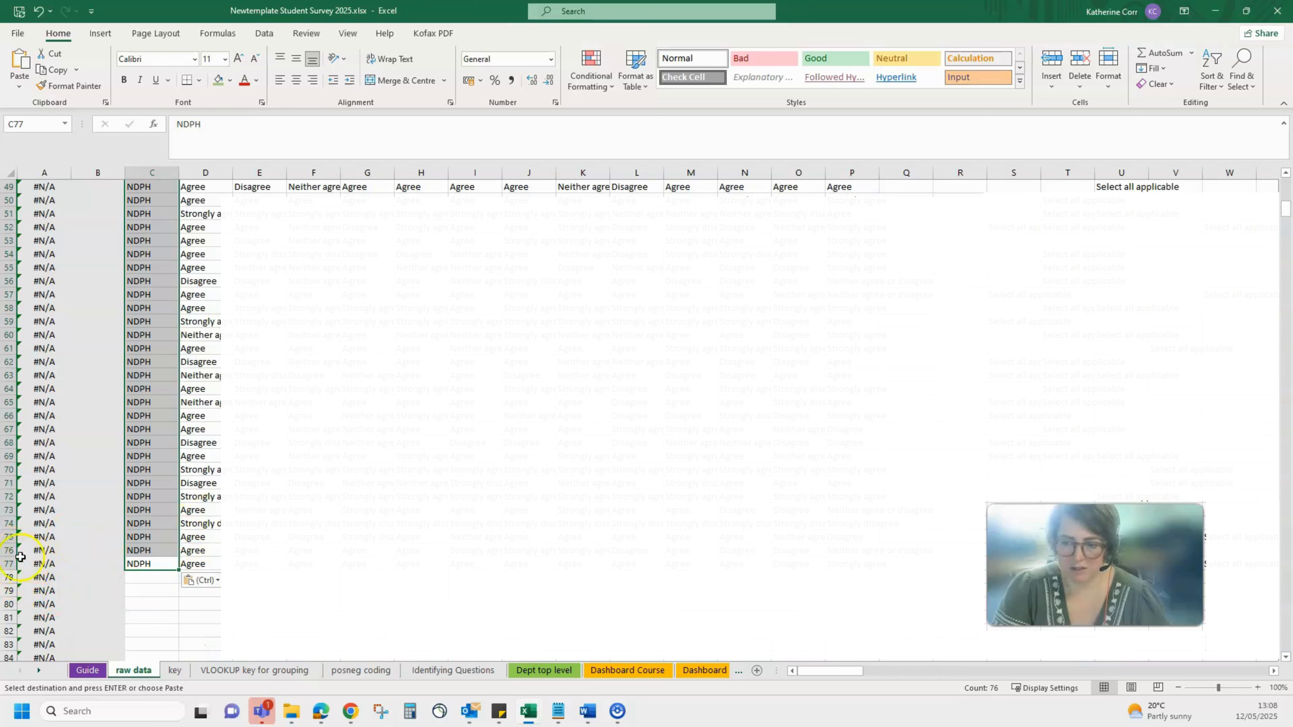
{"action": "scroll", "coordinate": [106, 528], "scroll_direction": "up", "scroll_amount": 16}
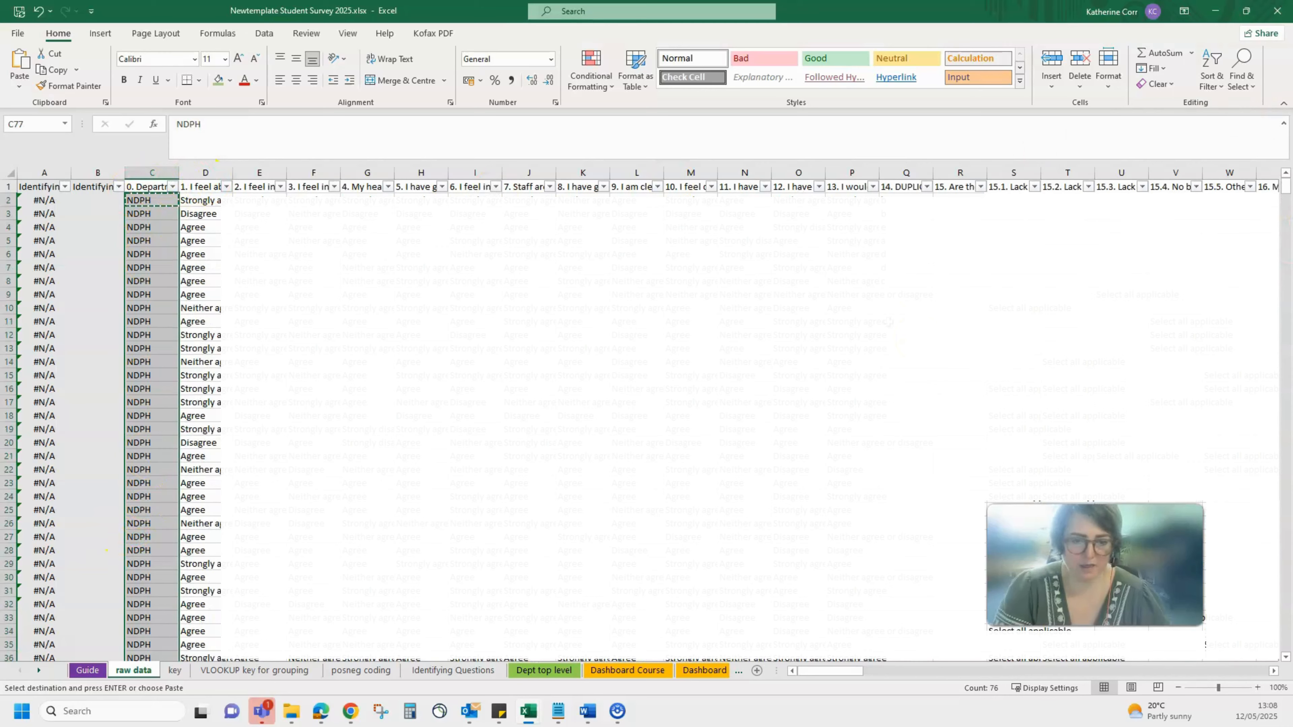
Step: On the key sheet, replace the Q0 department answer in C2 with NDPH copied from the department list in I11
{"action": "left_click", "coordinate": [176, 669]}
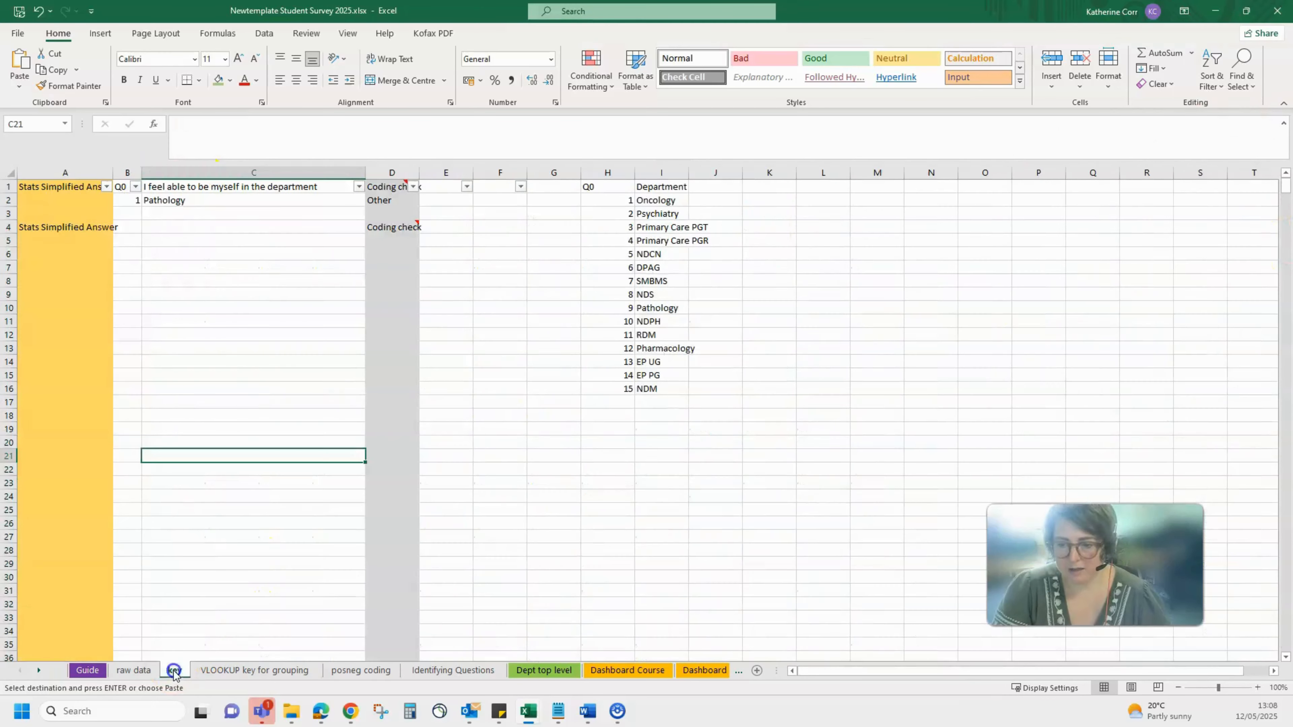
{"action": "left_click", "coordinate": [227, 268]}
{"action": "left_click", "coordinate": [208, 203]}
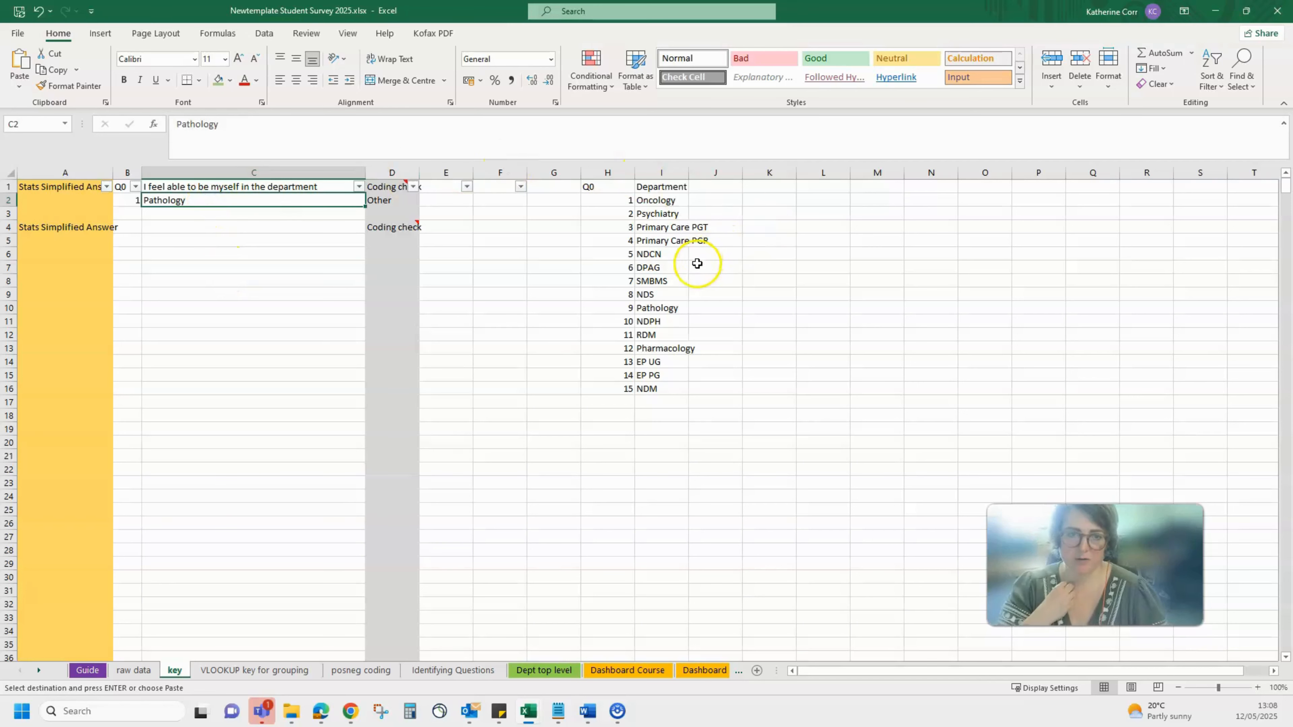
{"action": "left_click", "coordinate": [653, 322]}
{"action": "key", "text": "ctrl+c"}
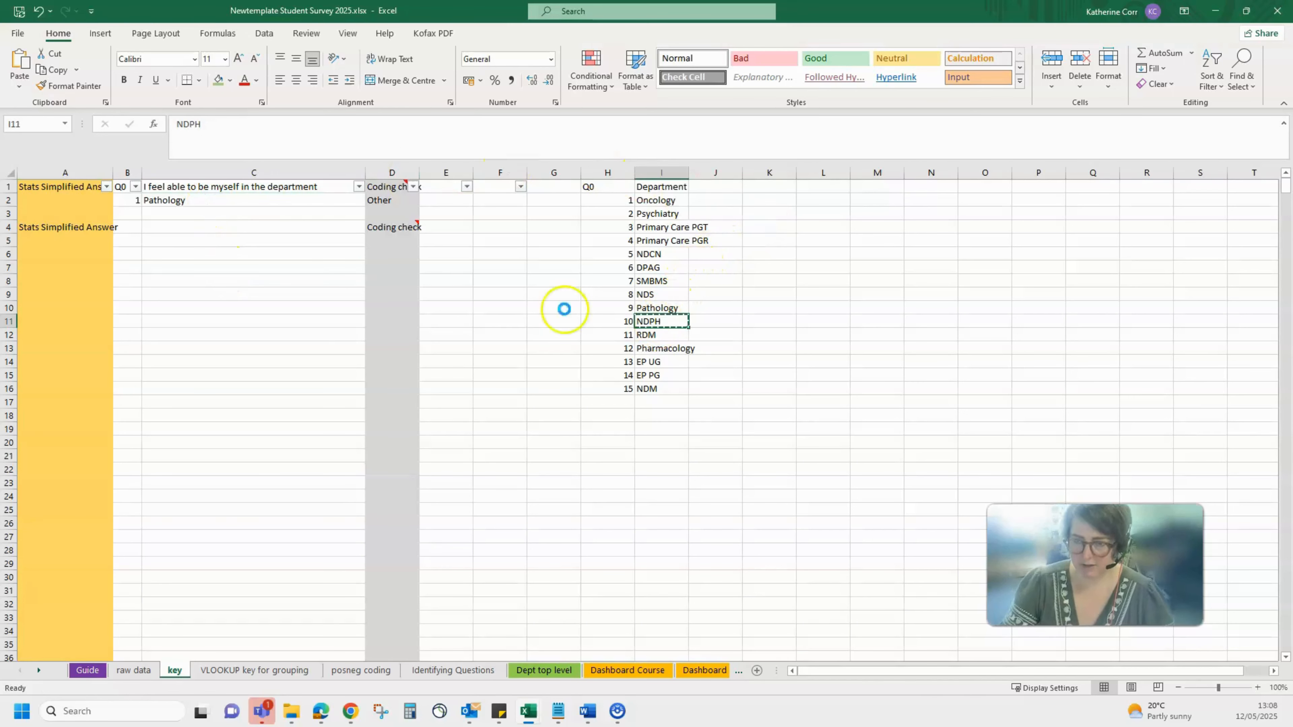
{"action": "left_click", "coordinate": [257, 204]}
{"action": "key", "text": "ctrl+v"}
Step: Copy the full question and answer key, A1:B330, from the analytics key CSV workbook
{"action": "left_click", "coordinate": [139, 213]}
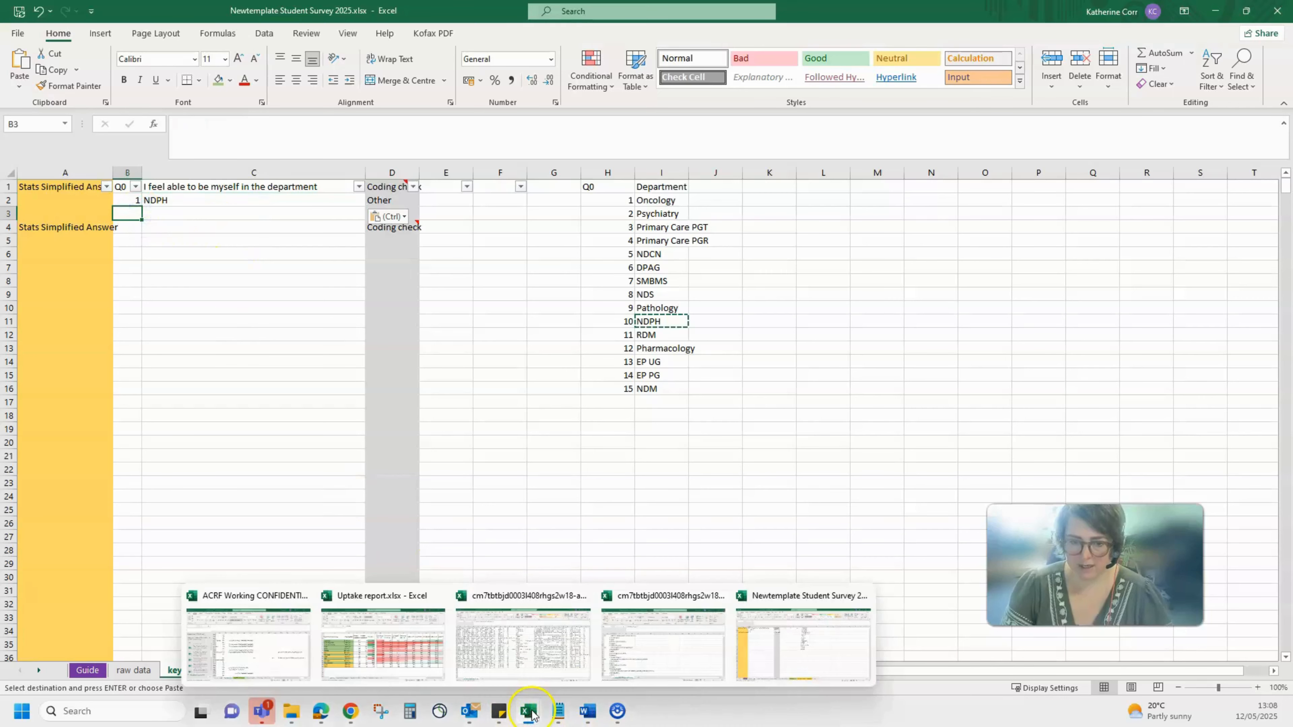
{"action": "left_click", "coordinate": [803, 631]}
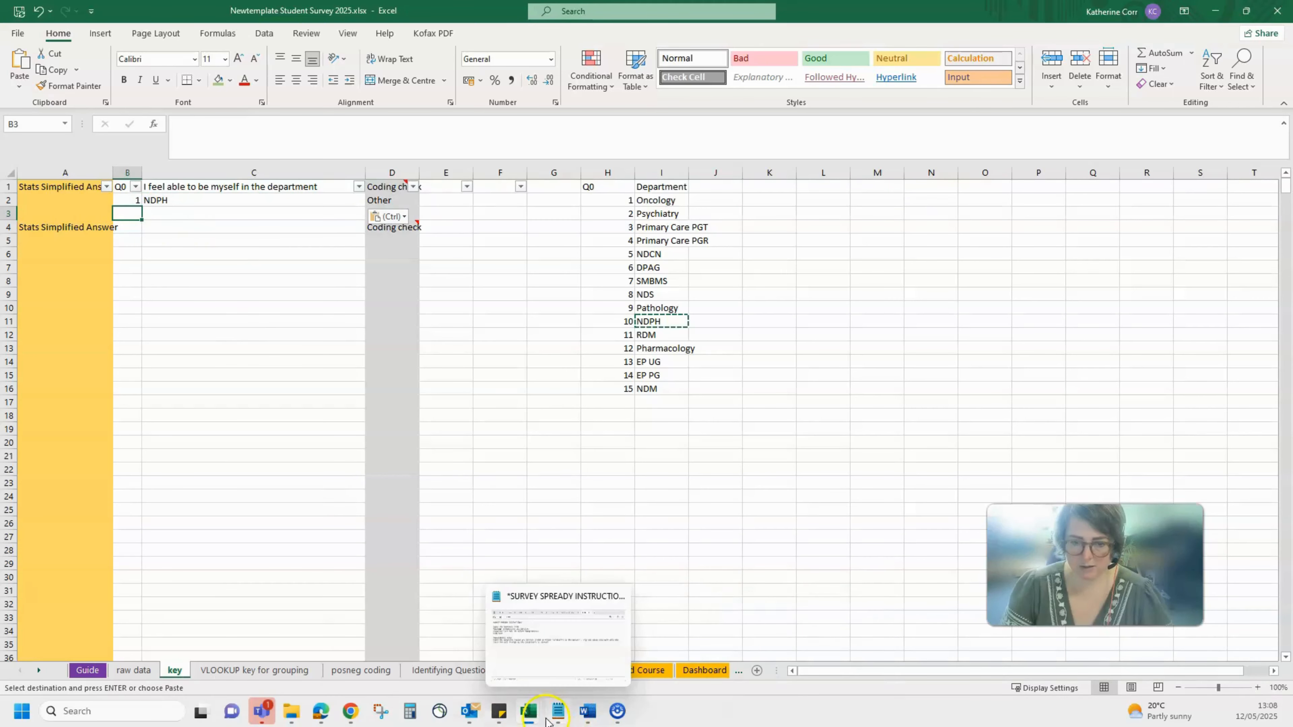
{"action": "mouse_move", "coordinate": [528, 719]}
{"action": "left_click", "coordinate": [636, 647]}
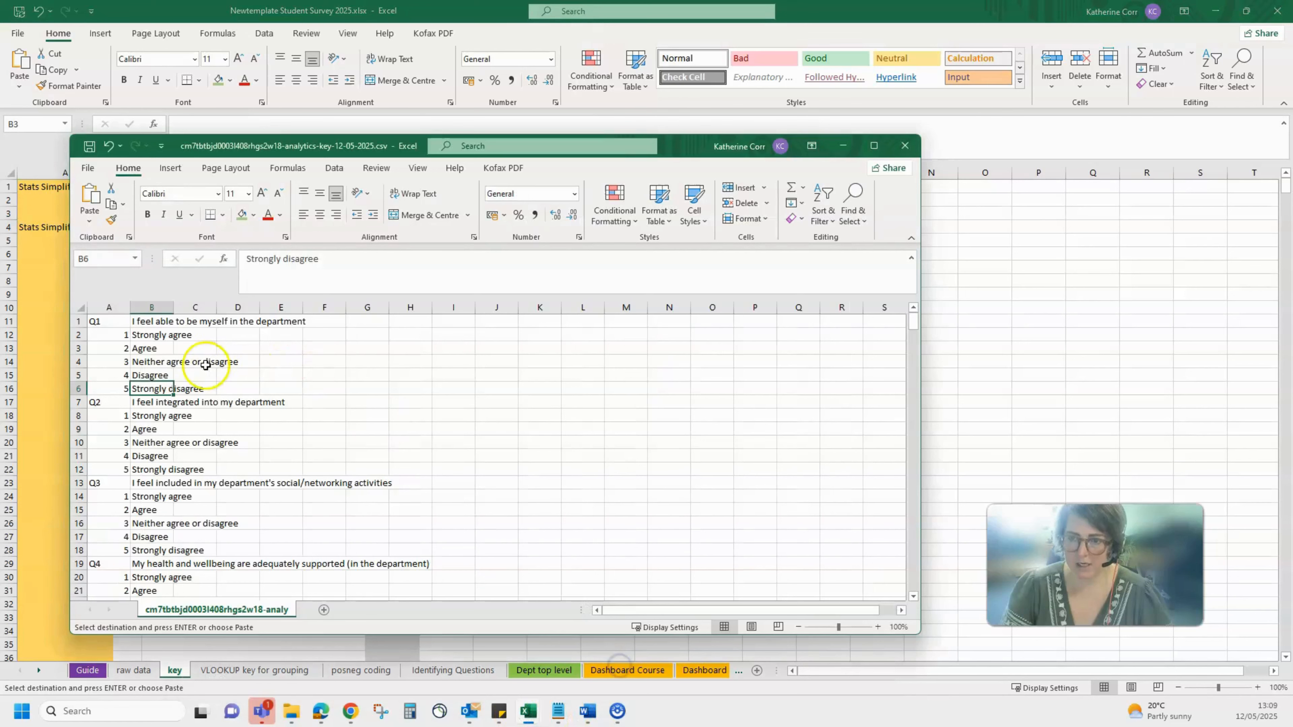
{"action": "left_click", "coordinate": [112, 325]}
{"action": "key", "text": "ctrl+shift+Right"}
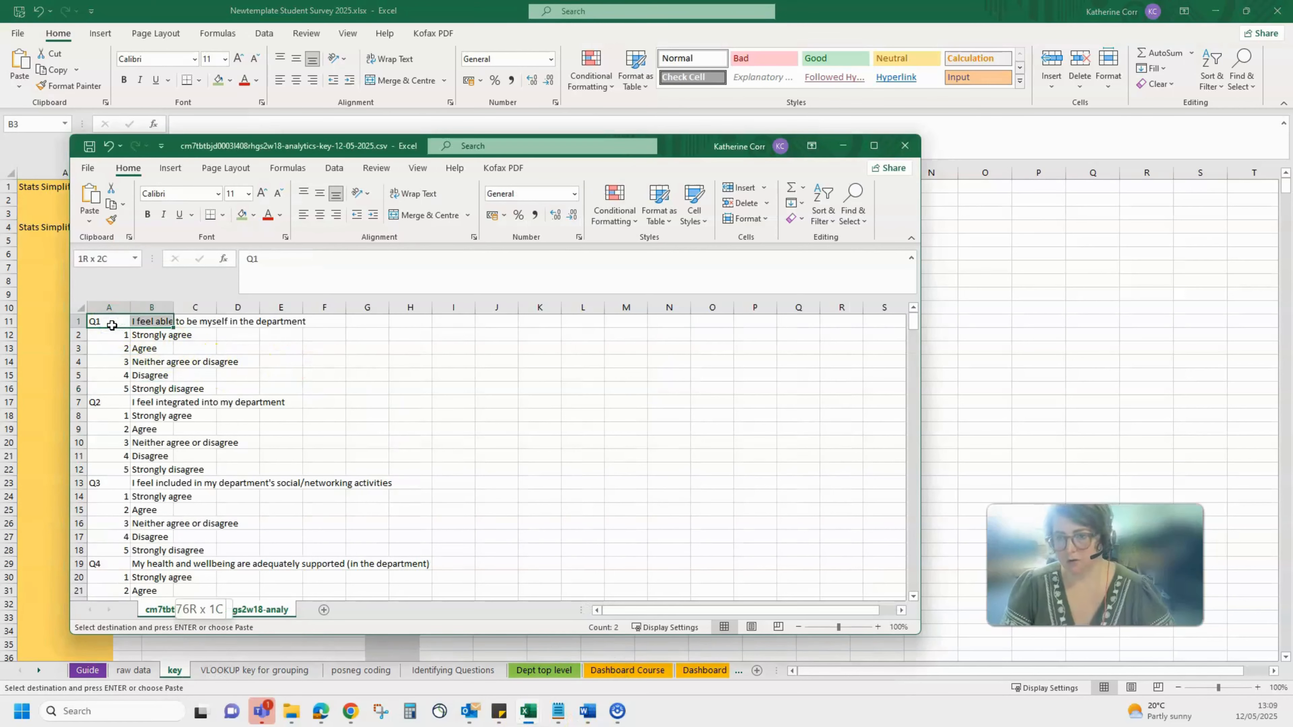
{"action": "key", "text": "ctrl+shift+Down"}
{"action": "key", "text": "ctrl+c"}
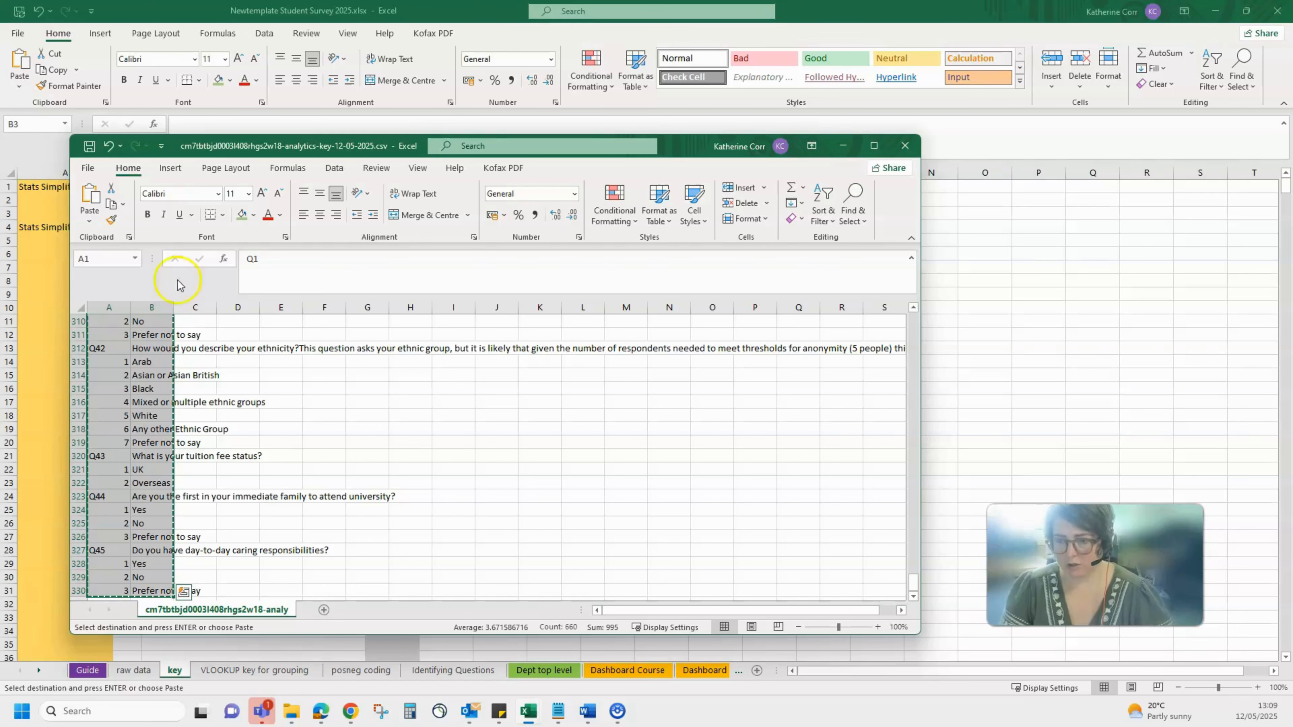
{"action": "scroll", "coordinate": [323, 439], "scroll_direction": "down", "scroll_amount": 3}
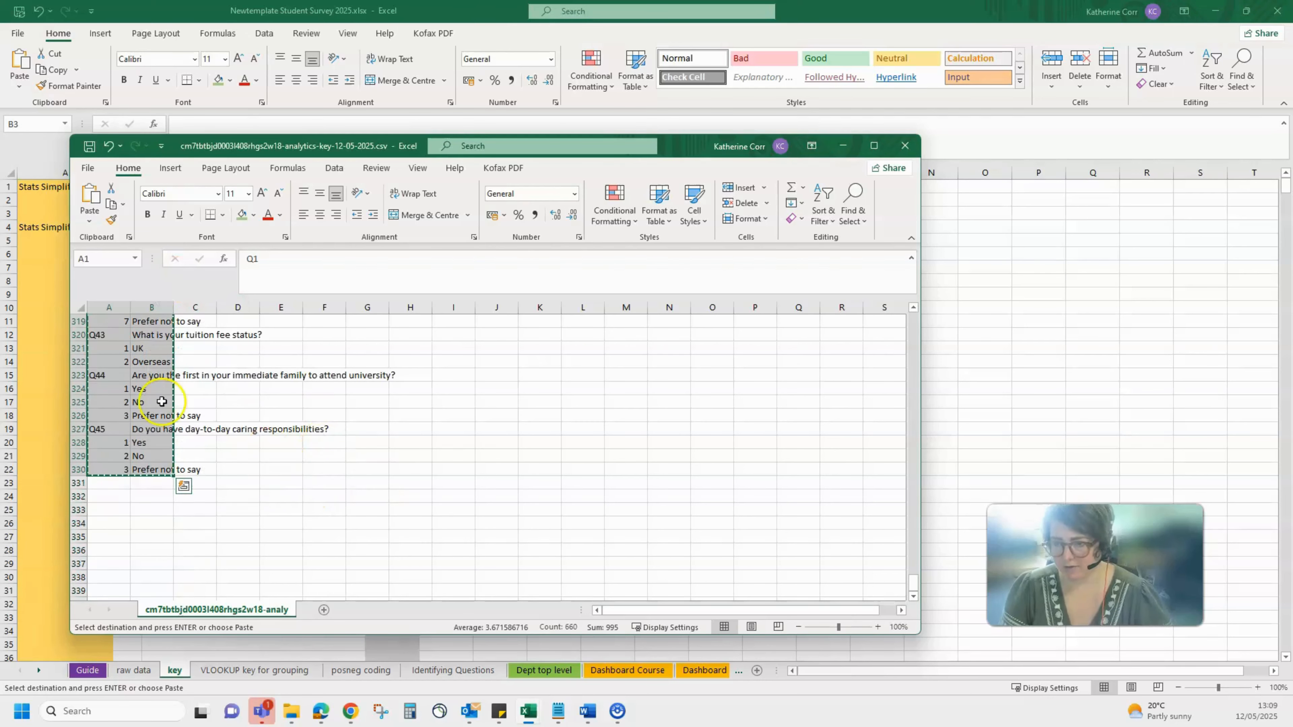
Step: Paste the copied key as values into the template's key sheet starting at B3
{"action": "left_click", "coordinate": [25, 286]}
{"action": "right_click", "coordinate": [127, 213]}
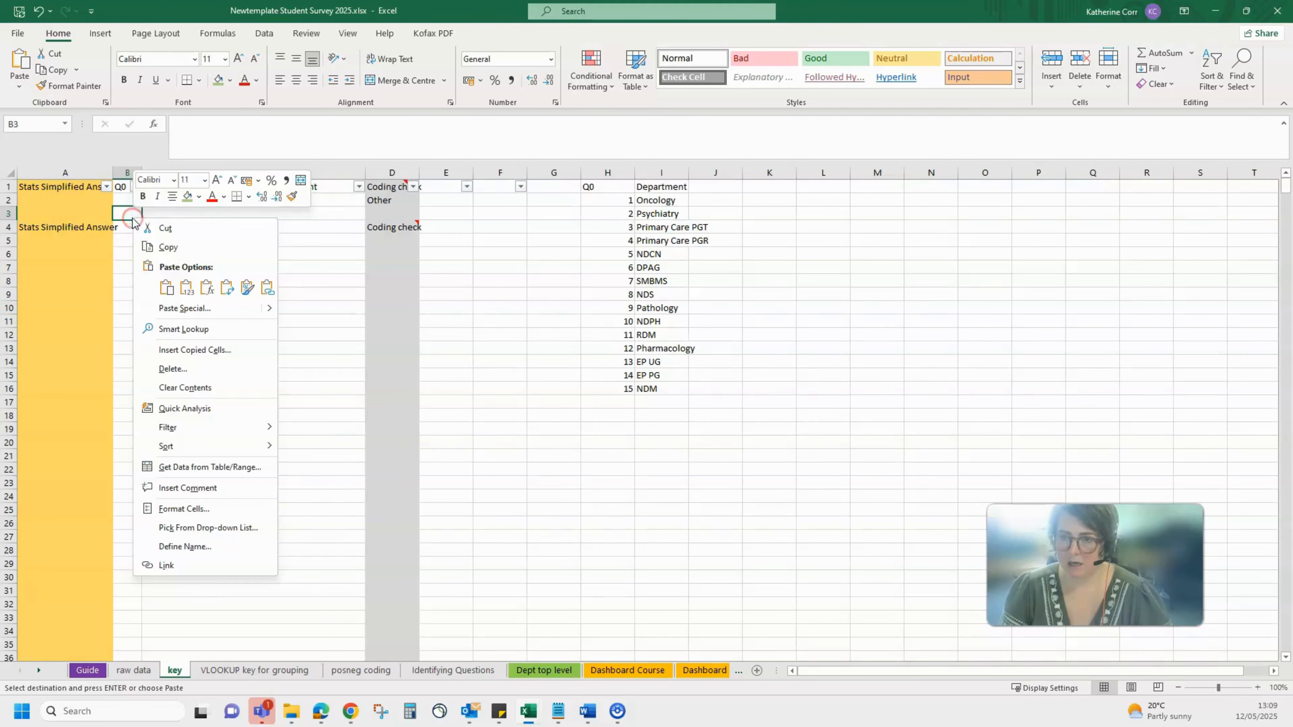
{"action": "left_click", "coordinate": [188, 288]}
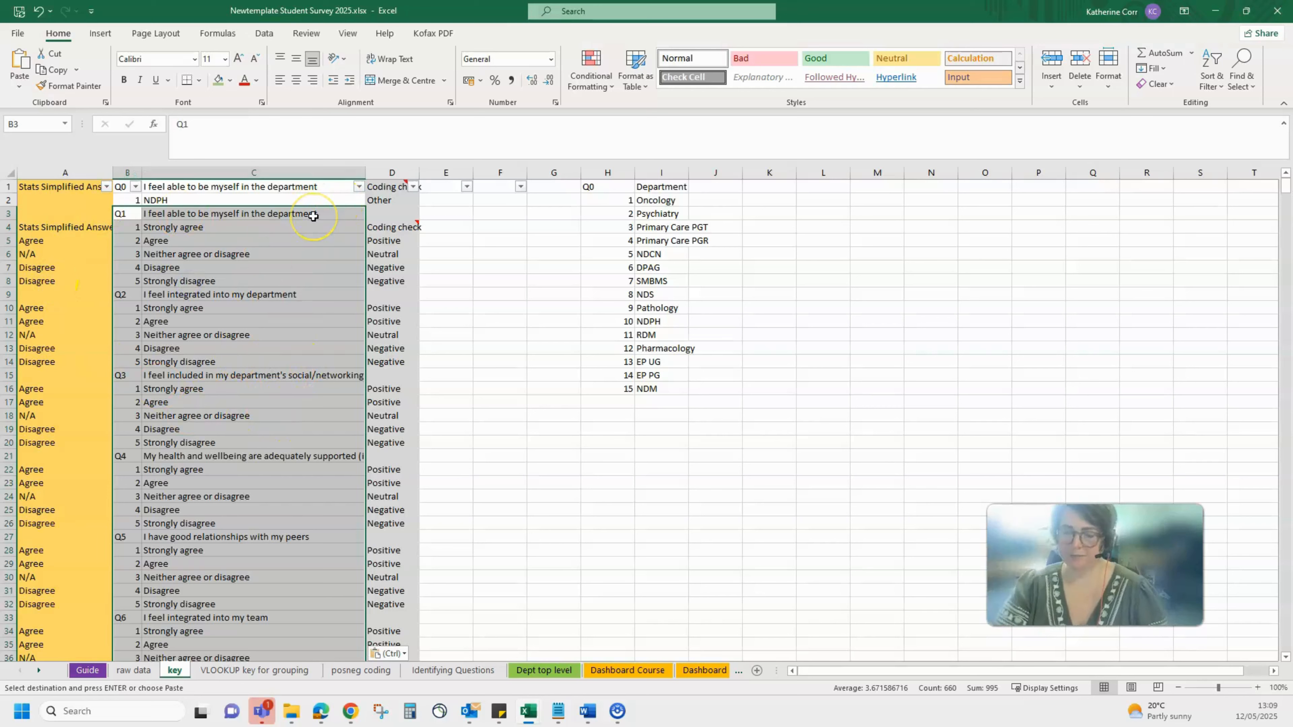
{"action": "scroll", "coordinate": [280, 341], "scroll_direction": "down", "scroll_amount": 14}
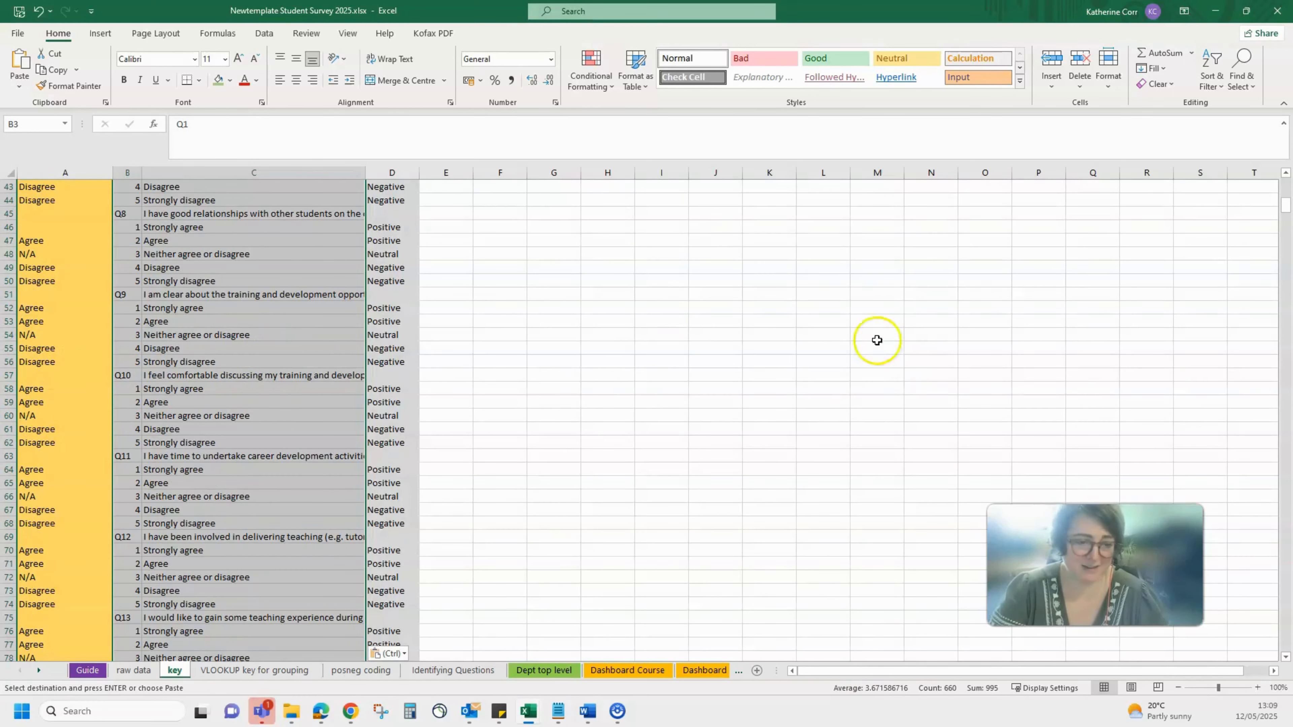
{"action": "scroll", "coordinate": [542, 346], "scroll_direction": "up", "scroll_amount": 14}
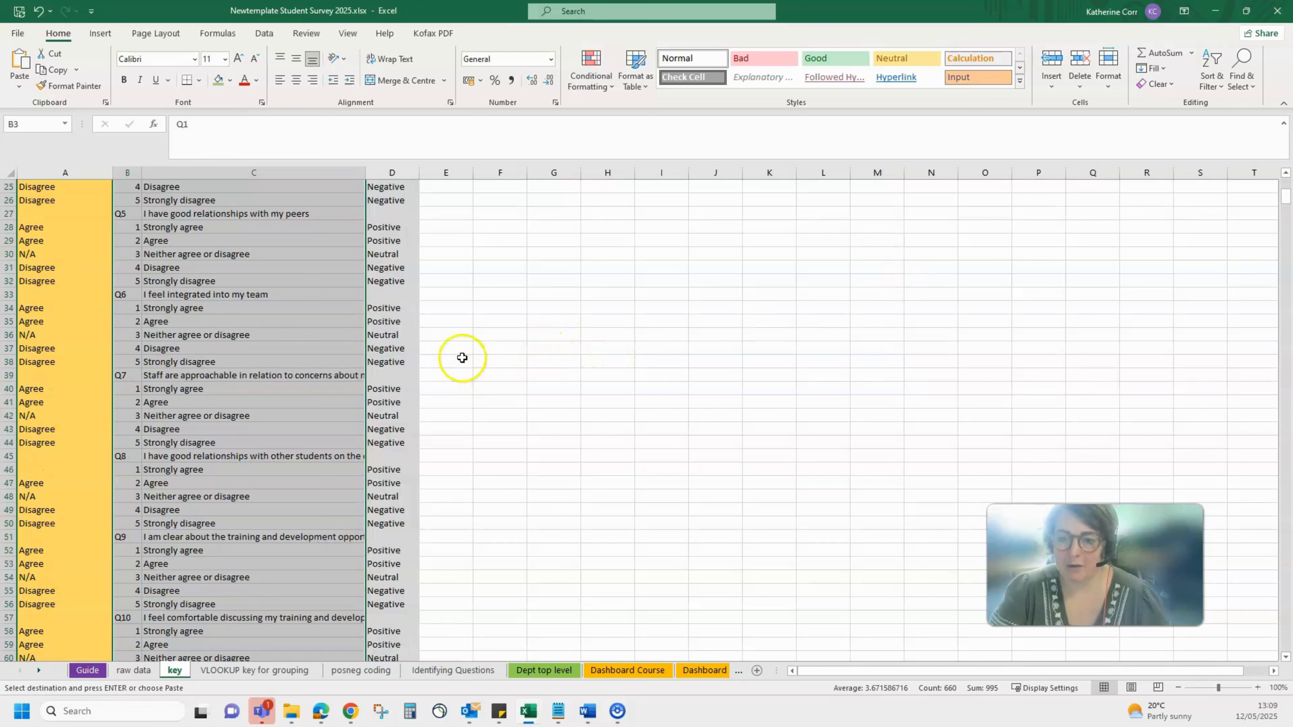
Step: Check the Coding check column on the key sheet against the answers, from Q1 down to Q45
{"action": "left_click", "coordinate": [389, 187]}
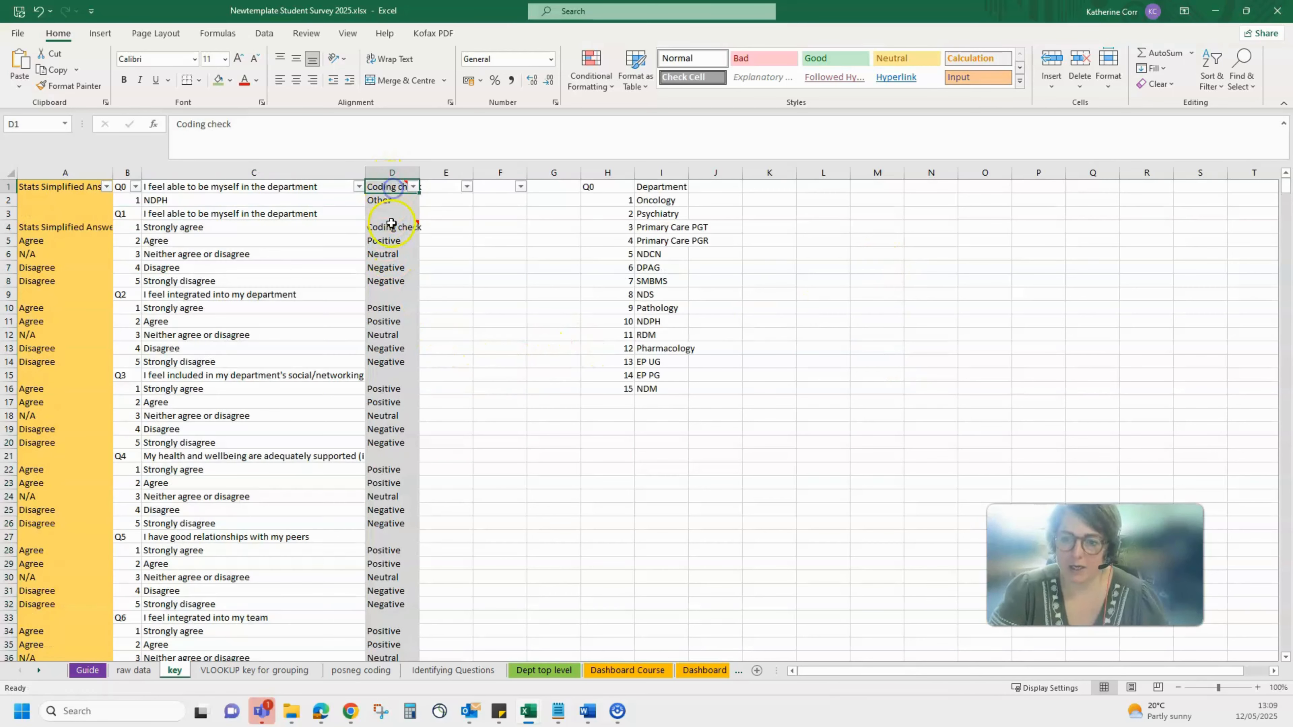
{"action": "left_click", "coordinate": [387, 240]}
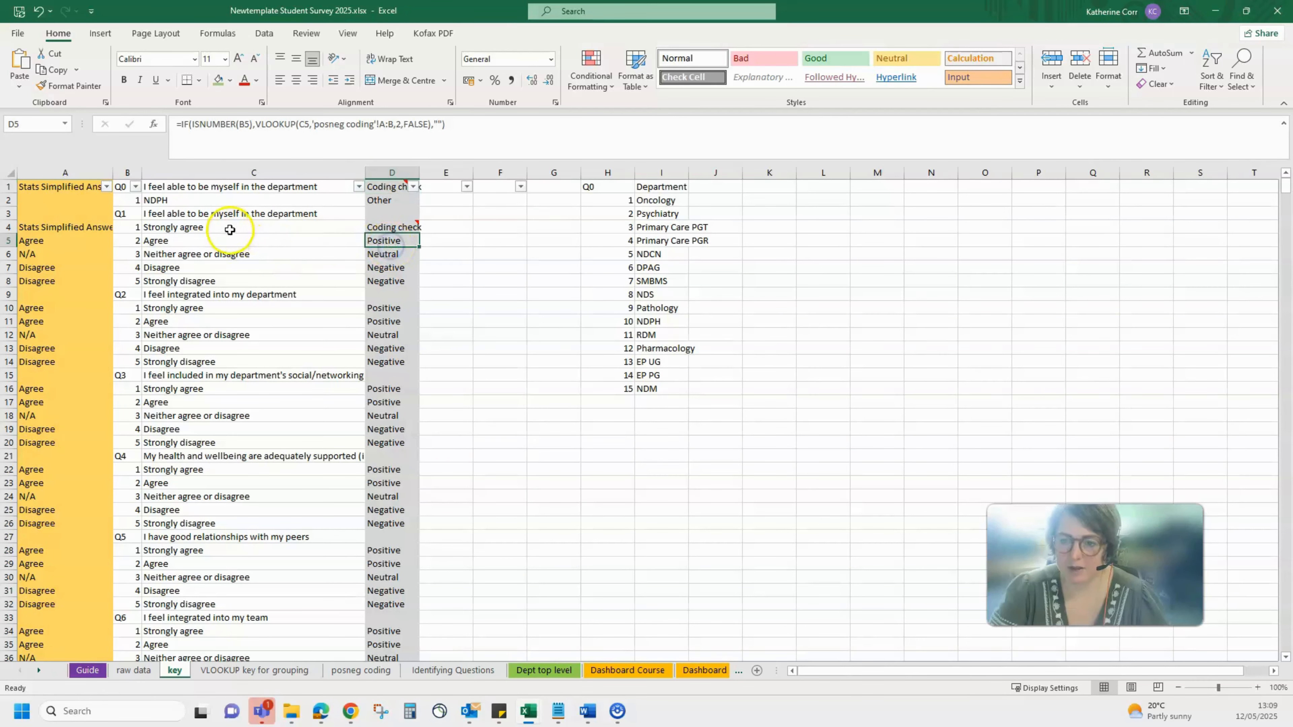
{"action": "left_click", "coordinate": [381, 253]}
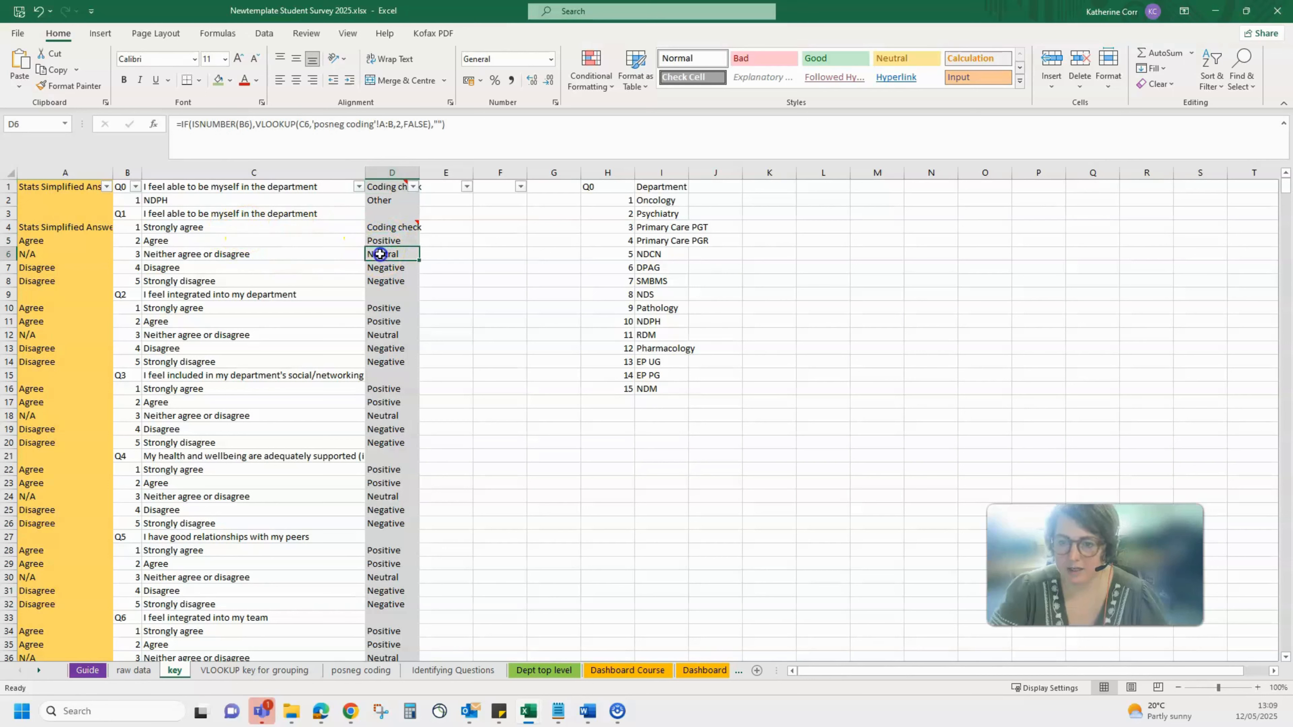
{"action": "left_click", "coordinate": [381, 269]}
{"action": "left_click", "coordinate": [389, 283]}
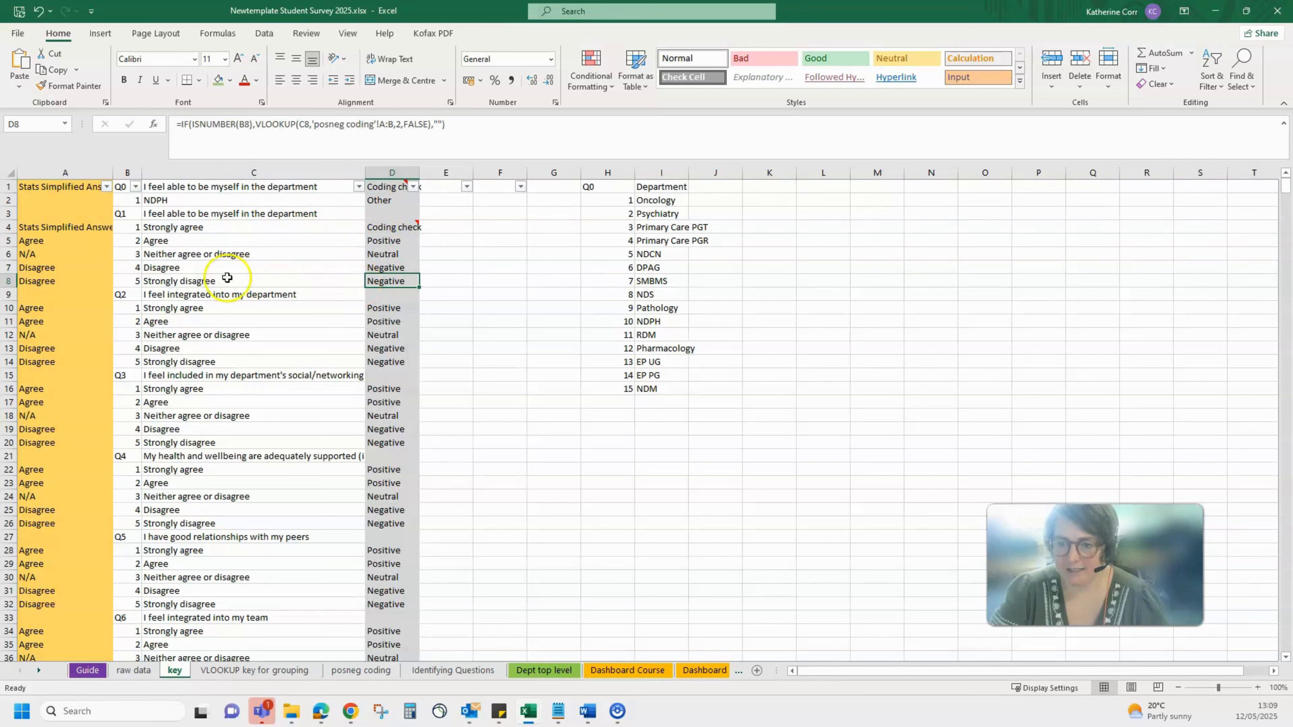
{"action": "left_click", "coordinate": [163, 280]}
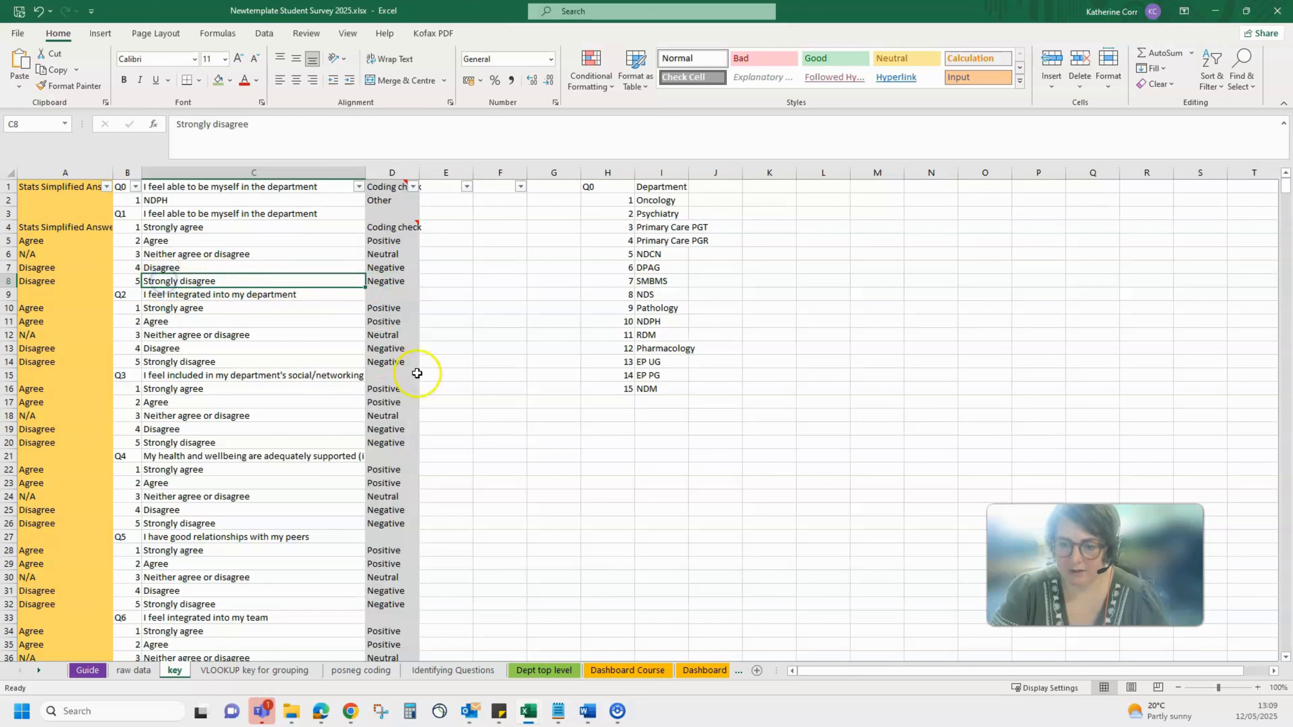
{"action": "scroll", "coordinate": [422, 382], "scroll_direction": "down", "scroll_amount": 7}
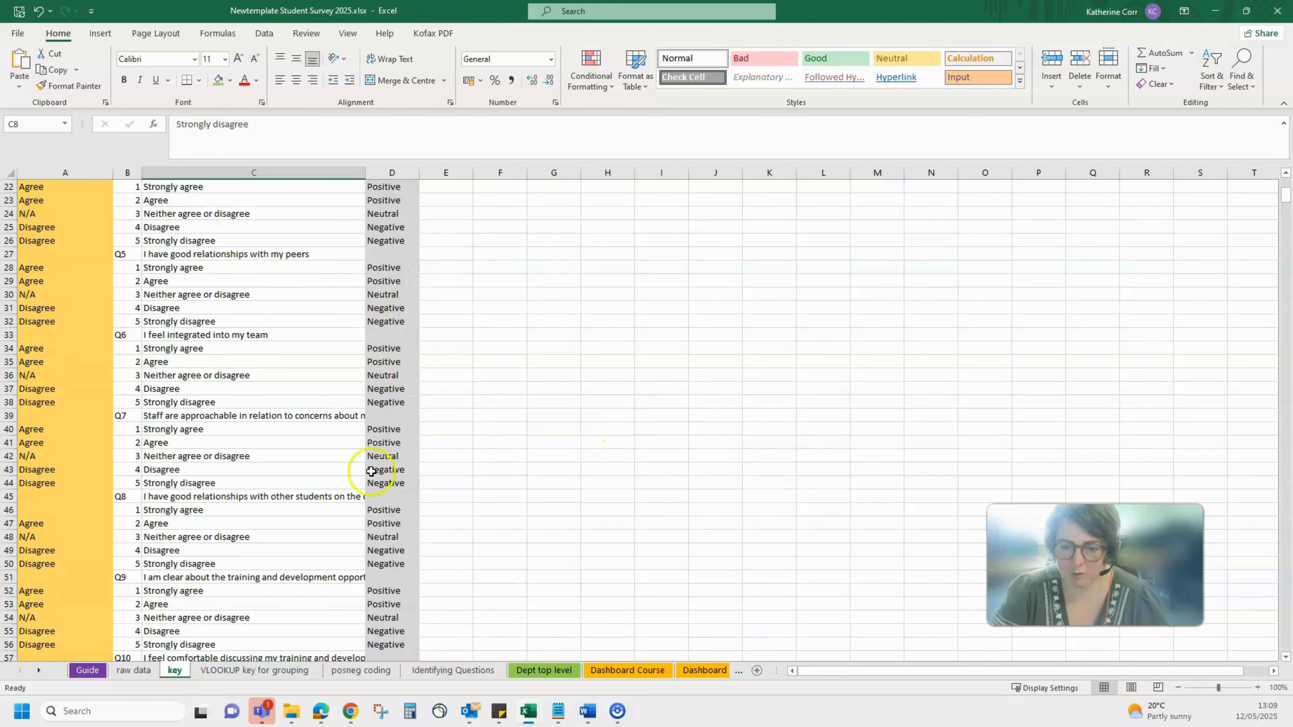
{"action": "scroll", "coordinate": [357, 466], "scroll_direction": "down", "scroll_amount": 20}
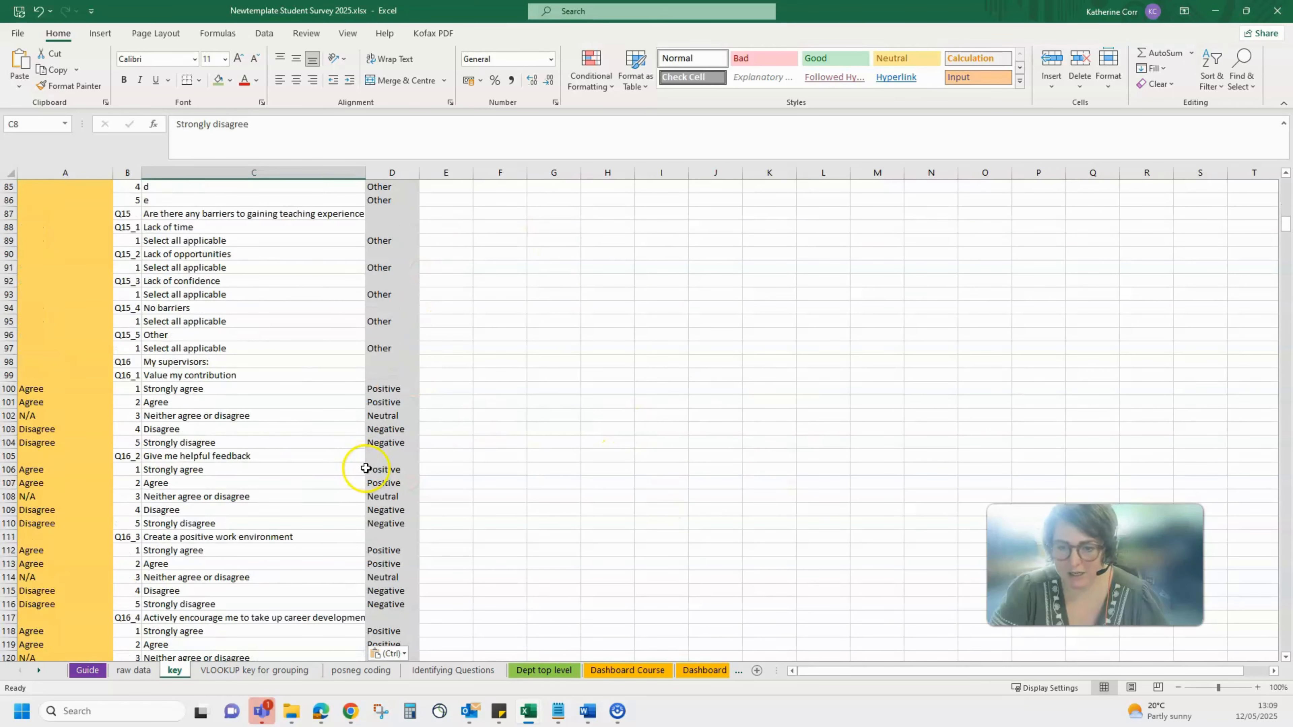
{"action": "scroll", "coordinate": [369, 465], "scroll_direction": "down", "scroll_amount": 20}
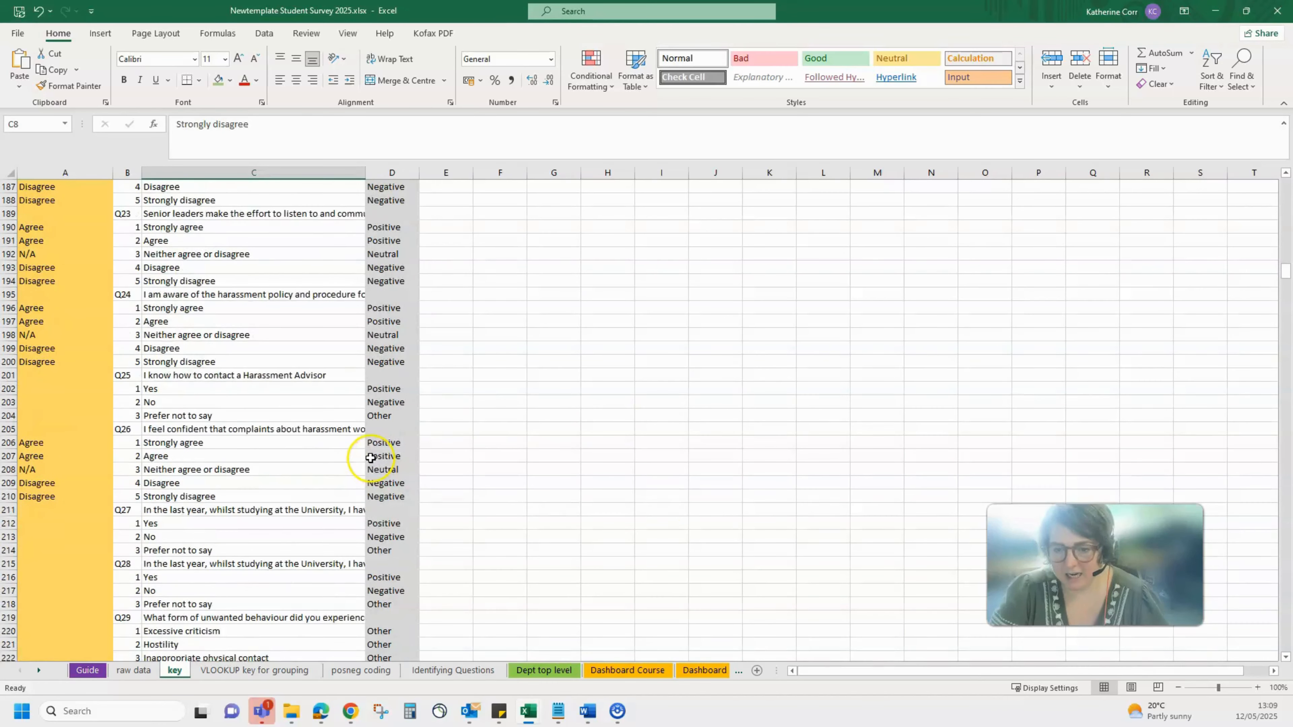
{"action": "scroll", "coordinate": [370, 458], "scroll_direction": "down", "scroll_amount": 20}
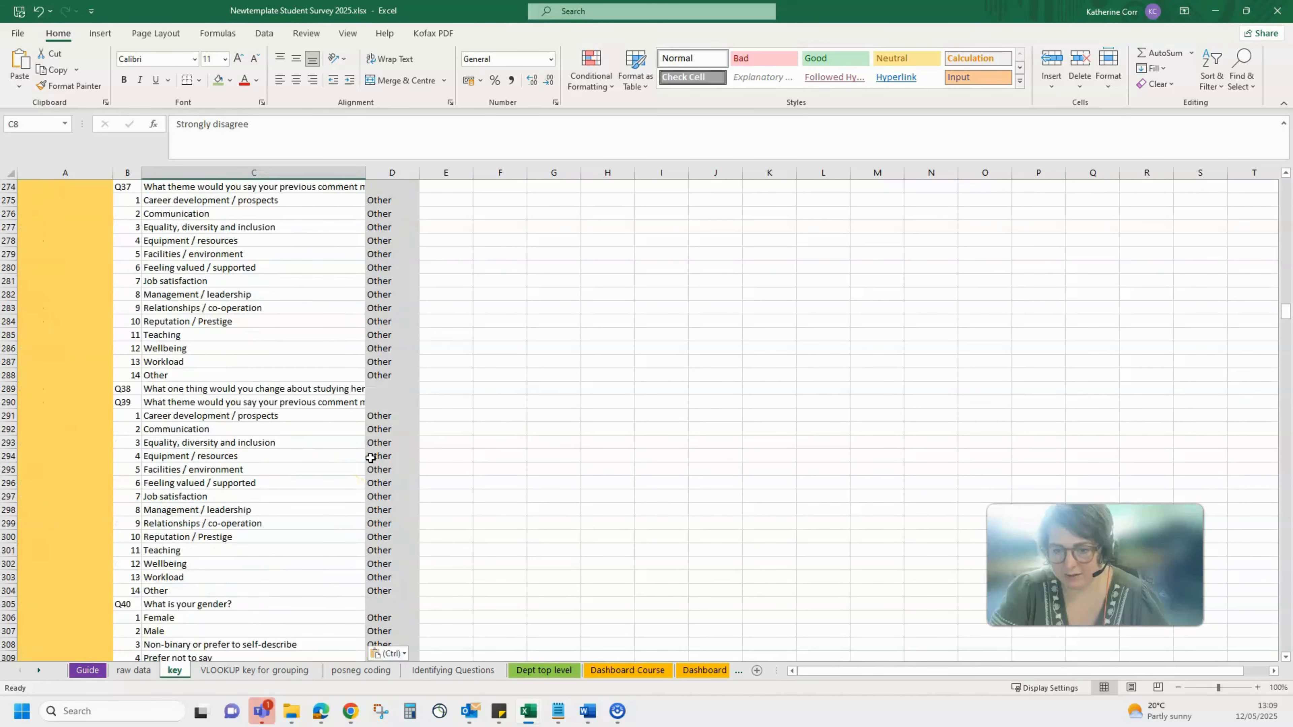
{"action": "scroll", "coordinate": [370, 458], "scroll_direction": "down", "scroll_amount": 7}
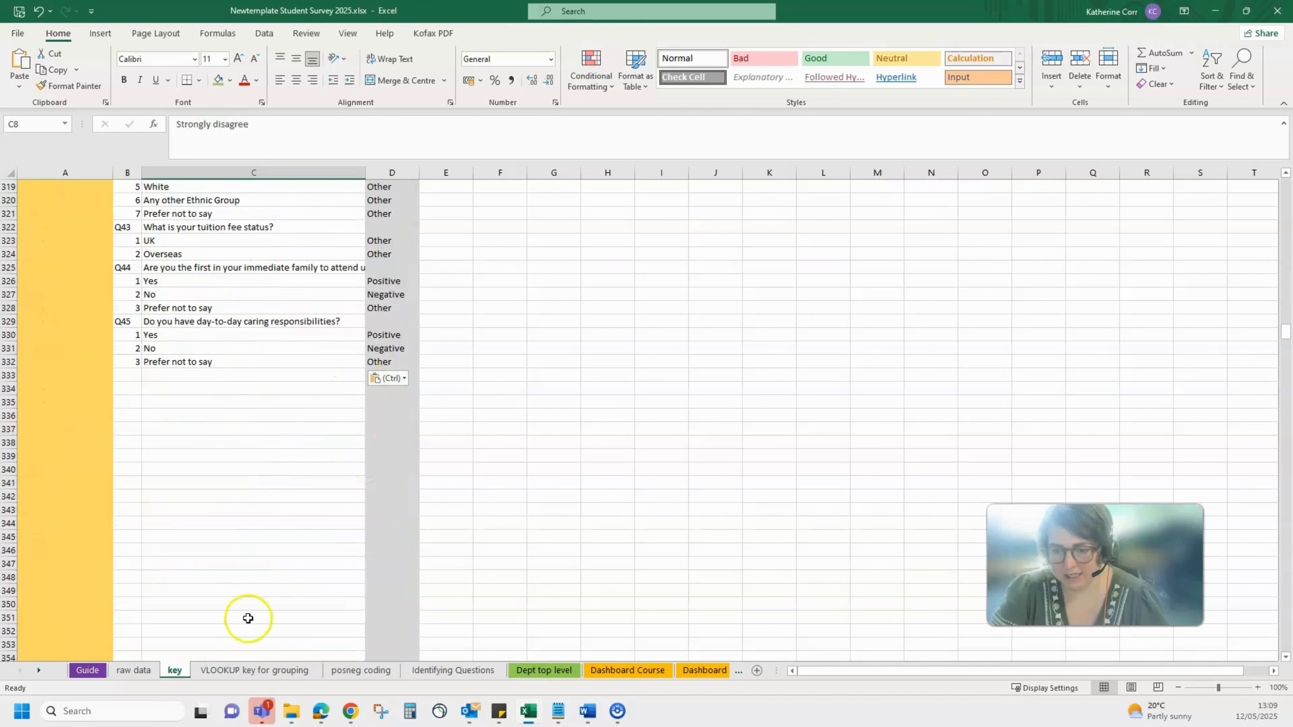
Step: Review the posneg coding and VLOOKUP key for grouping sheets, and check the coding of the key sheet's final answer in row 332
{"action": "left_click", "coordinate": [360, 673]}
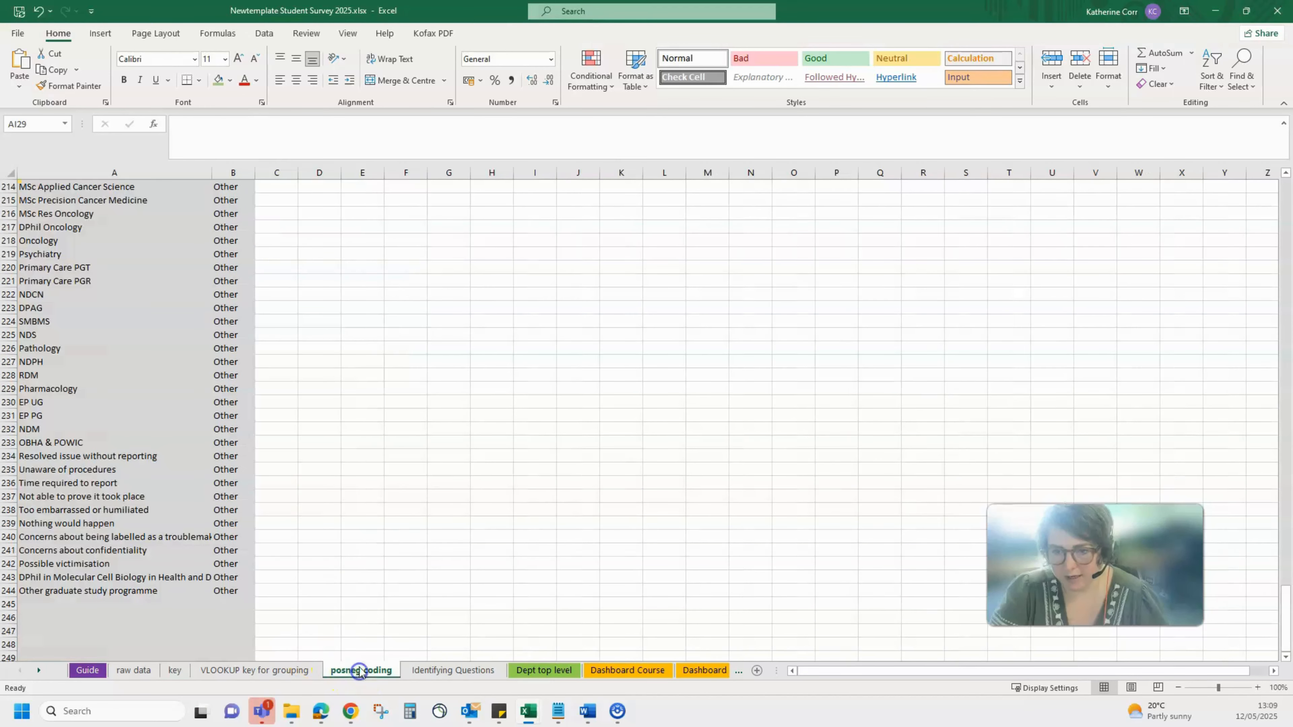
{"action": "left_click", "coordinate": [254, 671]}
{"action": "left_click", "coordinate": [55, 457]}
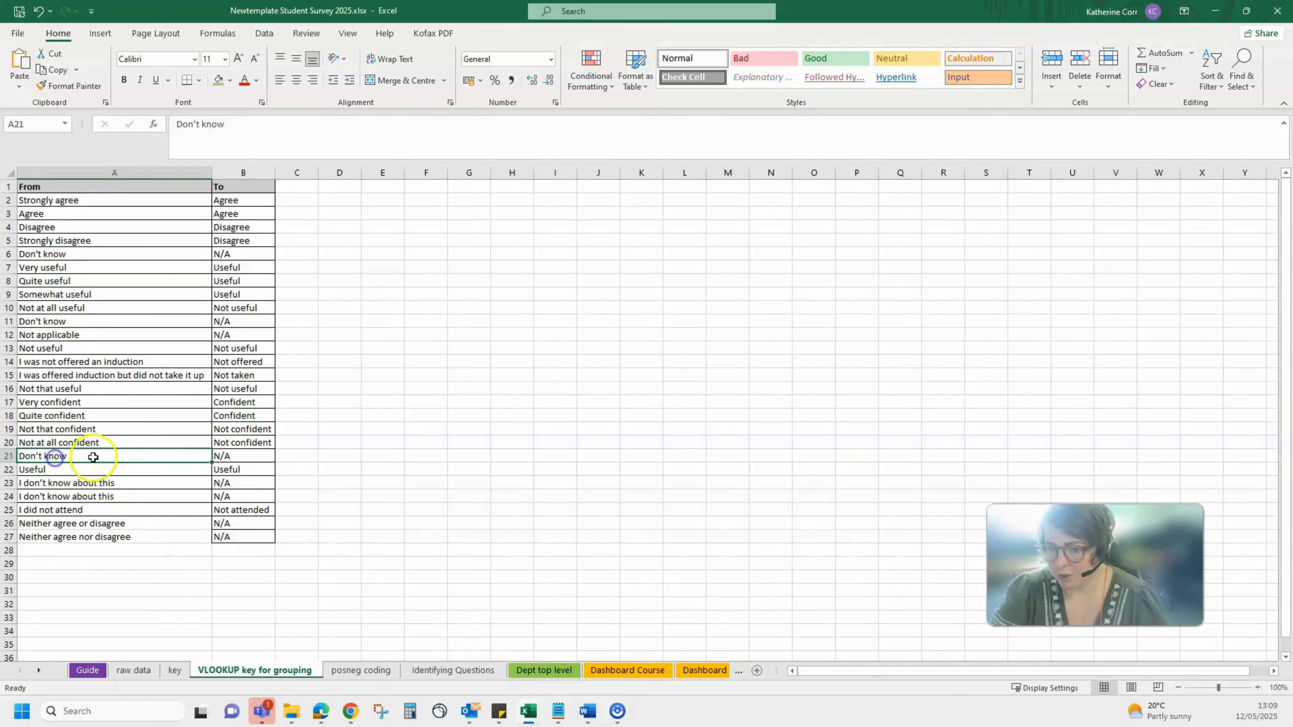
{"action": "left_click", "coordinate": [175, 670]}
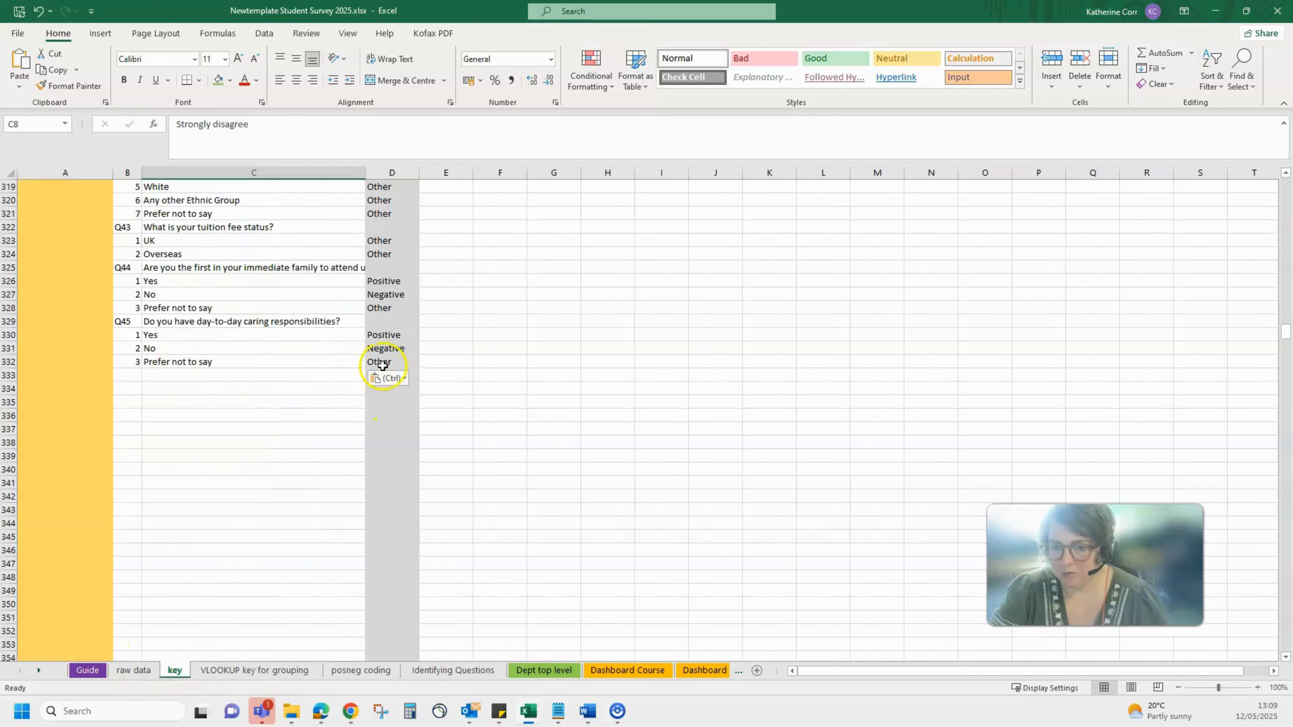
{"action": "left_click", "coordinate": [229, 365]}
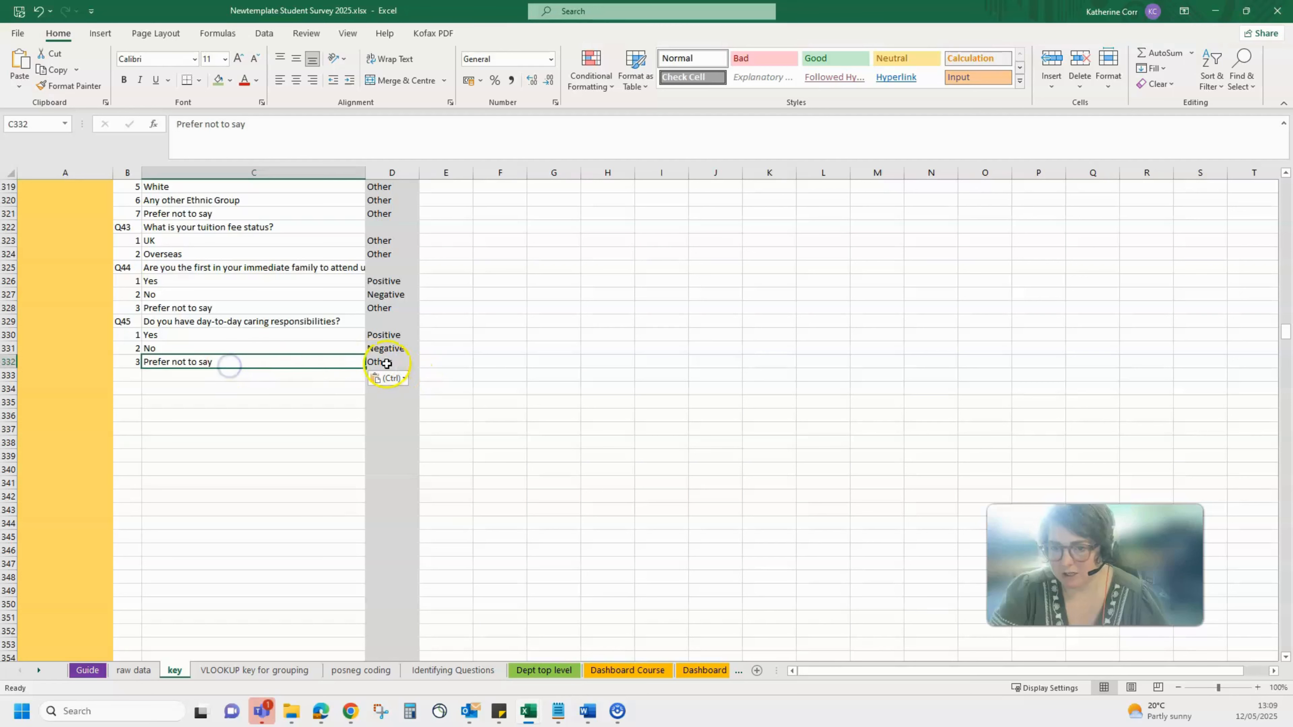
{"action": "left_click", "coordinate": [376, 362]}
{"action": "left_click", "coordinate": [283, 364]}
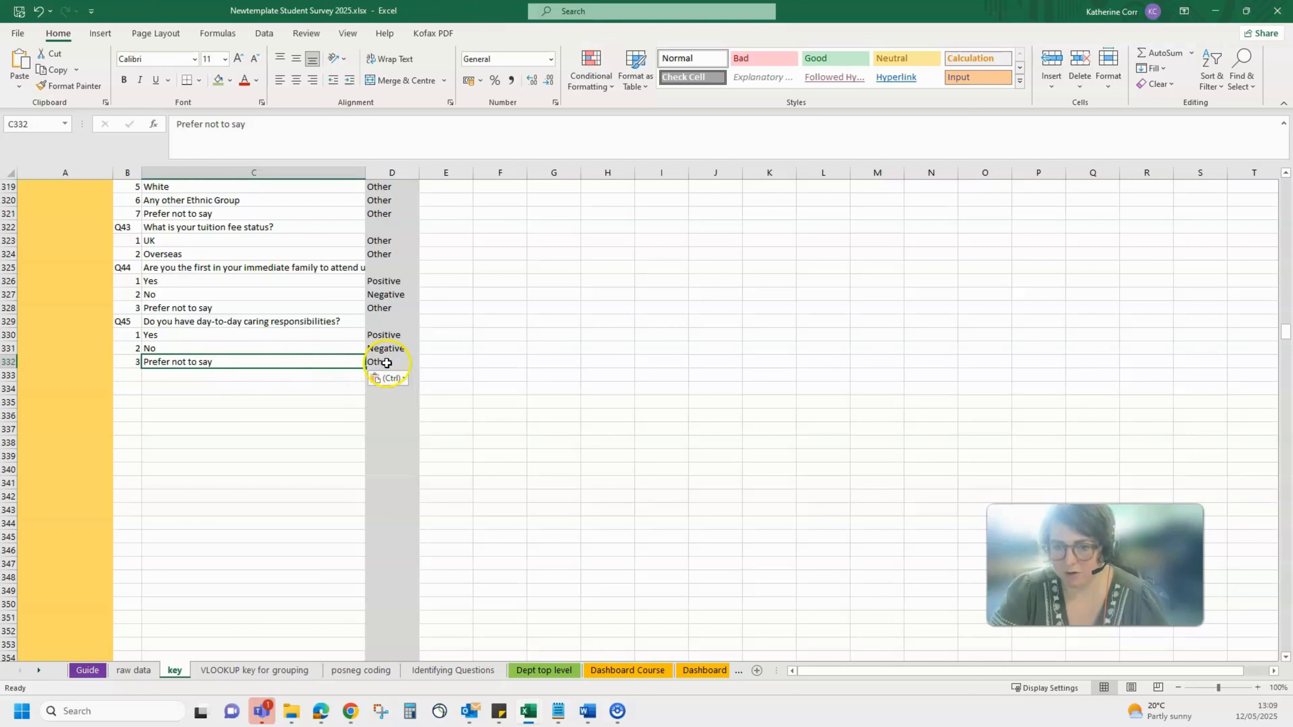
Step: Review how answers such as "Yes, it changed positively", "To a moderate extent" and "Undecided" are coded on the posneg coding sheet
{"action": "left_click", "coordinate": [360, 670]}
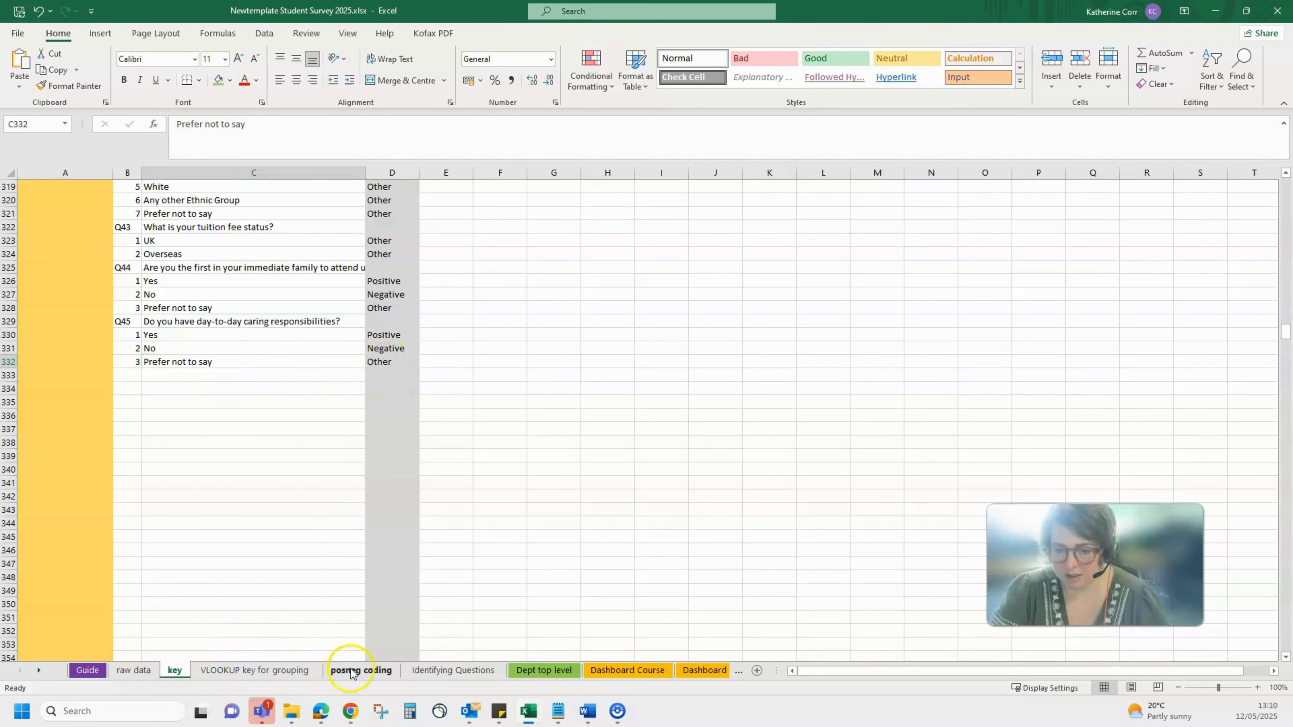
{"action": "scroll", "coordinate": [221, 371], "scroll_direction": "up", "scroll_amount": 20}
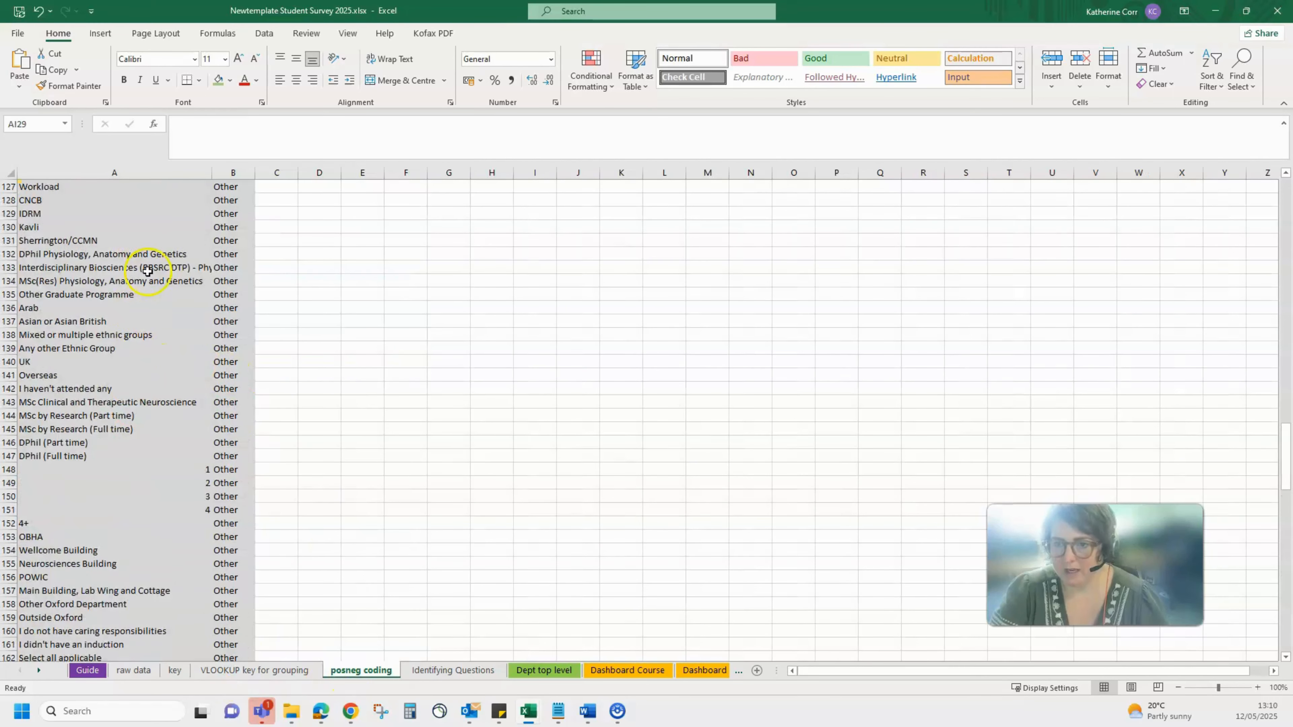
{"action": "scroll", "coordinate": [168, 339], "scroll_direction": "up", "scroll_amount": 7}
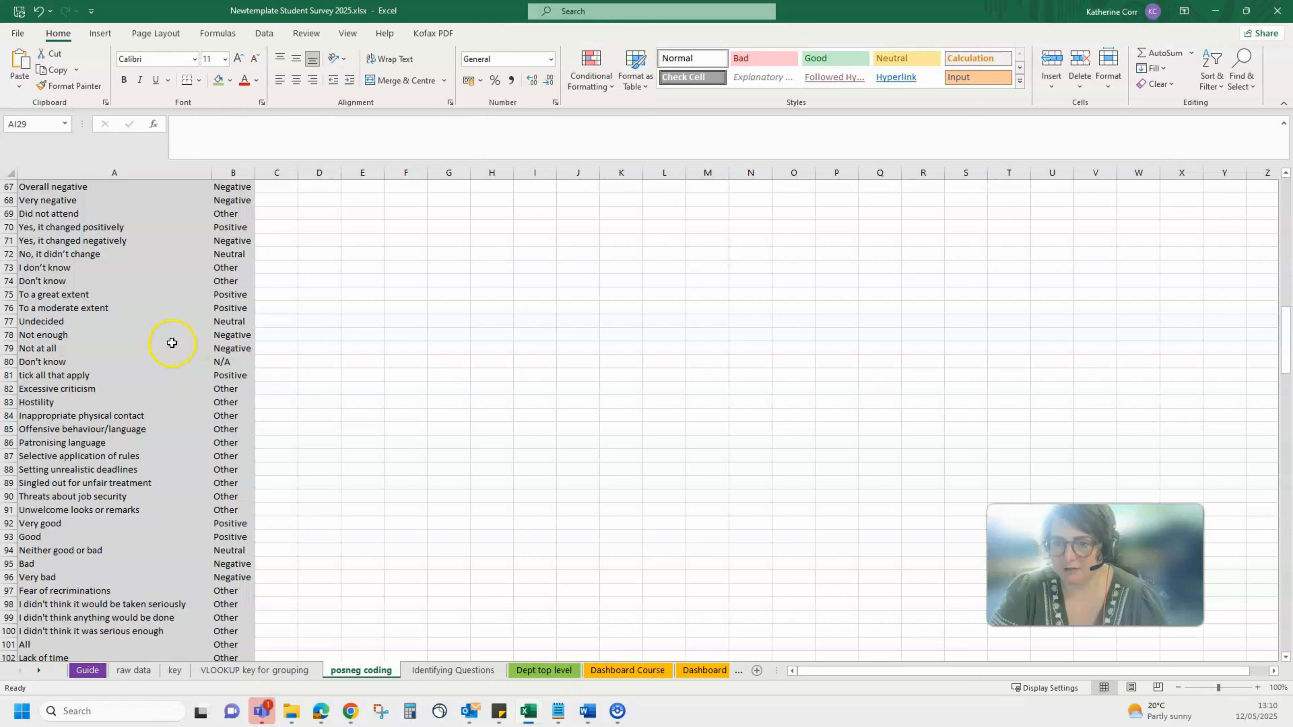
{"action": "left_click", "coordinate": [61, 229]}
{"action": "left_click", "coordinate": [64, 242]}
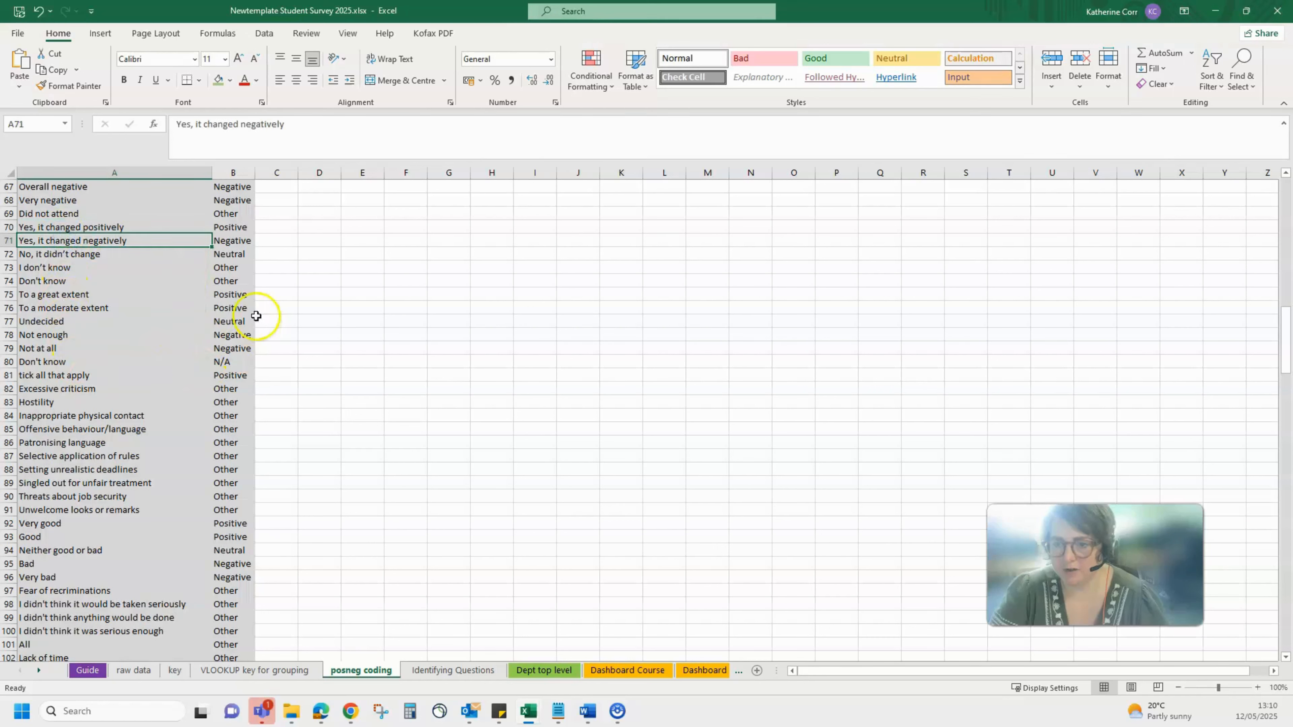
{"action": "left_click", "coordinate": [96, 296]}
{"action": "left_click", "coordinate": [94, 313]}
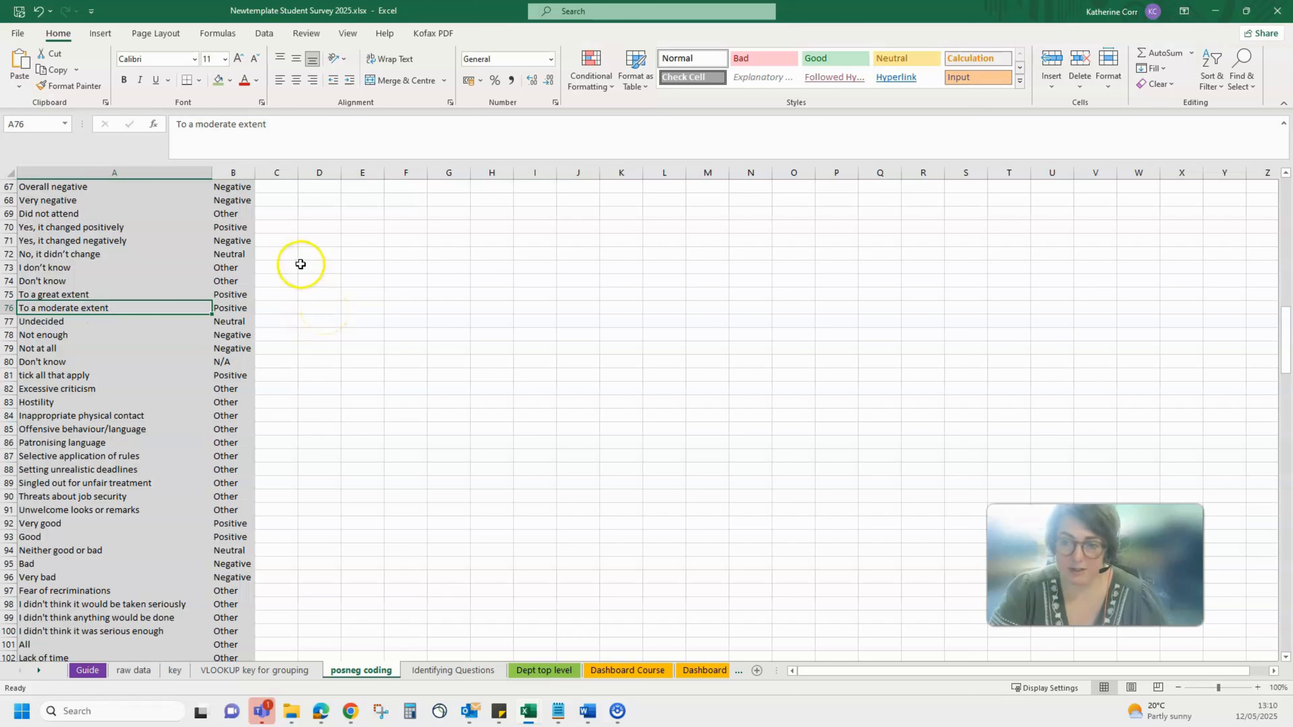
{"action": "left_click", "coordinate": [60, 321]}
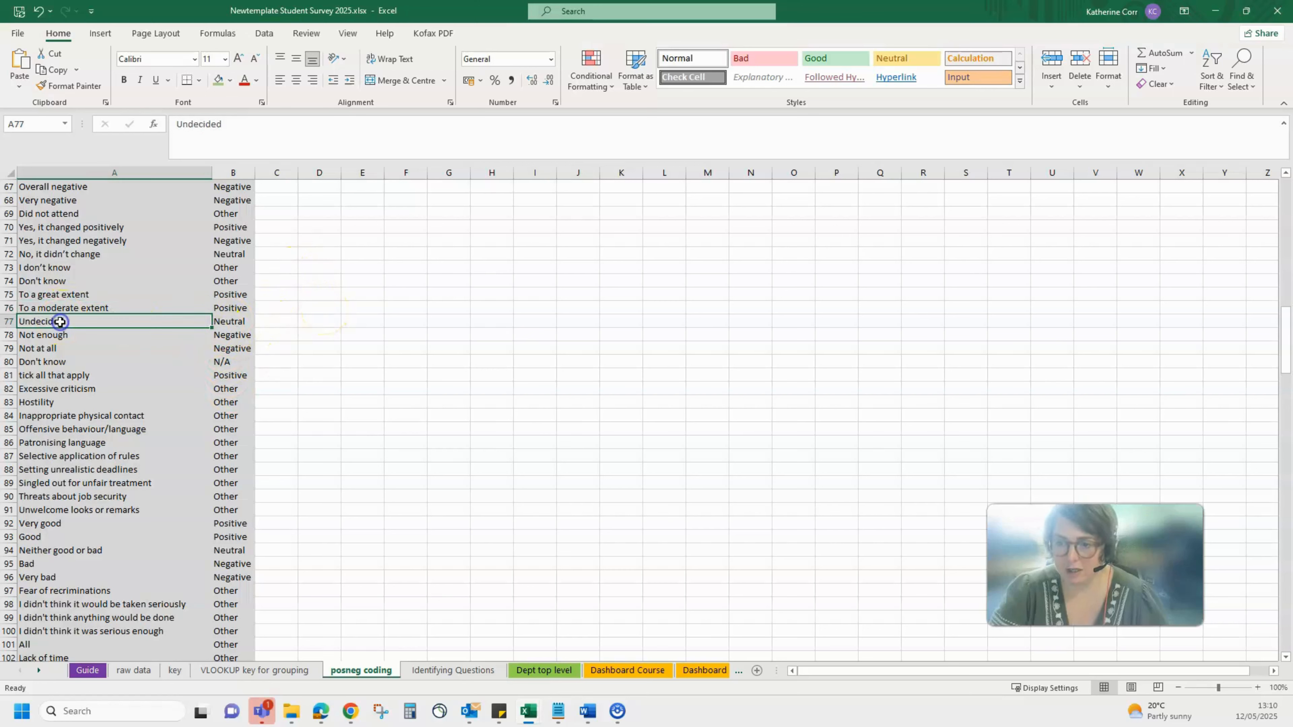
Step: Look through the remaining answers in the posneg coding list, down to the department and programme entries around row 231
{"action": "scroll", "coordinate": [234, 439], "scroll_direction": "down", "scroll_amount": 1}
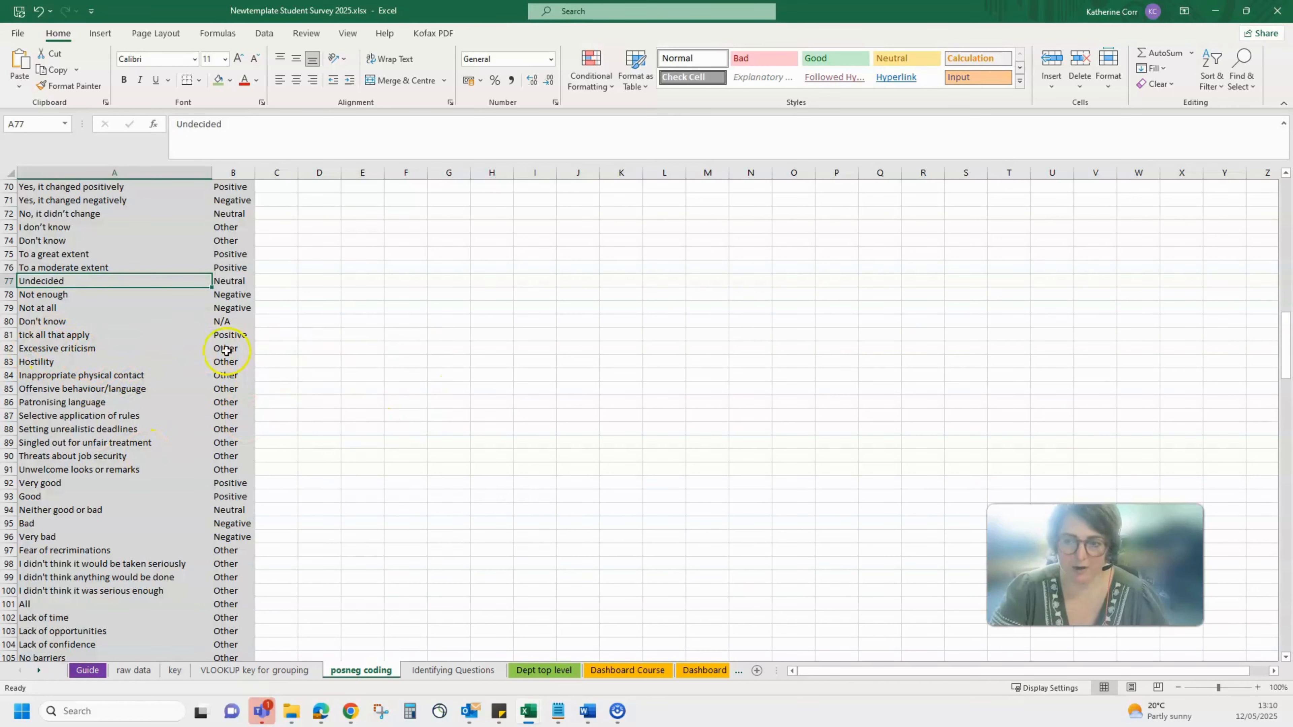
{"action": "scroll", "coordinate": [233, 481], "scroll_direction": "down", "scroll_amount": 20}
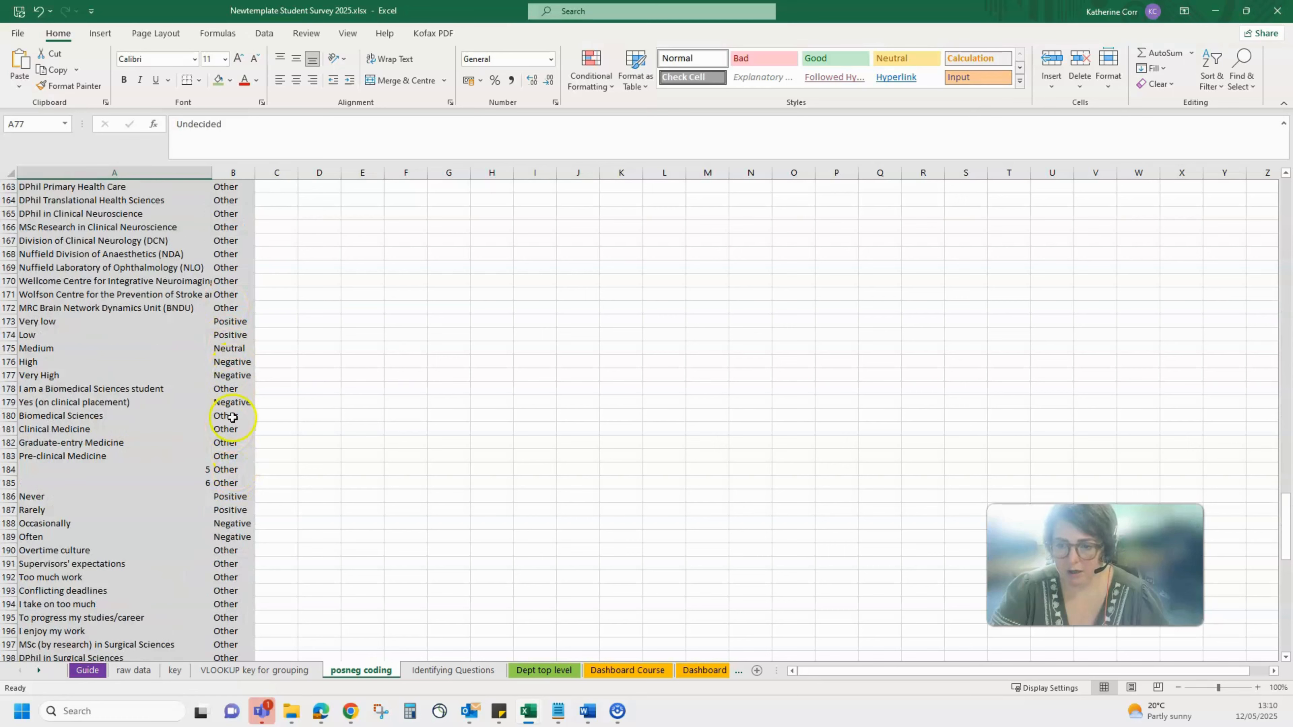
{"action": "scroll", "coordinate": [233, 418], "scroll_direction": "down", "scroll_amount": 4}
{"action": "scroll", "coordinate": [234, 357], "scroll_direction": "down", "scroll_amount": 15}
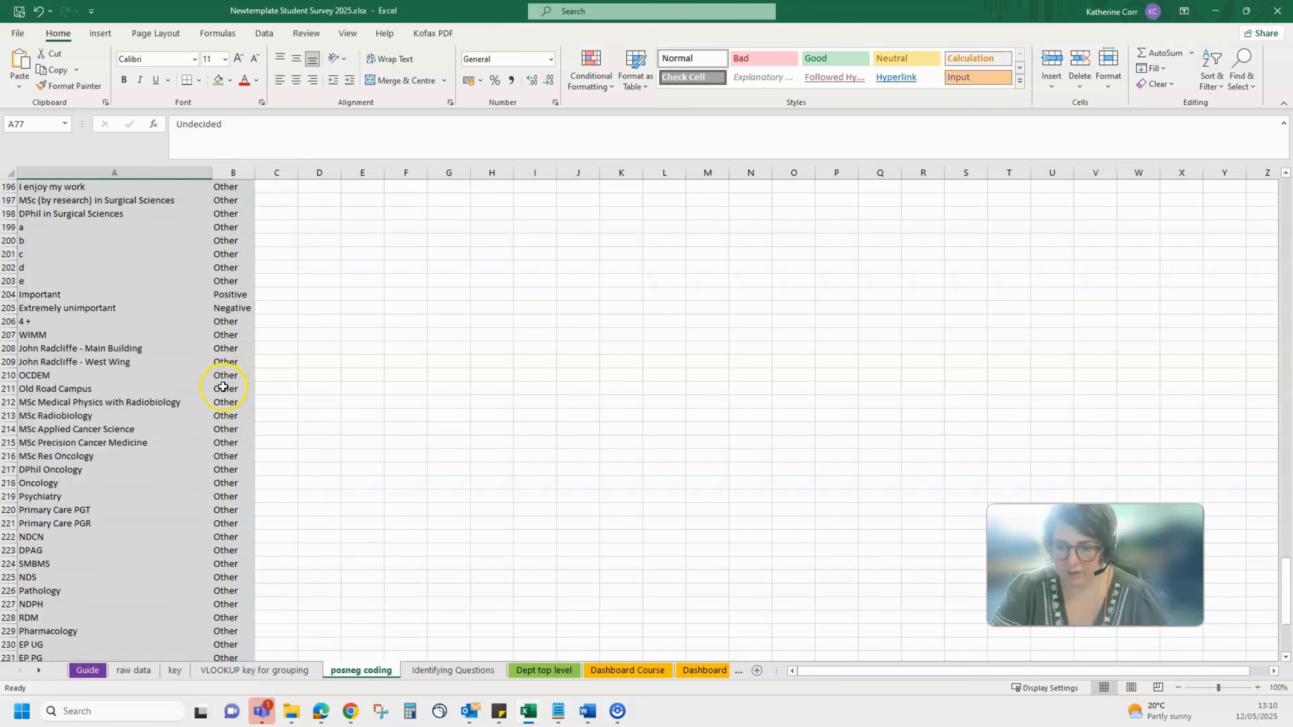
{"action": "scroll", "coordinate": [226, 390], "scroll_direction": "up", "scroll_amount": 20}
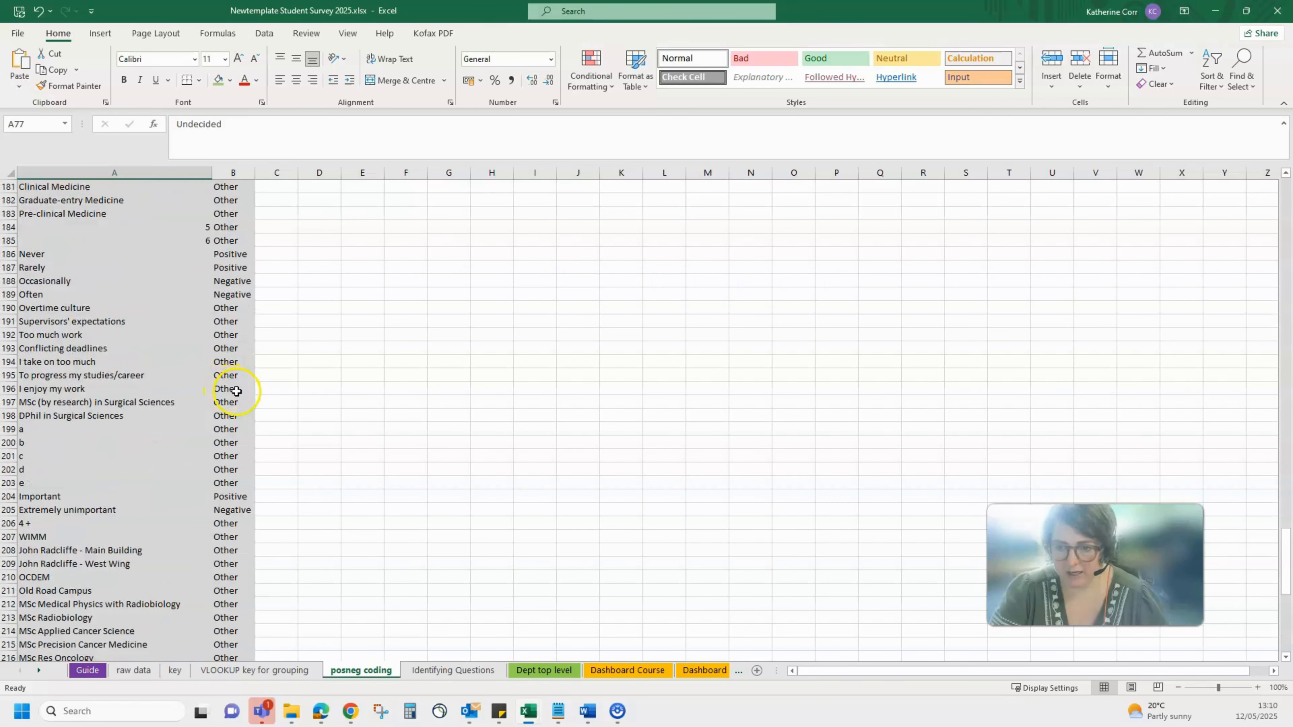
{"action": "scroll", "coordinate": [237, 392], "scroll_direction": "up", "scroll_amount": 5}
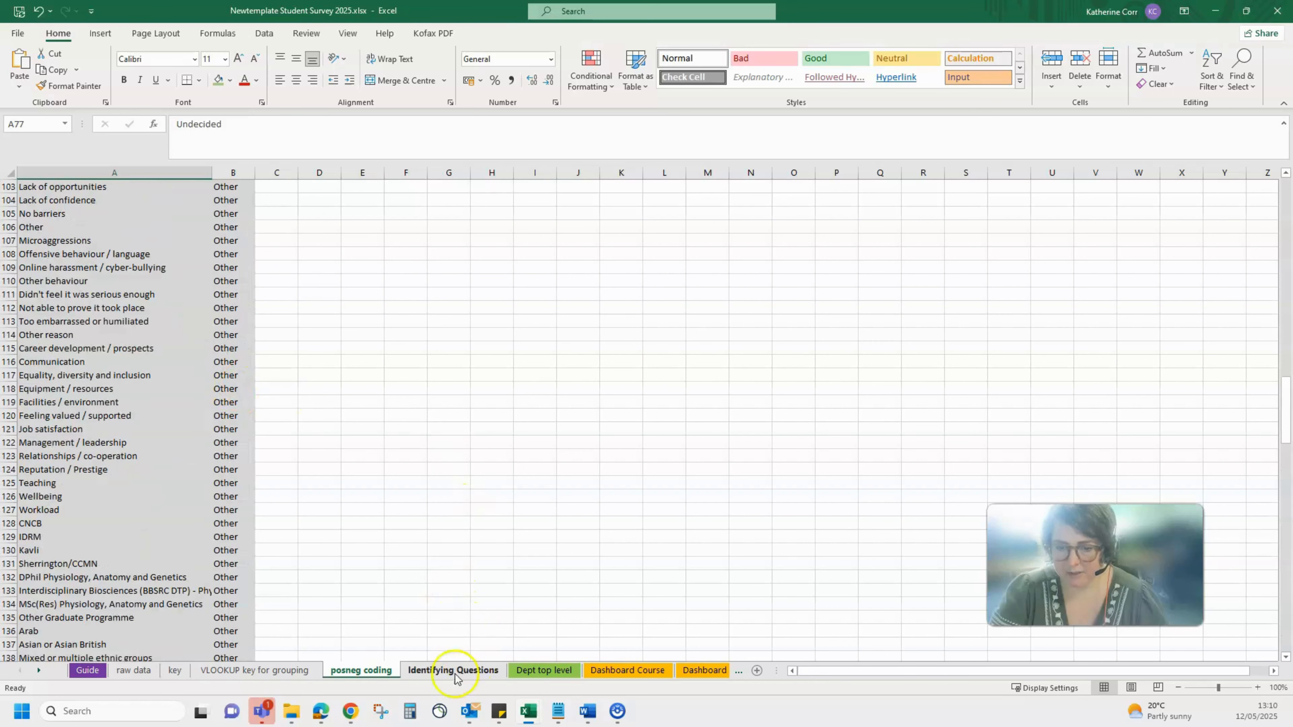
Step: Revisit the raw data, key and VLOOKUP key for grouping sheets
{"action": "left_click", "coordinate": [244, 670]}
{"action": "left_click", "coordinate": [145, 672]}
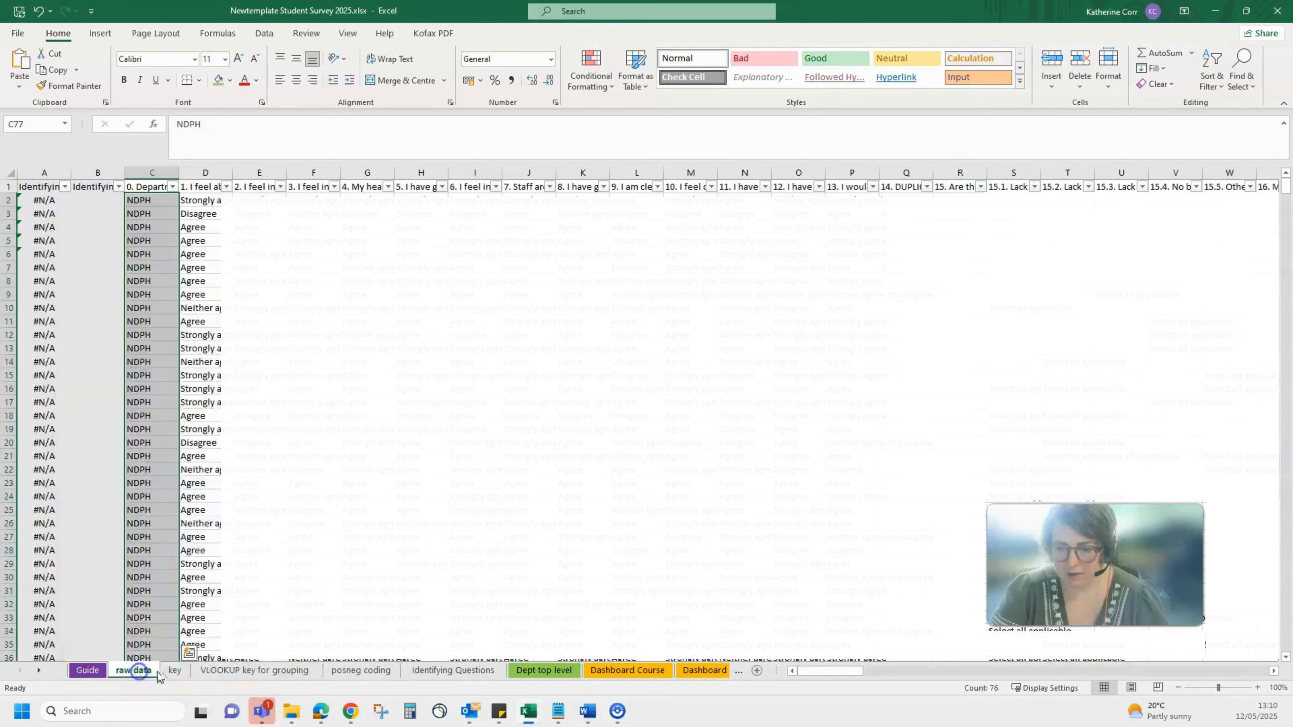
{"action": "left_click", "coordinate": [173, 671]}
{"action": "left_click", "coordinate": [191, 617]}
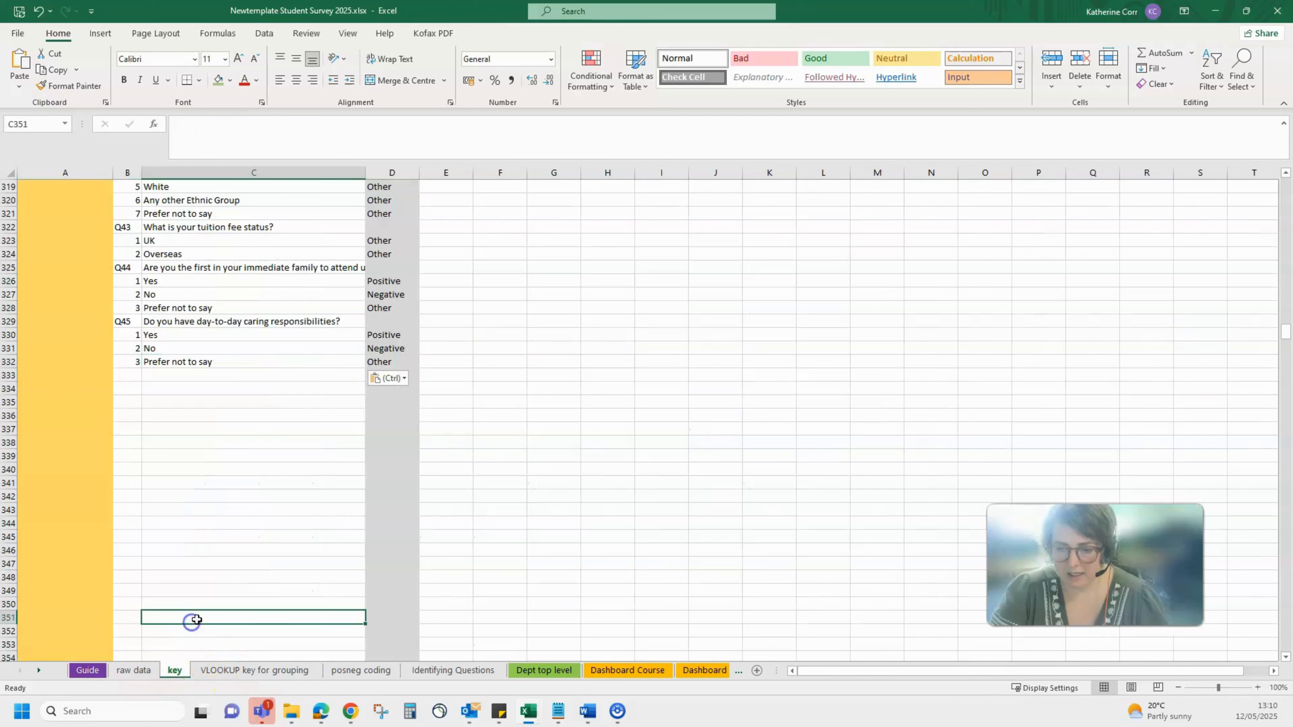
{"action": "left_click", "coordinate": [304, 671]}
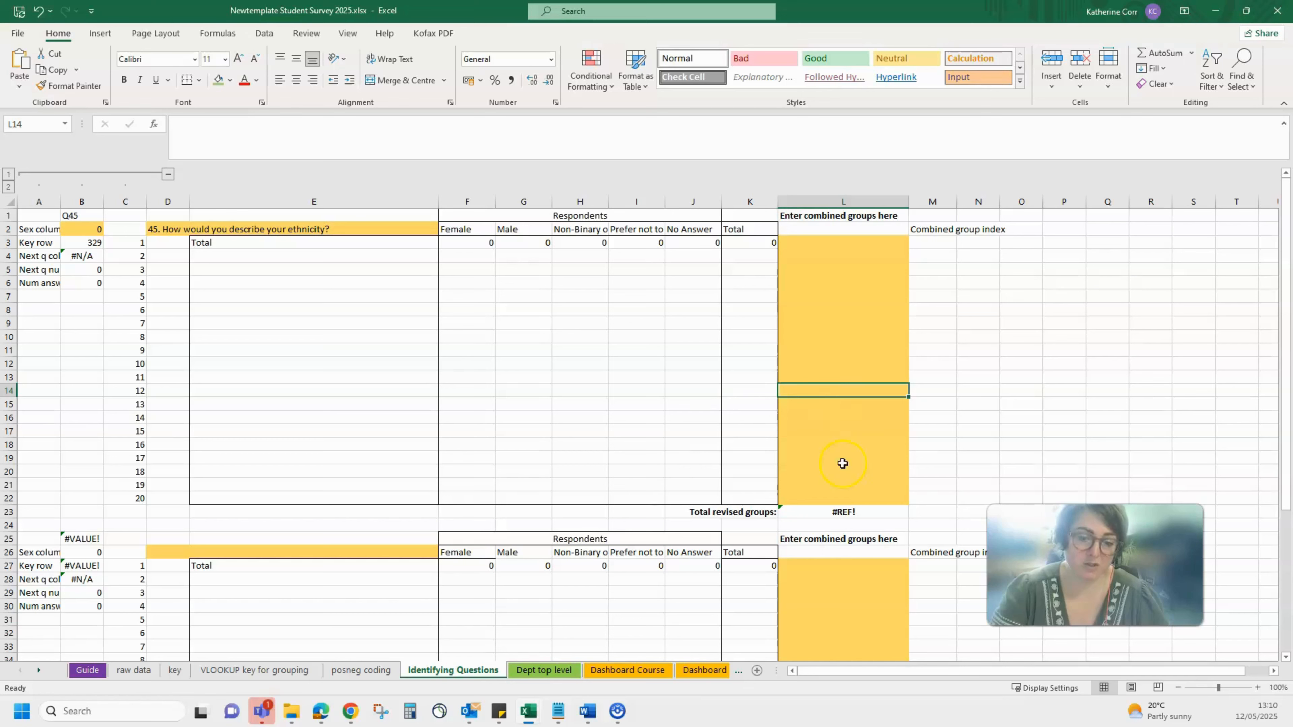
Step: Look at the Dashboard Gender sheet and the respondent gender headings, Female to No Answer, on the Identifying Questions sheet
{"action": "left_click", "coordinate": [40, 673]}
{"action": "left_click", "coordinate": [40, 673]}
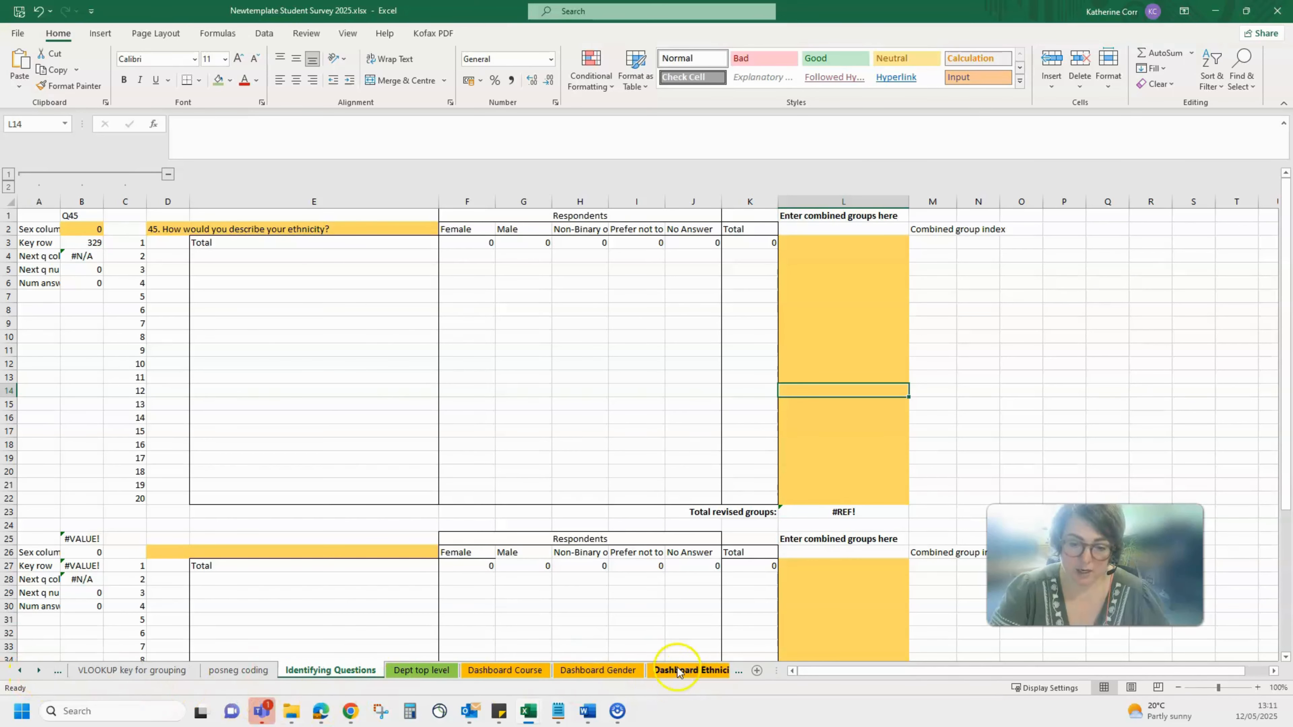
{"action": "left_click", "coordinate": [598, 670]}
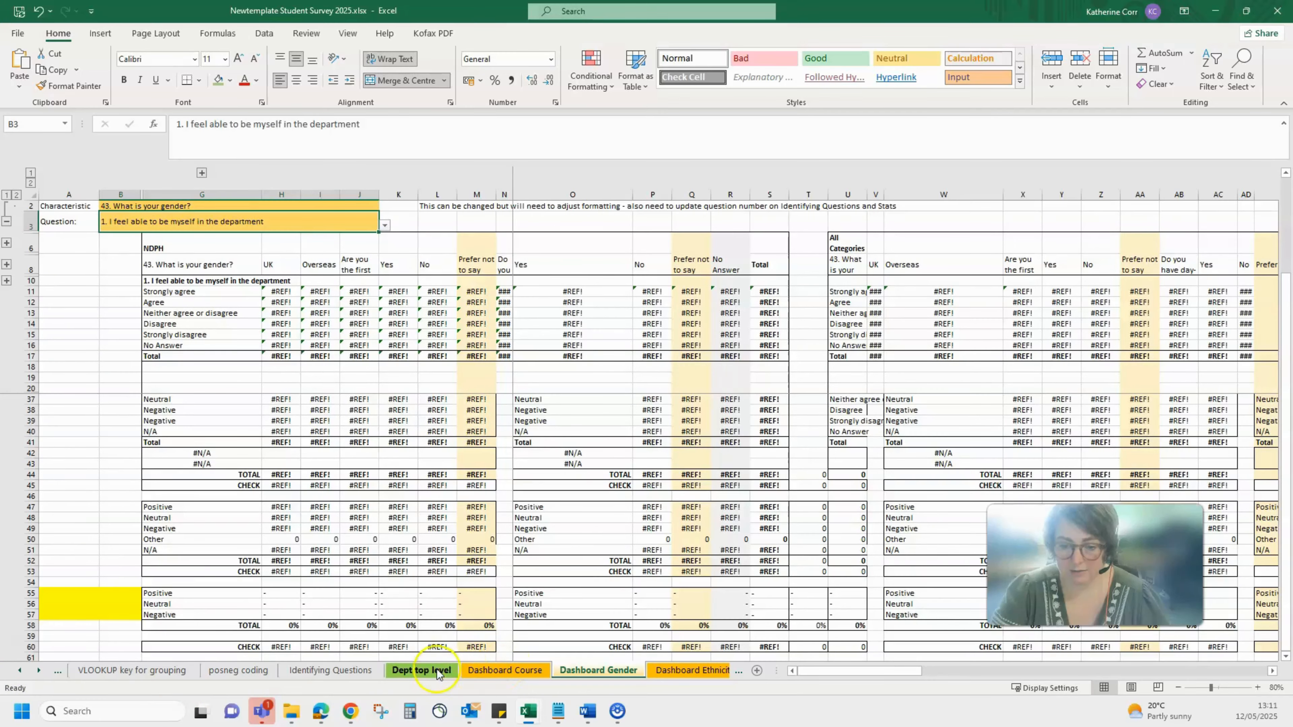
{"action": "left_click", "coordinate": [330, 670]}
{"action": "left_click", "coordinate": [466, 229]}
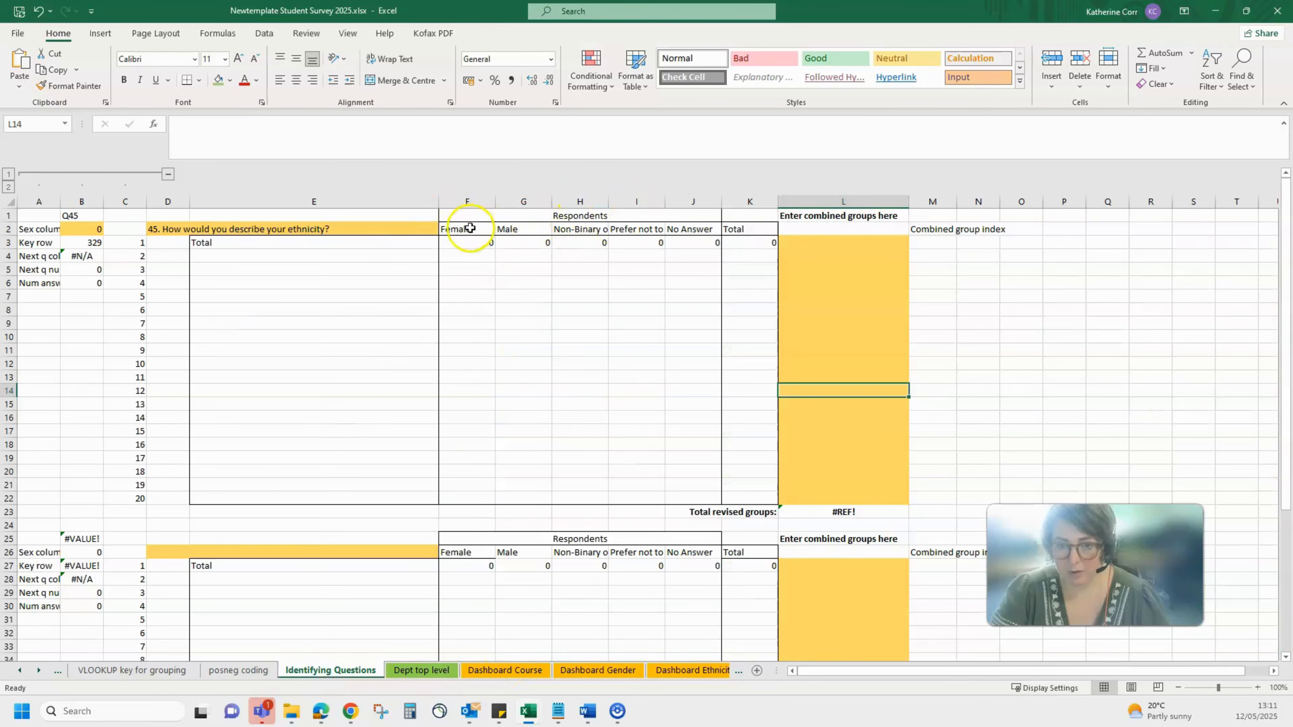
{"action": "left_click", "coordinate": [514, 228]}
{"action": "left_click", "coordinate": [603, 230]}
{"action": "left_click", "coordinate": [637, 229]}
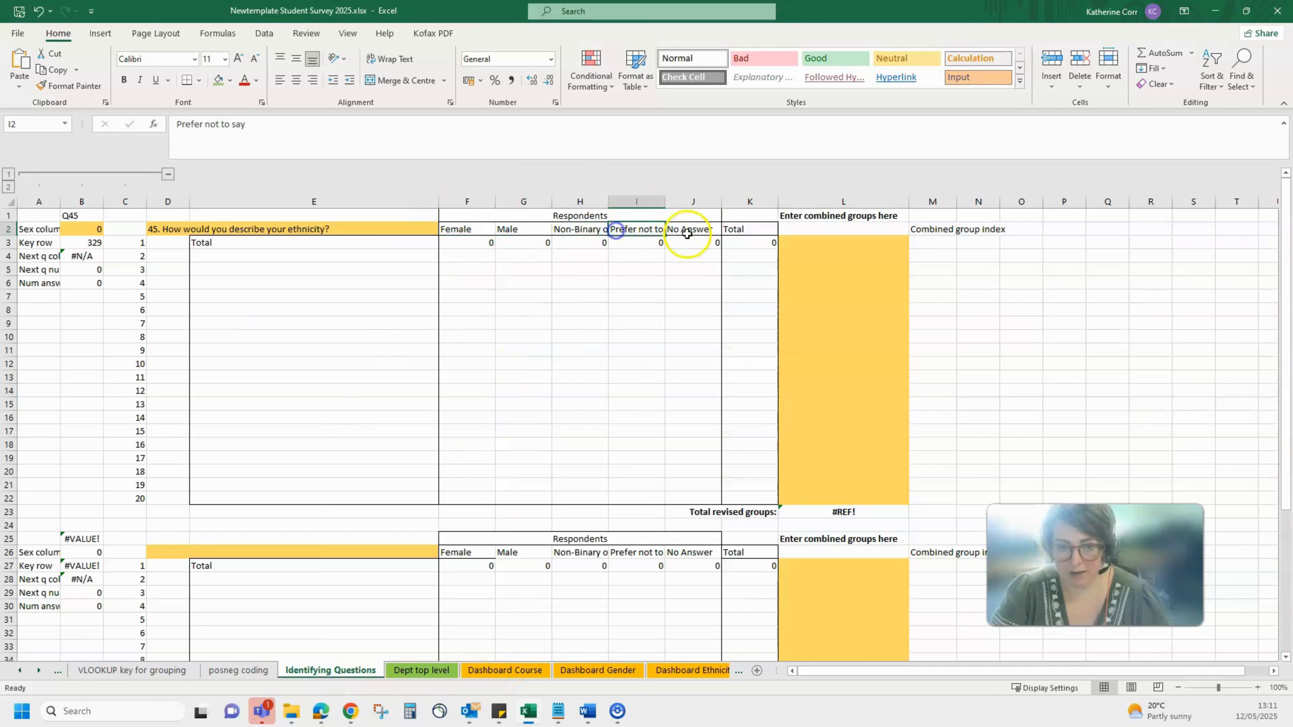
{"action": "left_click", "coordinate": [687, 229]}
Step: Set the Dashboard Gender characteristic to "40. What is your gender?" and check the Female and Male column headings
{"action": "left_click", "coordinate": [598, 670]}
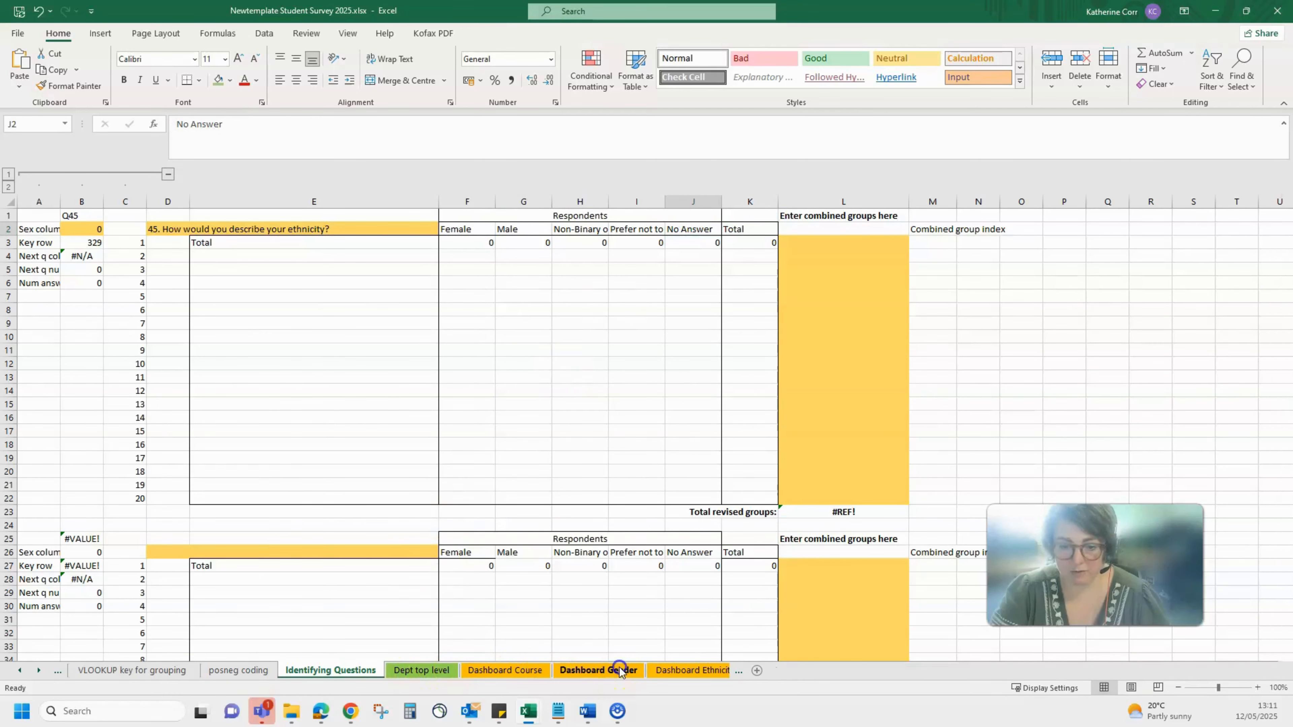
{"action": "left_click", "coordinate": [213, 204]}
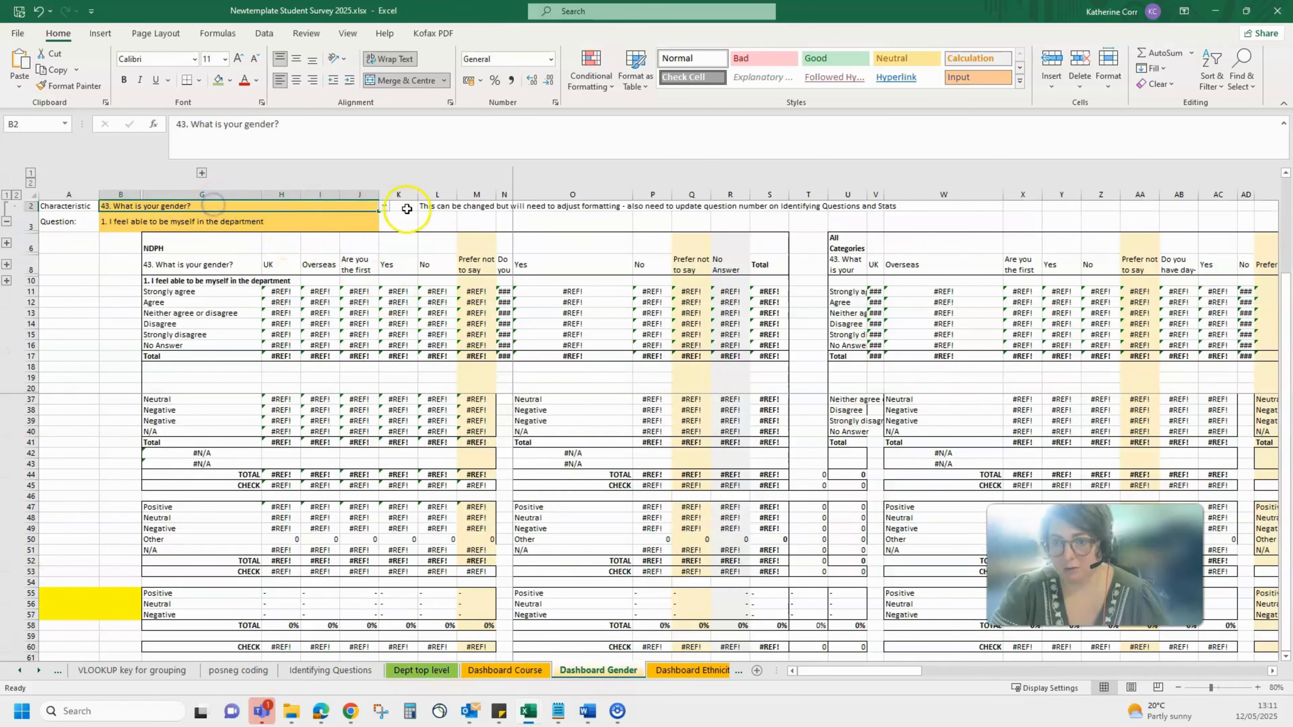
{"action": "left_click", "coordinate": [384, 206]}
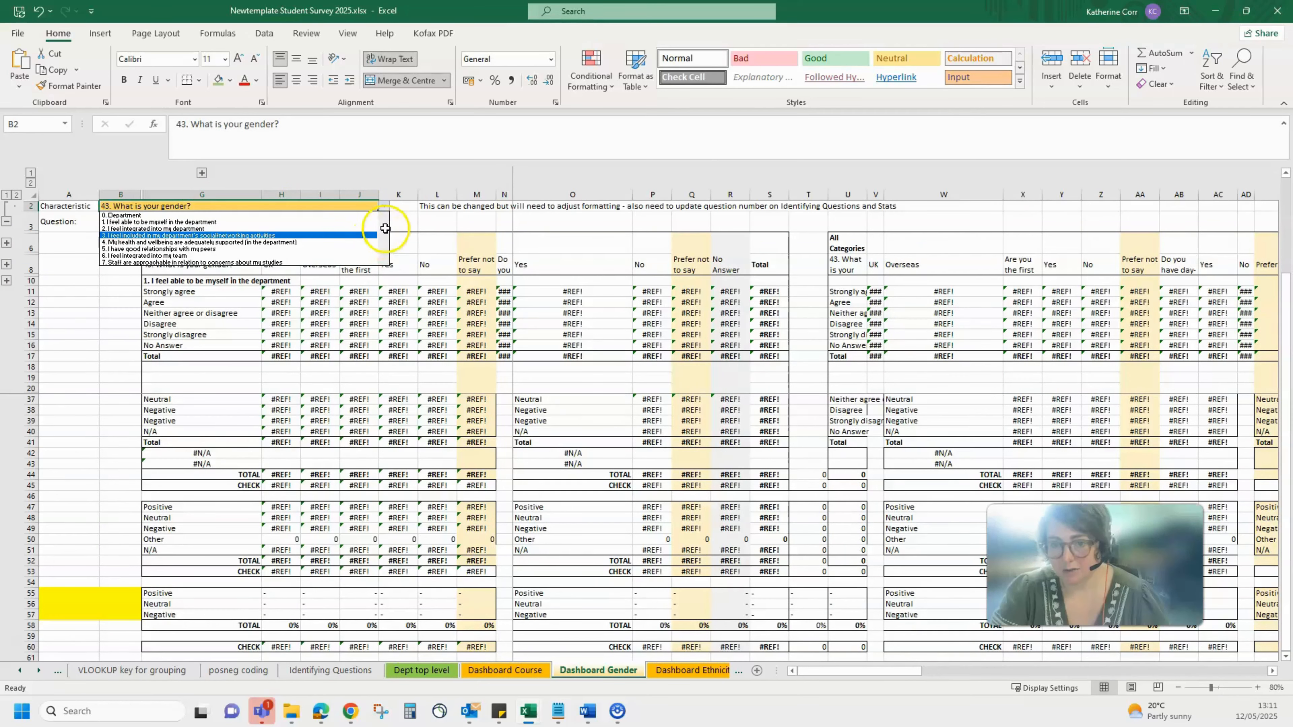
{"action": "scroll", "coordinate": [377, 249], "scroll_direction": "down", "scroll_amount": 3}
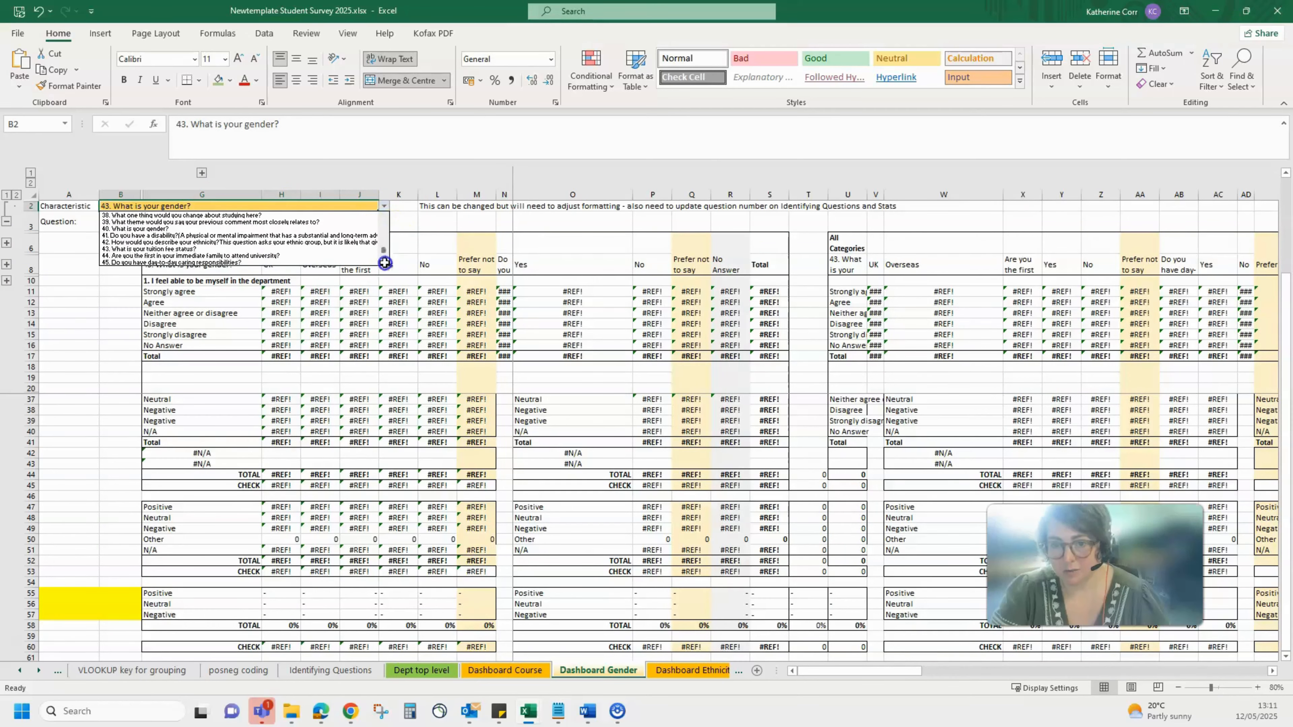
{"action": "left_click", "coordinate": [191, 228]}
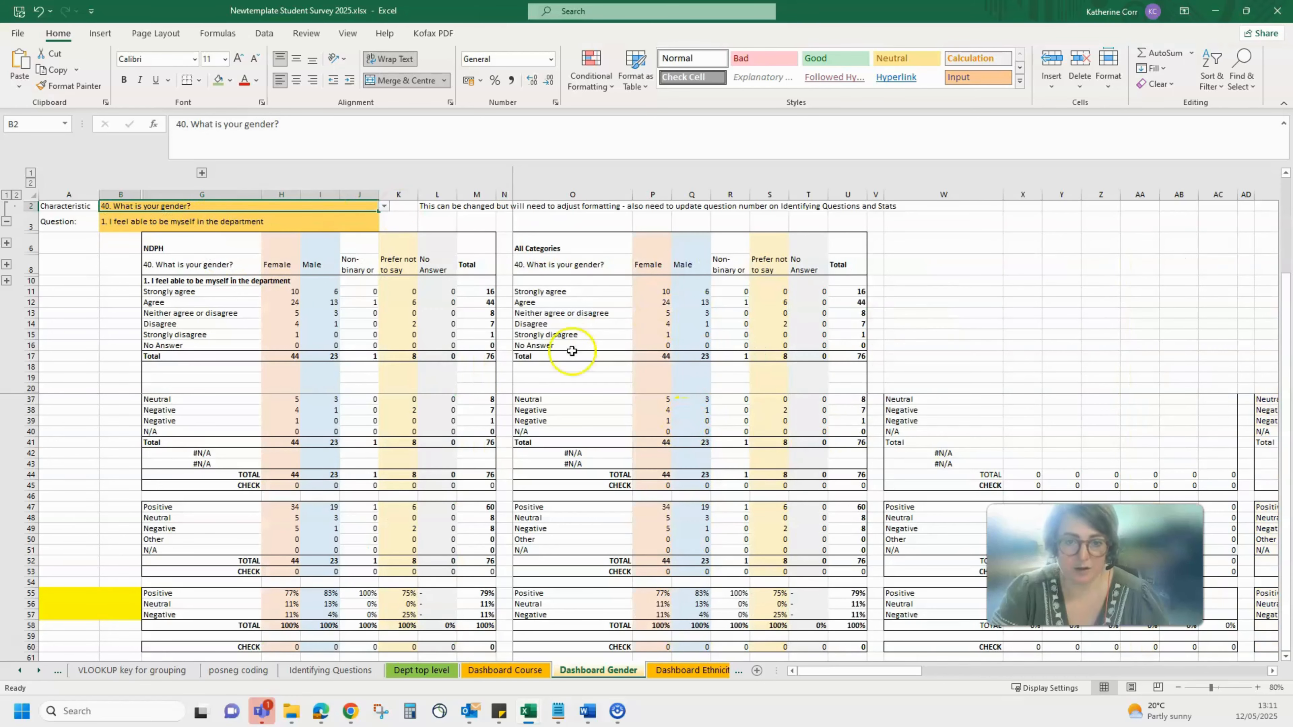
{"action": "left_click", "coordinate": [273, 265]}
{"action": "left_click", "coordinate": [322, 268]}
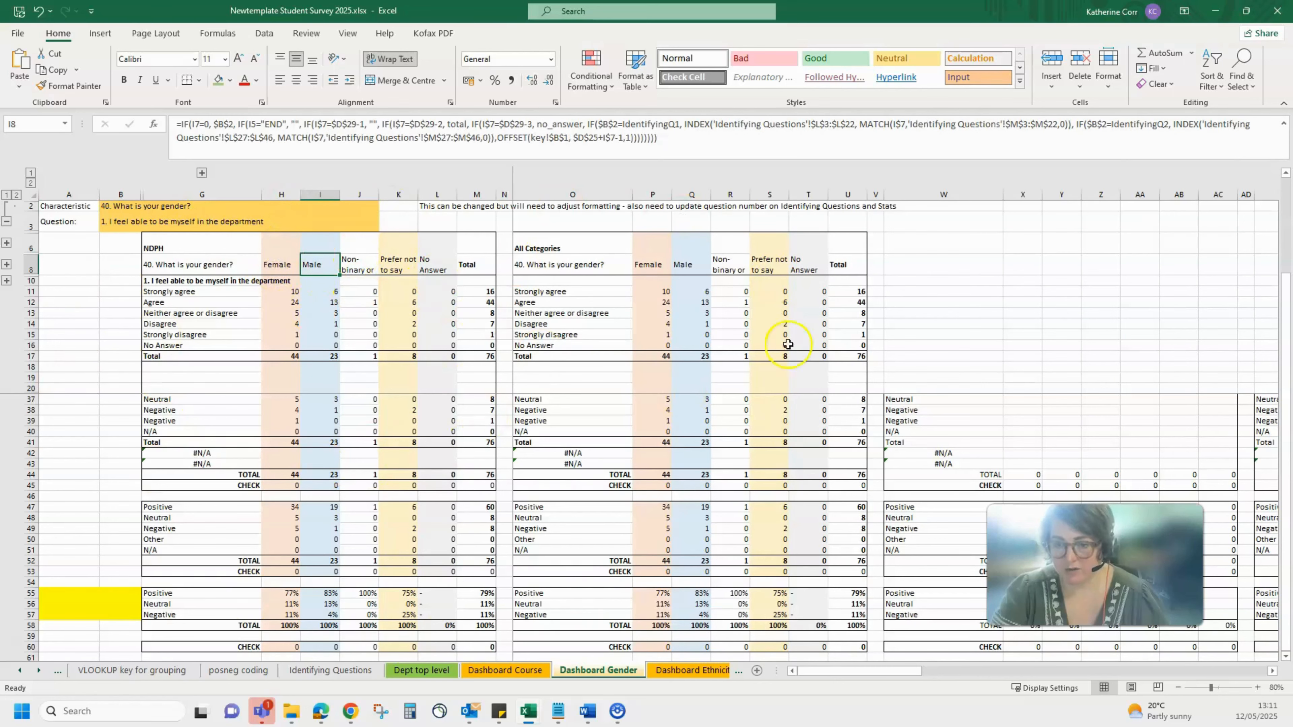
Step: Set the first question on the Identifying Questions sheet to "42. How would you describe your ethnicity?" with its explanatory text
{"action": "left_click", "coordinate": [330, 670]}
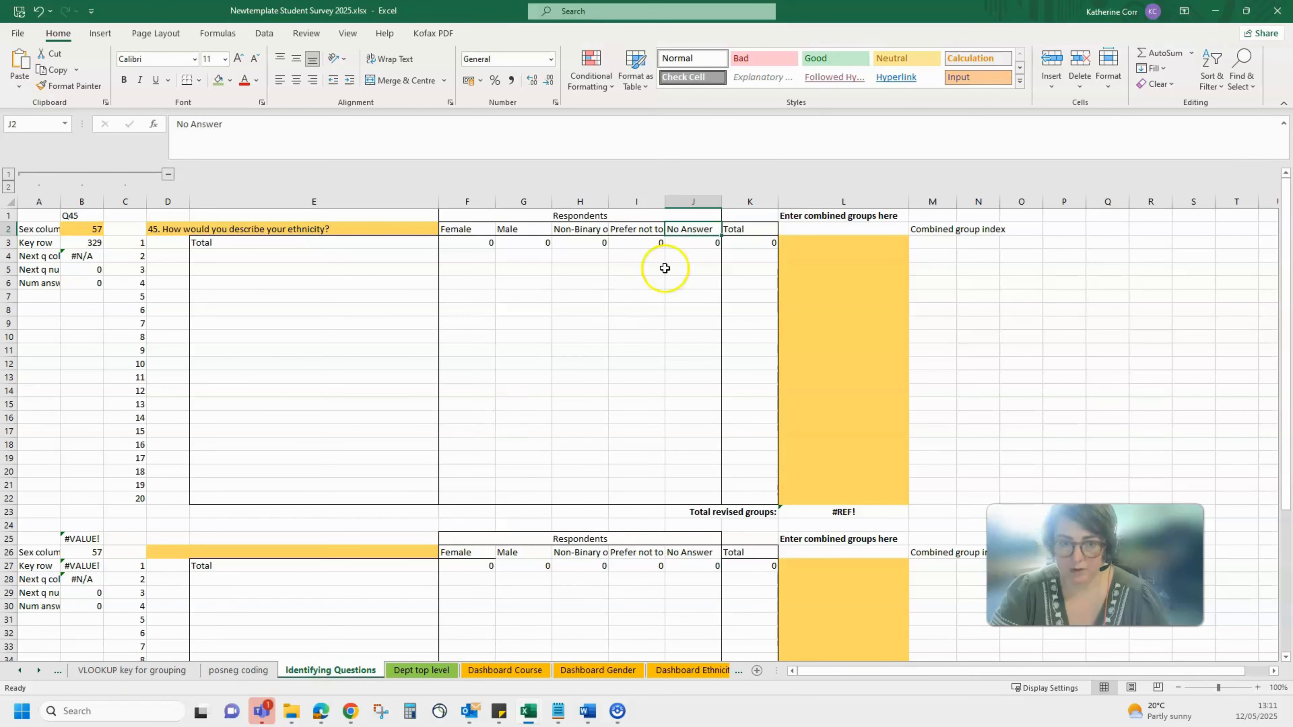
{"action": "left_click", "coordinate": [257, 229]}
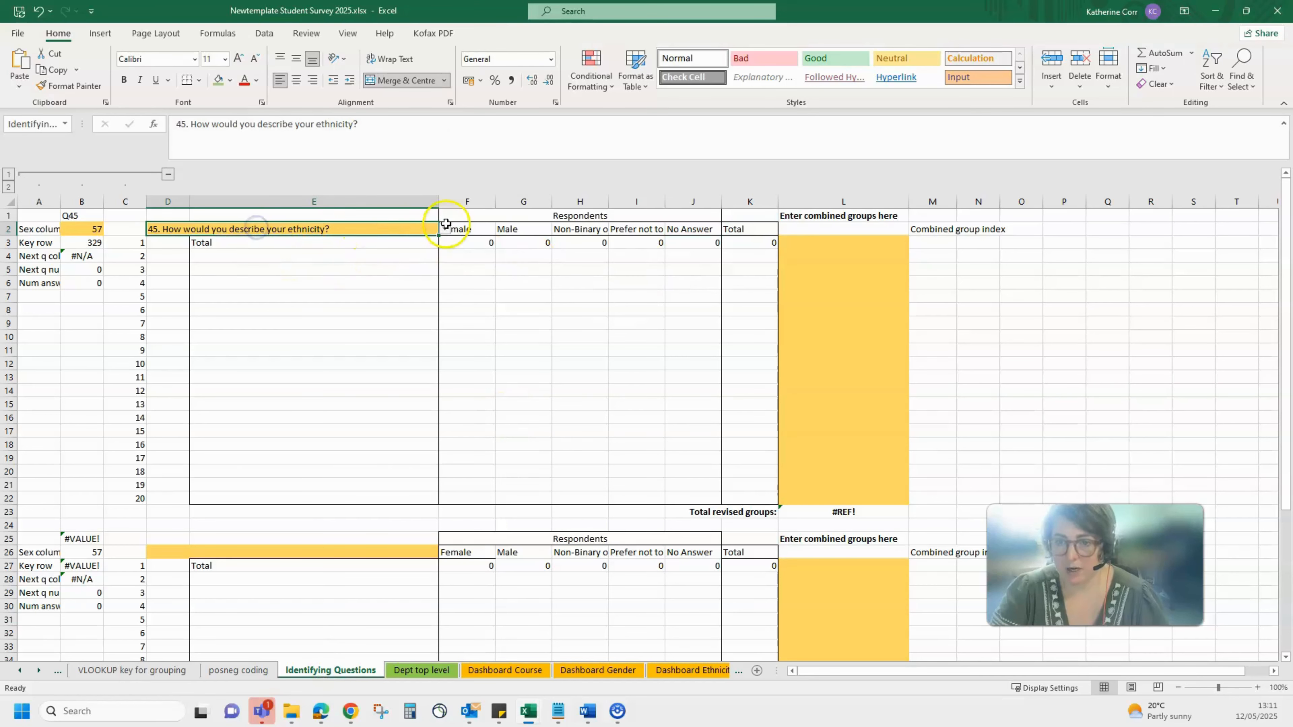
{"action": "left_click", "coordinate": [445, 230]}
{"action": "left_click_drag", "start_coordinate": [442, 254], "coordinate": [442, 300]}
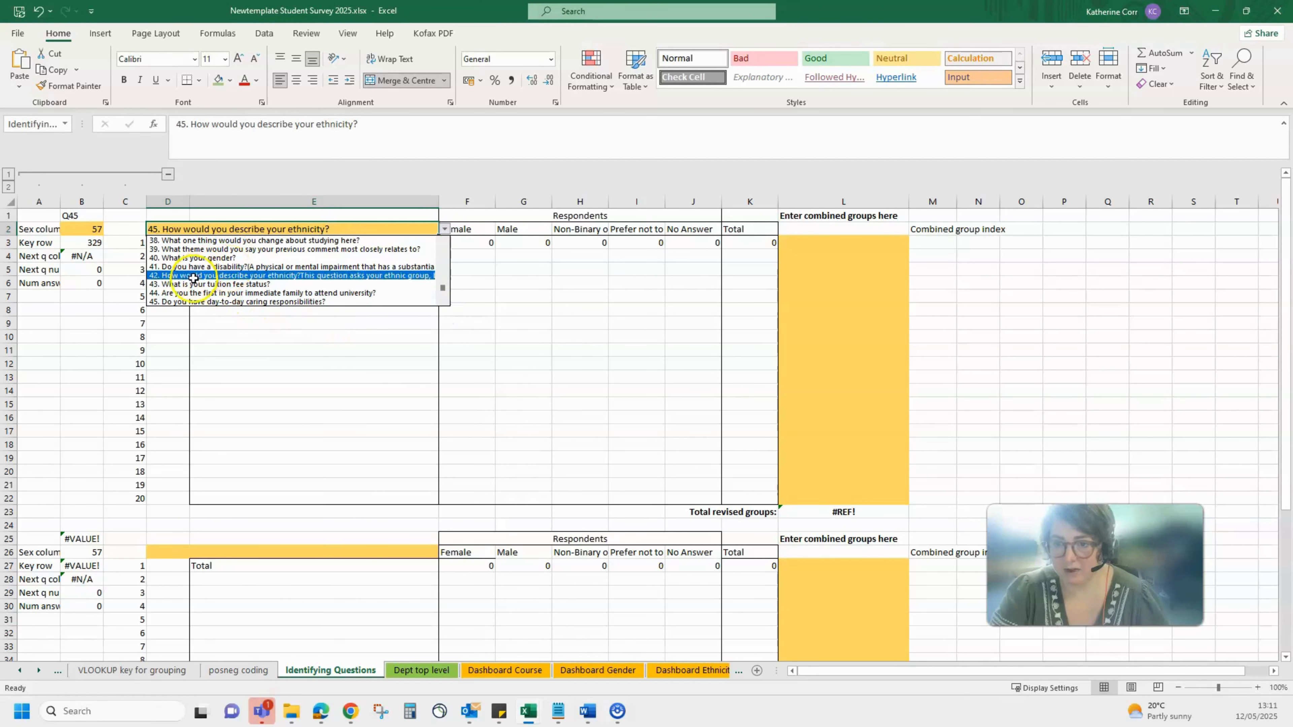
{"action": "left_click", "coordinate": [239, 275]}
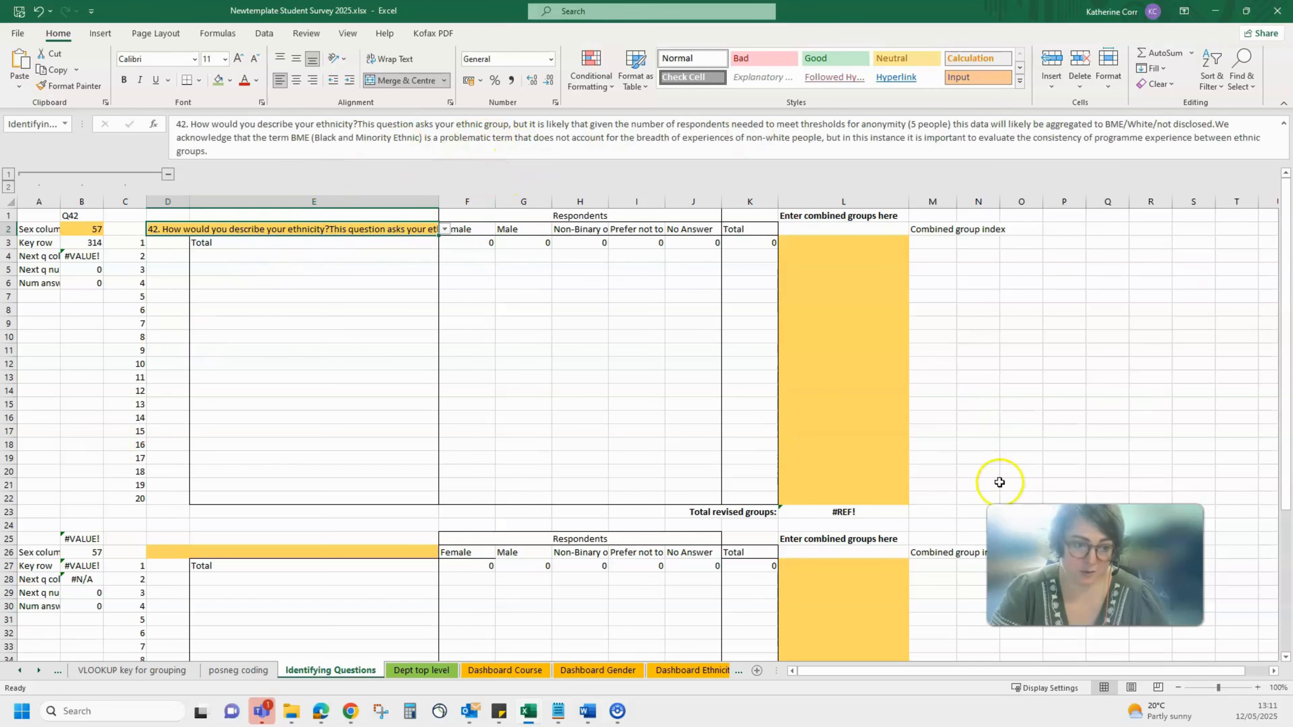
Step: Shorten the ethnicity question heading on the raw data sheet to "42. How would you describe your ethnicity?"
{"action": "left_click", "coordinate": [19, 671]}
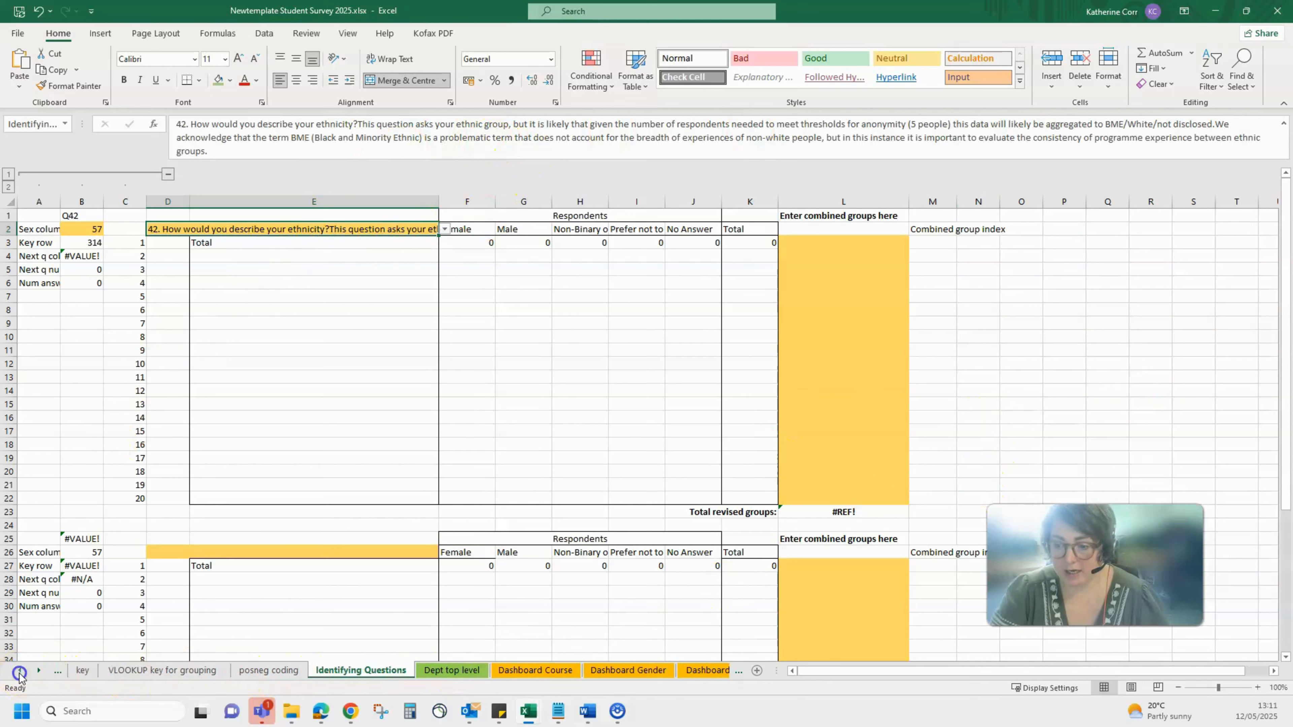
{"action": "left_click", "coordinate": [19, 672]}
{"action": "left_click", "coordinate": [19, 671]}
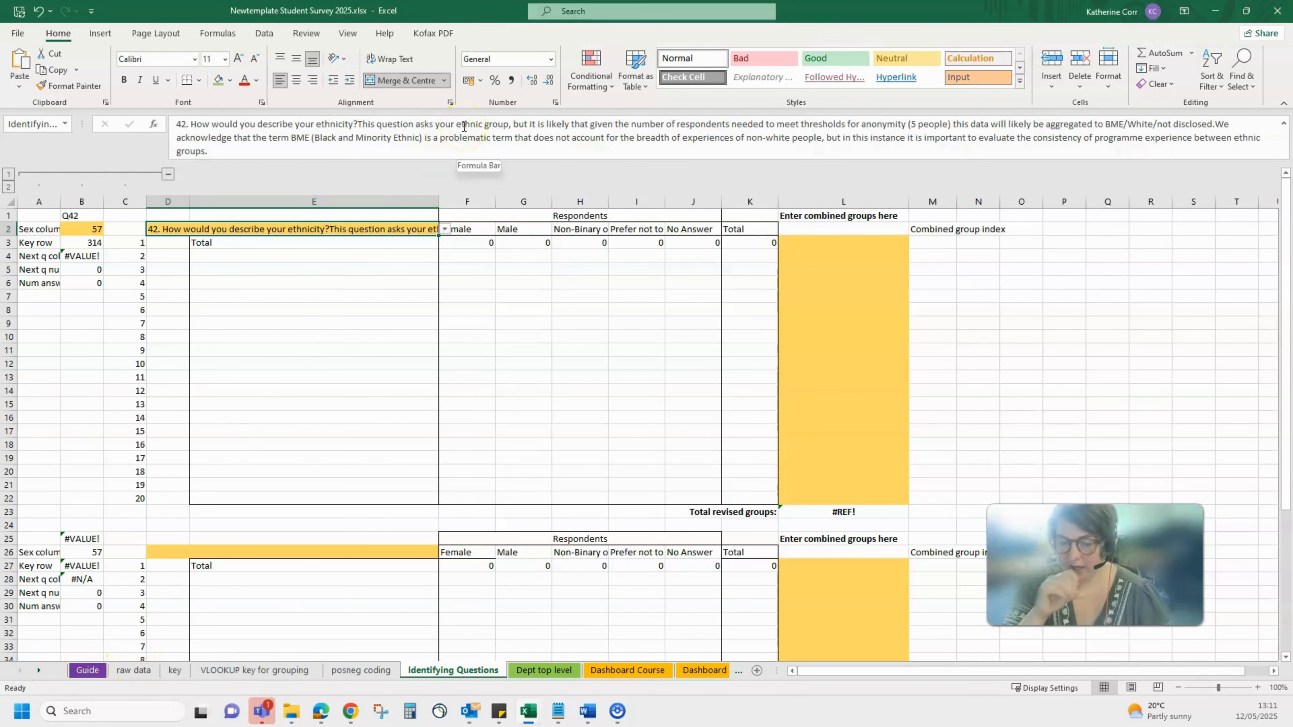
{"action": "left_click", "coordinate": [133, 670]}
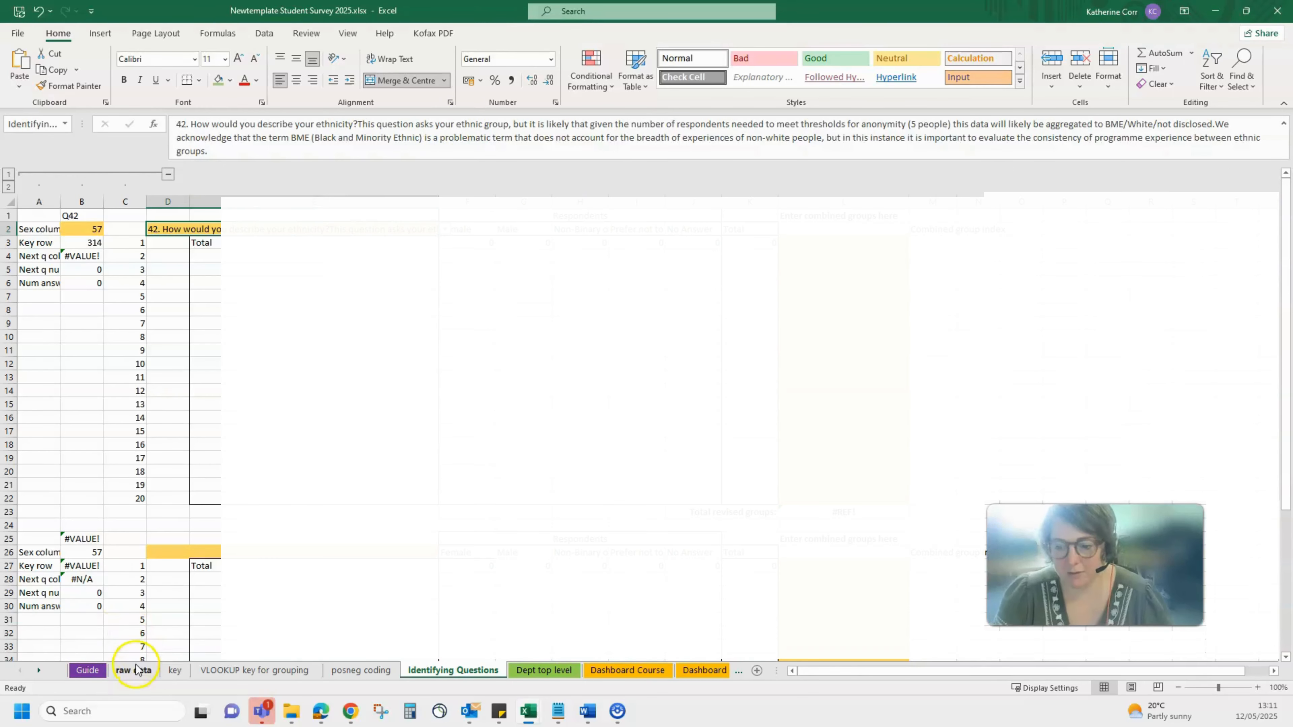
{"action": "left_click", "coordinate": [800, 185]}
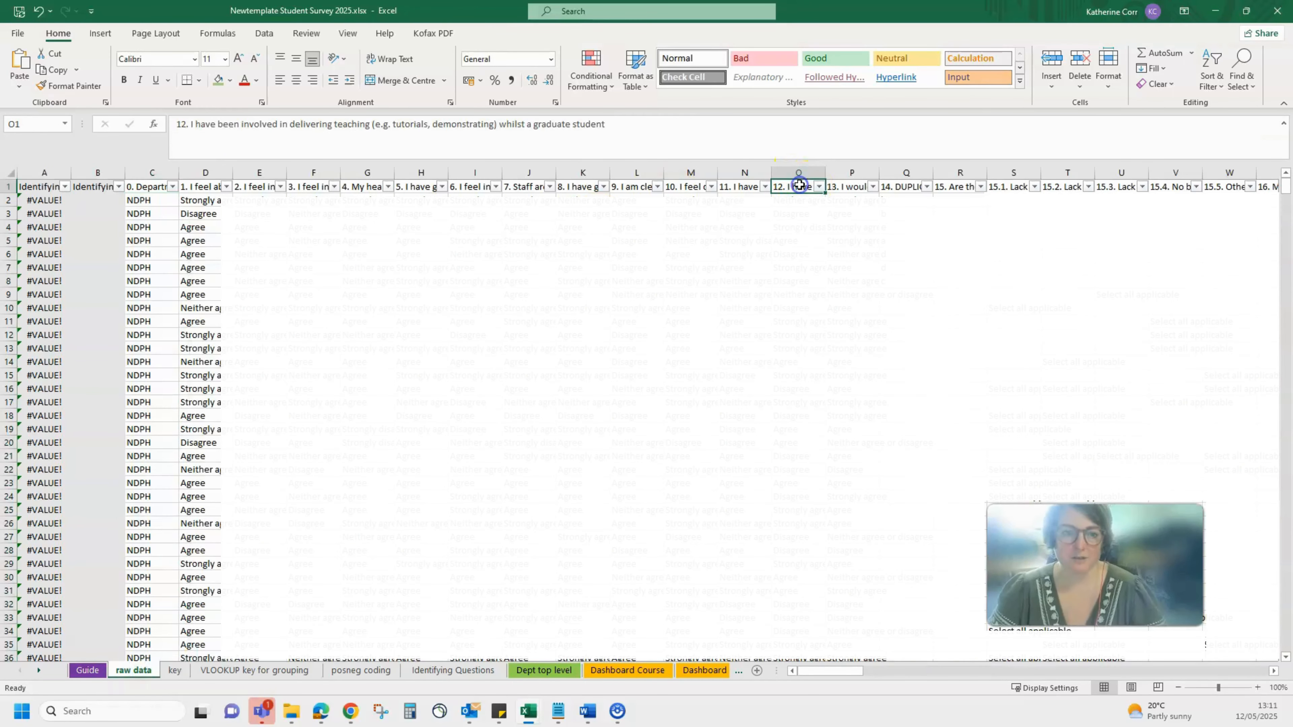
{"action": "key", "text": "ctrl+Right"}
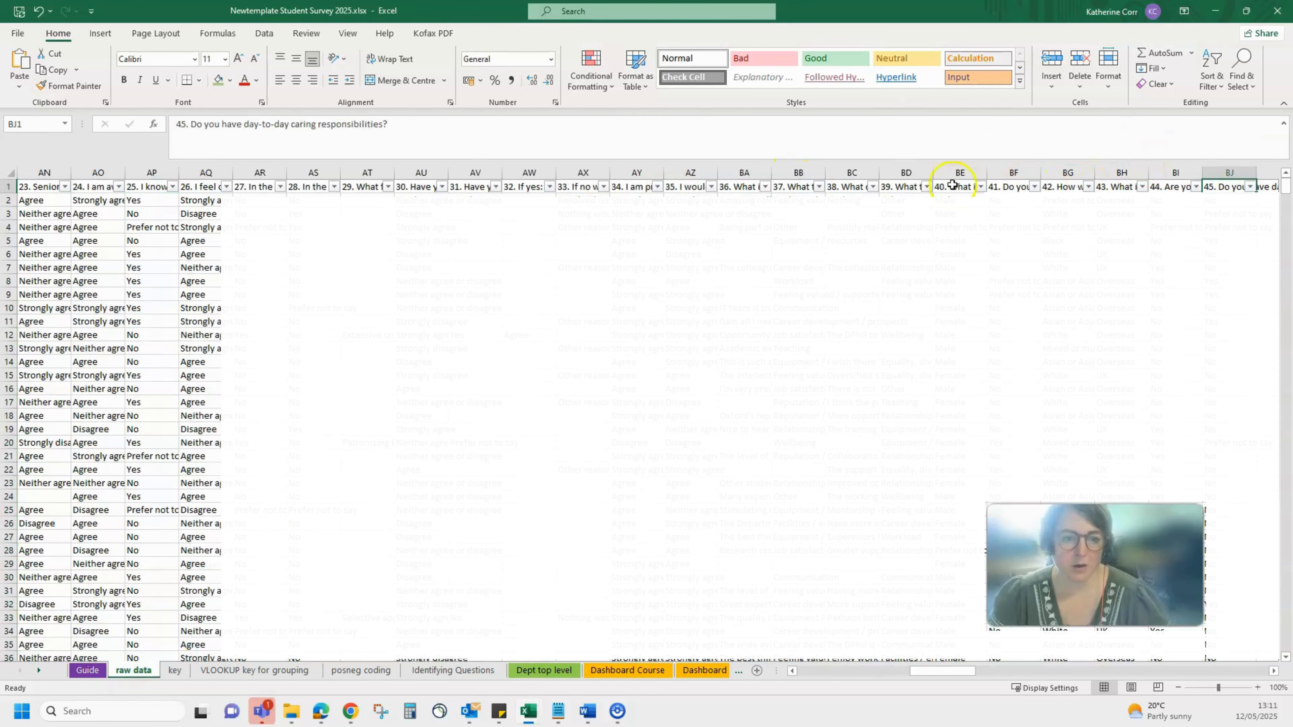
{"action": "left_click", "coordinate": [1059, 186]}
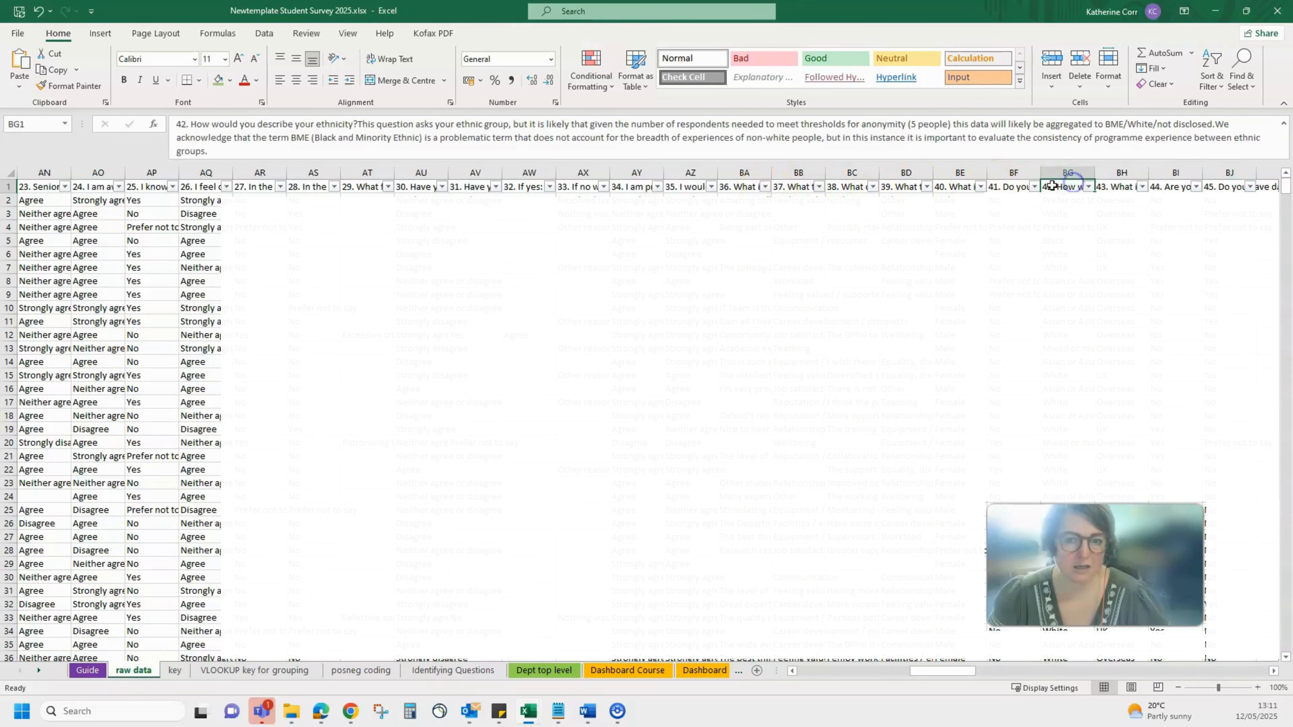
{"action": "left_click_drag", "start_coordinate": [358, 125], "coordinate": [386, 159]}
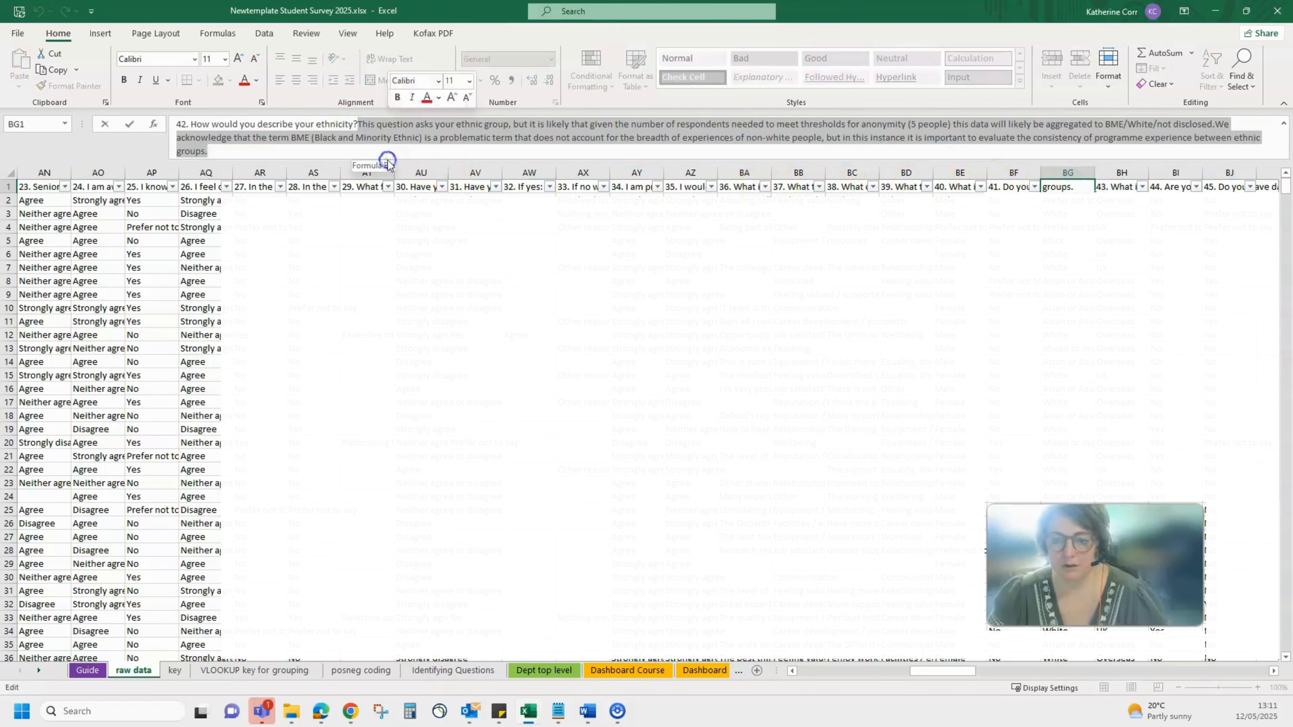
{"action": "key", "text": "BackSpace"}
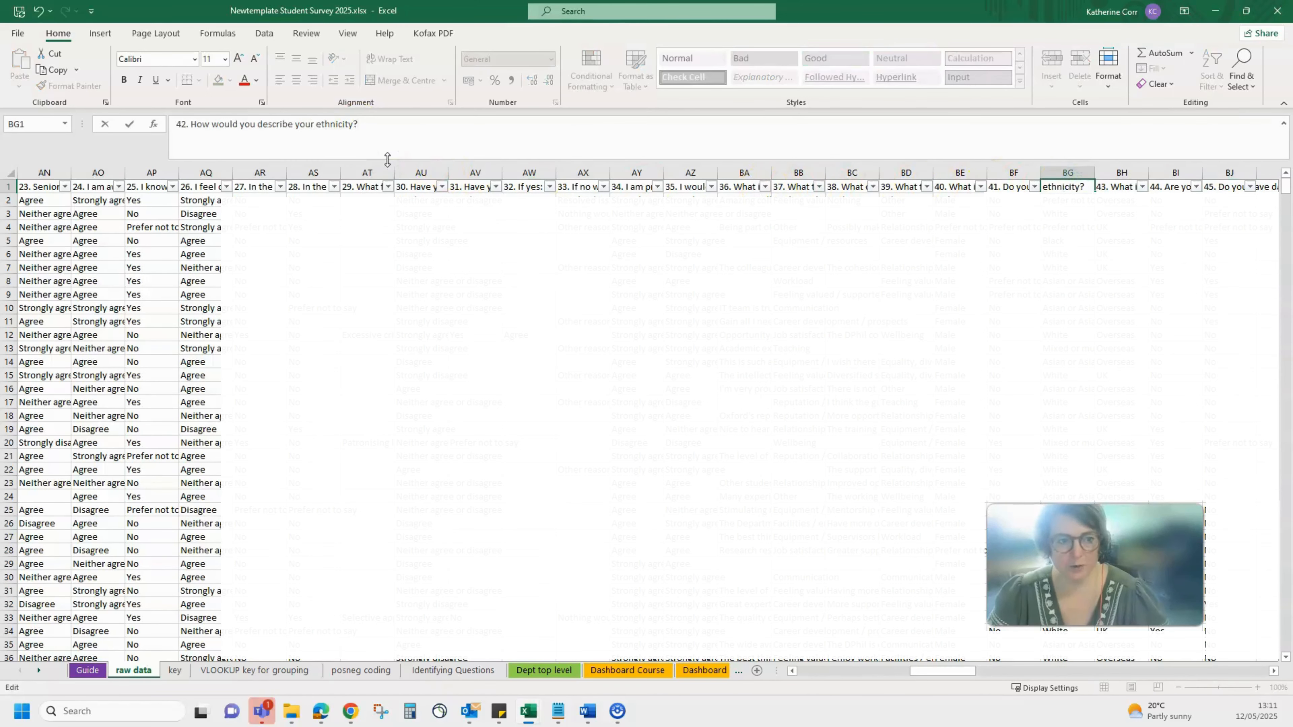
{"action": "left_click", "coordinate": [955, 187]}
Step: Shorten the disability question heading in the raw data to "41. Do you have a disability?"
{"action": "left_click", "coordinate": [998, 187]}
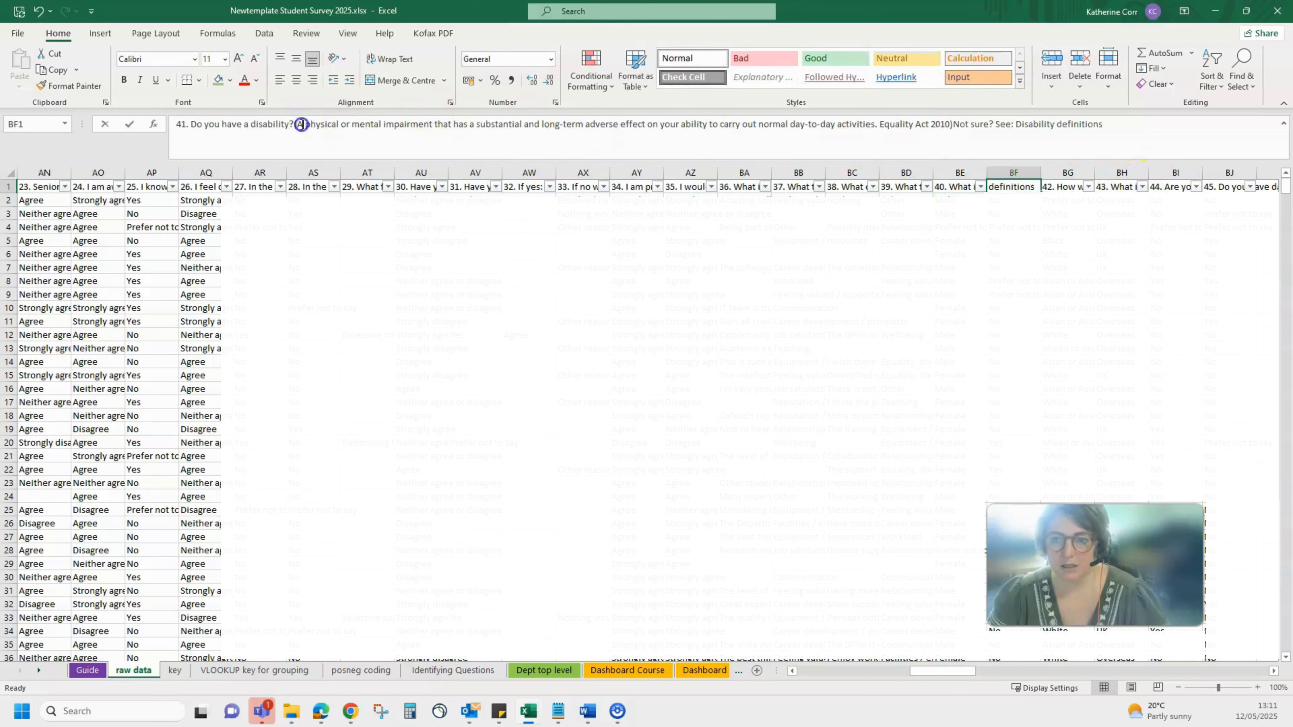
{"action": "left_click_drag", "start_coordinate": [294, 124], "coordinate": [1188, 125]}
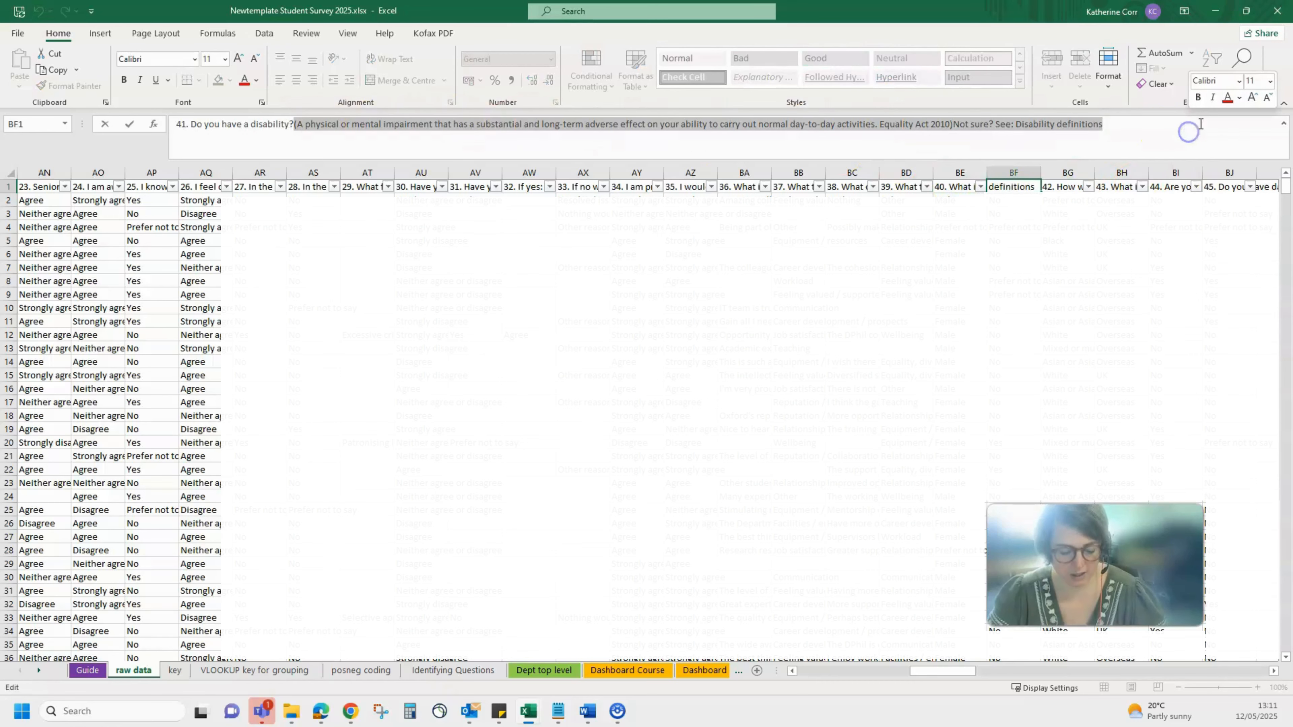
{"action": "key", "text": "BackSpace"}
{"action": "key", "text": "Return"}
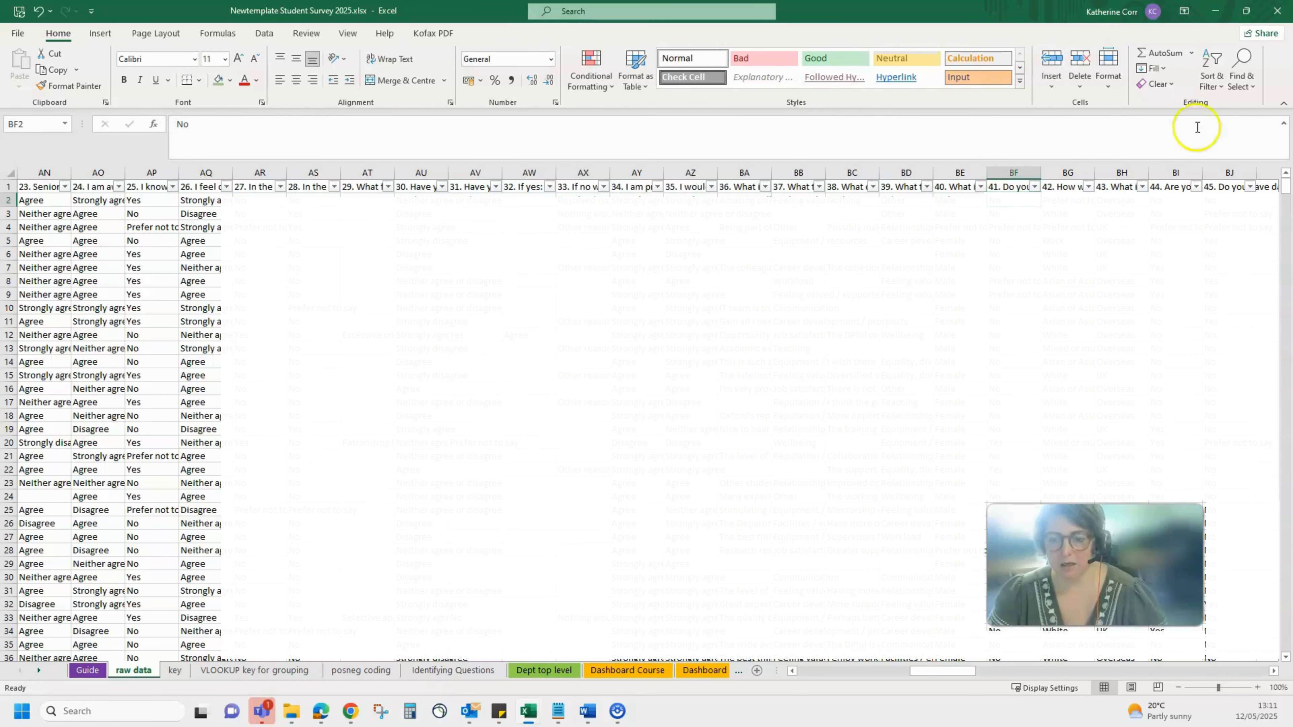
Step: Shorten the Q42 text on the key sheet to "How would you describe your ethnicity?"
{"action": "left_click", "coordinate": [174, 670]}
{"action": "scroll", "coordinate": [185, 344], "scroll_direction": "up", "scroll_amount": 6}
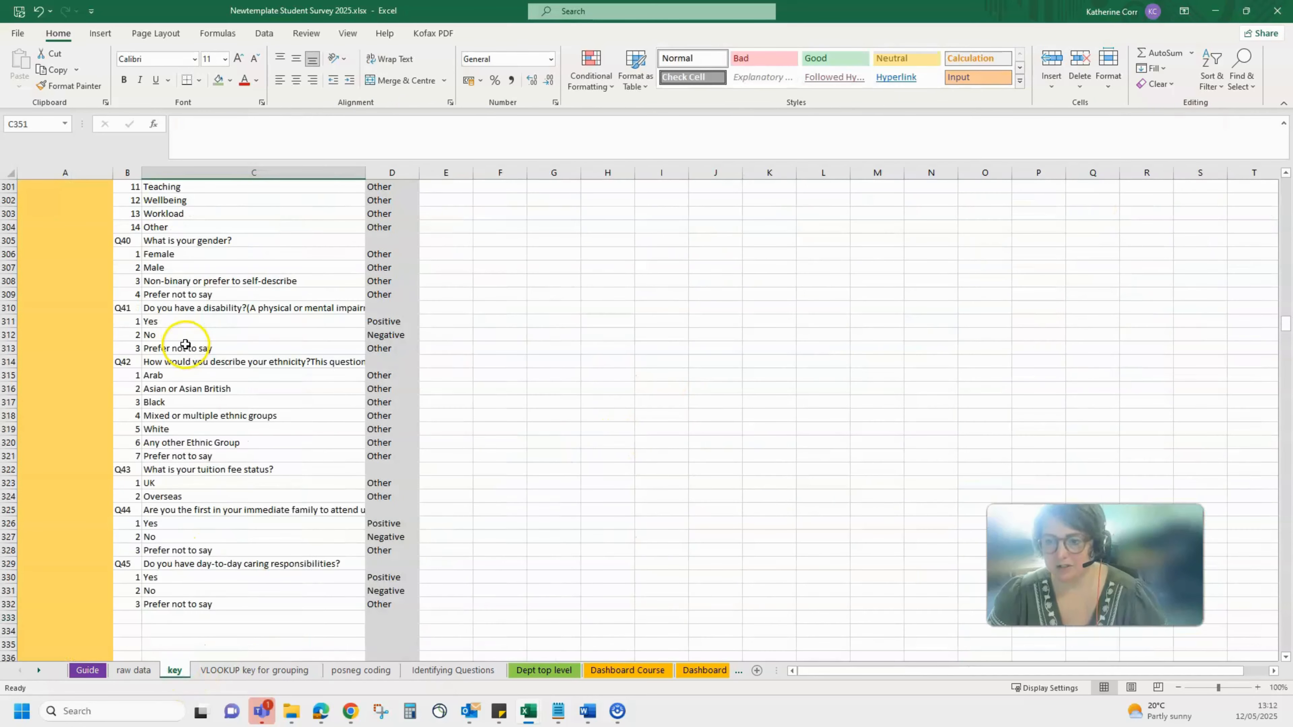
{"action": "left_click", "coordinate": [193, 362]}
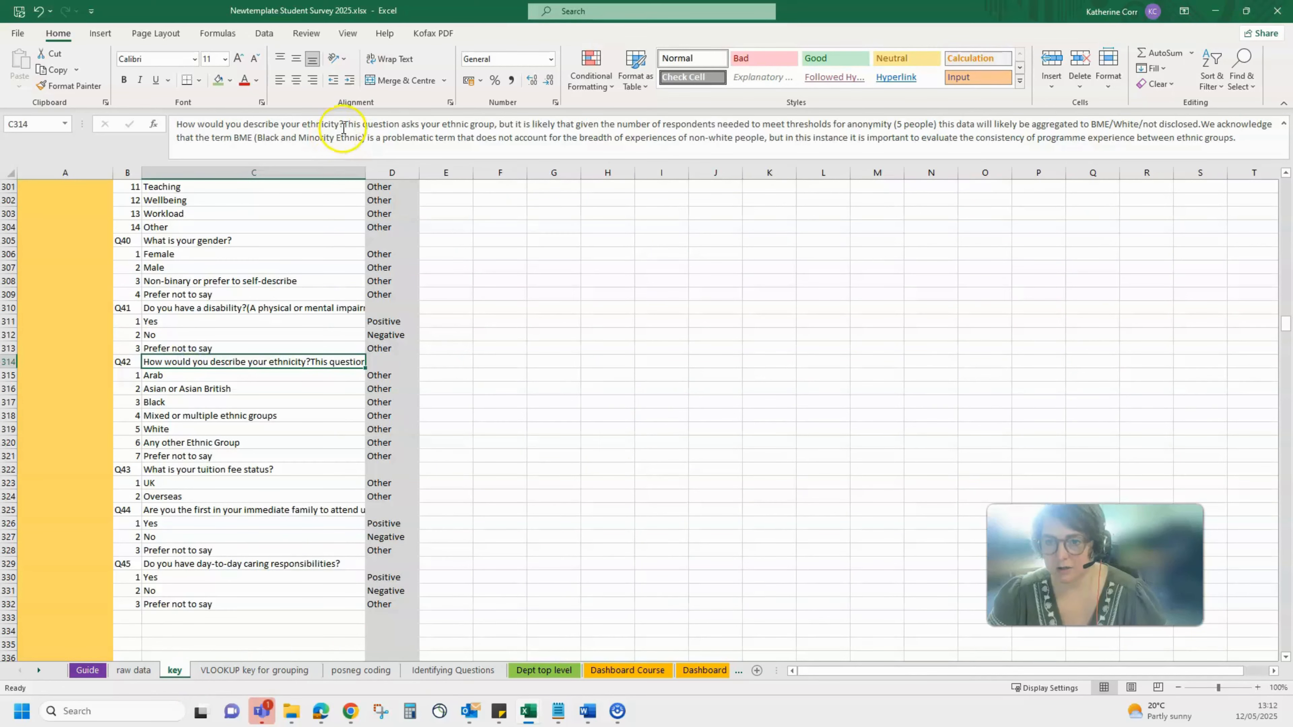
{"action": "left_click_drag", "start_coordinate": [343, 124], "coordinate": [1288, 151]}
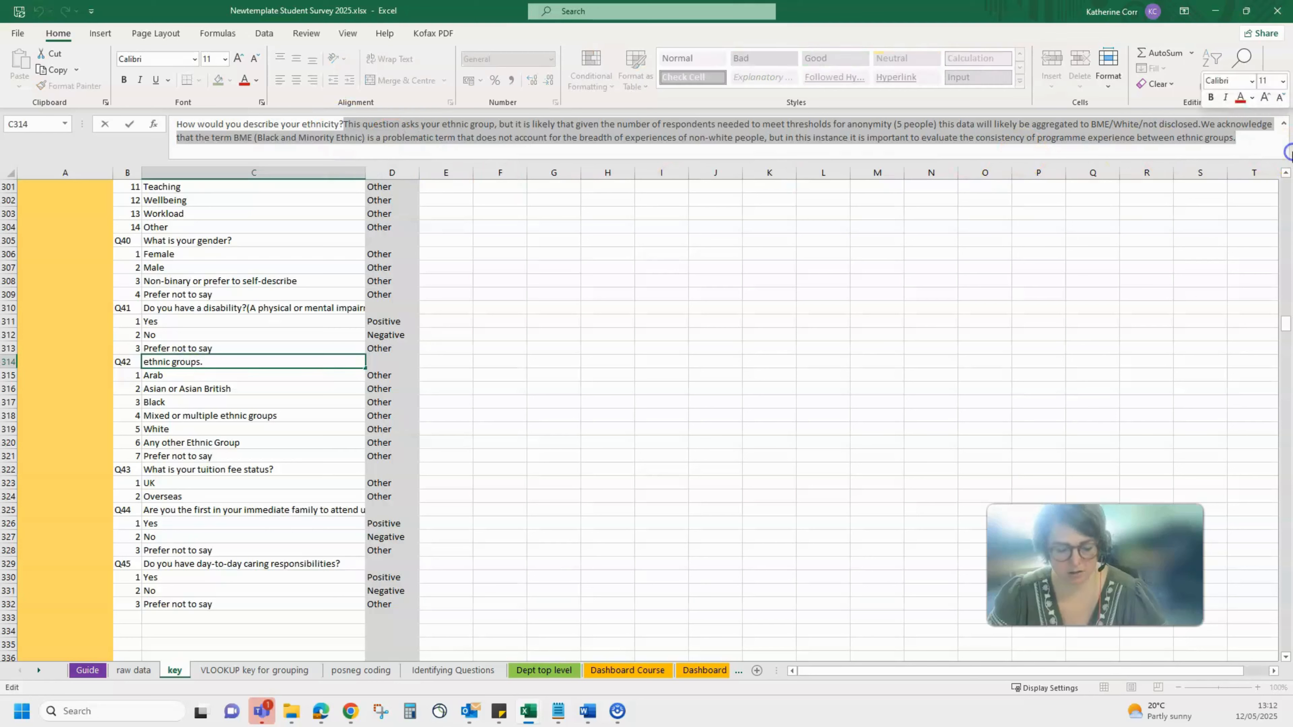
{"action": "key", "text": "BackSpace"}
Step: Shorten the Q41 text in the key to "Do you have a disability?"
{"action": "left_click", "coordinate": [297, 306]}
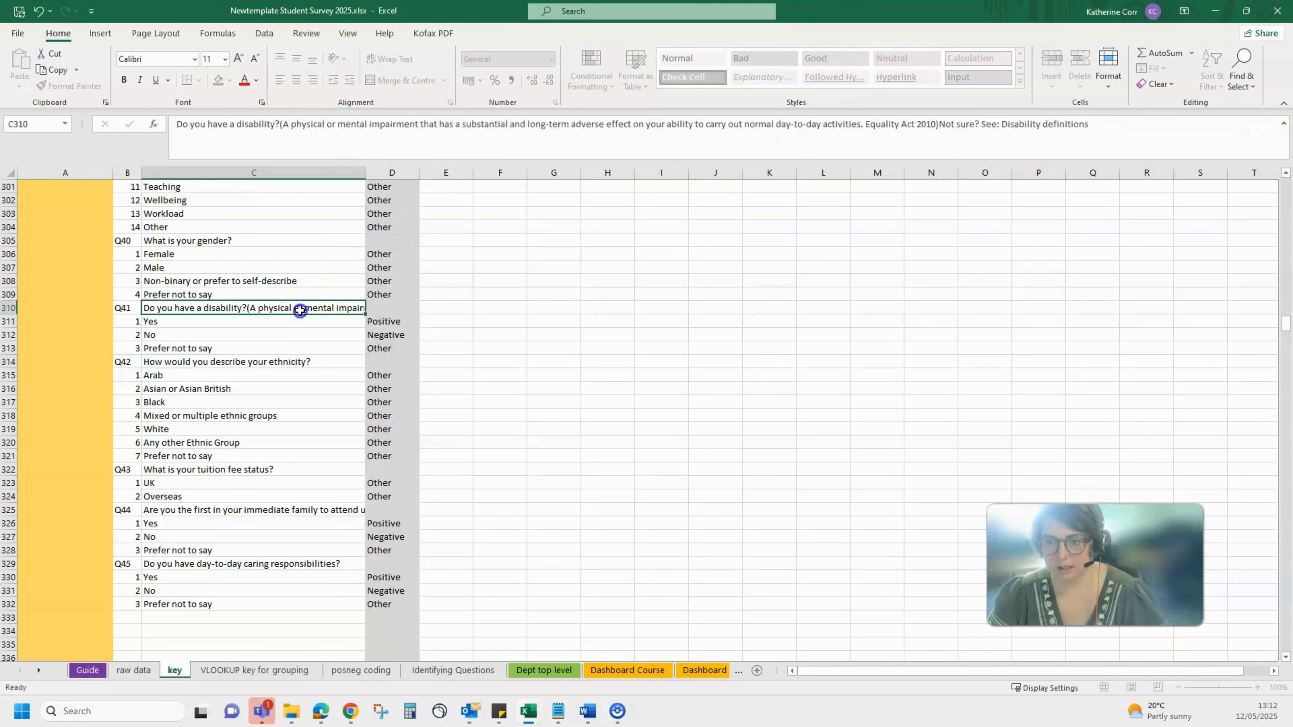
{"action": "left_click_drag", "start_coordinate": [281, 125], "coordinate": [1291, 126]}
{"action": "key", "text": "BackSpace"}
{"action": "key", "text": "Return"}
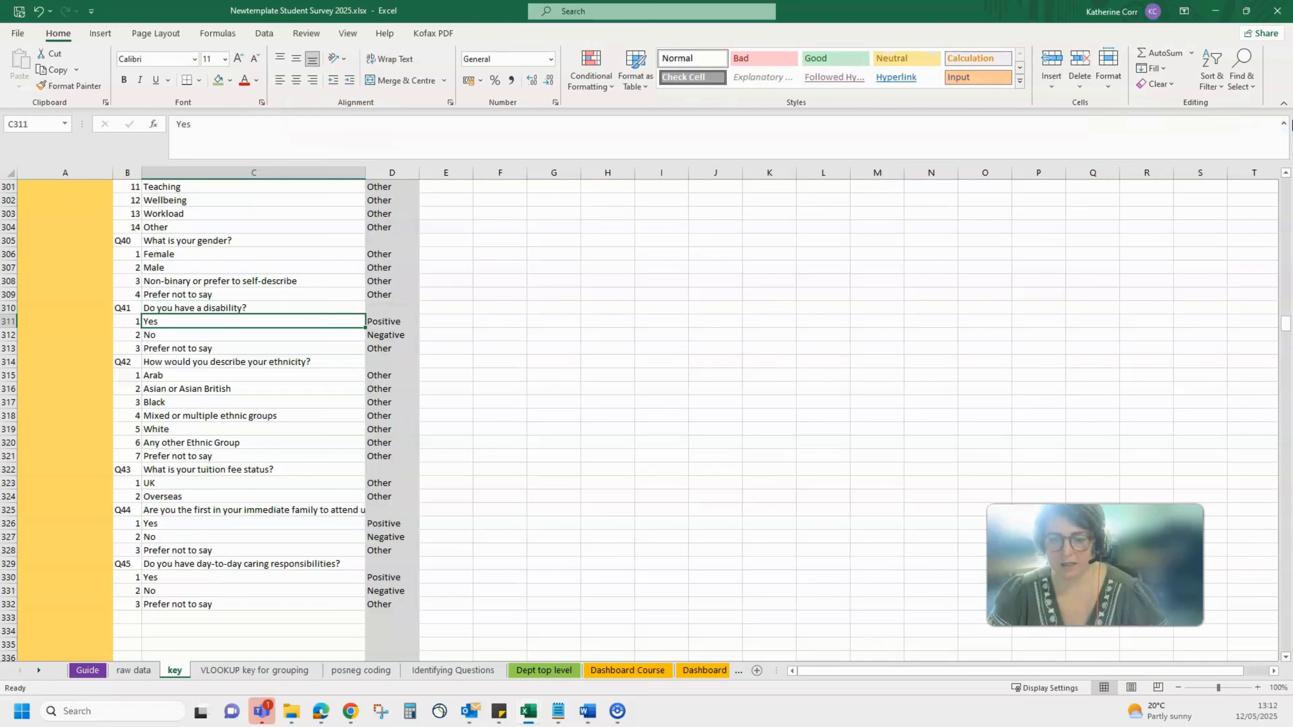
Step: Set the first question on the Identifying Questions sheet to the shortened "42. How would you describe your ethnicity?" and collapse helper columns A to C
{"action": "left_click", "coordinate": [715, 671]}
{"action": "left_click", "coordinate": [458, 671]}
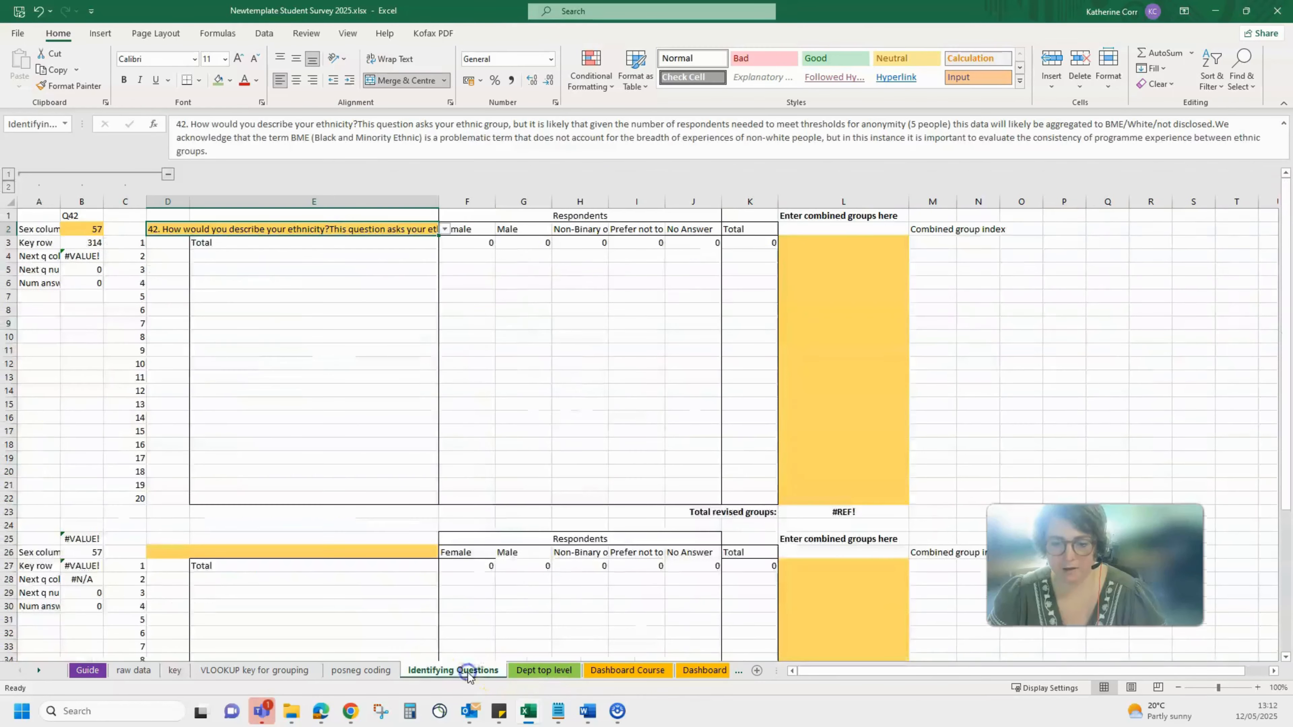
{"action": "left_click", "coordinate": [344, 228]}
{"action": "left_click", "coordinate": [444, 228]}
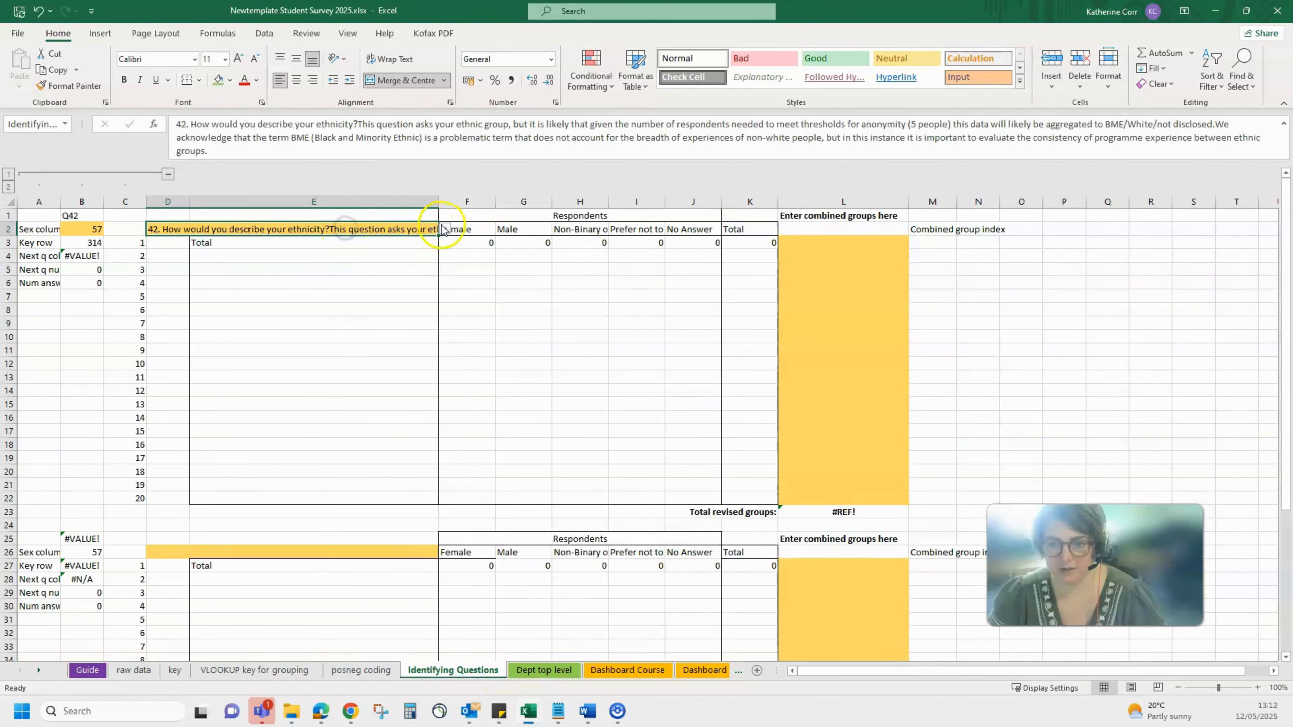
{"action": "left_click_drag", "start_coordinate": [446, 256], "coordinate": [443, 305]}
{"action": "left_click", "coordinate": [306, 273]}
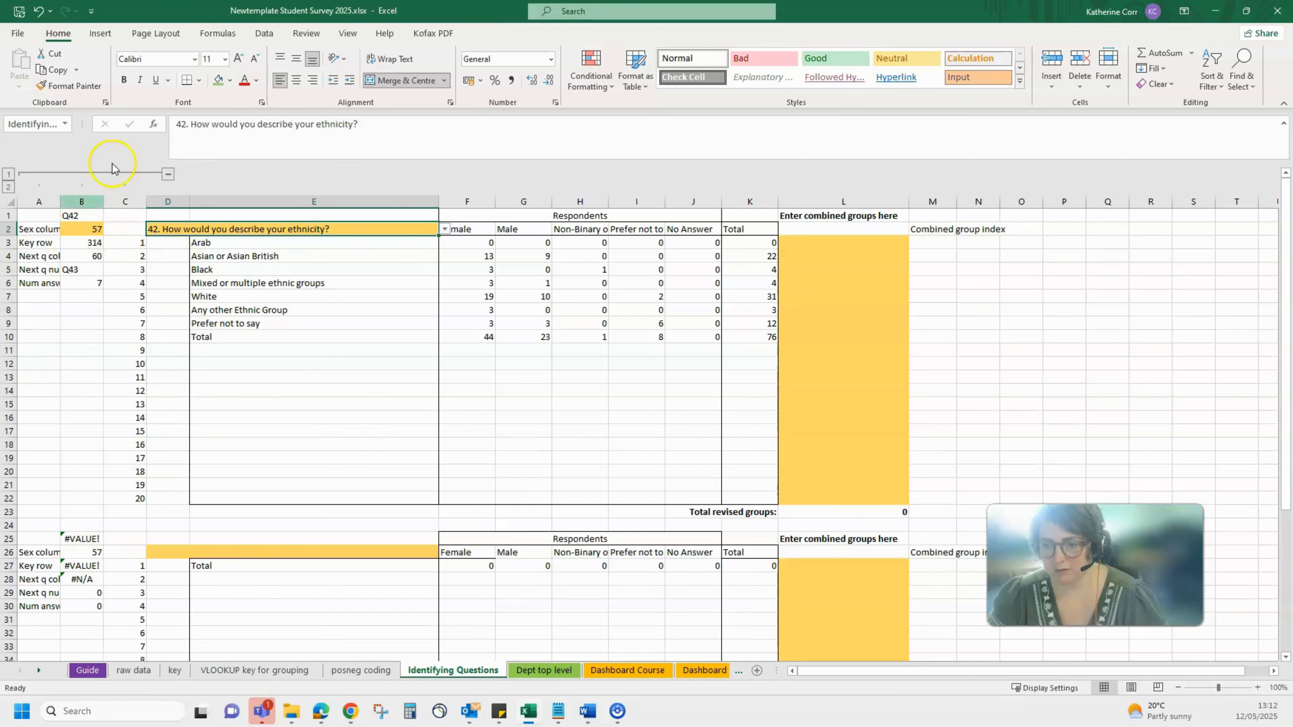
{"action": "left_click", "coordinate": [166, 172]}
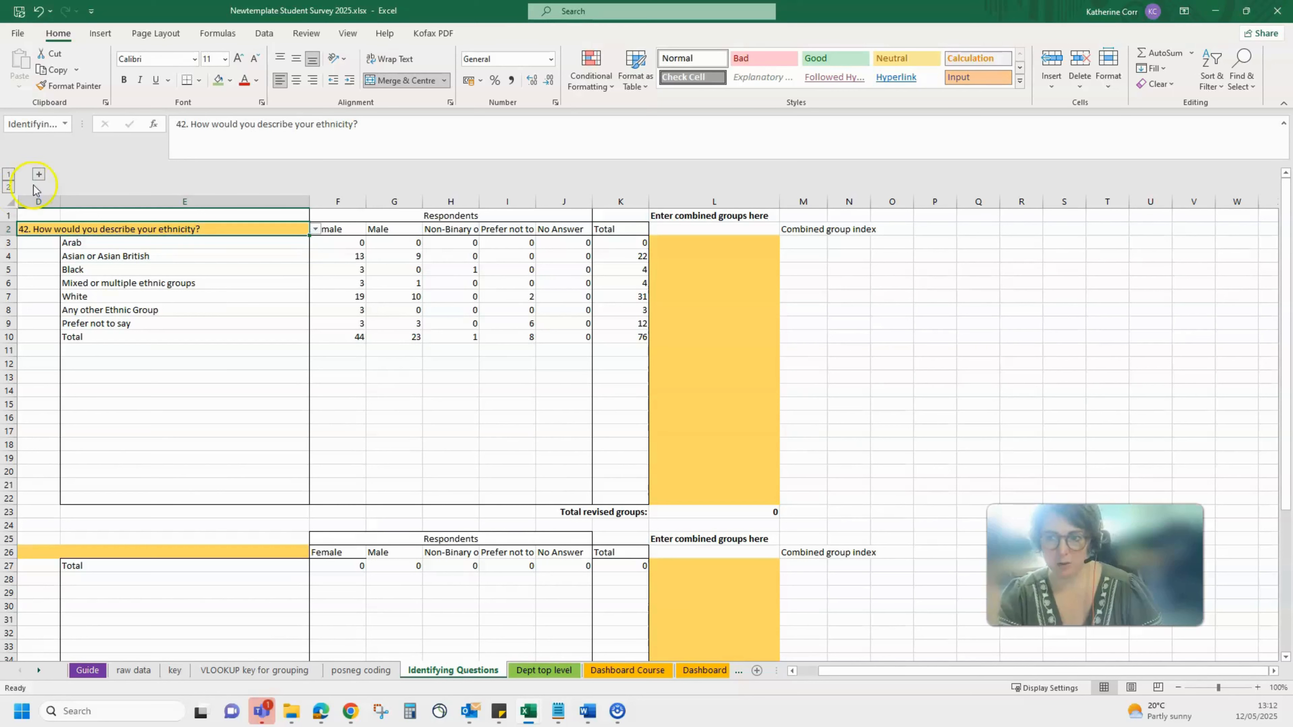
Step: Check the totals of the small ethnic groups and paste "Asian or Asian British" as a value into its combined group cell
{"action": "left_click", "coordinate": [626, 270]}
{"action": "left_click", "coordinate": [628, 283]}
{"action": "left_click", "coordinate": [631, 310]}
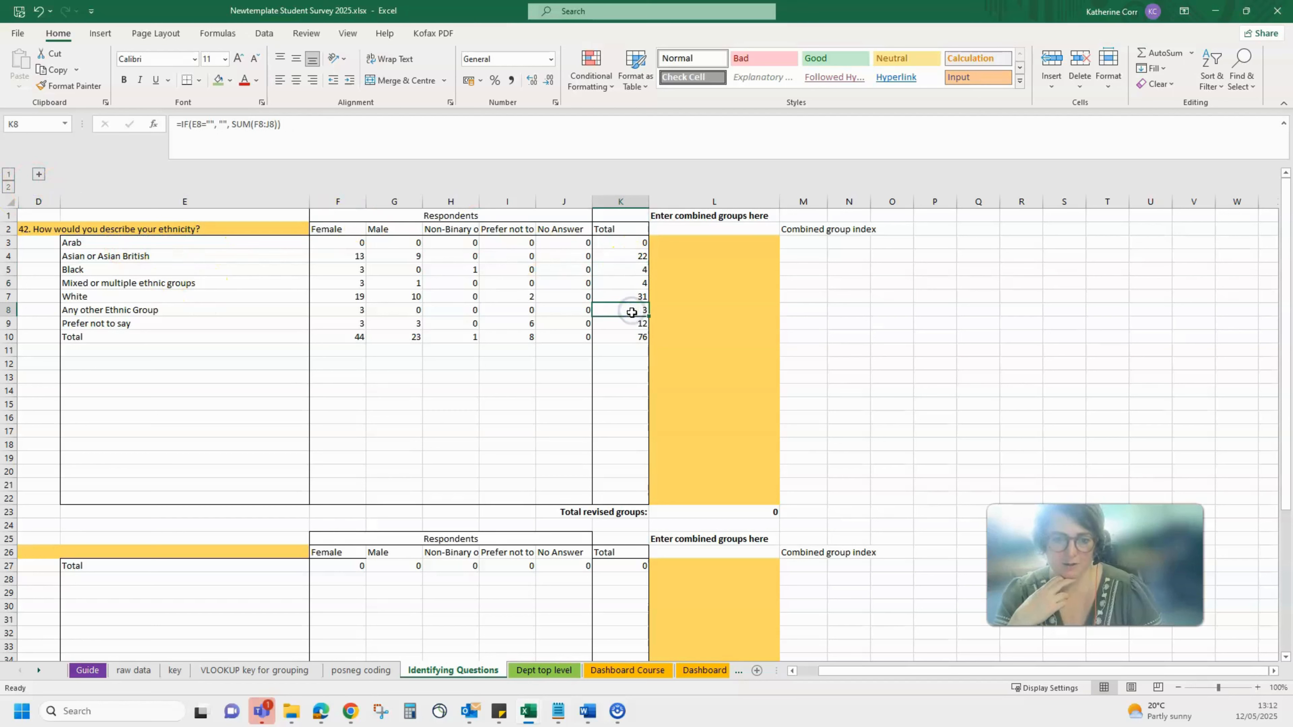
{"action": "left_click", "coordinate": [192, 254]}
{"action": "left_click", "coordinate": [695, 256]}
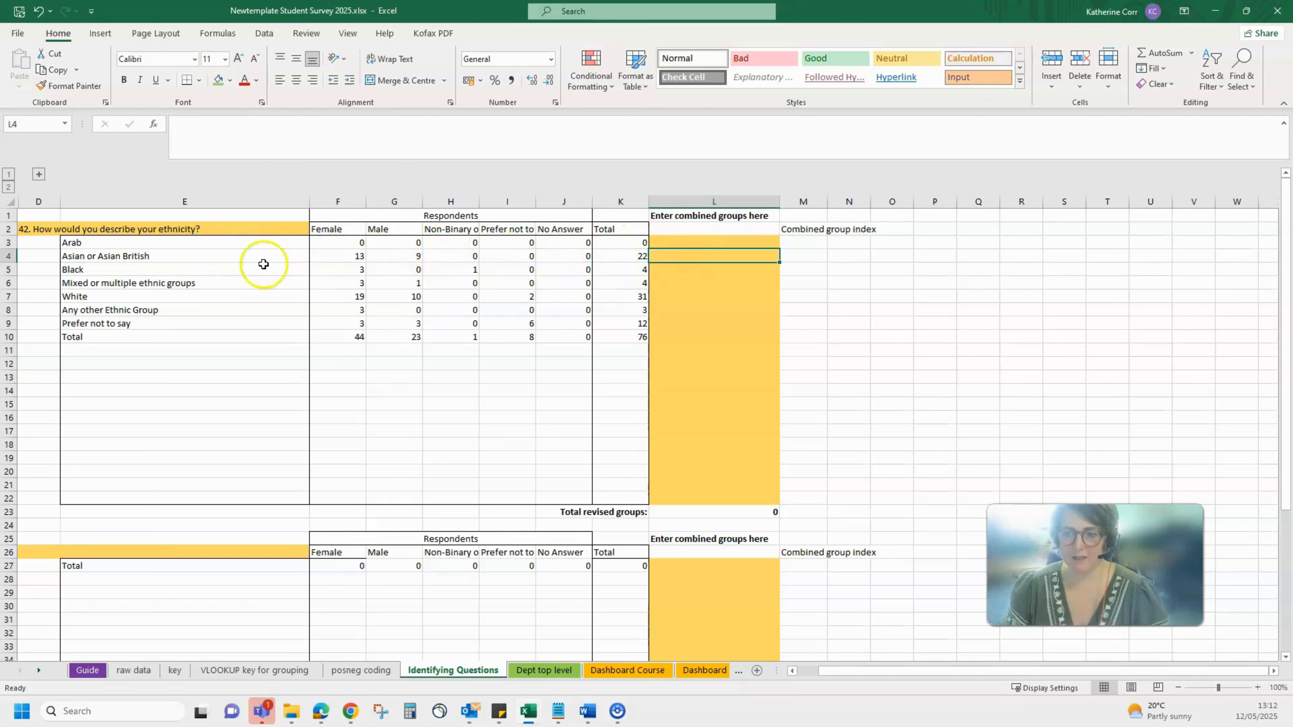
{"action": "left_click", "coordinate": [116, 257]}
{"action": "key", "text": "ctrl+c"}
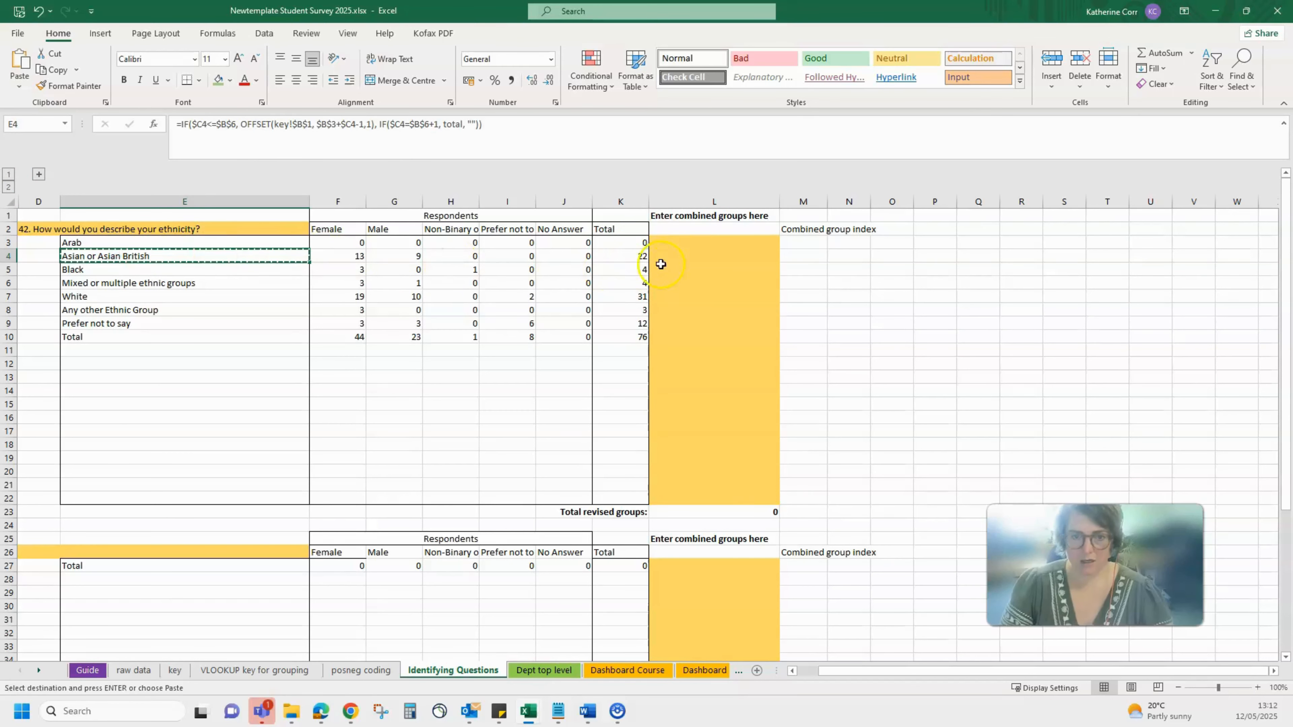
{"action": "right_click", "coordinate": [678, 253]}
{"action": "left_click", "coordinate": [732, 322]}
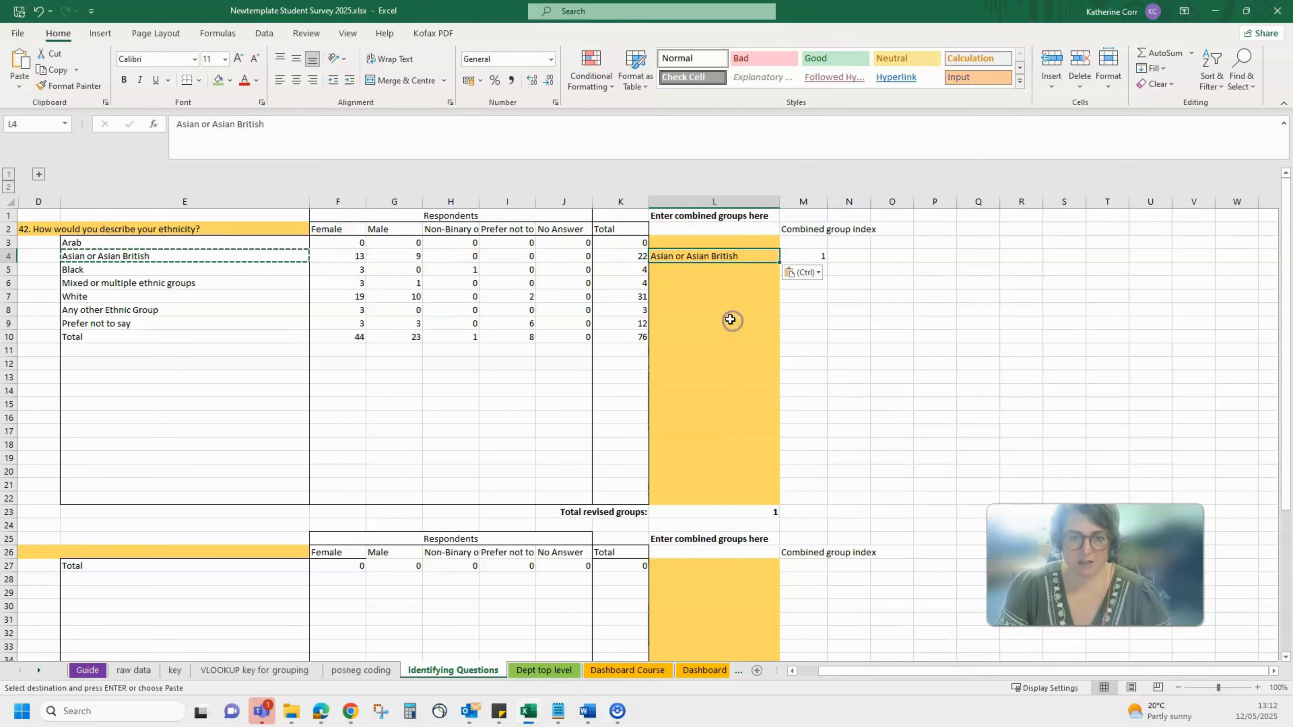
Step: Copy the "White" answer label as a value into the combined group cell of its own row
{"action": "left_click", "coordinate": [635, 294]}
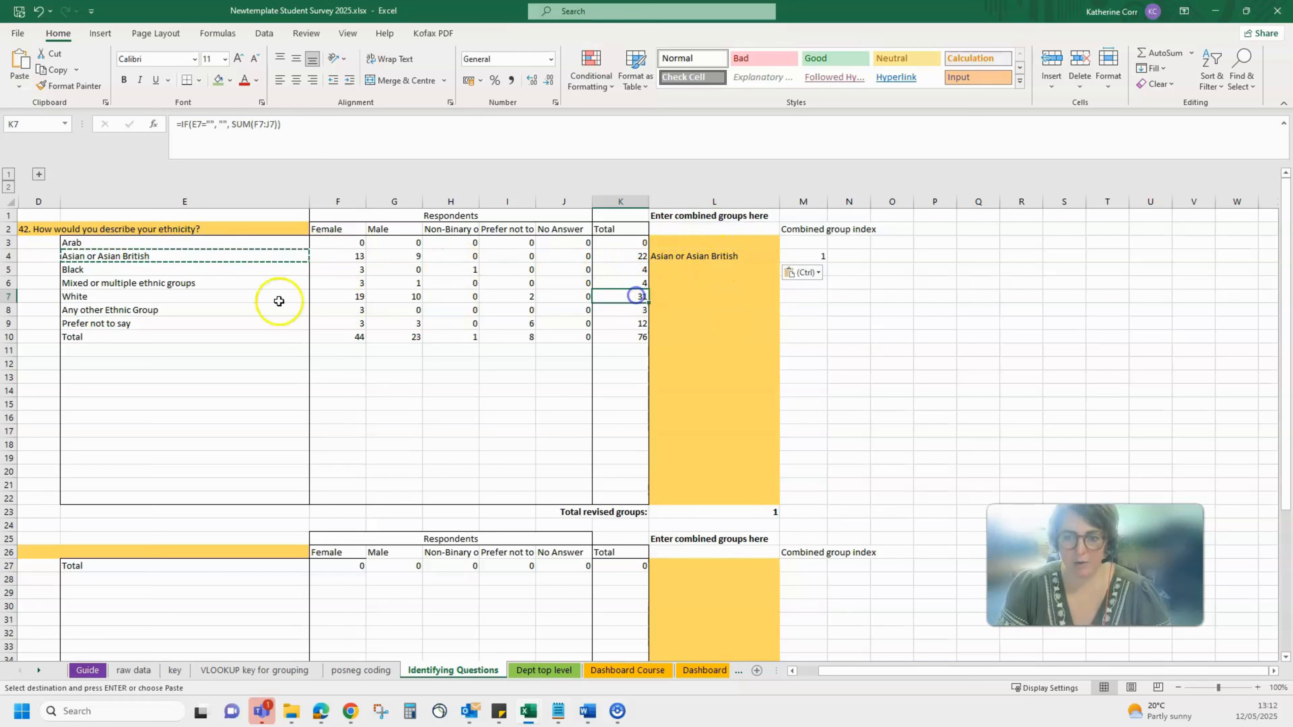
{"action": "left_click", "coordinate": [138, 298]}
{"action": "key", "text": "ctrl+c"}
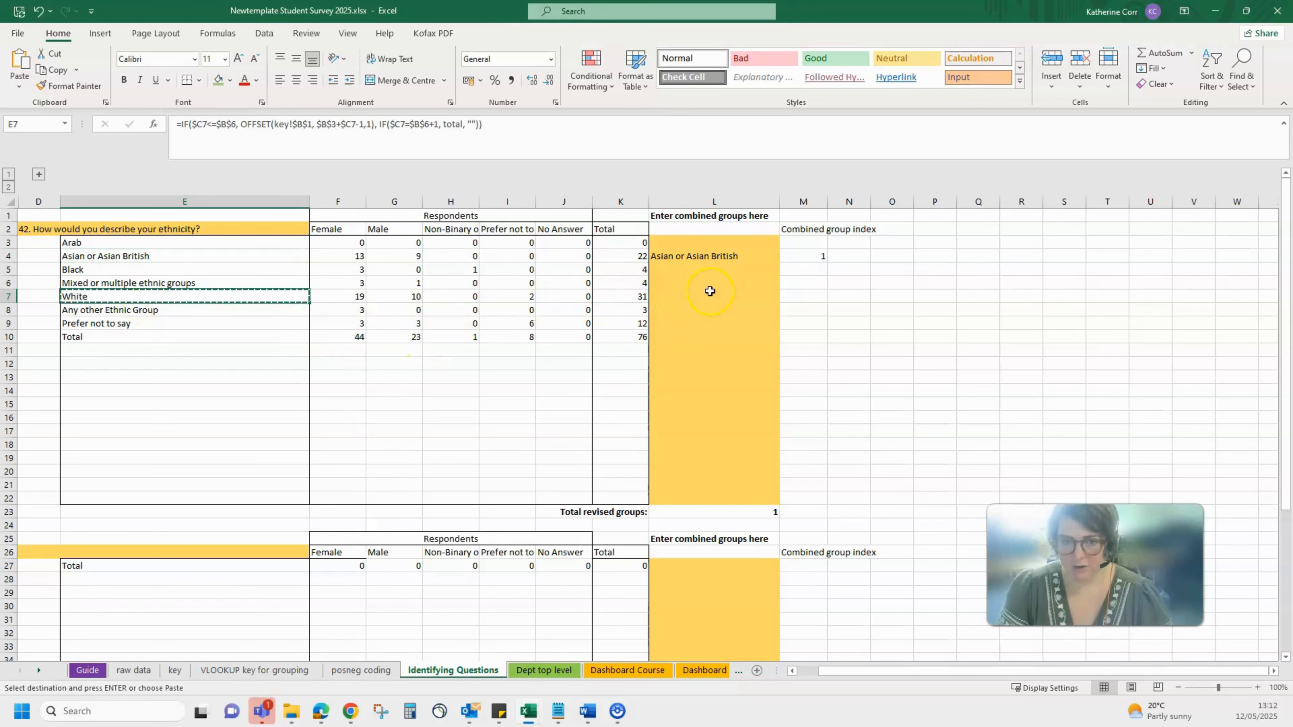
{"action": "left_click", "coordinate": [695, 298]}
{"action": "right_click", "coordinate": [696, 299]}
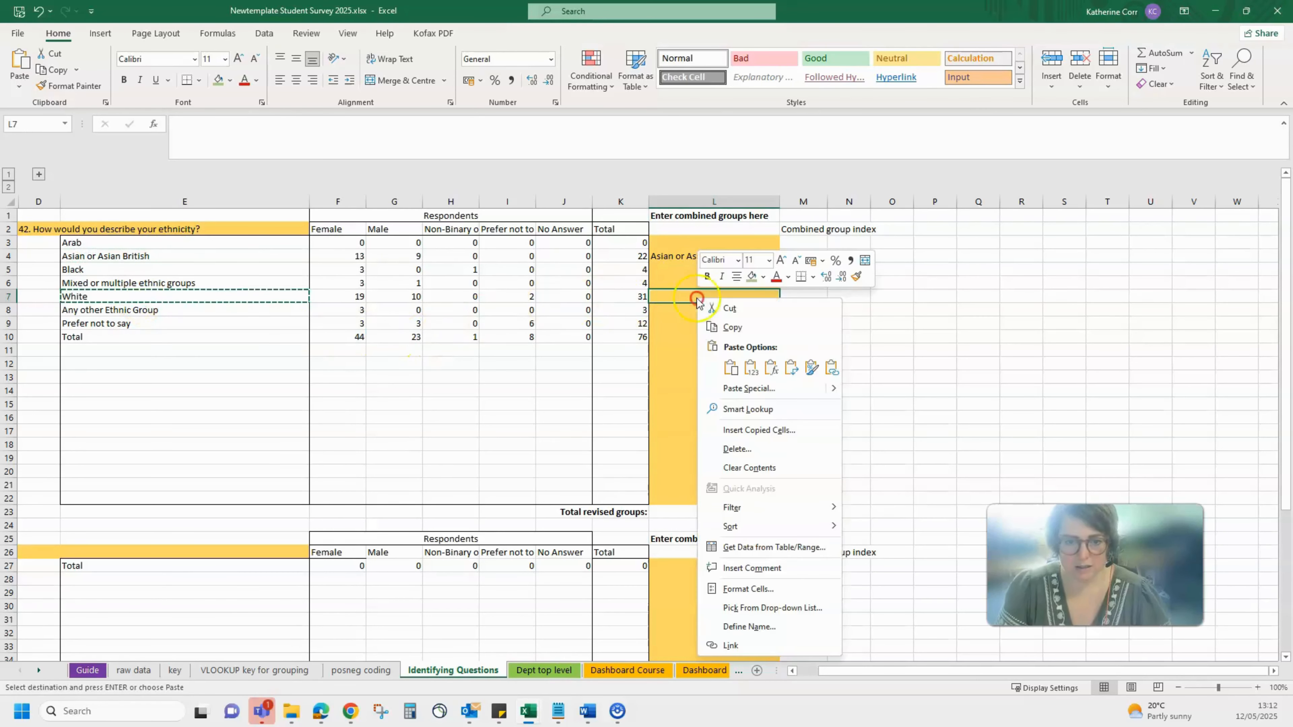
{"action": "left_click", "coordinate": [751, 367]}
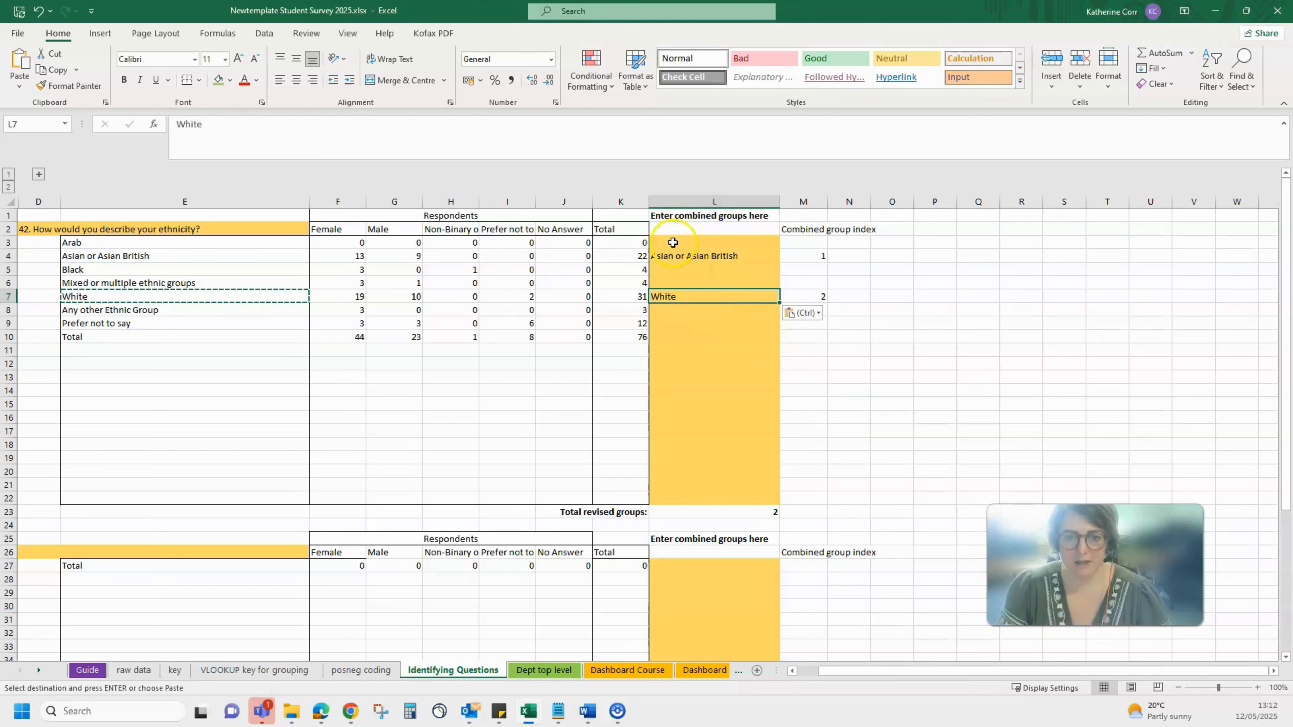
Step: Check the Black, mixed and other ethnic group totals, and enter "Black, Mixed and Other" as the combined group for Black
{"action": "left_click", "coordinate": [639, 273]}
{"action": "left_click", "coordinate": [638, 283]}
{"action": "left_click", "coordinate": [637, 310]}
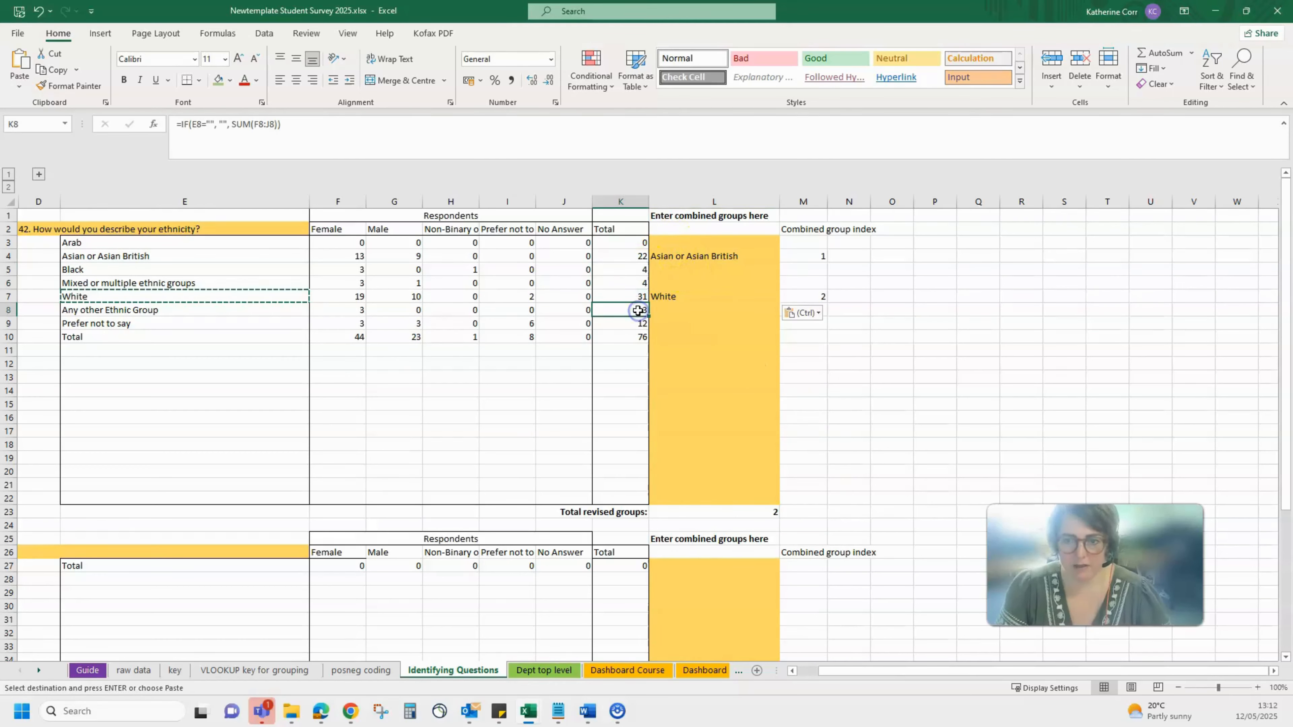
{"action": "left_click", "coordinate": [677, 271]}
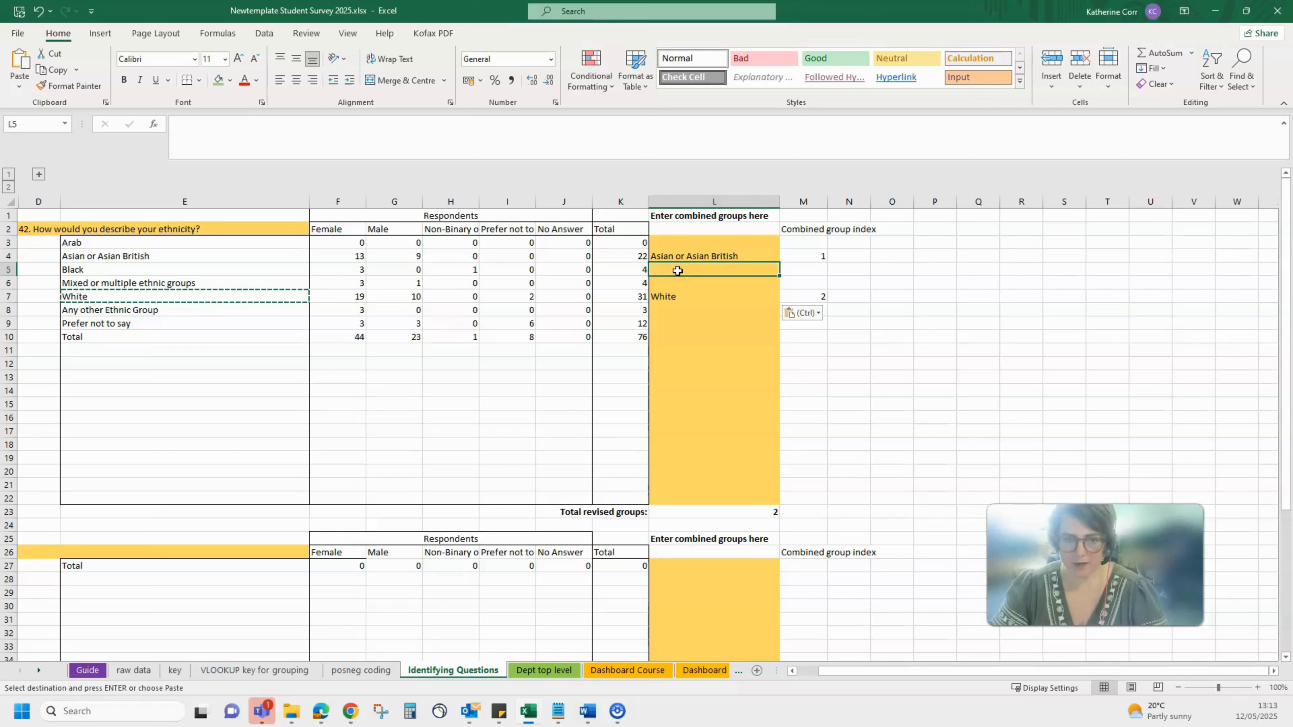
{"action": "type", "text": "Black, Mixed and Other"}
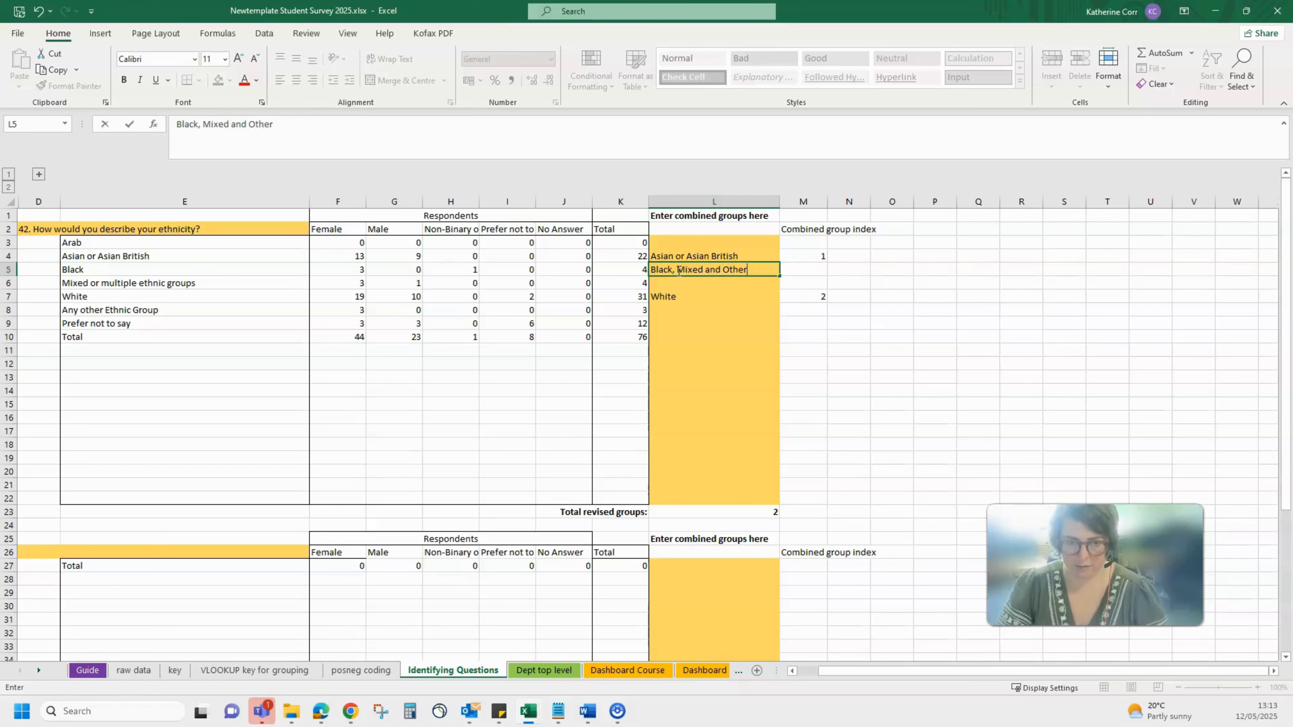
{"action": "key", "text": "Return"}
{"action": "key", "text": "Up"}
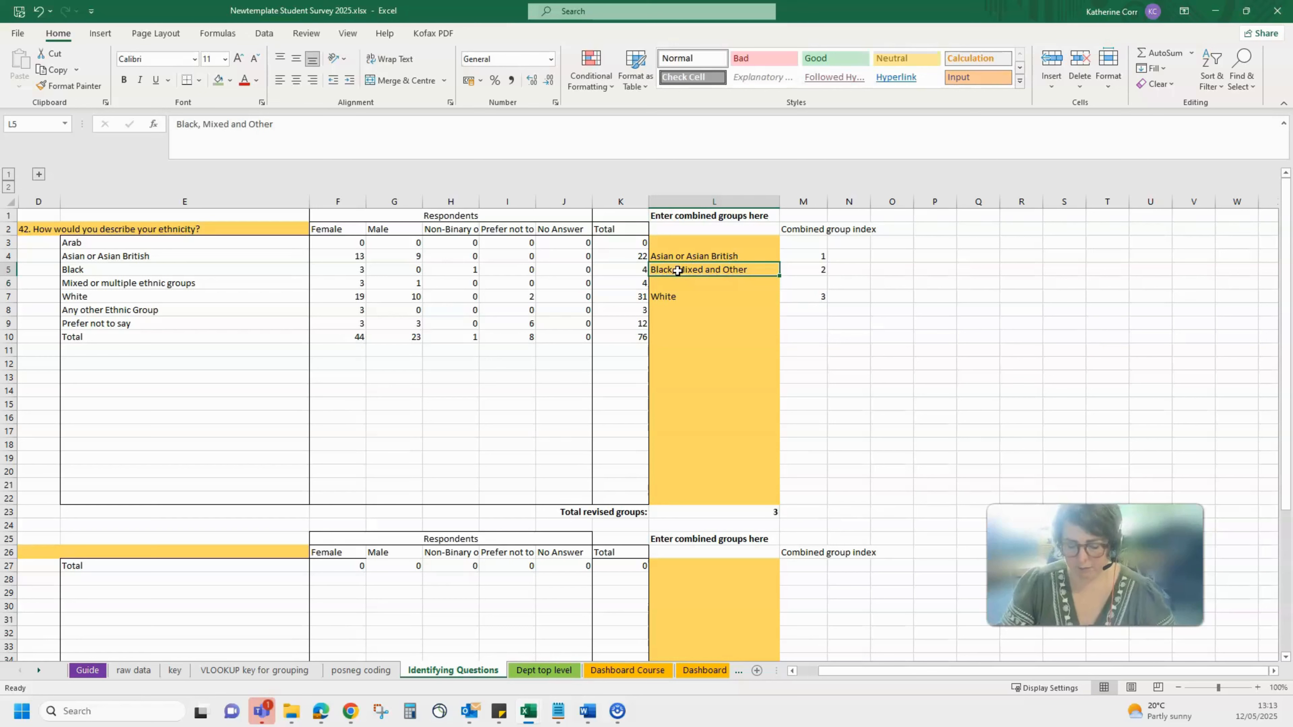
Step: Copy the "Black, Mixed and Other" combined group to the rows for mixed or multiple ethnic groups and any other ethnic group
{"action": "key", "text": "ctrl+c"}
{"action": "key", "text": "Down"}
{"action": "key", "text": "ctrl+v"}
{"action": "key", "text": "Down"}
{"action": "key", "text": "Down"}
{"action": "key", "text": "ctrl+v"}
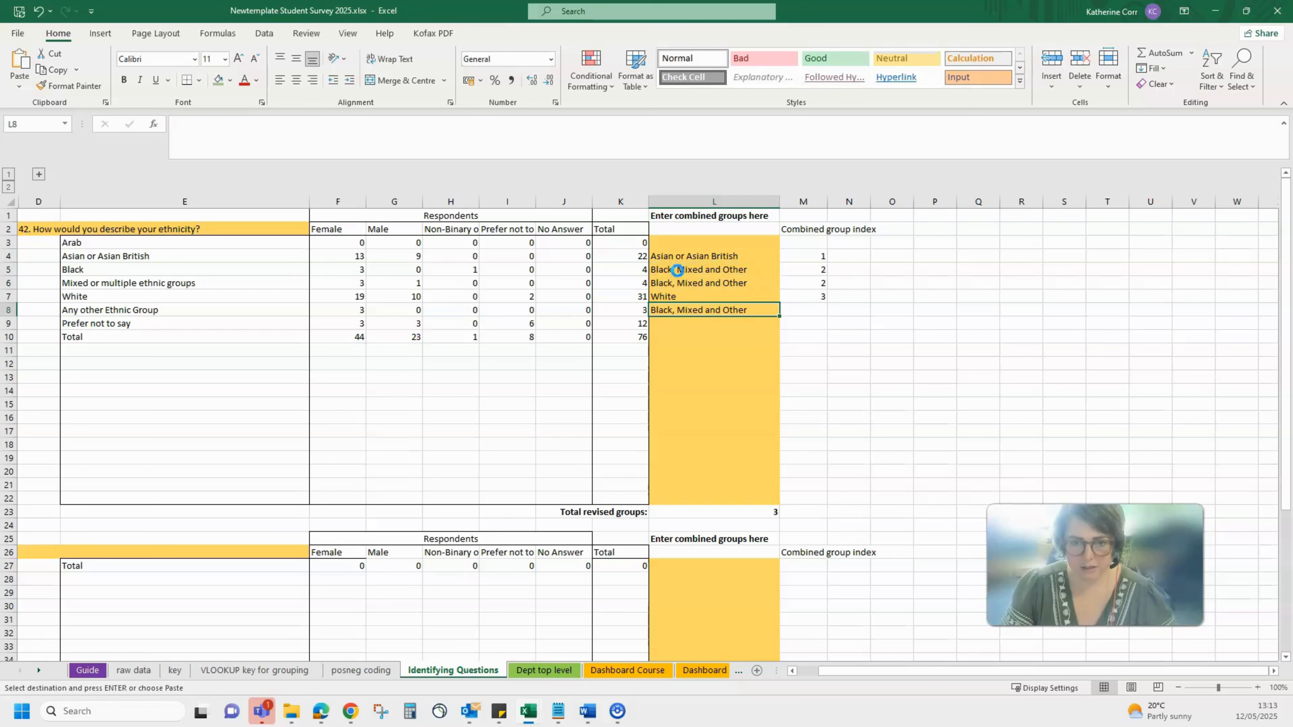
Step: Enter "Prefer not to say" as the combined group for the matching ethnicity answer
{"action": "key", "text": "Down"}
{"action": "type", "text": "Prefe"}
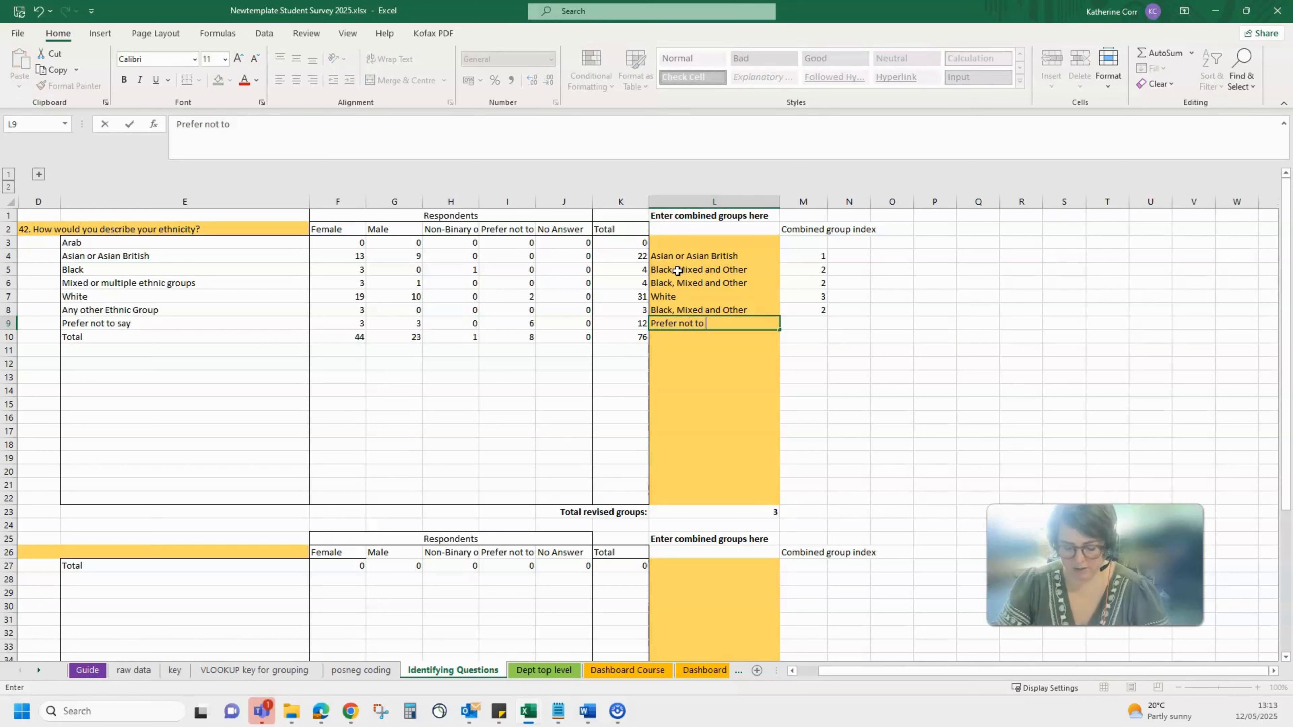
{"action": "key", "text": "Return"}
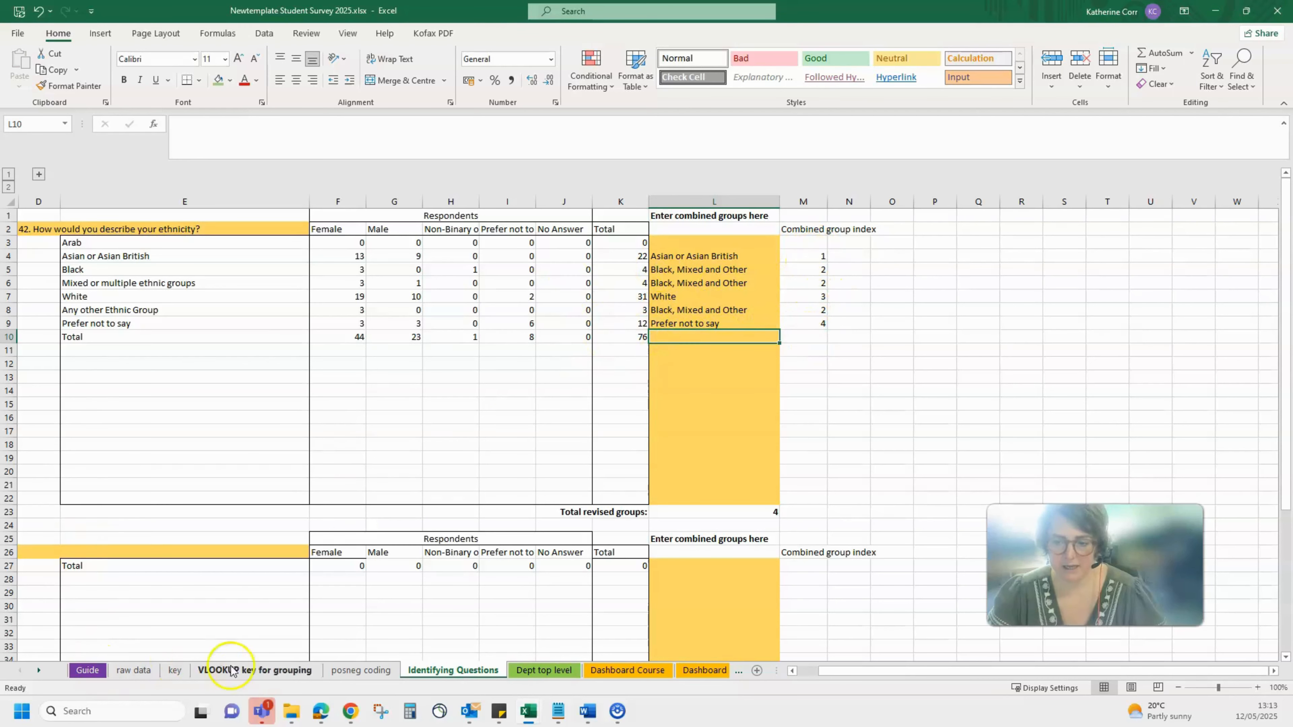
Step: Examine the combined ethnicity groups in the first identifying question column of the raw data sheet and the question columns at its far end
{"action": "left_click", "coordinate": [134, 670]}
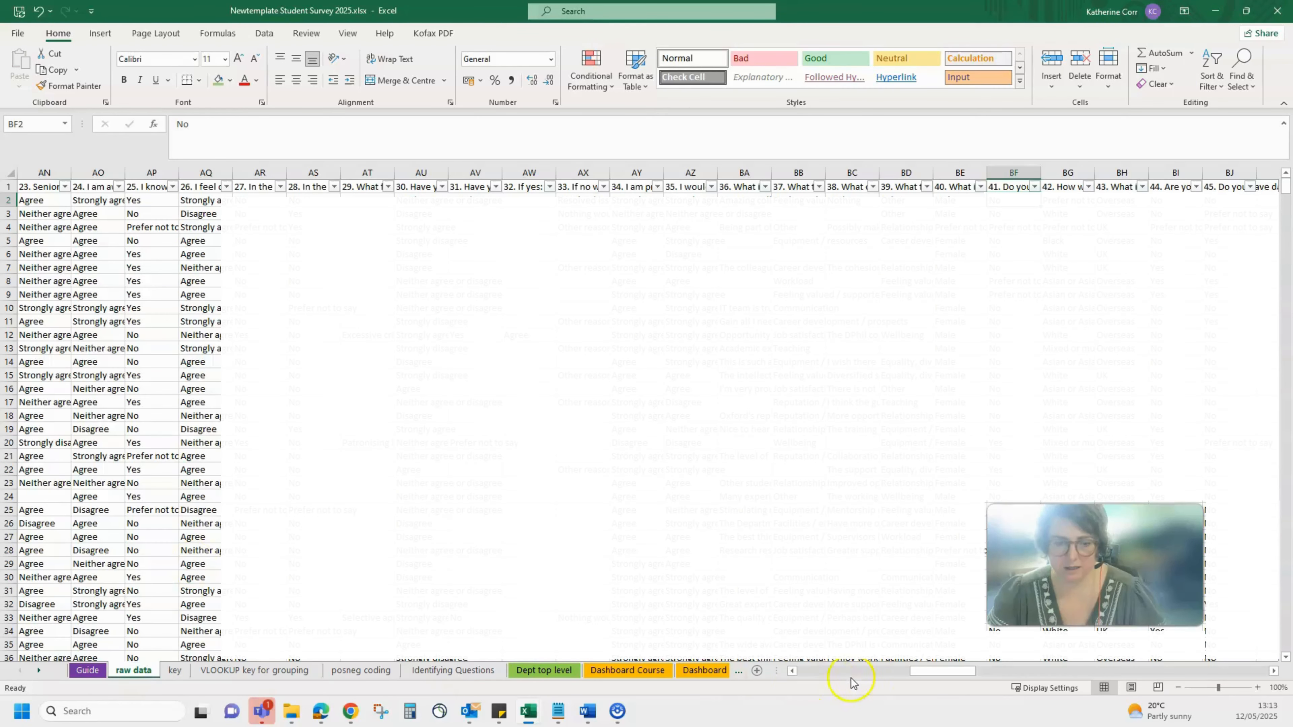
{"action": "left_click_drag", "start_coordinate": [938, 671], "coordinate": [799, 671]}
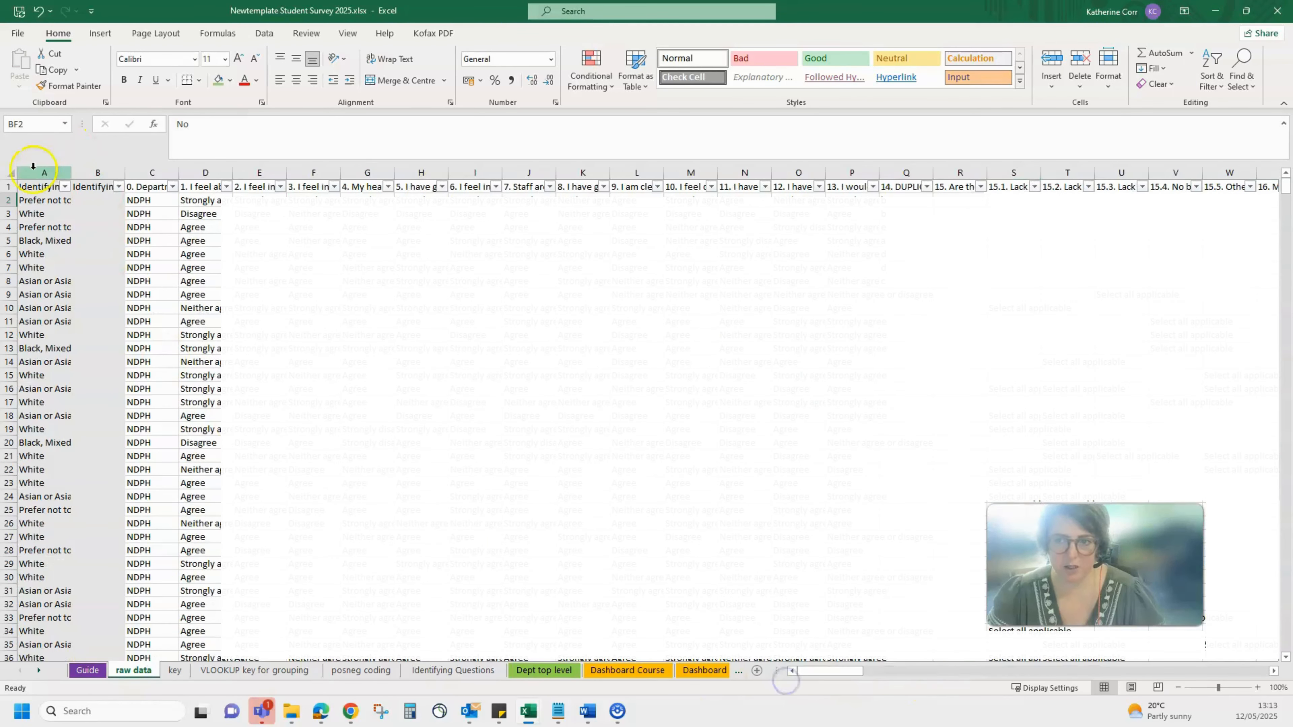
{"action": "left_click", "coordinate": [38, 184]}
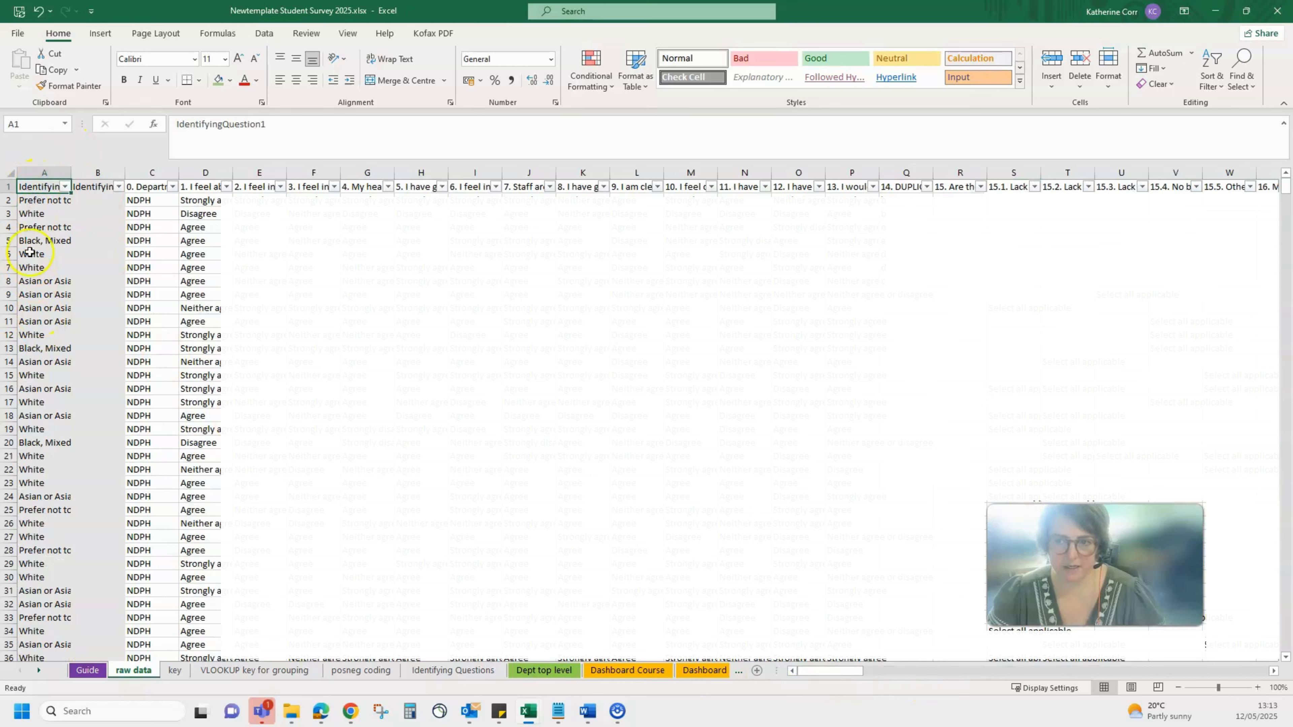
{"action": "left_click", "coordinate": [31, 226]}
{"action": "left_click", "coordinate": [31, 241]}
{"action": "left_click", "coordinate": [31, 253]}
{"action": "left_click", "coordinate": [32, 266]}
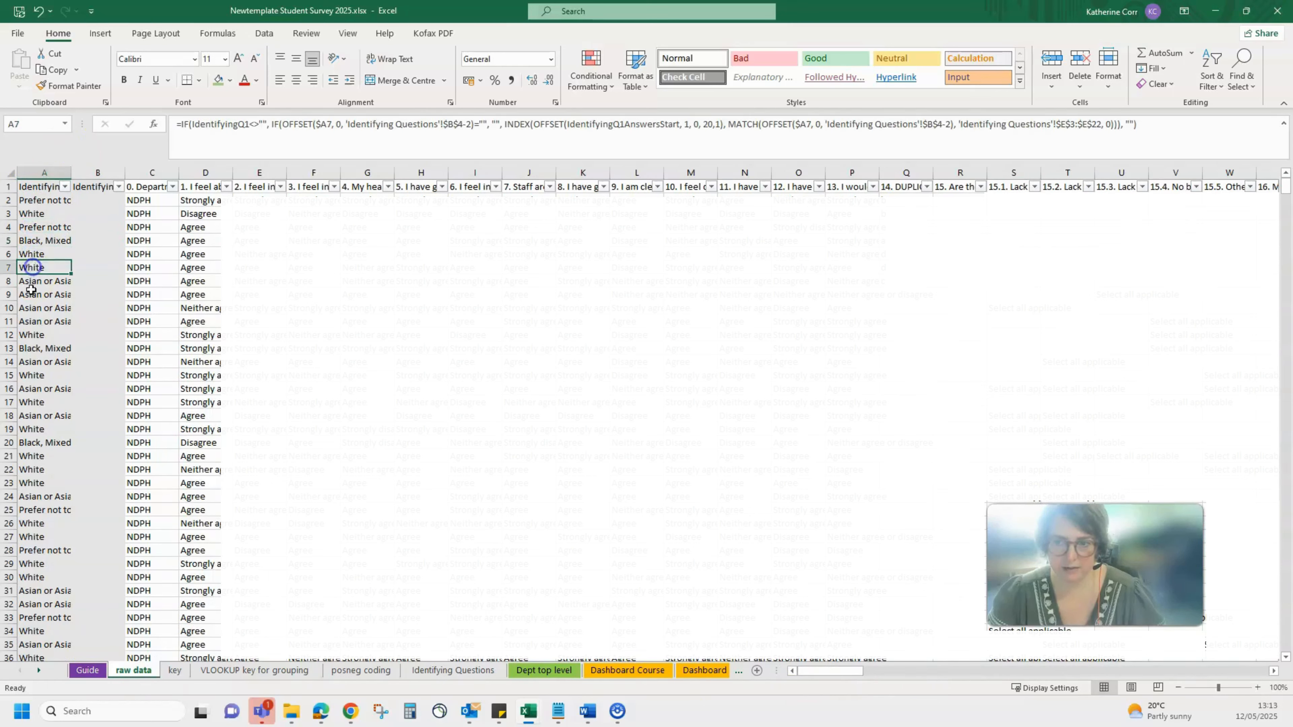
{"action": "left_click", "coordinate": [32, 293]}
{"action": "left_click", "coordinate": [35, 307]}
{"action": "left_click", "coordinate": [37, 322]}
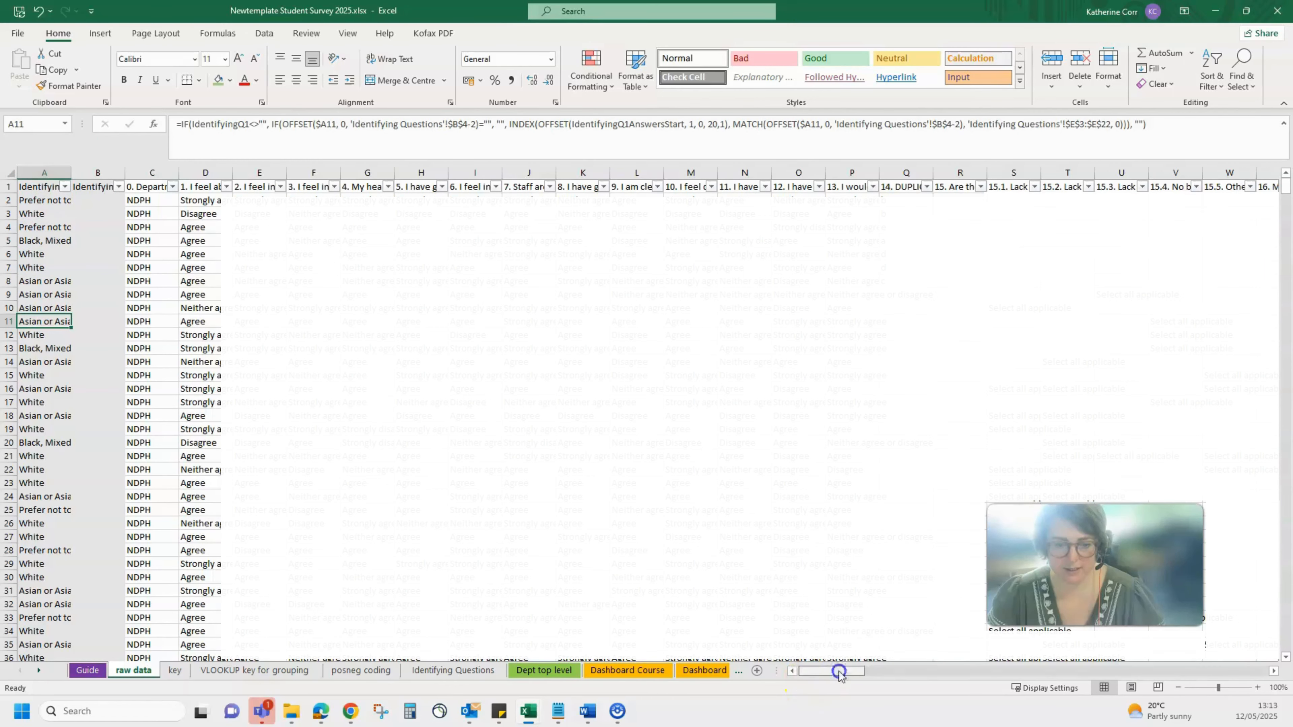
{"action": "left_click_drag", "start_coordinate": [838, 672], "coordinate": [941, 673]}
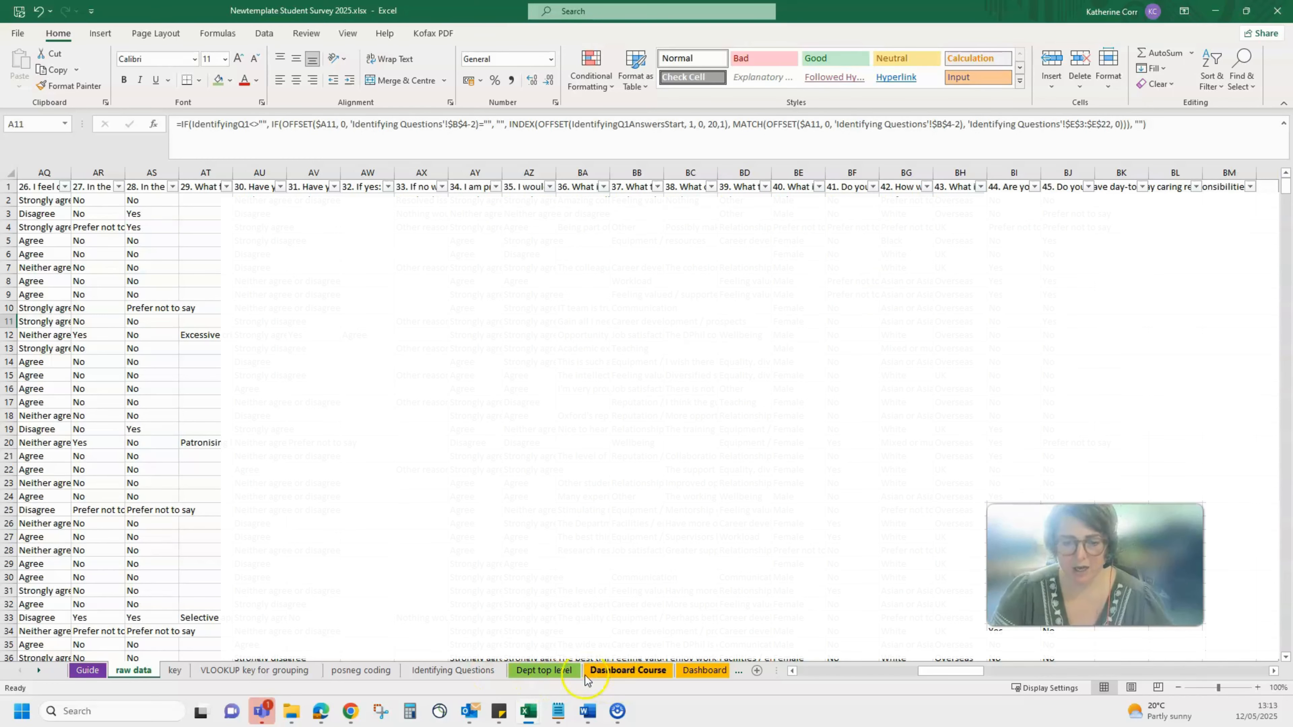
Step: Set the second question on the Identifying Questions sheet to "41. Do you have a disability?" and check its Yes total
{"action": "left_click", "coordinate": [459, 677]}
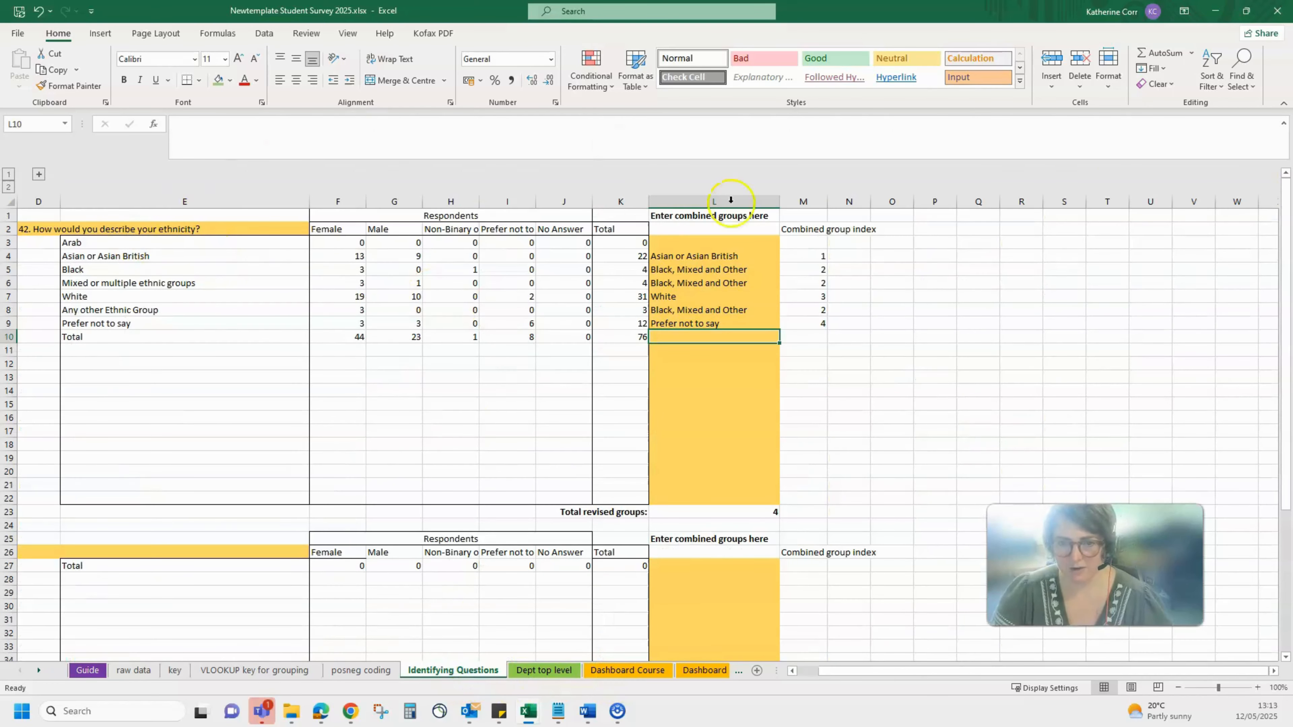
{"action": "scroll", "coordinate": [514, 474], "scroll_direction": "down", "scroll_amount": 2}
{"action": "left_click", "coordinate": [232, 471]}
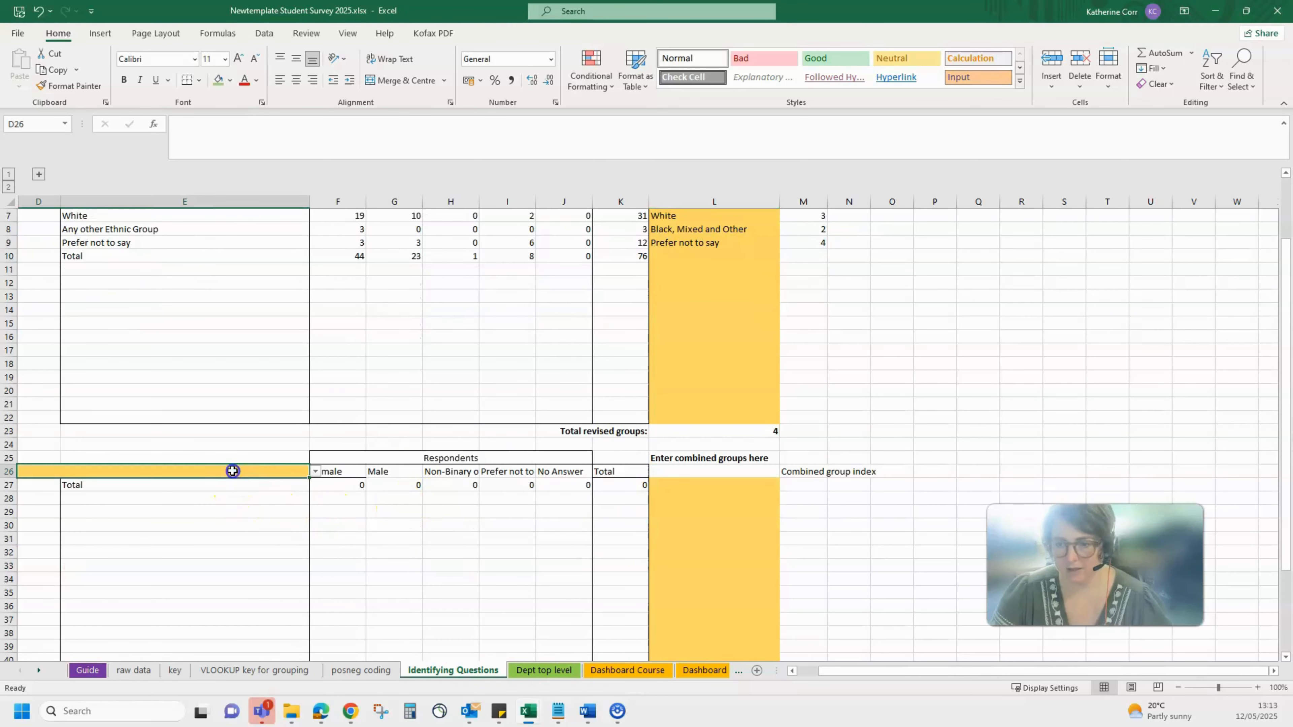
{"action": "left_click", "coordinate": [314, 473]}
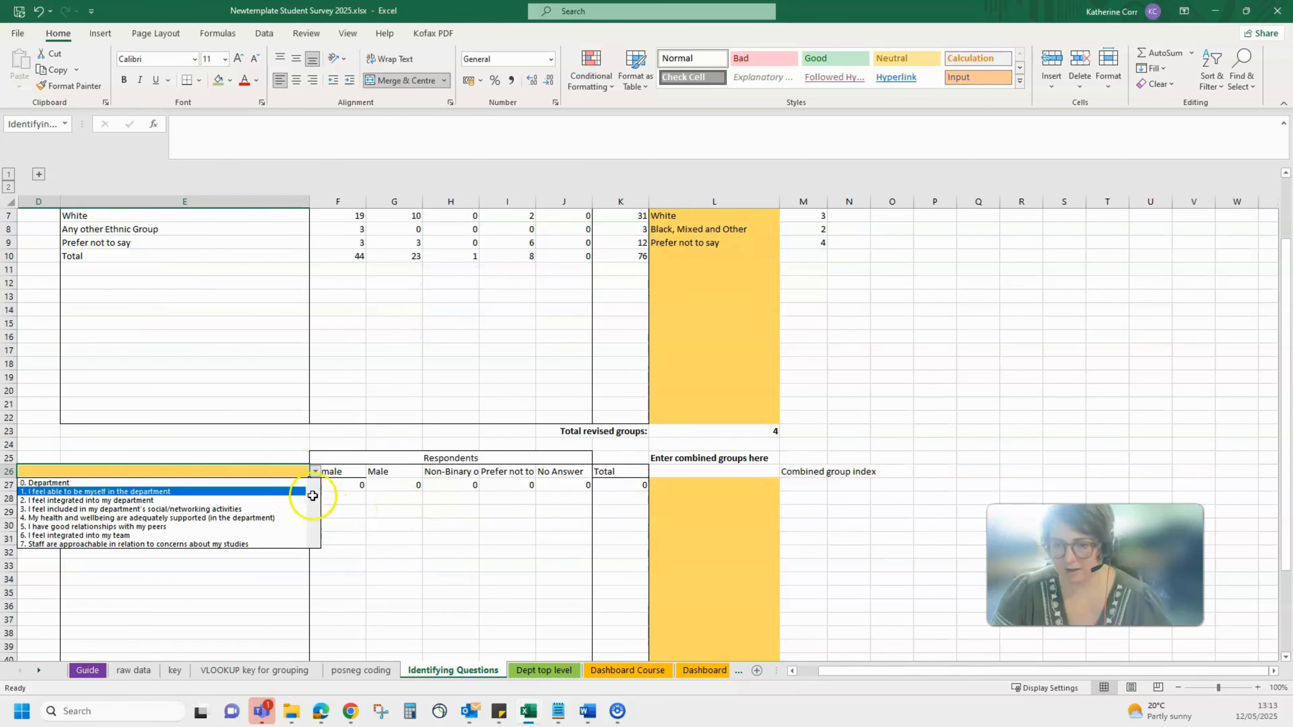
{"action": "left_click_drag", "start_coordinate": [313, 488], "coordinate": [307, 546]}
{"action": "left_click", "coordinate": [168, 501]}
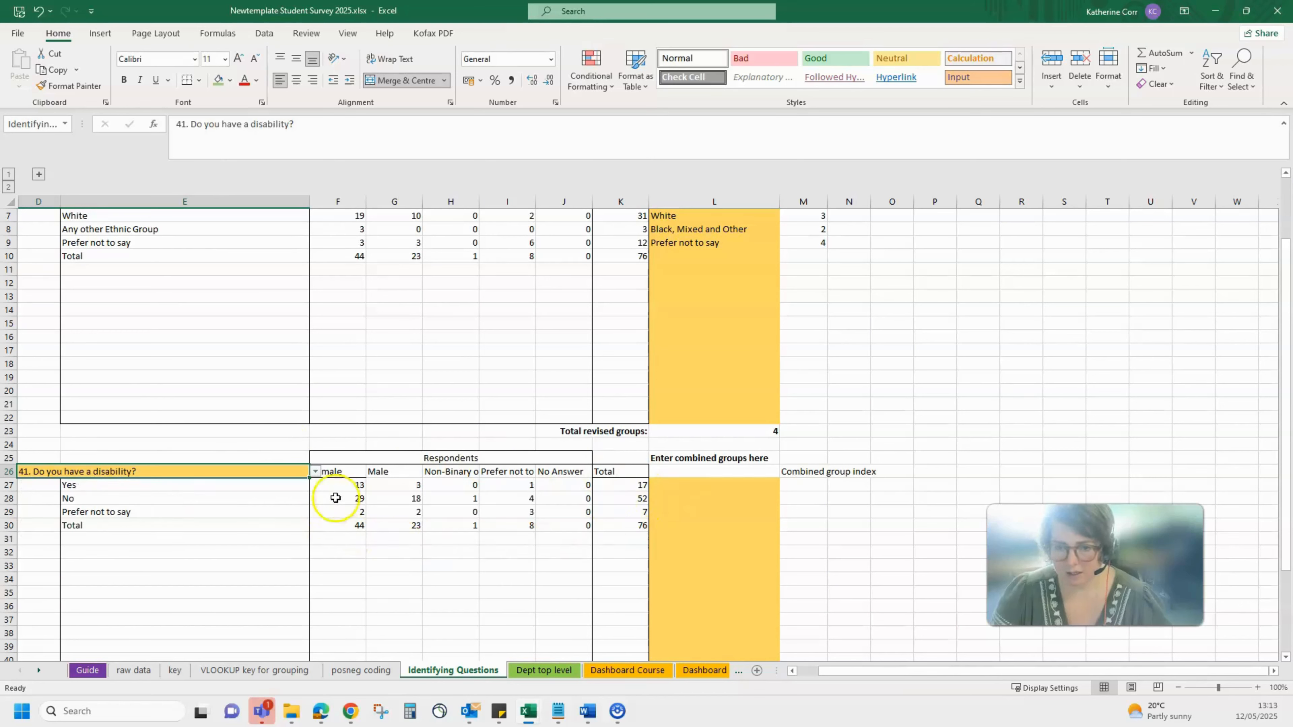
{"action": "left_click", "coordinate": [639, 485]}
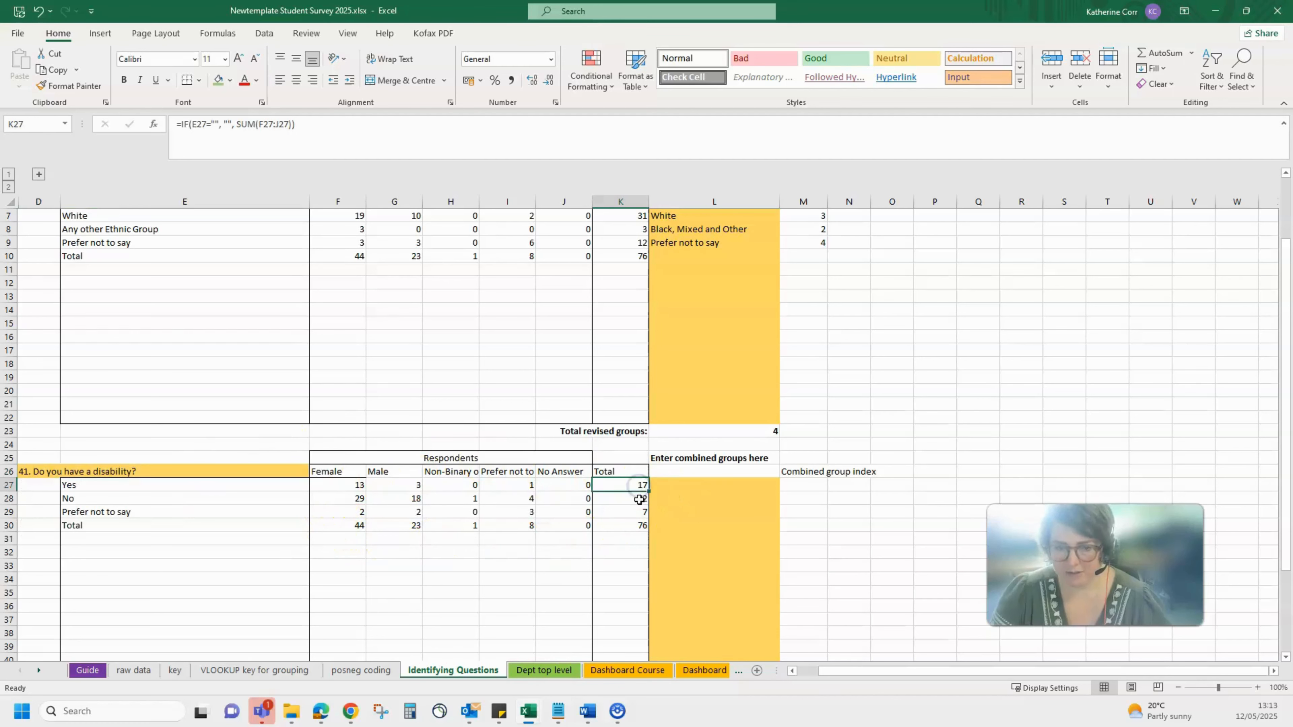
Step: Try "43. What is your tuition fee status?" and "44. Are you the first in your immediate family to attend university?" as the second identifying question
{"action": "left_click", "coordinate": [262, 466]}
{"action": "left_click", "coordinate": [316, 470]}
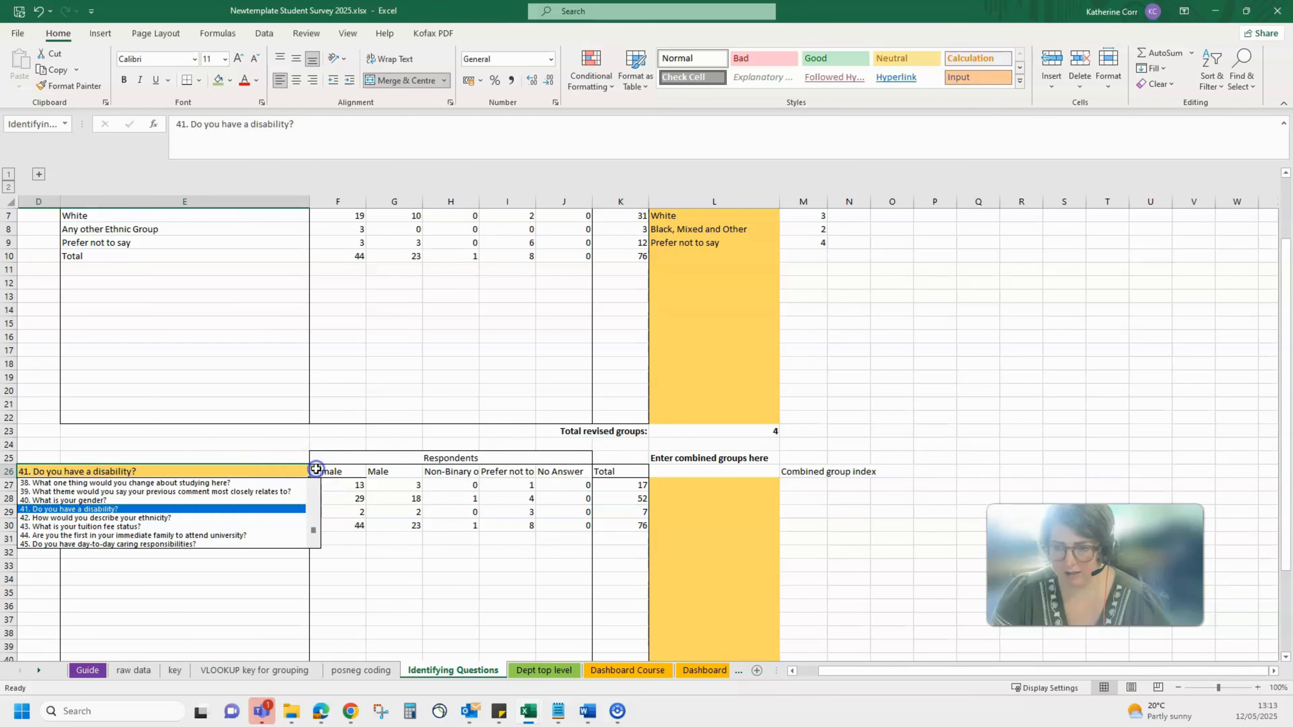
{"action": "left_click", "coordinate": [203, 526]}
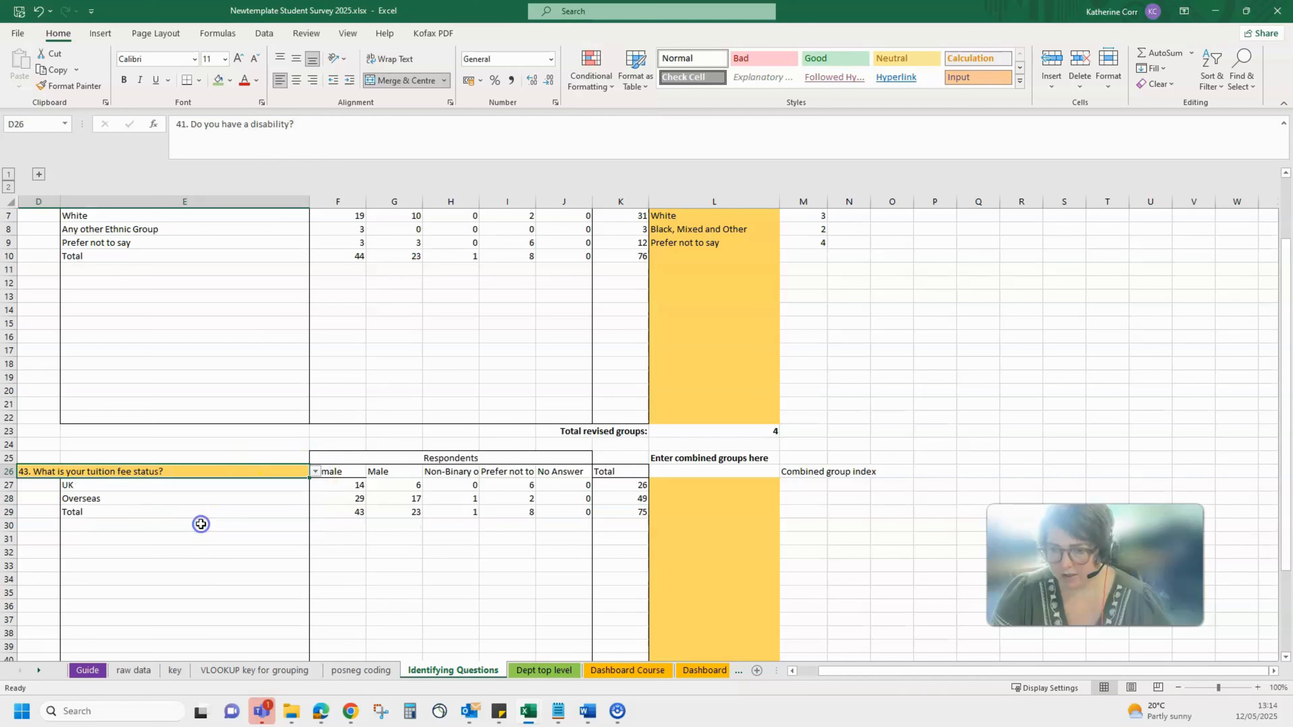
{"action": "left_click", "coordinate": [315, 471]}
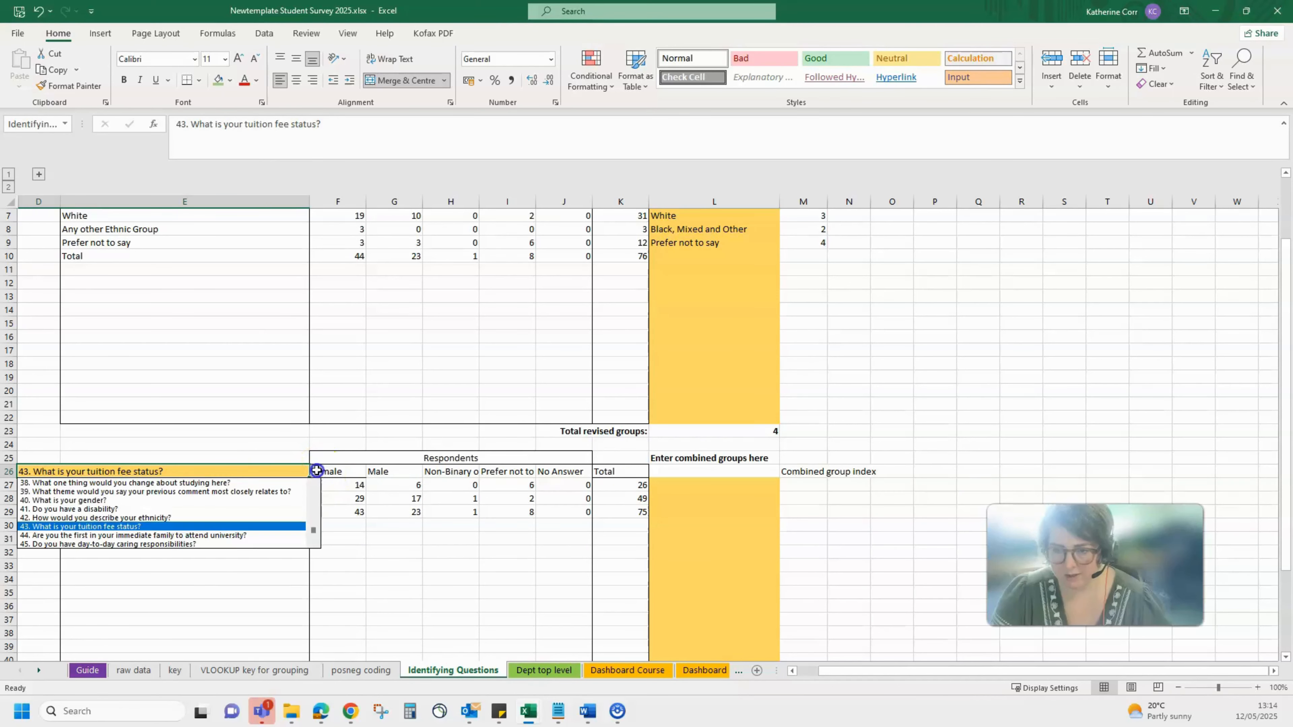
{"action": "left_click", "coordinate": [217, 535]}
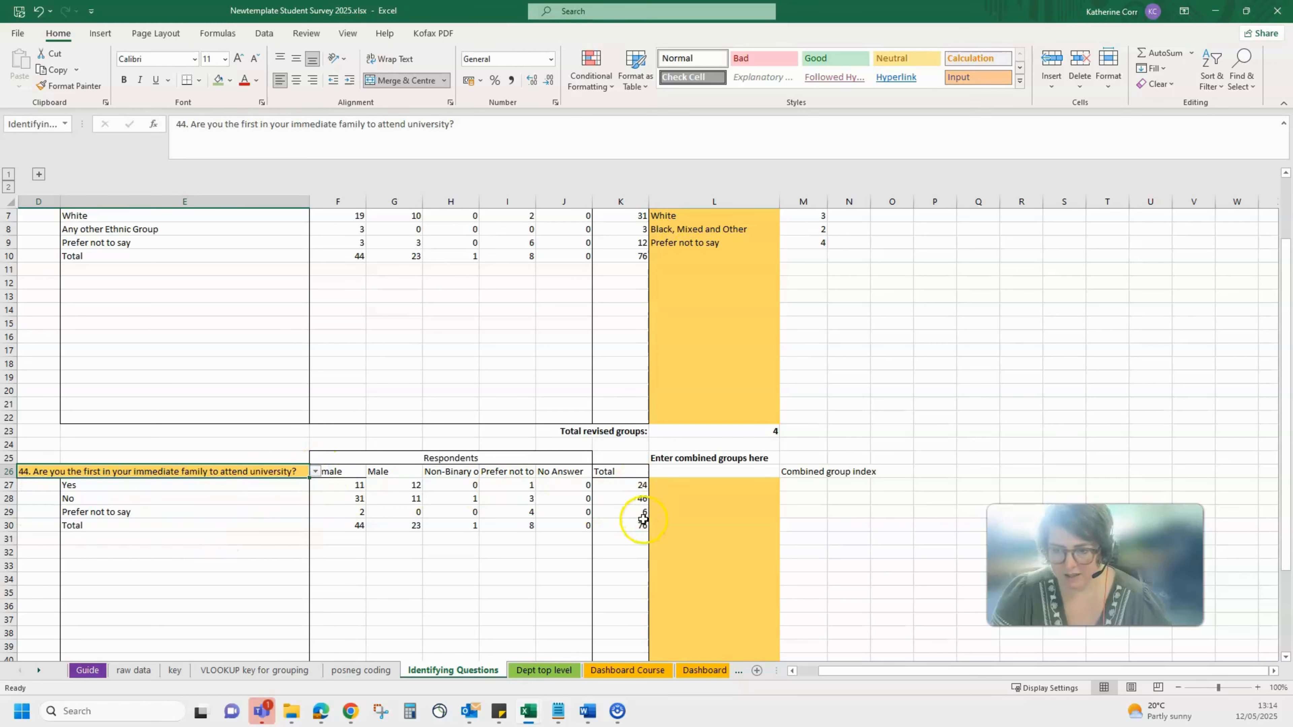
Step: Set the second identifying question to "45. Do you have day-to-day caring responsibilities?"
{"action": "left_click", "coordinate": [316, 471]}
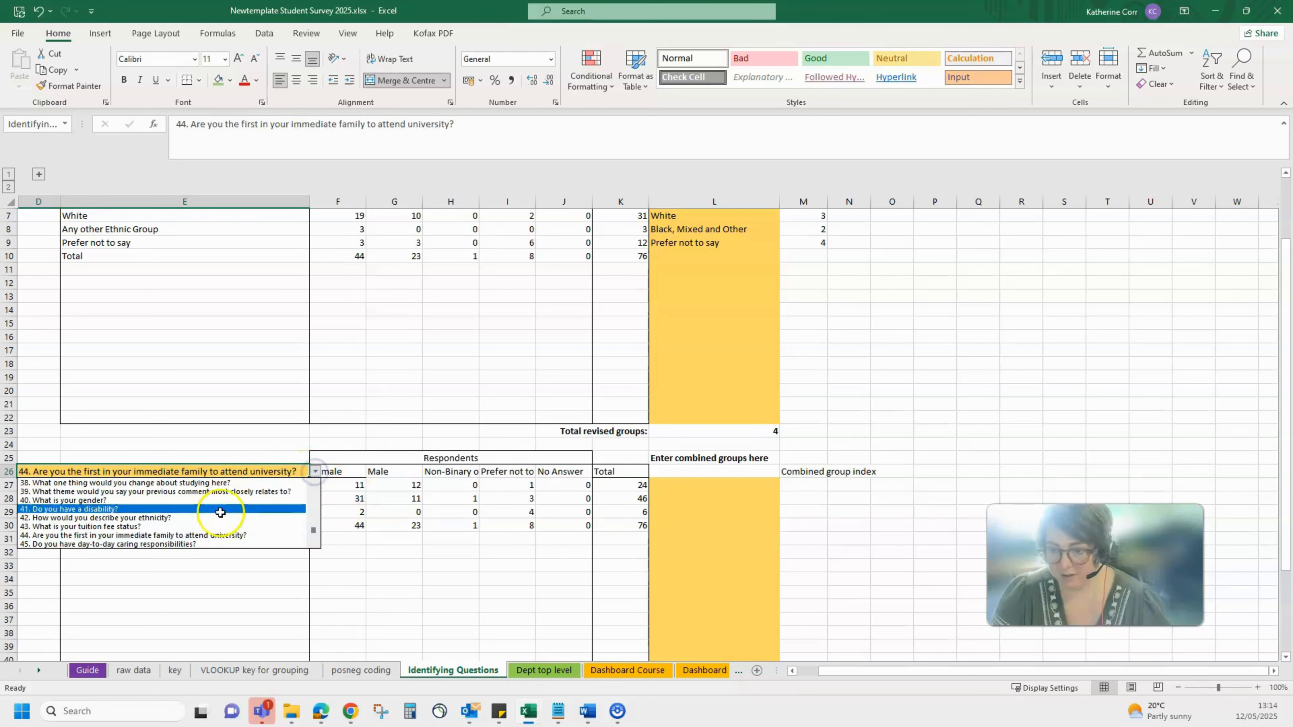
{"action": "left_click", "coordinate": [210, 542]}
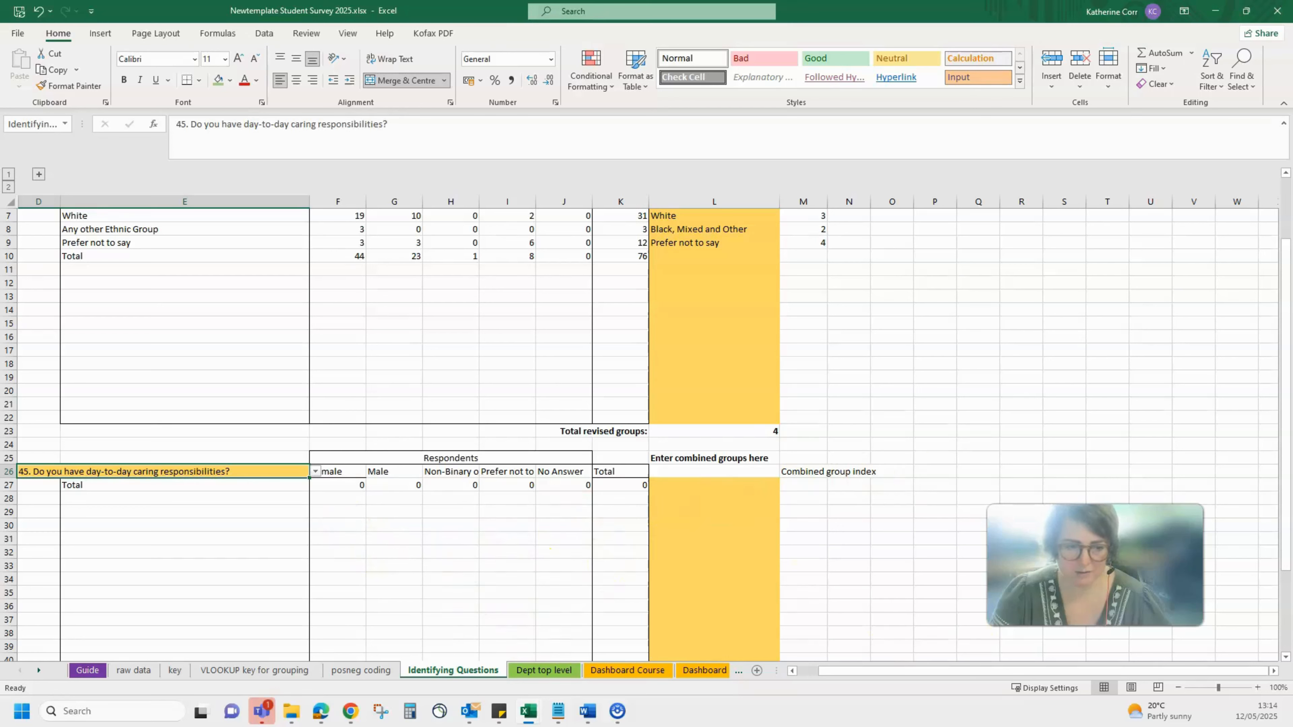
Step: Add a Q46 question named "Blank" below the Q45 answers in the key sheet, with a single answer 1 "Blank"
{"action": "left_click", "coordinate": [135, 671]}
{"action": "left_click", "coordinate": [173, 672]}
{"action": "left_click", "coordinate": [122, 618]}
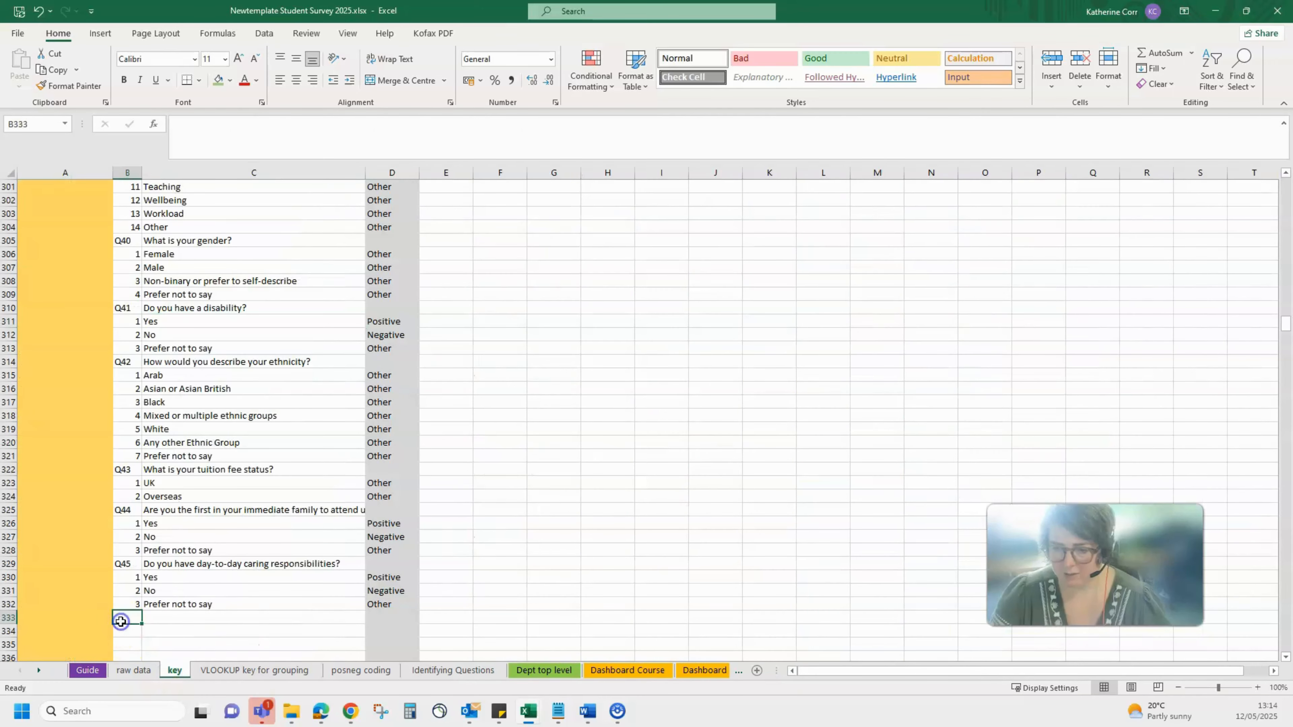
{"action": "type", "text": "Q"}
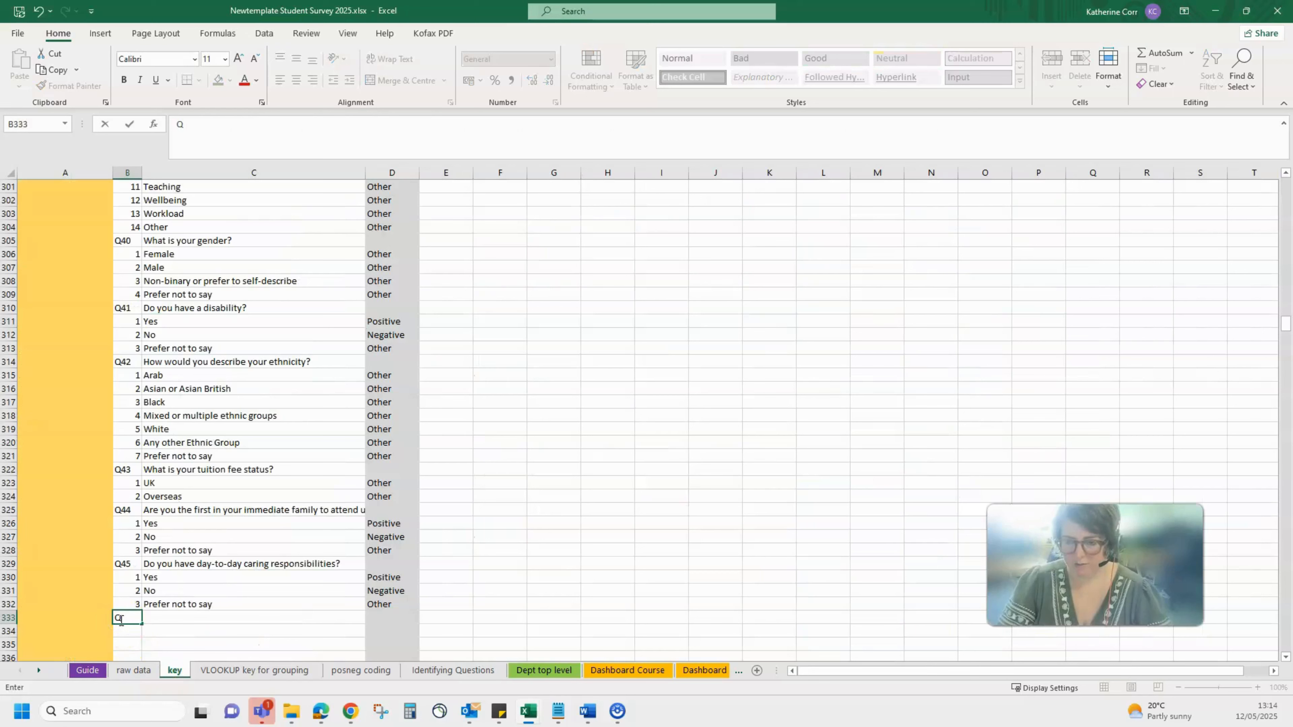
{"action": "type", "text": "46"}
{"action": "key", "text": "Tab"}
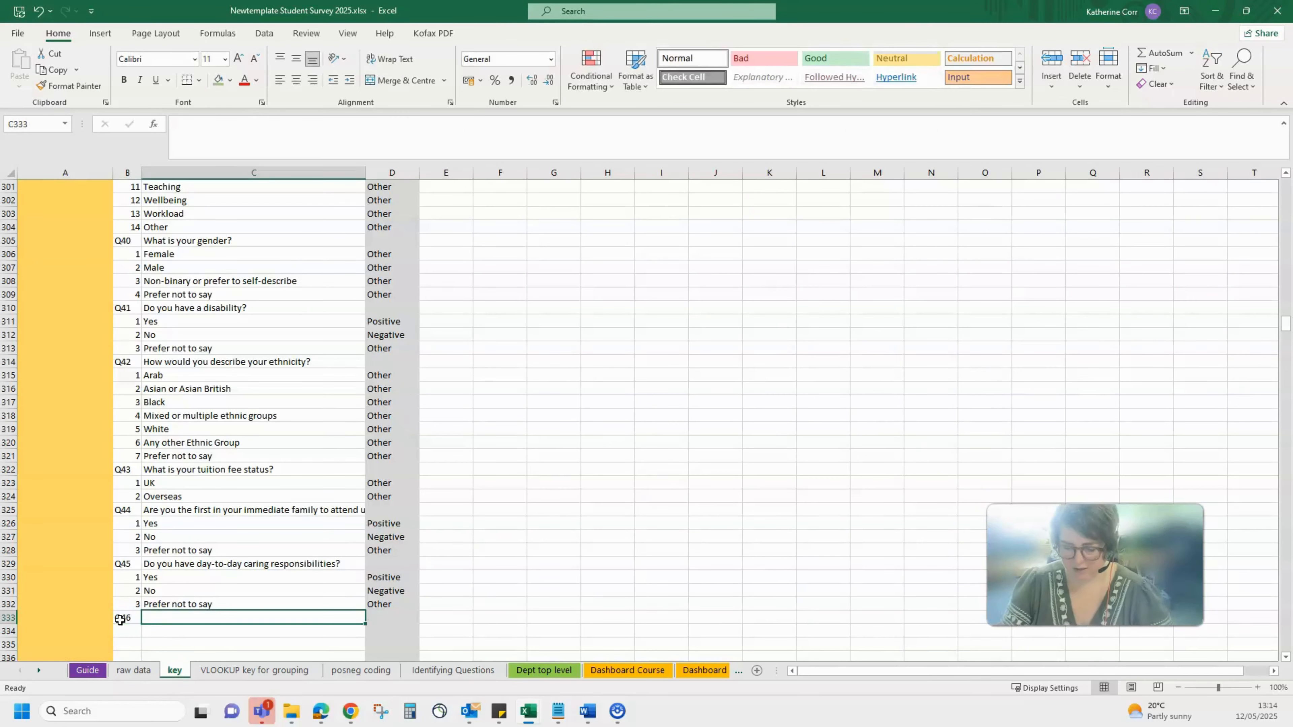
{"action": "type", "text": "Blank"}
{"action": "key", "text": "Return"}
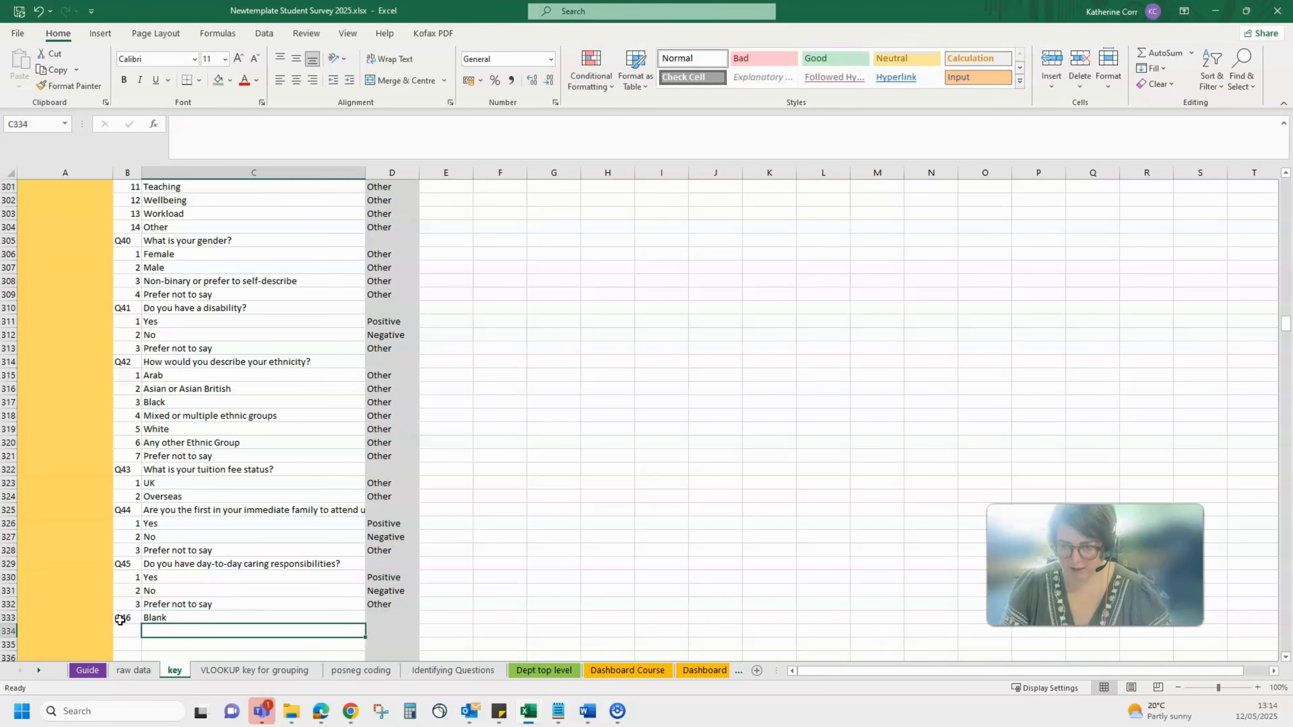
{"action": "type", "text": "1"}
{"action": "key", "text": "Tab"}
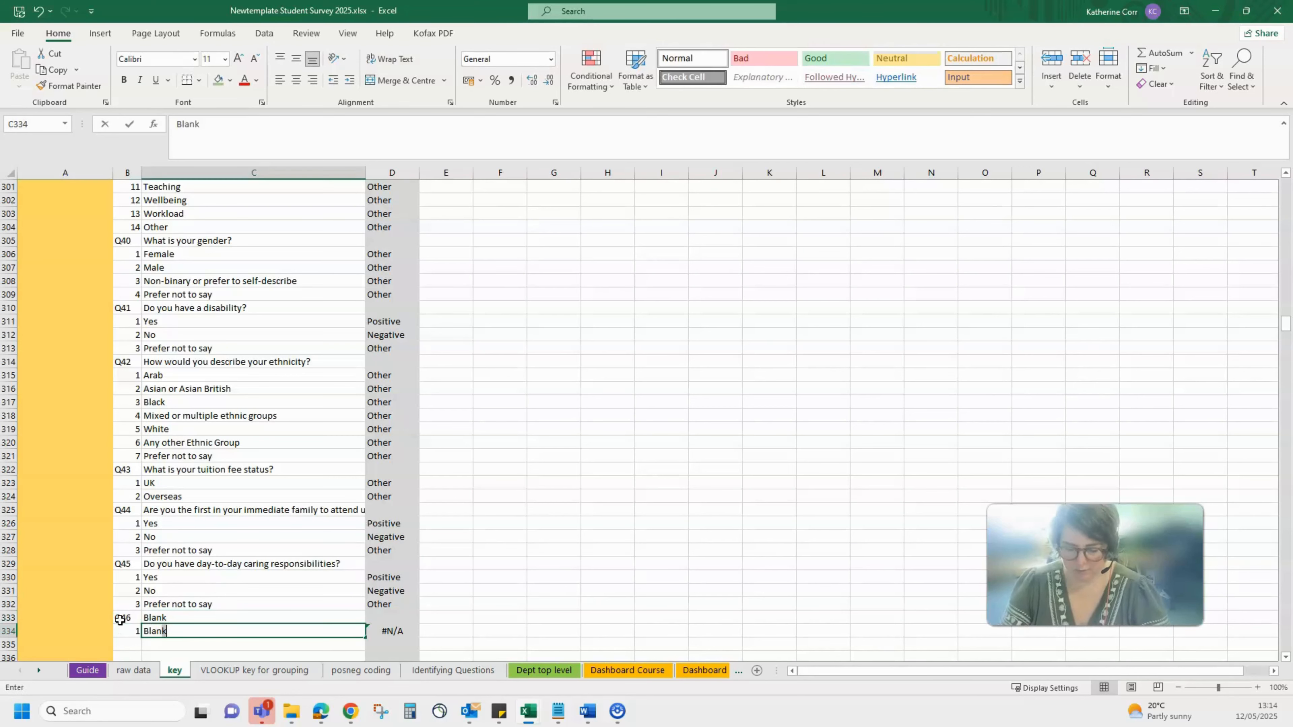
{"action": "key", "text": "Return"}
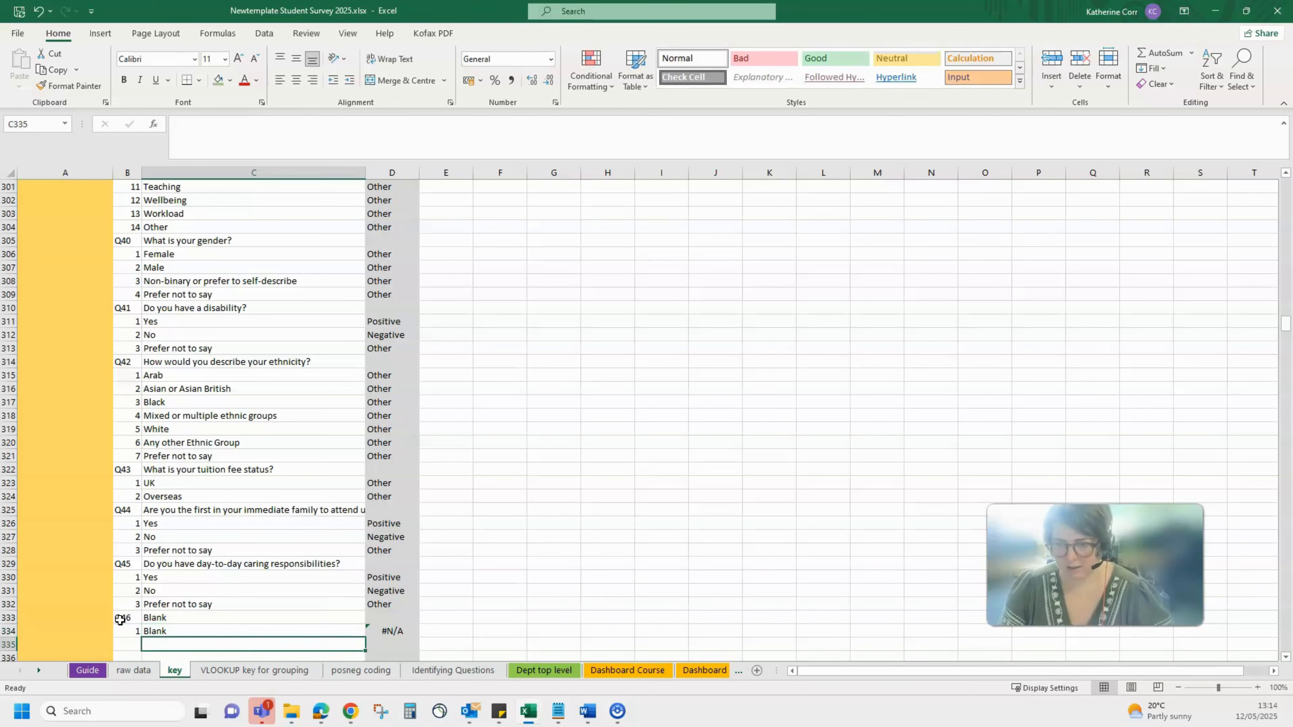
Step: Reselect question 45 as the second identifying question on the Identifying Questions sheet and check its answer rows
{"action": "left_click", "coordinate": [474, 669]}
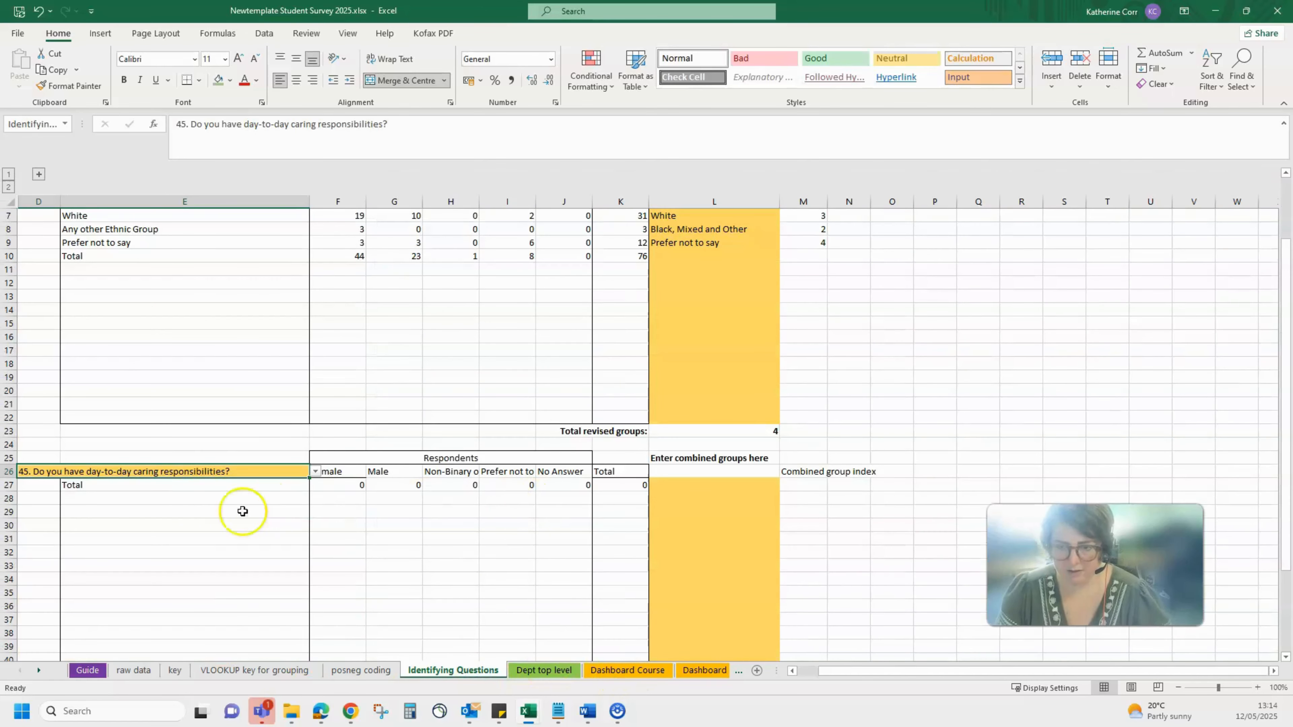
{"action": "left_click", "coordinate": [315, 470]}
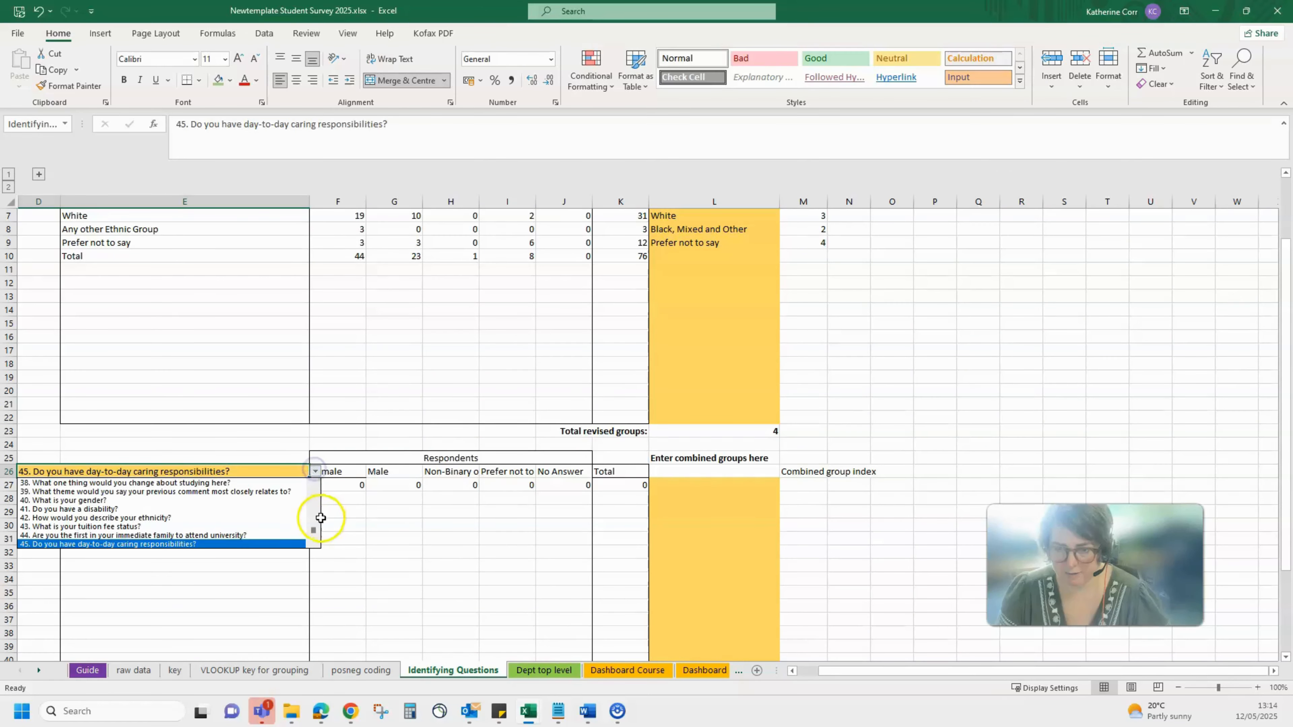
{"action": "left_click", "coordinate": [228, 543]}
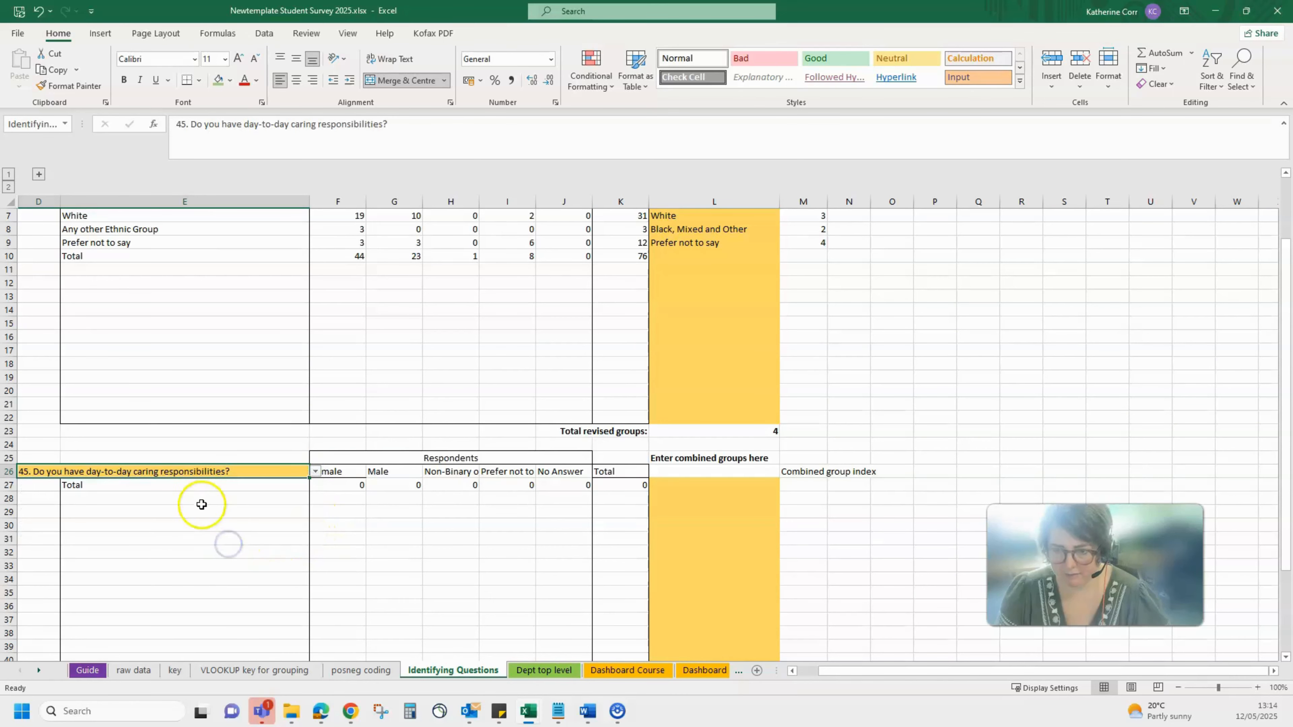
{"action": "left_click", "coordinate": [184, 501]}
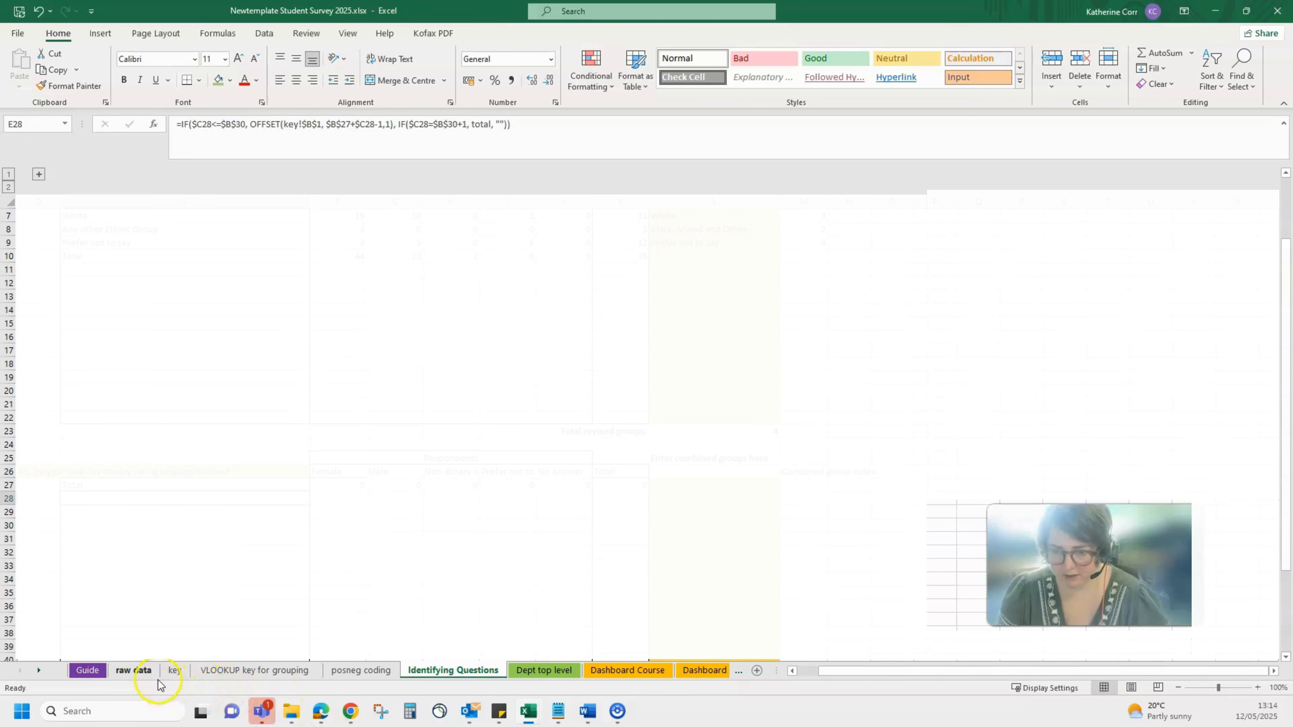
Step: Enter "46. Blank" as the header in cell BK1 of the raw data sheet, directly after question 45
{"action": "left_click", "coordinate": [133, 671]}
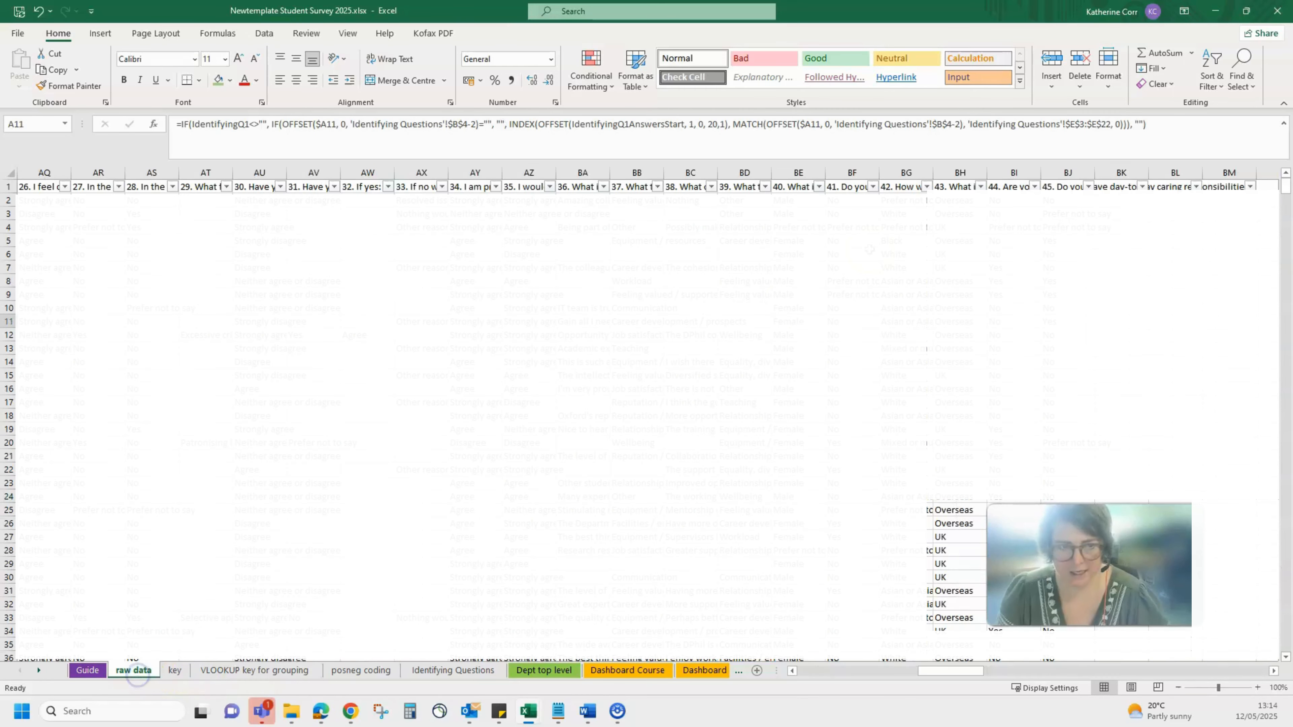
{"action": "left_click", "coordinate": [1120, 186]}
{"action": "type", "text": "46"}
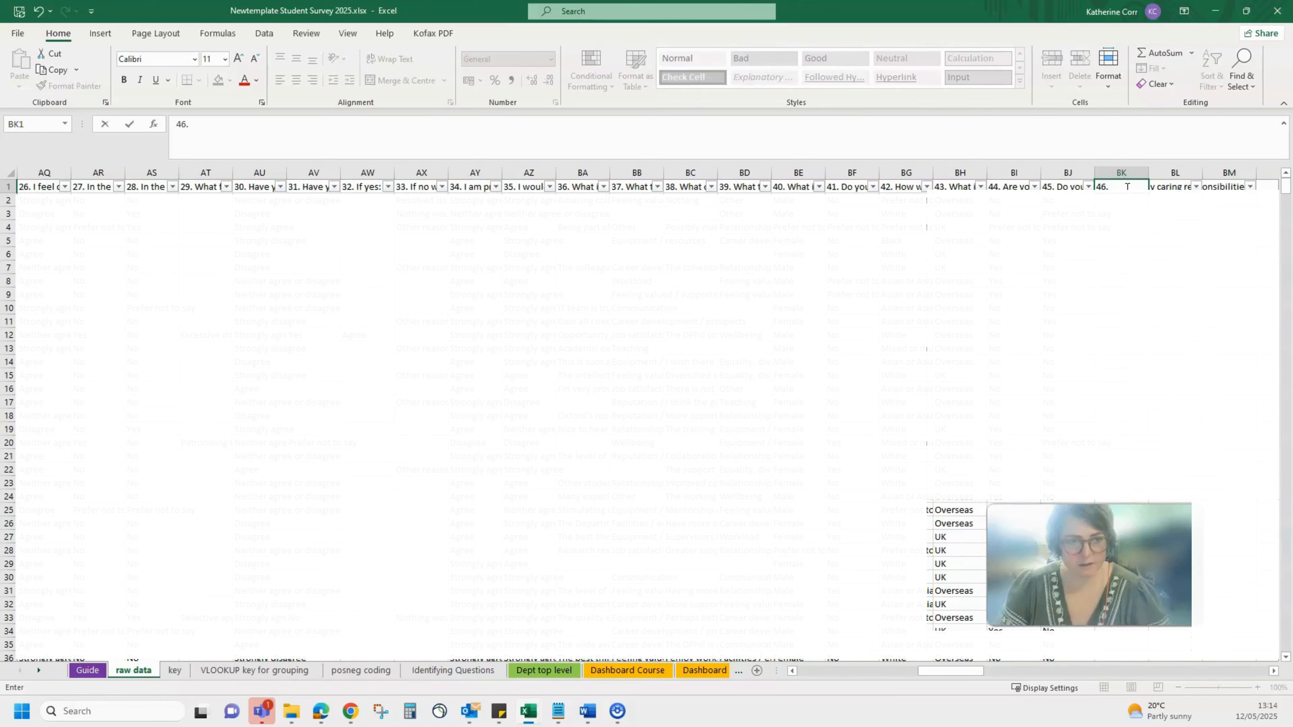
{"action": "type", "text": ". Blank"}
{"action": "key", "text": "Return"}
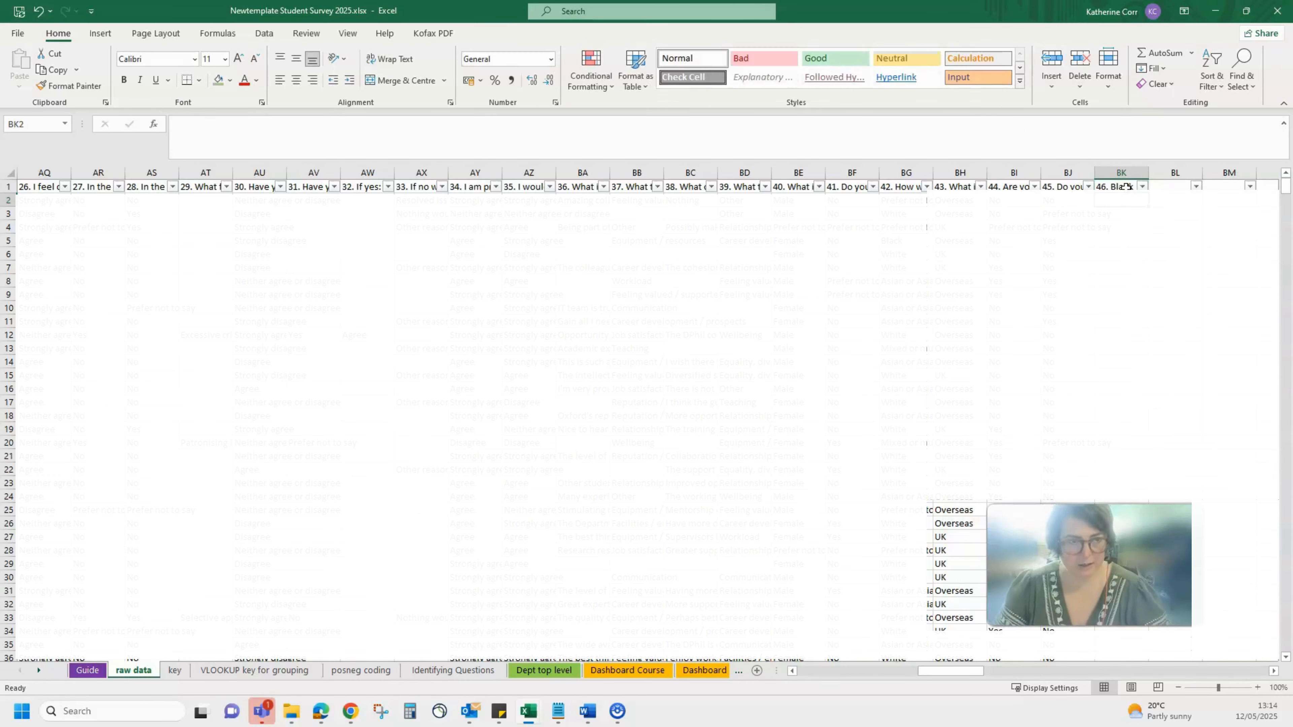
Step: Check the caring responsibilities breakdown against the added Q46 rows in the key sheet, and inspect the Yes total
{"action": "left_click", "coordinate": [469, 670]}
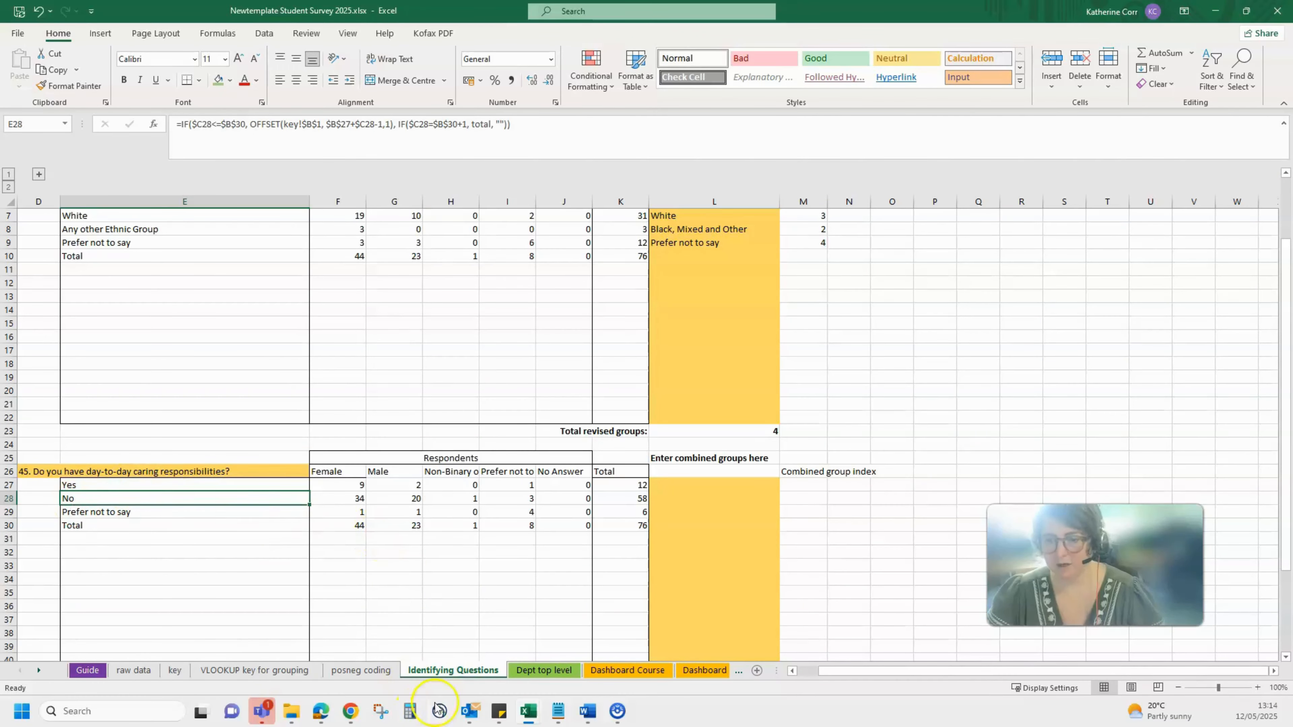
{"action": "left_click", "coordinate": [179, 671]}
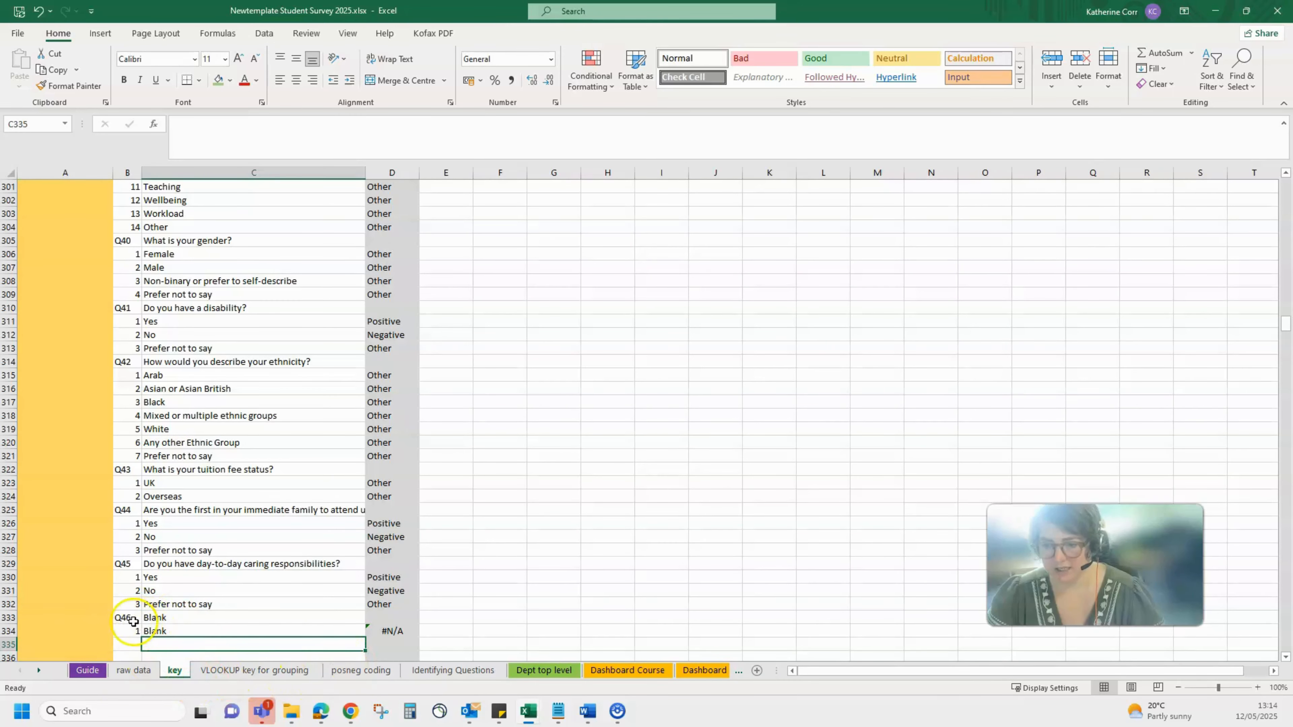
{"action": "left_click_drag", "start_coordinate": [132, 621], "coordinate": [155, 637]}
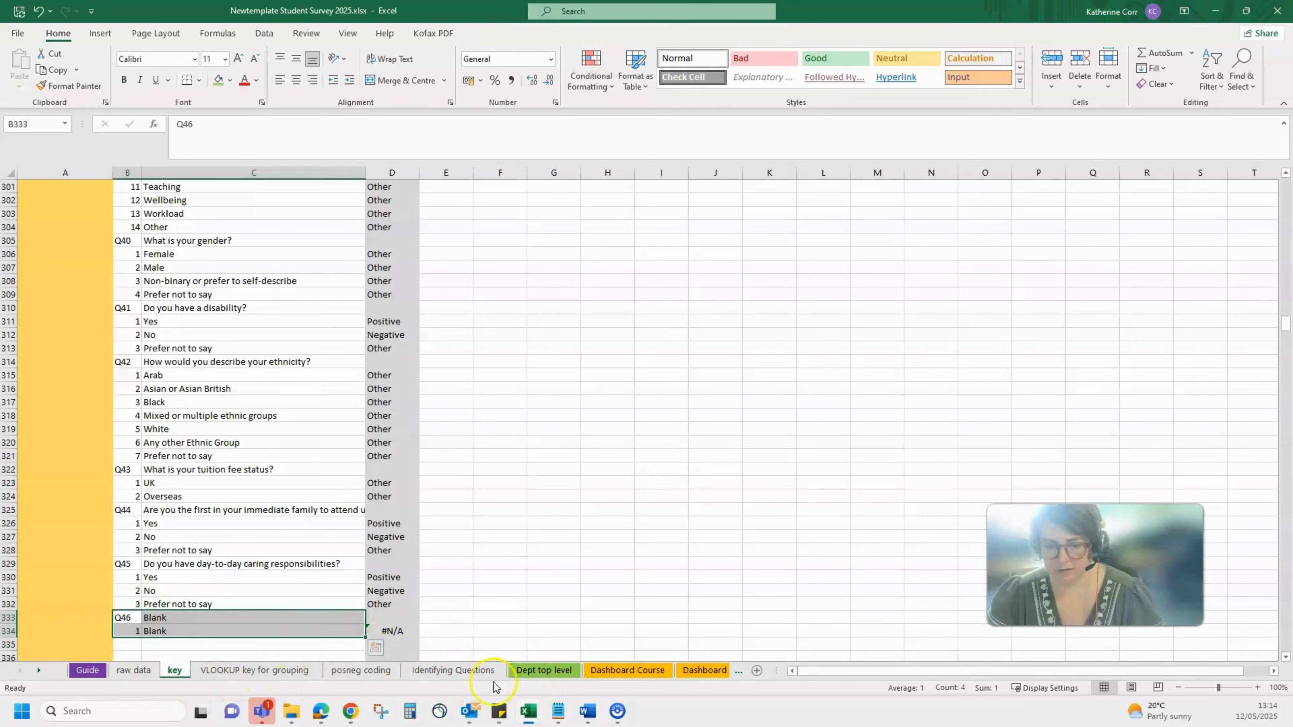
{"action": "left_click", "coordinate": [454, 670]}
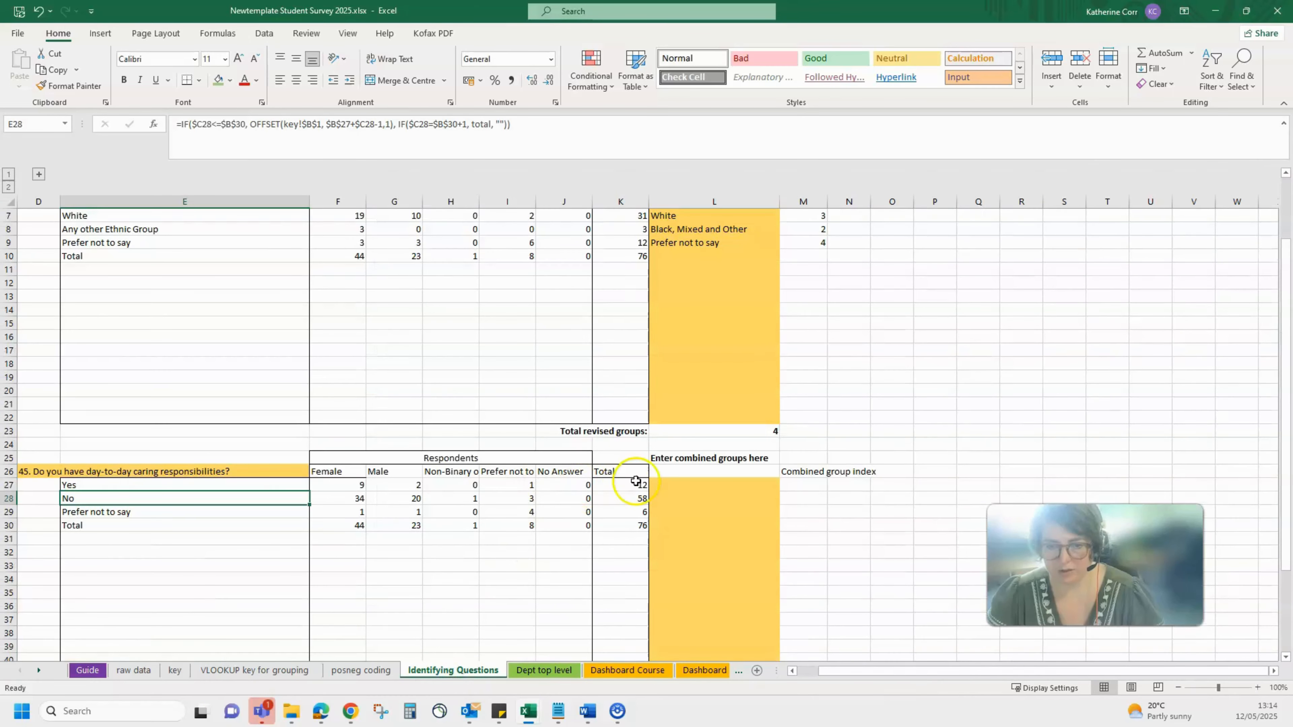
{"action": "left_click", "coordinate": [640, 484]}
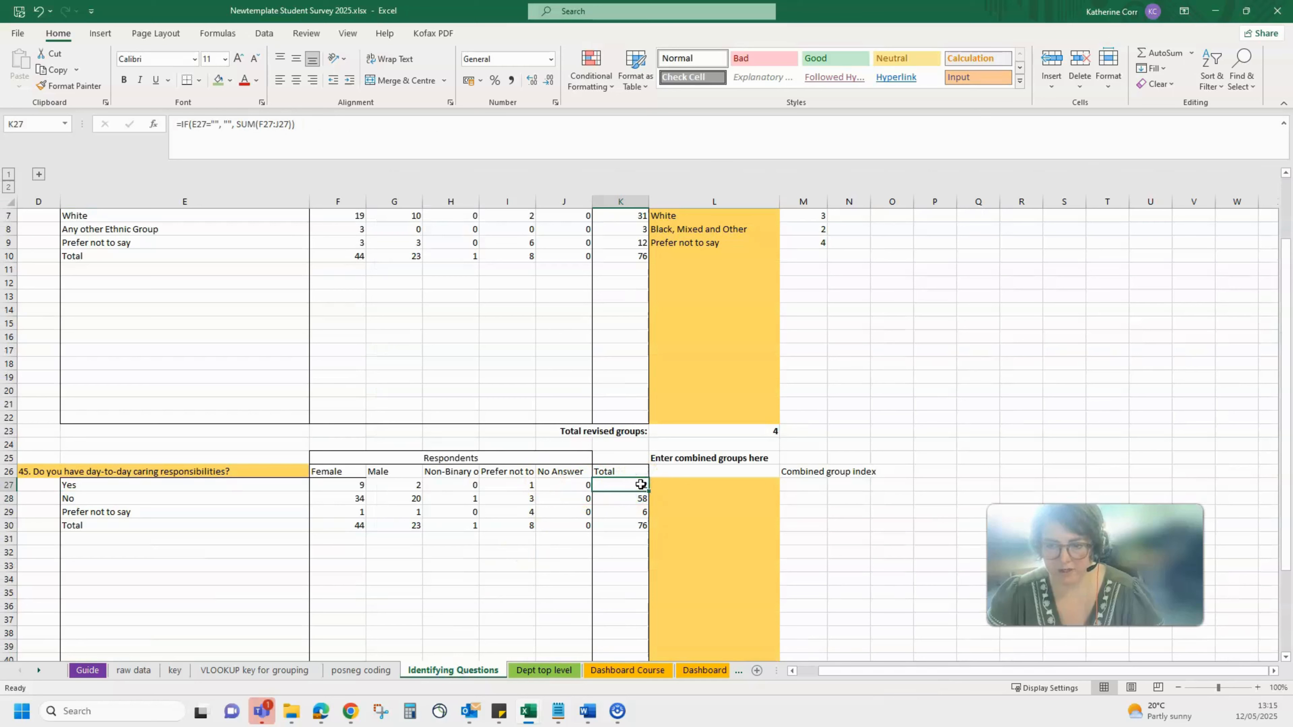
Step: Inspect the No, Prefer not to say and overall totals in the caring responsibilities breakdown
{"action": "left_click", "coordinate": [639, 499]}
{"action": "left_click", "coordinate": [634, 512]}
{"action": "left_click", "coordinate": [630, 525]}
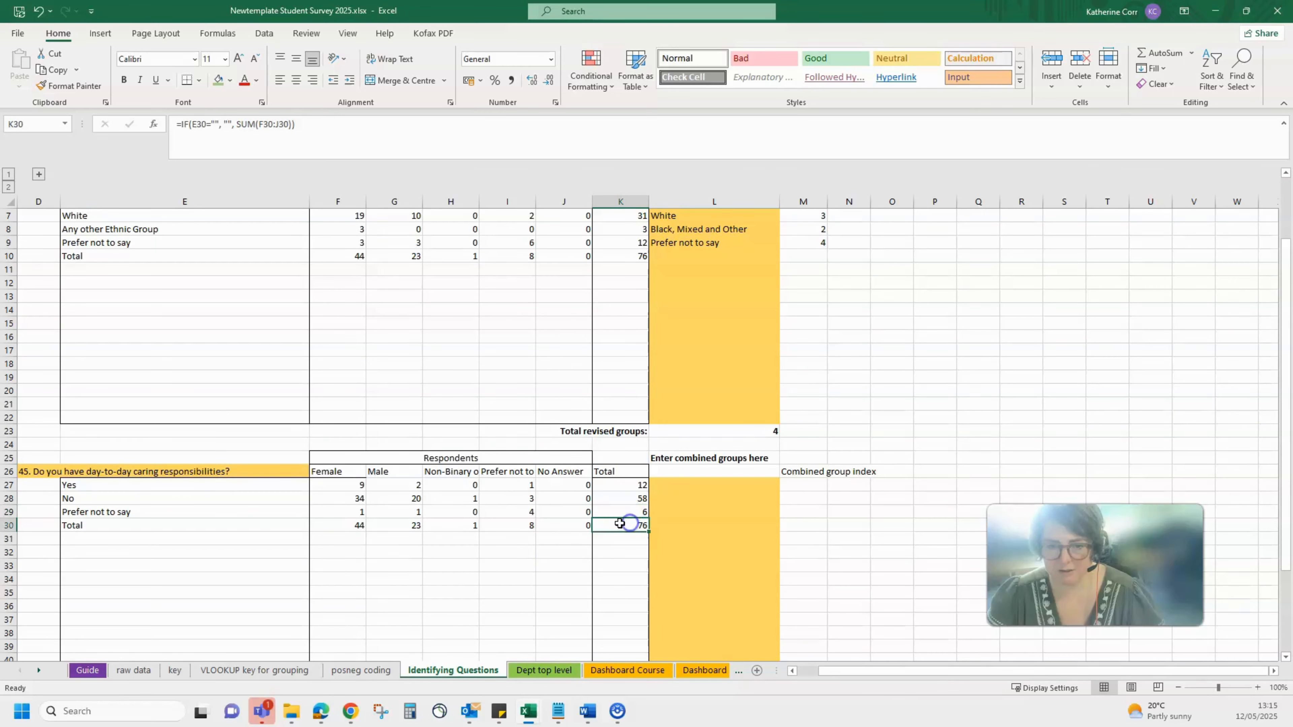
Step: Clear question 45 from the second identifying question and browse the list of available questions without choosing one
{"action": "left_click", "coordinate": [191, 471]}
{"action": "key", "text": "BackSpace"}
{"action": "key", "text": "Return"}
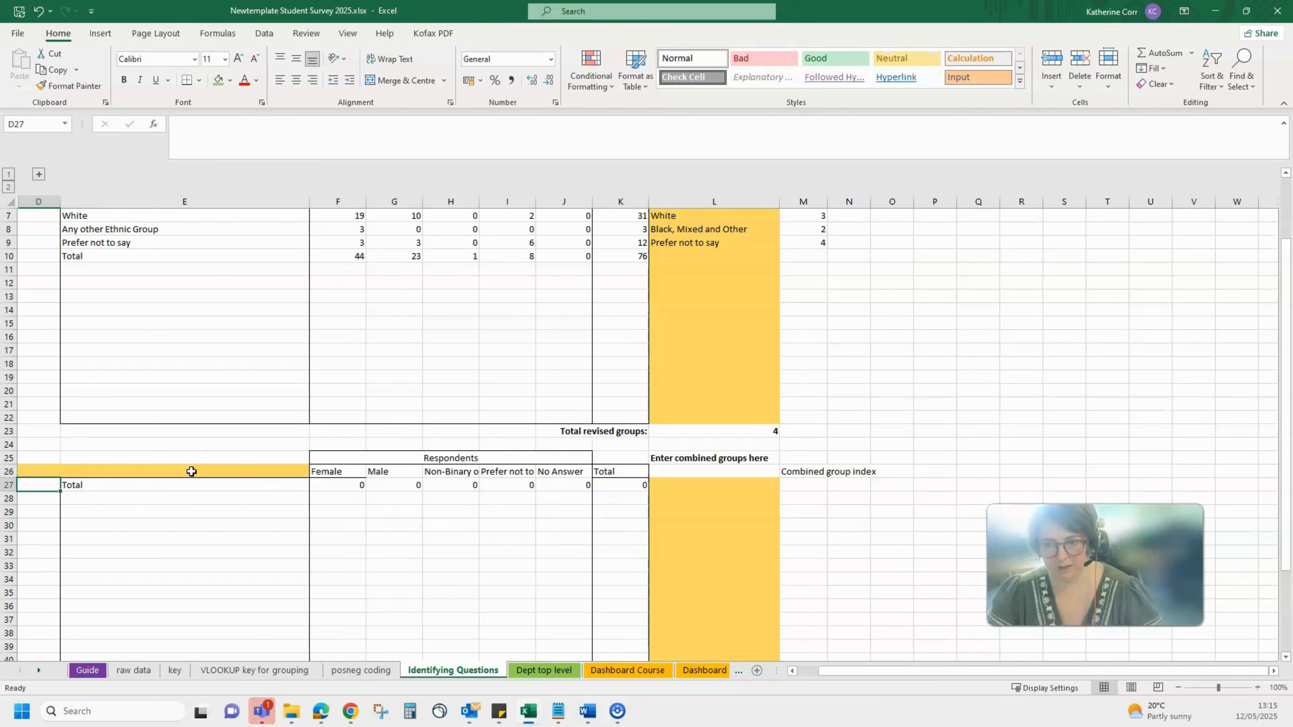
{"action": "left_click", "coordinate": [293, 471]}
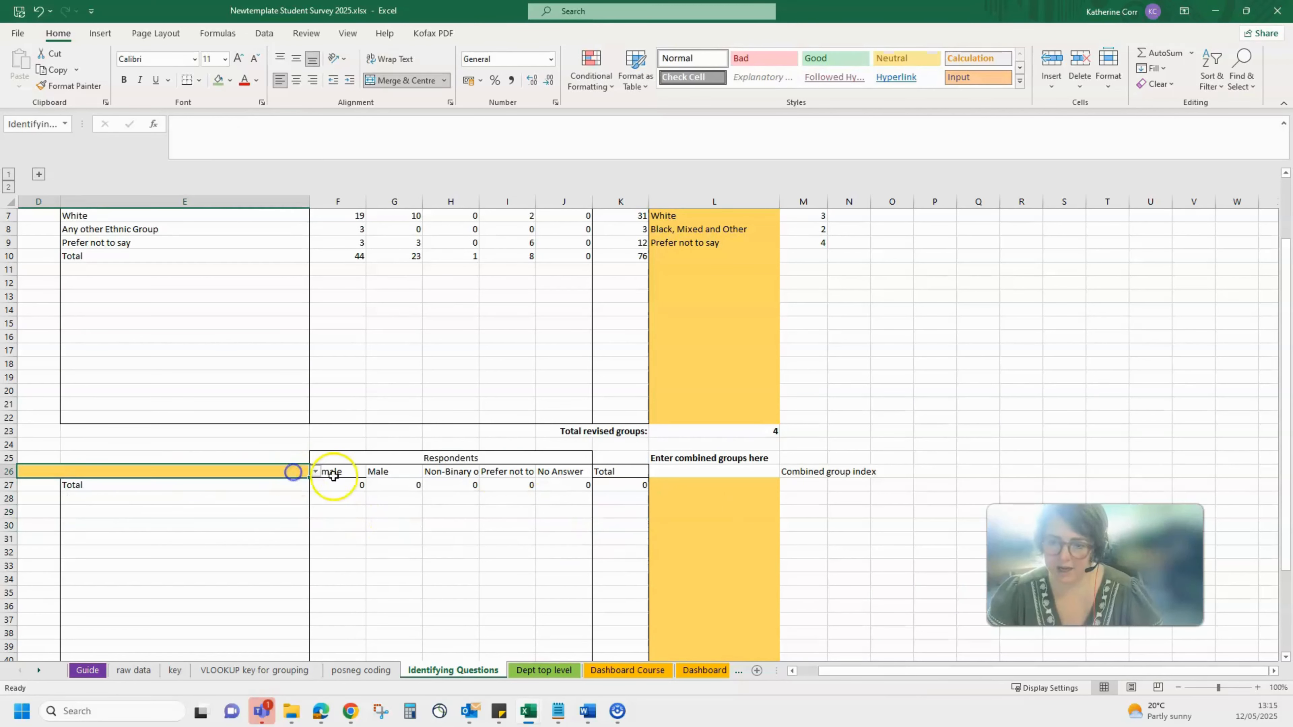
{"action": "left_click", "coordinate": [317, 472]}
{"action": "left_click_drag", "start_coordinate": [312, 496], "coordinate": [316, 550]}
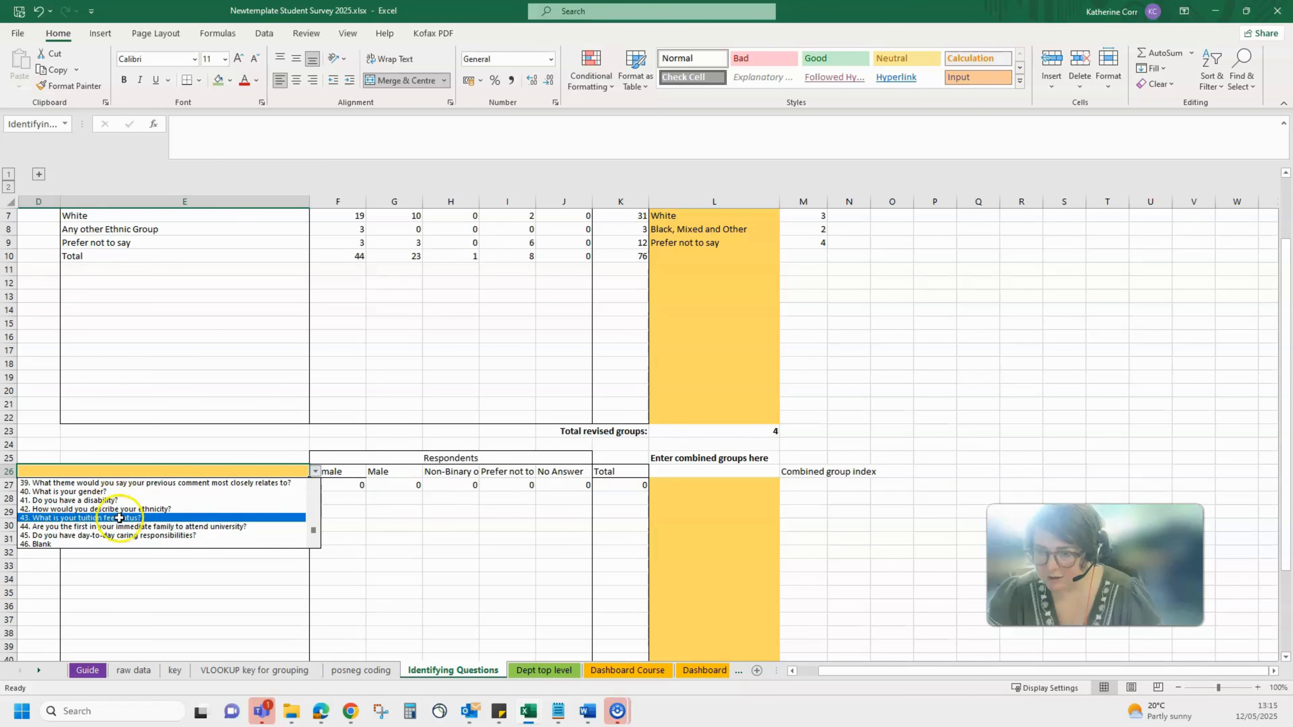
{"action": "left_click", "coordinate": [316, 493]}
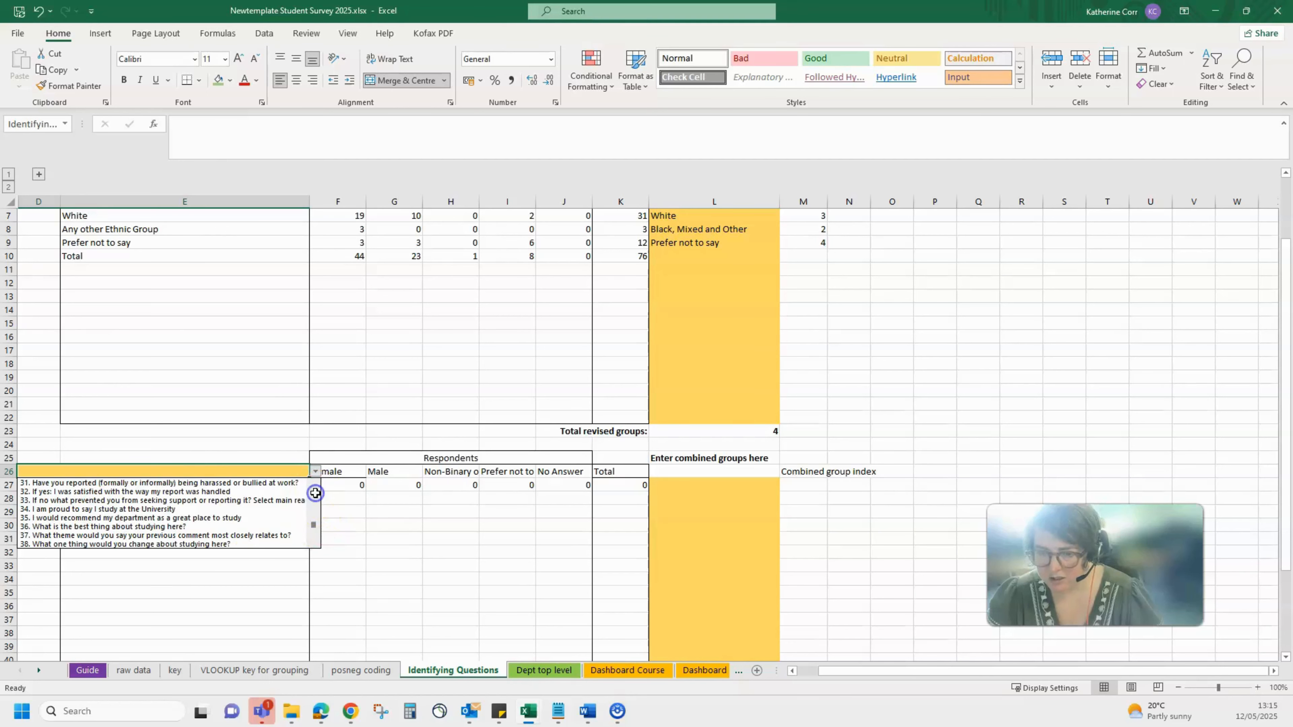
{"action": "left_click", "coordinate": [237, 591]}
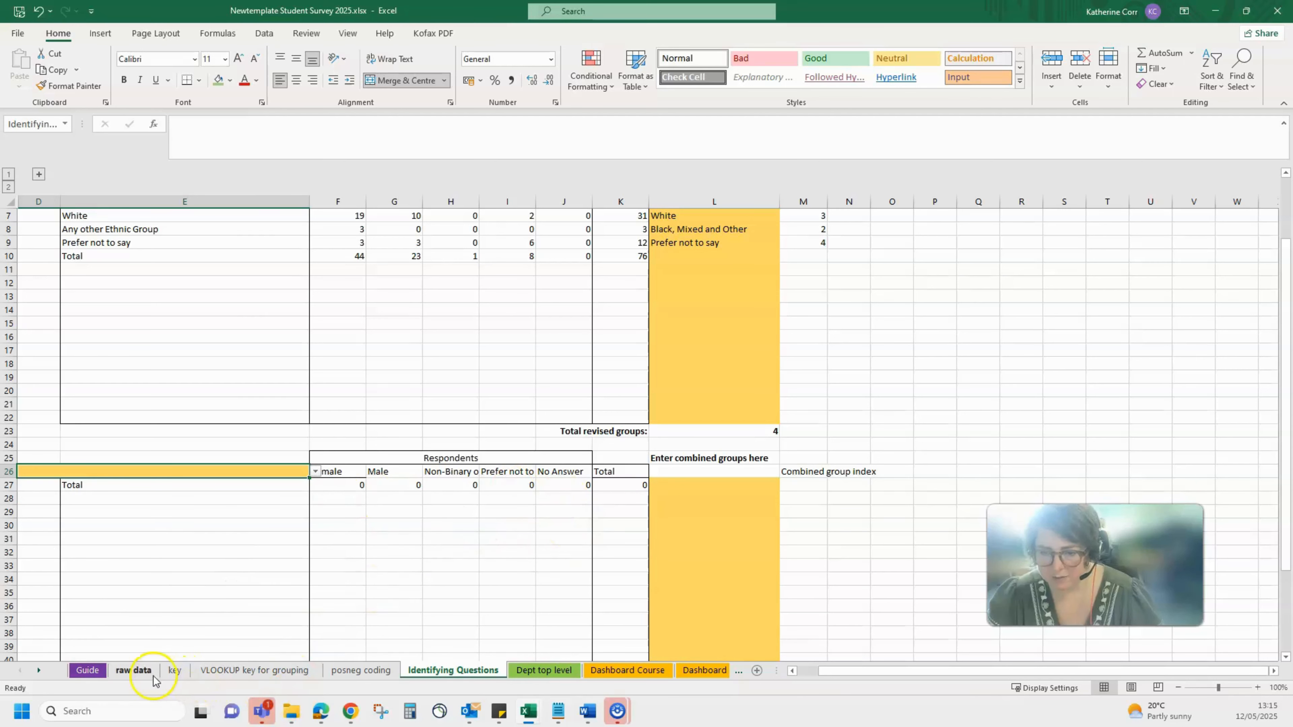
Step: Unhide all hidden rows on the Dashboard Gender sheet, including the category filter row
{"action": "left_click", "coordinate": [629, 670]}
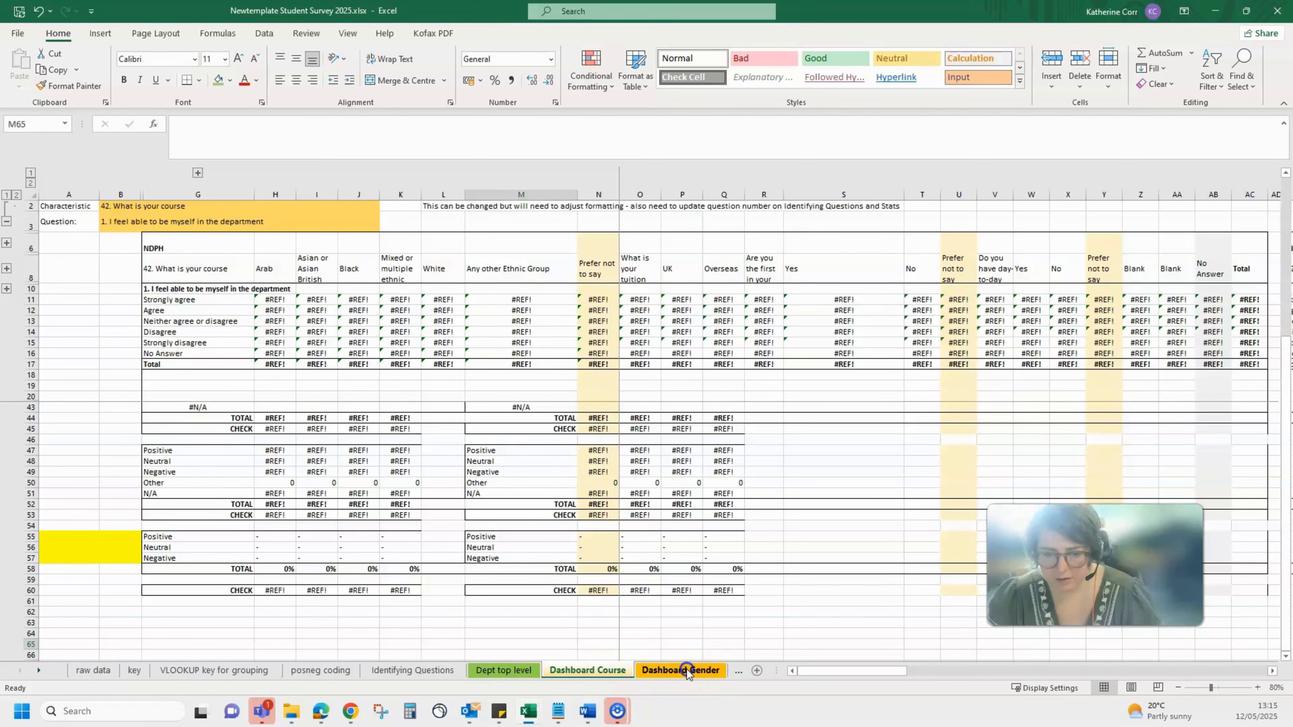
{"action": "left_click", "coordinate": [680, 671]}
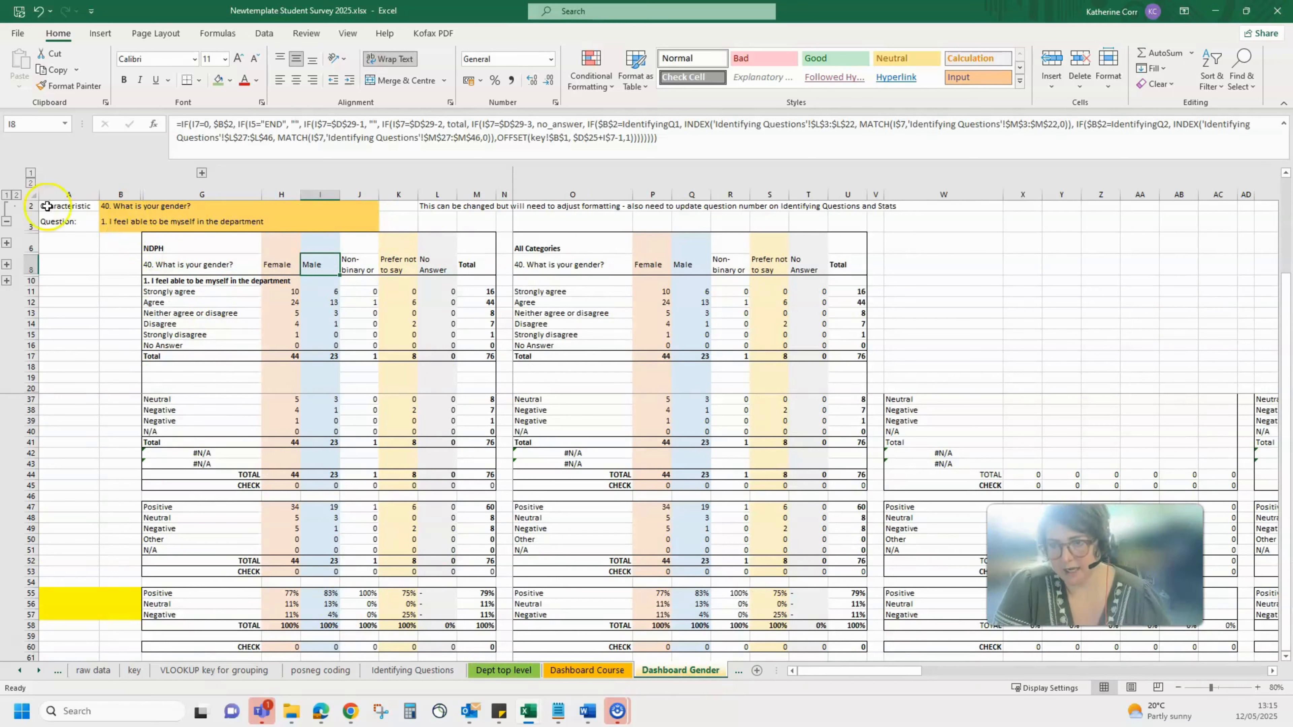
{"action": "right_click", "coordinate": [30, 206]}
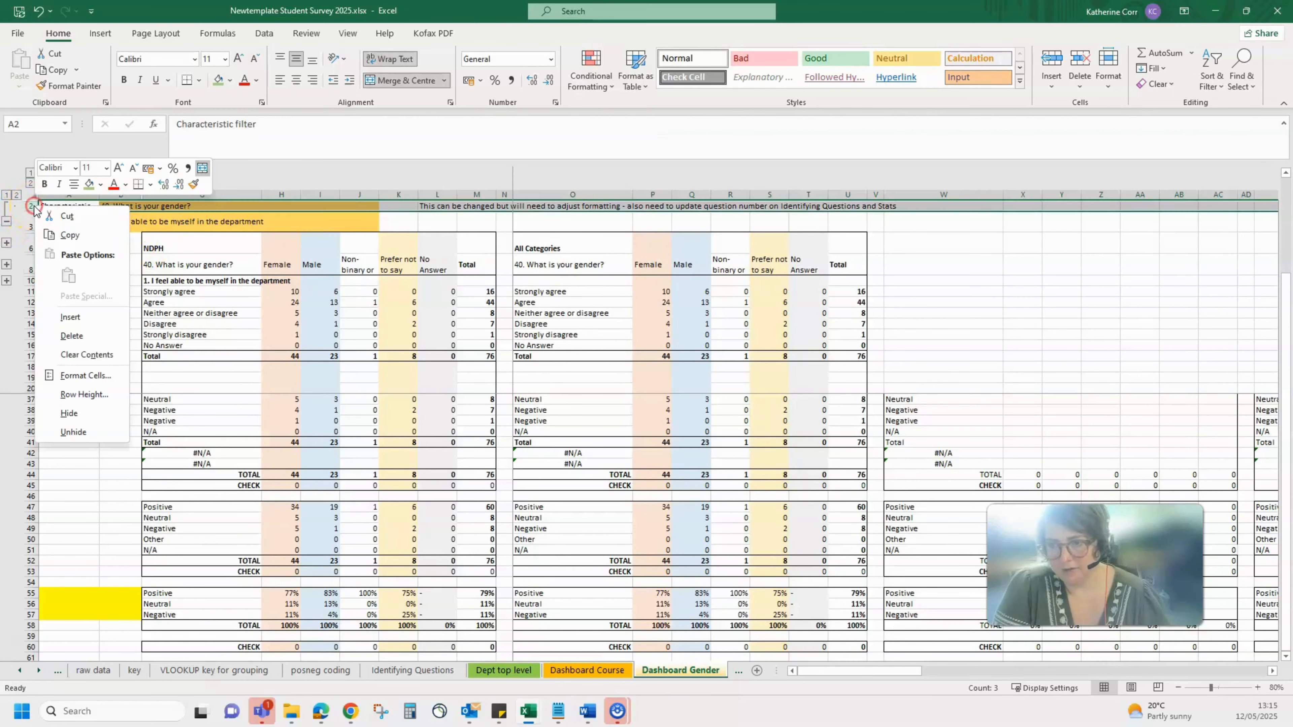
{"action": "left_click", "coordinate": [81, 430]}
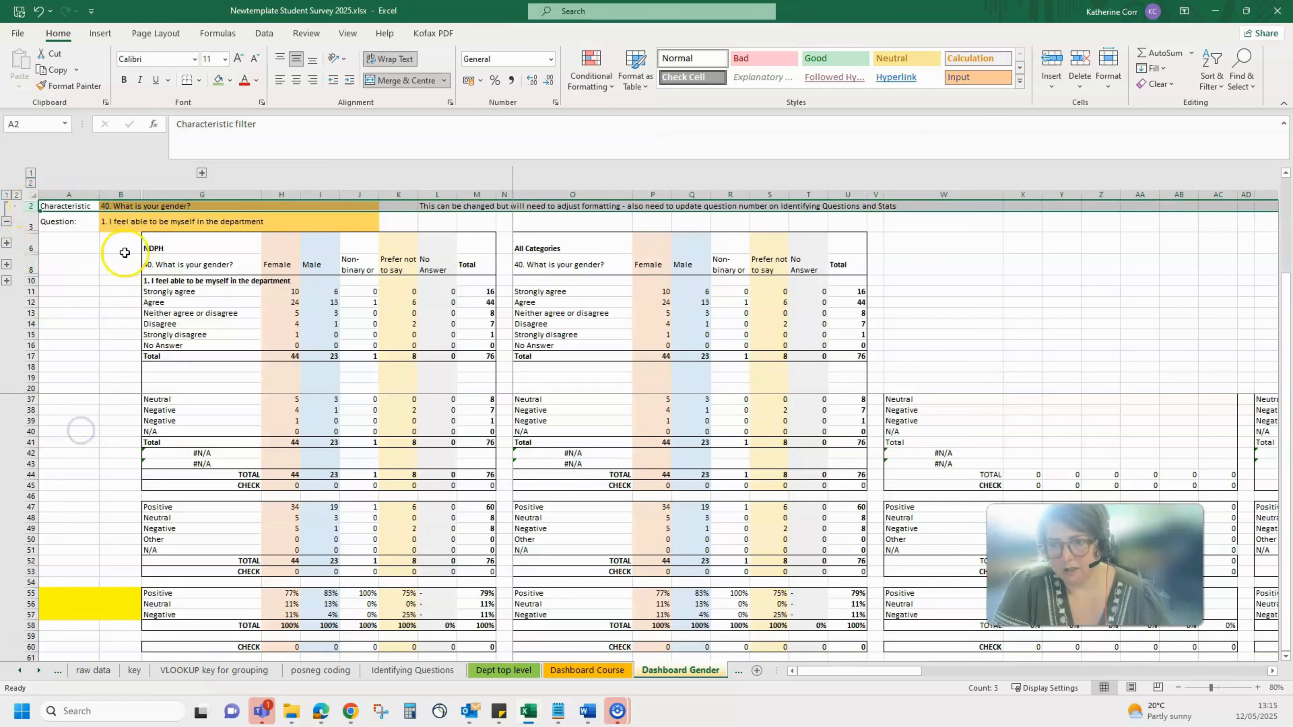
{"action": "left_click", "coordinate": [32, 195]}
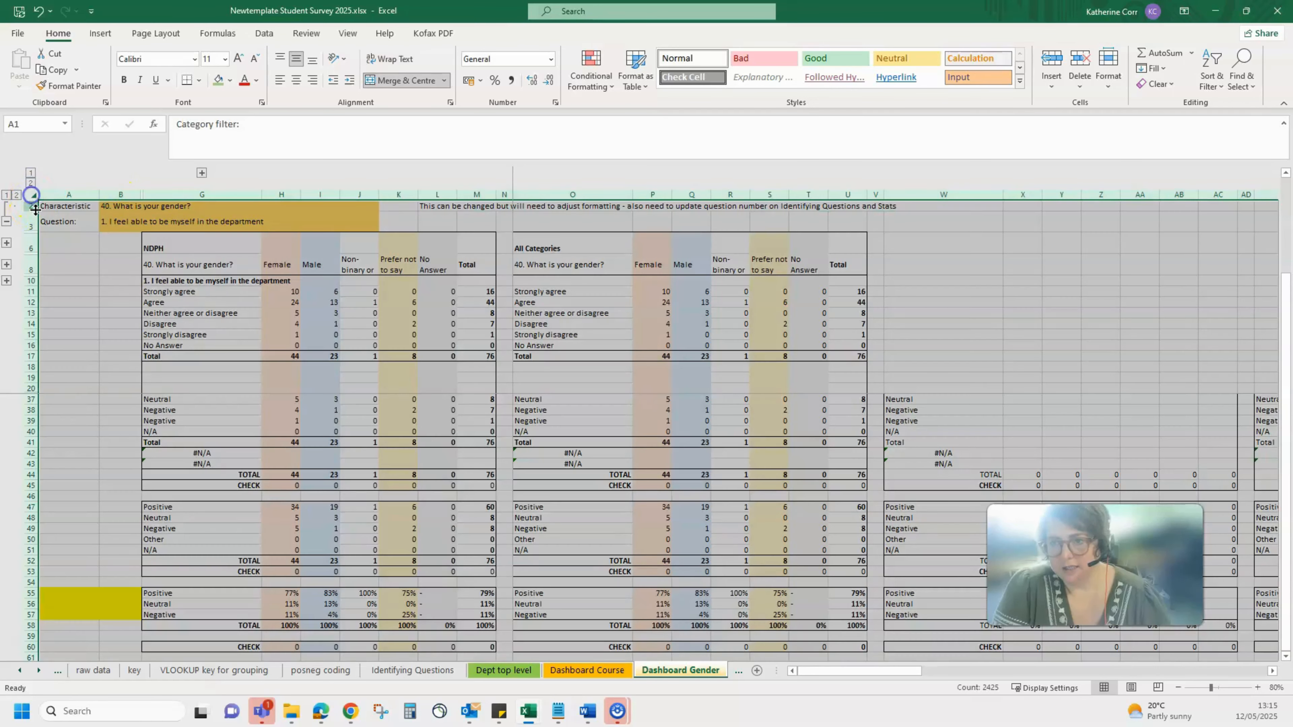
{"action": "right_click", "coordinate": [27, 208]}
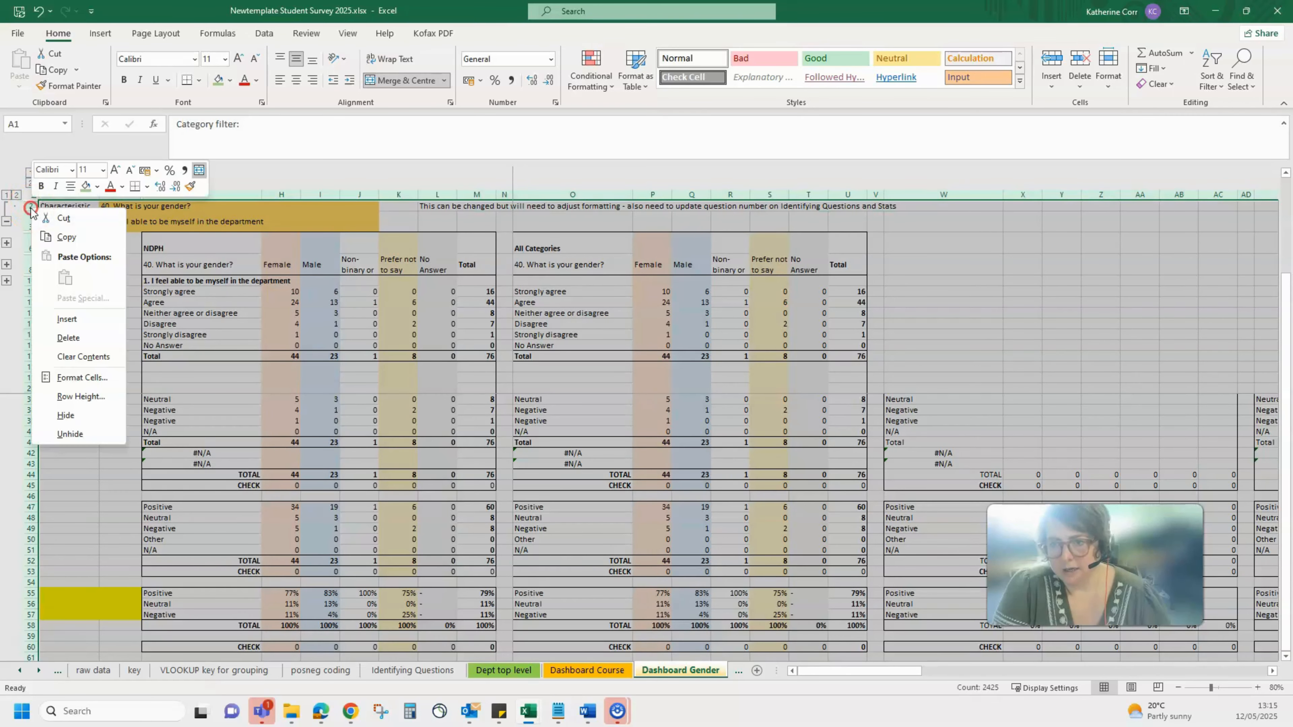
{"action": "left_click", "coordinate": [90, 431]}
Step: Inspect the category filter and characteristic settings above the gender results table
{"action": "left_click", "coordinate": [125, 207]}
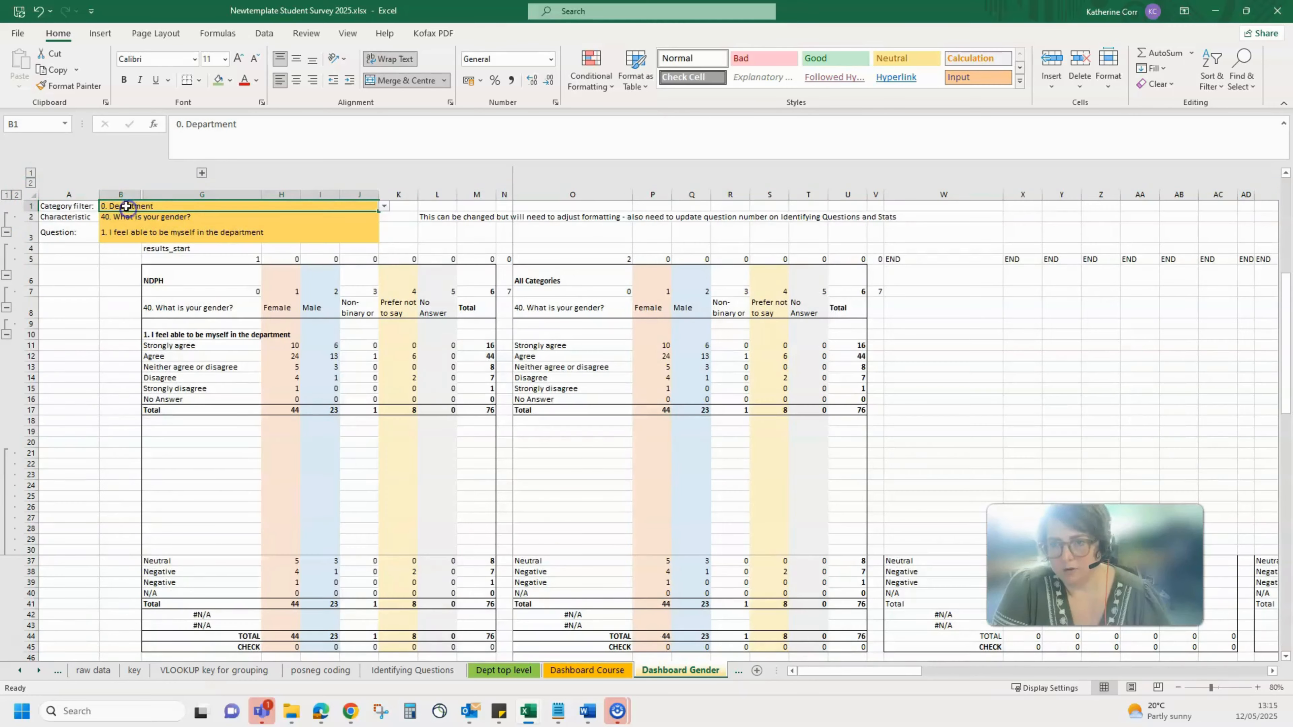
{"action": "left_click", "coordinate": [68, 206]}
{"action": "left_click", "coordinate": [68, 216]}
{"action": "left_click", "coordinate": [134, 216]}
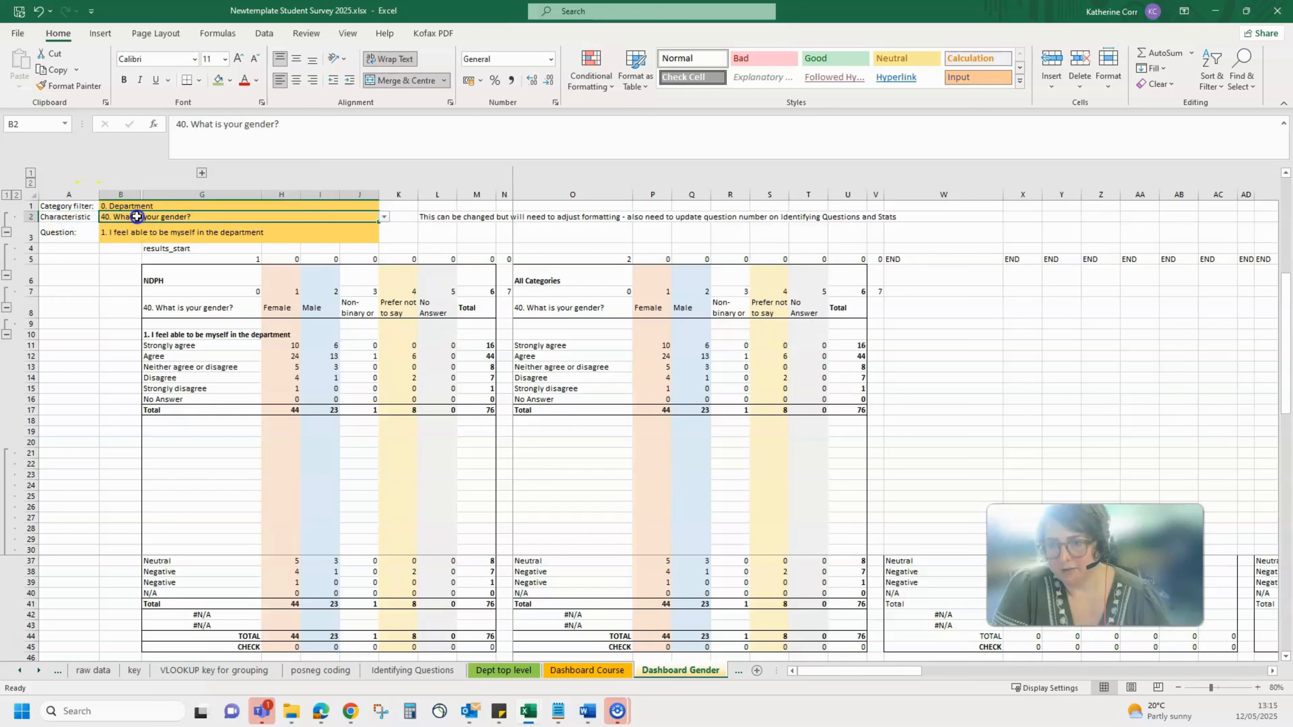
{"action": "left_click", "coordinate": [134, 206]}
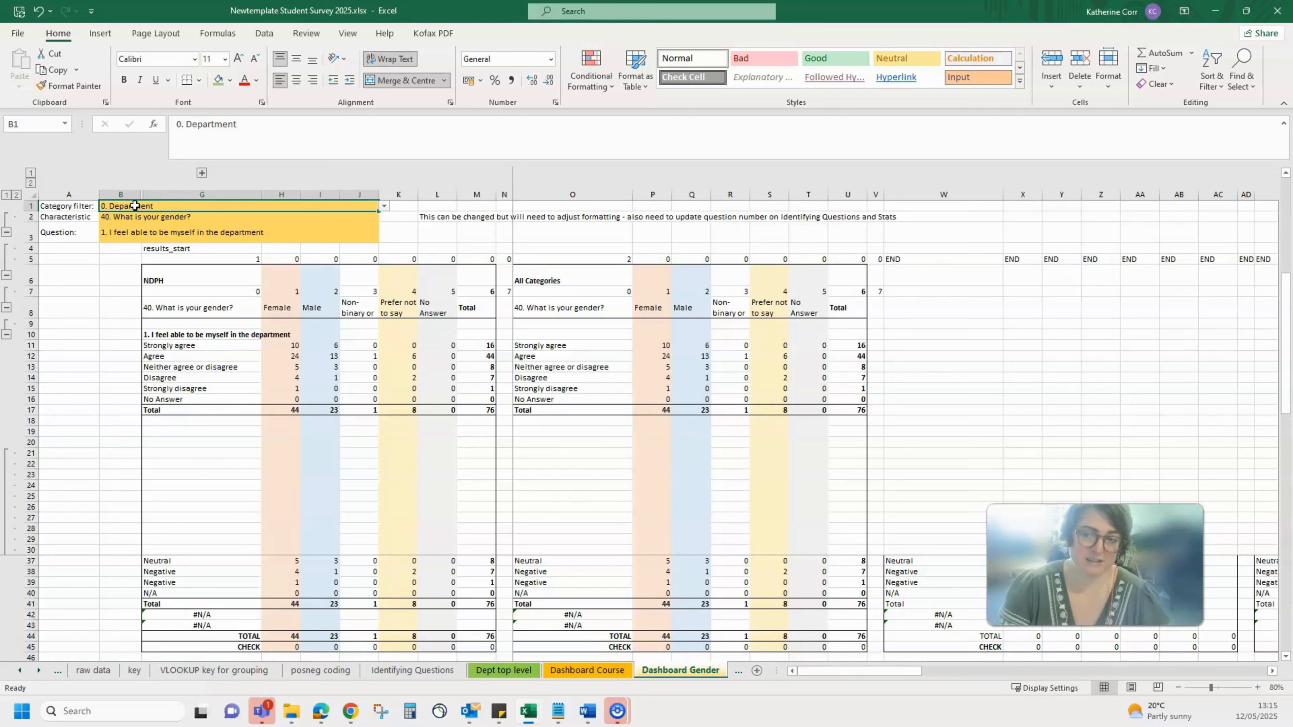
{"action": "left_click", "coordinate": [202, 173]}
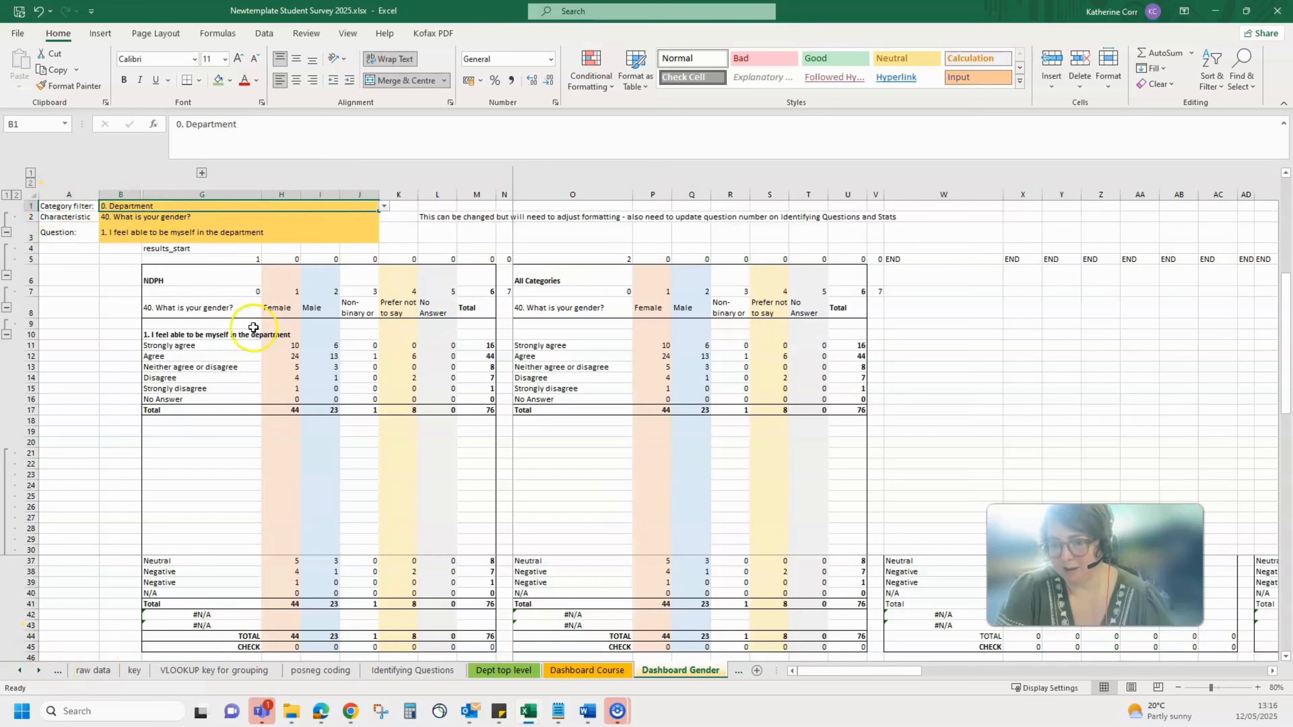
Step: Examine the NDPH and All Categories table titles and the formulas behind the gender column headers
{"action": "left_click", "coordinate": [158, 279]}
{"action": "left_click", "coordinate": [555, 280]}
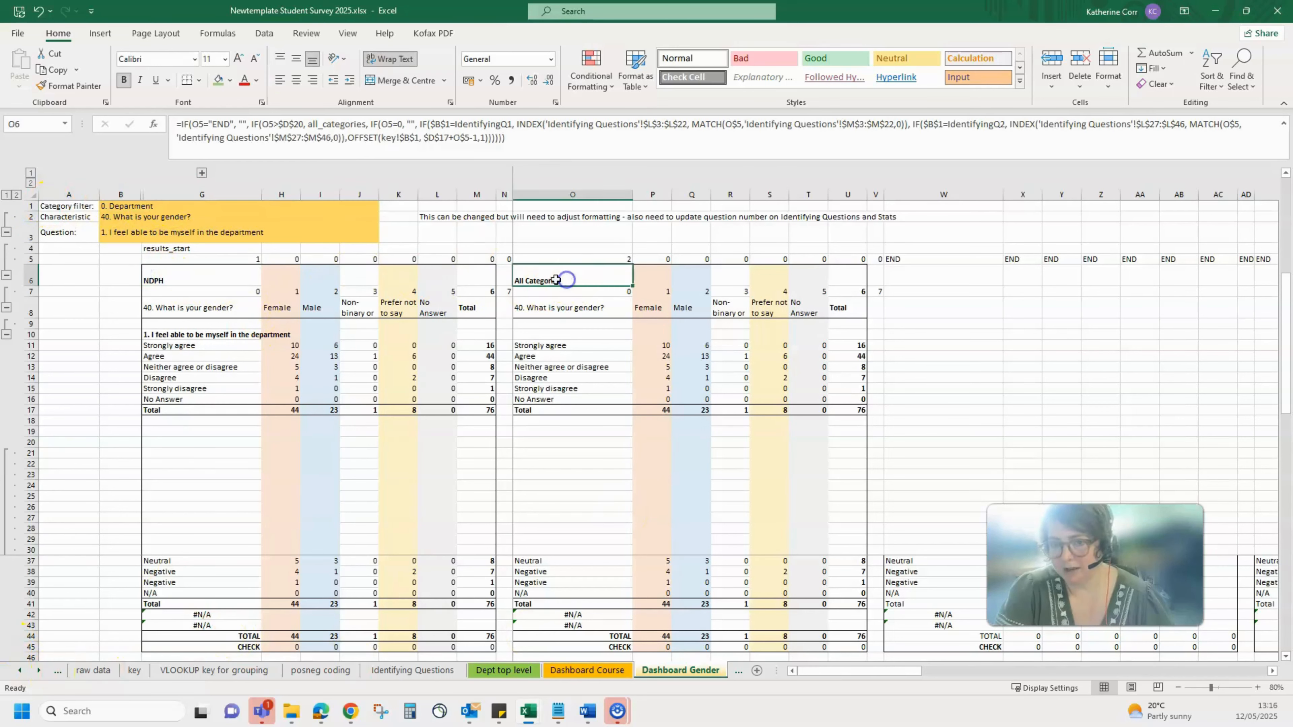
{"action": "left_click", "coordinate": [279, 307]}
{"action": "left_click", "coordinate": [317, 306]}
{"action": "left_click", "coordinate": [370, 308]}
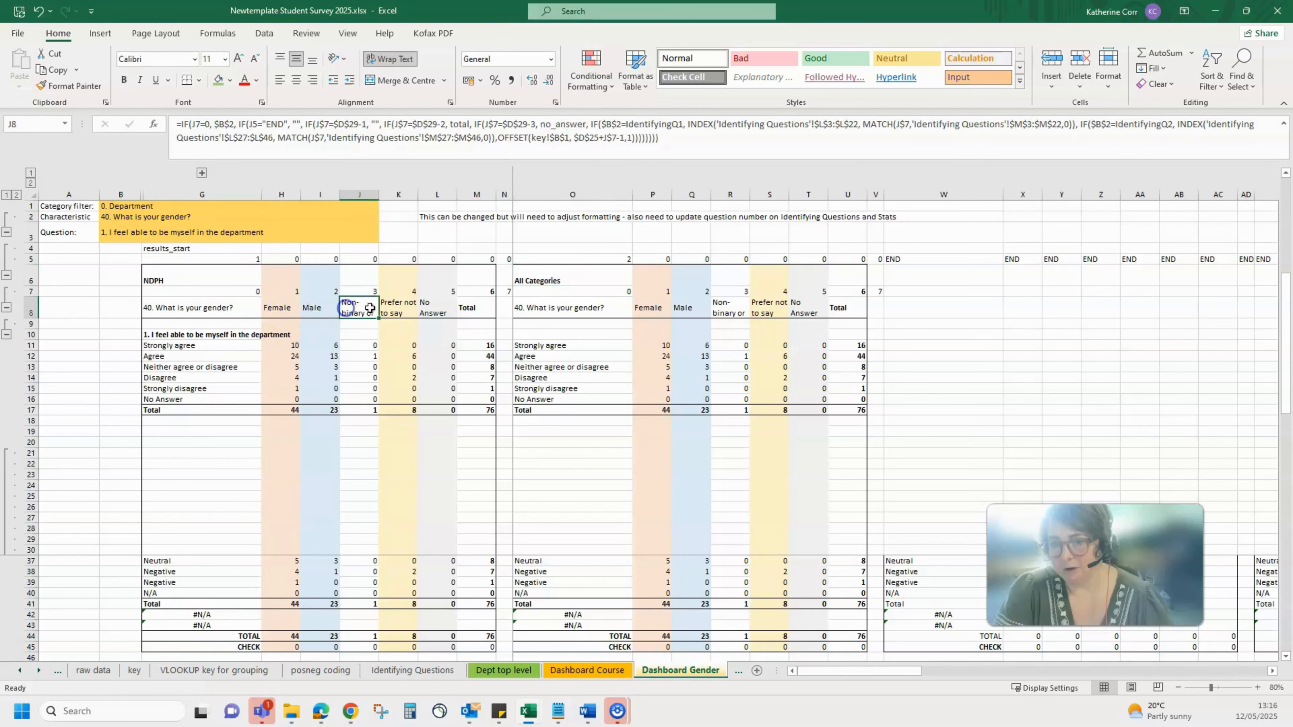
{"action": "left_click", "coordinate": [413, 307]}
{"action": "left_click", "coordinate": [425, 308]}
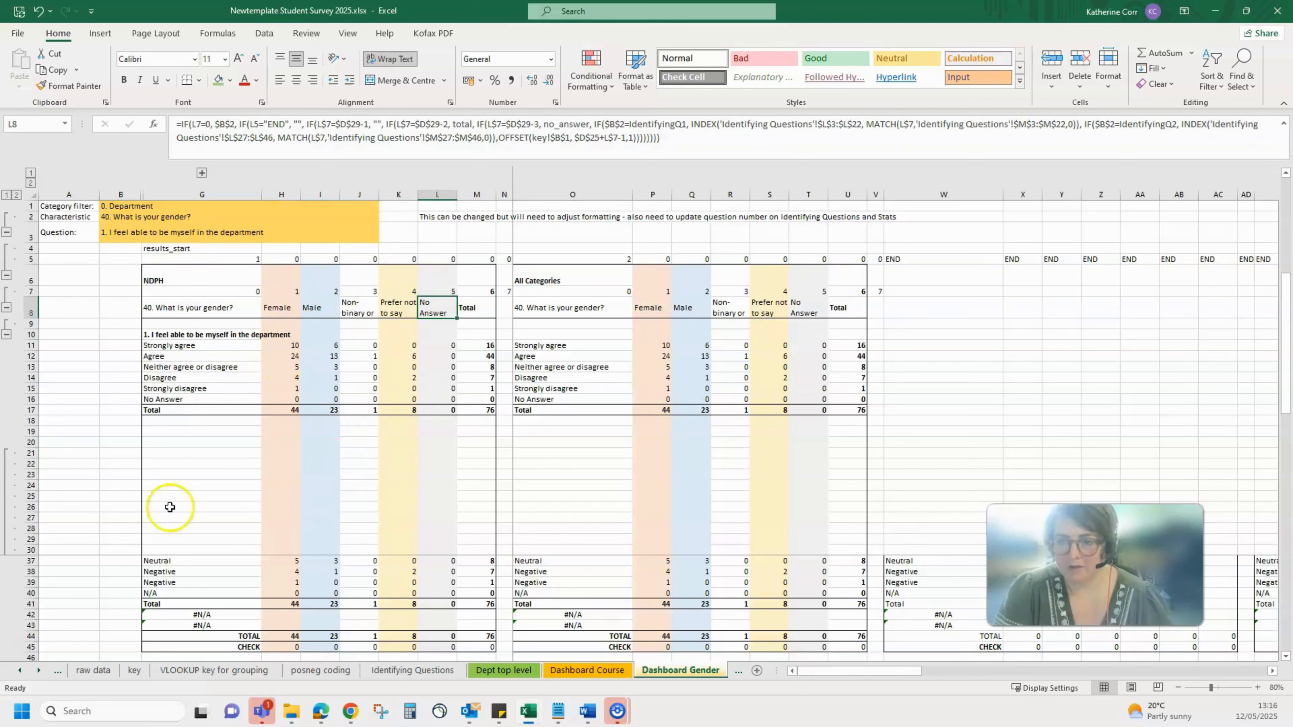
{"action": "scroll", "coordinate": [81, 499], "scroll_direction": "down", "scroll_amount": 2}
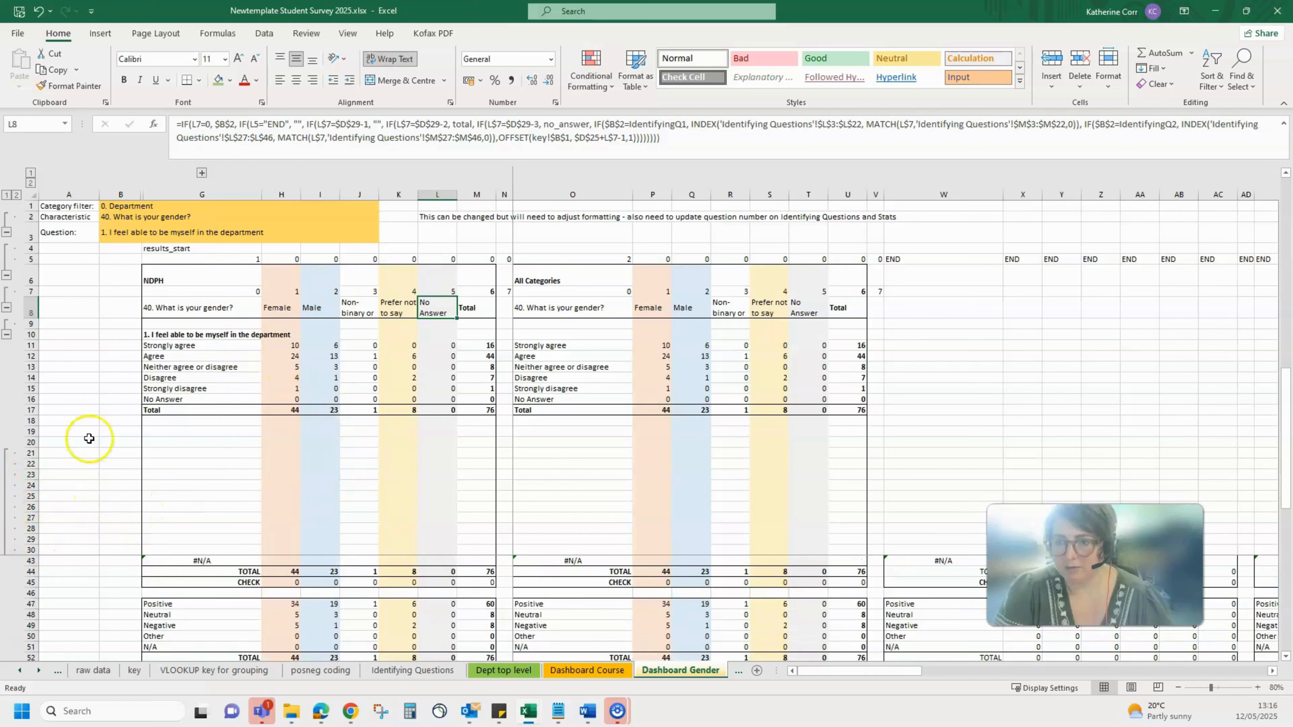
Step: Hide the category filter row and set the dashboard question to "2. I feel integrated into my department"
{"action": "right_click", "coordinate": [32, 204]}
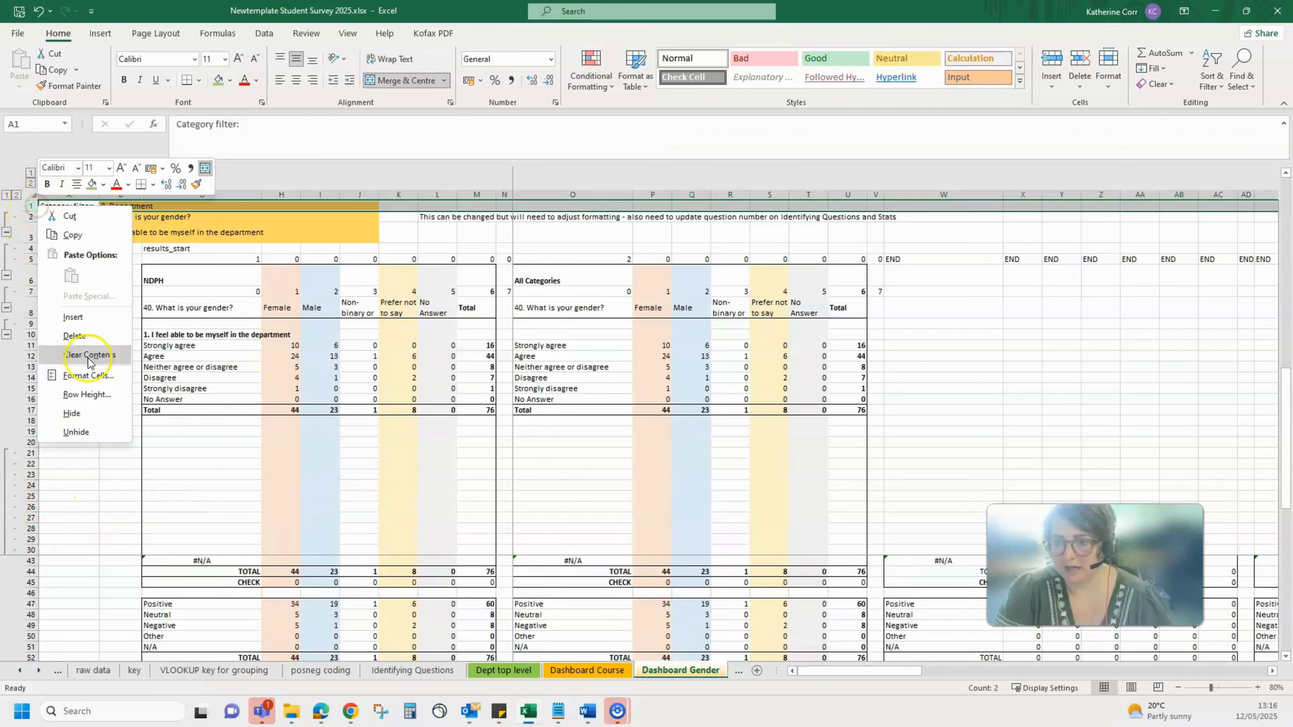
{"action": "left_click", "coordinate": [86, 413]}
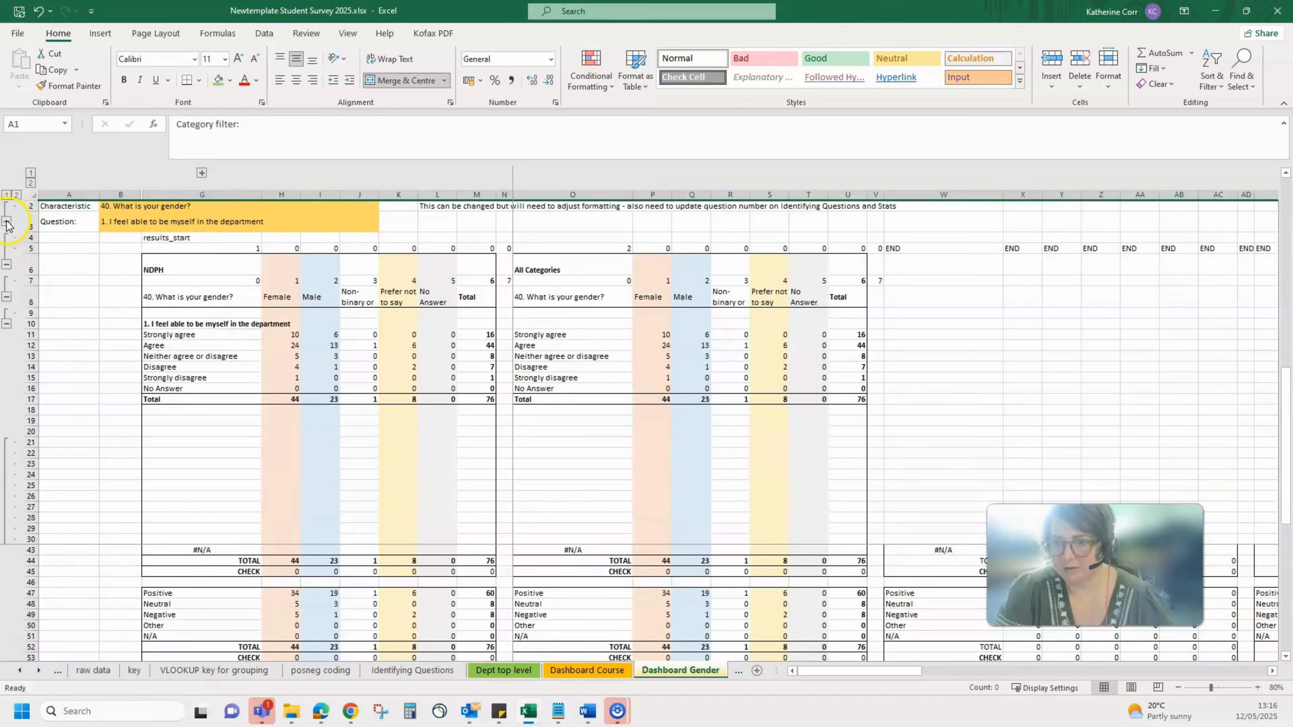
{"action": "left_click", "coordinate": [169, 223]}
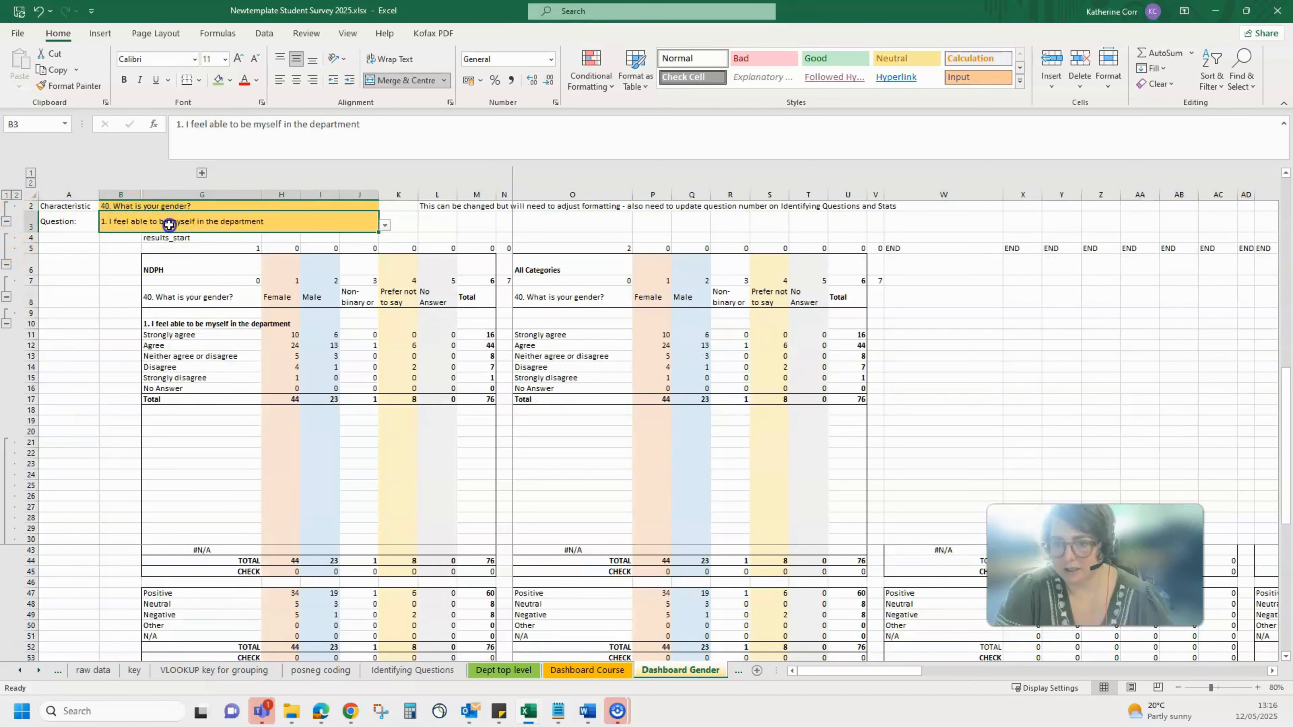
{"action": "left_click", "coordinate": [384, 224]}
{"action": "left_click", "coordinate": [190, 243]}
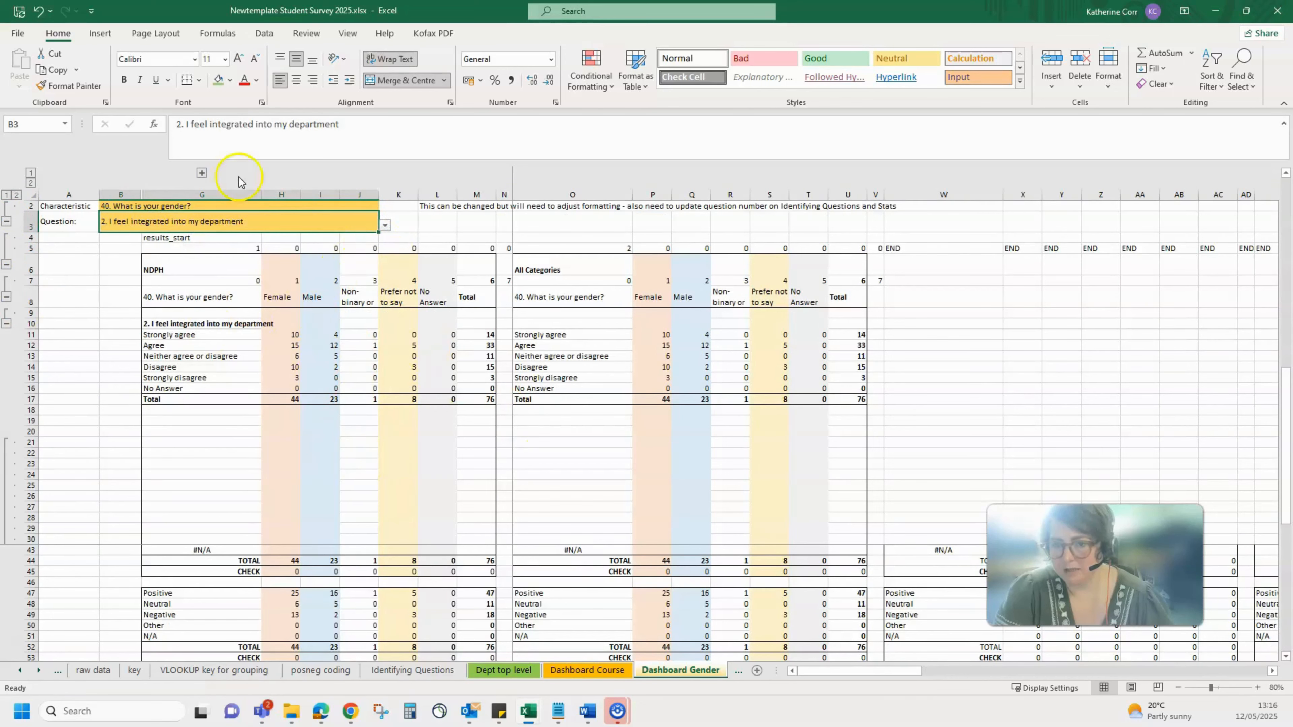
Step: Inspect the non-binary count formulas for the "Neither agree or disagree" and "Disagree" answers
{"action": "left_click", "coordinate": [353, 355]}
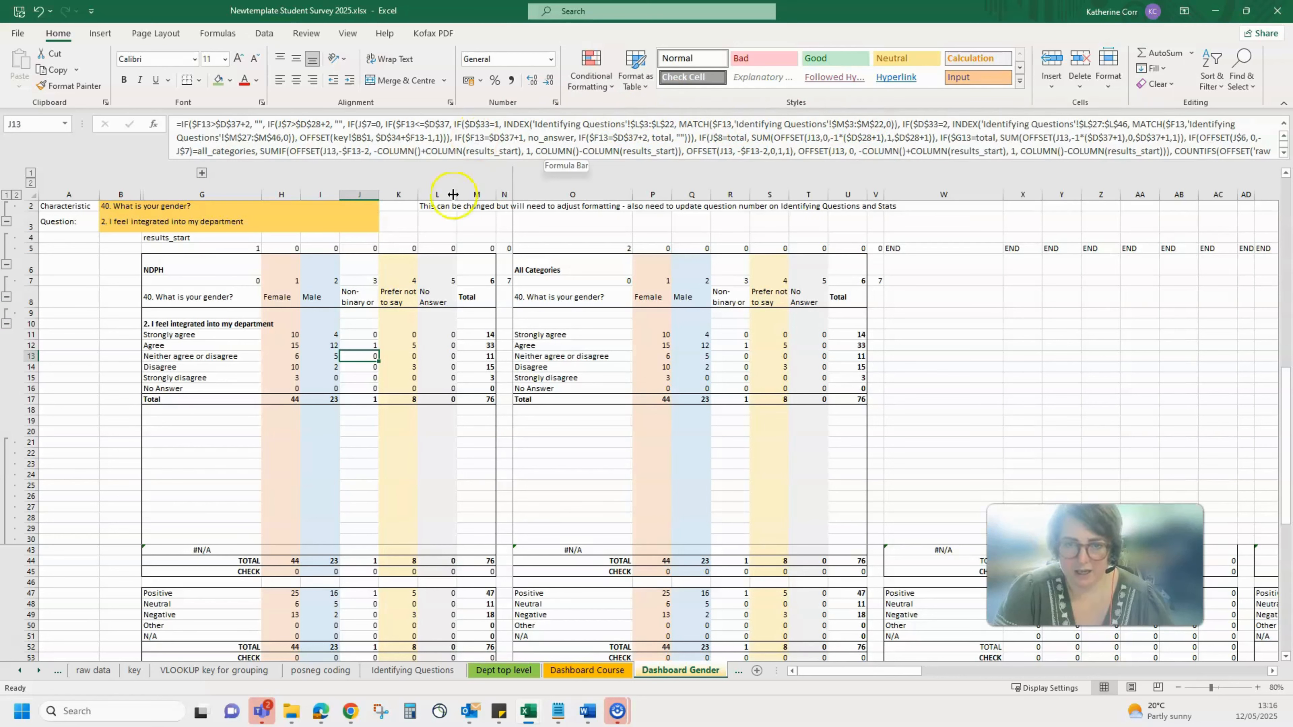
{"action": "key", "text": "Down"}
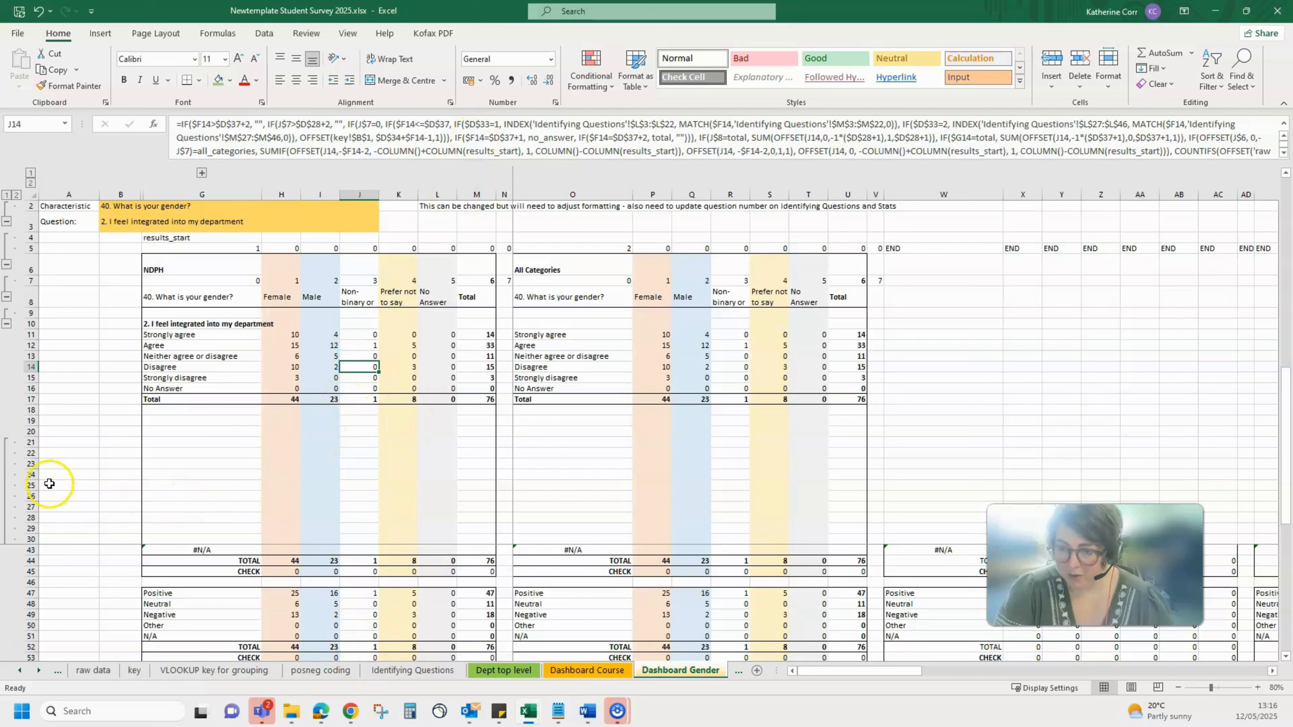
Step: Unfreeze the panes on Dashboard Gender and collapse the group of spare answer rows 21 to 30
{"action": "scroll", "coordinate": [49, 484], "scroll_direction": "down", "scroll_amount": 5}
{"action": "scroll", "coordinate": [97, 476], "scroll_direction": "up", "scroll_amount": 5}
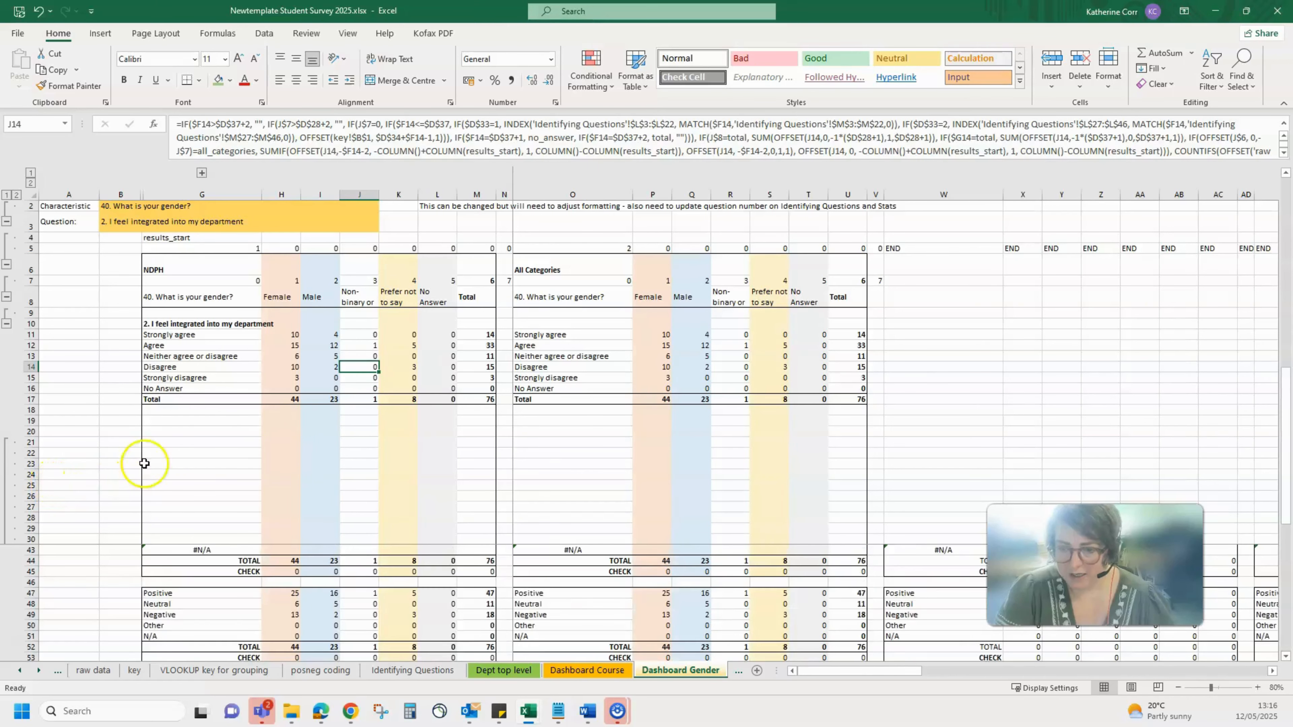
{"action": "scroll", "coordinate": [144, 463], "scroll_direction": "up", "scroll_amount": 4}
{"action": "left_click", "coordinate": [347, 33]}
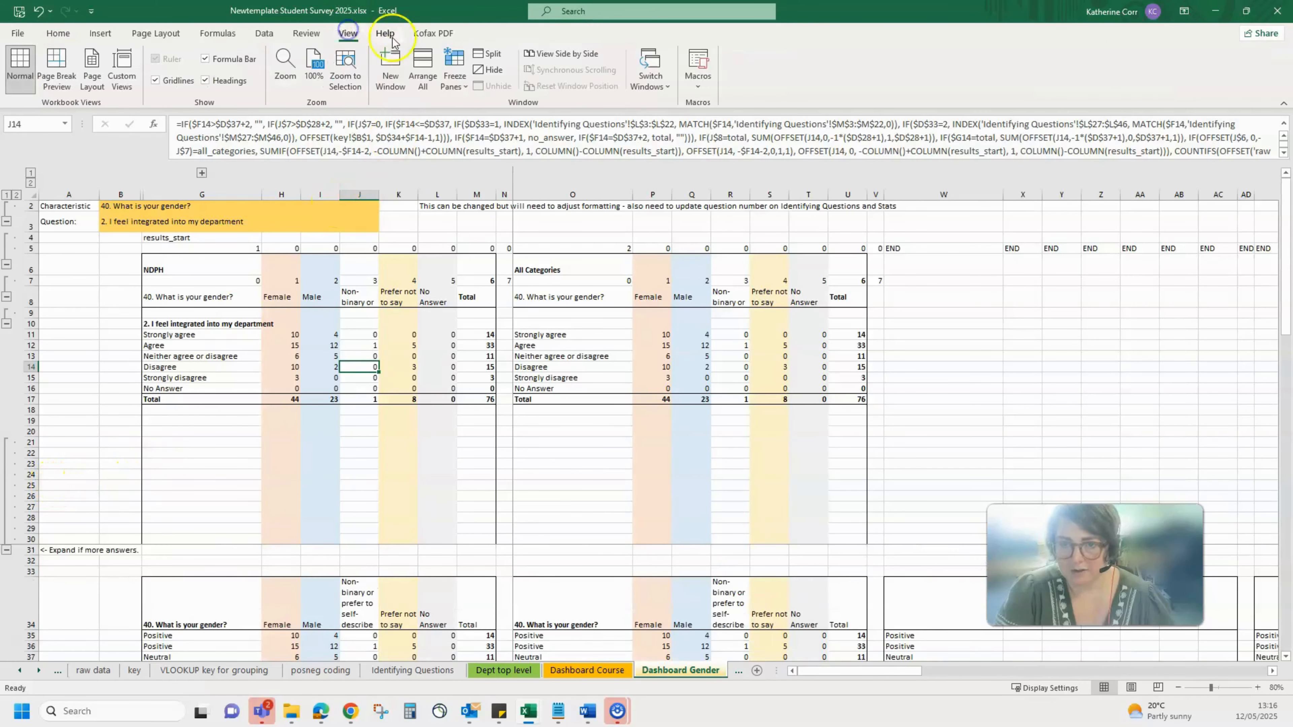
{"action": "left_click", "coordinate": [455, 72]}
{"action": "left_click", "coordinate": [481, 100]}
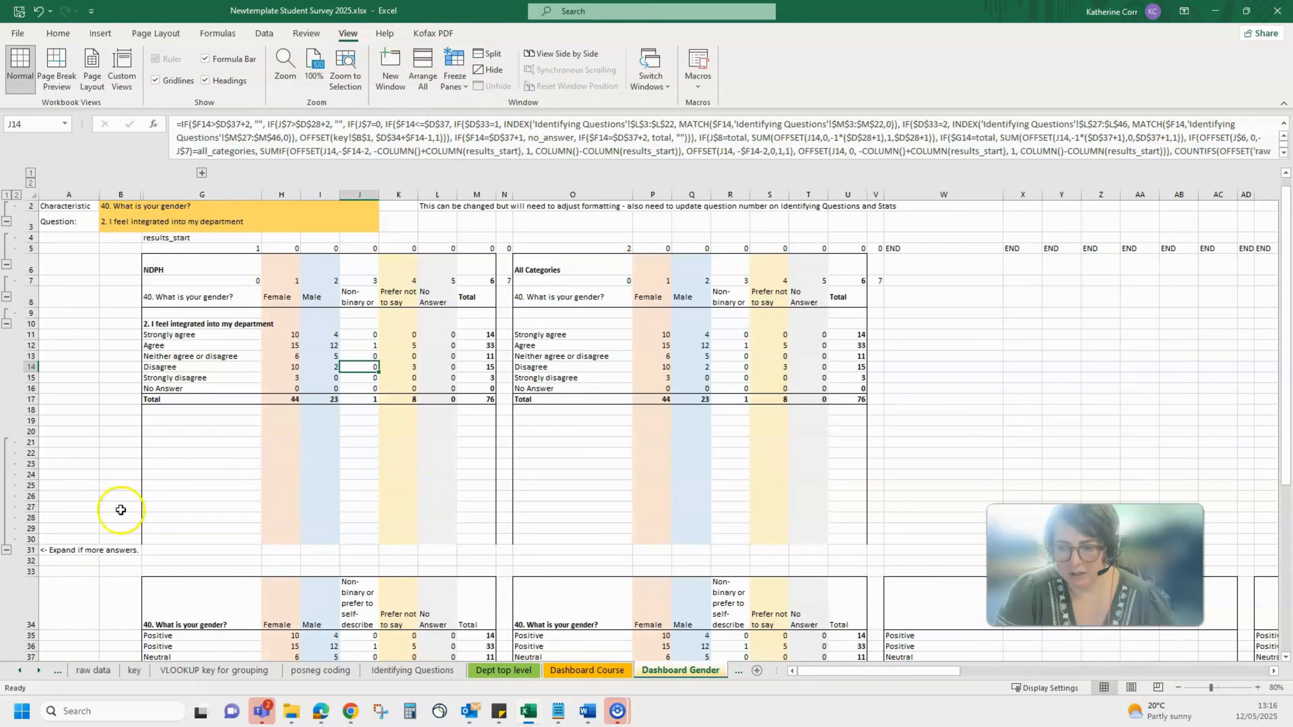
{"action": "left_click", "coordinate": [6, 549]}
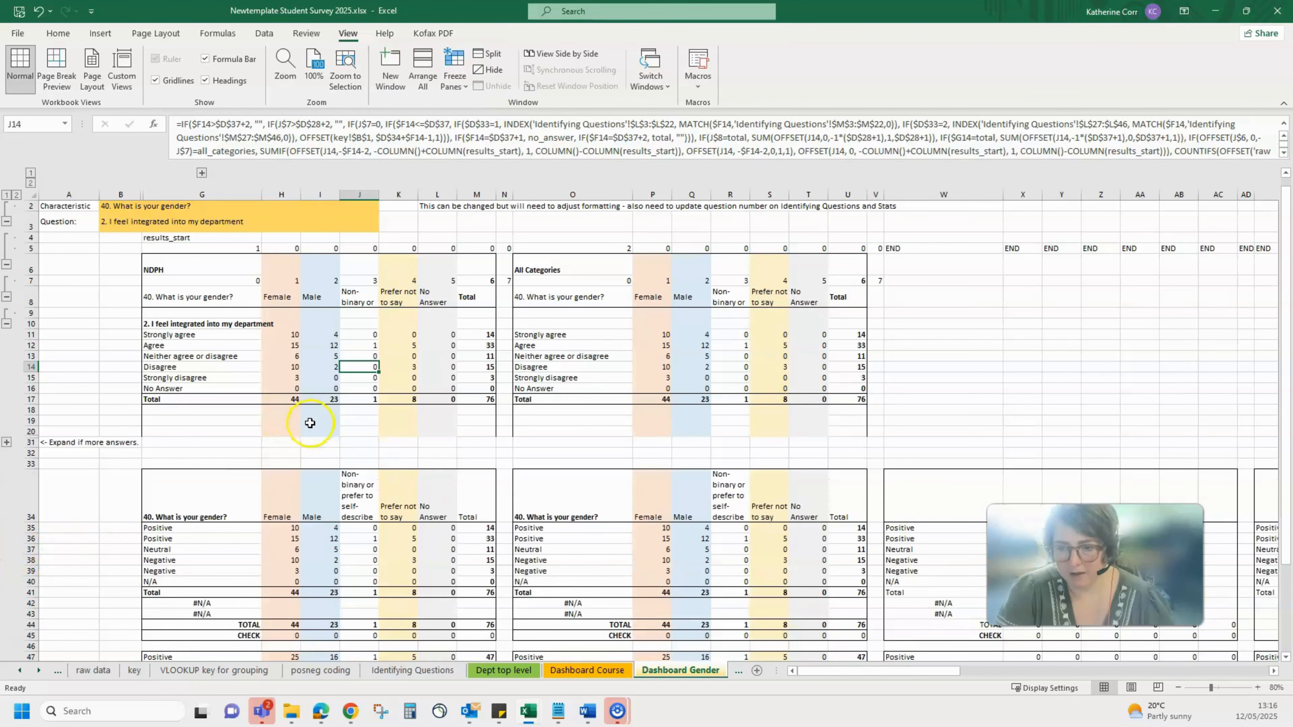
Step: Check how "Strongly agree" is recoded in the second table by inspecting its lookup formula and the posneg coding sheet
{"action": "scroll", "coordinate": [310, 422], "scroll_direction": "down", "scroll_amount": 3}
{"action": "scroll", "coordinate": [324, 428], "scroll_direction": "up", "scroll_amount": 3}
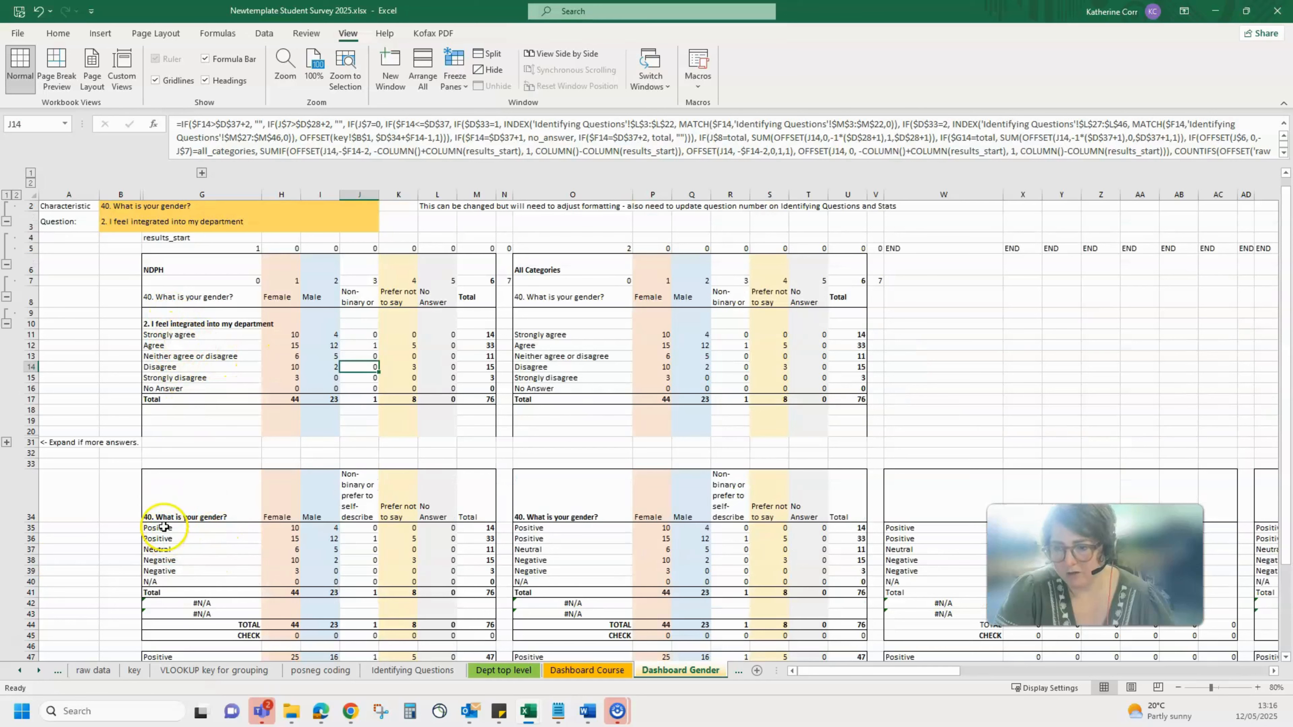
{"action": "left_click", "coordinate": [171, 340]}
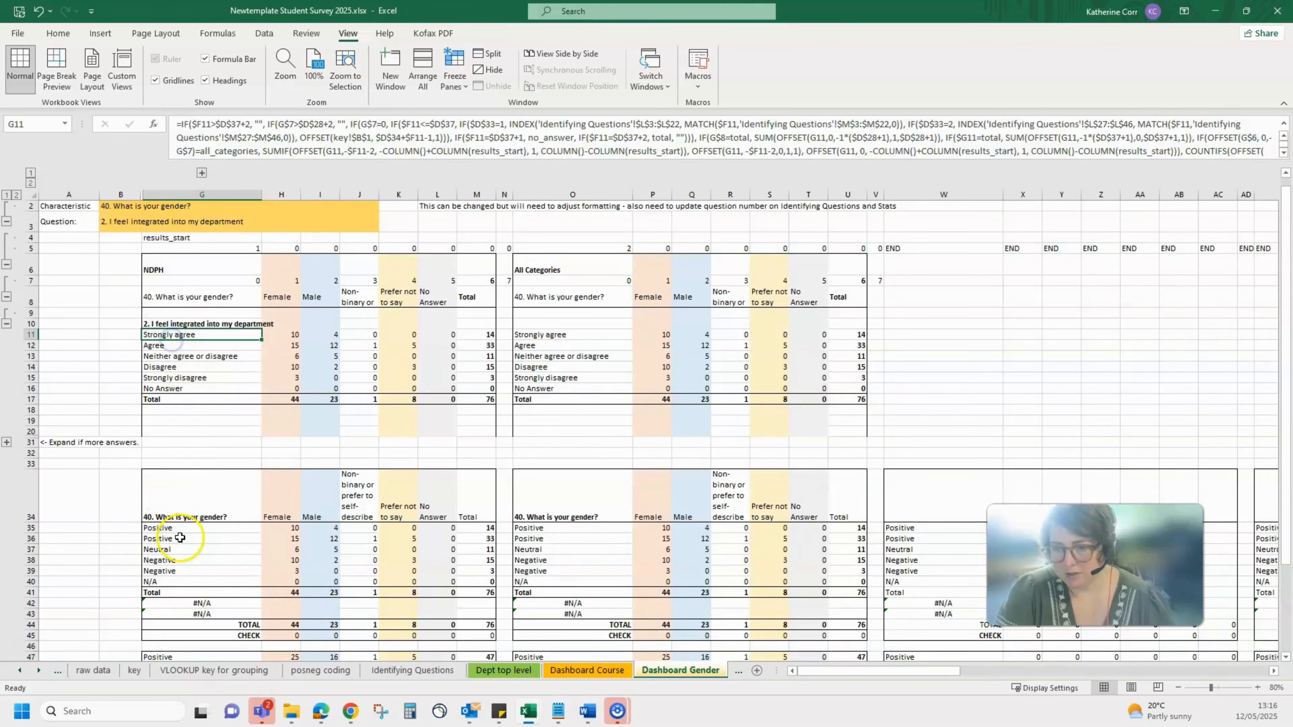
{"action": "left_click", "coordinate": [174, 527]}
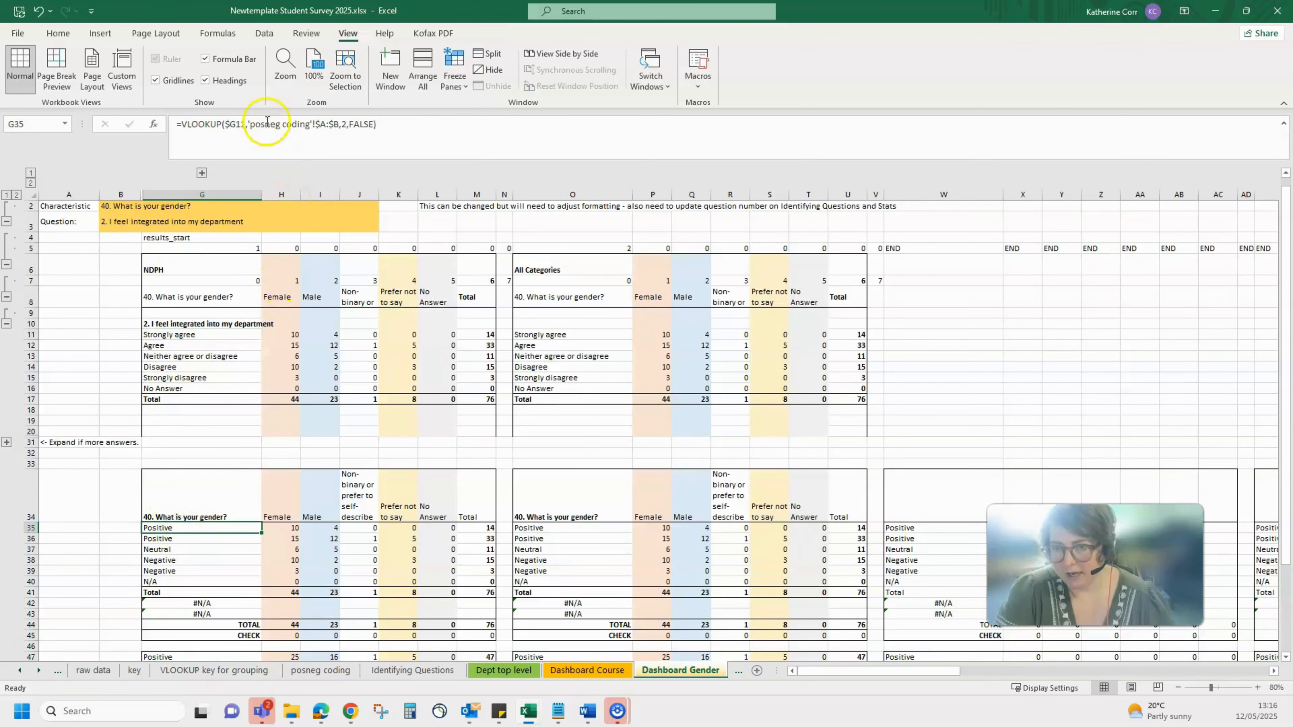
{"action": "left_click", "coordinate": [322, 670]}
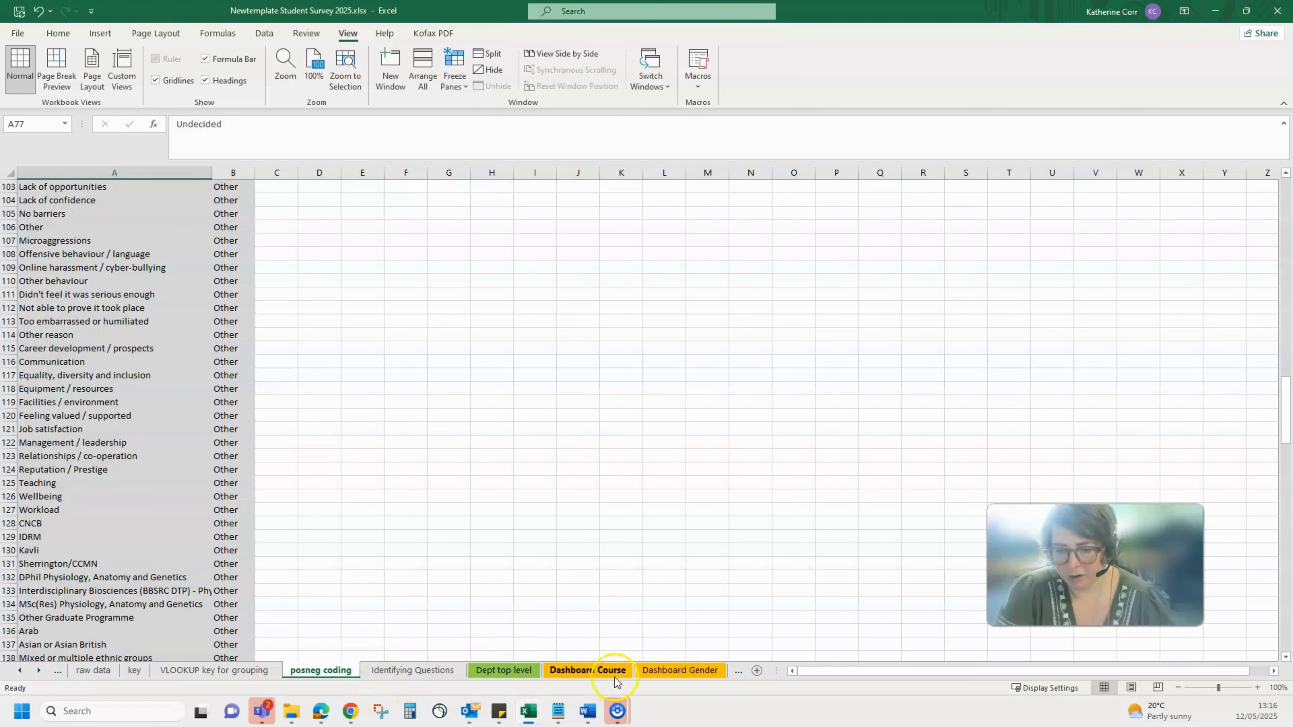
{"action": "left_click", "coordinate": [680, 671]}
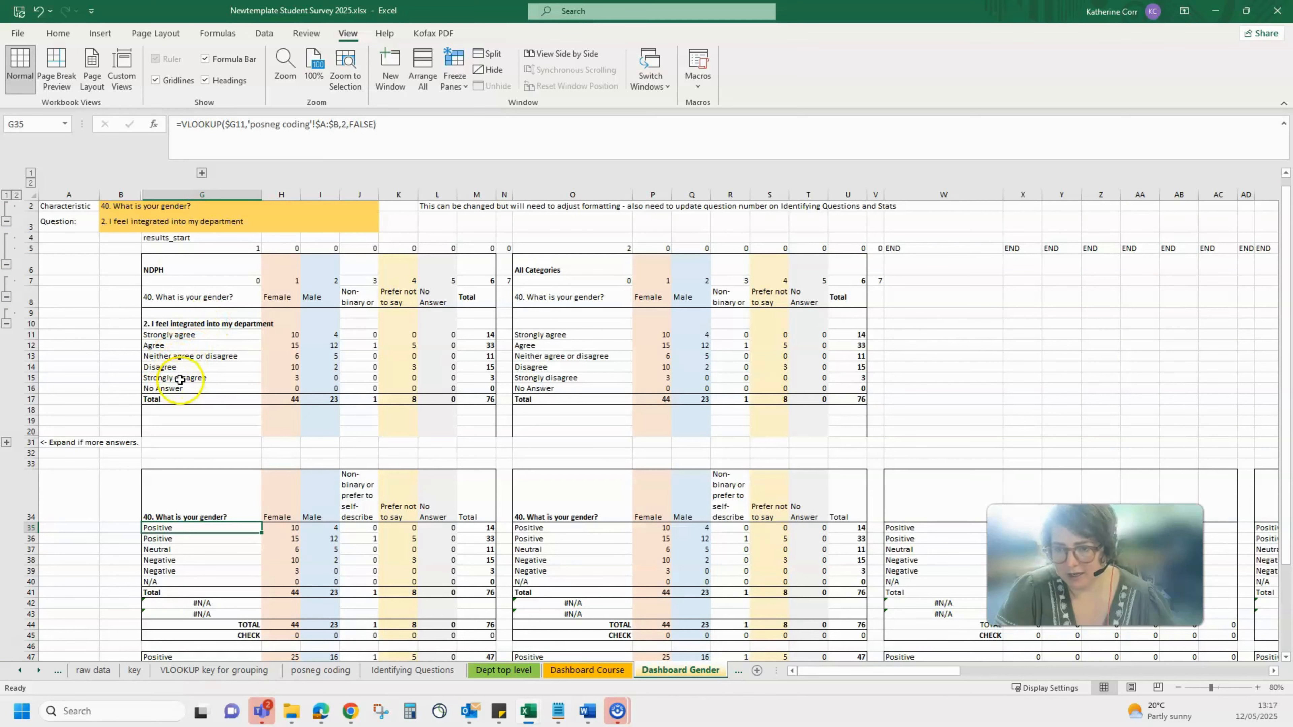
Step: Review the recoded answers in the second gender table, then the grouped Positive, Neutral and Negative counts and percentages beneath it
{"action": "left_click", "coordinate": [151, 581]}
{"action": "scroll", "coordinate": [192, 371], "scroll_direction": "down", "scroll_amount": 1}
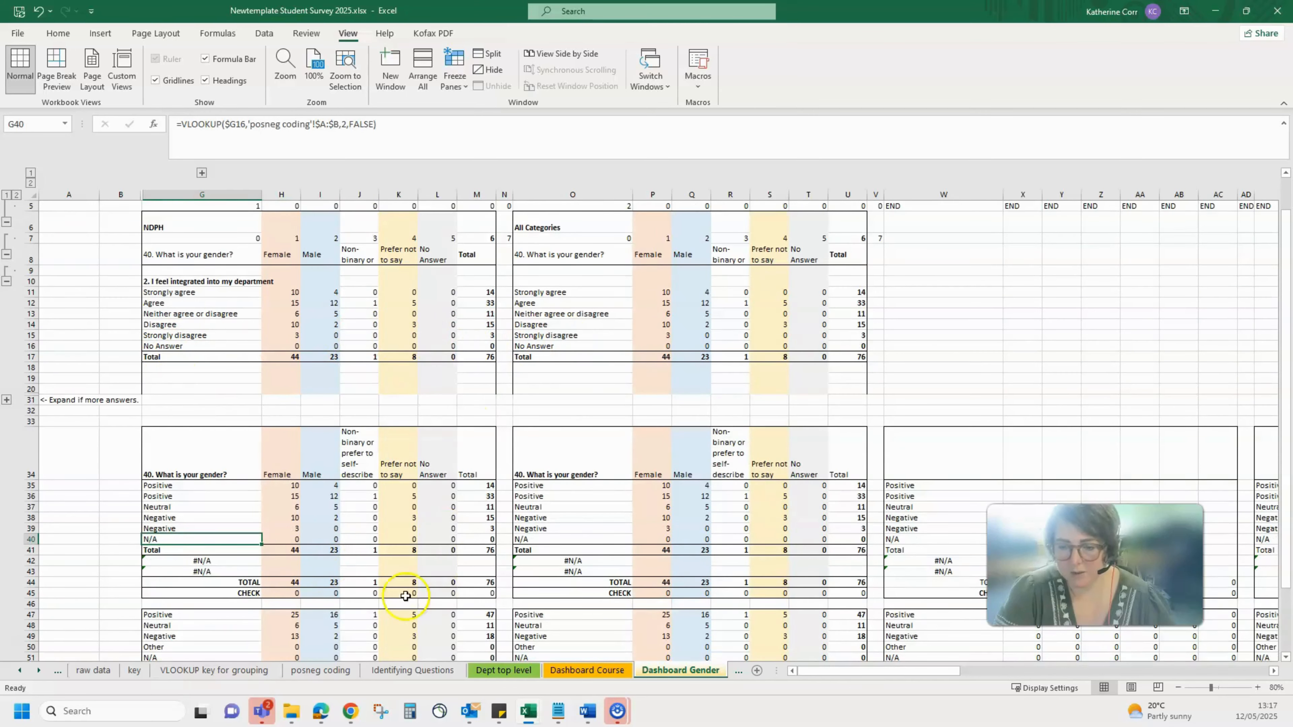
{"action": "scroll", "coordinate": [304, 614], "scroll_direction": "down", "scroll_amount": 1}
{"action": "left_click", "coordinate": [168, 571]}
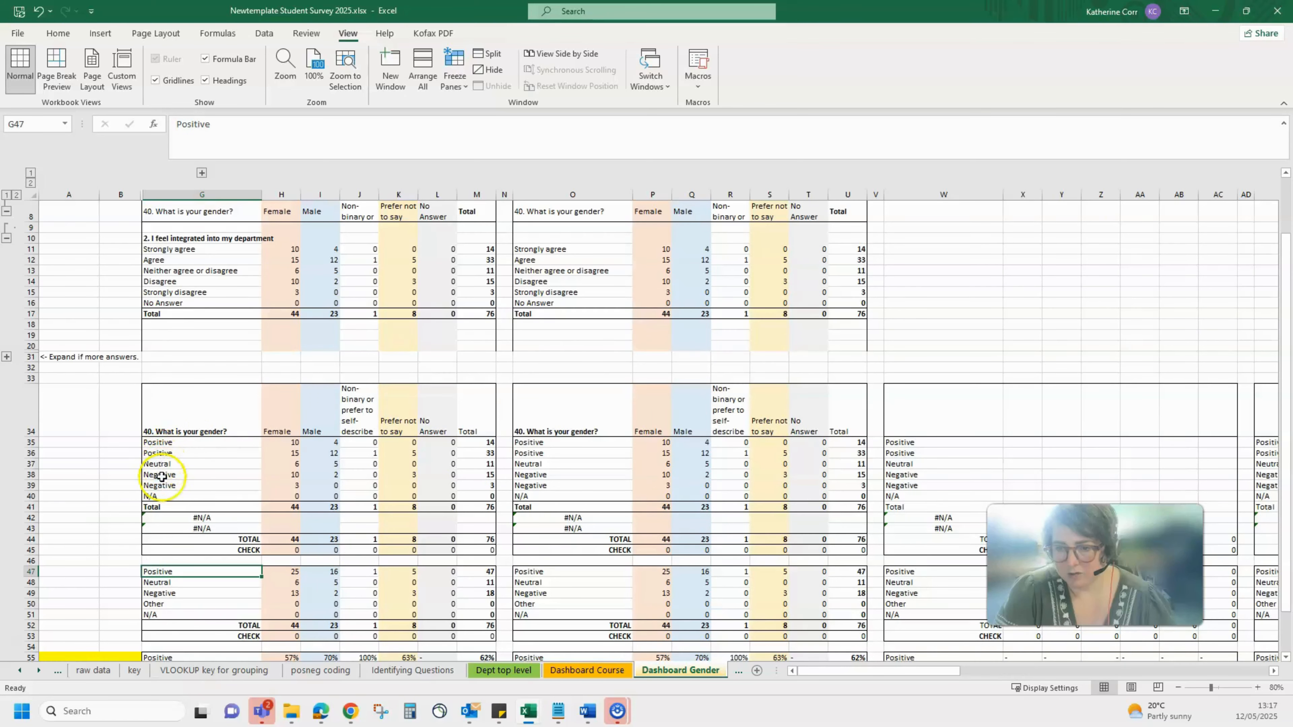
{"action": "scroll", "coordinate": [188, 592], "scroll_direction": "down", "scroll_amount": 1}
{"action": "scroll", "coordinate": [188, 592], "scroll_direction": "down", "scroll_amount": 2}
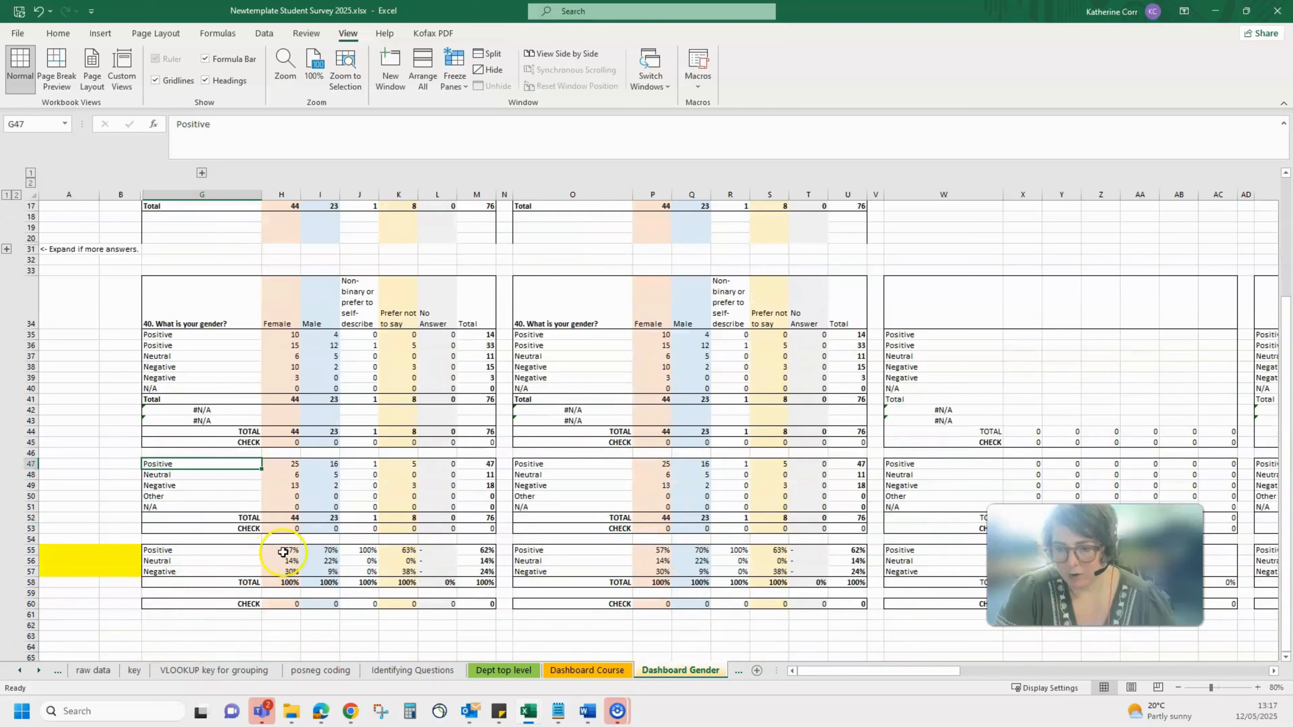
{"action": "left_click", "coordinate": [281, 569]}
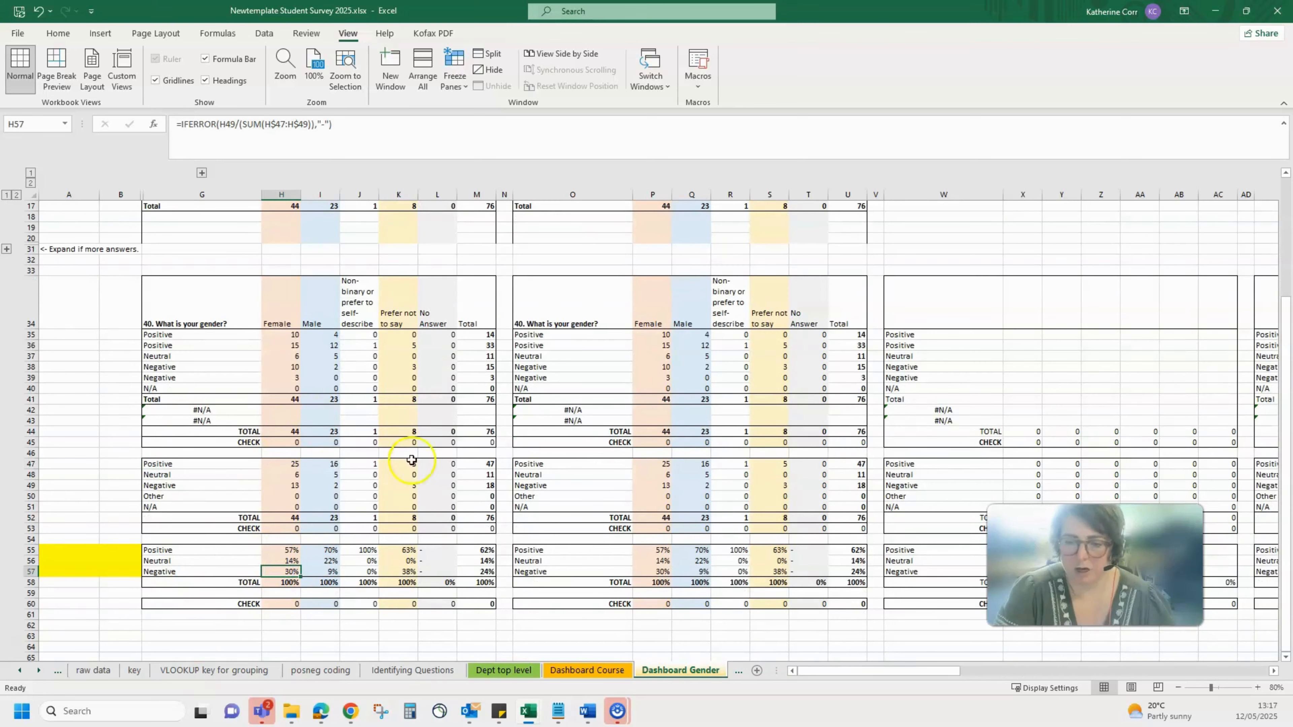
{"action": "scroll", "coordinate": [277, 458], "scroll_direction": "up", "scroll_amount": 5}
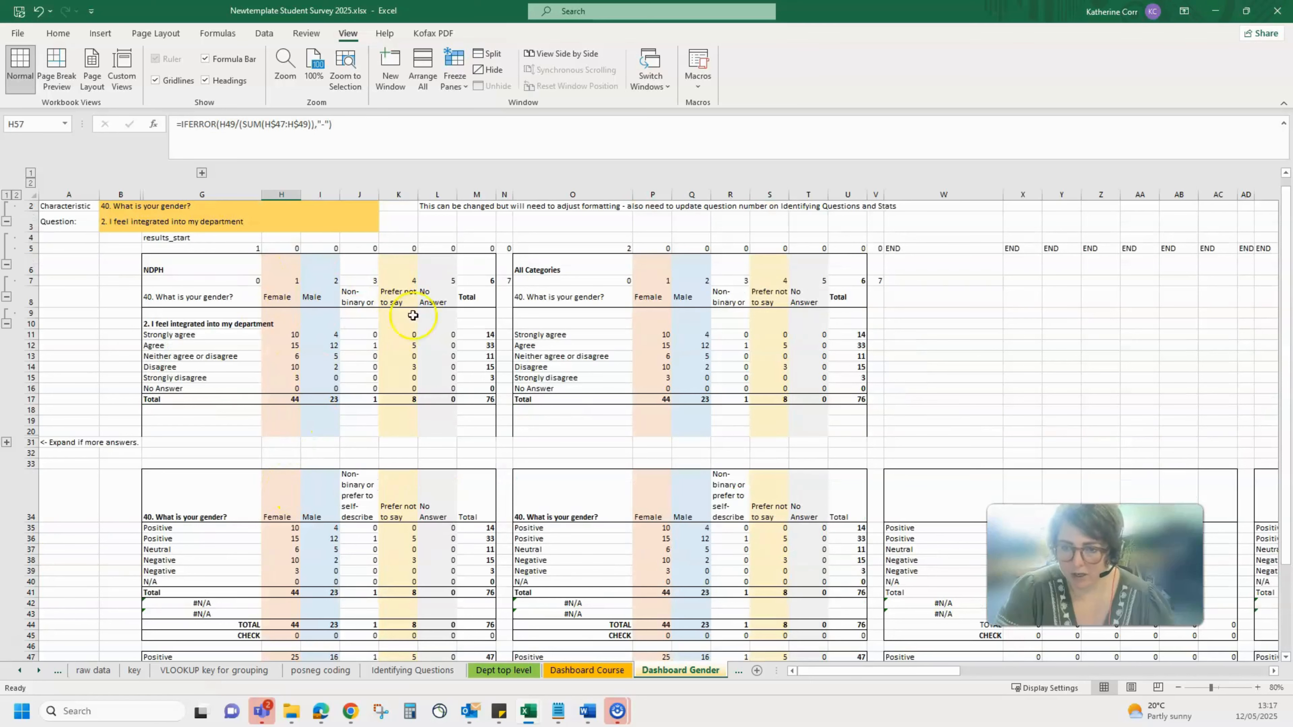
{"action": "scroll", "coordinate": [314, 488], "scroll_direction": "down", "scroll_amount": 6}
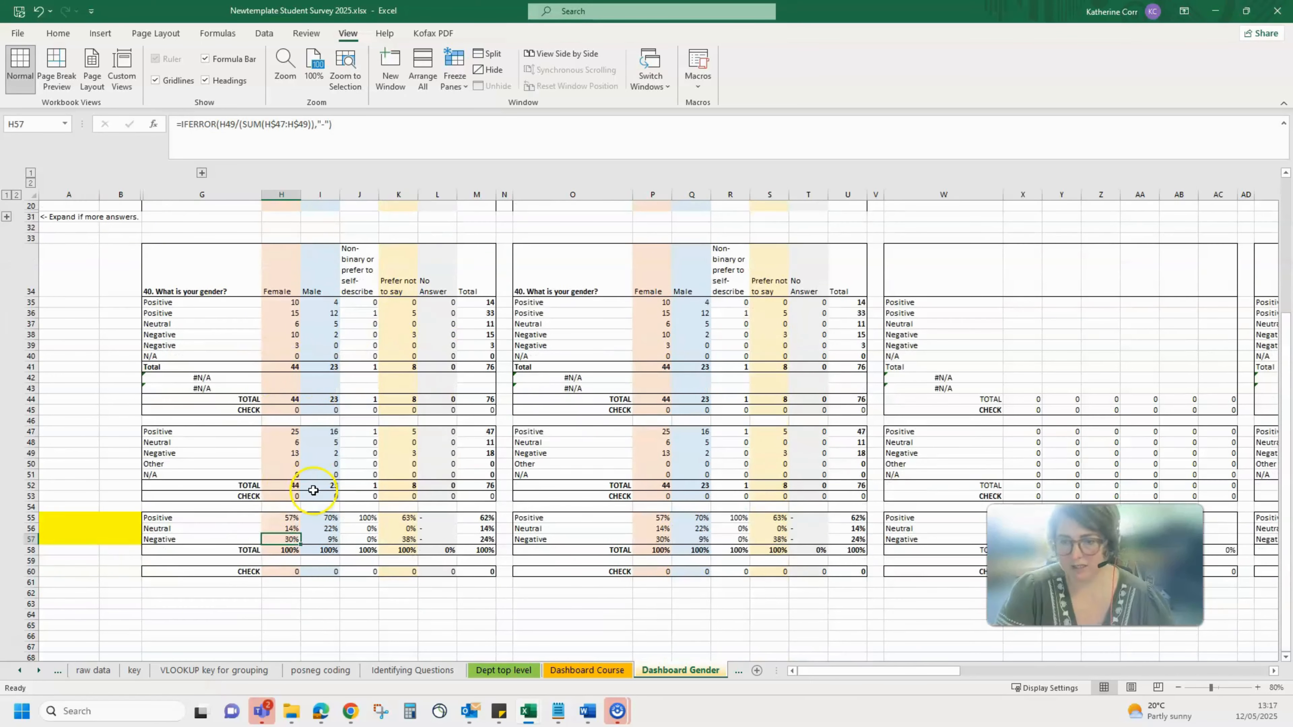
Step: Compare the Female and Male percentages for positive and negative answers, and check which question they refer to
{"action": "left_click", "coordinate": [277, 518]}
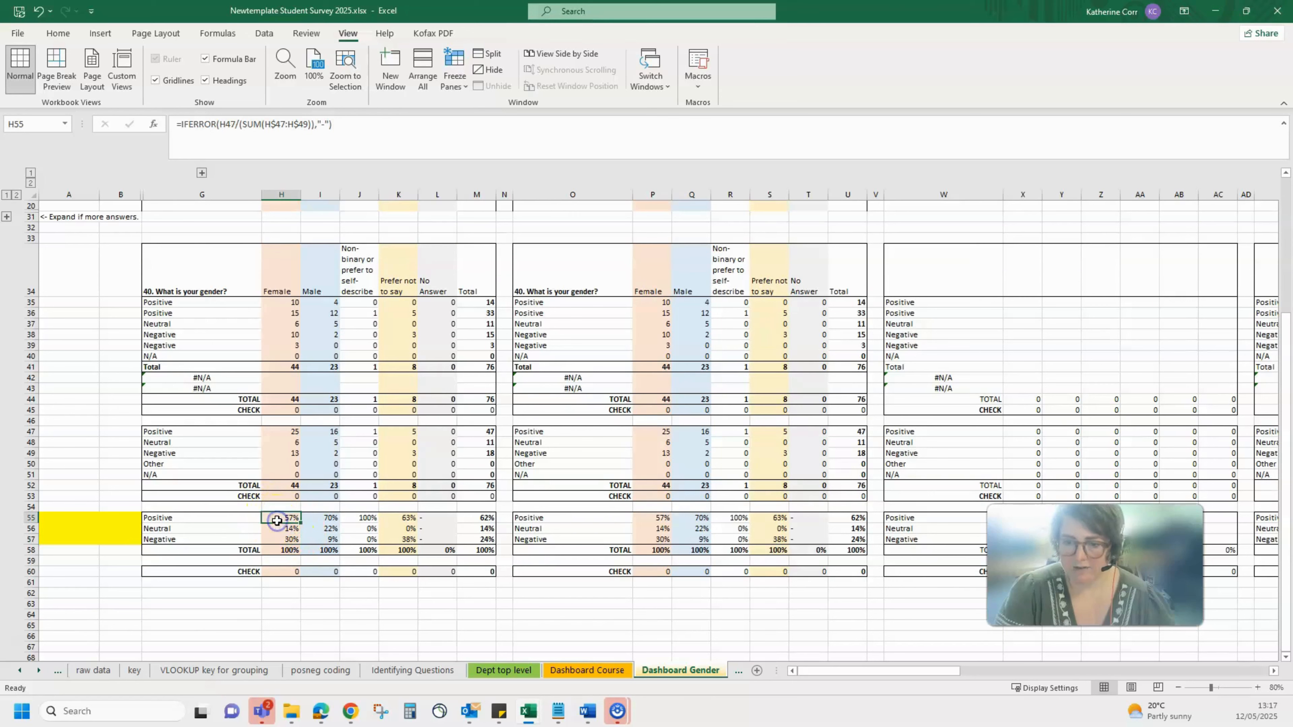
{"action": "left_click", "coordinate": [330, 515]}
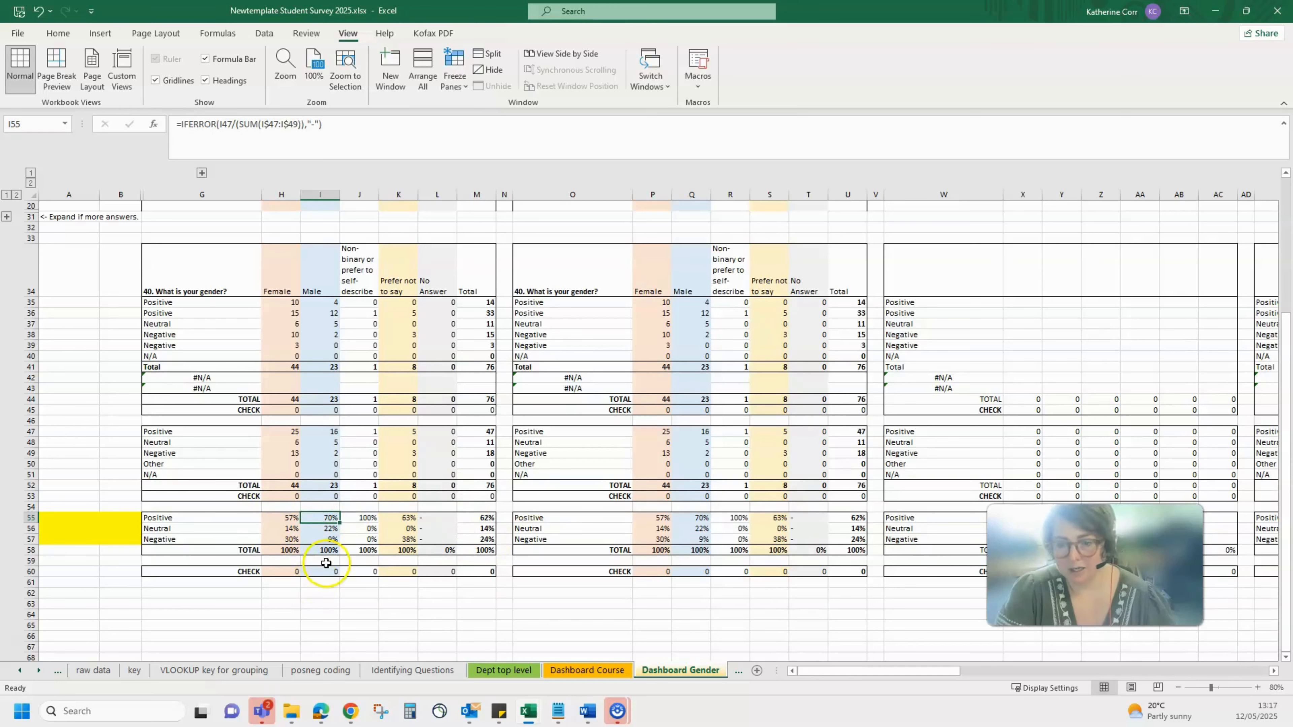
{"action": "left_click", "coordinate": [281, 537]}
{"action": "left_click", "coordinate": [318, 538]}
{"action": "left_click", "coordinate": [291, 537]}
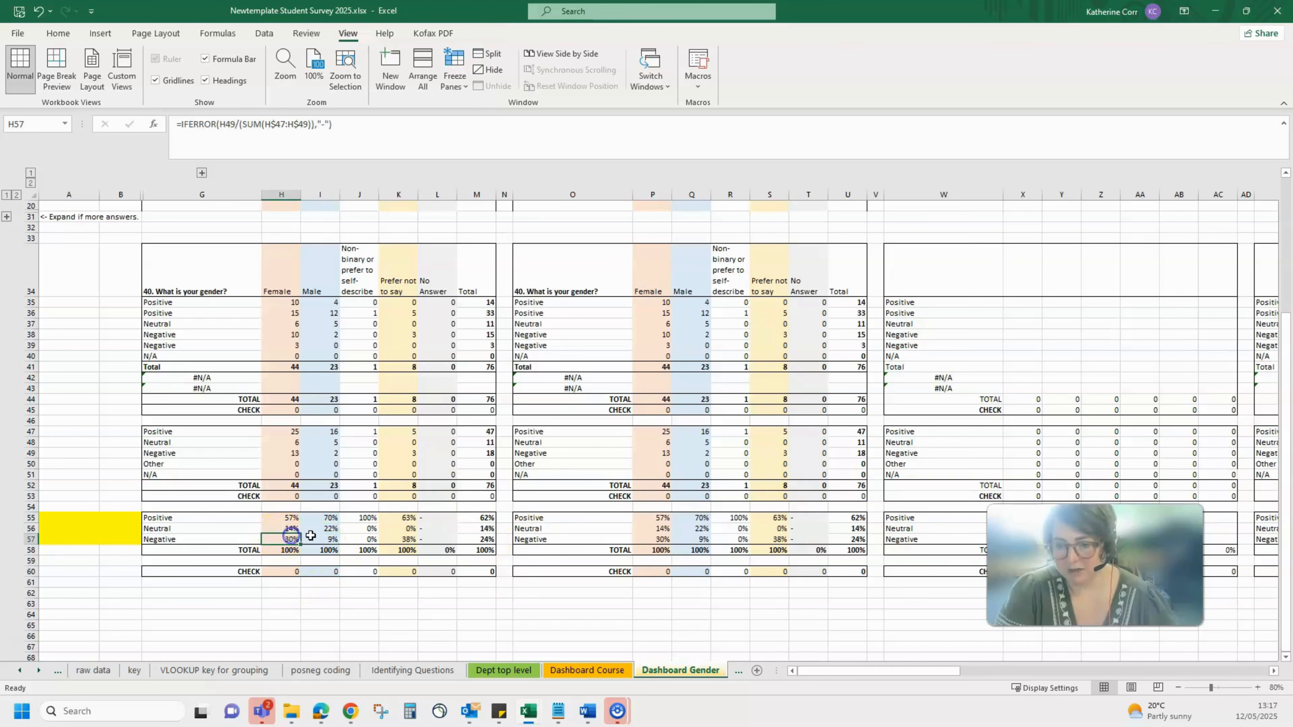
{"action": "left_click", "coordinate": [315, 537]}
{"action": "scroll", "coordinate": [293, 517], "scroll_direction": "up", "scroll_amount": 6}
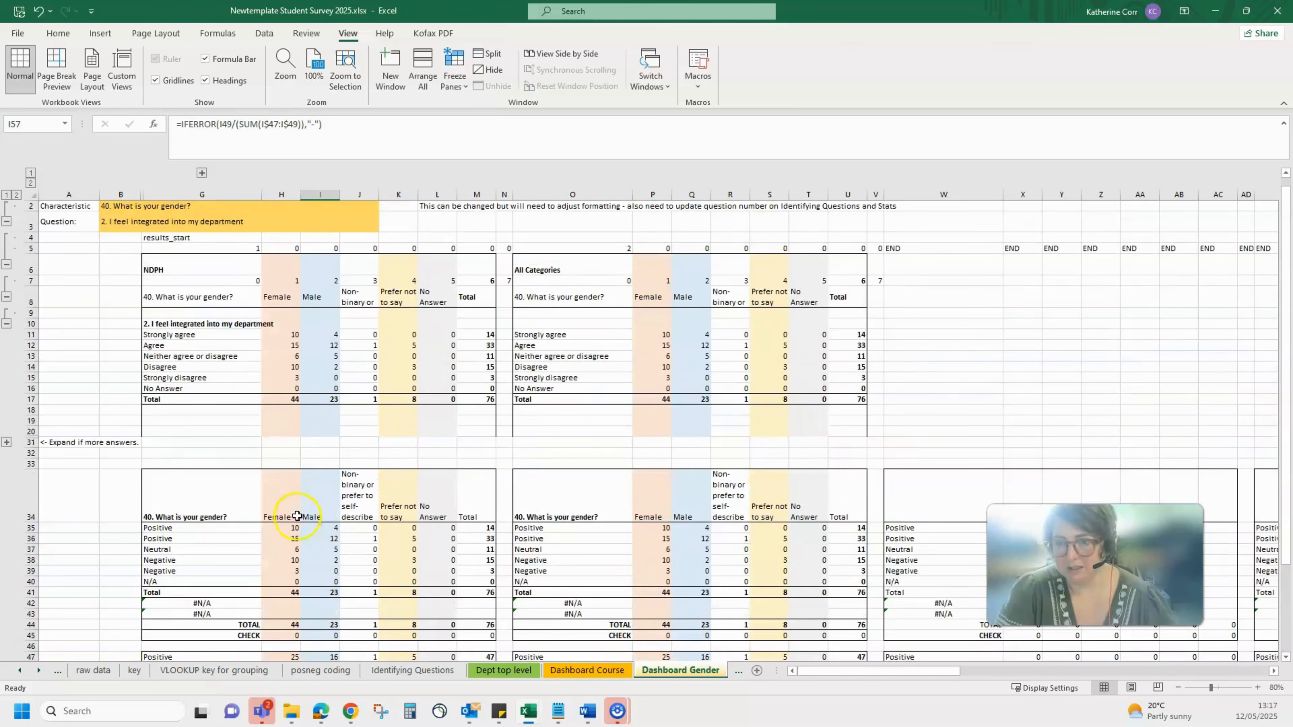
{"action": "left_click", "coordinate": [217, 222]}
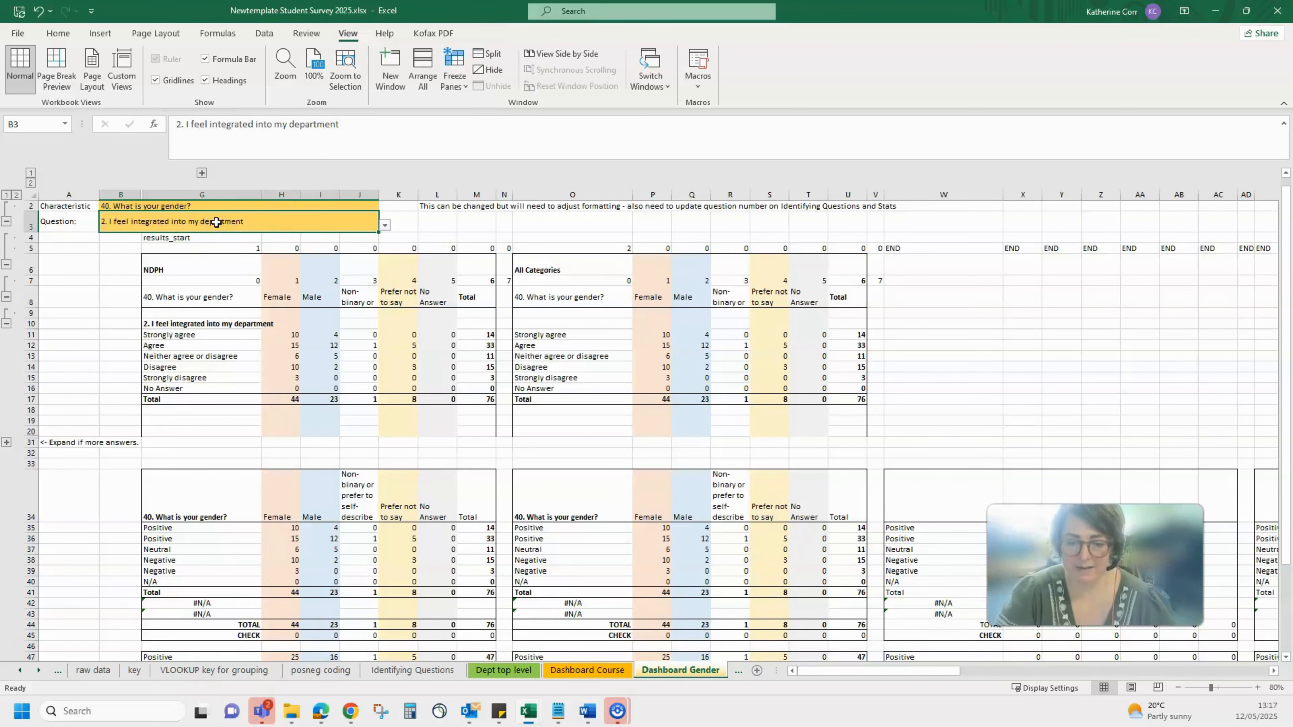
Step: On Dashboard Ethnicity, set the characteristic to "42. How would you describe your ethnicity?"
{"action": "left_click", "coordinate": [39, 670]}
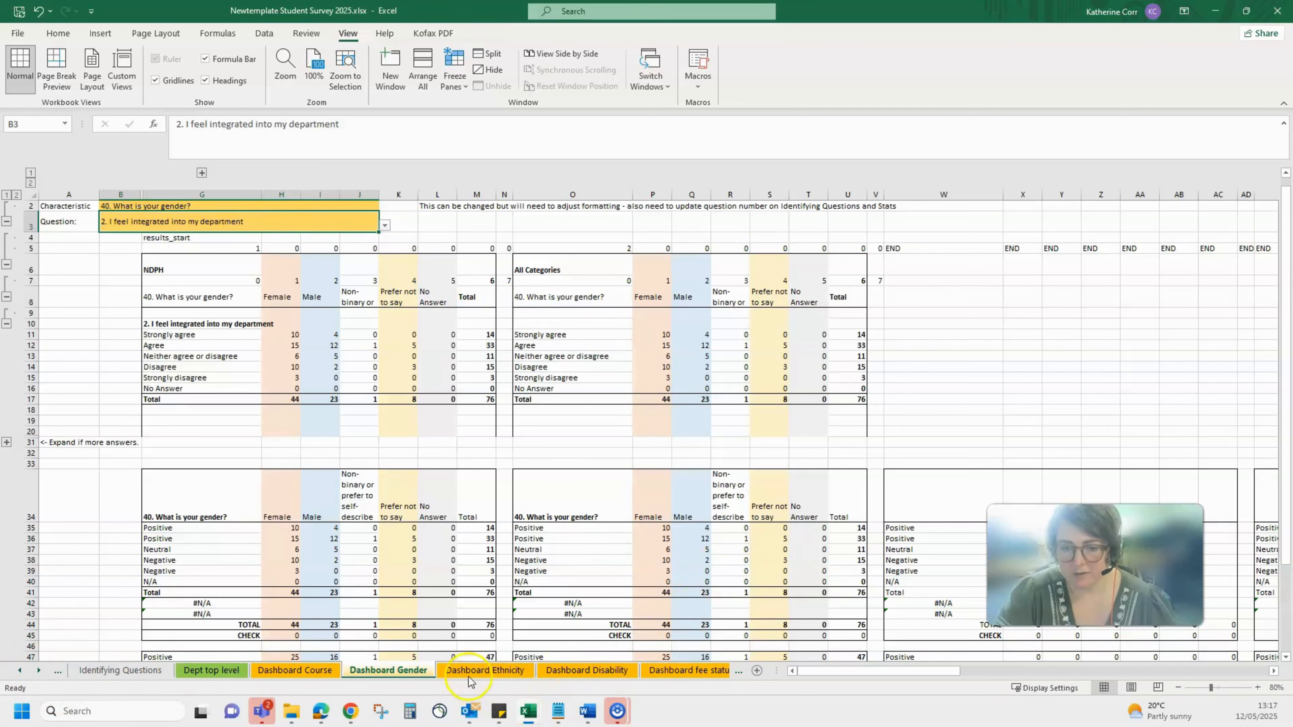
{"action": "left_click", "coordinate": [468, 671]}
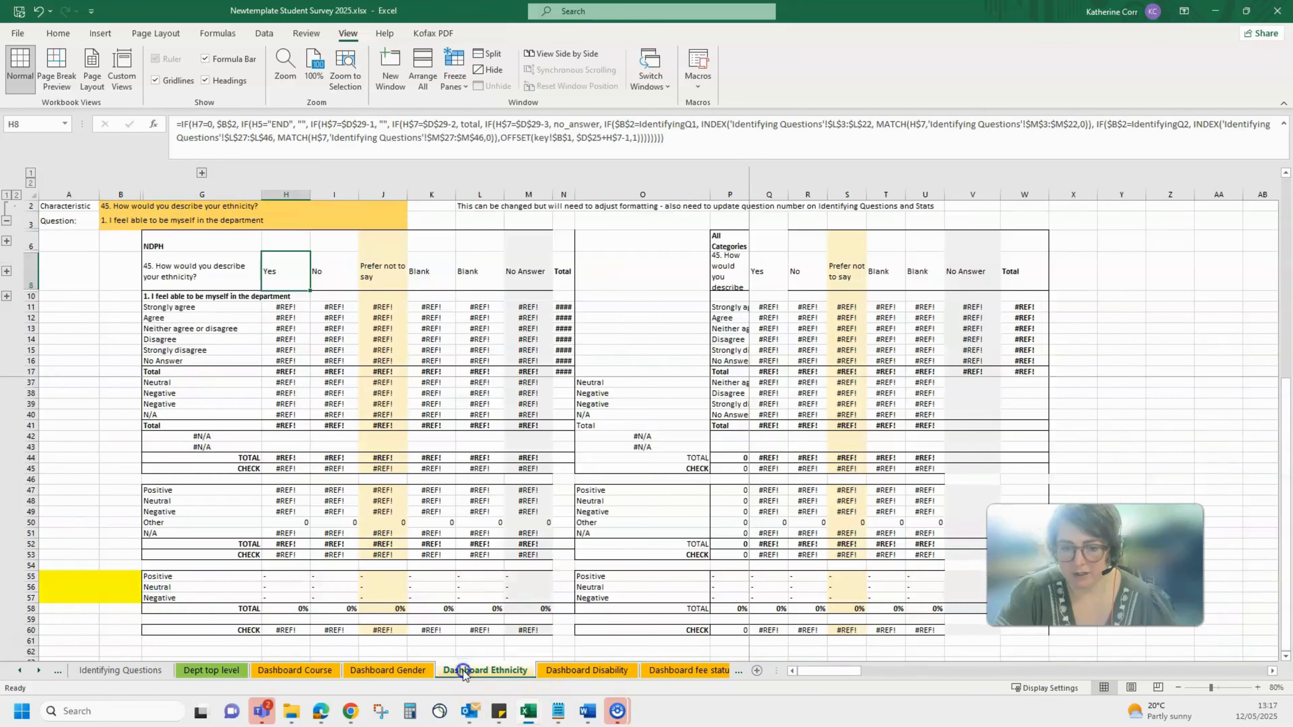
{"action": "left_click", "coordinate": [174, 209]}
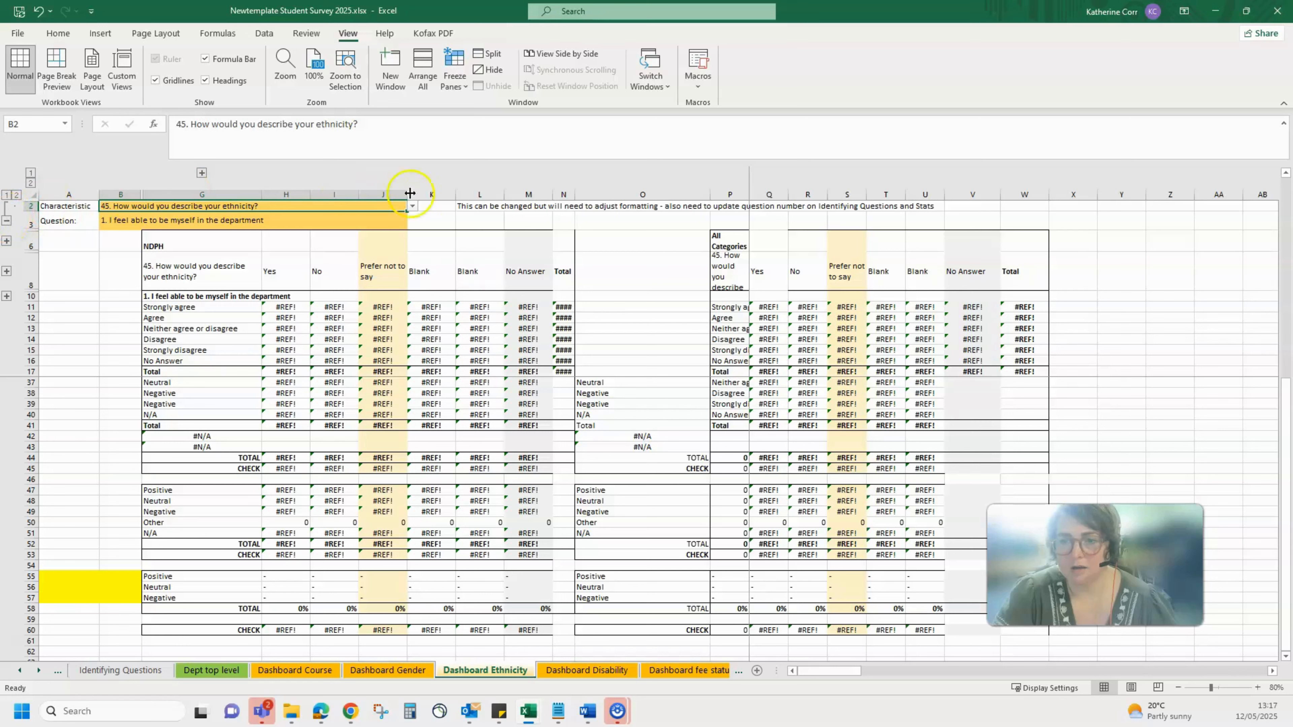
{"action": "left_click", "coordinate": [419, 208]}
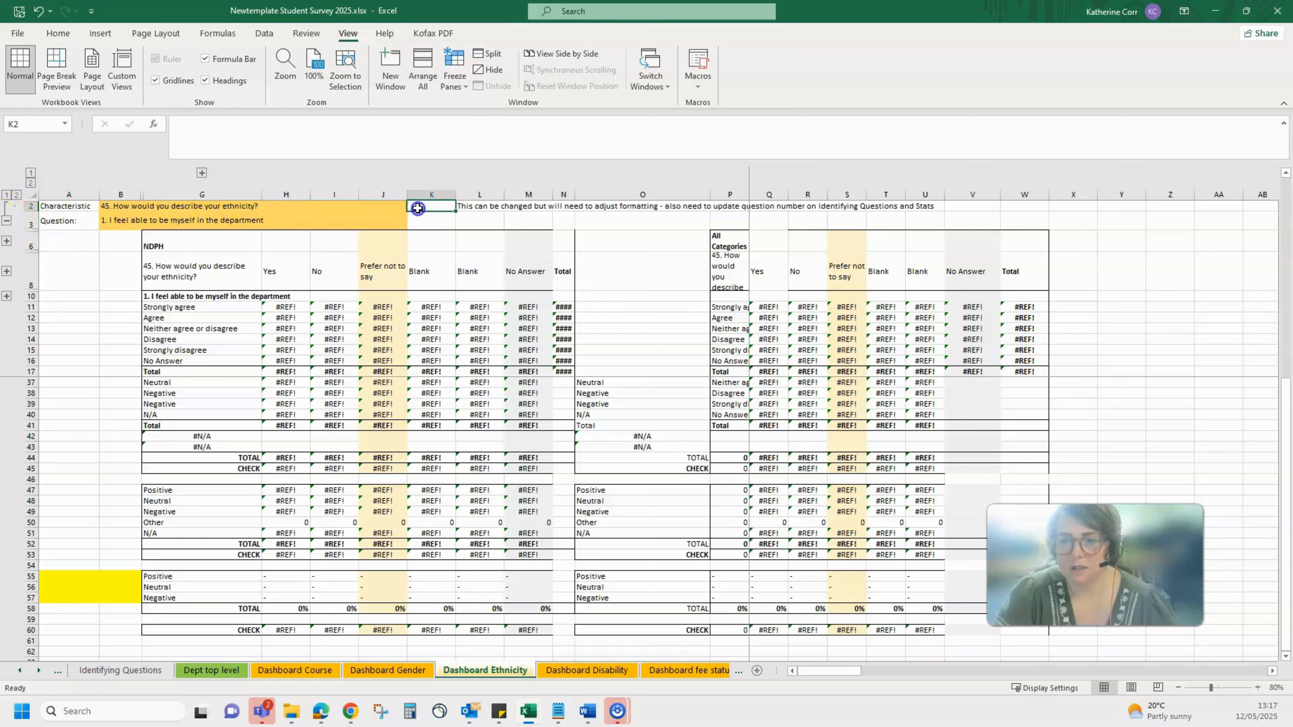
{"action": "left_click", "coordinate": [398, 207]}
{"action": "left_click", "coordinate": [412, 207]}
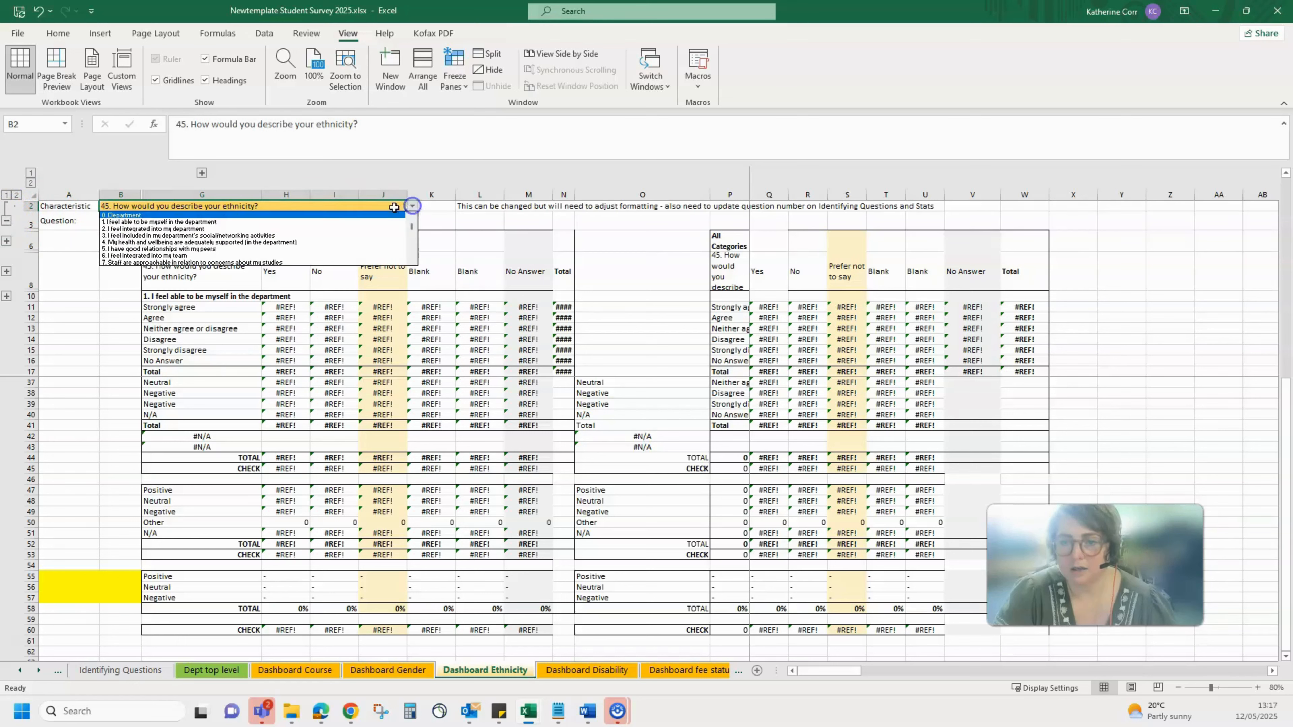
{"action": "left_click_drag", "start_coordinate": [410, 228], "coordinate": [417, 262]}
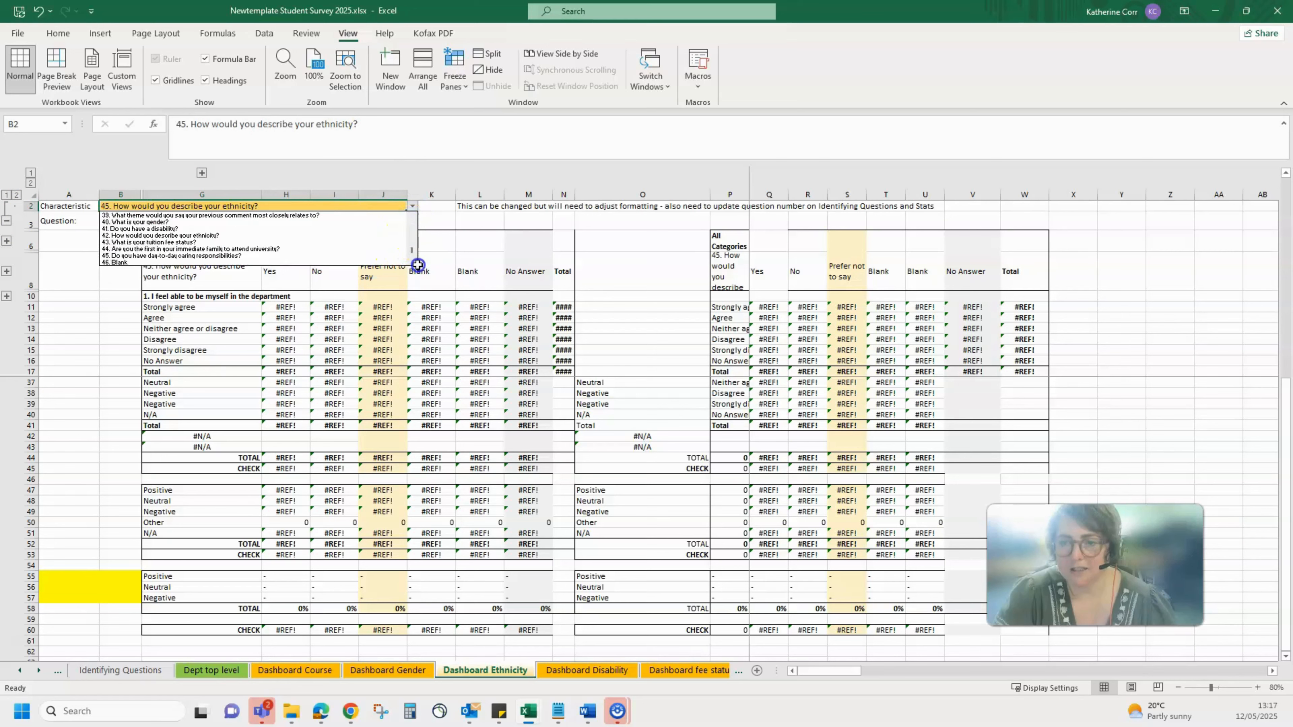
{"action": "left_click", "coordinate": [213, 236]}
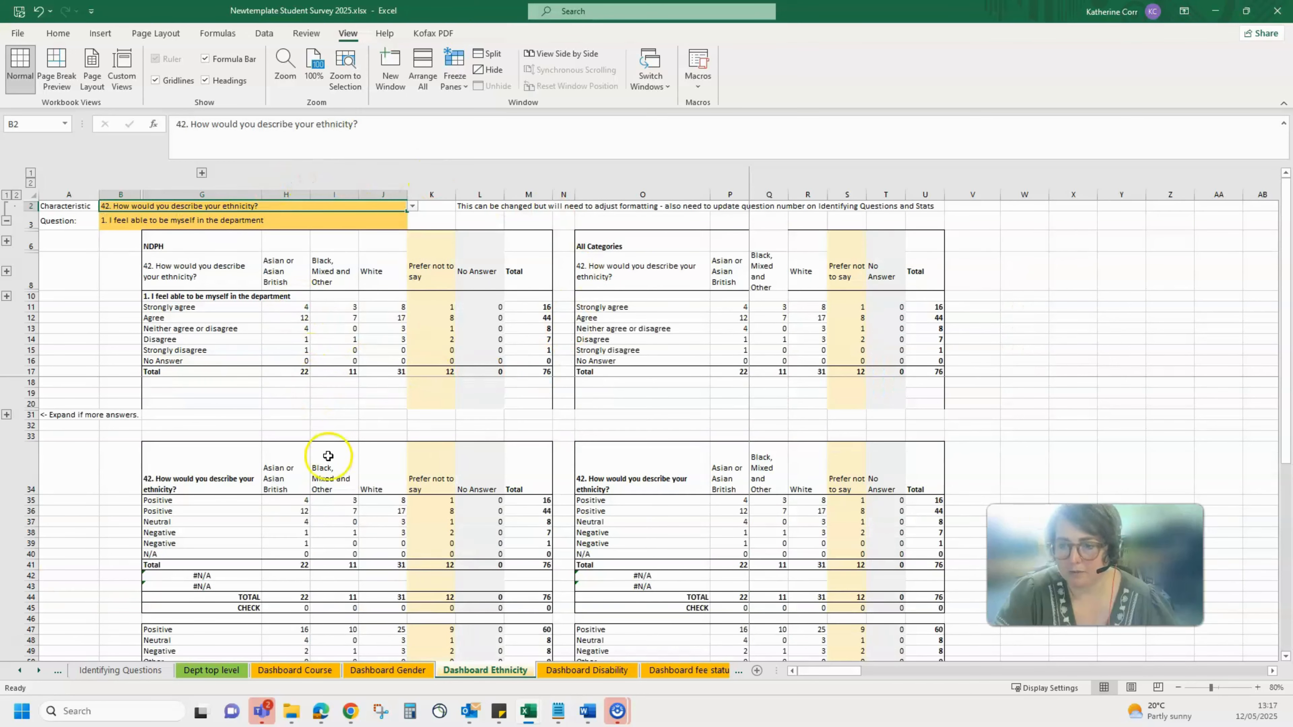
Step: Examine the ethnicity category headings in the NDPH table and the survey question selected for it
{"action": "left_click", "coordinate": [291, 262]}
{"action": "left_click", "coordinate": [328, 267]}
{"action": "left_click", "coordinate": [384, 270]}
{"action": "left_click", "coordinate": [418, 274]}
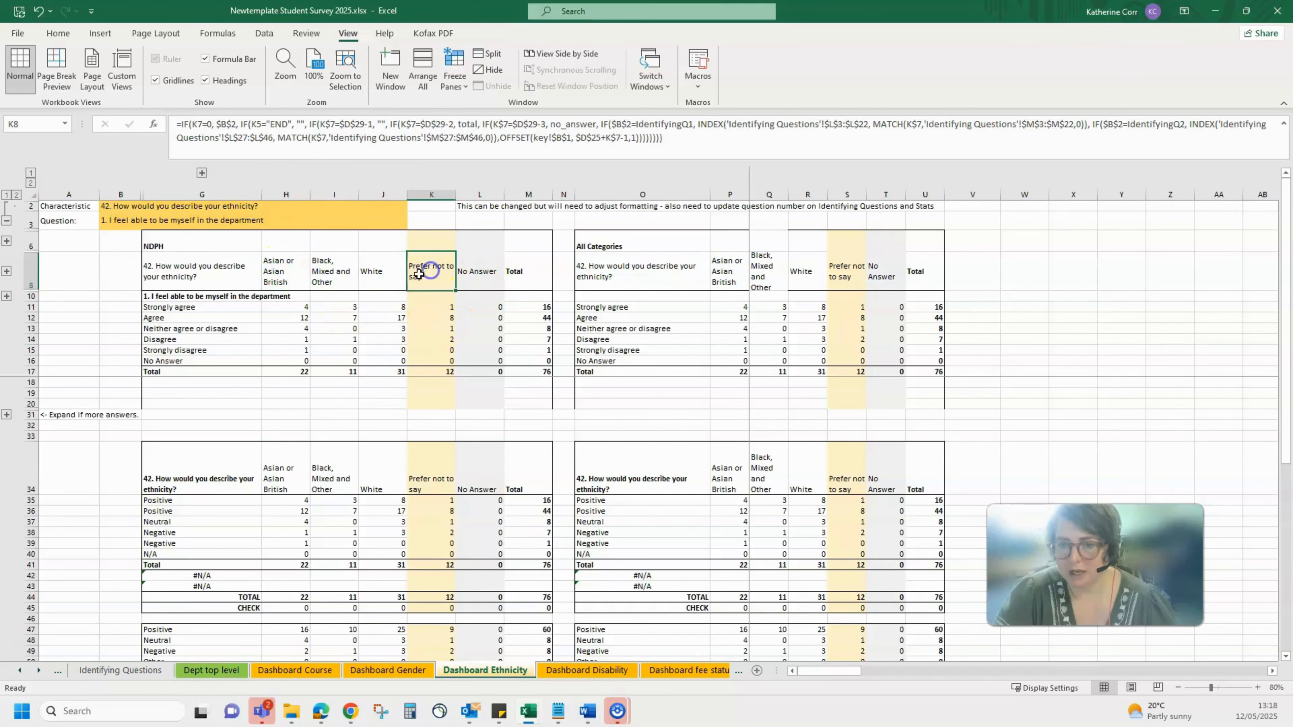
{"action": "left_click", "coordinate": [287, 262]}
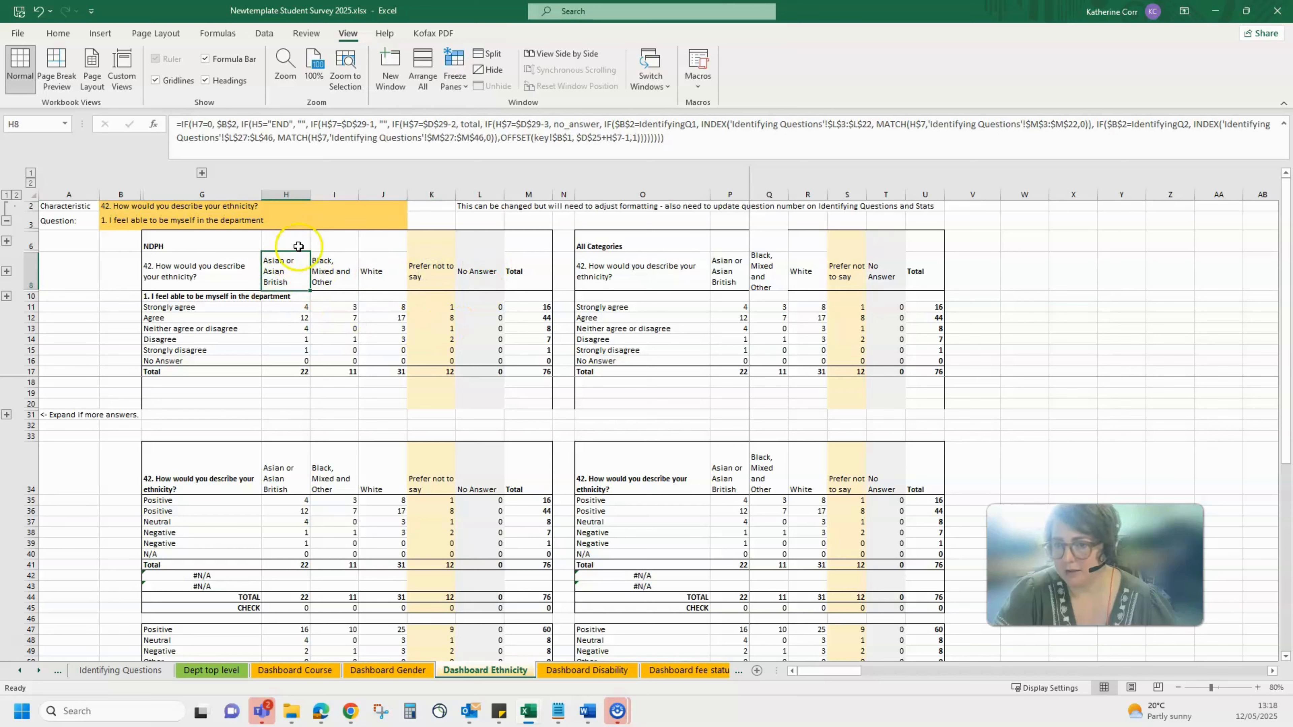
{"action": "left_click", "coordinate": [330, 277]}
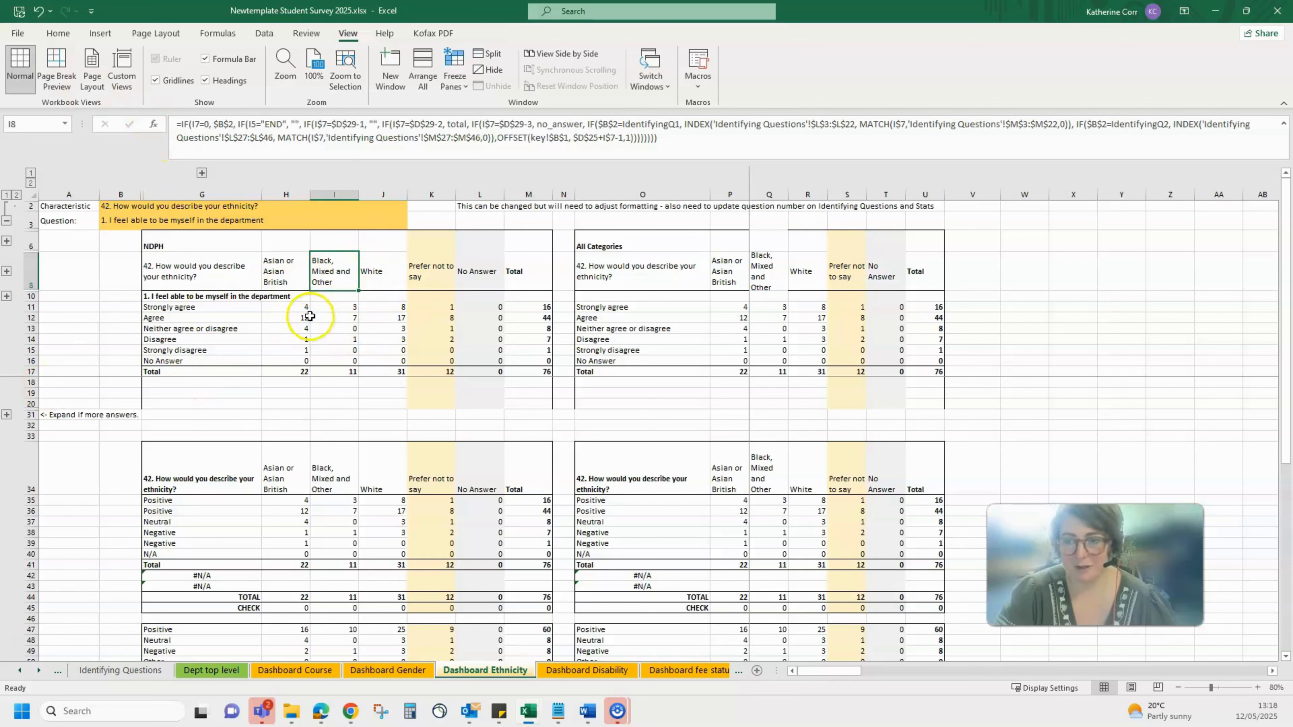
{"action": "left_click", "coordinate": [192, 225]}
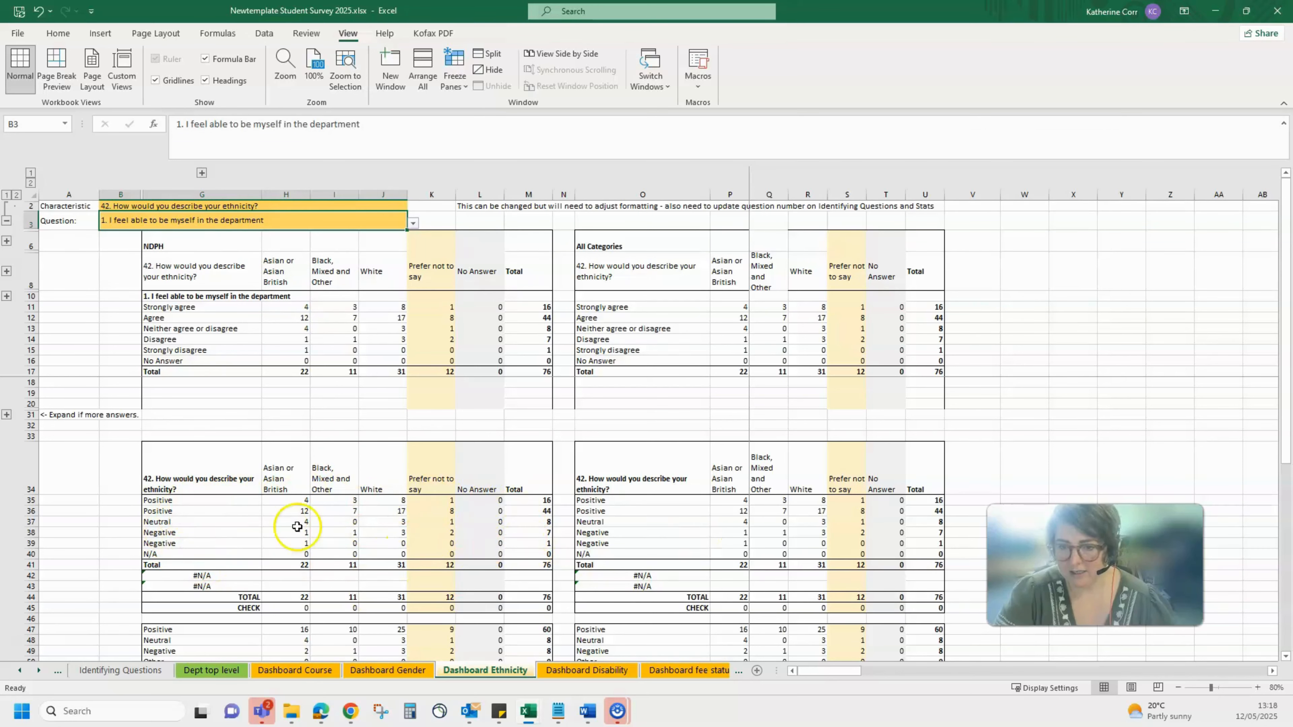
Step: Compare the positive-answer percentages of the ethnicity groups with each other and with the overall total
{"action": "scroll", "coordinate": [309, 541], "scroll_direction": "down", "scroll_amount": 2}
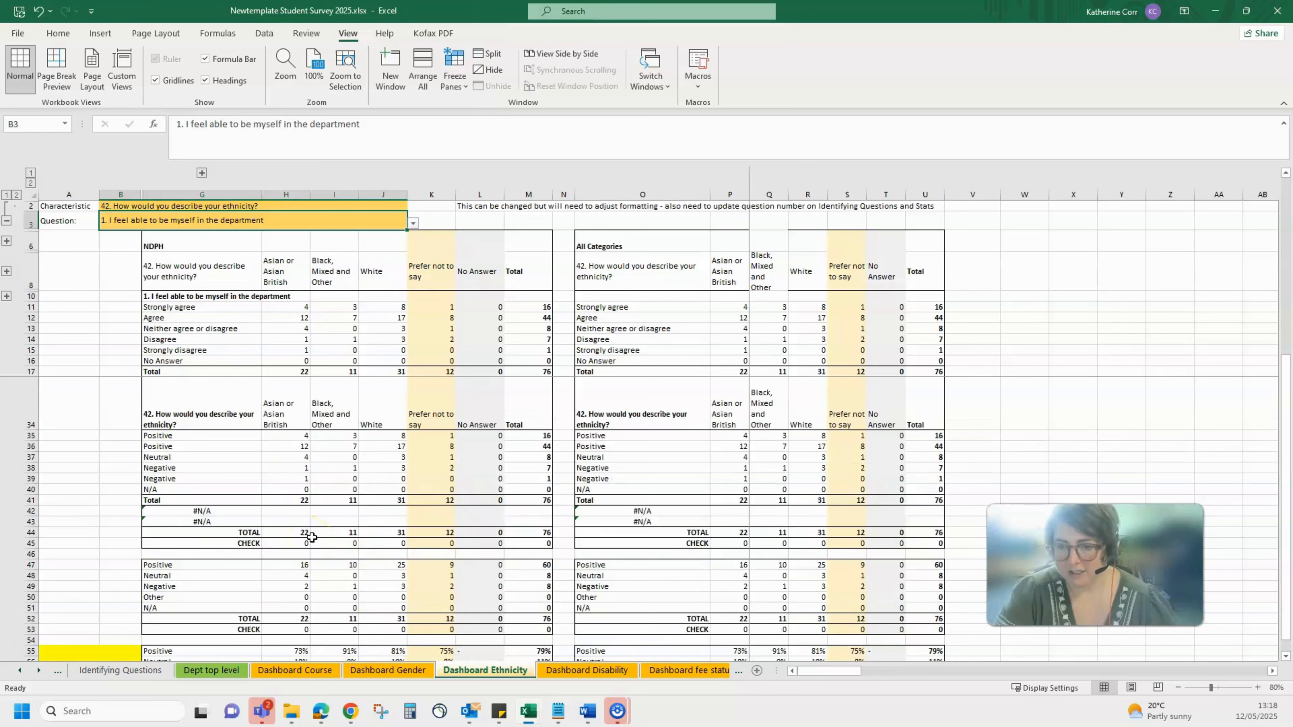
{"action": "scroll", "coordinate": [312, 537], "scroll_direction": "down", "scroll_amount": 3}
{"action": "left_click", "coordinate": [295, 510]}
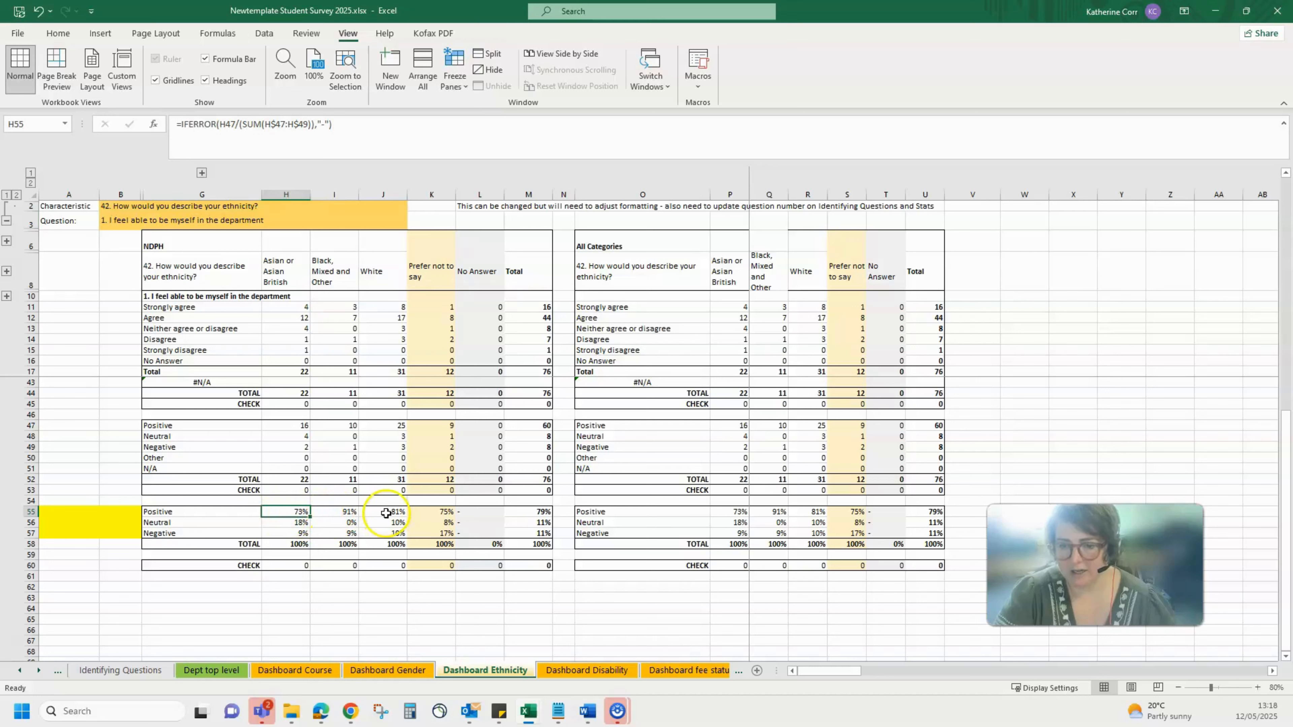
{"action": "left_click", "coordinate": [324, 195]}
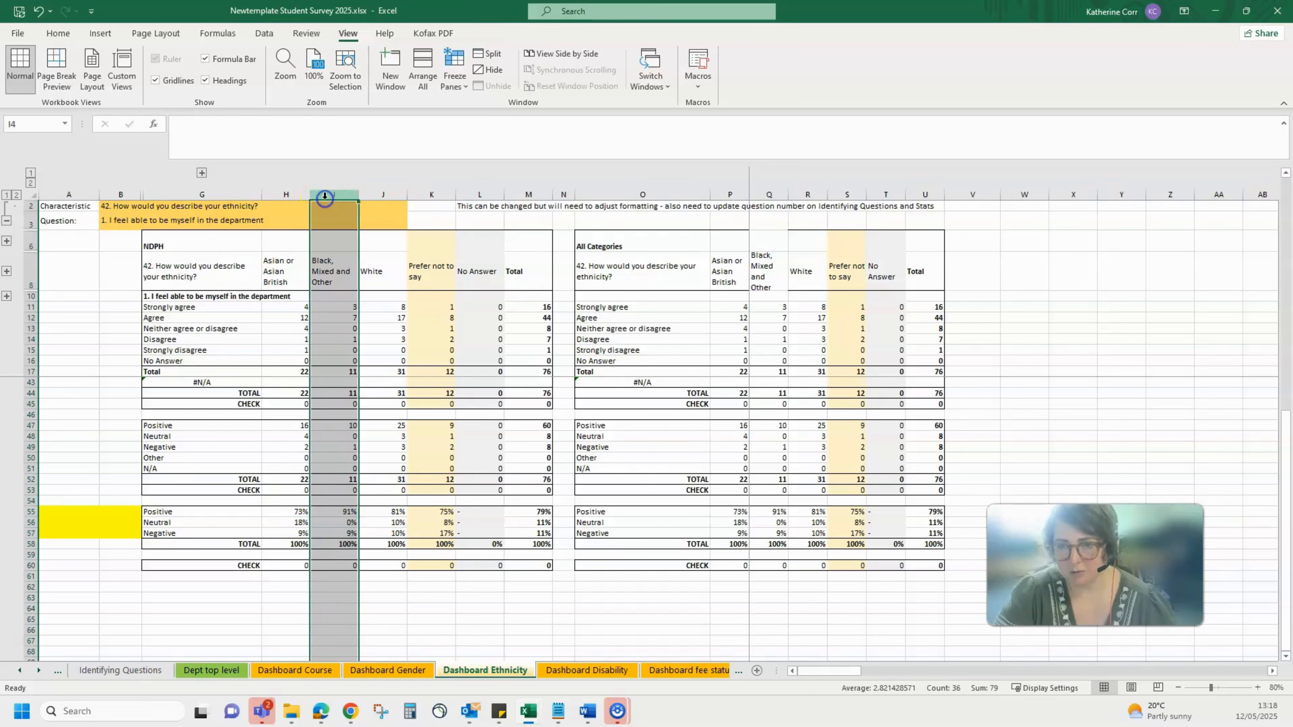
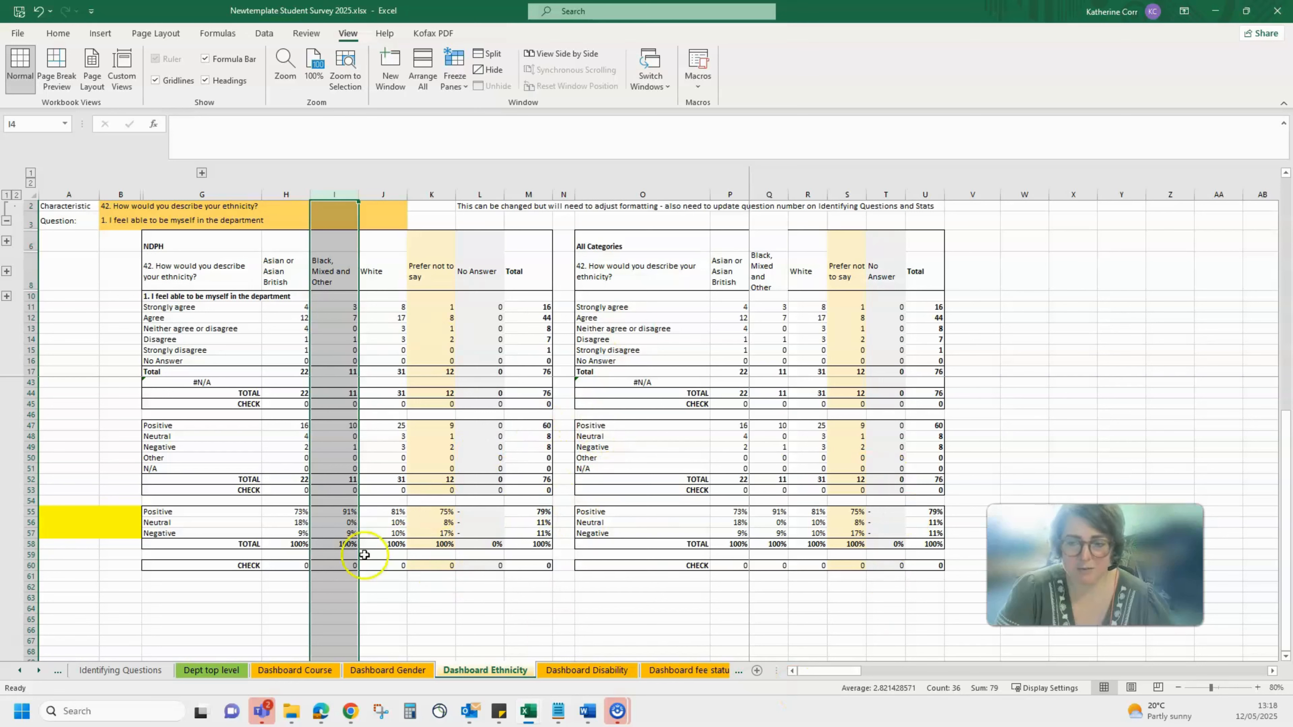
{"action": "left_click", "coordinate": [289, 511]}
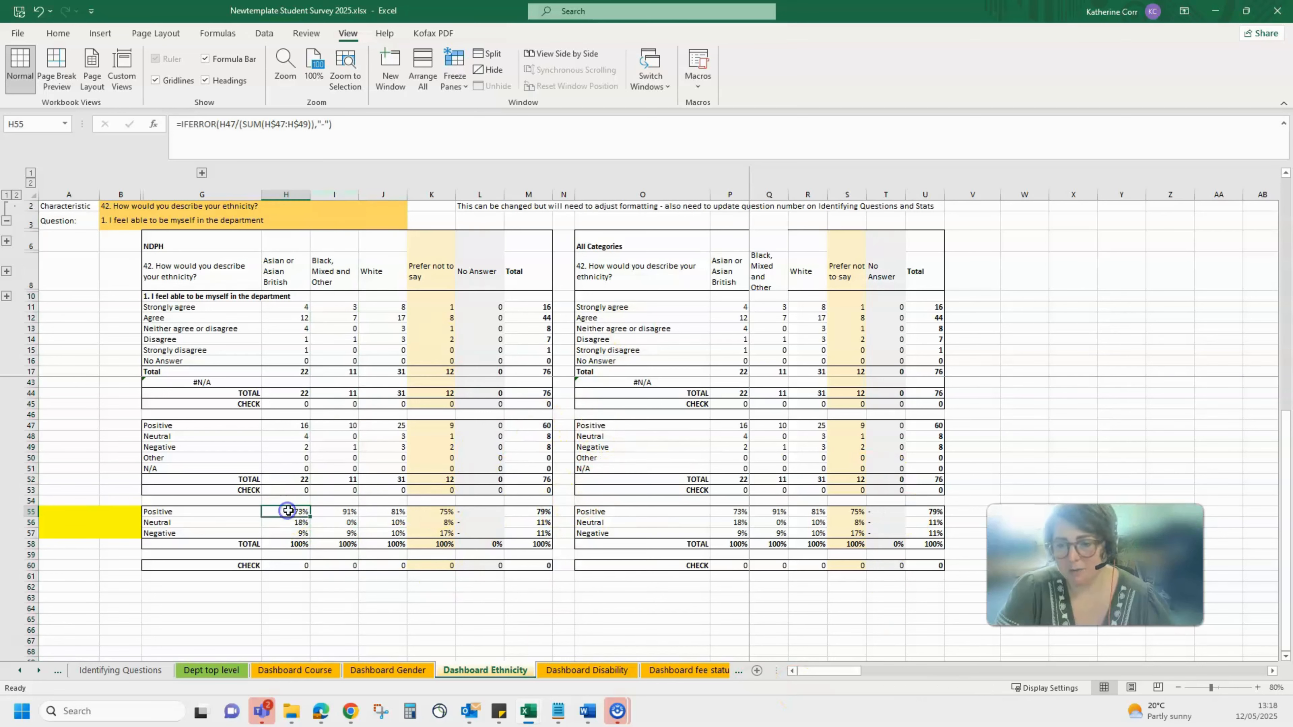
{"action": "left_click", "coordinate": [396, 512]}
{"action": "left_click", "coordinate": [538, 511]}
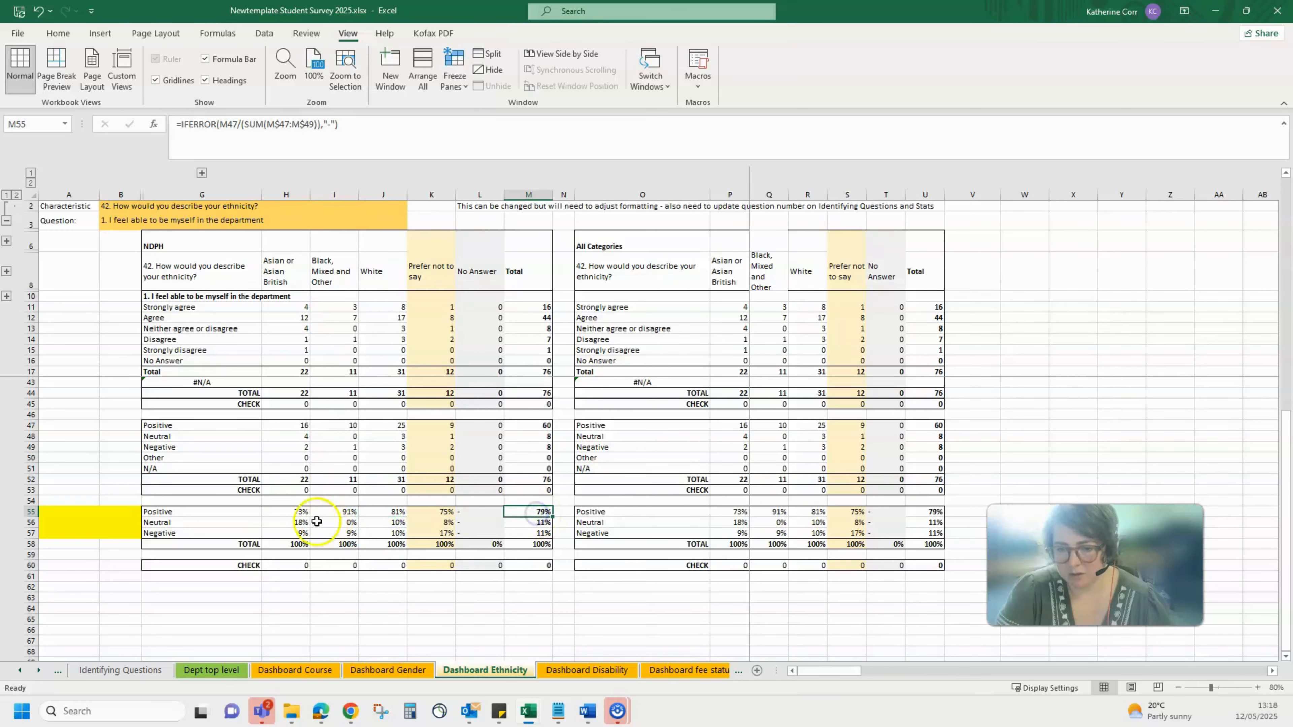
{"action": "left_click", "coordinate": [295, 510]}
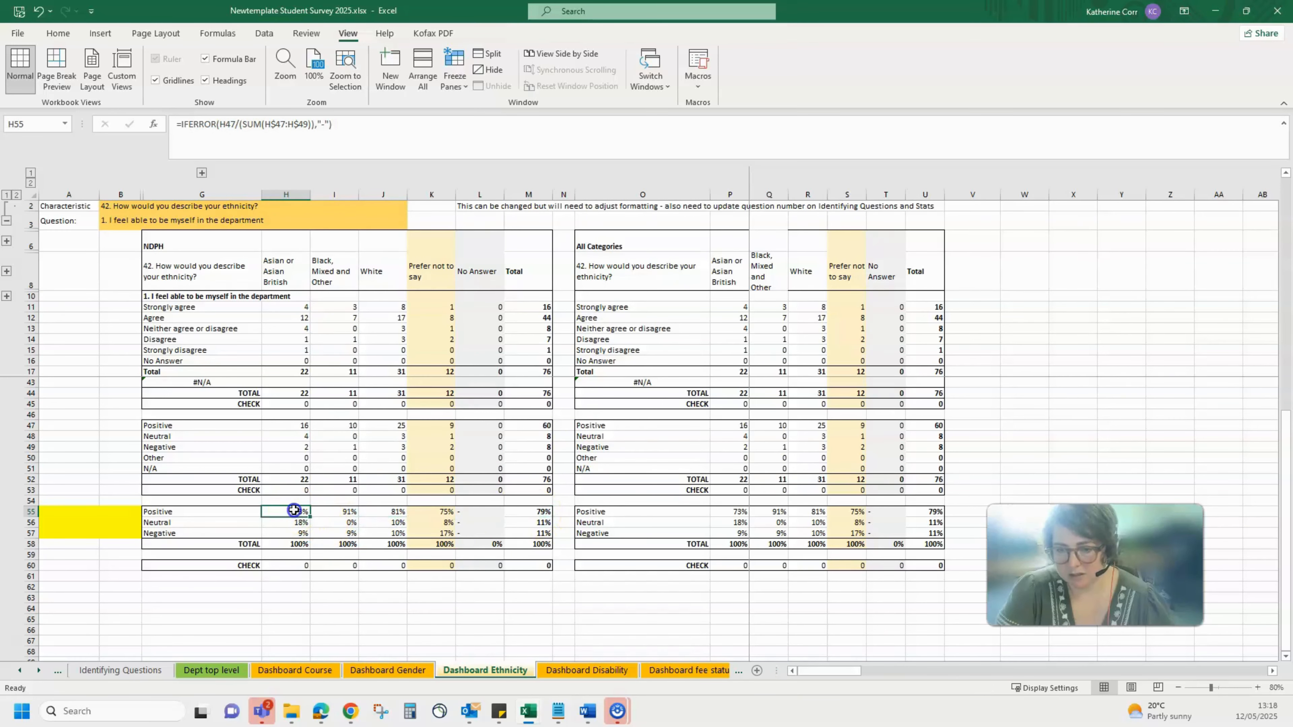
Step: On Dashboard Disability, expand the hidden characteristic row and set the characteristic to "41. Do you have a disability?"
{"action": "left_click", "coordinate": [588, 670]}
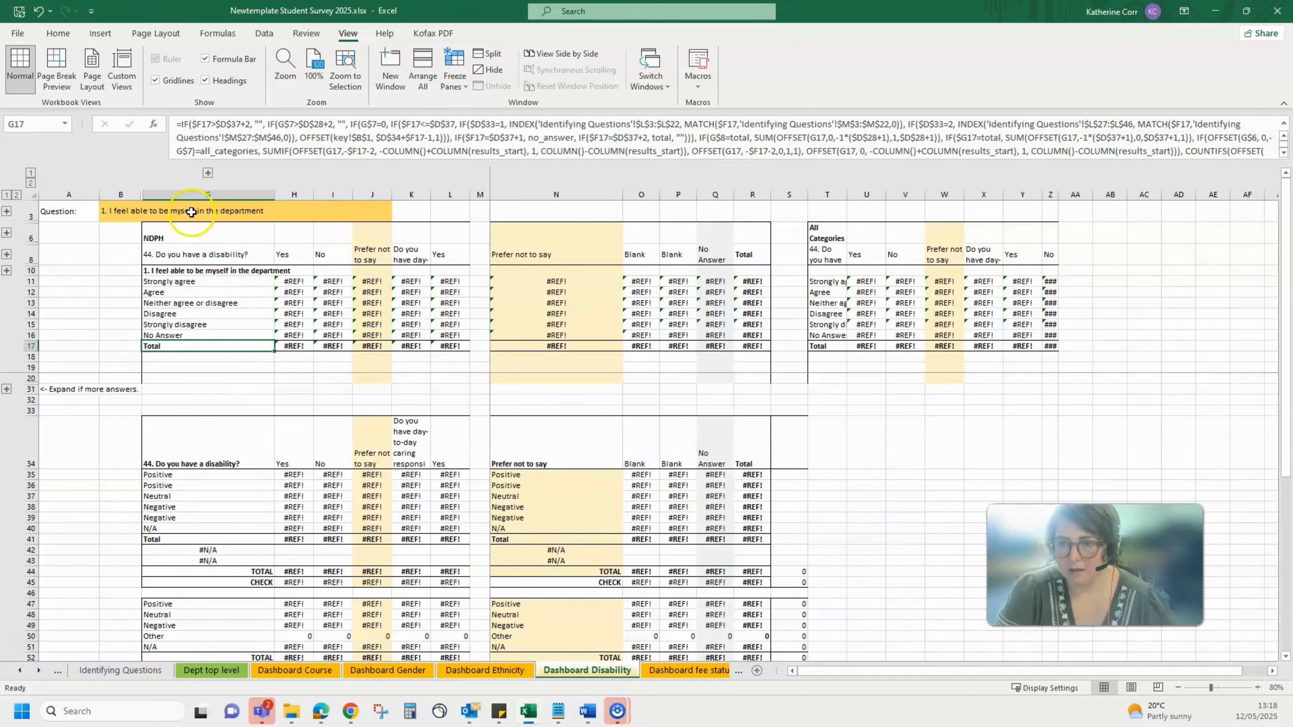
{"action": "left_click", "coordinate": [8, 211]}
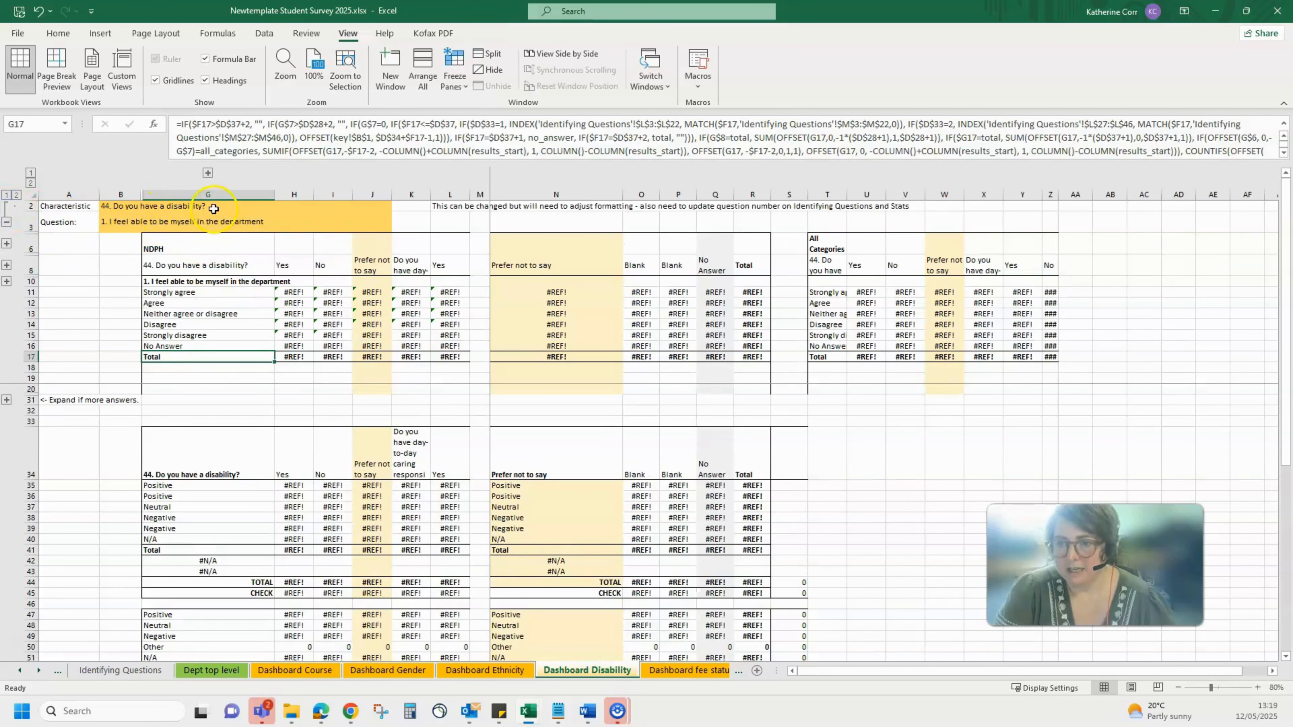
{"action": "left_click", "coordinate": [217, 206]}
{"action": "left_click", "coordinate": [396, 206]}
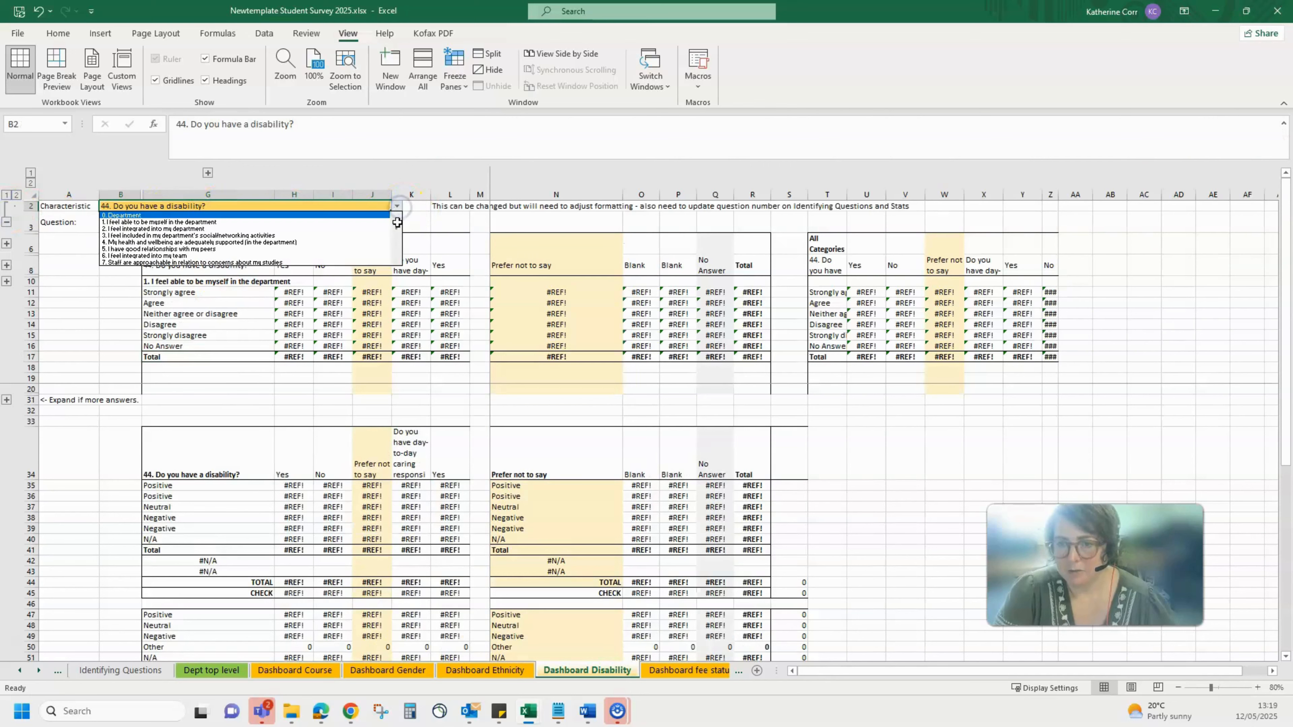
{"action": "left_click_drag", "start_coordinate": [397, 224], "coordinate": [397, 255]}
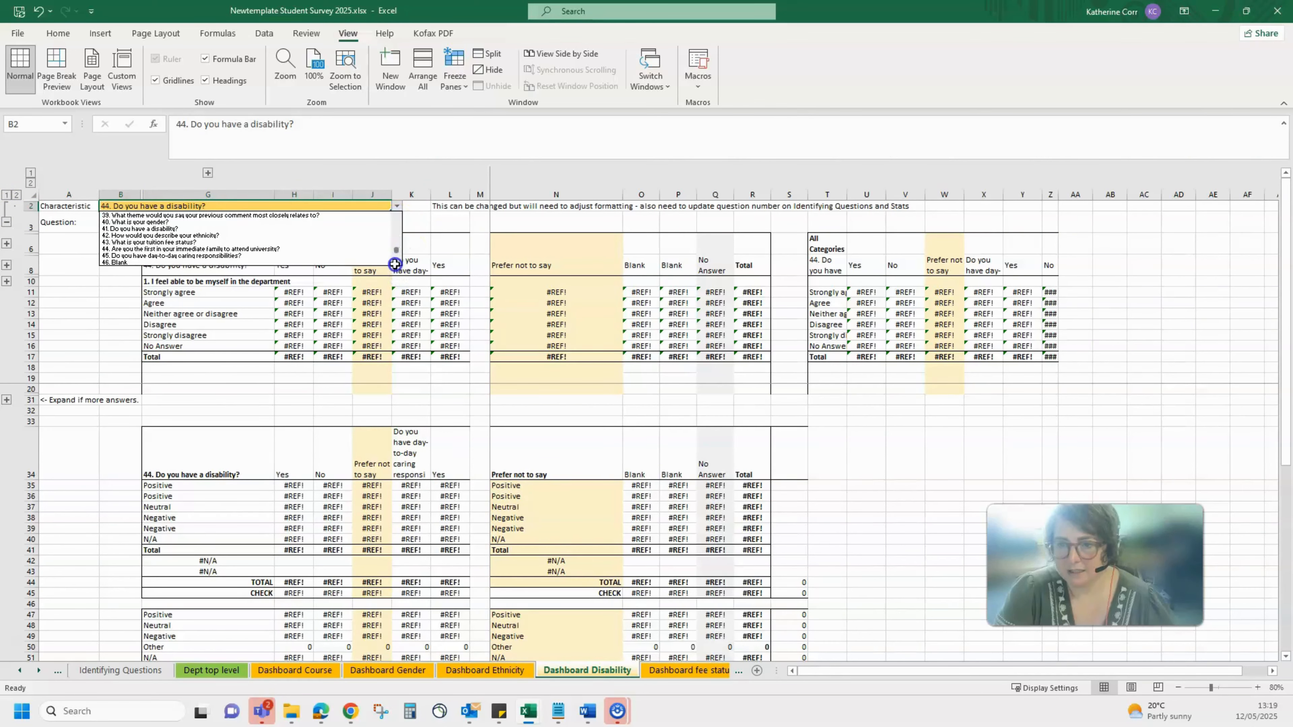
{"action": "left_click", "coordinate": [265, 229]}
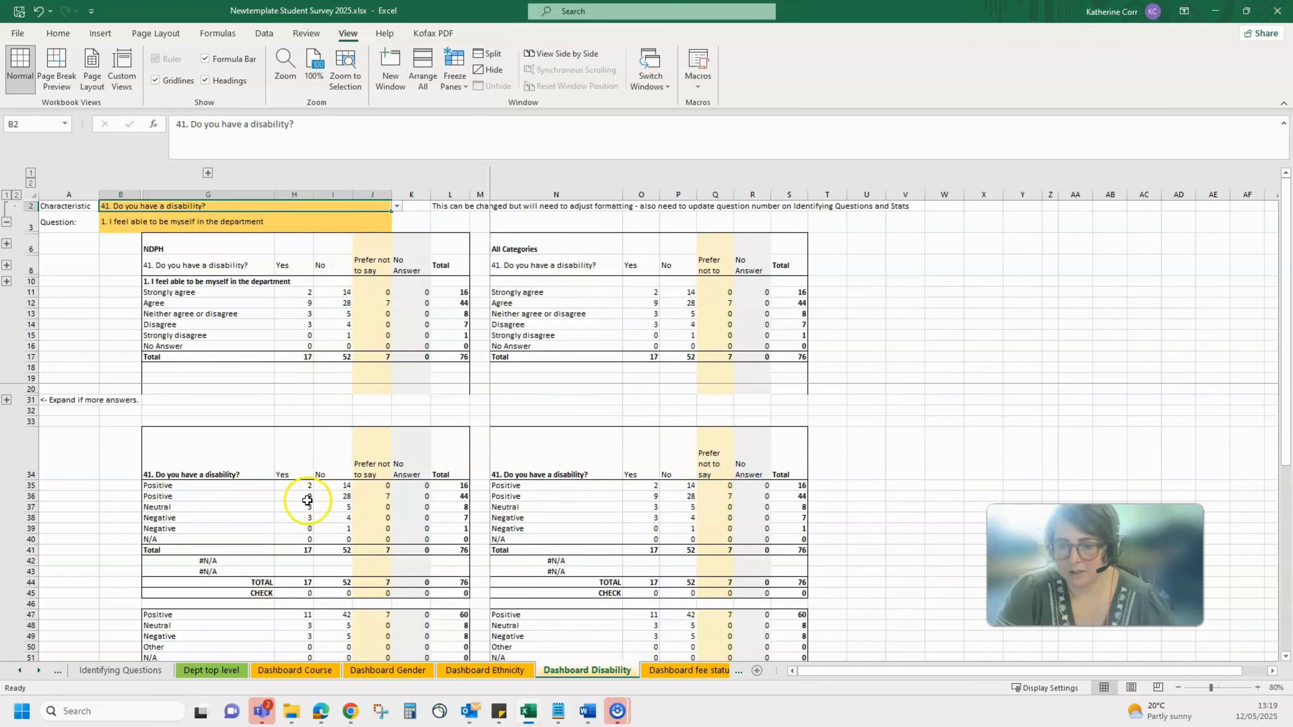
Step: Compare the positive-answer percentages of the Yes and No groups on Dashboard Disability
{"action": "scroll", "coordinate": [307, 501], "scroll_direction": "down", "scroll_amount": 3}
{"action": "left_click", "coordinate": [297, 551]}
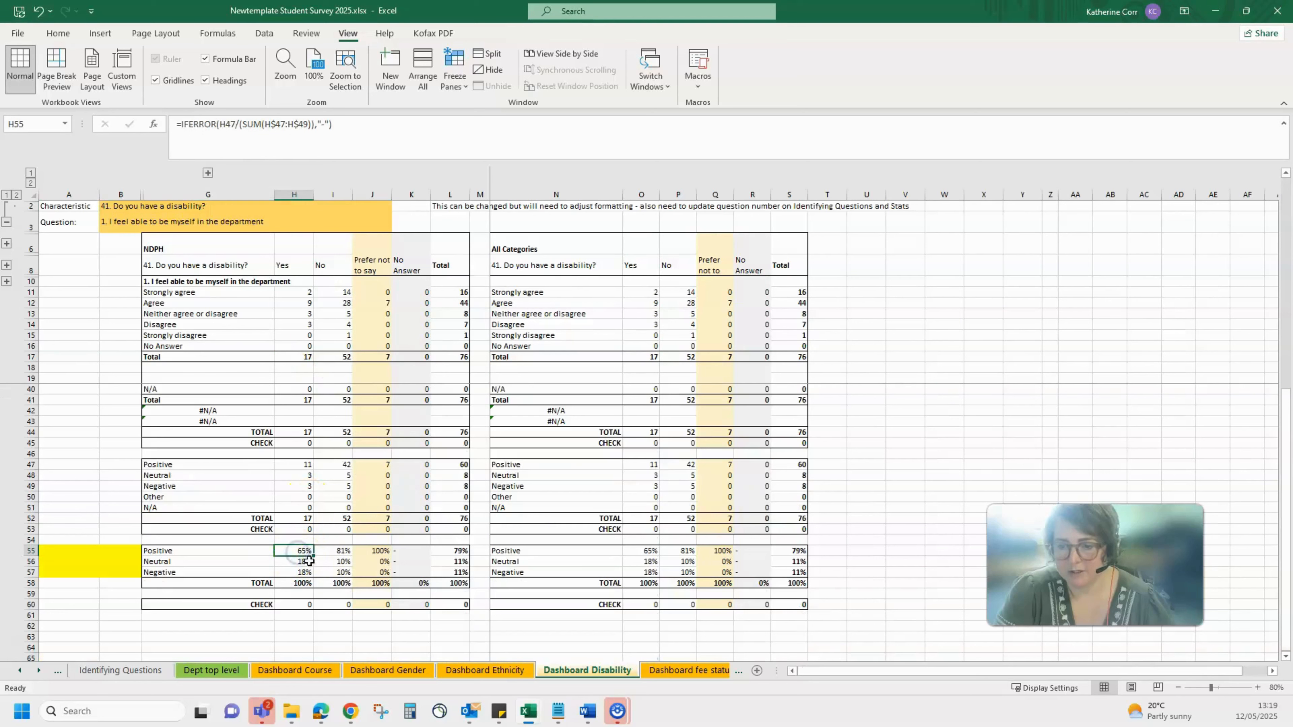
{"action": "left_click", "coordinate": [334, 551]}
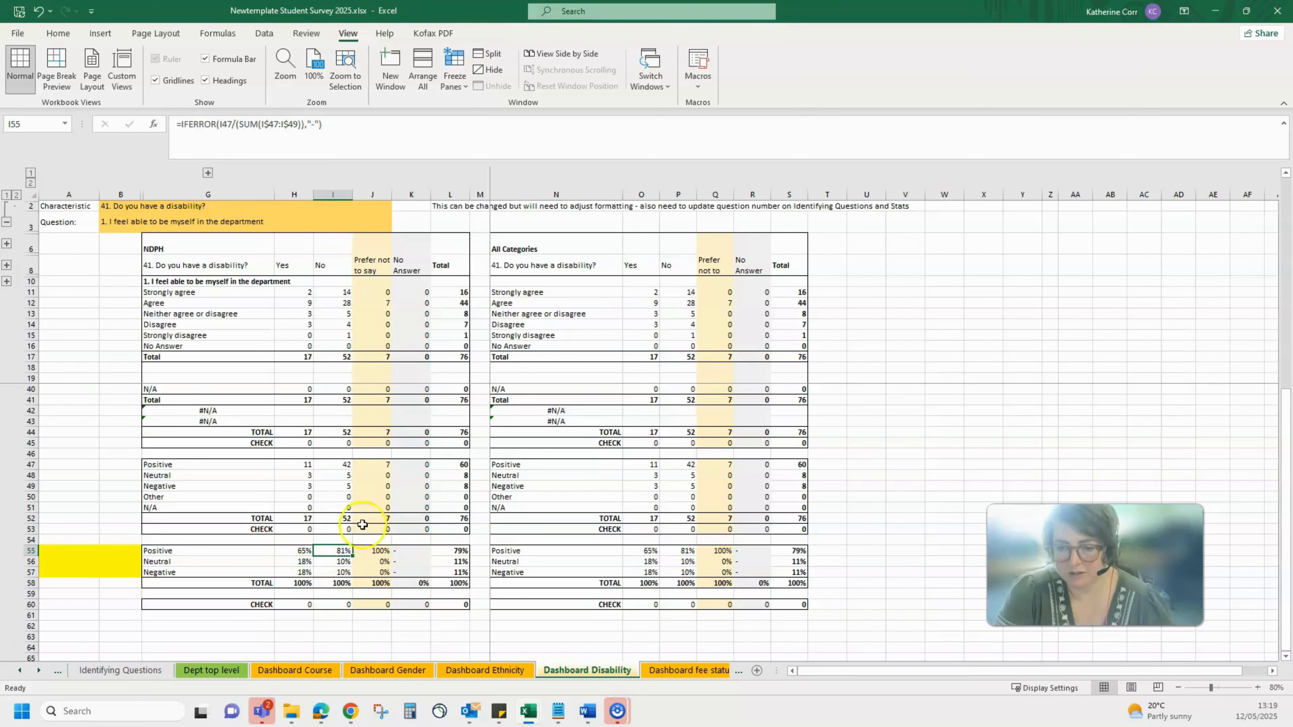
Step: On Dashboard fee status, set the characteristic to "43. What is your tuition fee status?"
{"action": "left_click", "coordinate": [673, 679]}
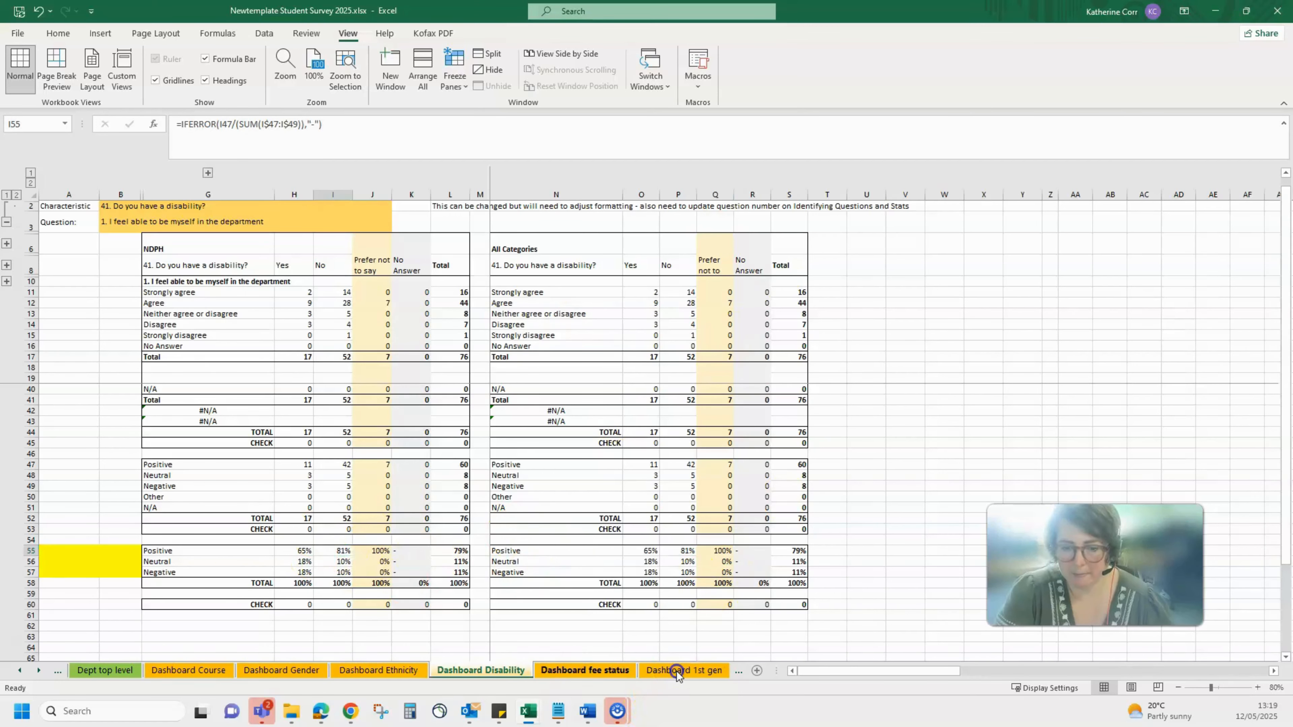
{"action": "left_click", "coordinate": [244, 229]}
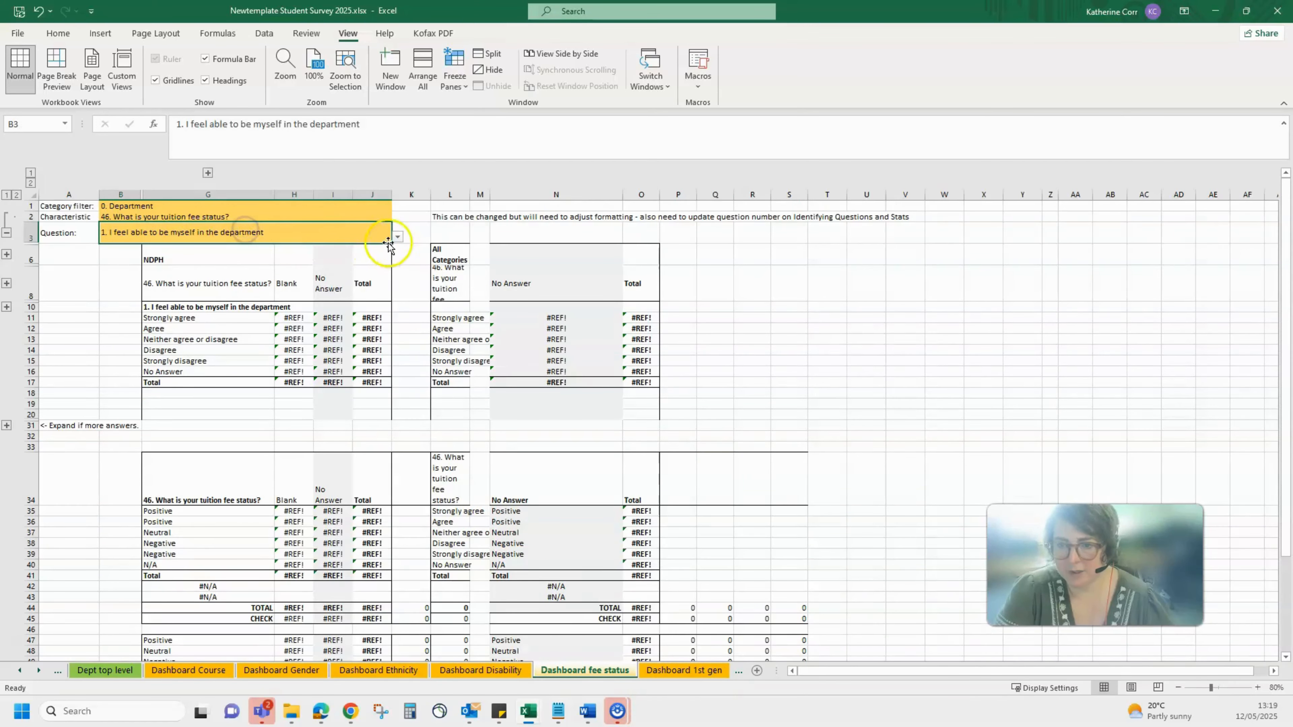
{"action": "left_click", "coordinate": [321, 217]}
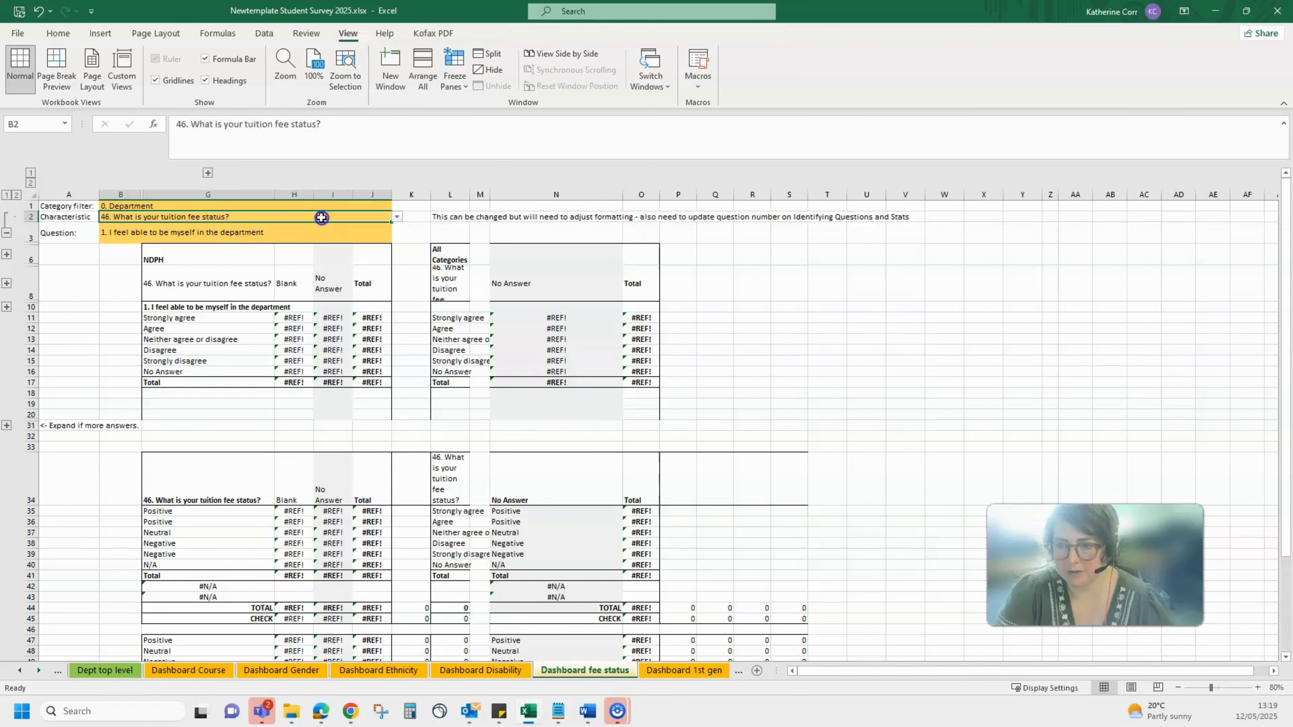
{"action": "left_click", "coordinate": [397, 218]}
{"action": "left_click", "coordinate": [402, 266]}
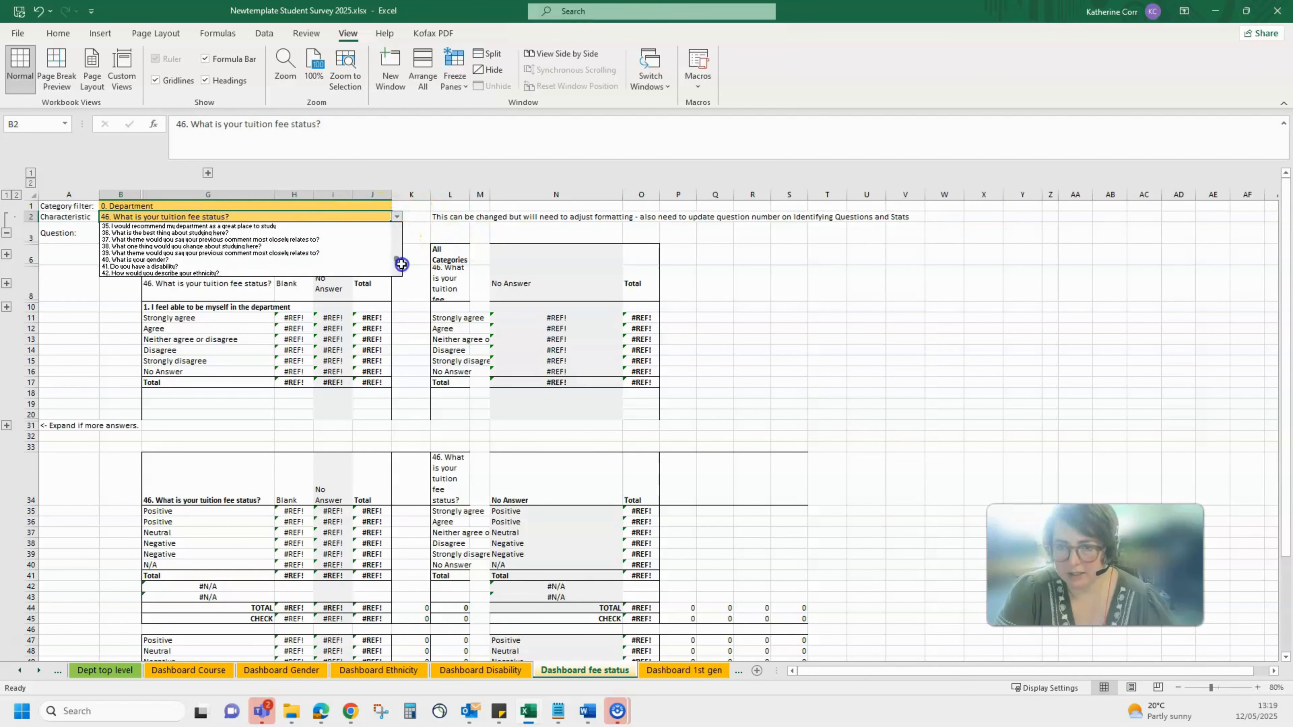
{"action": "left_click", "coordinate": [239, 246]}
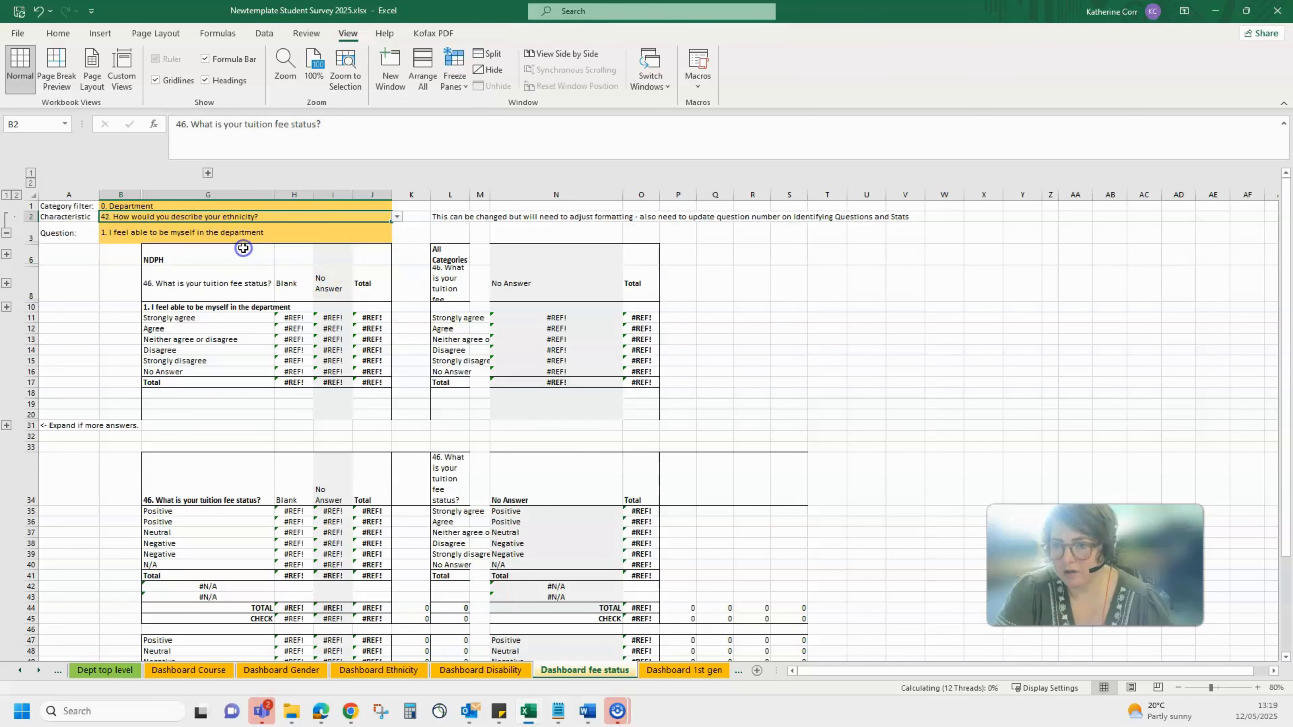
{"action": "left_click", "coordinate": [398, 217]}
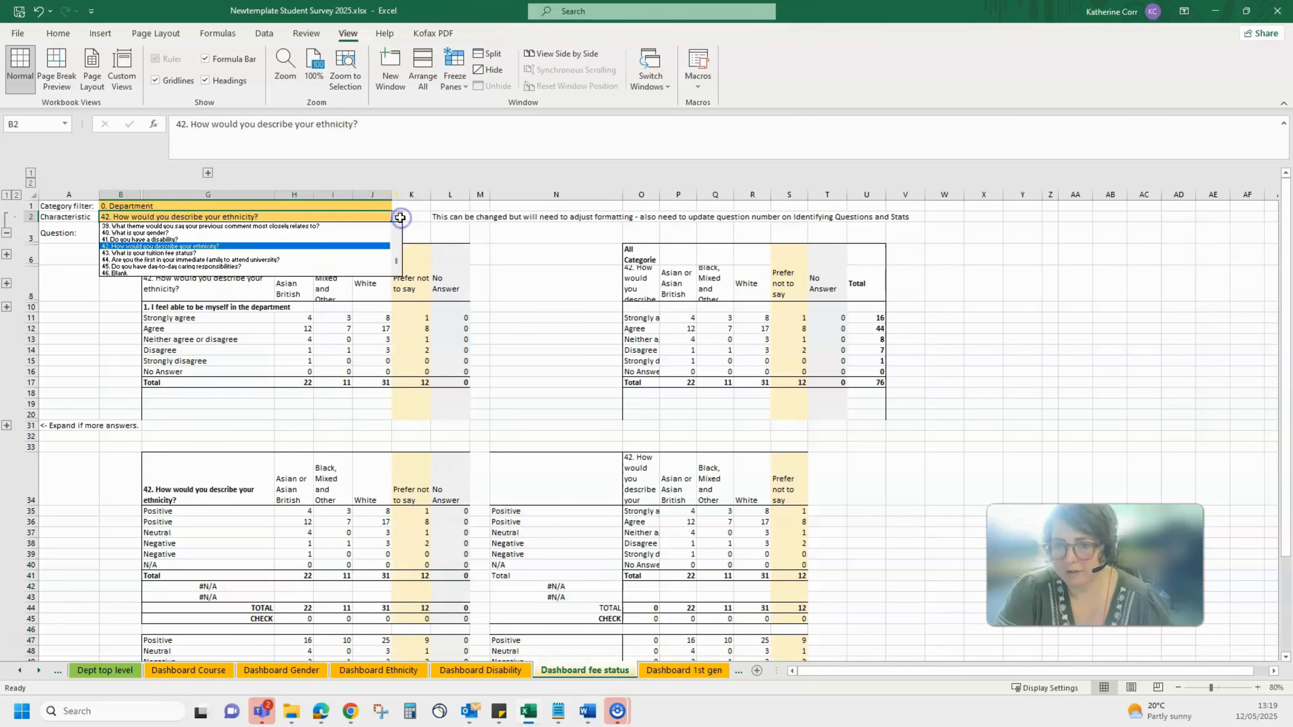
{"action": "left_click", "coordinate": [345, 253]}
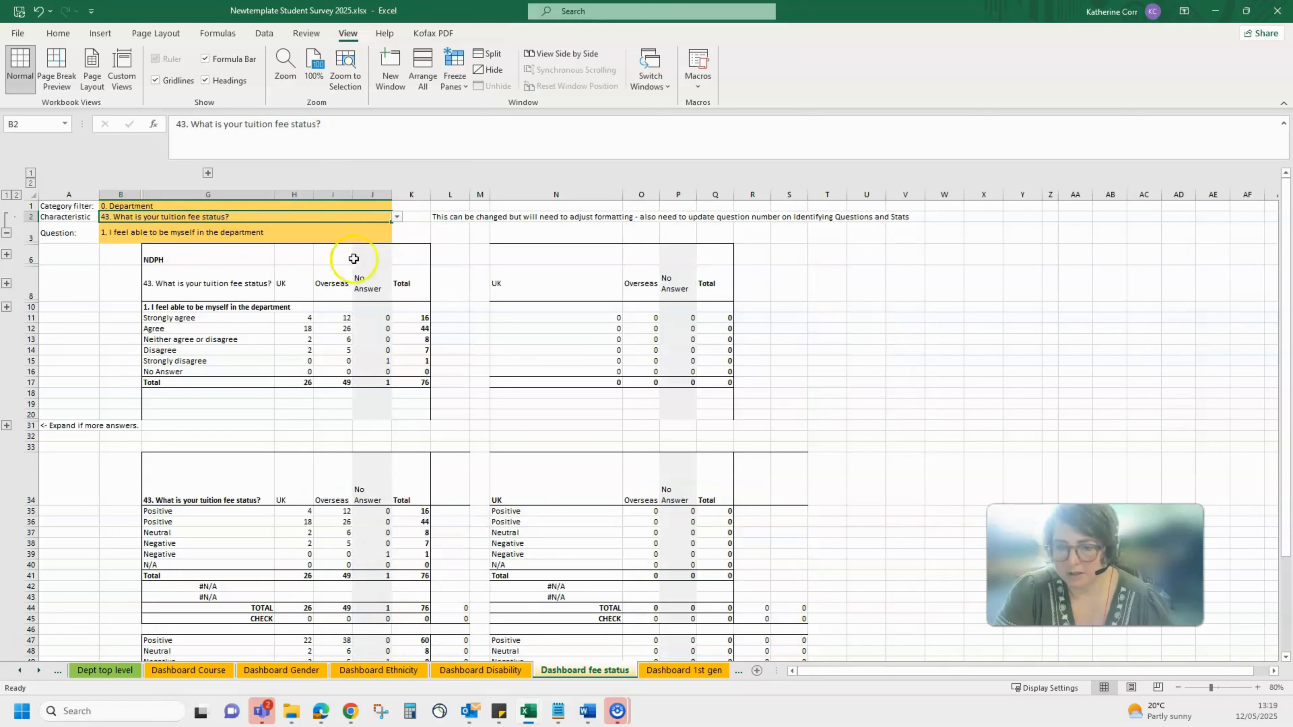
Step: Review the tuition fee status tables down to the percentage summary, including the unused column beside the NDPH totals
{"action": "scroll", "coordinate": [544, 502], "scroll_direction": "down", "scroll_amount": 2}
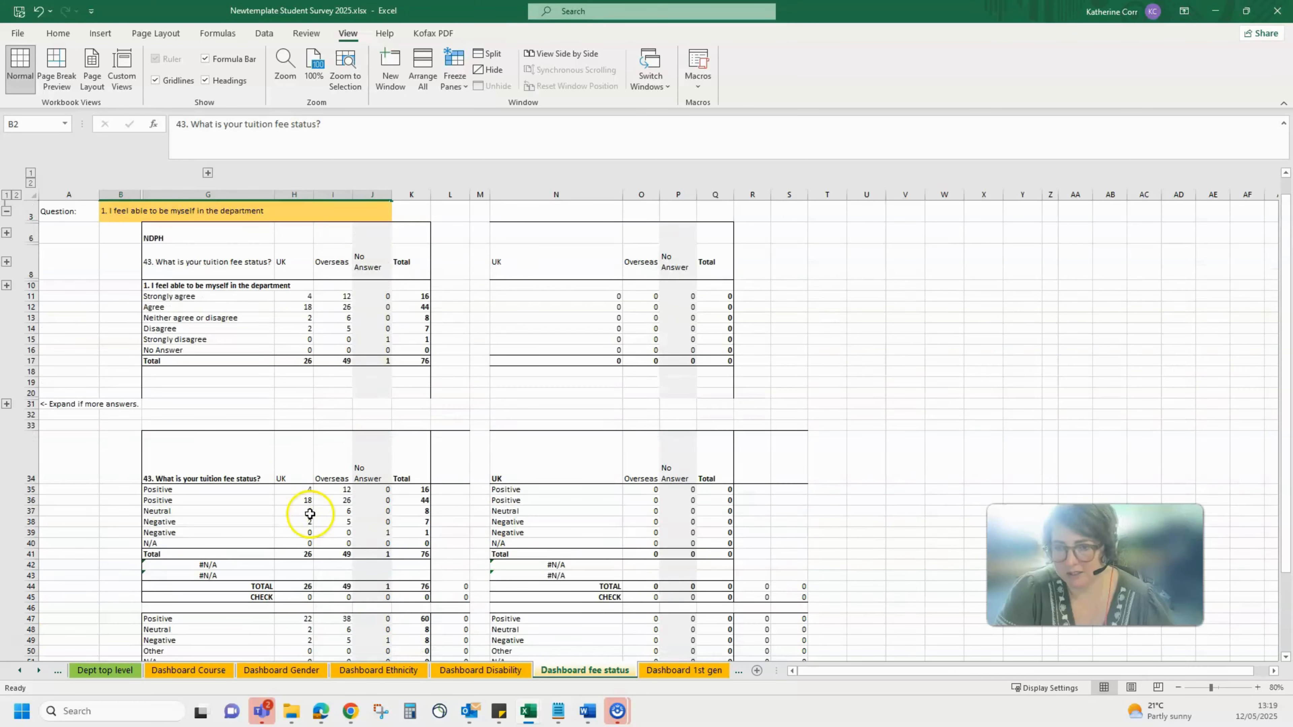
{"action": "scroll", "coordinate": [309, 509], "scroll_direction": "up", "scroll_amount": 2}
{"action": "left_click", "coordinate": [452, 447]}
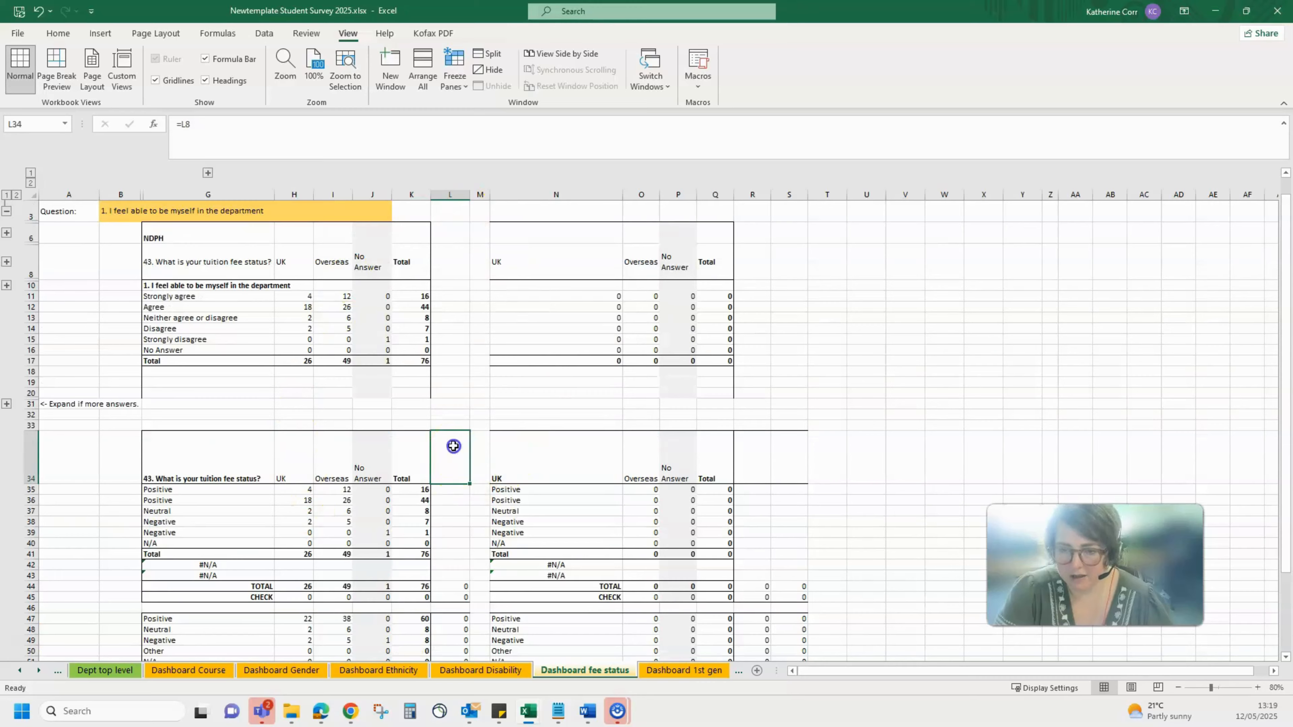
{"action": "scroll", "coordinate": [439, 475], "scroll_direction": "down", "scroll_amount": 2}
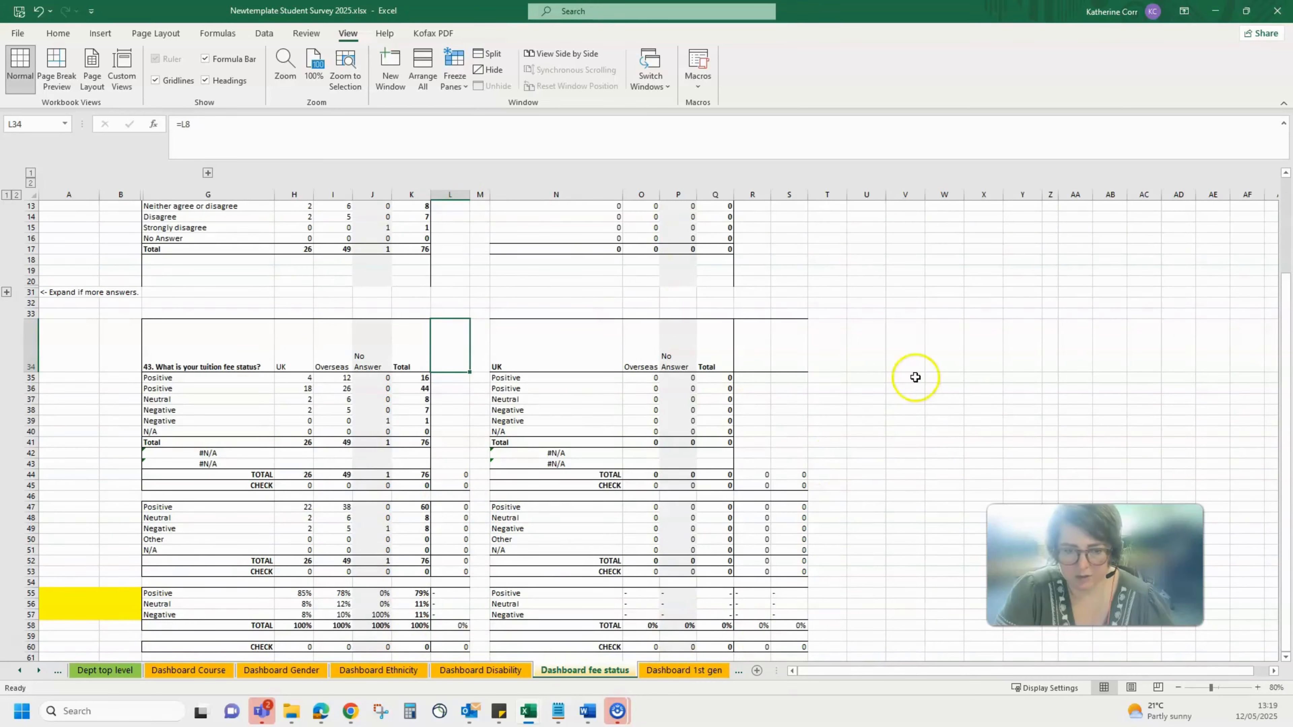
{"action": "scroll", "coordinate": [518, 492], "scroll_direction": "up", "scroll_amount": 4}
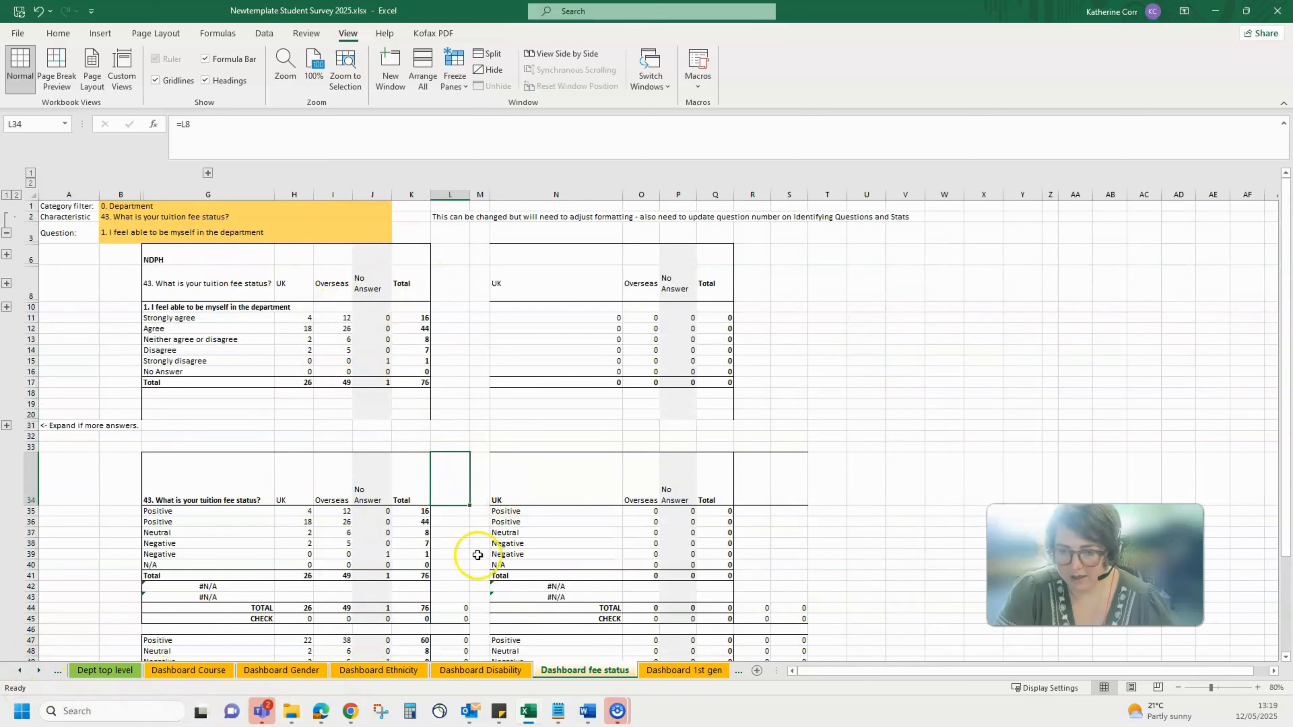
Step: Copy the UK column's cells from rows 34 to 60 across the Overseas, No Answer and Total columns of the NDPH table
{"action": "left_click", "coordinate": [292, 489]}
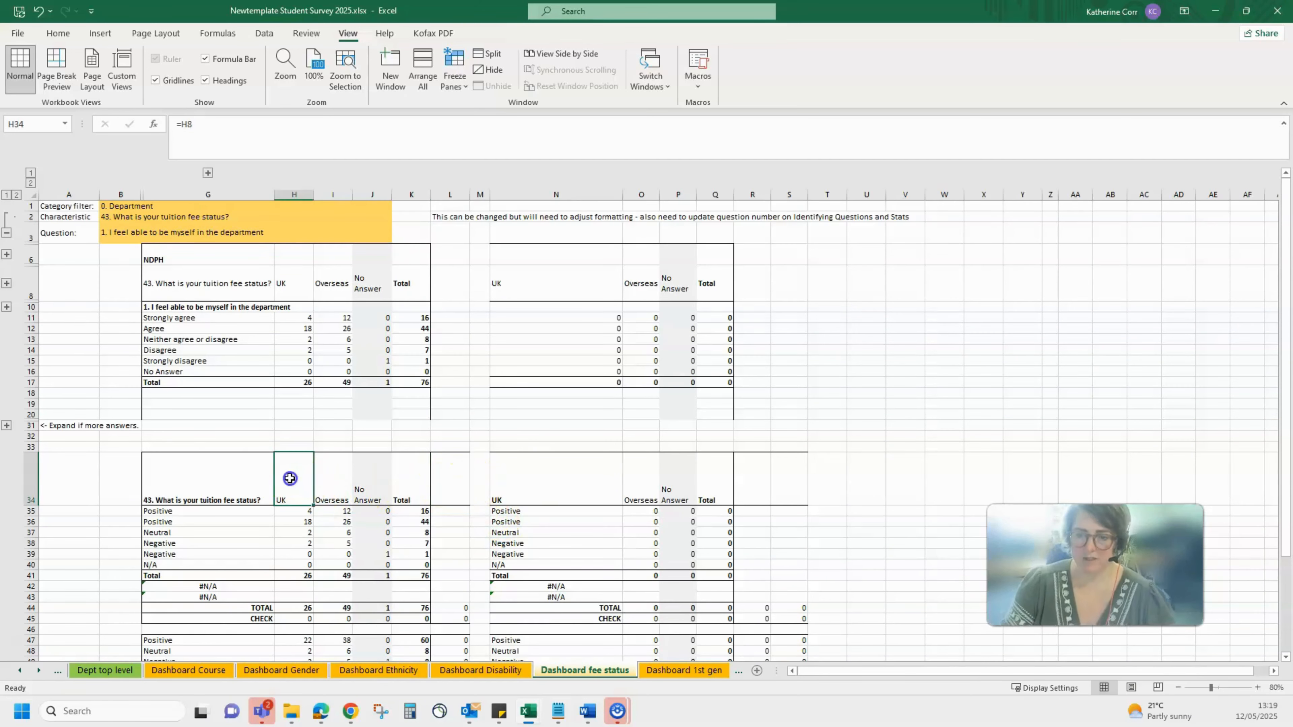
{"action": "scroll", "coordinate": [293, 496], "scroll_direction": "down", "scroll_amount": 3}
{"action": "scroll", "coordinate": [293, 496], "scroll_direction": "down", "scroll_amount": 3}
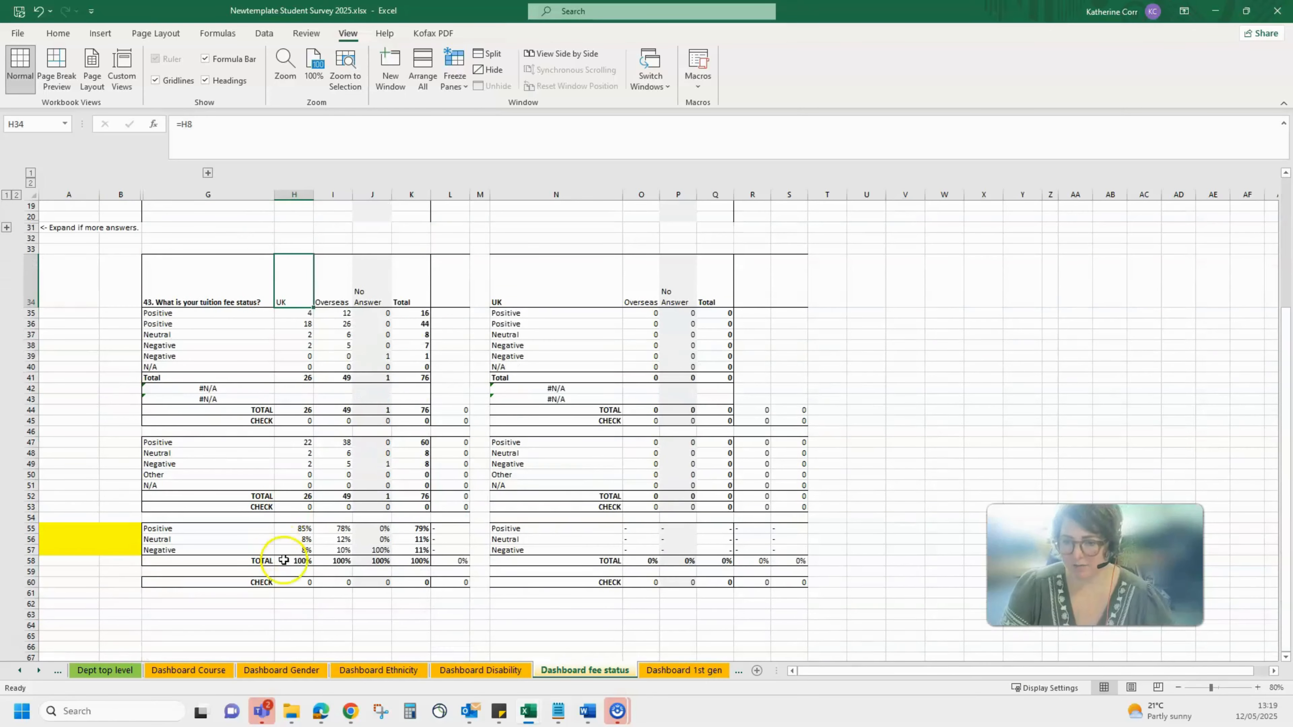
{"action": "left_click", "coordinate": [297, 582], "text": "shift"}
{"action": "key", "text": "ctrl+c"}
{"action": "key", "text": "Right"}
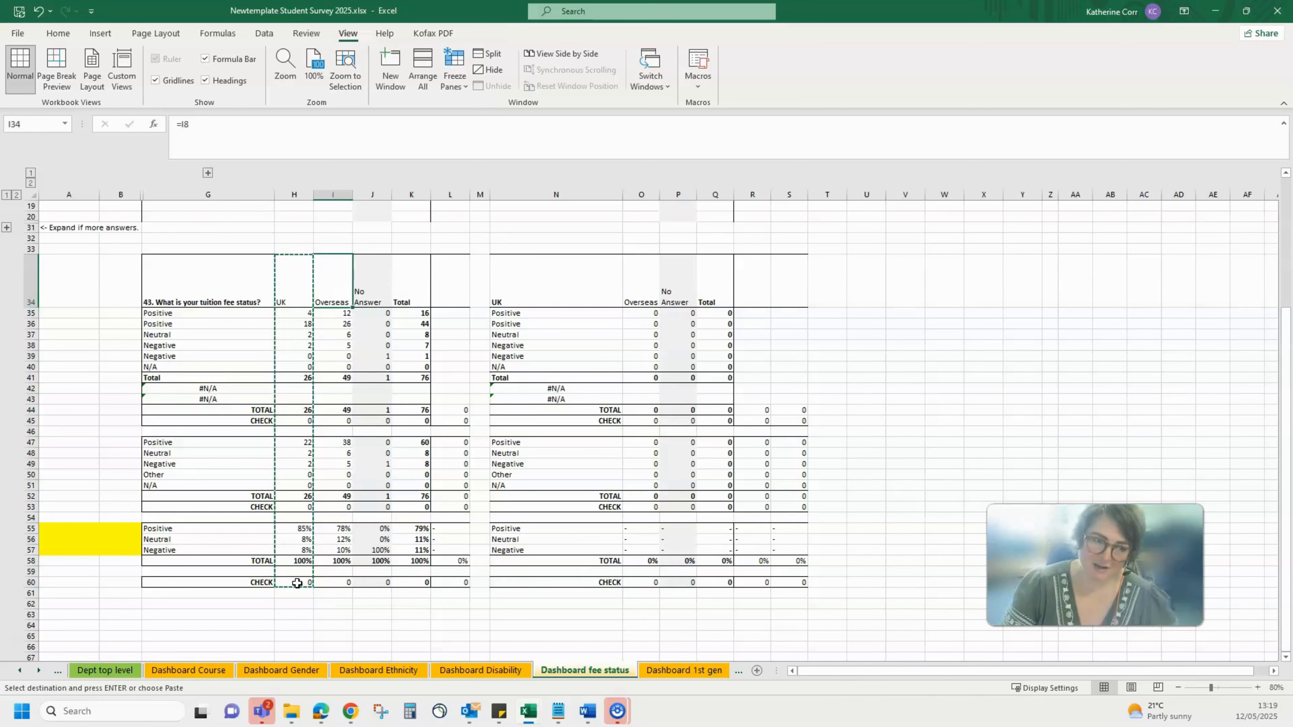
{"action": "key", "text": "ctrl+v"}
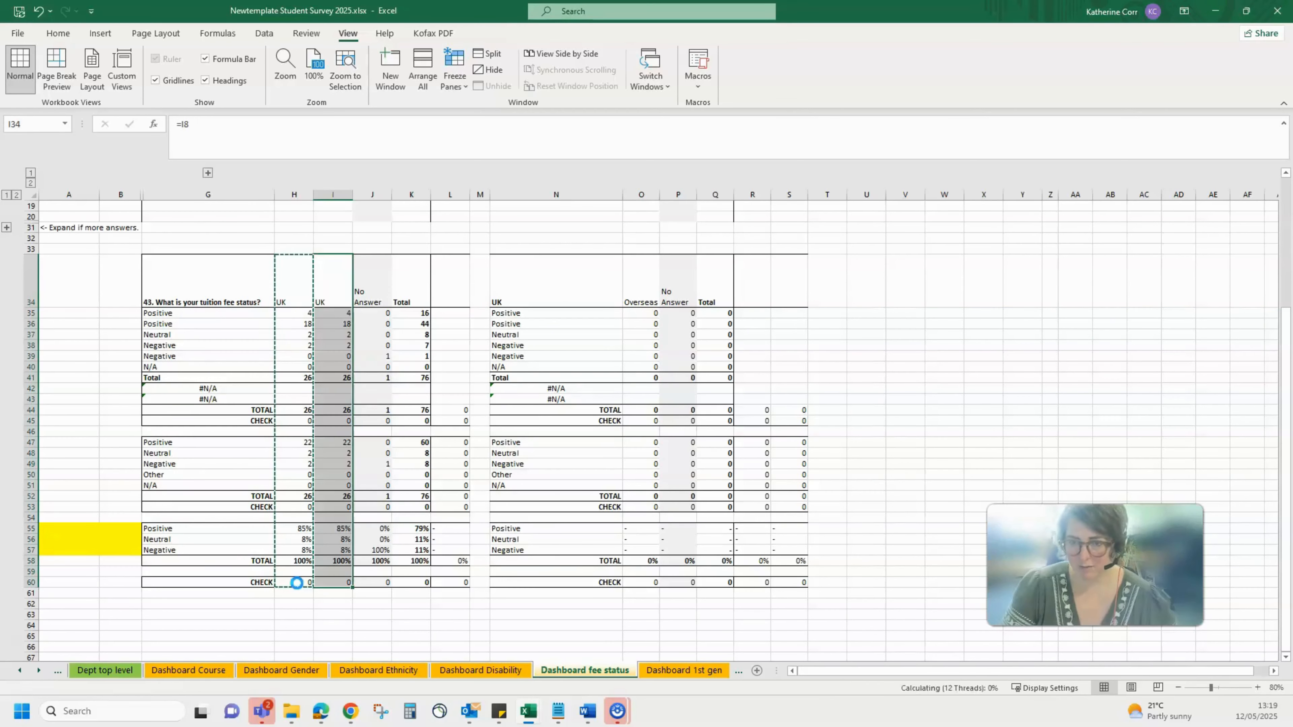
{"action": "key", "text": "Left"}
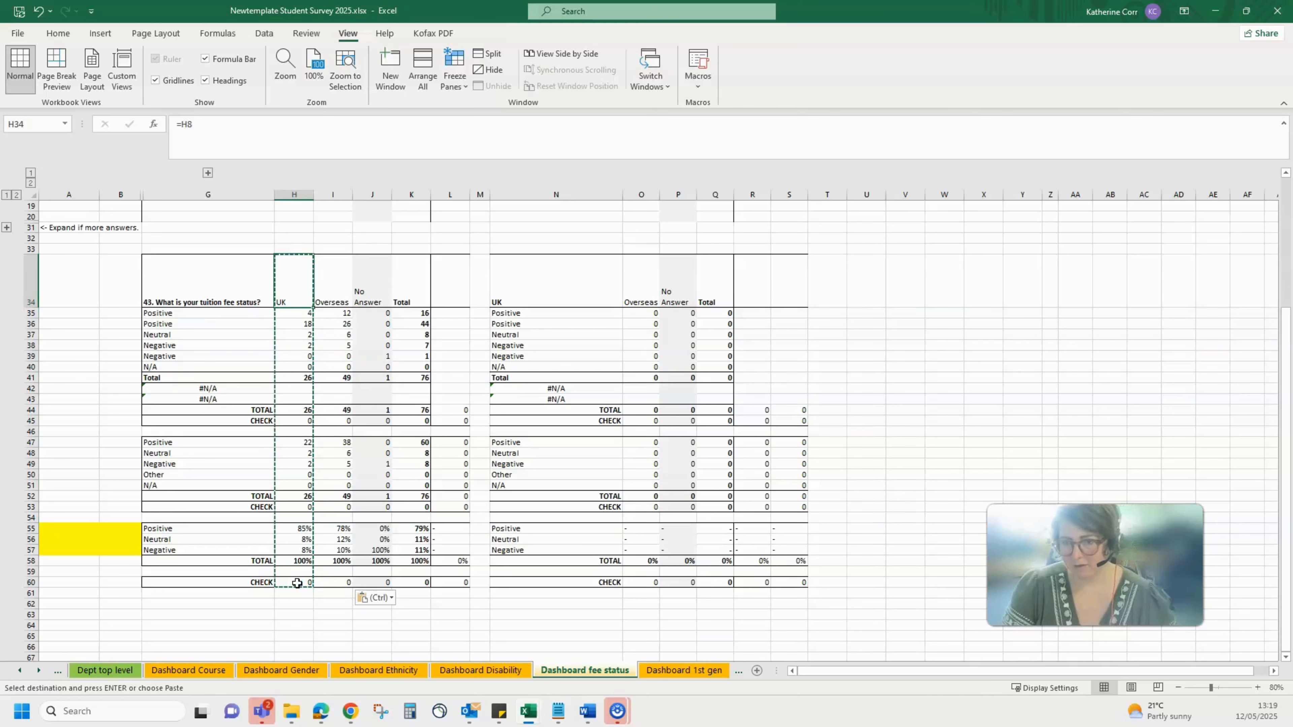
{"action": "key", "text": "Right"}
{"action": "key", "text": "Right"}
{"action": "key", "text": "ctrl+v"}
{"action": "key", "text": "Right"}
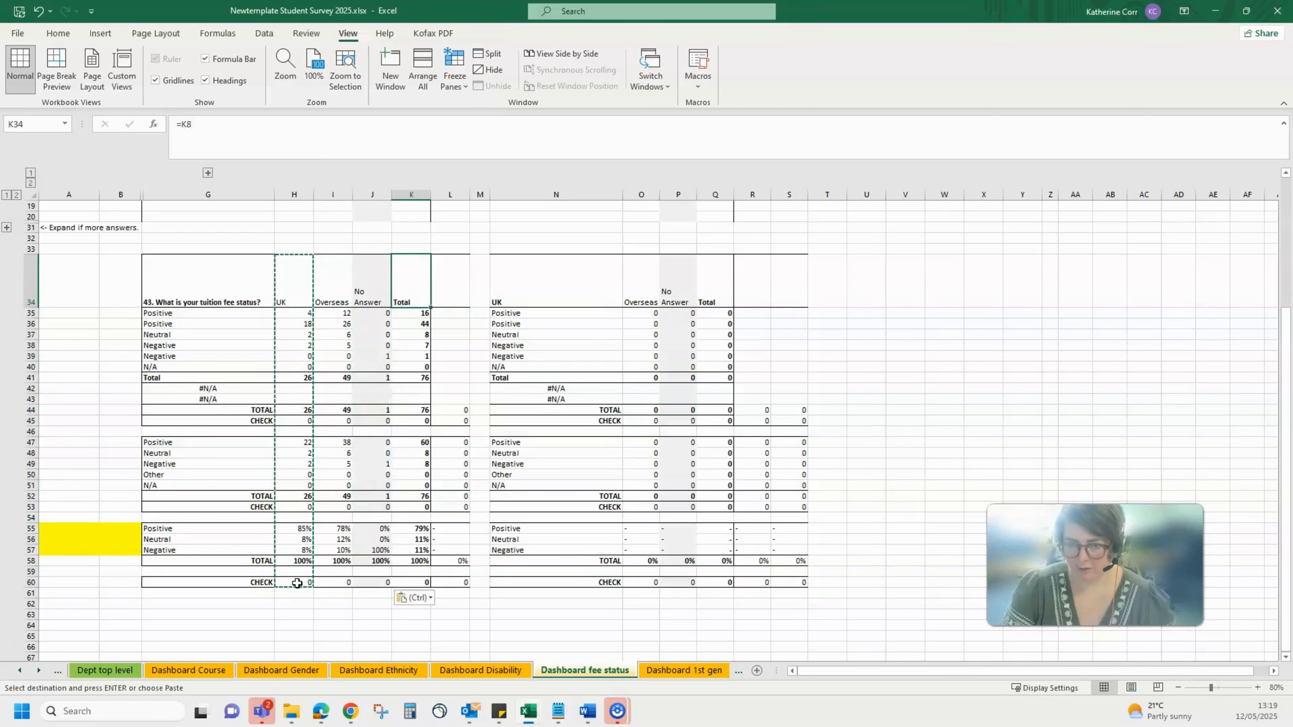
{"action": "key", "text": "ctrl+v"}
{"action": "key", "text": "Right"}
{"action": "key", "text": "Right"}
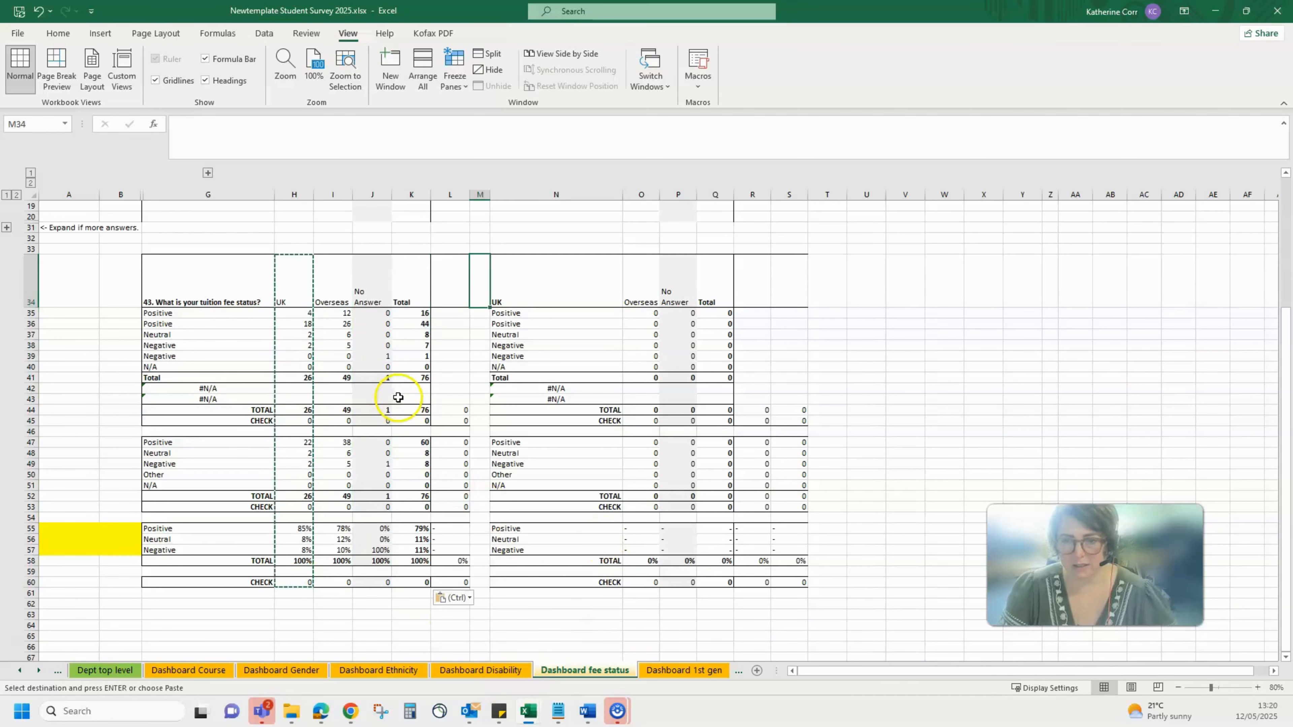
Step: Examine the empty columns between the two fee status tables, including the header formula in L8
{"action": "scroll", "coordinate": [398, 398], "scroll_direction": "up", "scroll_amount": 6}
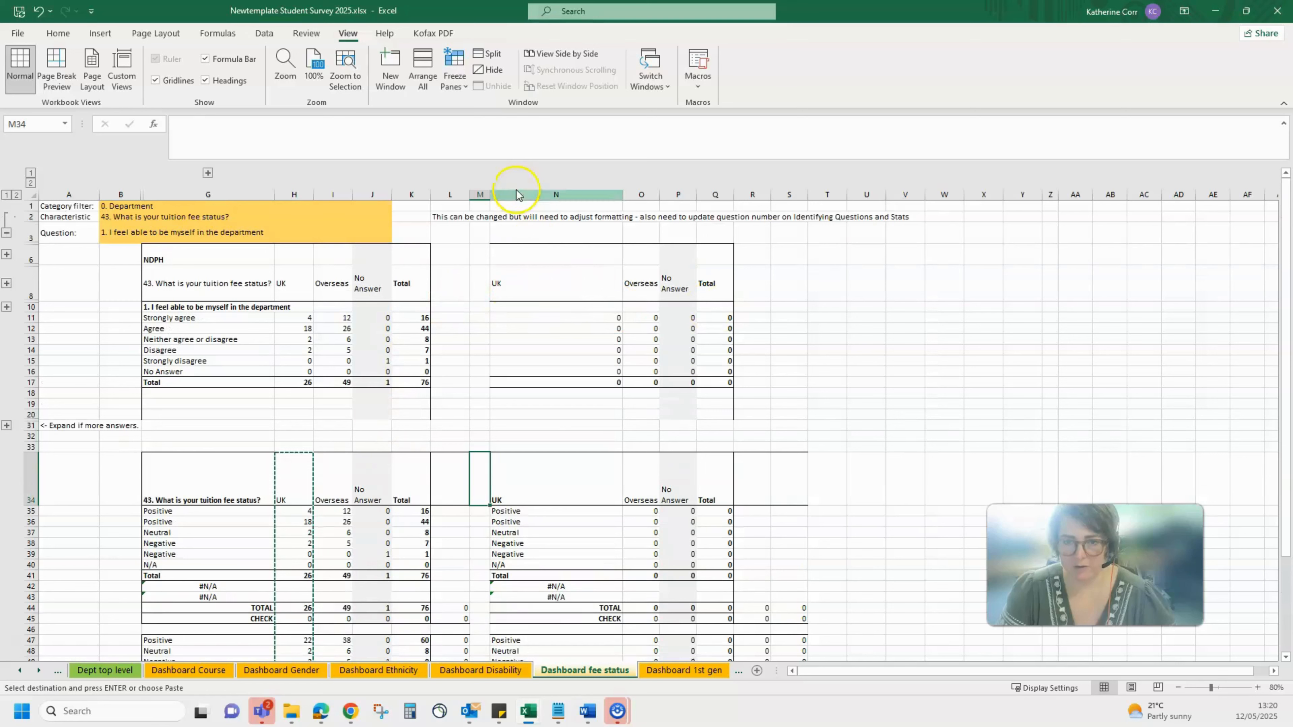
{"action": "left_click", "coordinate": [477, 306]}
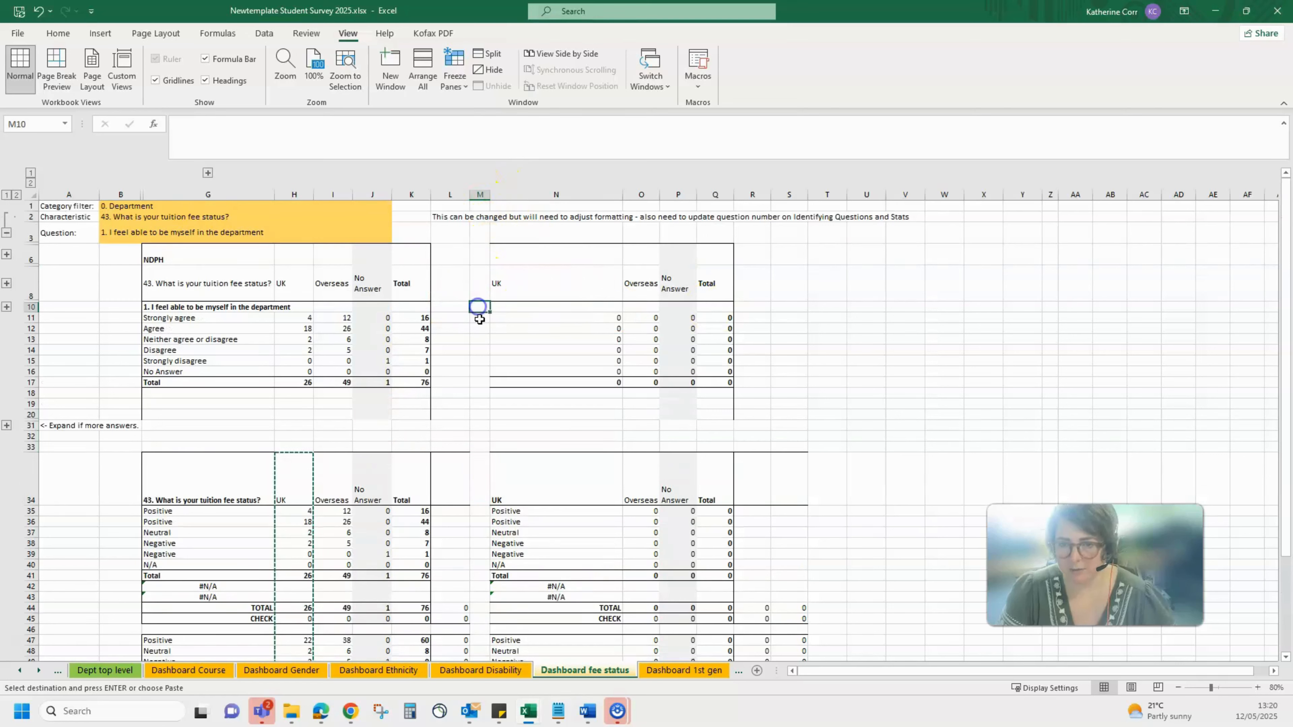
{"action": "left_click", "coordinate": [481, 380]}
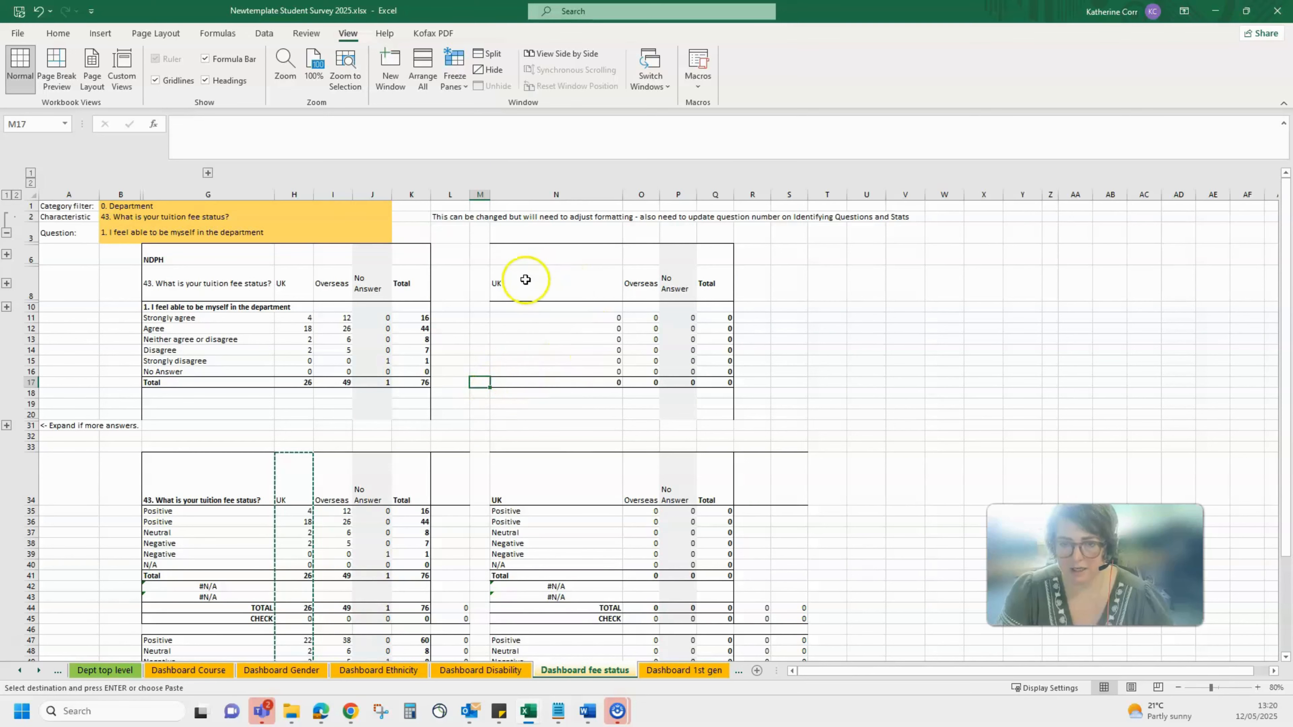
{"action": "scroll", "coordinate": [583, 462], "scroll_direction": "down", "scroll_amount": 1}
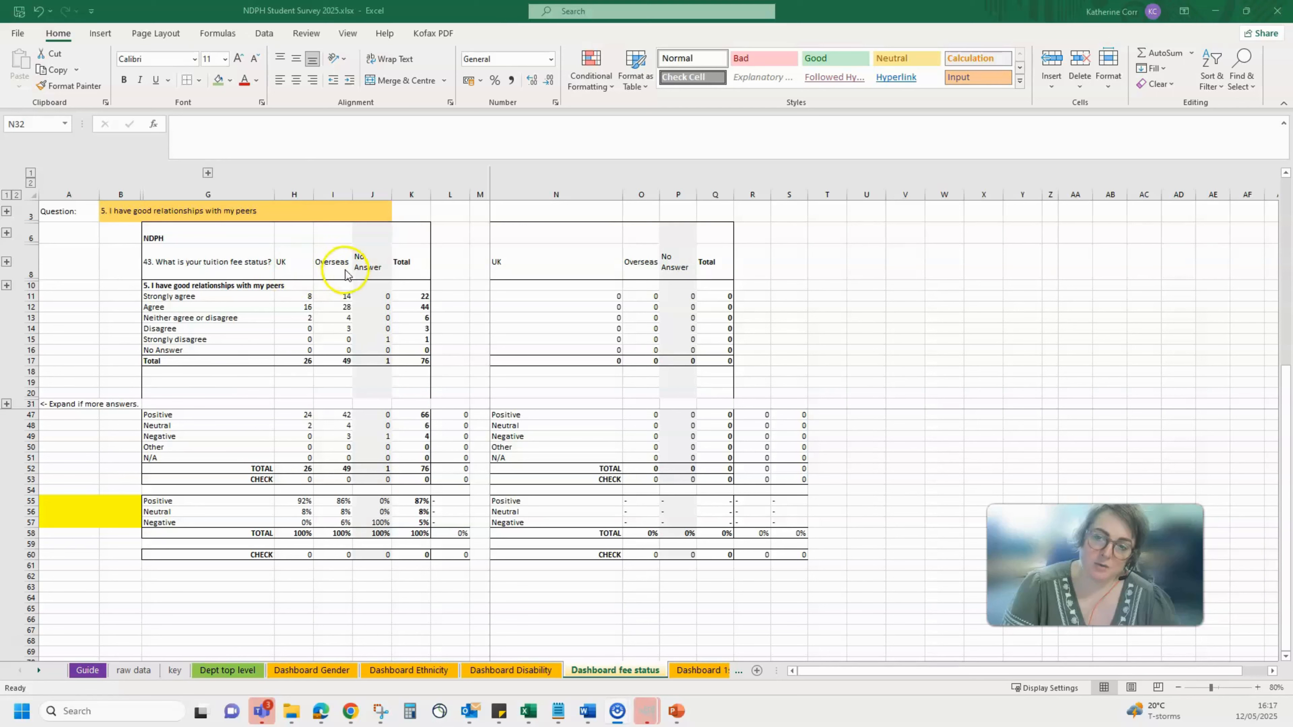
{"action": "left_click", "coordinate": [479, 260]}
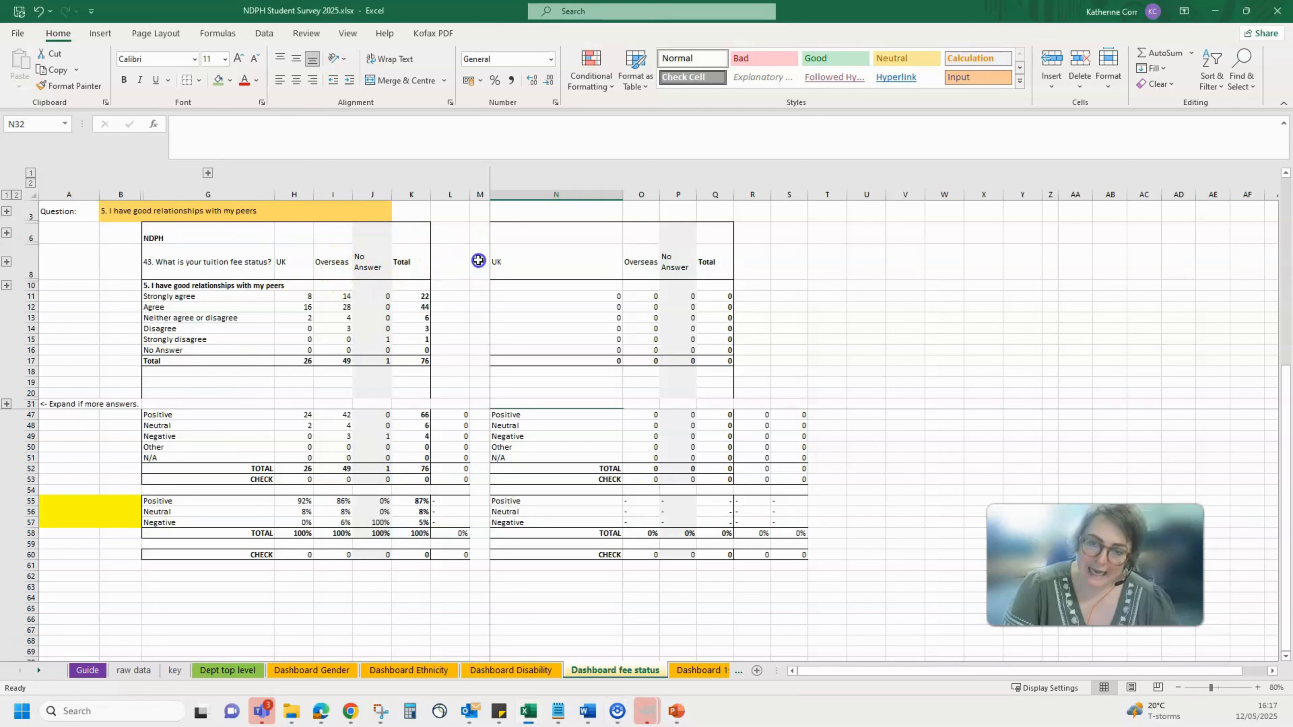
{"action": "left_click", "coordinate": [477, 258]}
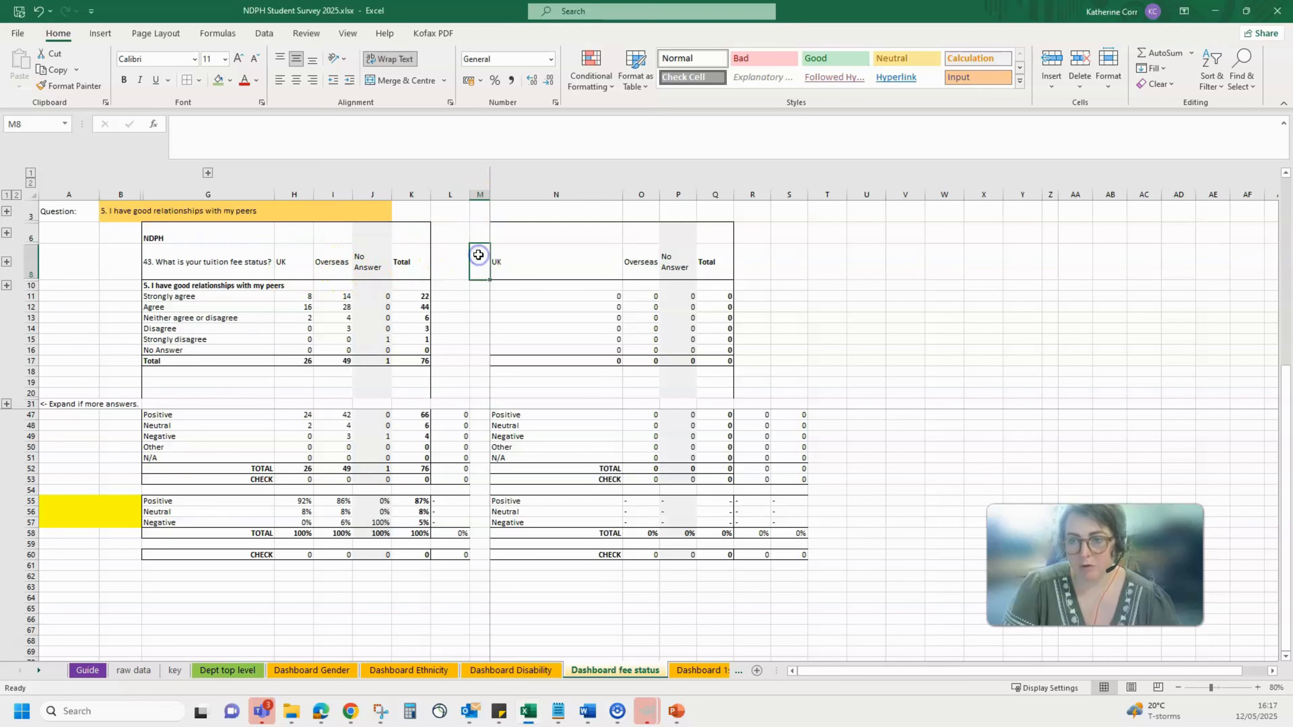
{"action": "left_click", "coordinate": [451, 259]}
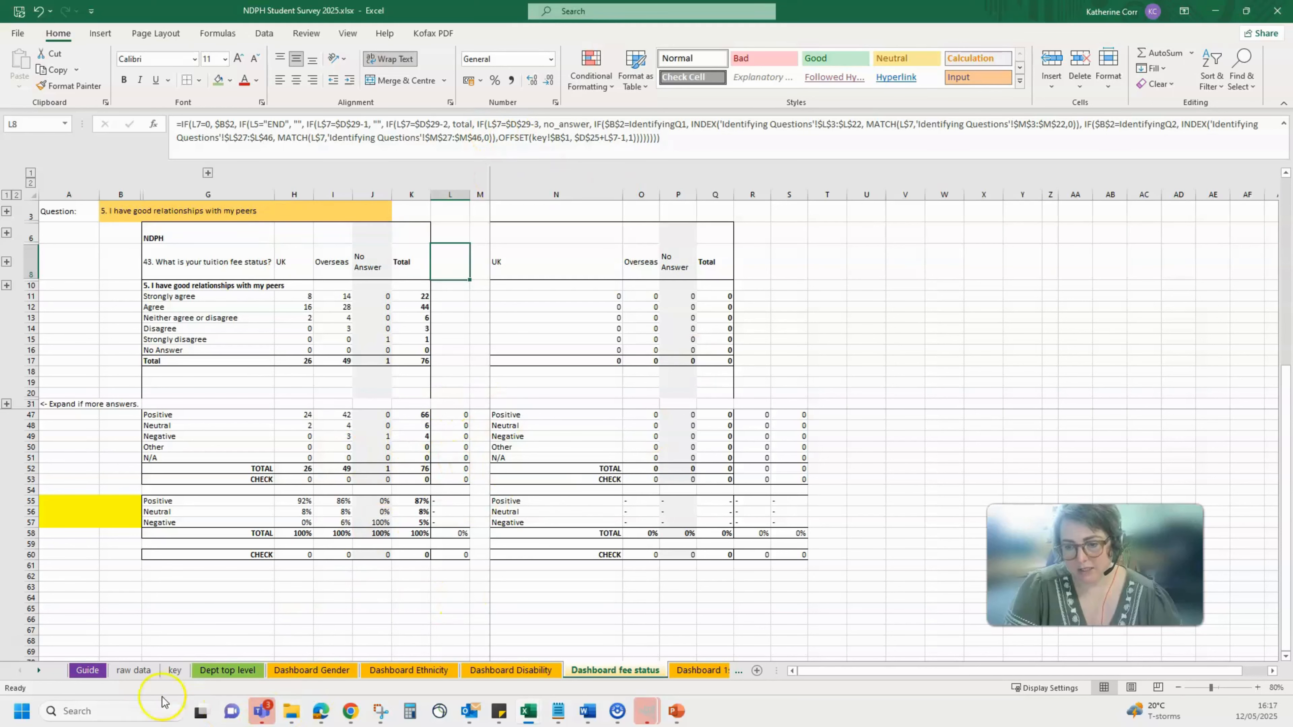
Step: On the key sheet, examine the Q43 tuition fee status answer options and the start of Q44
{"action": "left_click", "coordinate": [174, 670]}
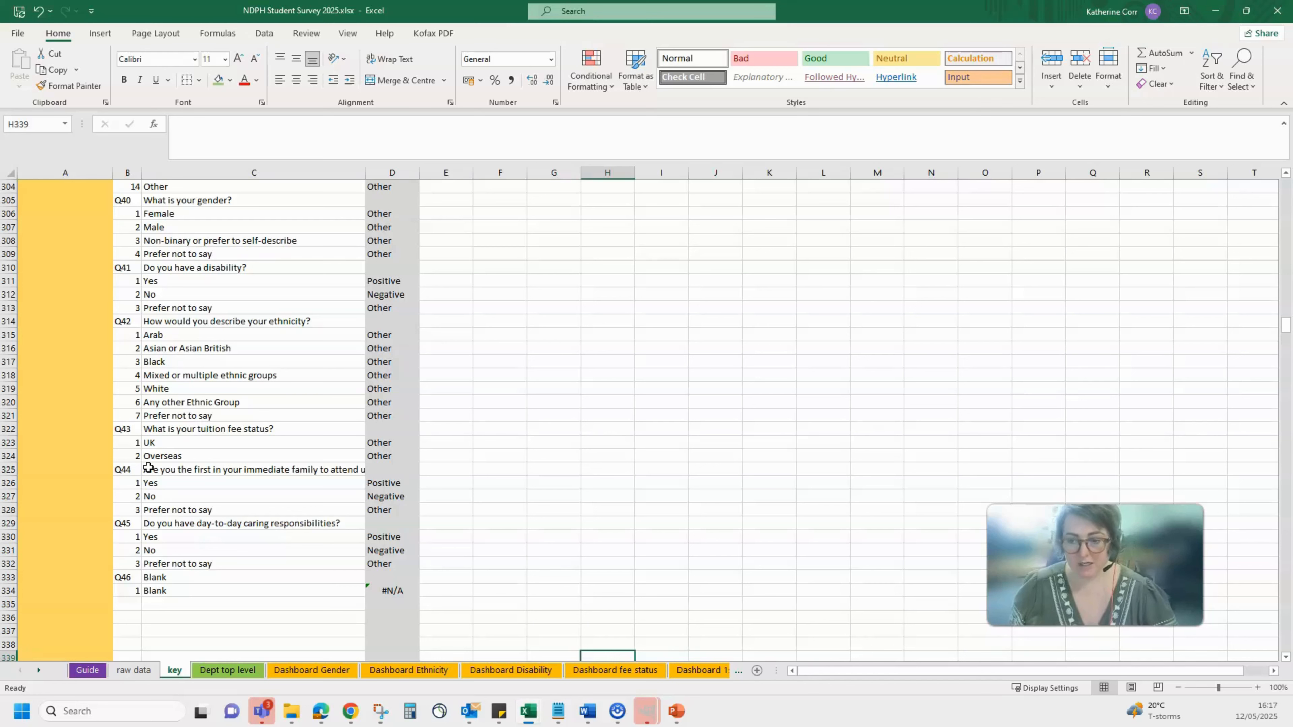
{"action": "left_click", "coordinate": [124, 469]}
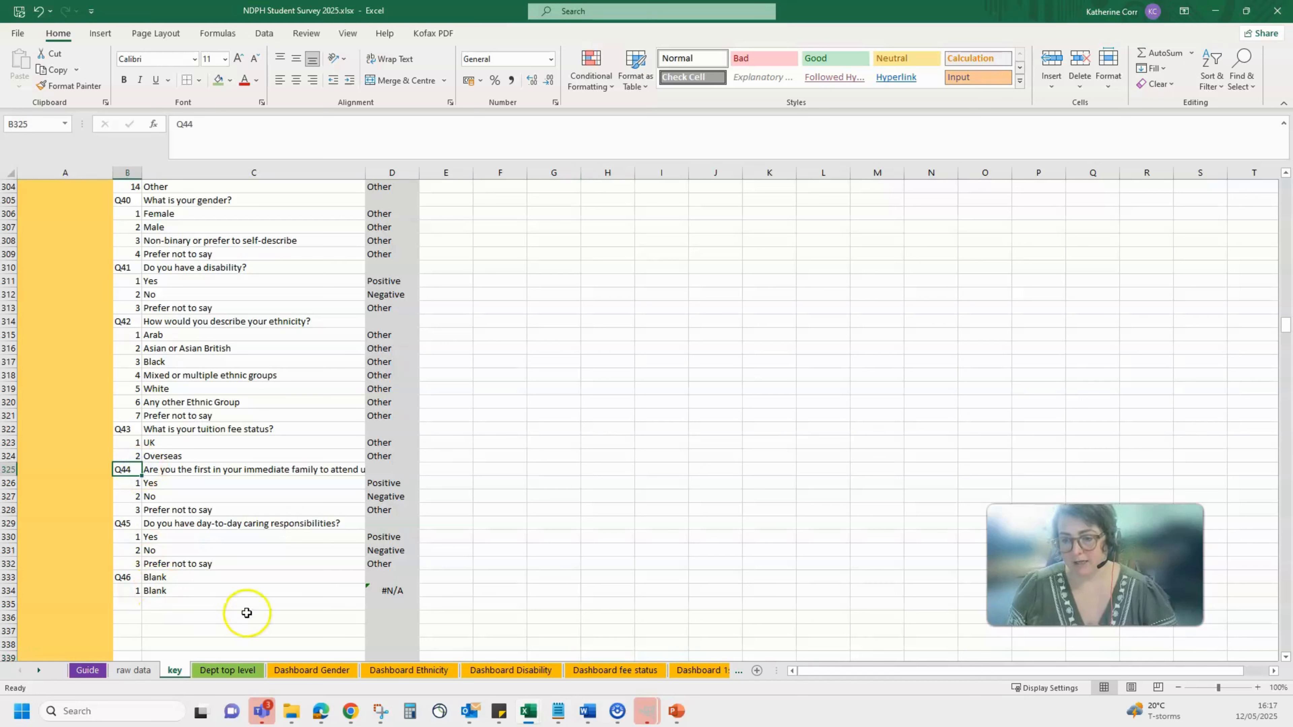
{"action": "left_click", "coordinate": [150, 442]}
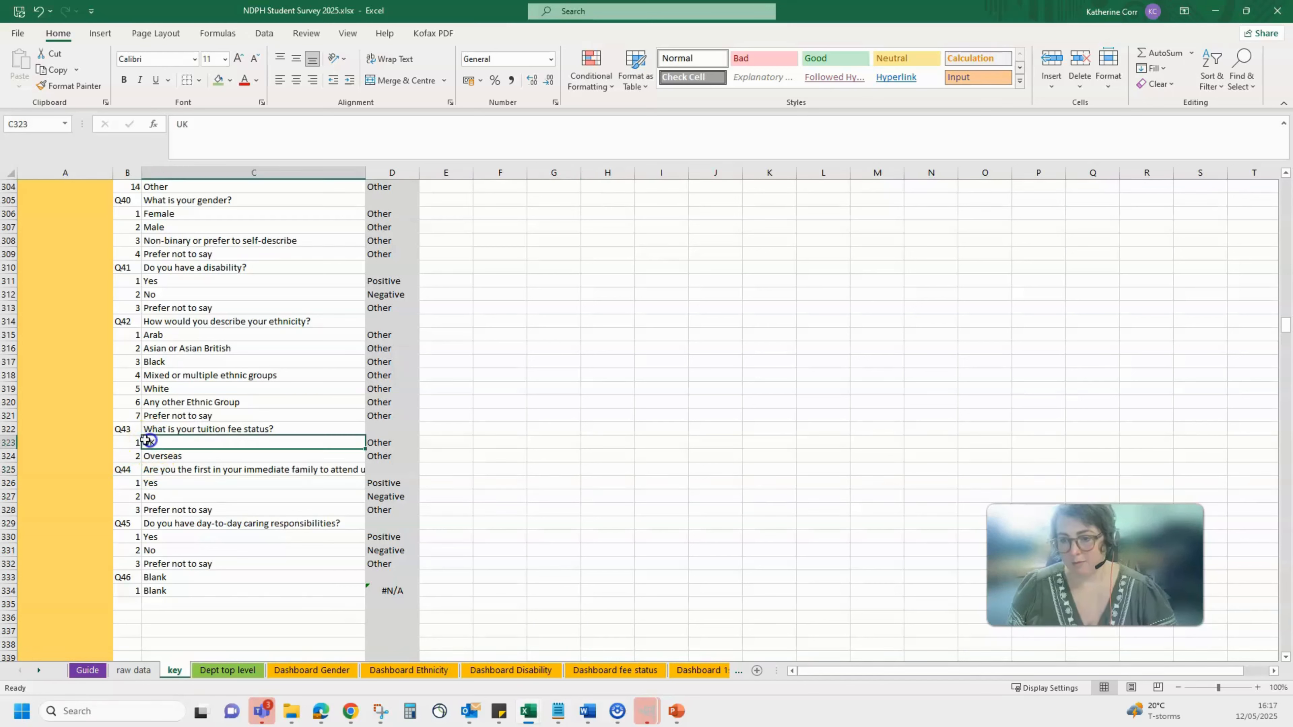
{"action": "left_click", "coordinate": [131, 443]}
{"action": "left_click", "coordinate": [135, 454]}
{"action": "left_click", "coordinate": [130, 466]}
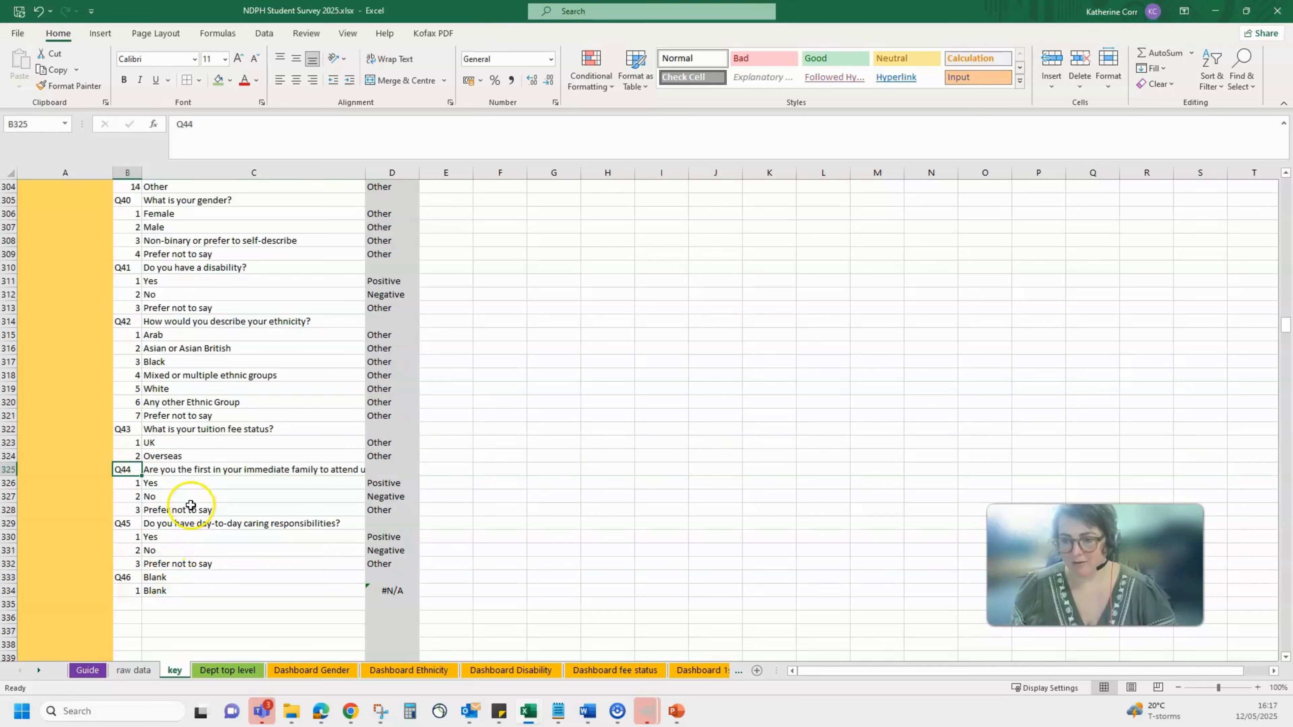
Step: Copy the Q44 to Q46 block in columns B and C and paste it one row lower, starting at B326
{"action": "left_click", "coordinate": [165, 591], "text": "shift"}
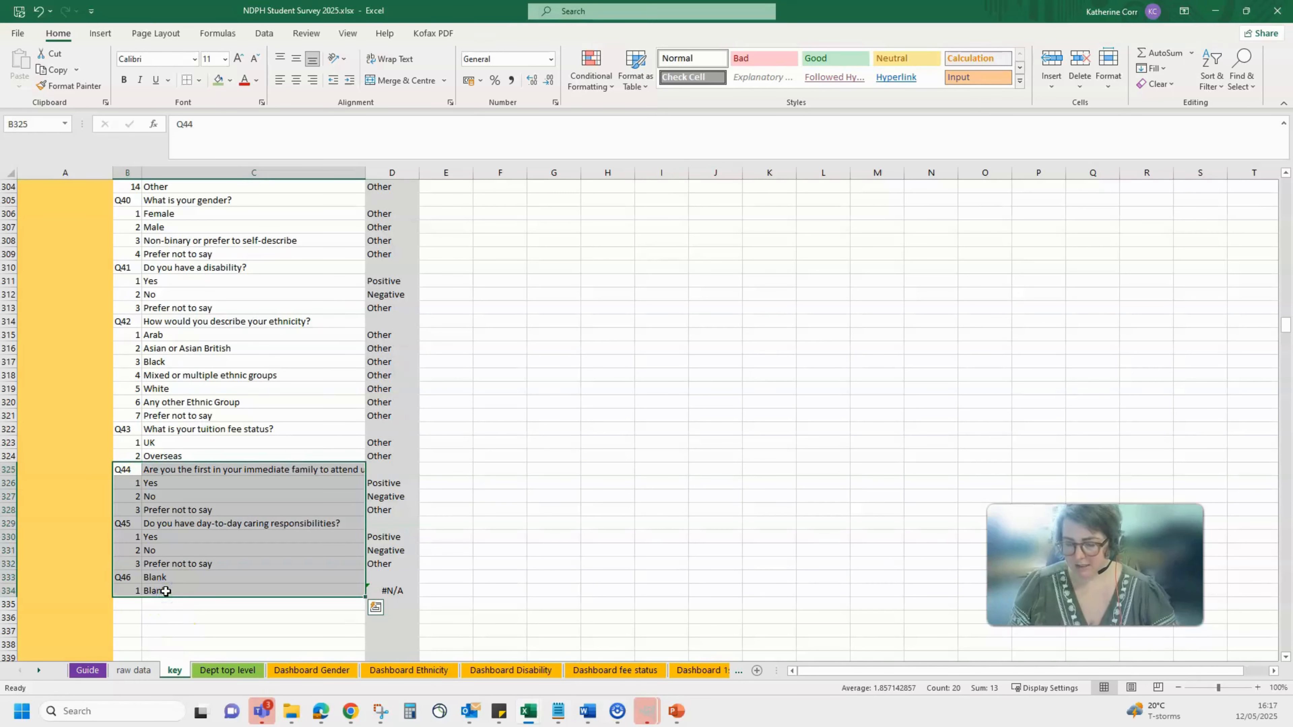
{"action": "key", "text": "ctrl+c"}
{"action": "key", "text": "Down"}
{"action": "key", "text": "Return"}
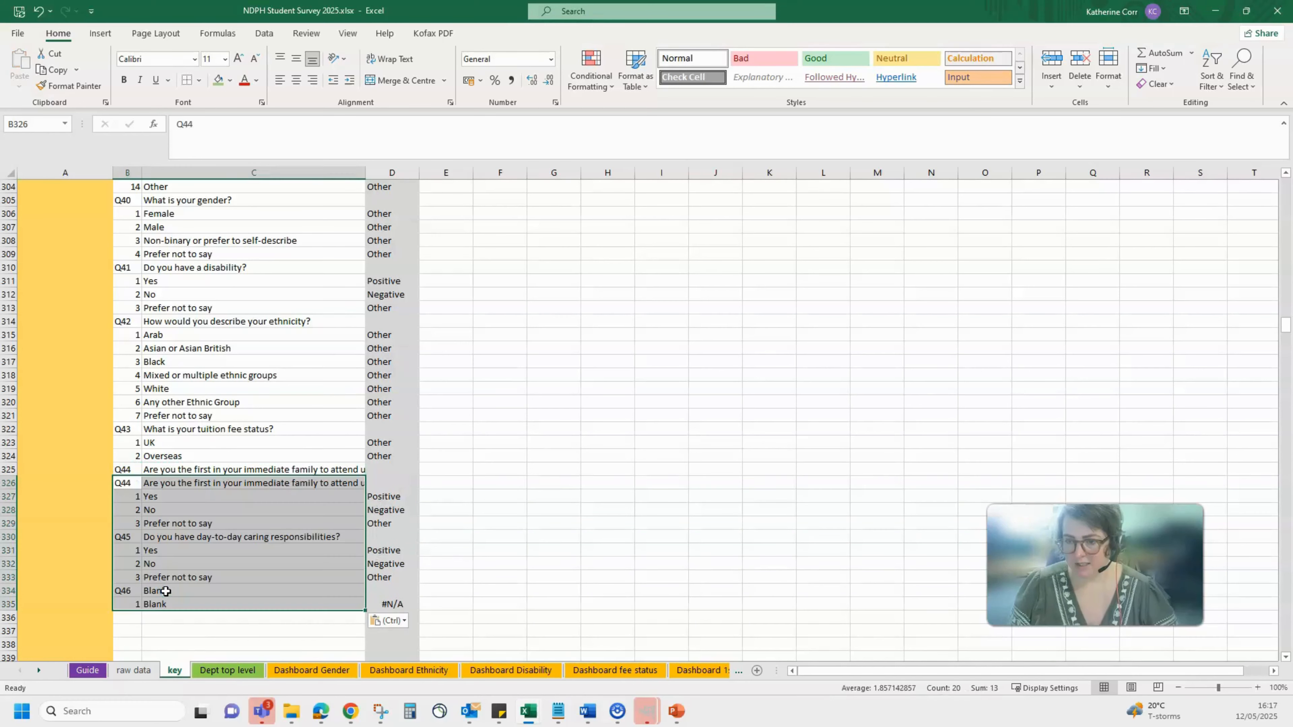
{"action": "key", "text": "Up"}
{"action": "key", "text": "Up"}
{"action": "key", "text": "Down"}
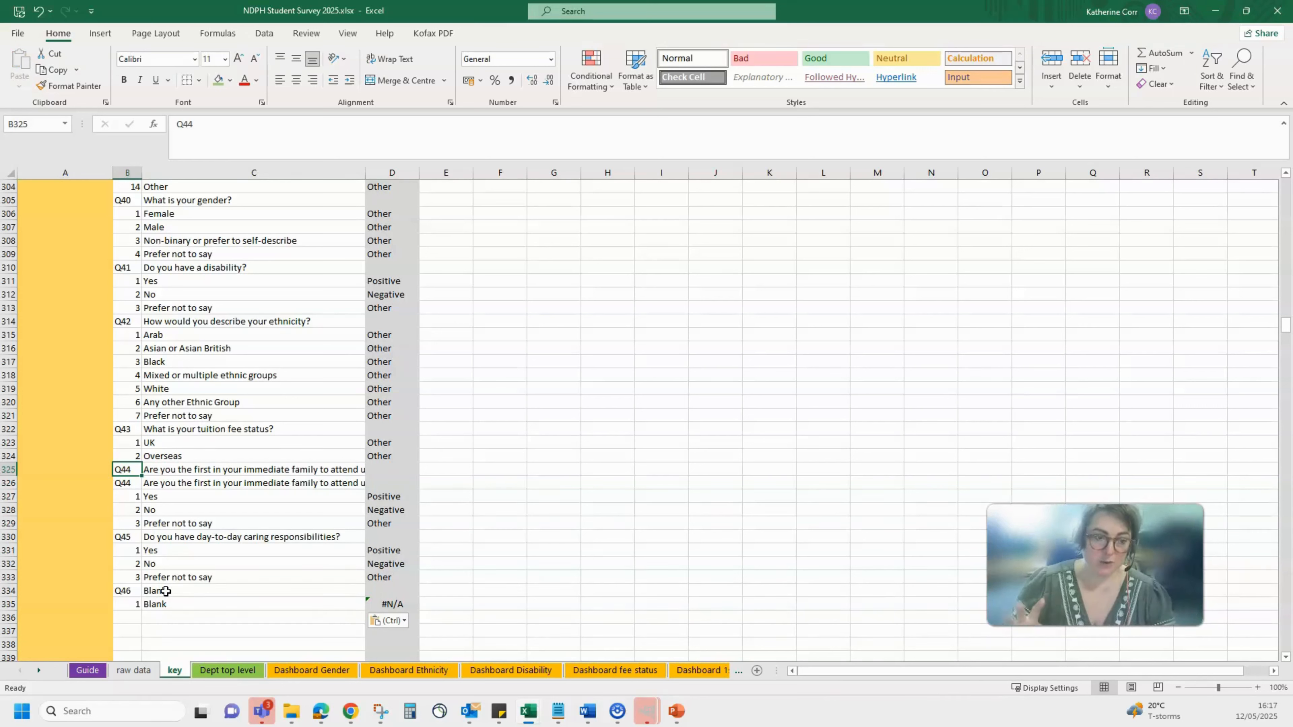
{"action": "left_click", "coordinate": [8, 483]}
{"action": "right_click", "coordinate": [8, 483]}
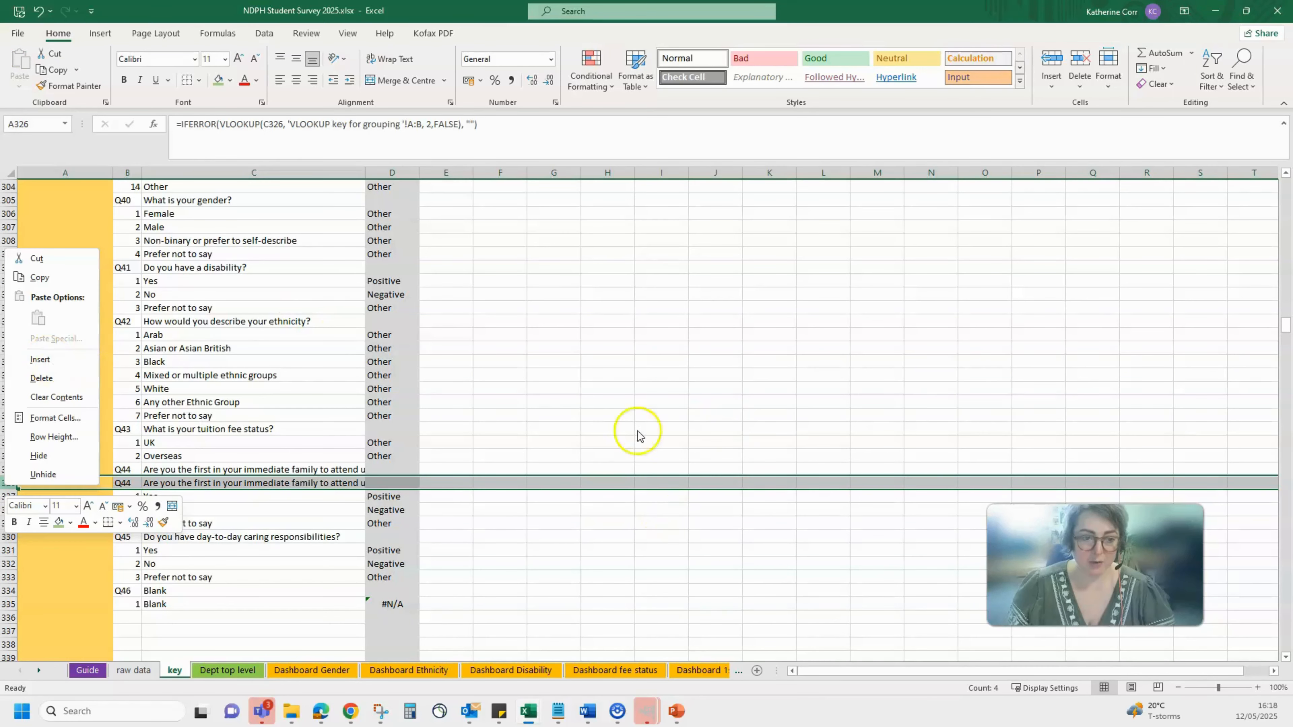
{"action": "key", "text": "Escape"}
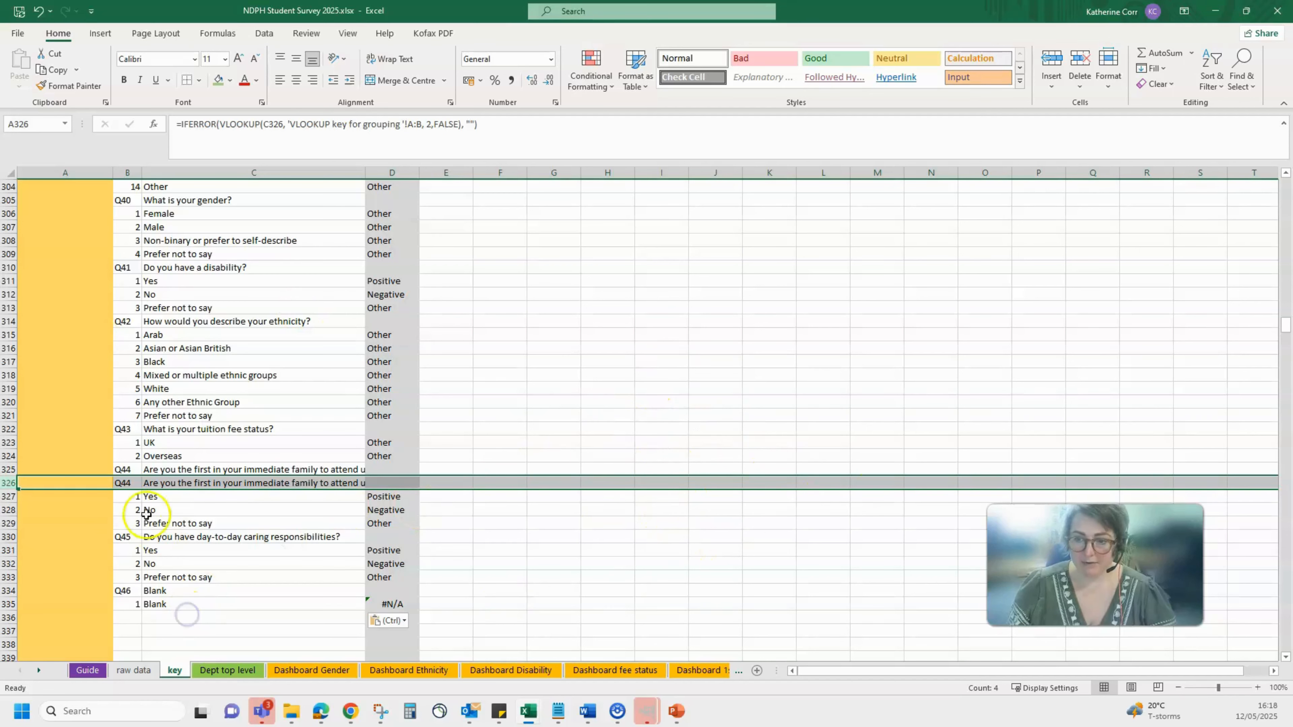
Step: Copy the "Prefer not to say" answer with its code 3 from Q44 over B325:C325, making it the third Q43 answer option
{"action": "left_click", "coordinate": [122, 523]}
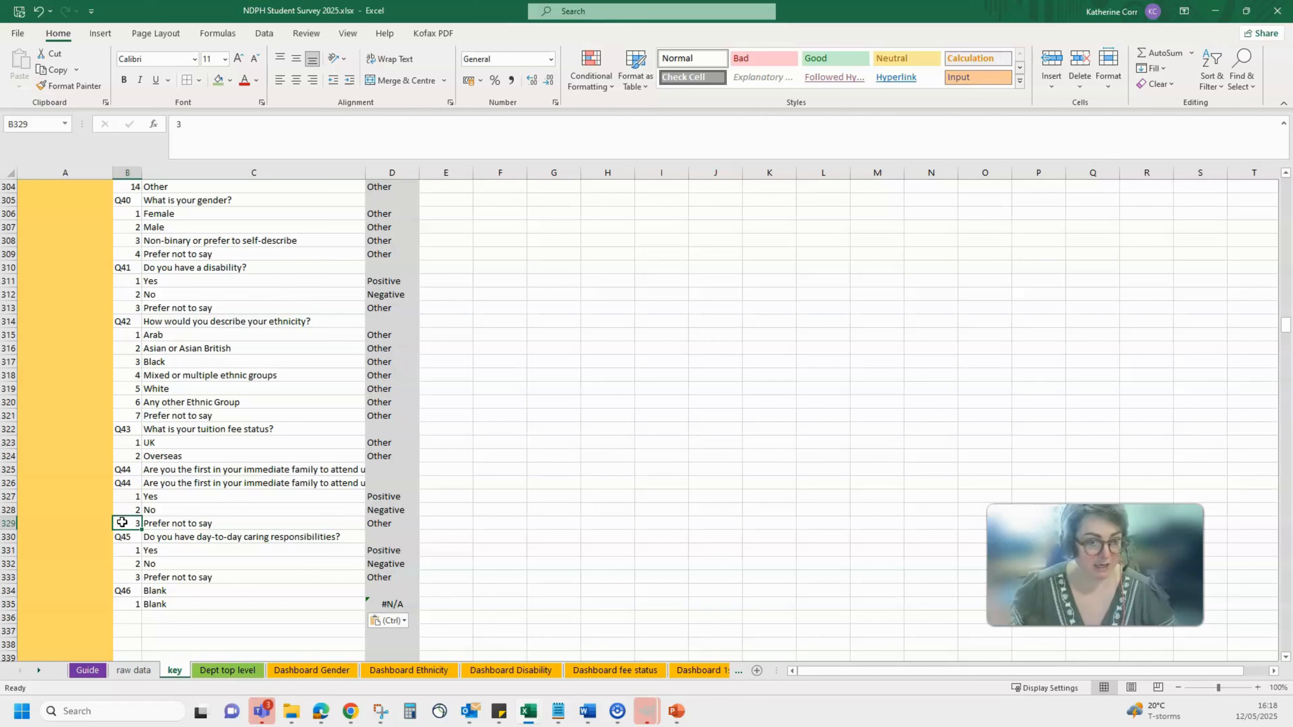
{"action": "left_click_drag", "start_coordinate": [157, 523], "coordinate": [161, 523]}
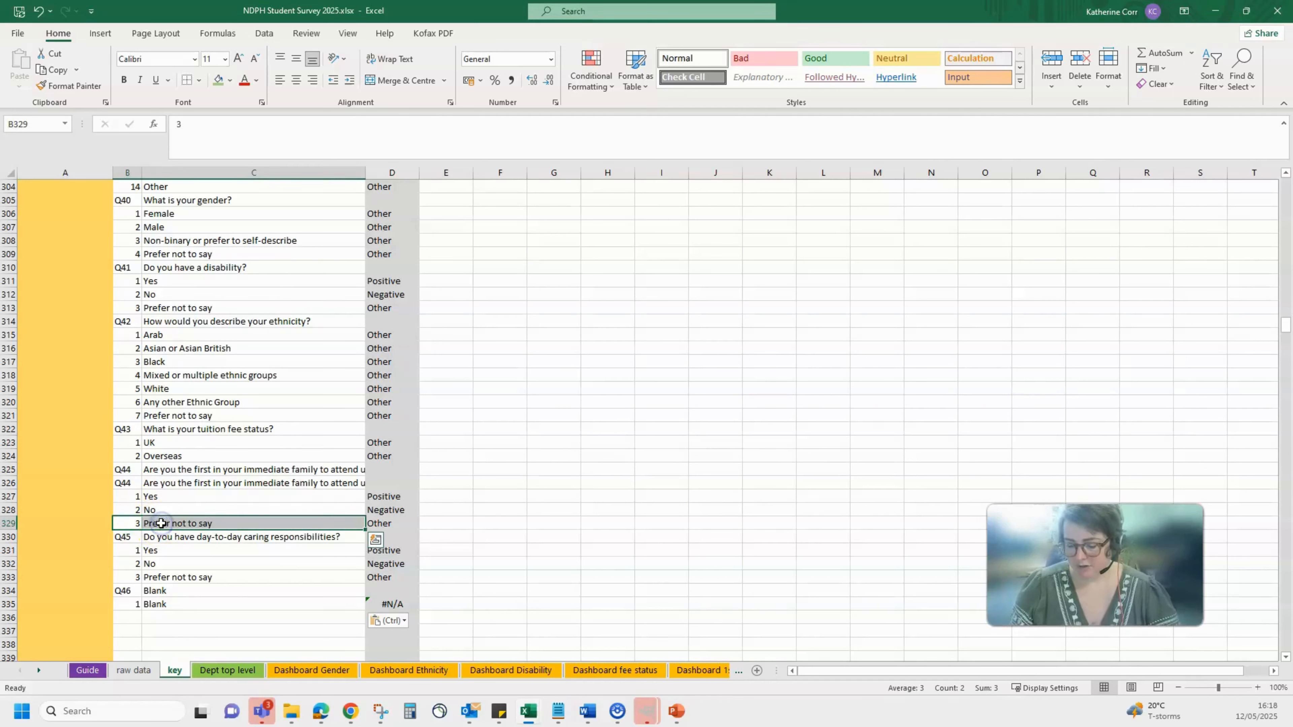
{"action": "key", "text": "ctrl+c"}
{"action": "left_click", "coordinate": [127, 469]}
{"action": "key", "text": "ctrl+v"}
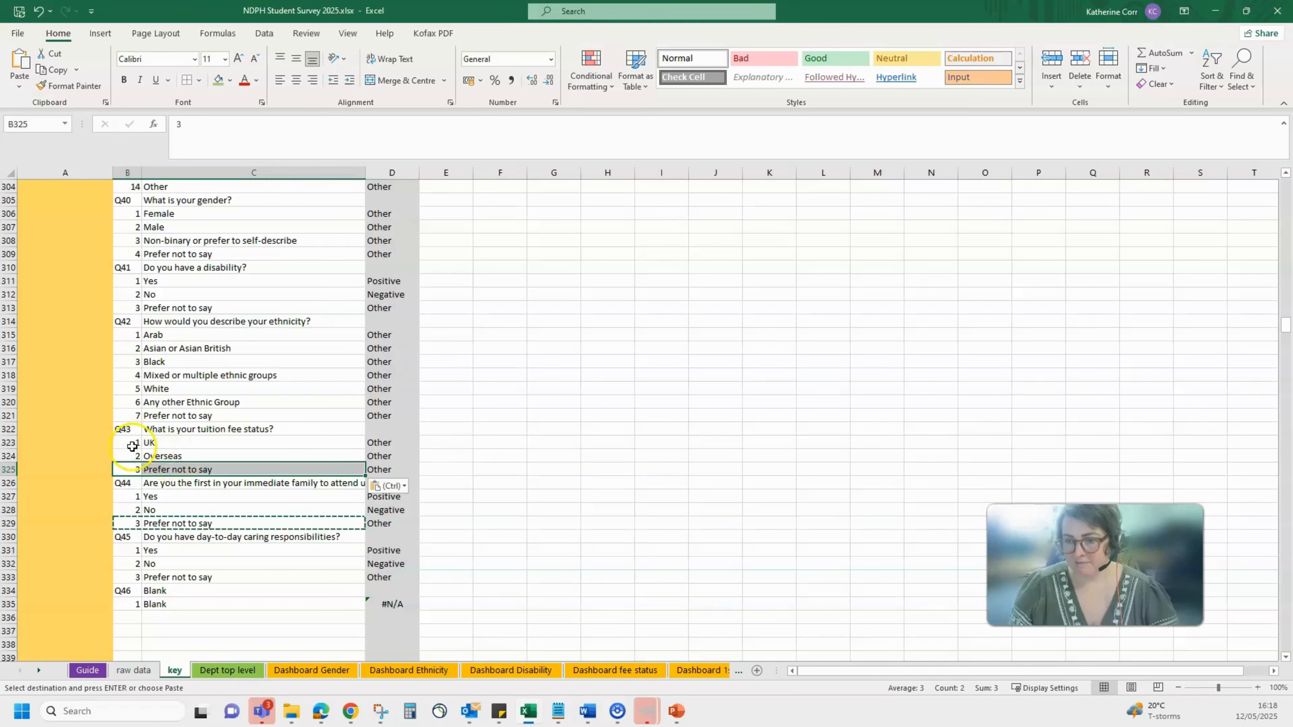
{"action": "left_click", "coordinate": [154, 469]}
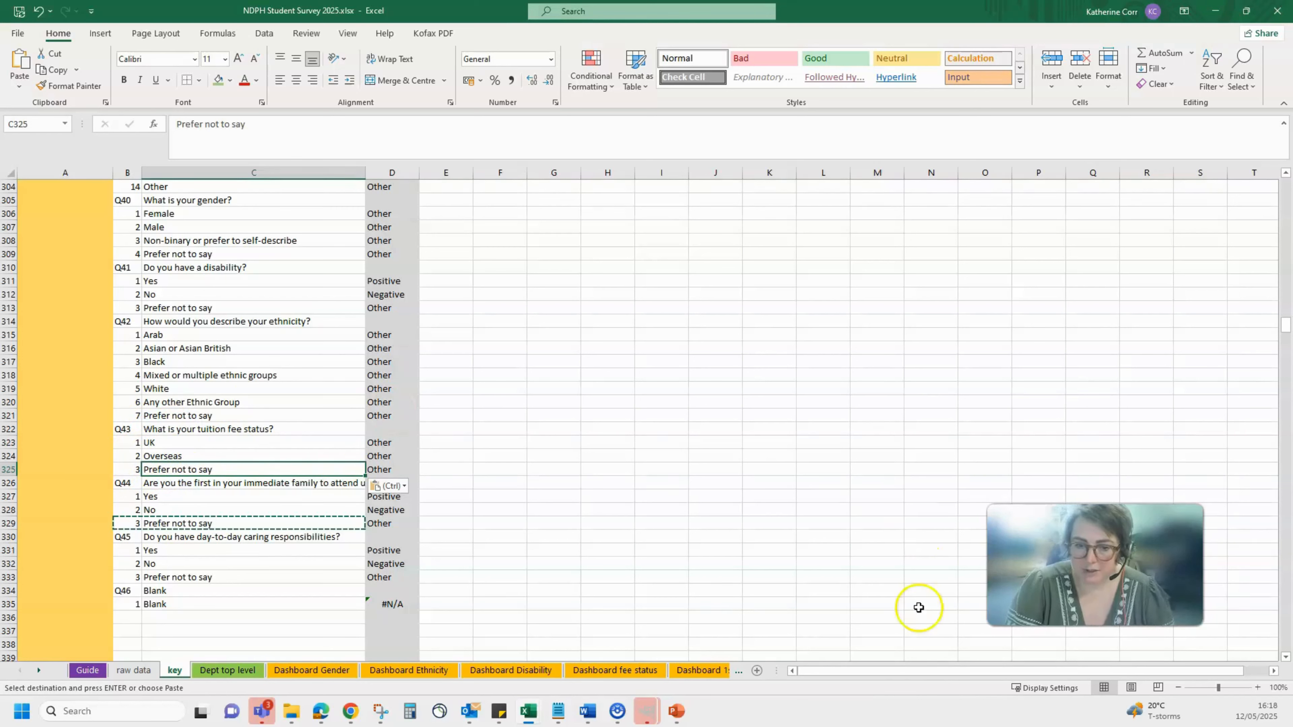
Step: On the fee status dashboard, check the tuition fee status tables and their positive, neutral and negative breakdown
{"action": "left_click", "coordinate": [693, 670]}
{"action": "left_click", "coordinate": [590, 670]}
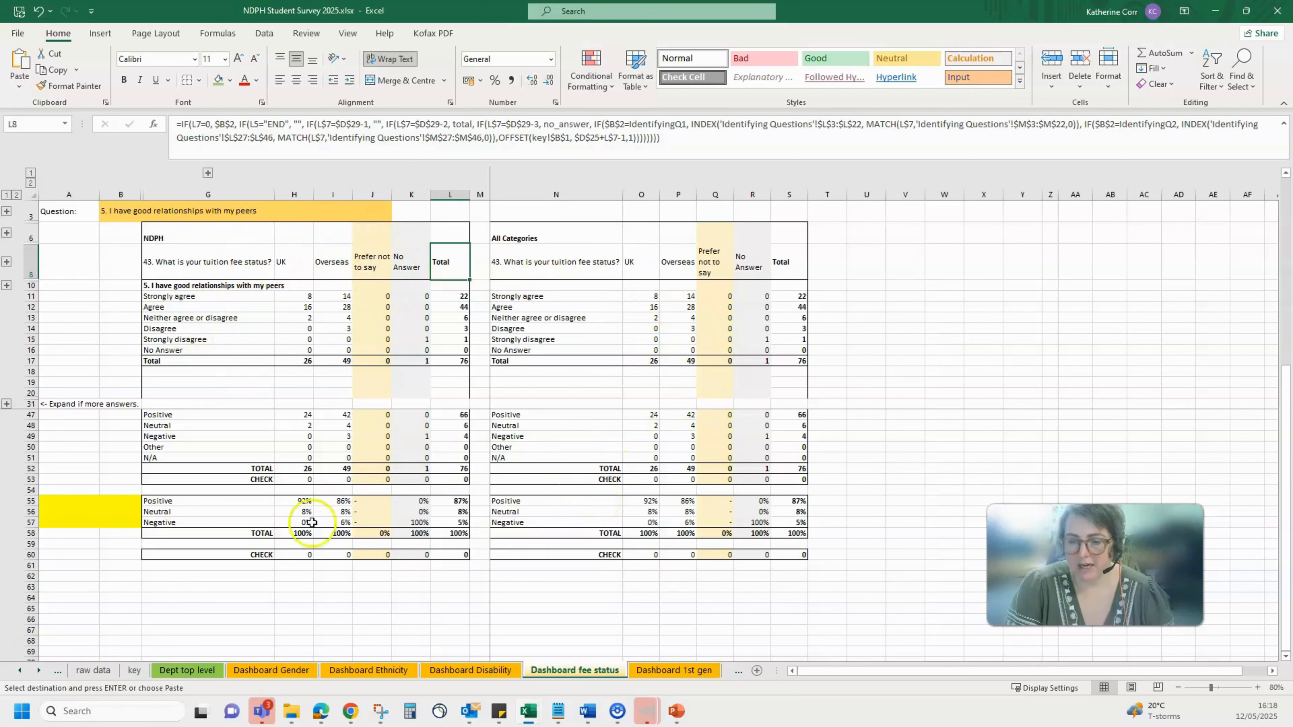
{"action": "scroll", "coordinate": [716, 604], "scroll_direction": "up", "scroll_amount": 1}
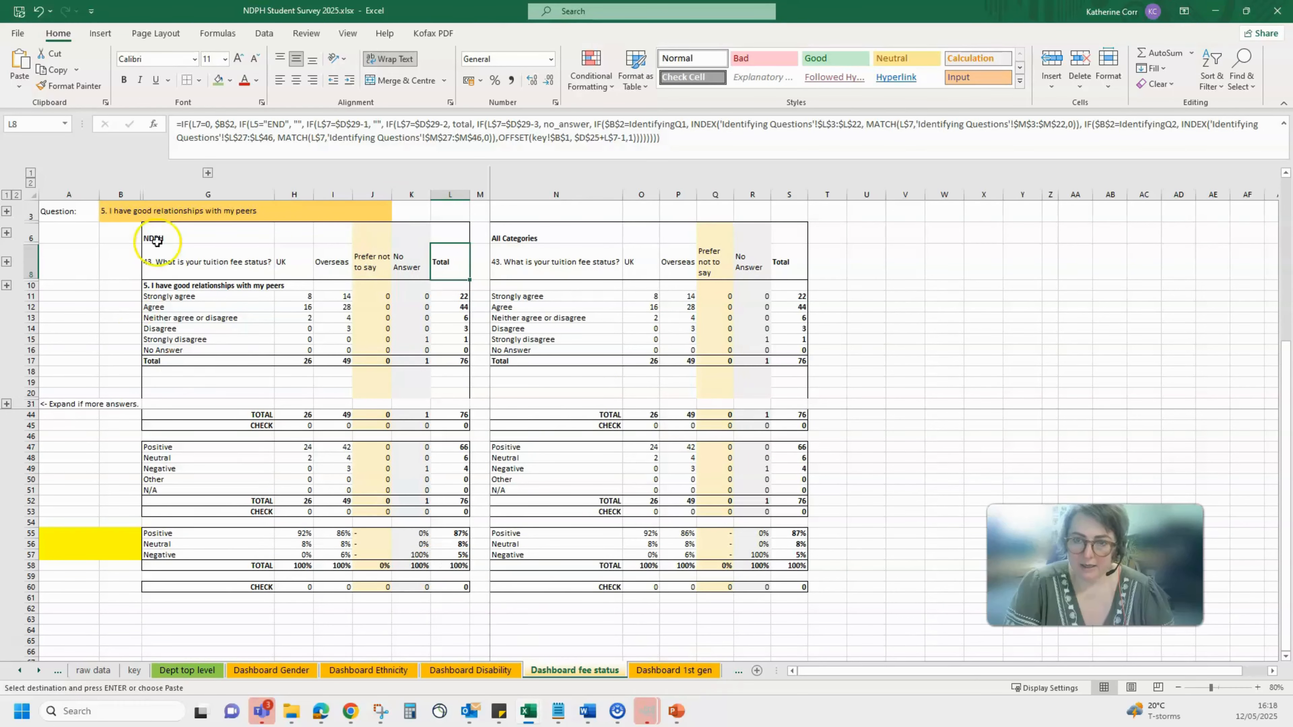
Step: On the 1st gen dashboard, choose "44. Are you the first in your immediate family to attend university?" as the characteristic
{"action": "left_click", "coordinate": [677, 672]}
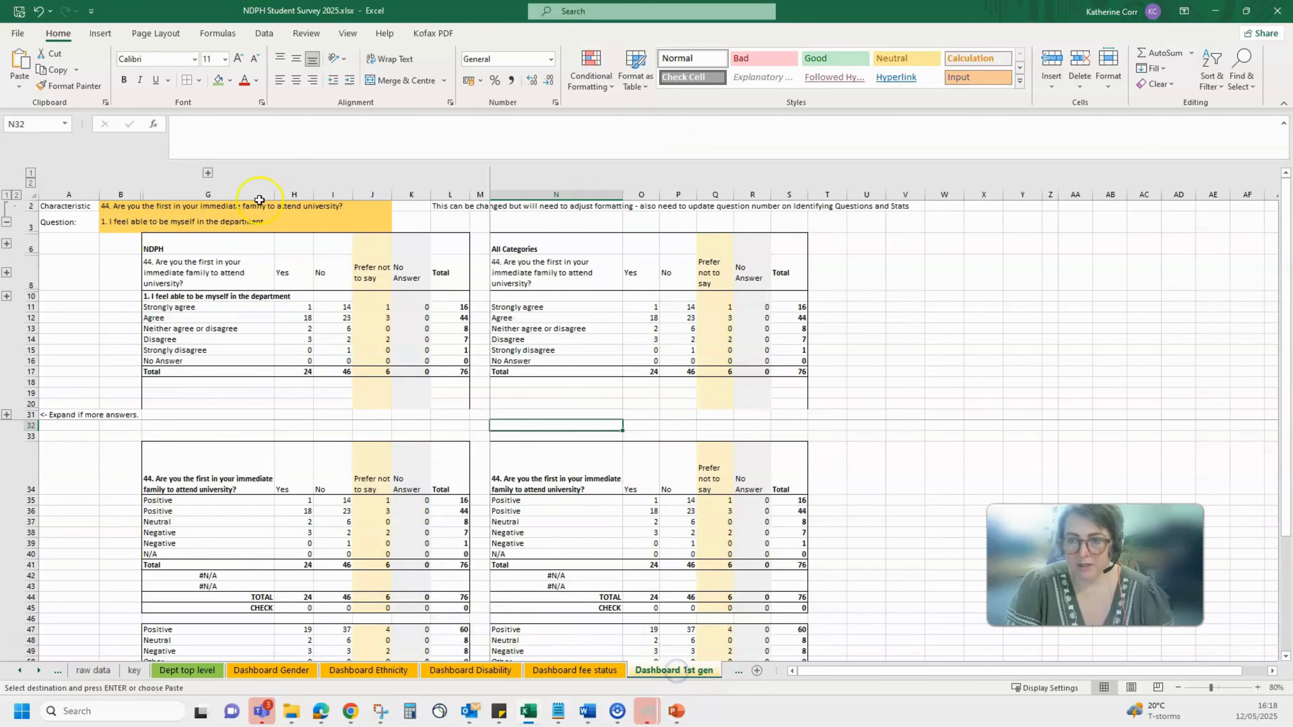
{"action": "left_click", "coordinate": [242, 209]}
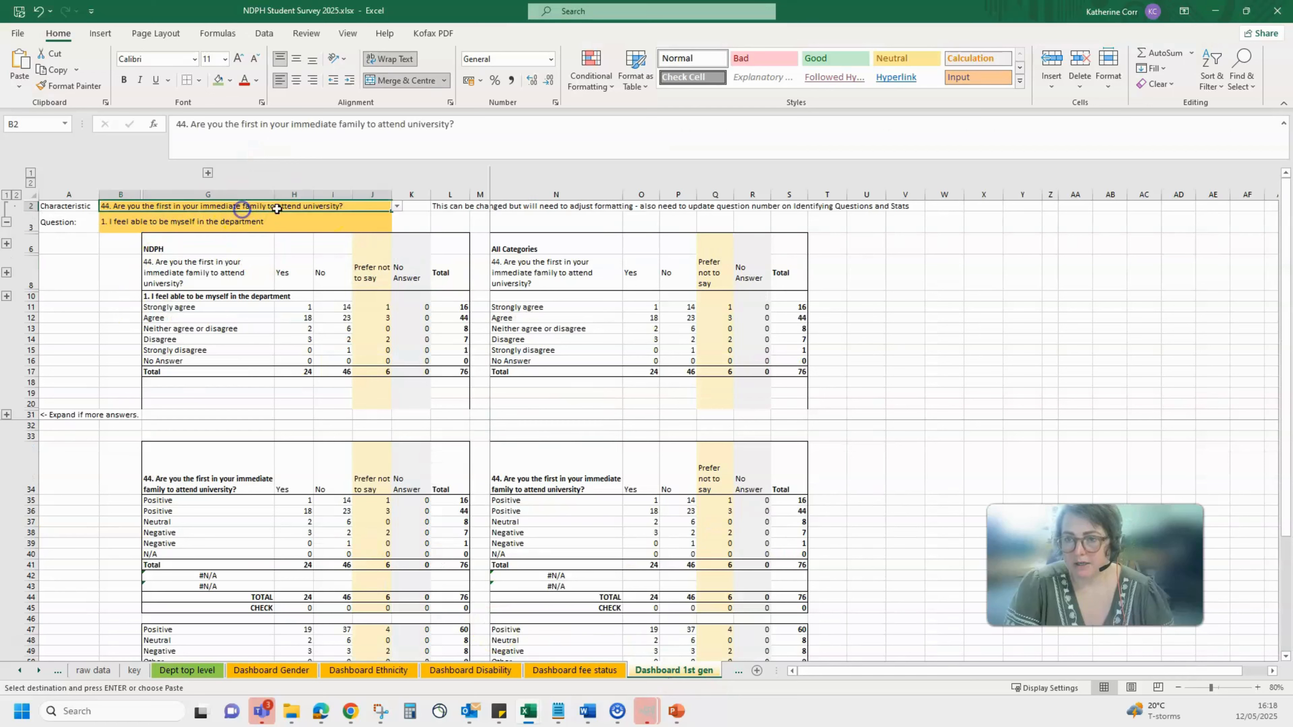
{"action": "left_click", "coordinate": [397, 208]}
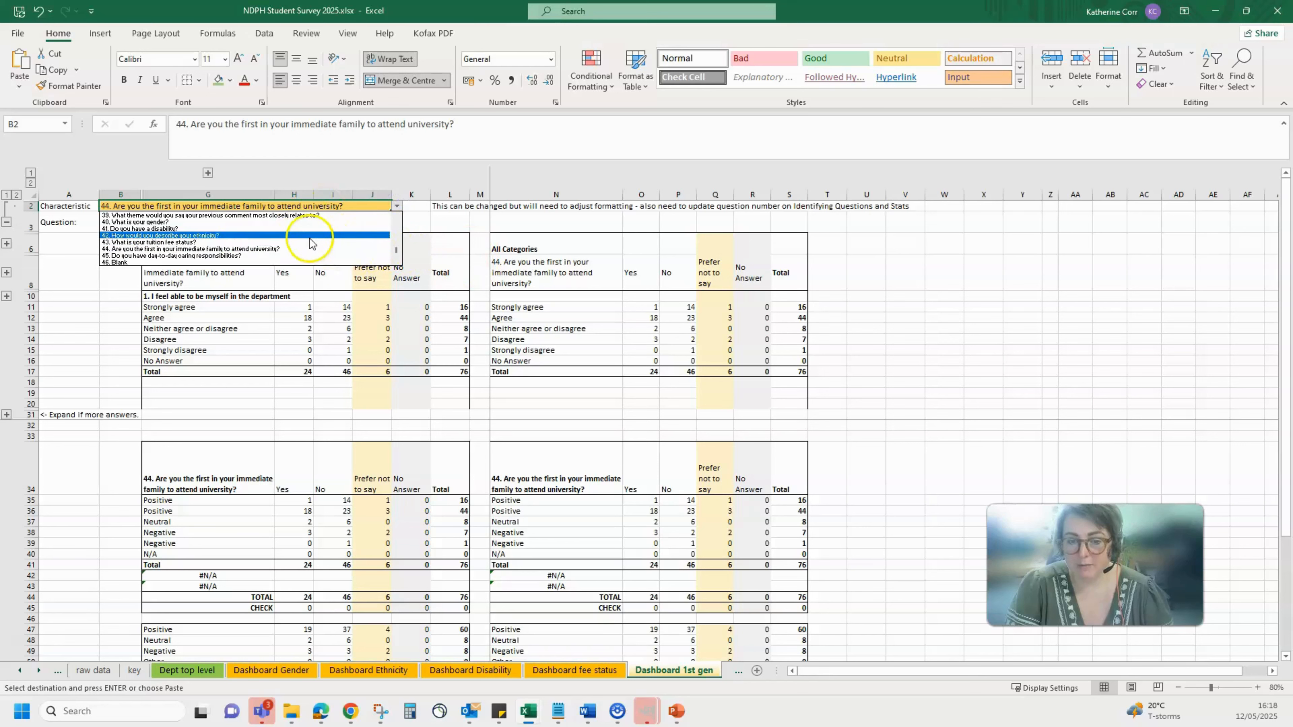
{"action": "left_click", "coordinate": [259, 249]}
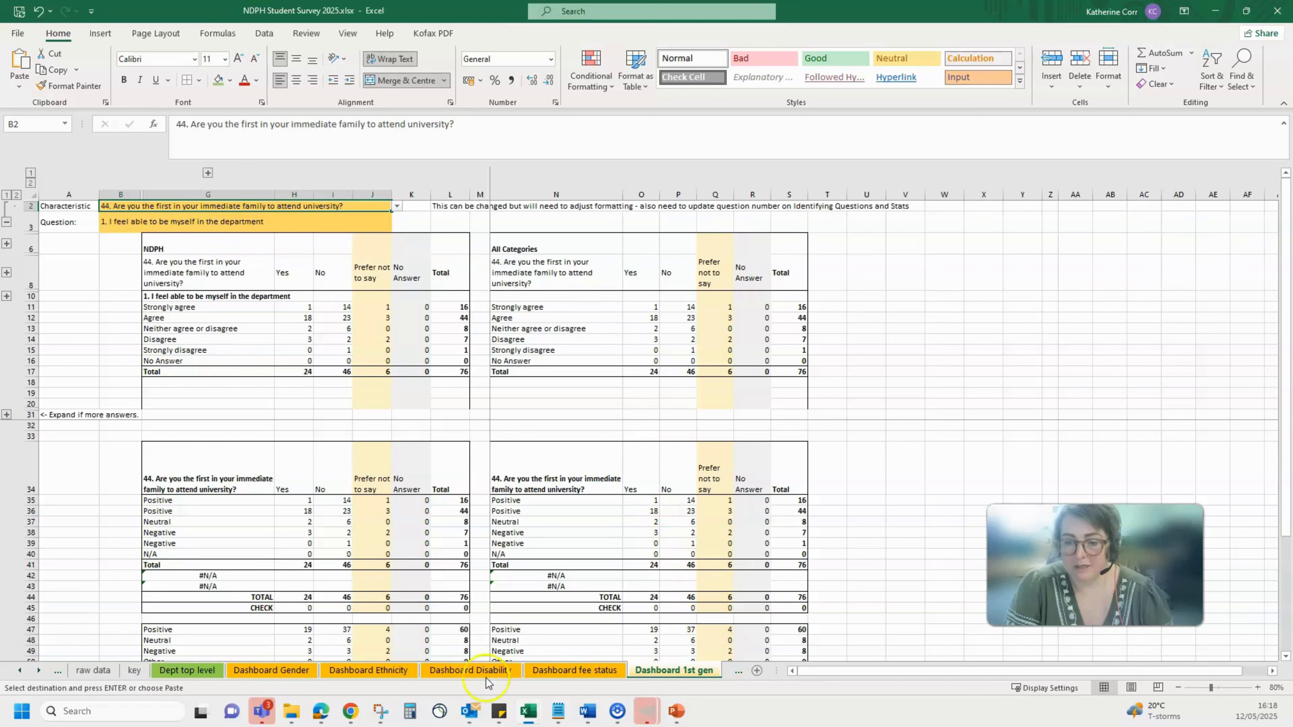
Step: Check which sheets follow the 1st gen dashboard and examine the list of available characteristic questions without changing the selection
{"action": "left_click", "coordinate": [39, 671]}
{"action": "left_click", "coordinate": [39, 672]}
{"action": "left_click", "coordinate": [39, 672]}
{"action": "left_click", "coordinate": [39, 671]}
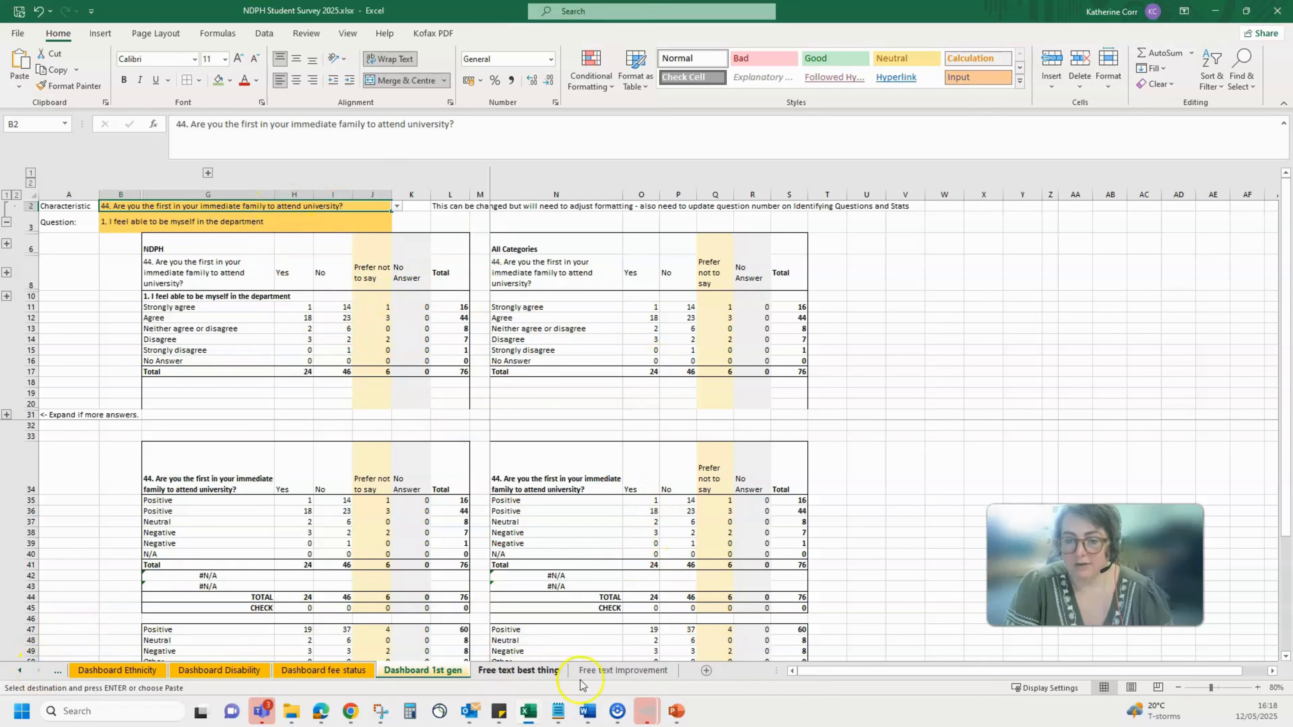
{"action": "left_click", "coordinate": [396, 207]}
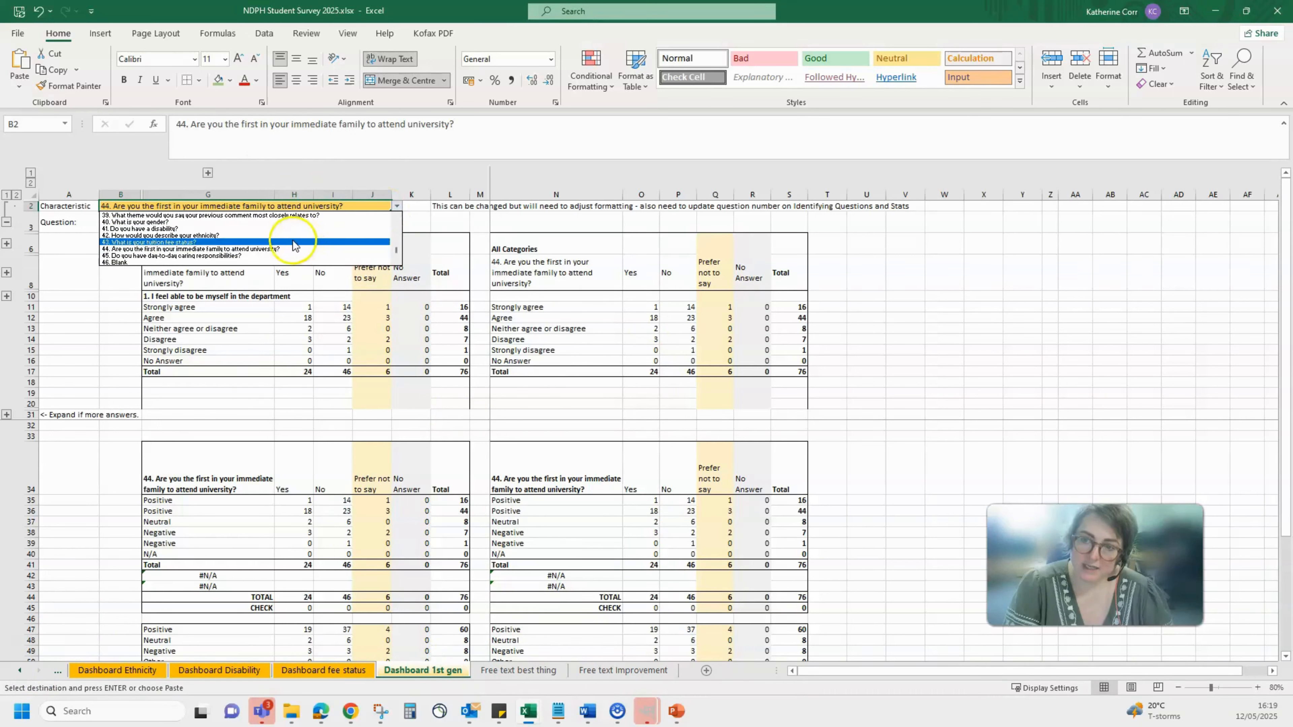
{"action": "left_click", "coordinate": [276, 262]}
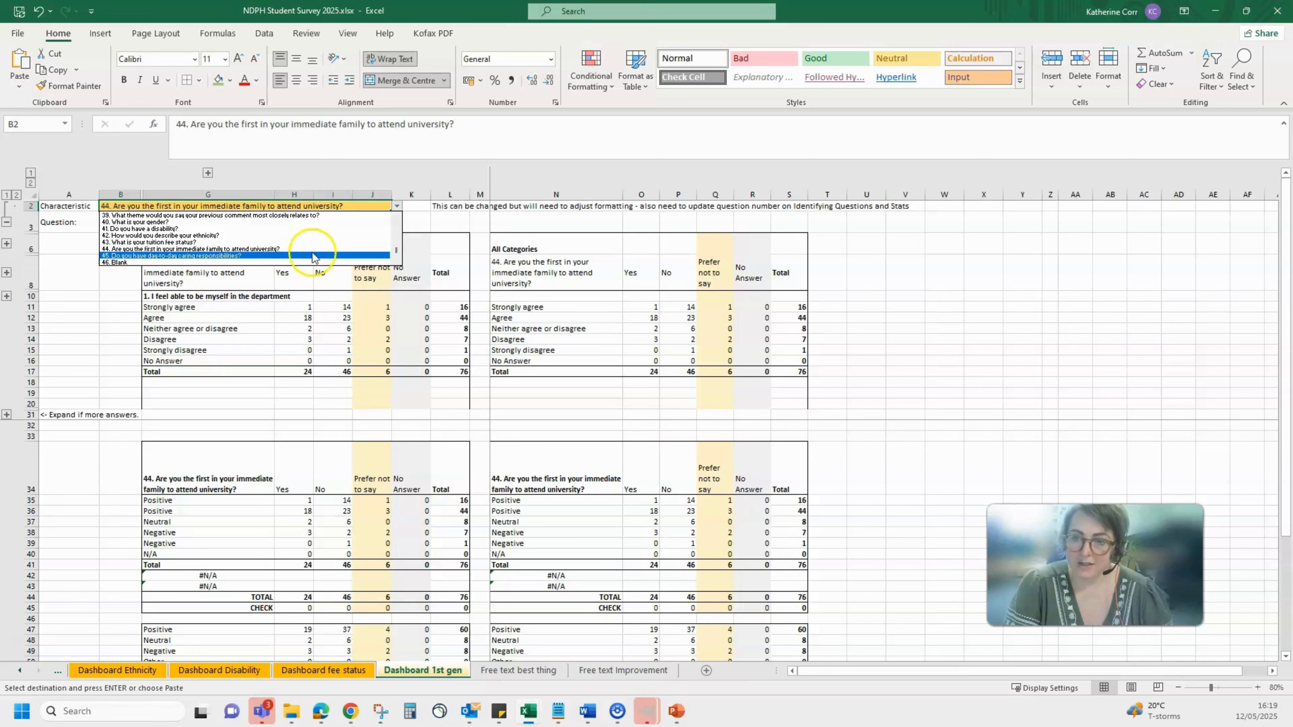
{"action": "left_click", "coordinate": [736, 294]}
{"action": "left_click", "coordinate": [397, 206]}
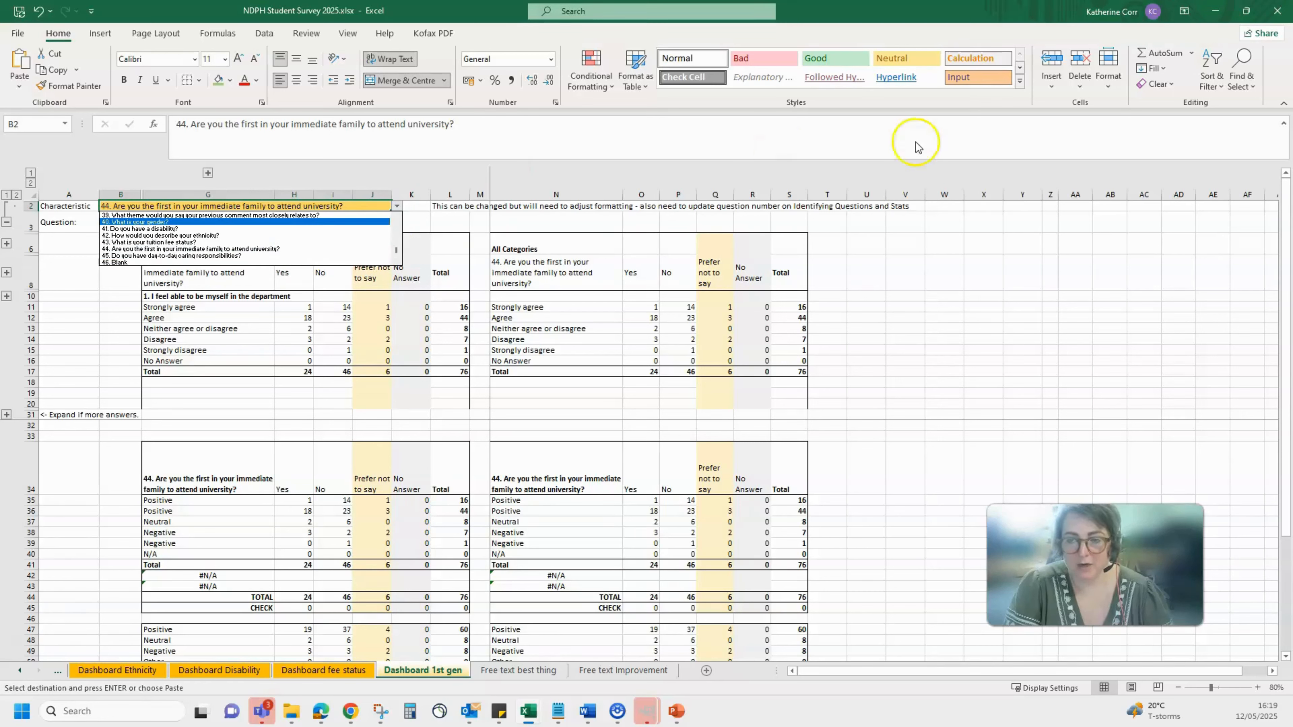
{"action": "left_click", "coordinate": [957, 263]}
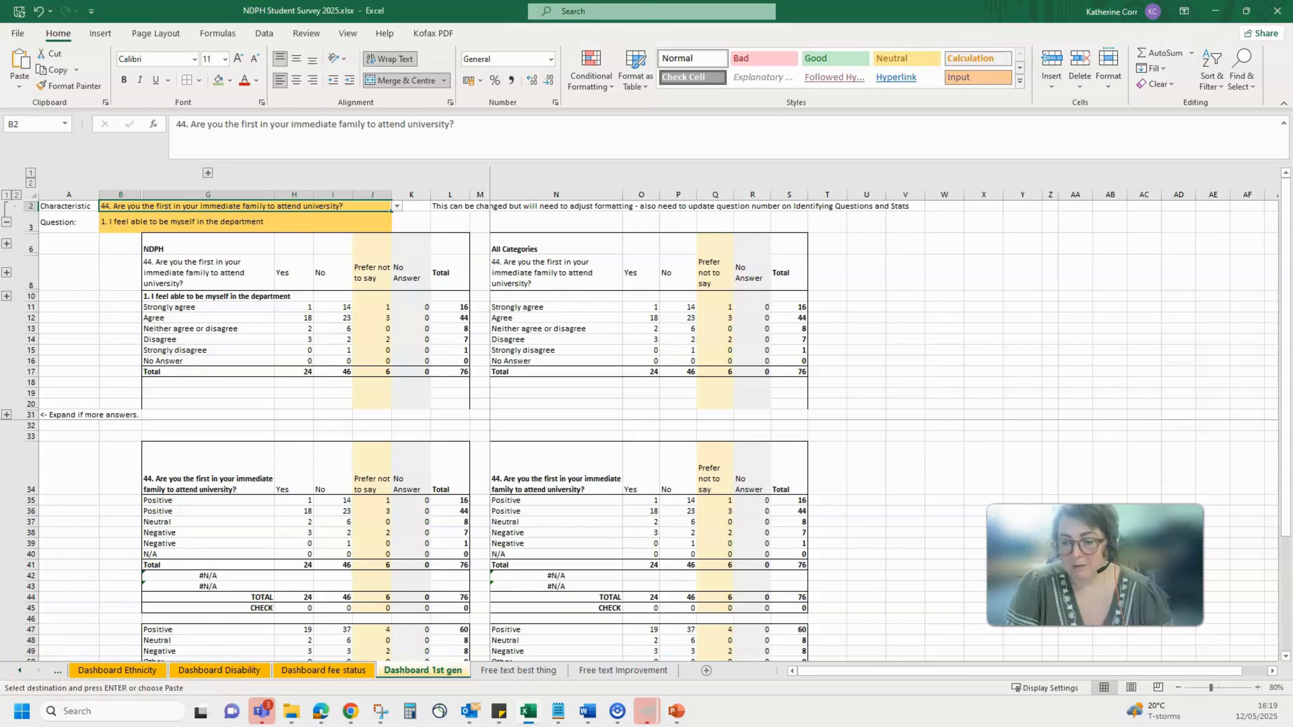
Step: Review the gender dashboard's layout and result tables as a comparison with the 1st gen dashboard
{"action": "left_click", "coordinate": [20, 671]}
{"action": "left_click", "coordinate": [19, 671]}
{"action": "left_click", "coordinate": [20, 671]}
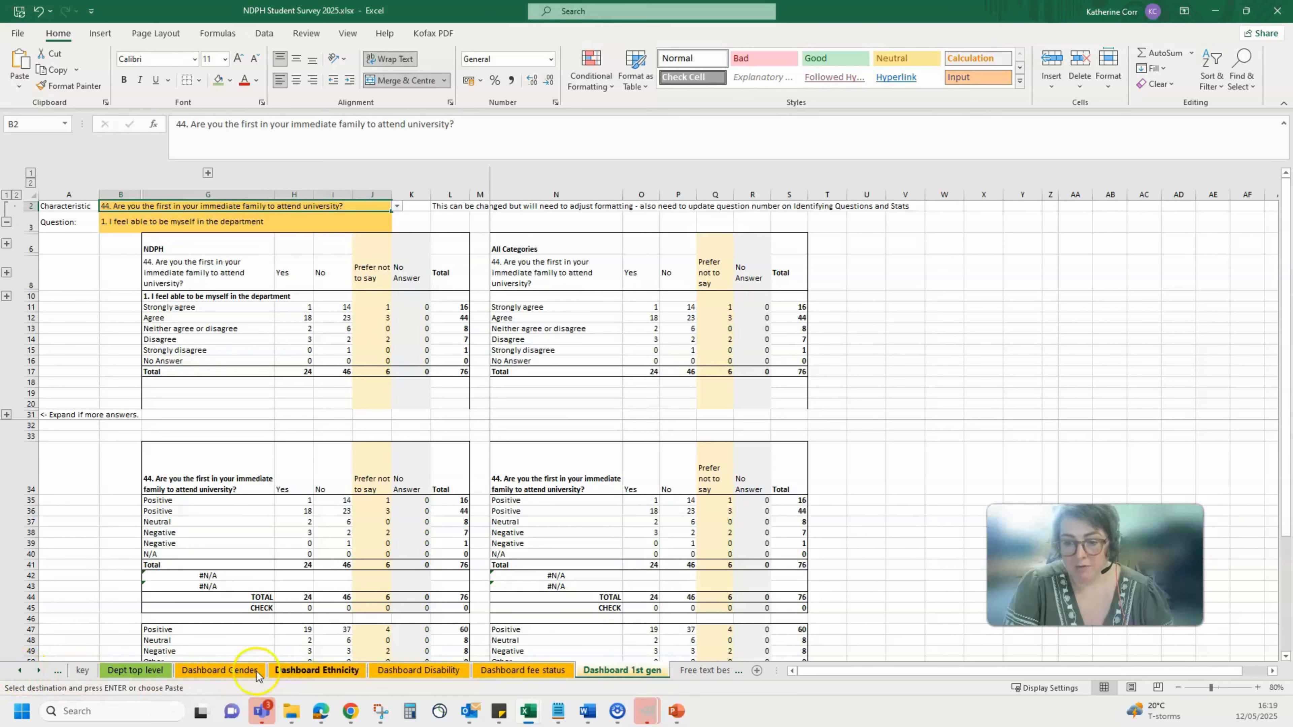
{"action": "left_click", "coordinate": [239, 670]}
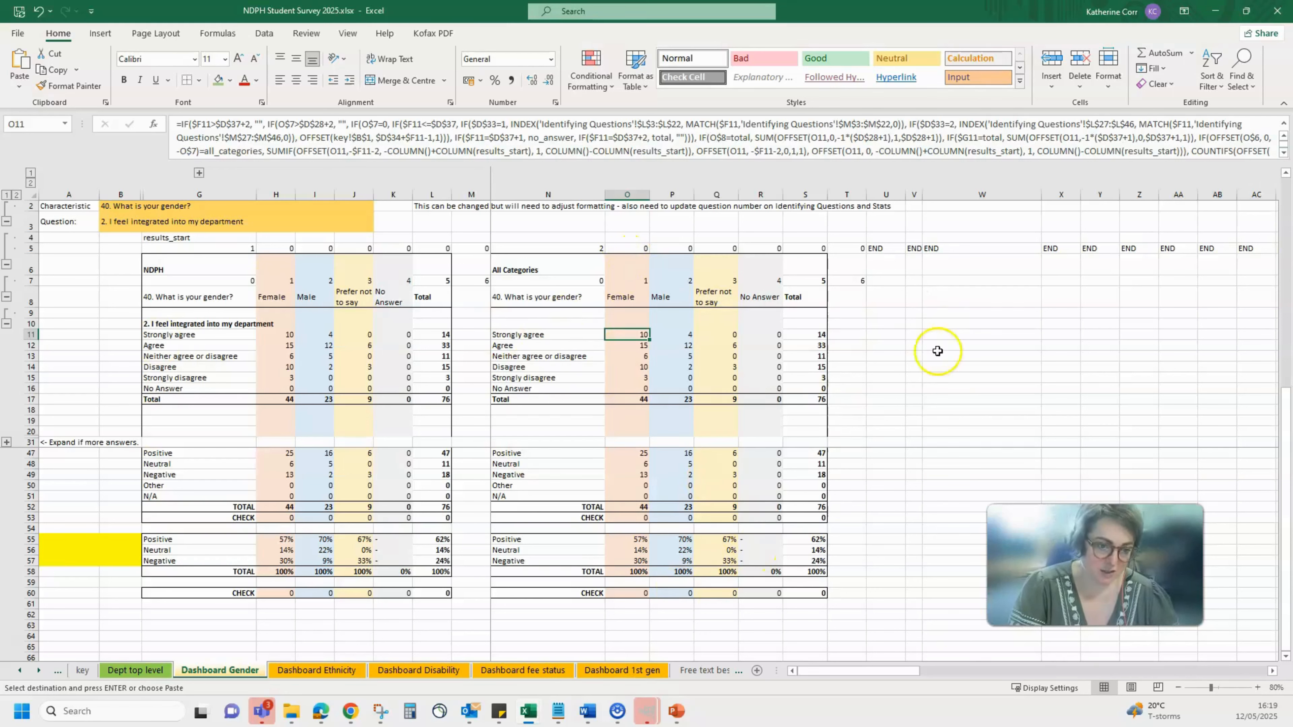
Step: Duplicate the Dashboard 1st gen sheet, placing the copy before the Free text best thing sheet
{"action": "left_click", "coordinate": [620, 671]}
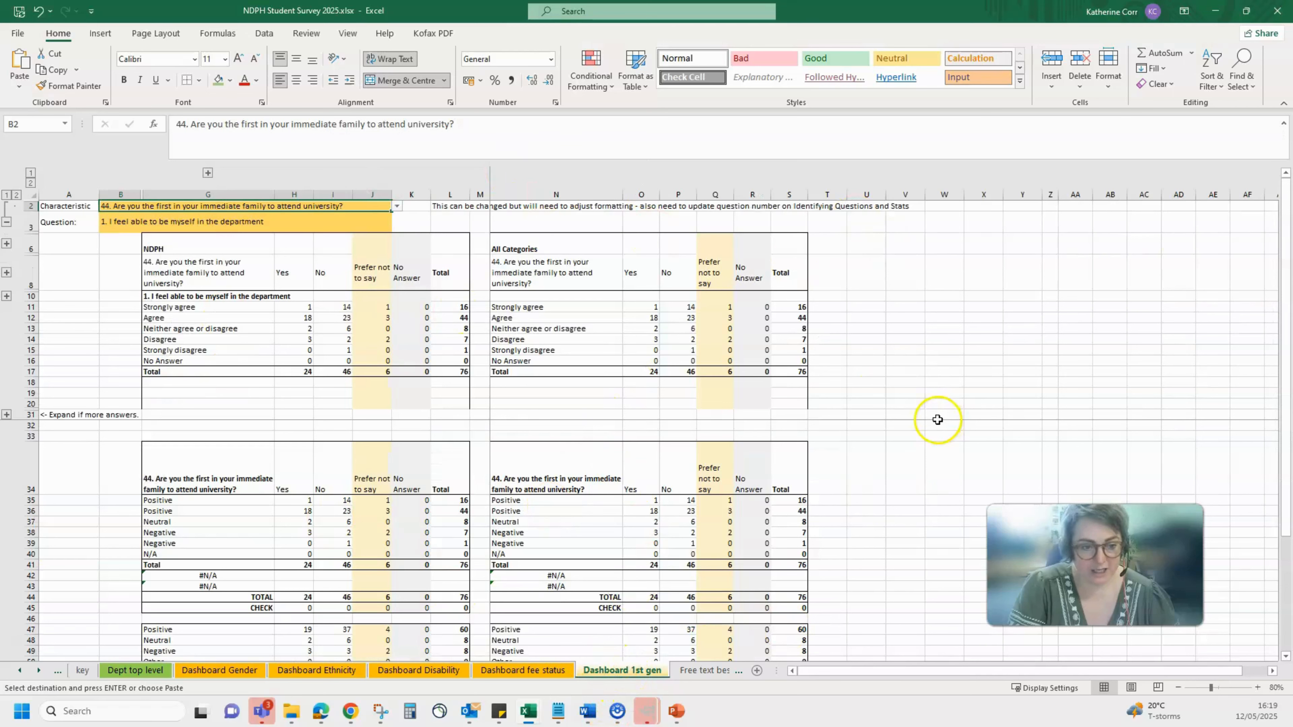
{"action": "right_click", "coordinate": [626, 670]}
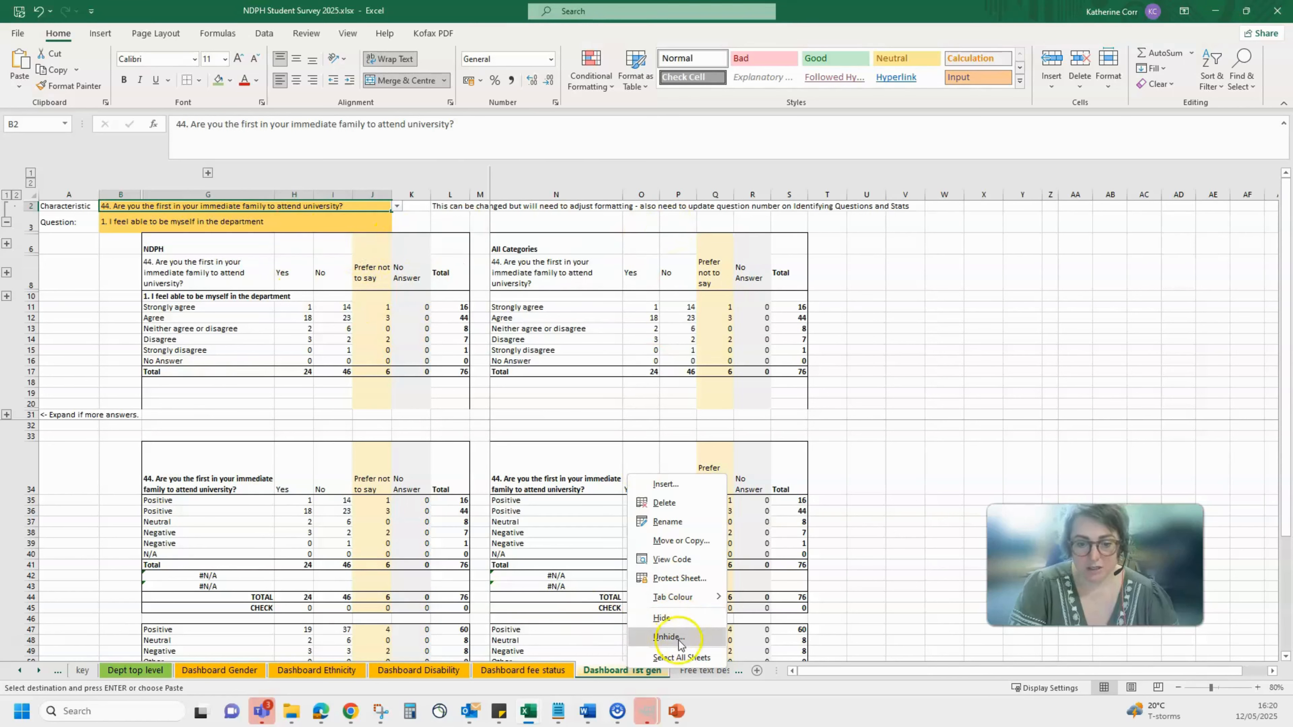
{"action": "left_click", "coordinate": [680, 541]}
{"action": "left_click", "coordinate": [606, 592]}
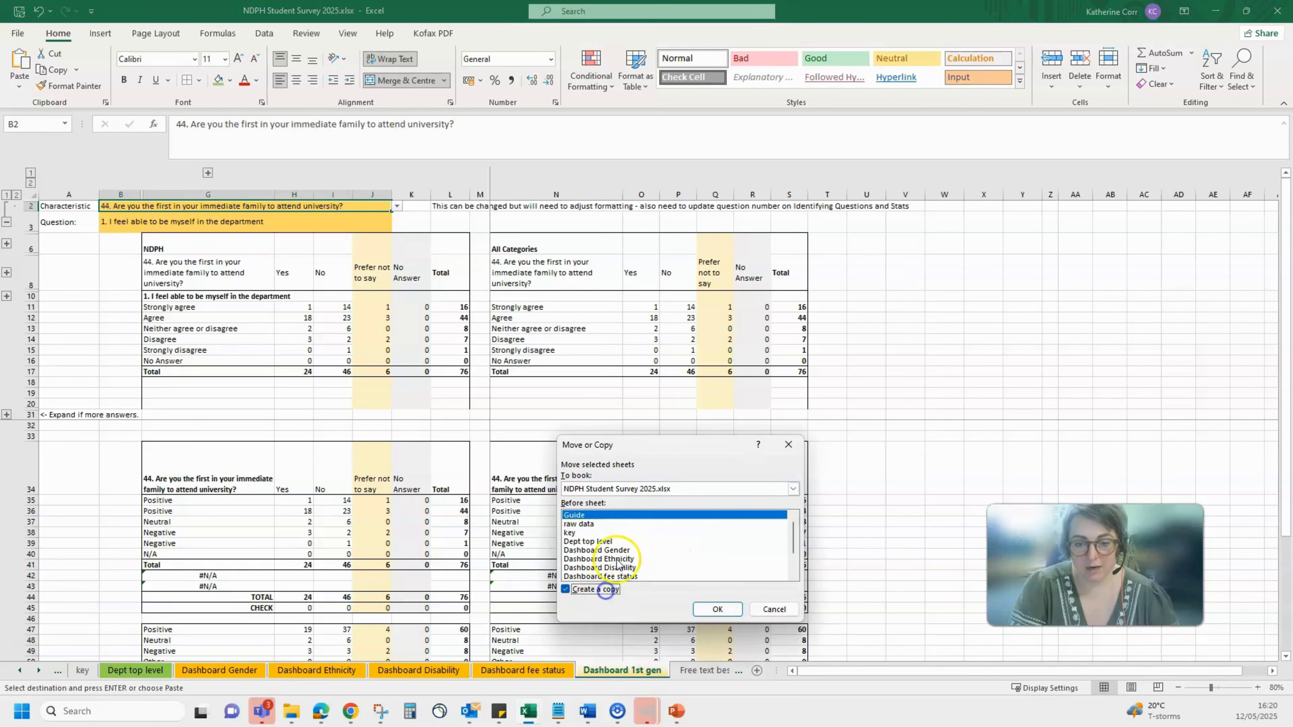
{"action": "scroll", "coordinate": [613, 560], "scroll_direction": "down", "scroll_amount": 2}
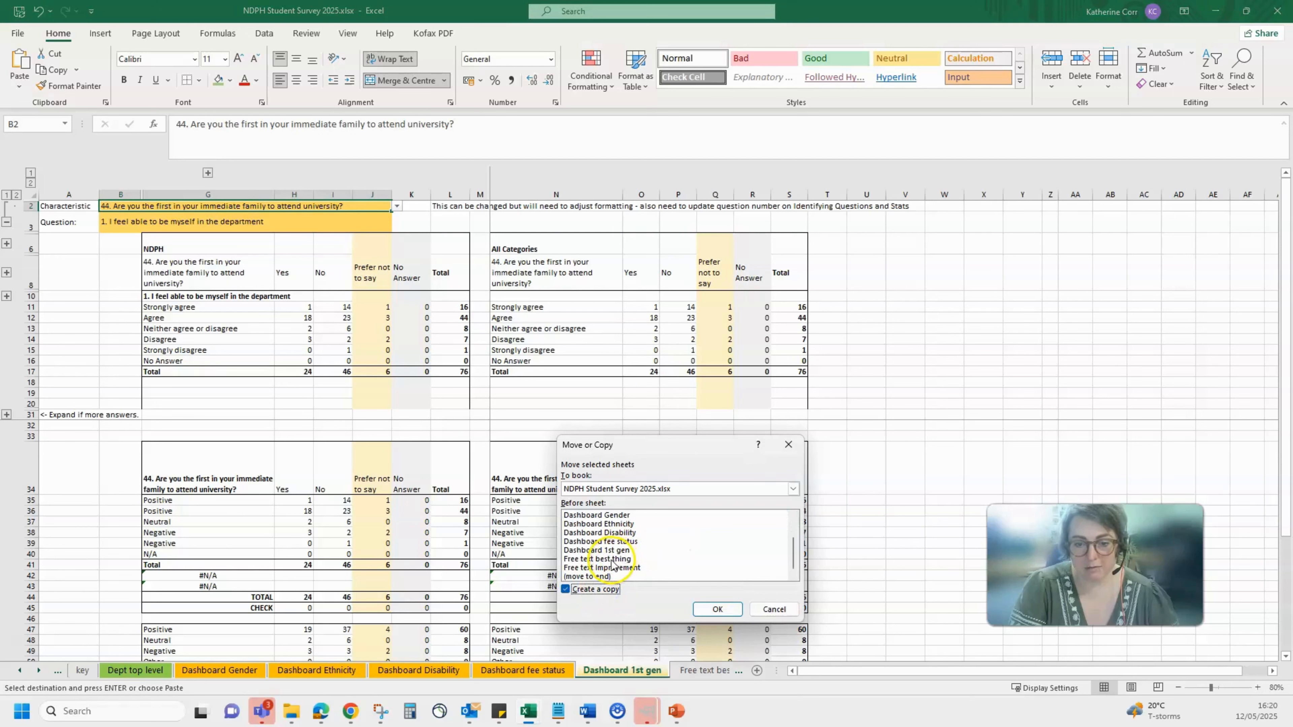
{"action": "left_click", "coordinate": [611, 559]}
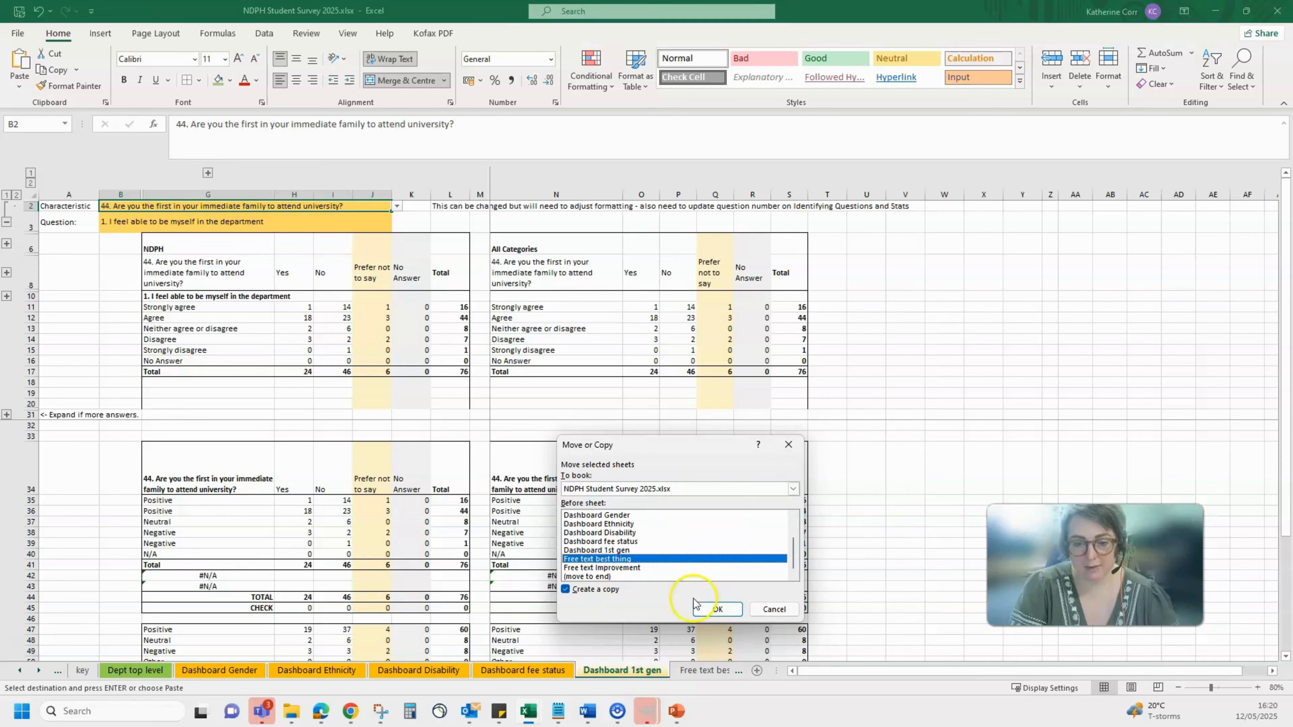
{"action": "left_click", "coordinate": [714, 608]}
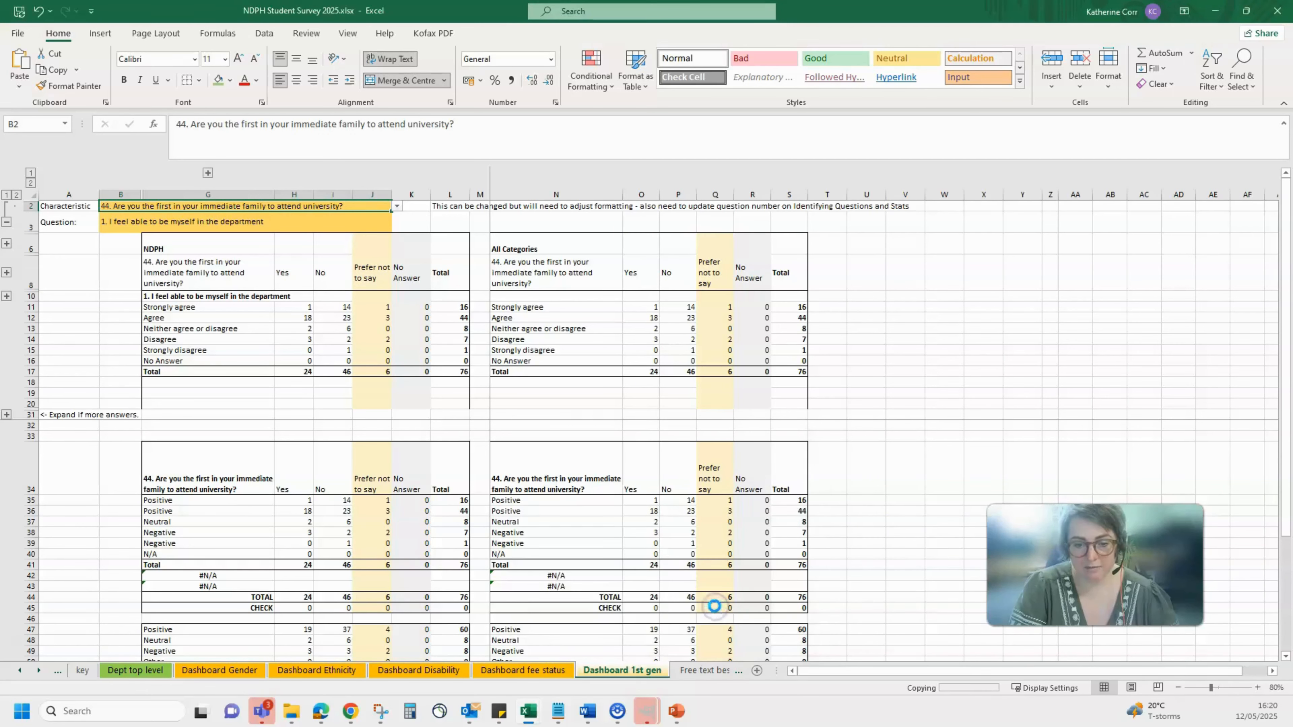
{"action": "left_click", "coordinate": [688, 673]}
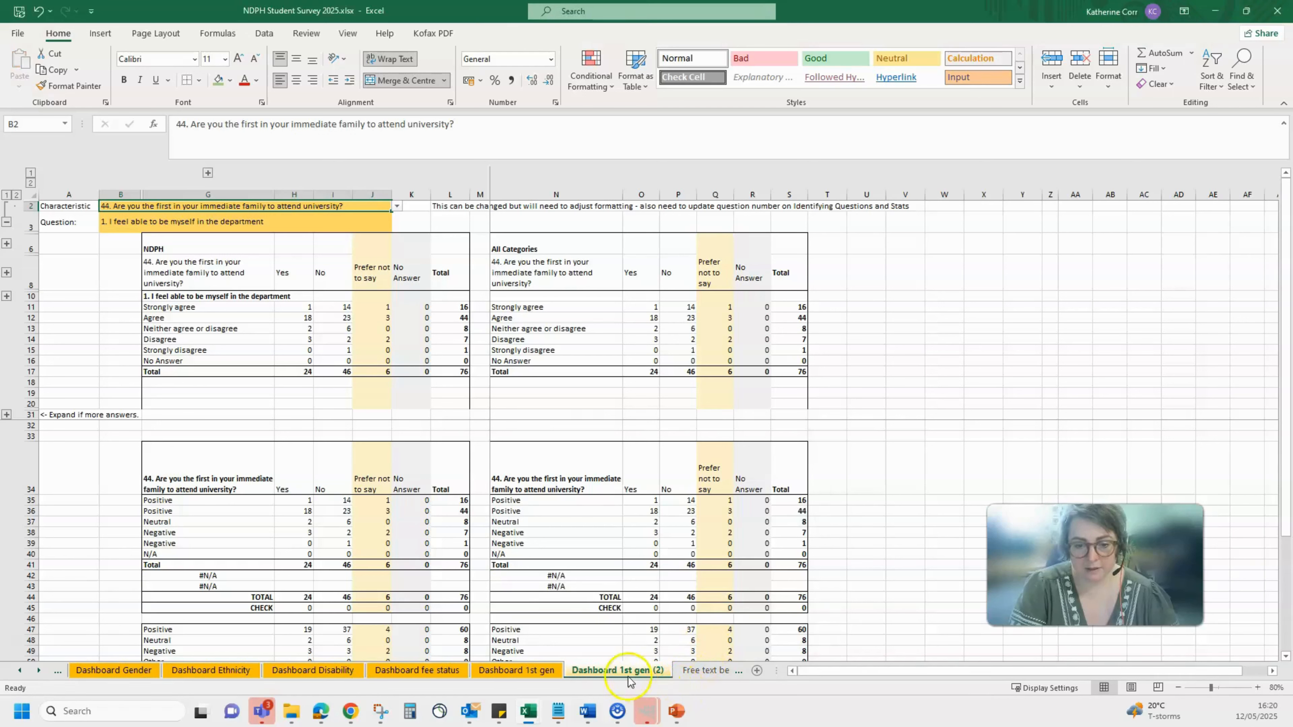
Step: Rename the duplicated sheet as Dashboard Caring
{"action": "double_click", "coordinate": [614, 671]}
{"action": "left_click_drag", "start_coordinate": [617, 671], "coordinate": [687, 674]}
{"action": "type", "text": "Caring"}
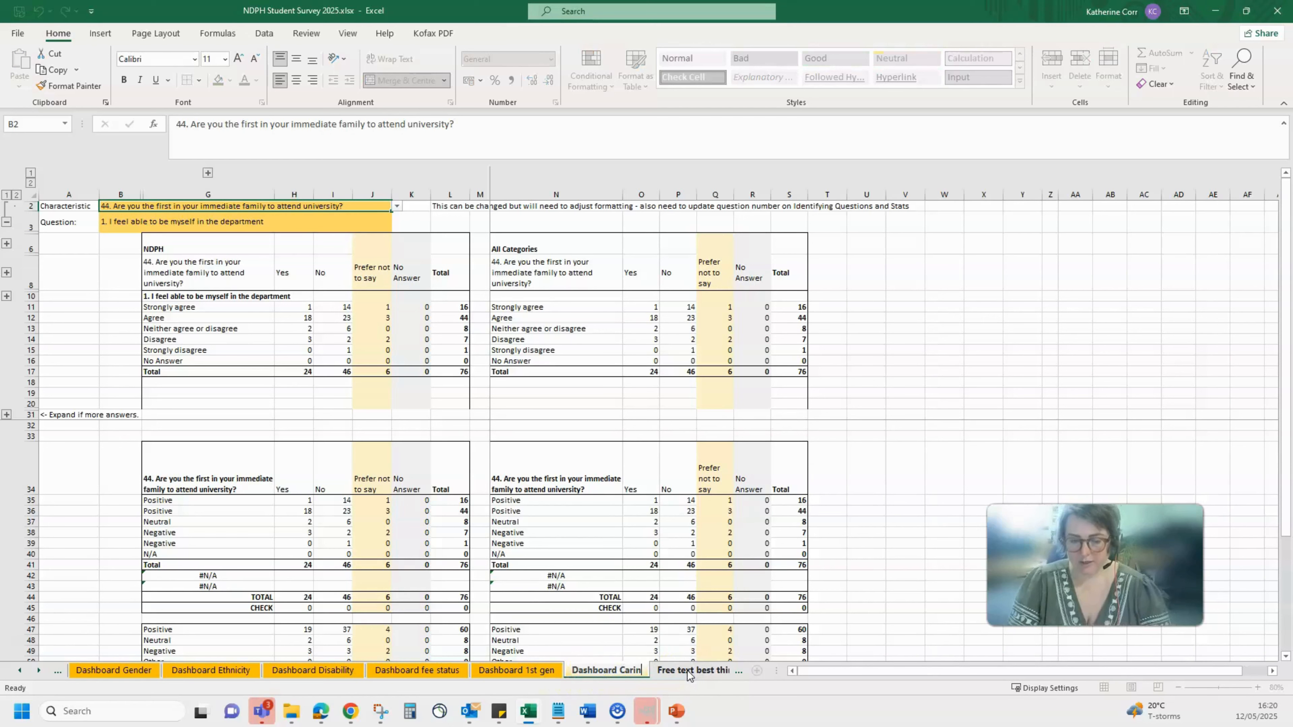
{"action": "left_click", "coordinate": [612, 519]}
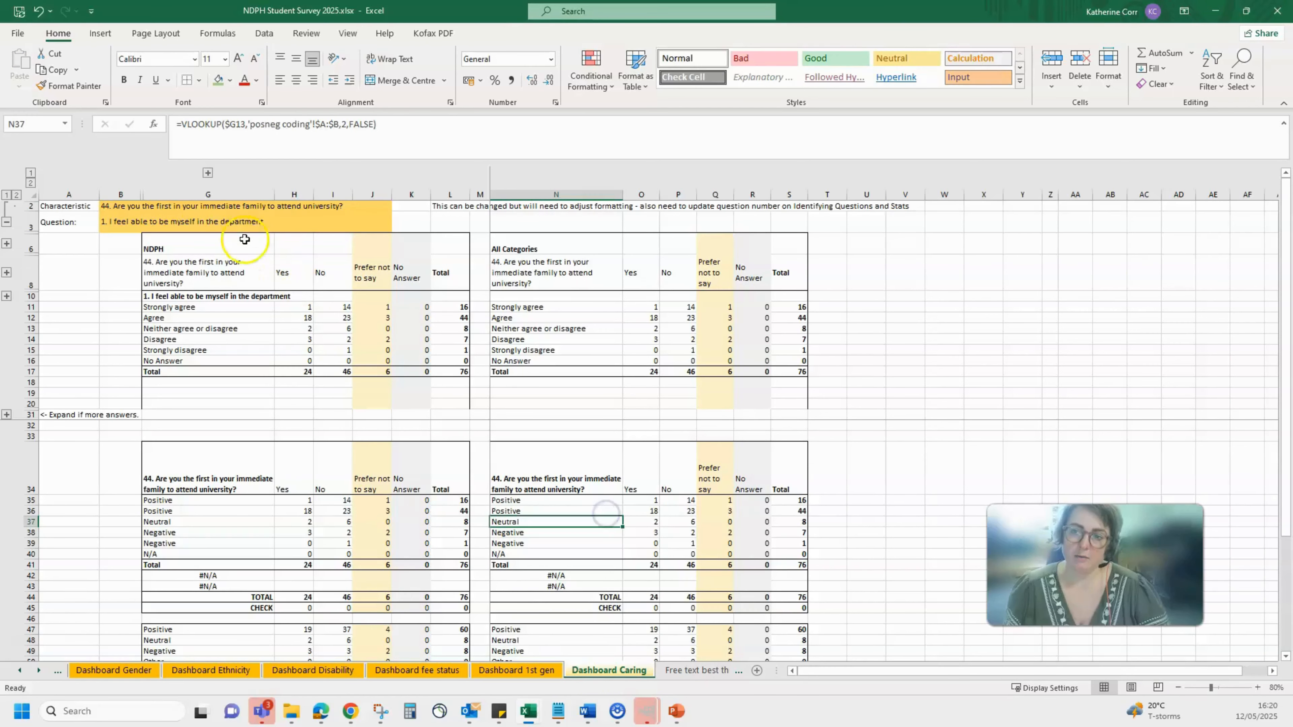
Step: Set the new dashboard's characteristic to "45. Do you have day-to-day caring responsibilities?"
{"action": "left_click", "coordinate": [234, 222]}
{"action": "left_click", "coordinate": [232, 207]}
{"action": "left_click", "coordinate": [397, 206]}
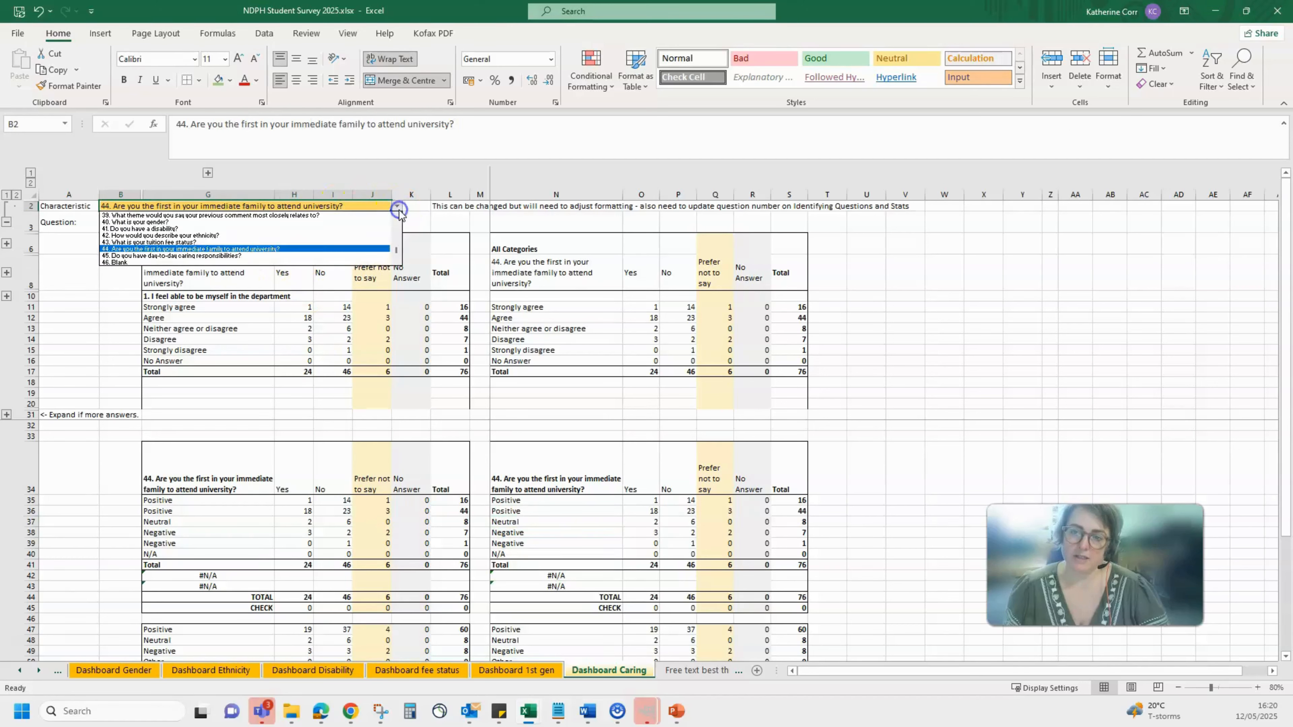
{"action": "left_click", "coordinate": [334, 255]}
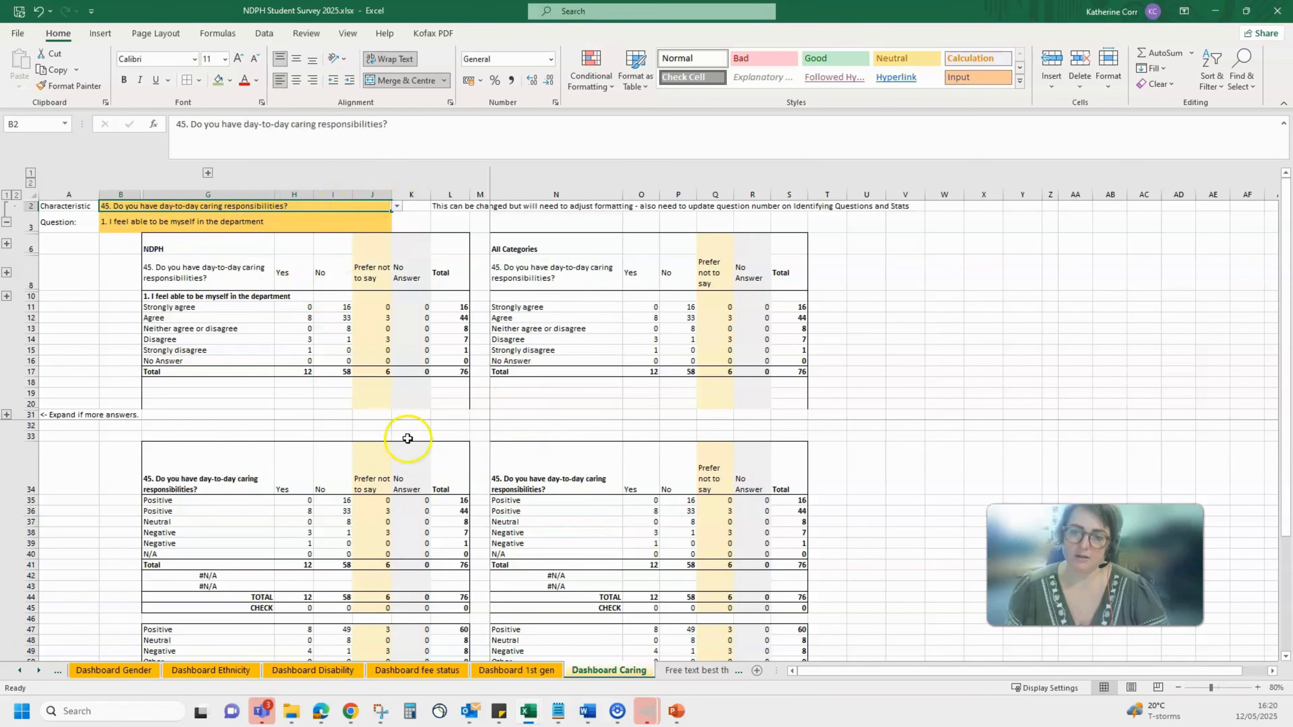
Step: Examine the caring dashboard's header and compare the positive percentages for the Yes and No groups in row 55
{"action": "left_click", "coordinate": [174, 275]}
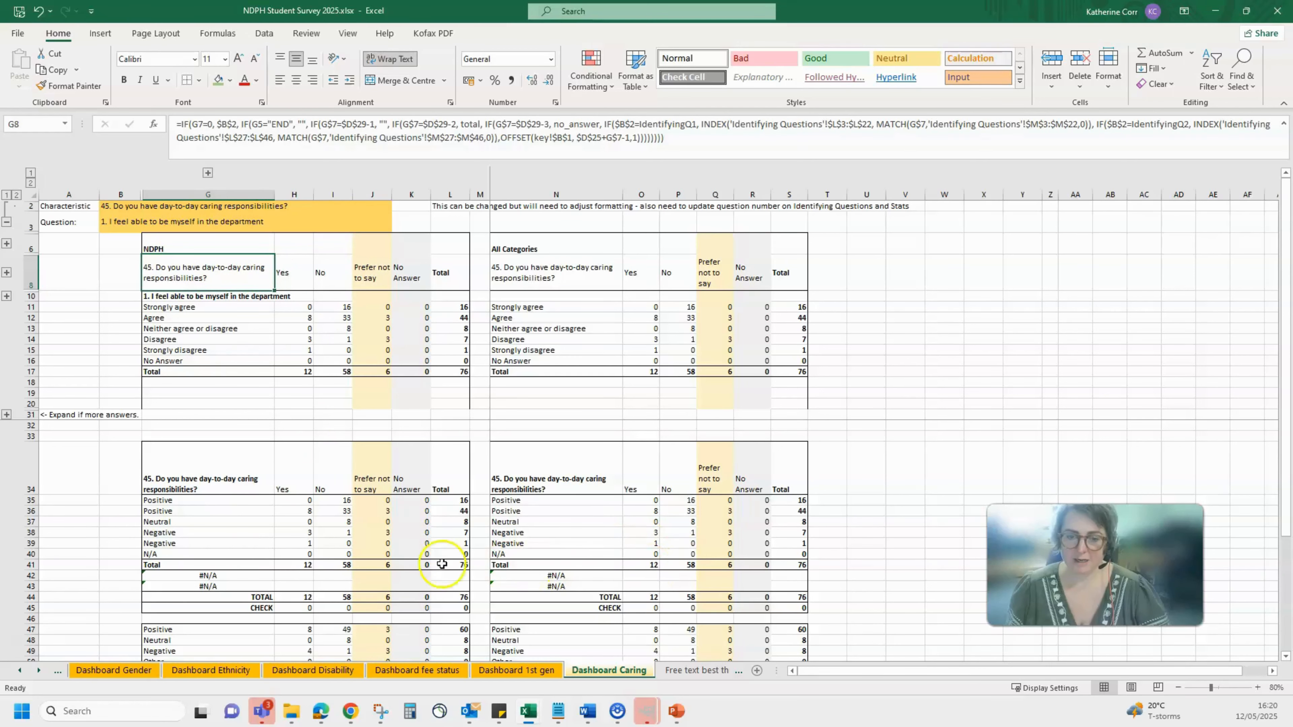
{"action": "scroll", "coordinate": [408, 560], "scroll_direction": "down", "scroll_amount": 3}
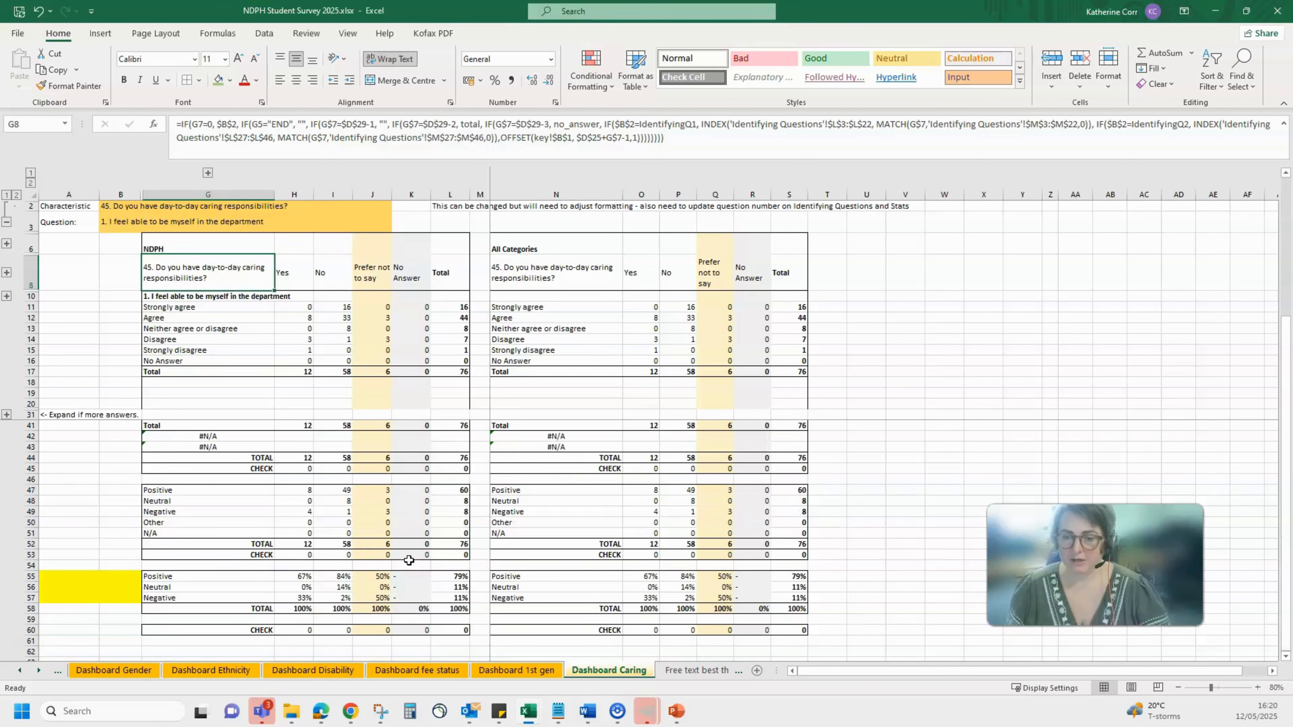
{"action": "left_click", "coordinate": [297, 576]}
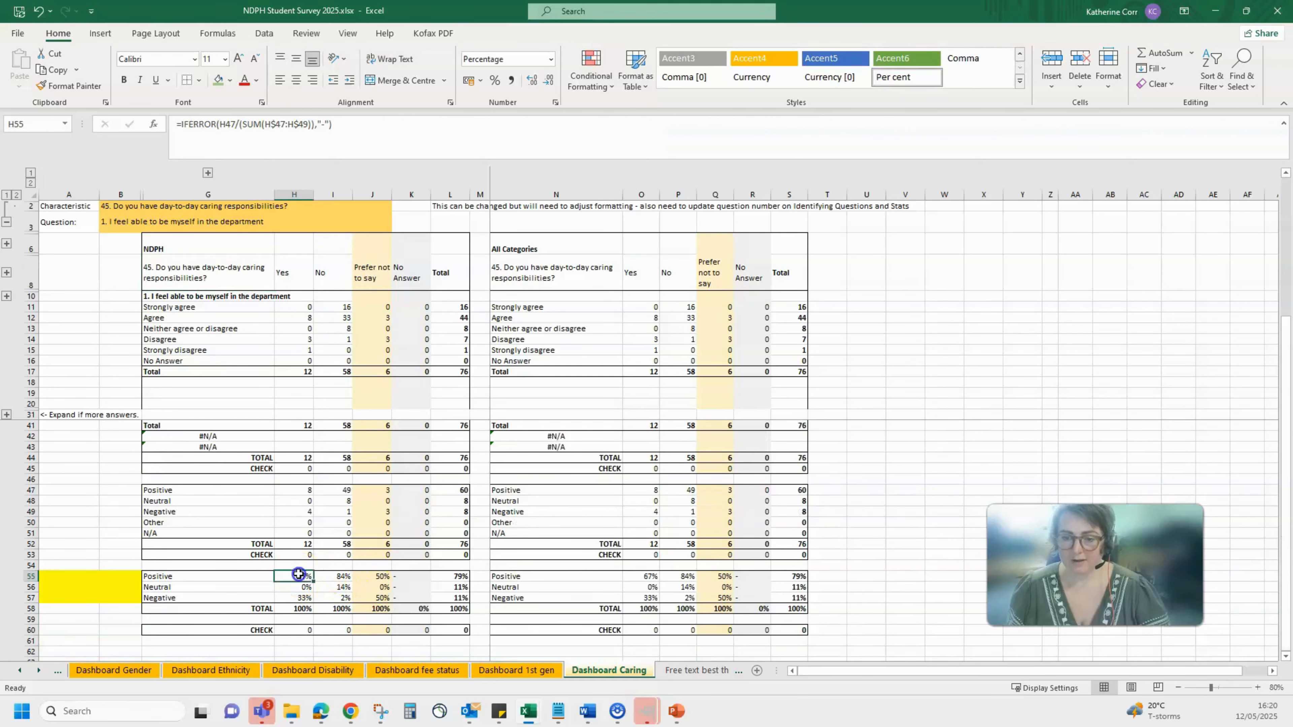
{"action": "left_click", "coordinate": [333, 576]}
{"action": "left_click", "coordinate": [294, 576]}
{"action": "left_click", "coordinate": [332, 576]}
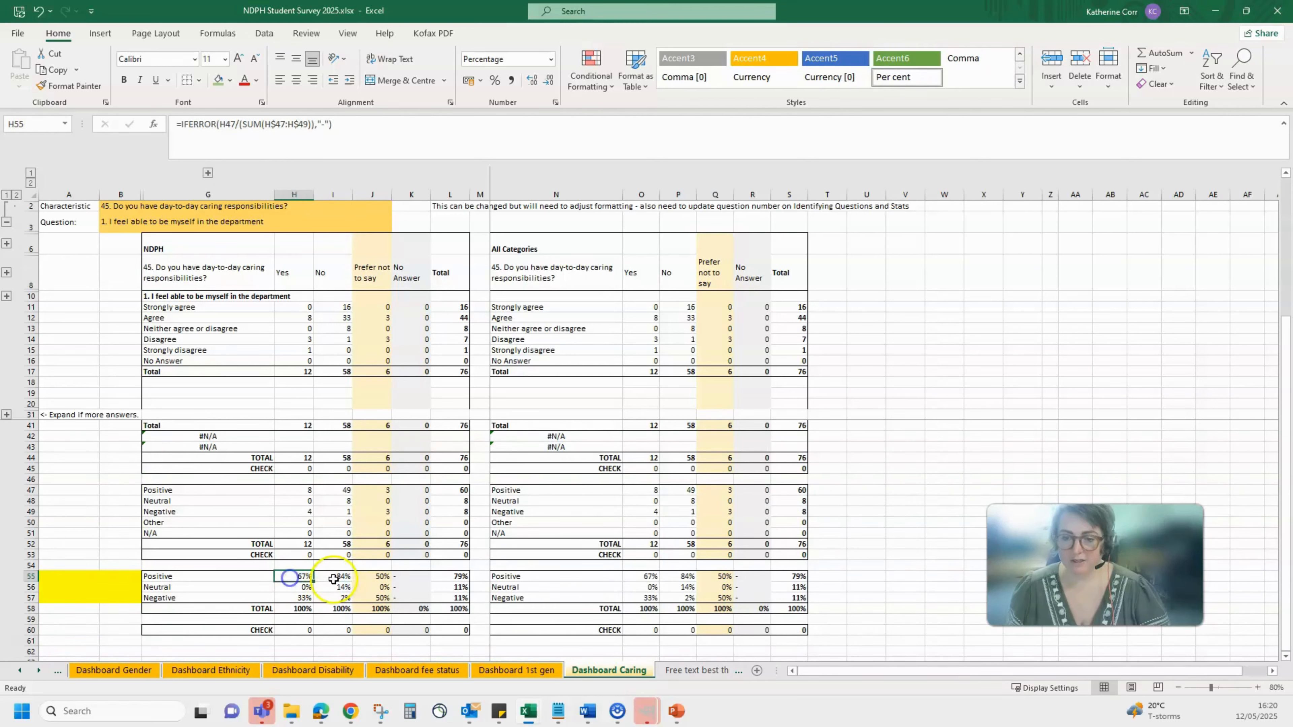
{"action": "left_click", "coordinate": [294, 578]}
{"action": "left_click", "coordinate": [337, 578]}
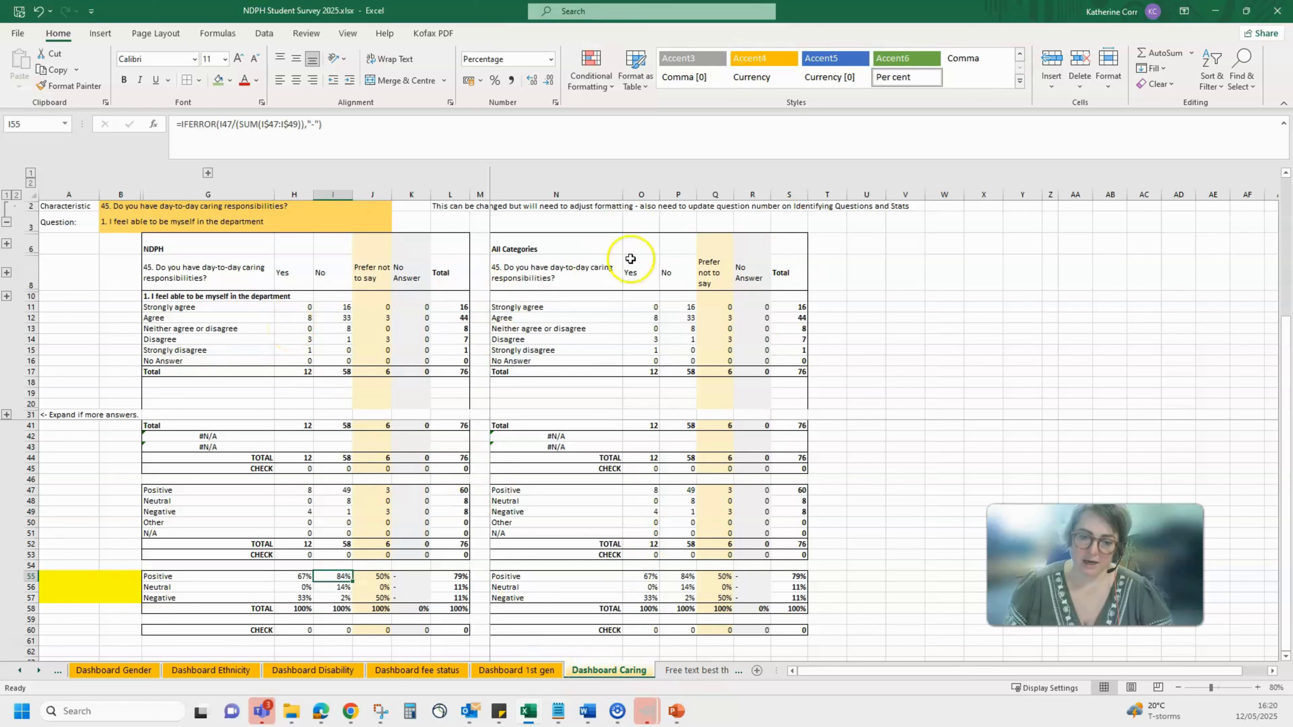
Step: Look back through the other characteristic dashboards to the gender dashboard and bring the workbook's earlier sheets into reach
{"action": "left_click", "coordinate": [417, 670]}
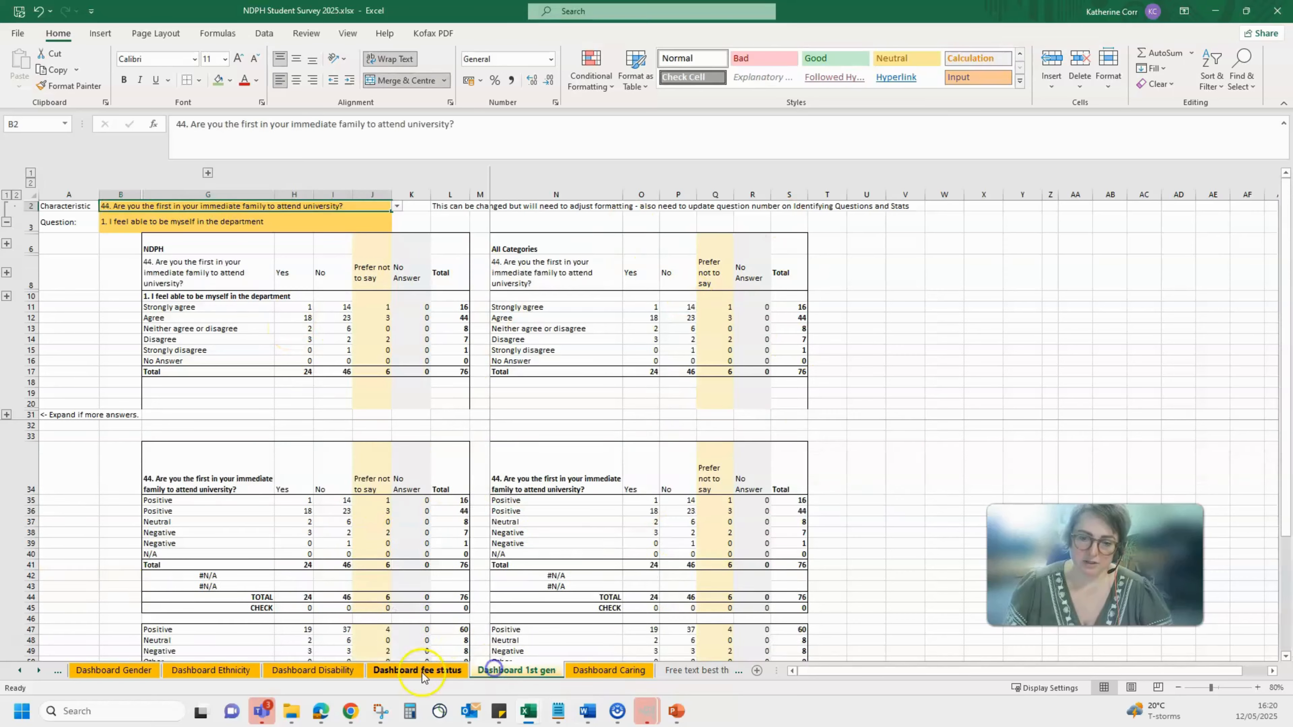
{"action": "left_click", "coordinate": [313, 669]}
{"action": "left_click", "coordinate": [222, 670]}
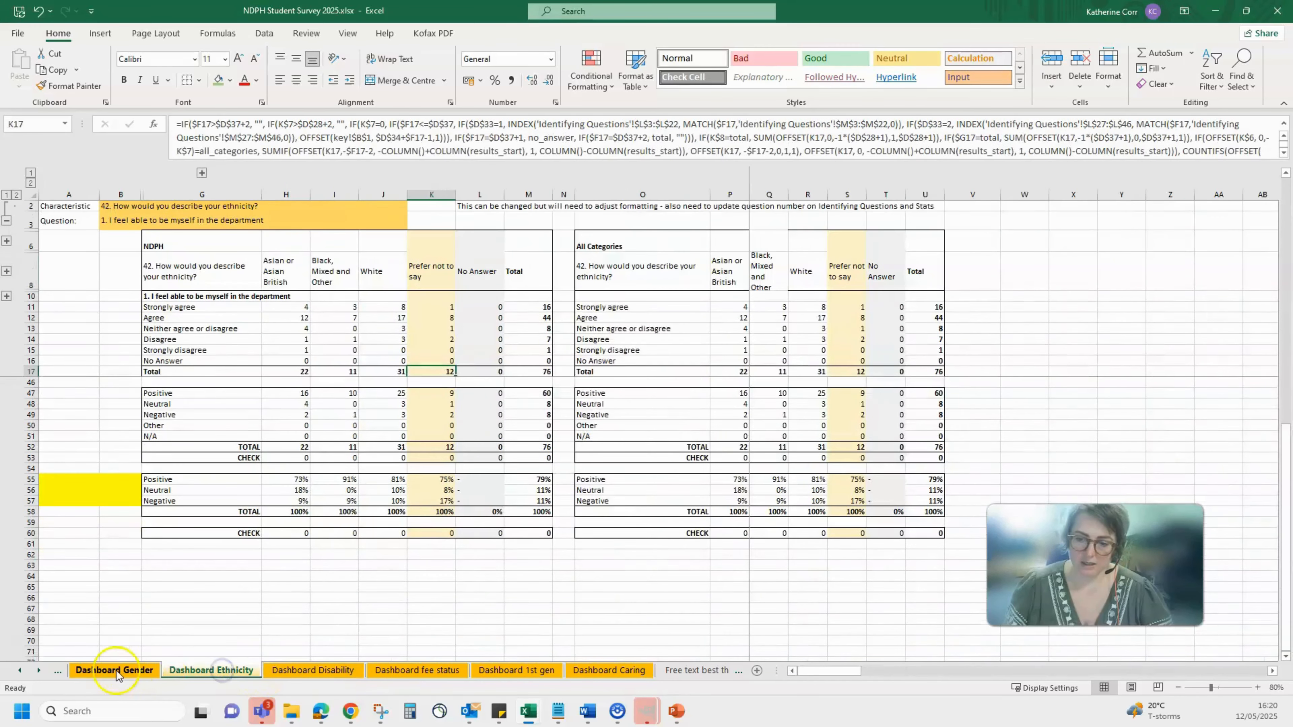
{"action": "left_click", "coordinate": [115, 670]}
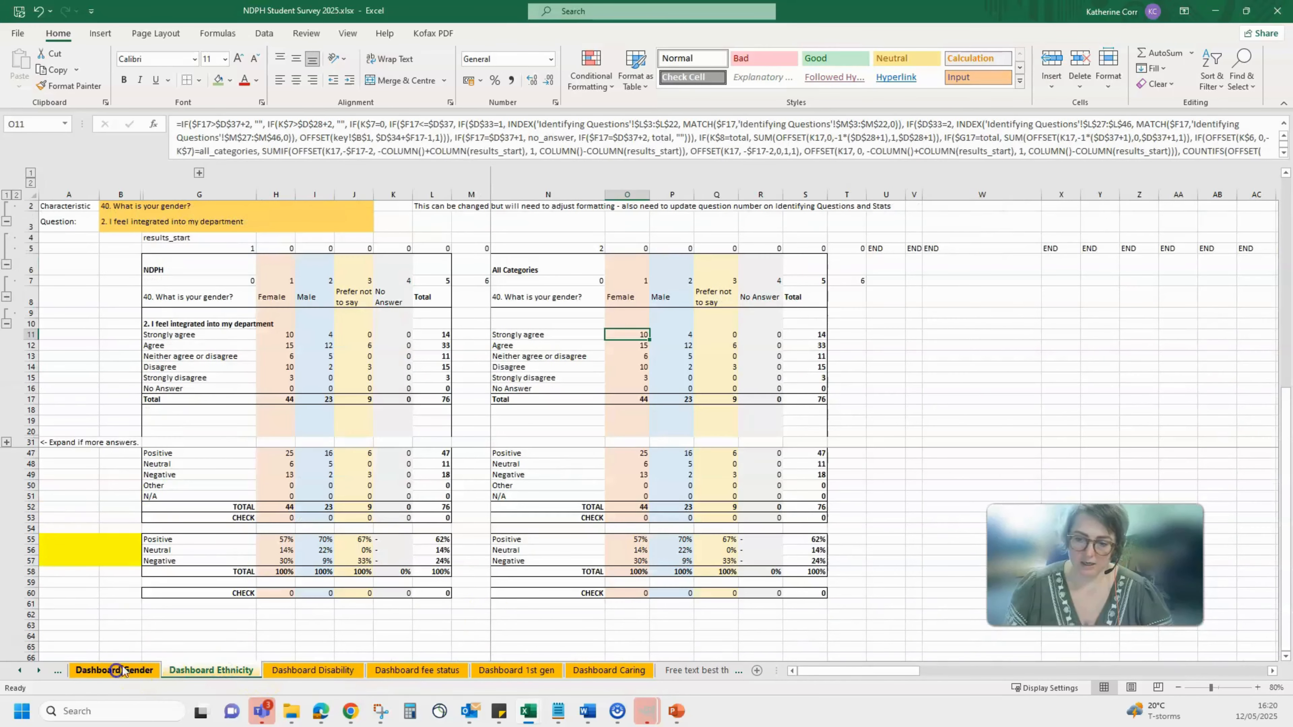
{"action": "left_click", "coordinate": [19, 671]}
{"action": "left_click", "coordinate": [19, 670]}
{"action": "left_click", "coordinate": [19, 670]}
{"action": "left_click", "coordinate": [19, 670]}
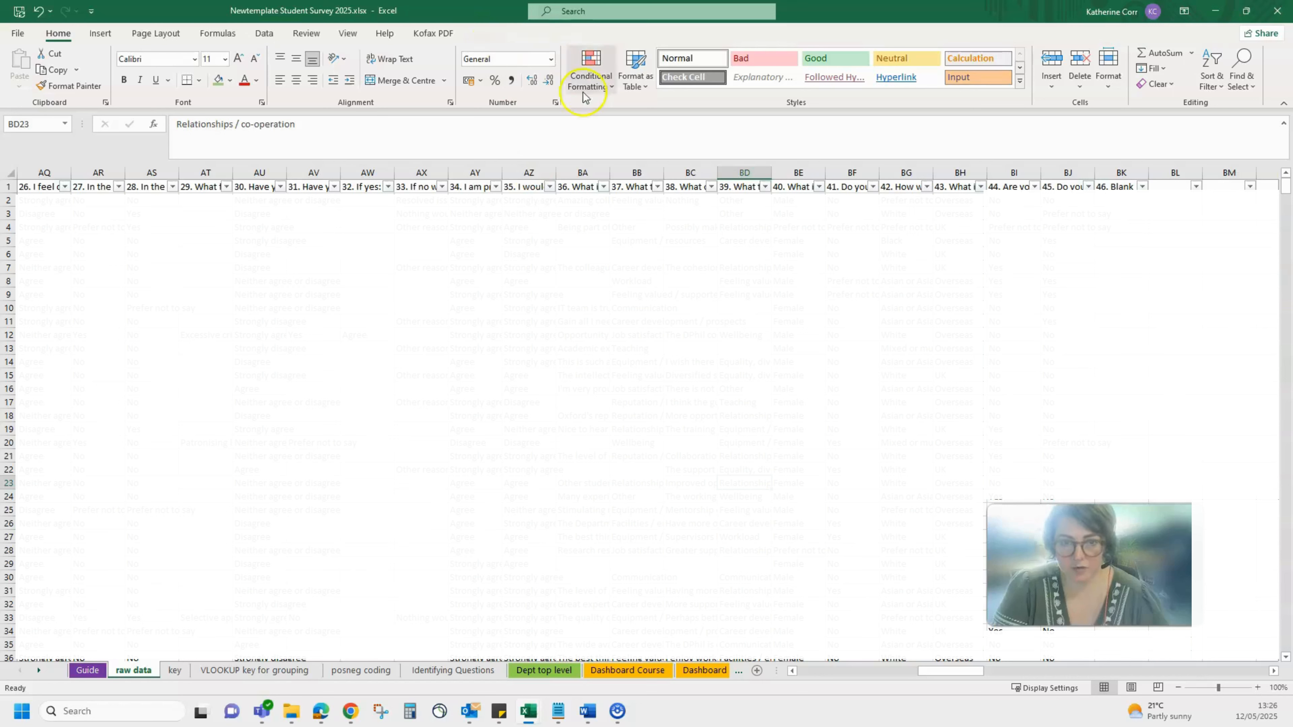
Step: Filter the raw data sheet's question 36 column, "What is the best thing about studying here?", to exclude blank responses
{"action": "left_click", "coordinate": [626, 188]}
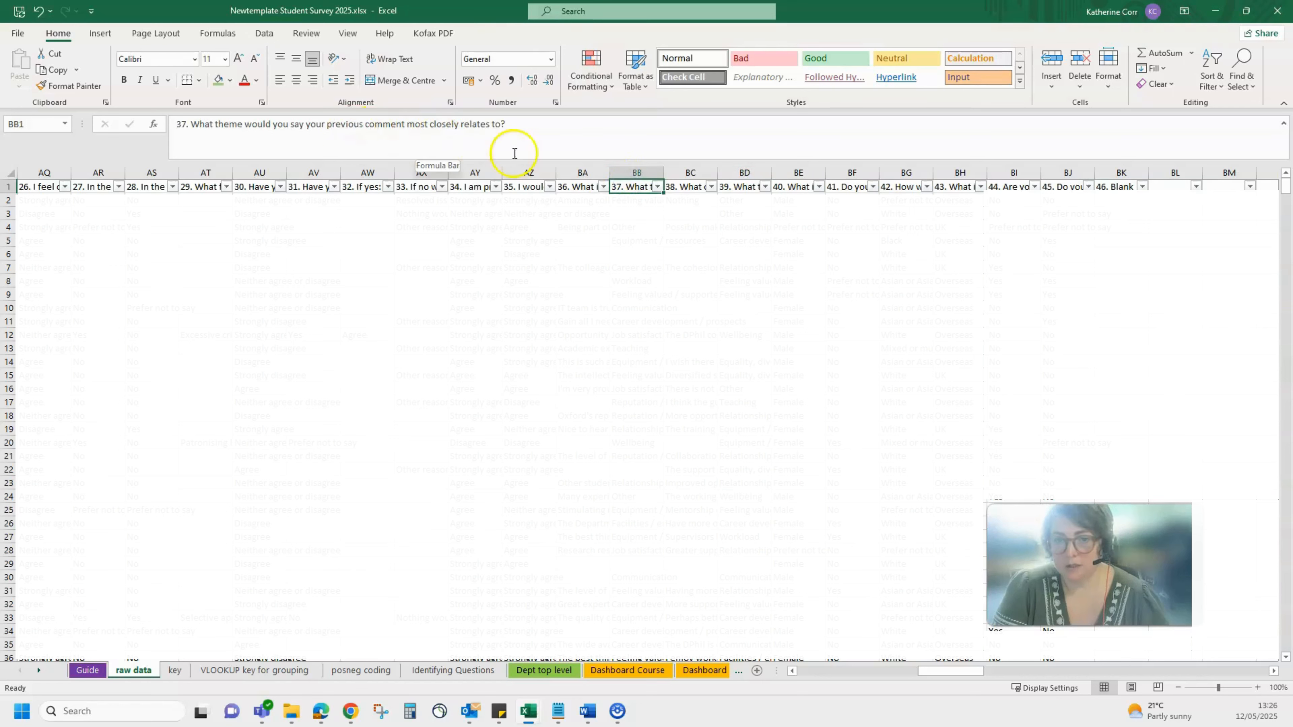
{"action": "left_click", "coordinate": [565, 185]}
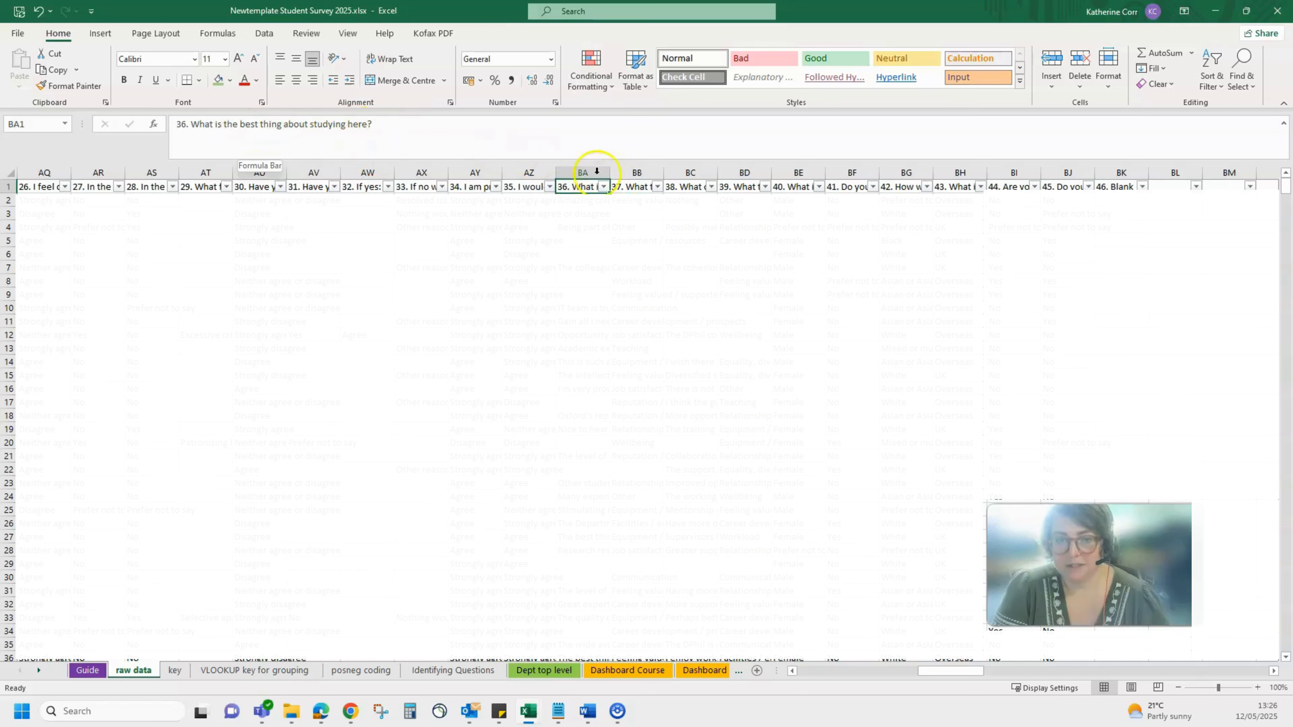
{"action": "left_click", "coordinate": [691, 188]}
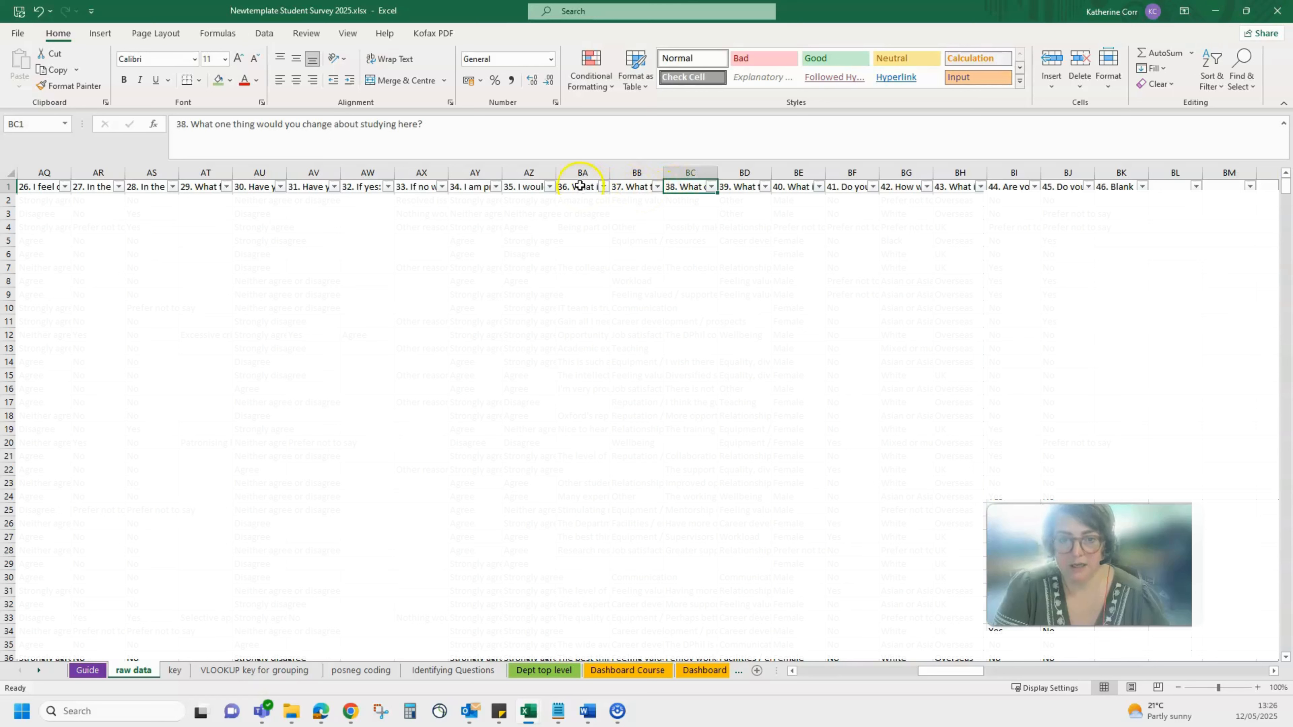
{"action": "left_click", "coordinate": [626, 184]}
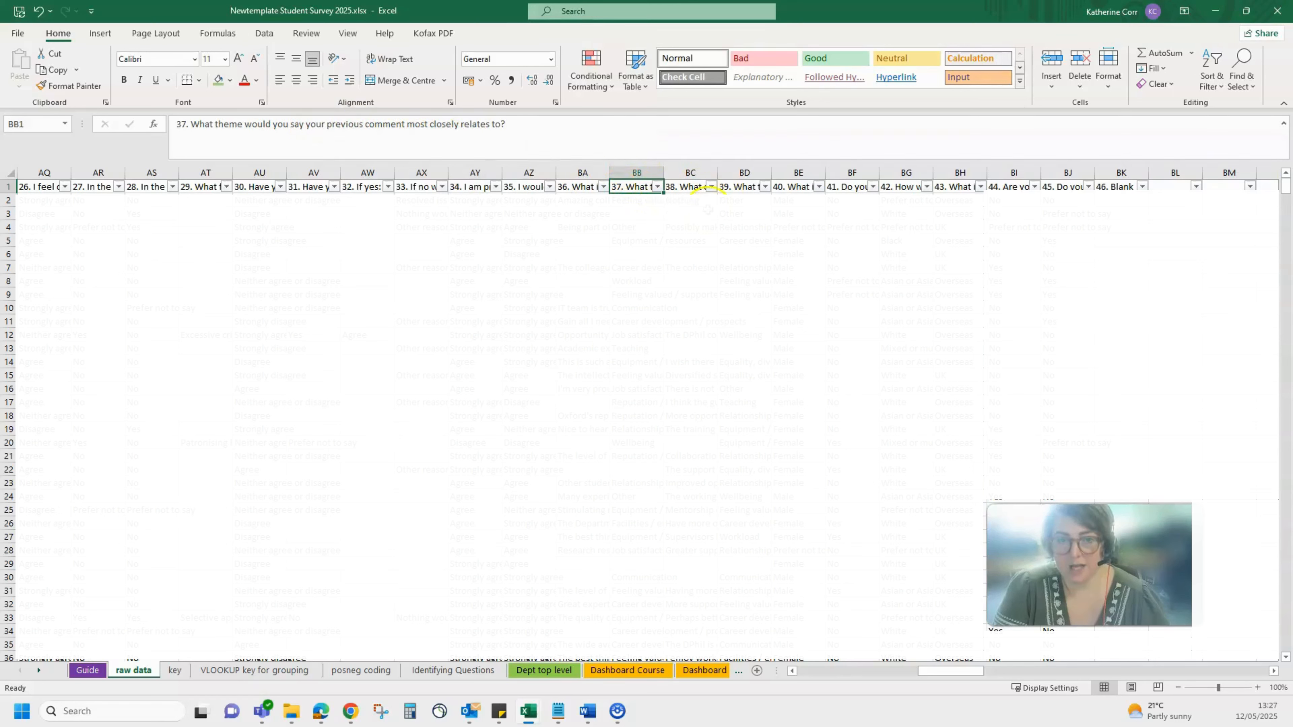
{"action": "left_click", "coordinate": [586, 172]}
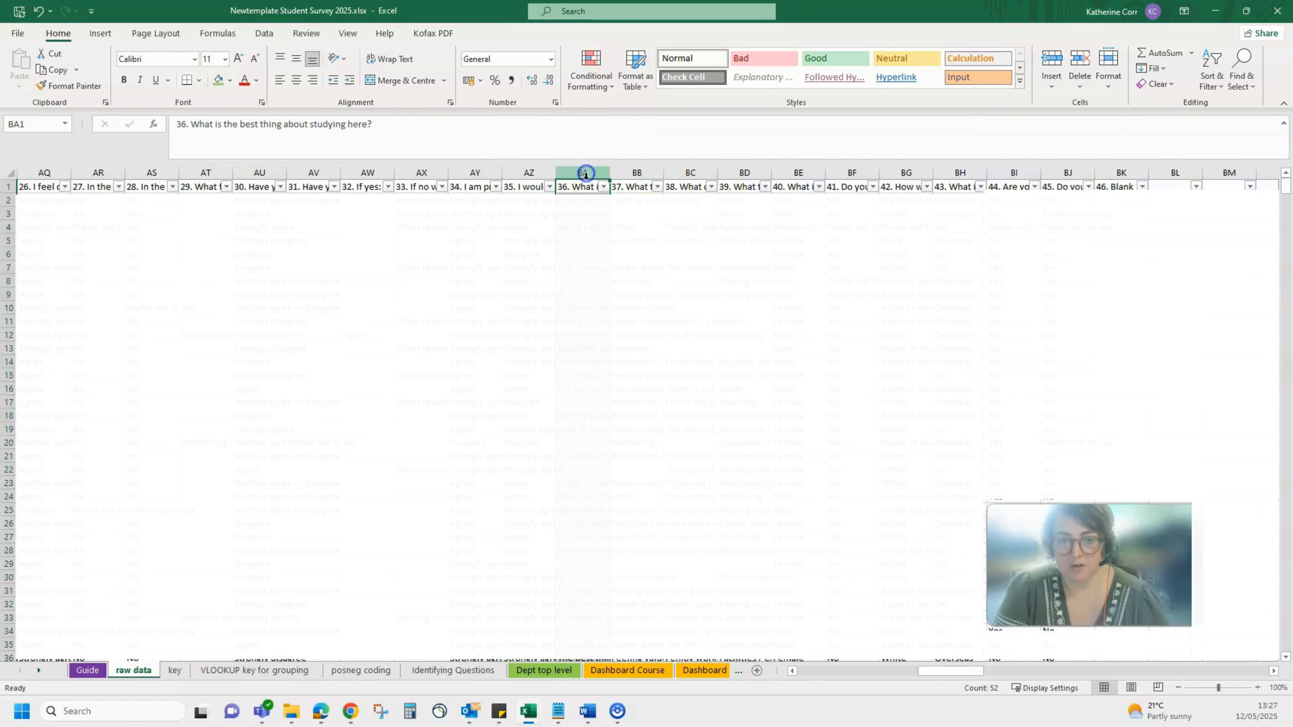
{"action": "left_click", "coordinate": [594, 188]}
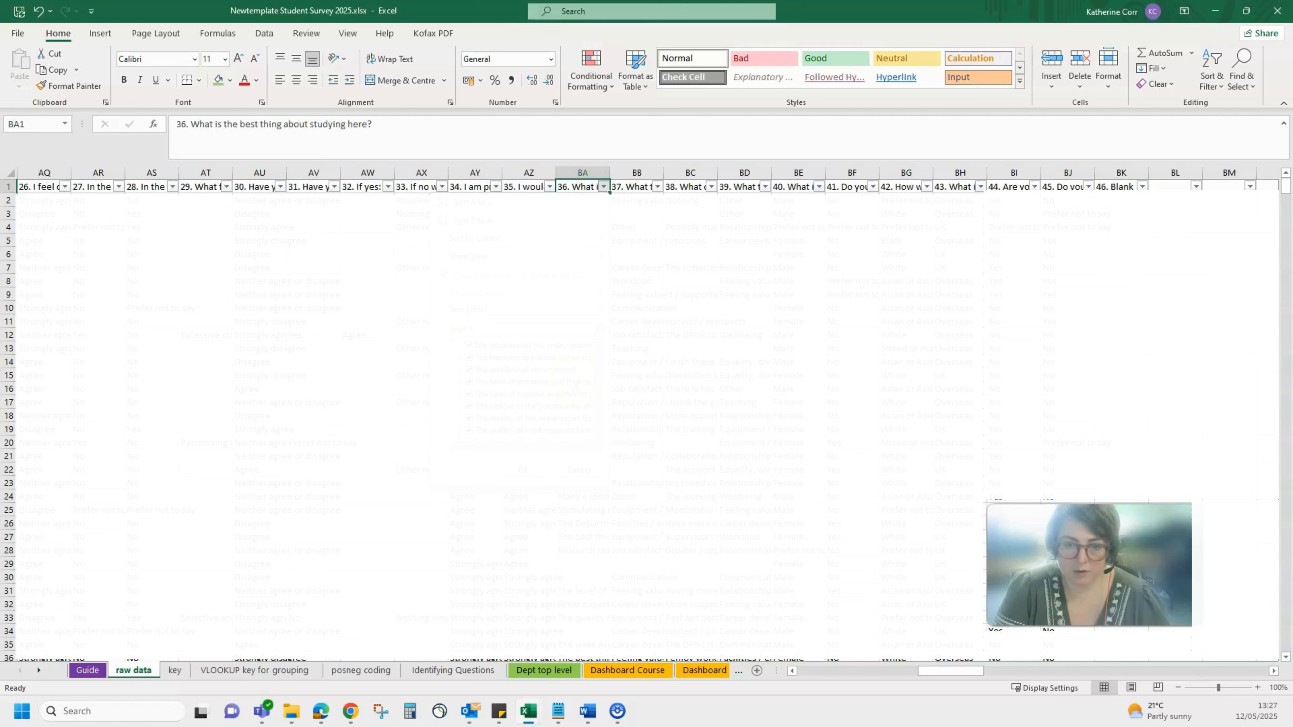
{"action": "scroll", "coordinate": [575, 390], "scroll_direction": "down", "scroll_amount": 2}
{"action": "left_click", "coordinate": [537, 469]}
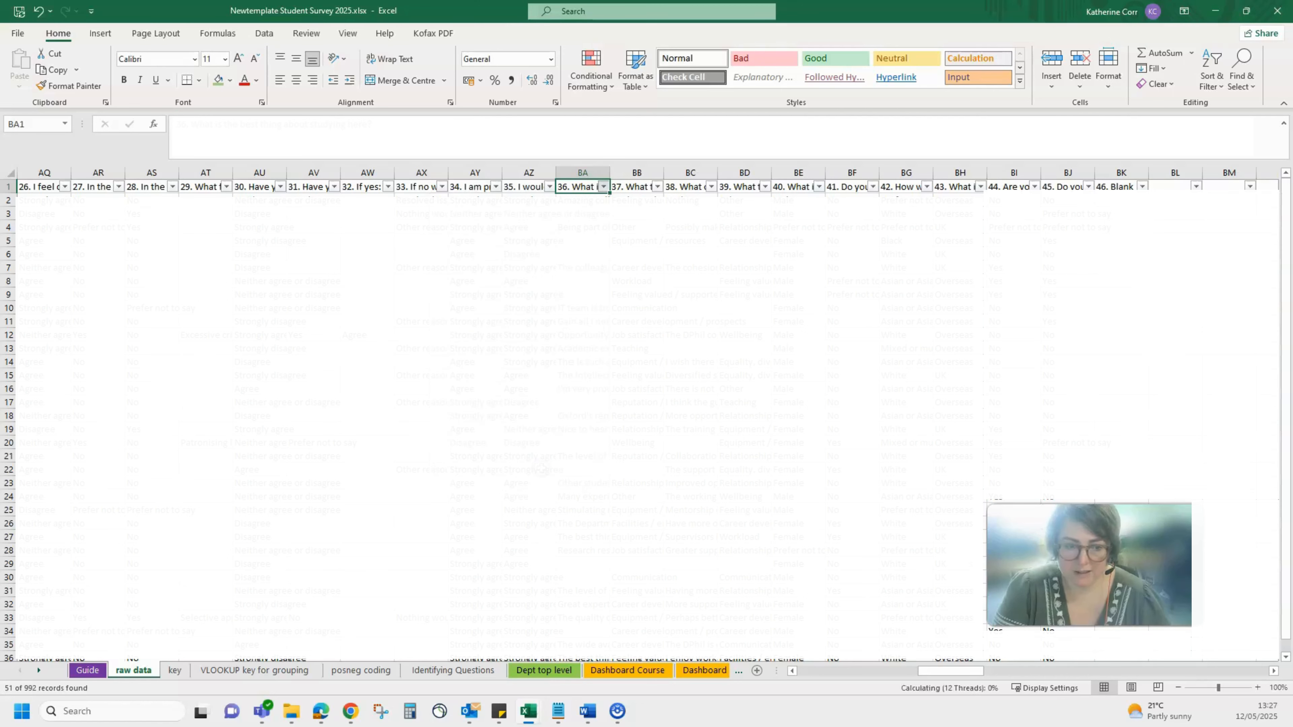
Step: Copy the filtered columns BA and BB holding the question 36 comments and the question 37 themes
{"action": "scroll", "coordinate": [654, 278], "scroll_direction": "down", "scroll_amount": 11}
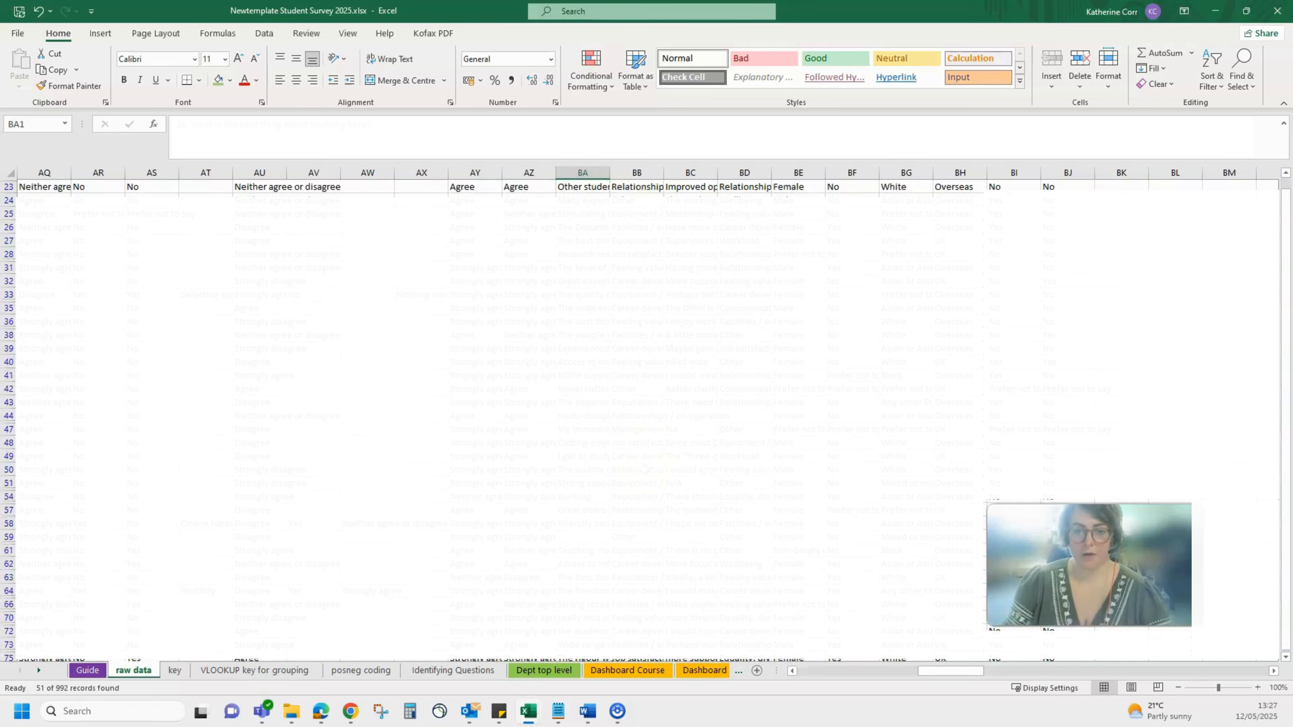
{"action": "key", "text": "ctrl+space"}
{"action": "key", "text": "shift+Right"}
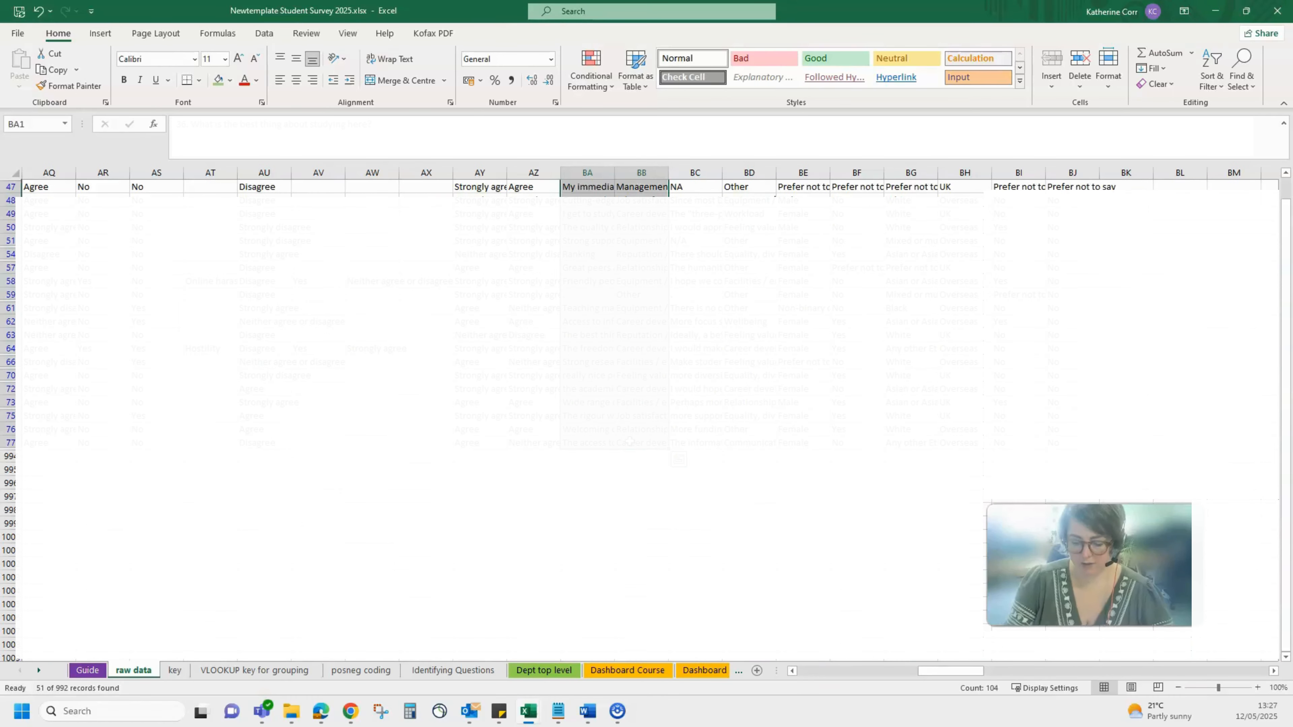
{"action": "key", "text": "ctrl+c"}
{"action": "scroll", "coordinate": [636, 322], "scroll_direction": "up", "scroll_amount": 10}
{"action": "scroll", "coordinate": [636, 323], "scroll_direction": "up", "scroll_amount": 1}
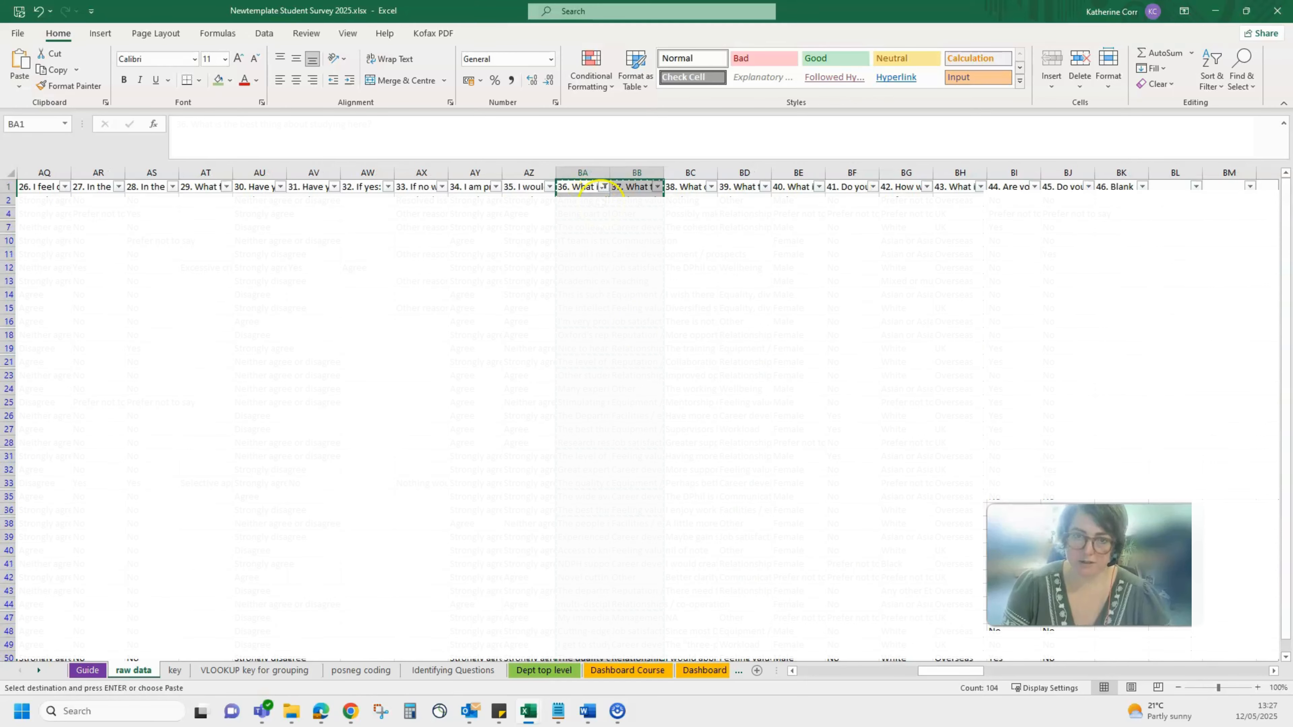
Step: Paste the copied comments and themes into the Free text best thing sheet starting at cell A1
{"action": "left_click", "coordinate": [38, 671]}
{"action": "left_click", "coordinate": [38, 671]}
{"action": "left_click", "coordinate": [38, 670]}
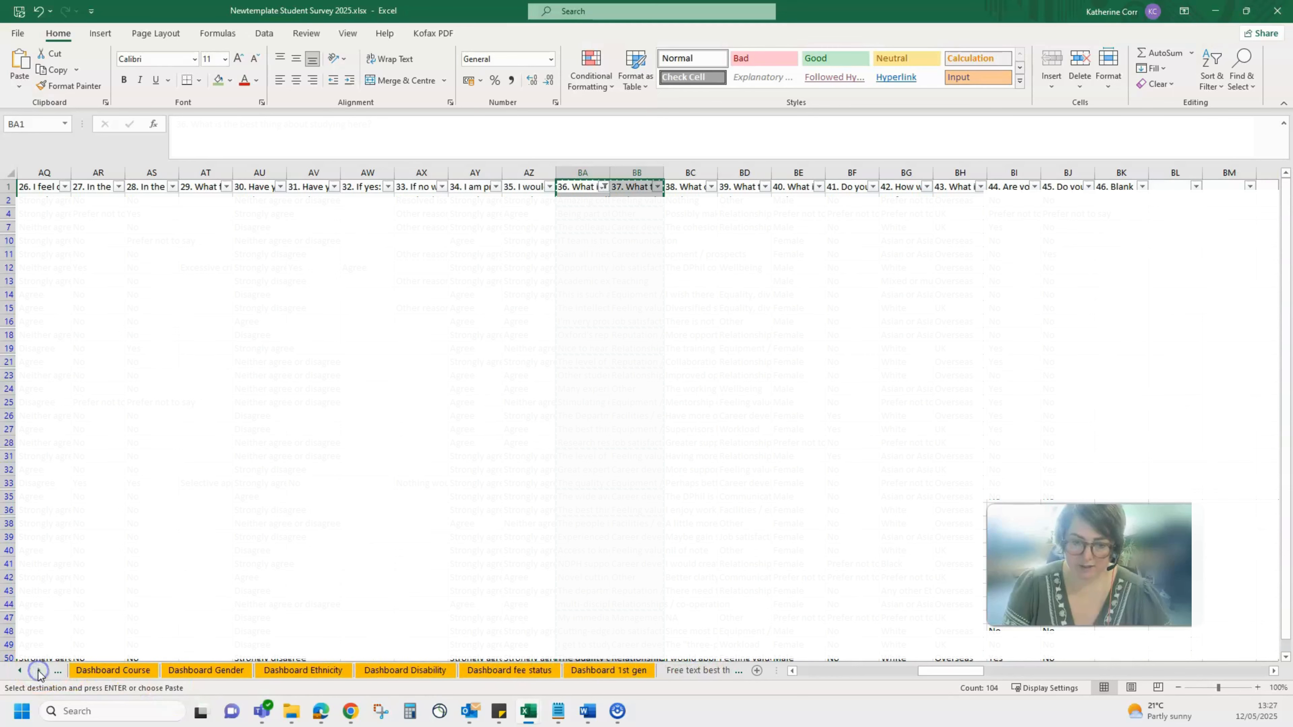
{"action": "left_click", "coordinate": [38, 671]}
{"action": "left_click", "coordinate": [519, 675]}
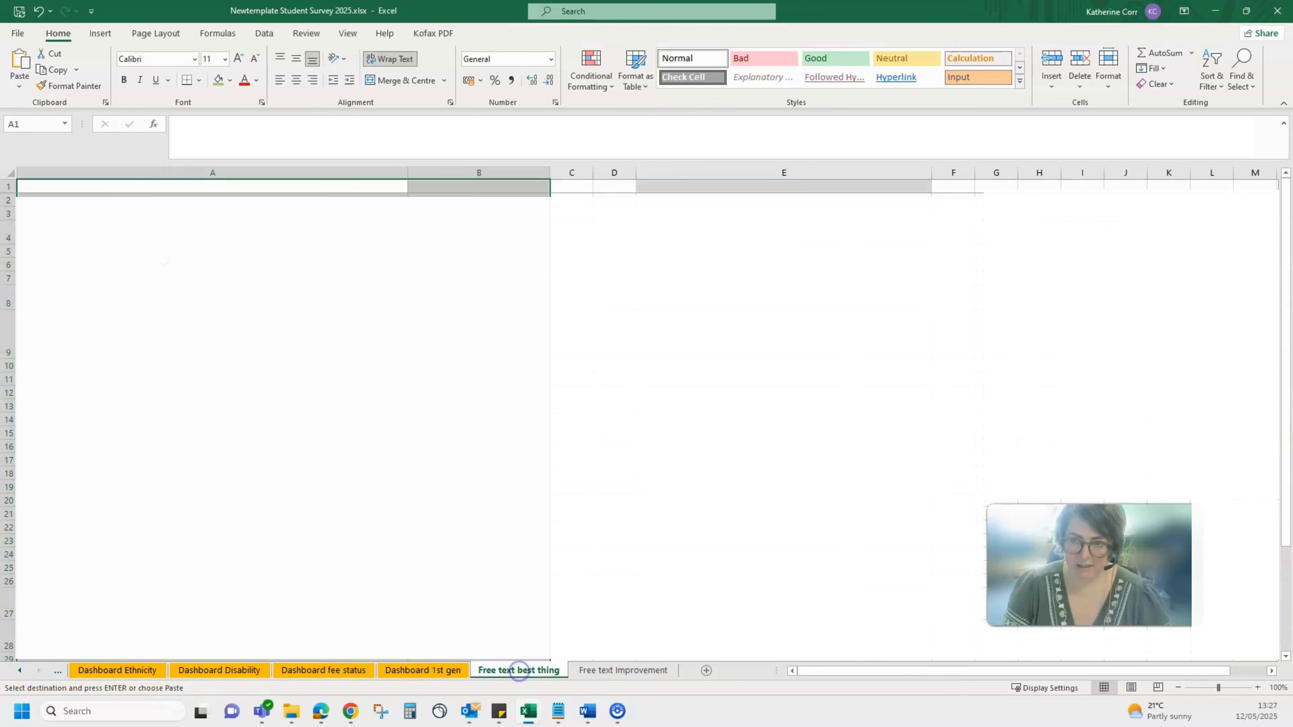
{"action": "left_click", "coordinate": [131, 187]}
{"action": "key", "text": "ctrl+v"}
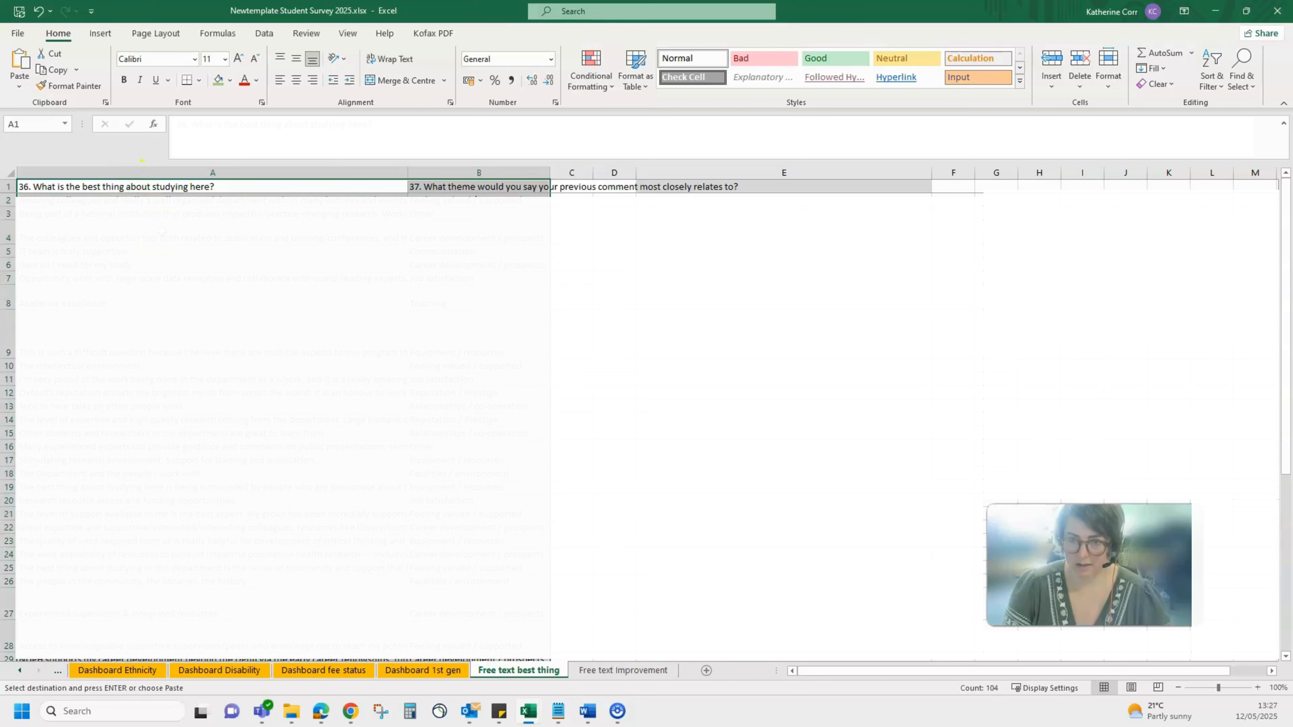
Step: Wrap the text in columns A and B of the Free text best thing sheet
{"action": "left_click", "coordinate": [209, 186]}
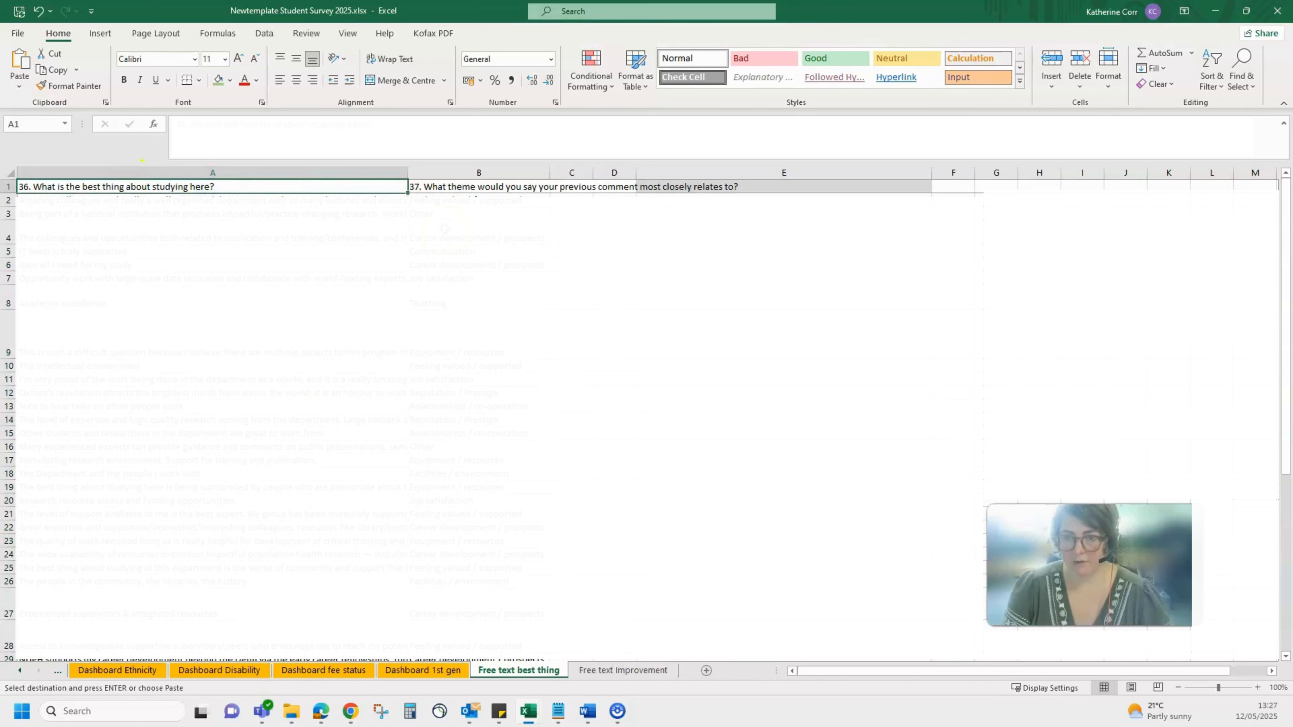
{"action": "left_click_drag", "start_coordinate": [354, 173], "coordinate": [450, 171]}
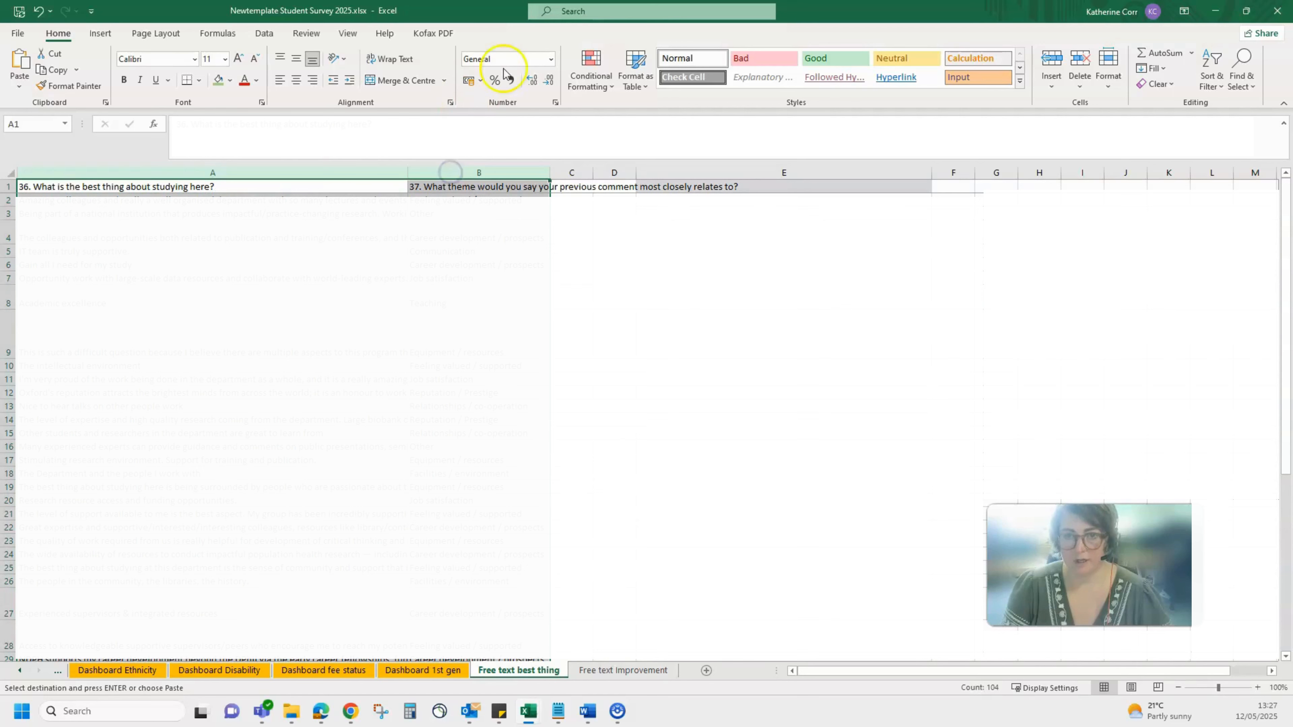
{"action": "left_click", "coordinate": [389, 58]}
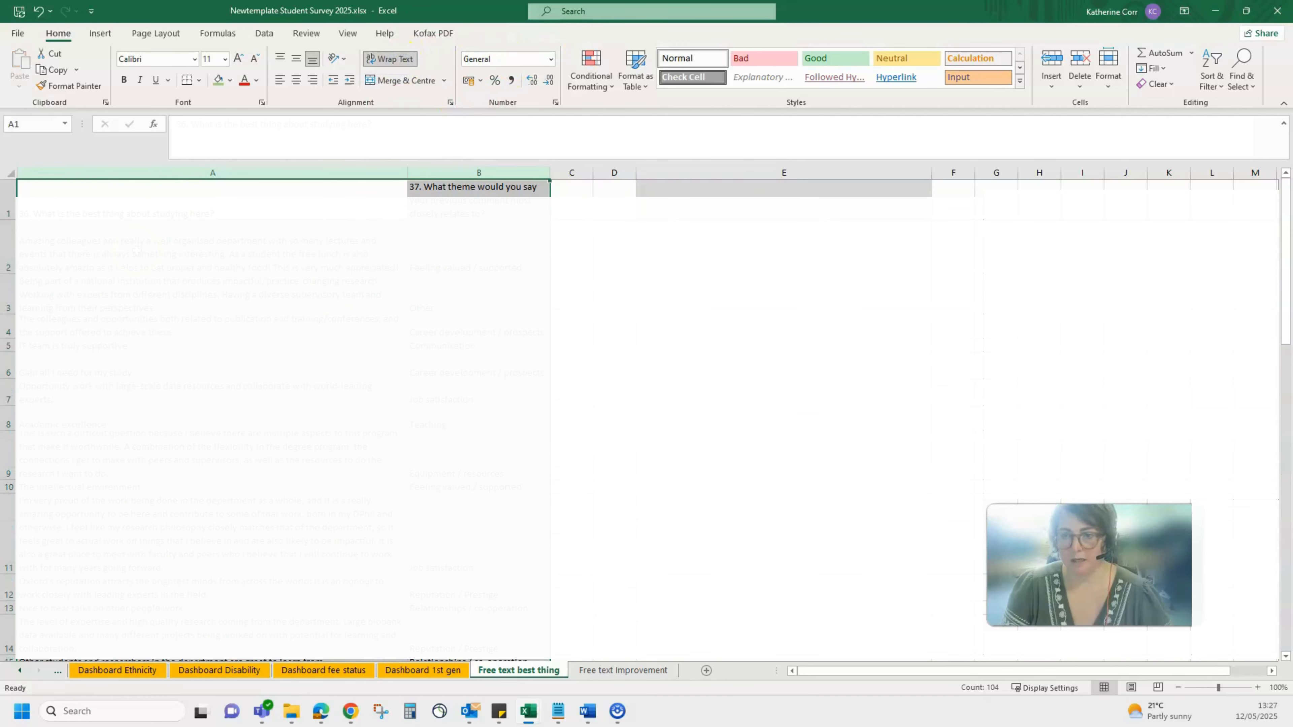
{"action": "left_click", "coordinate": [133, 249]}
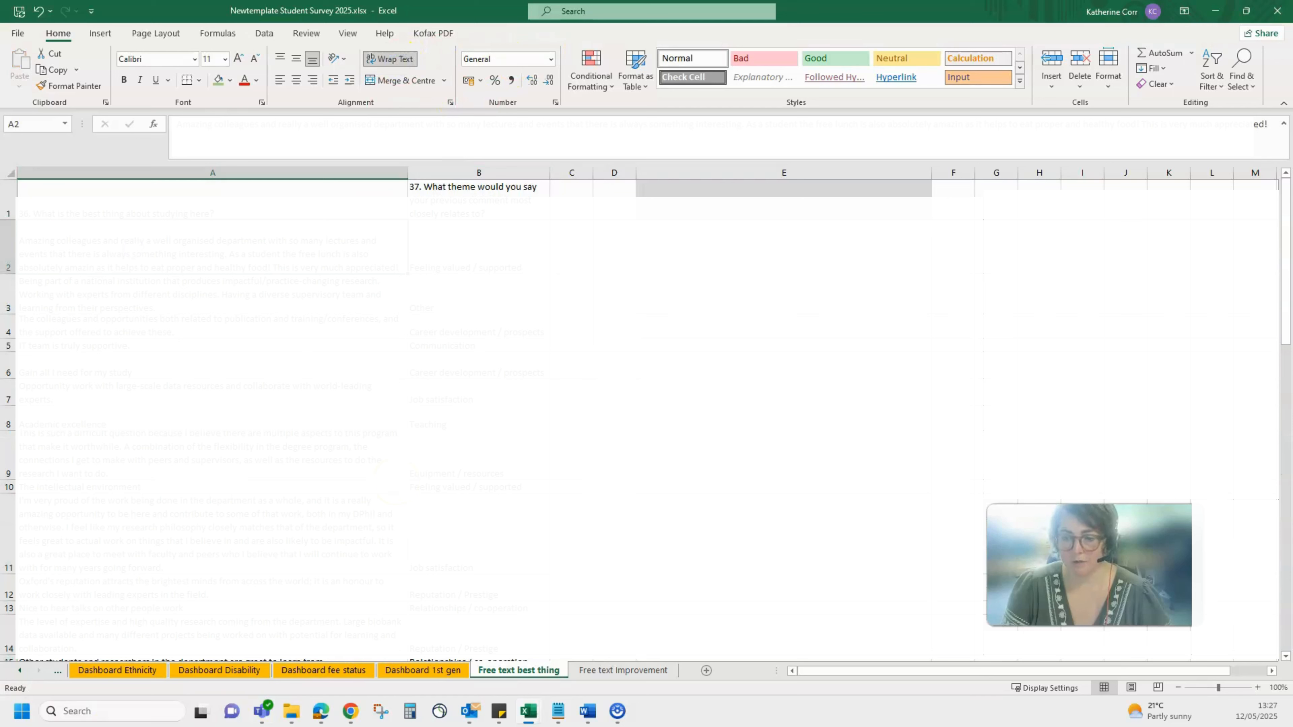
Step: Return to the raw data sheet and clear the filter on the question 36 column
{"action": "left_click", "coordinate": [19, 670]}
{"action": "left_click", "coordinate": [20, 671]}
{"action": "left_click", "coordinate": [19, 671]}
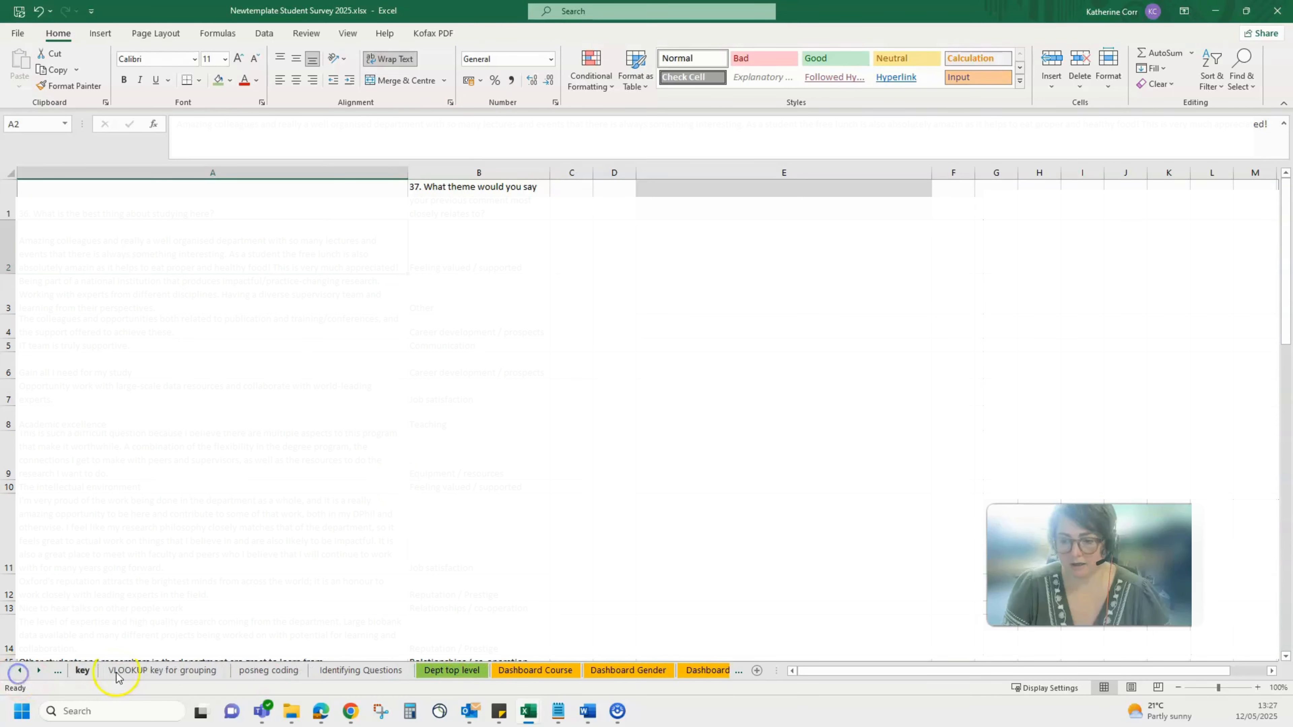
{"action": "left_click", "coordinate": [19, 670]}
{"action": "left_click", "coordinate": [133, 671]}
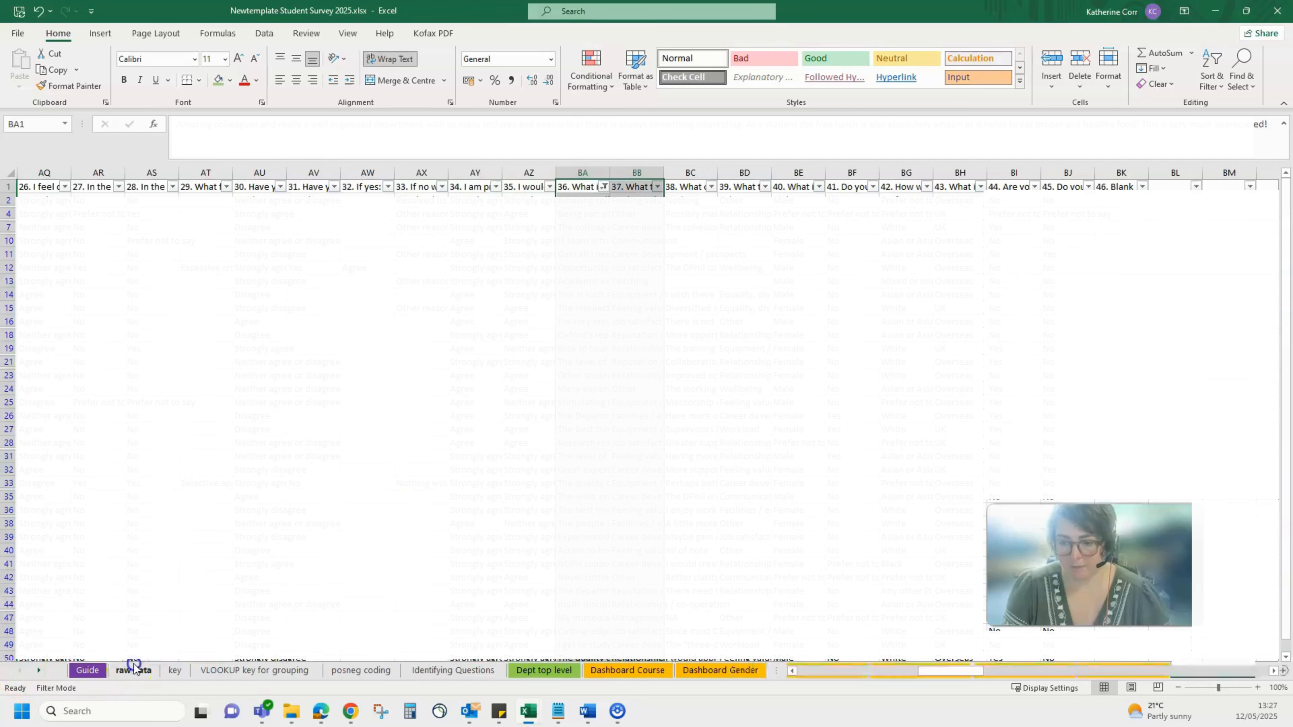
{"action": "left_click", "coordinate": [605, 186]}
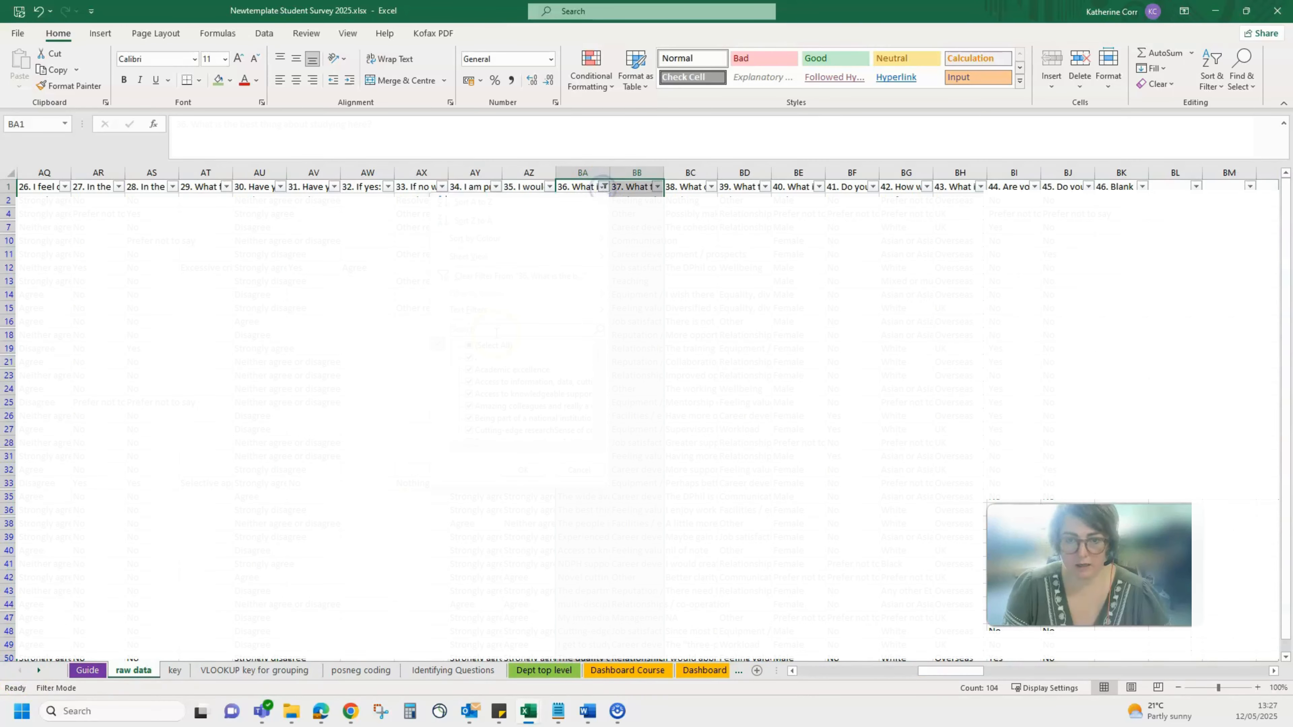
Step: Filter the question 38 column to exclude blanks and copy the question 38 and 39 data from columns BC and BD
{"action": "left_click", "coordinate": [687, 185]}
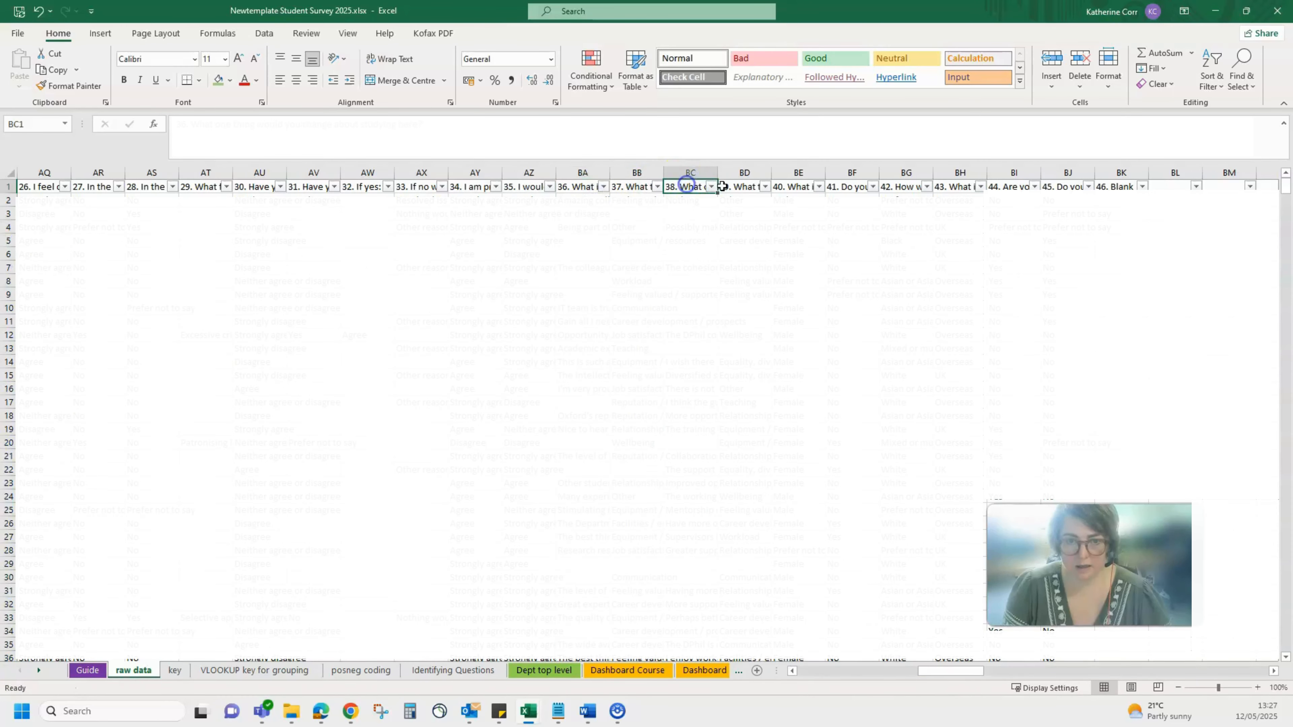
{"action": "left_click", "coordinate": [711, 187]}
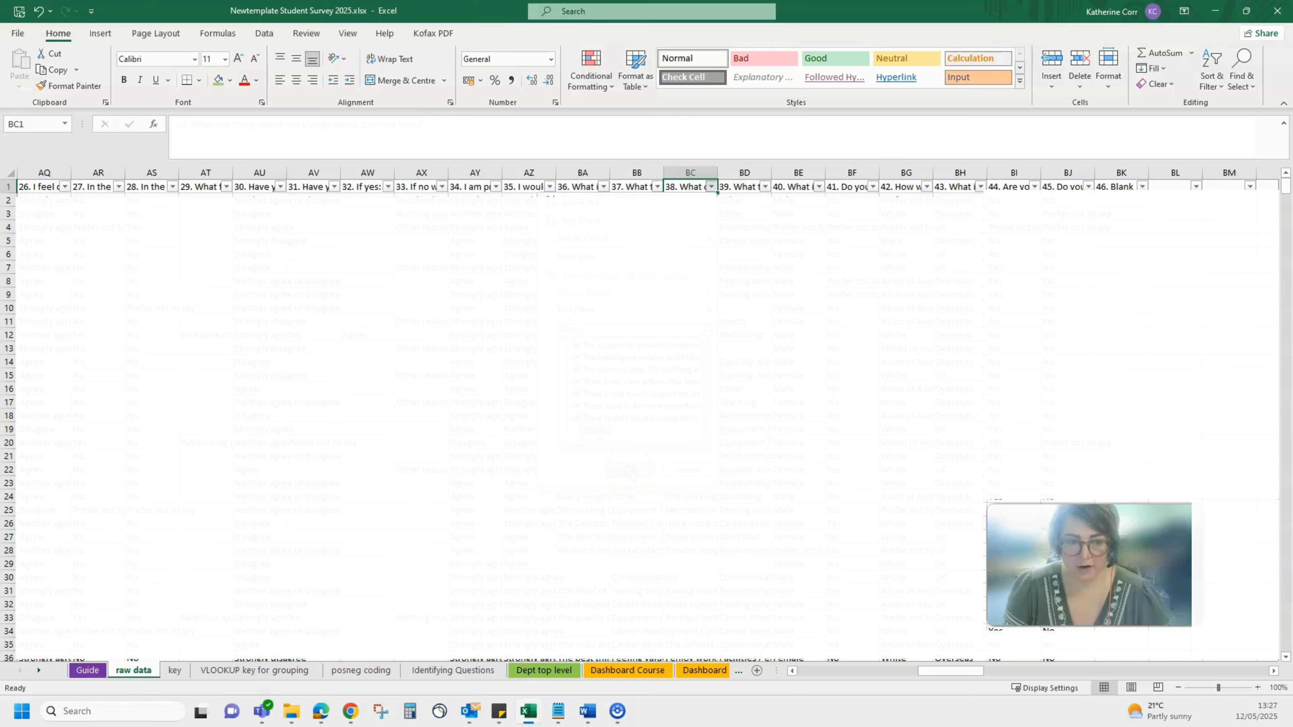
{"action": "left_click", "coordinate": [742, 186], "text": "shift"}
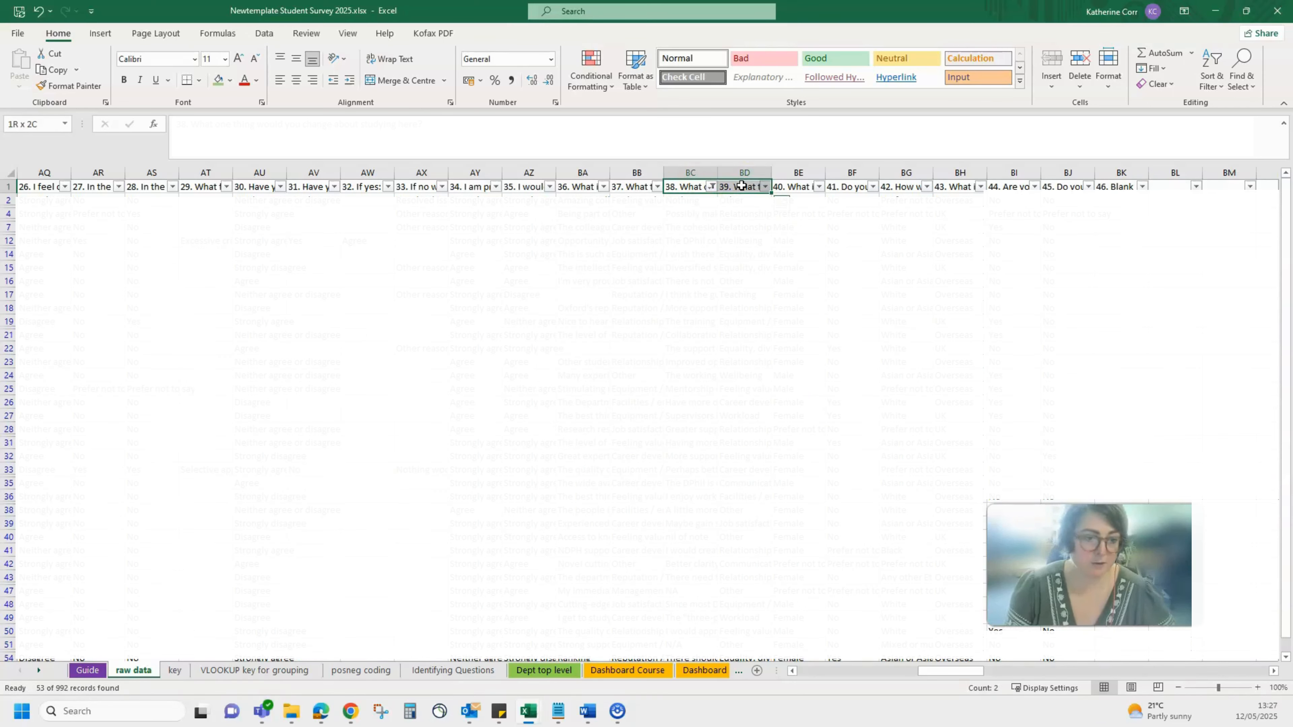
{"action": "key", "text": "ctrl+shift+Down"}
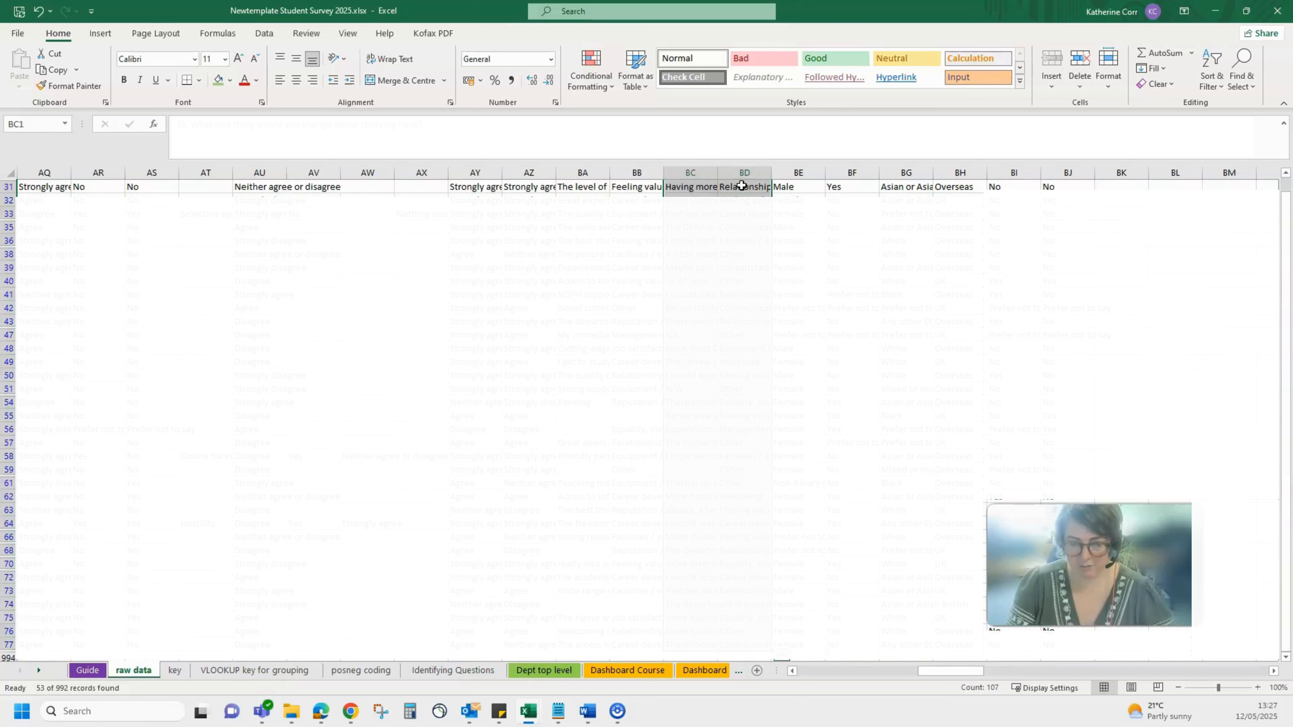
{"action": "key", "text": "ctrl+c"}
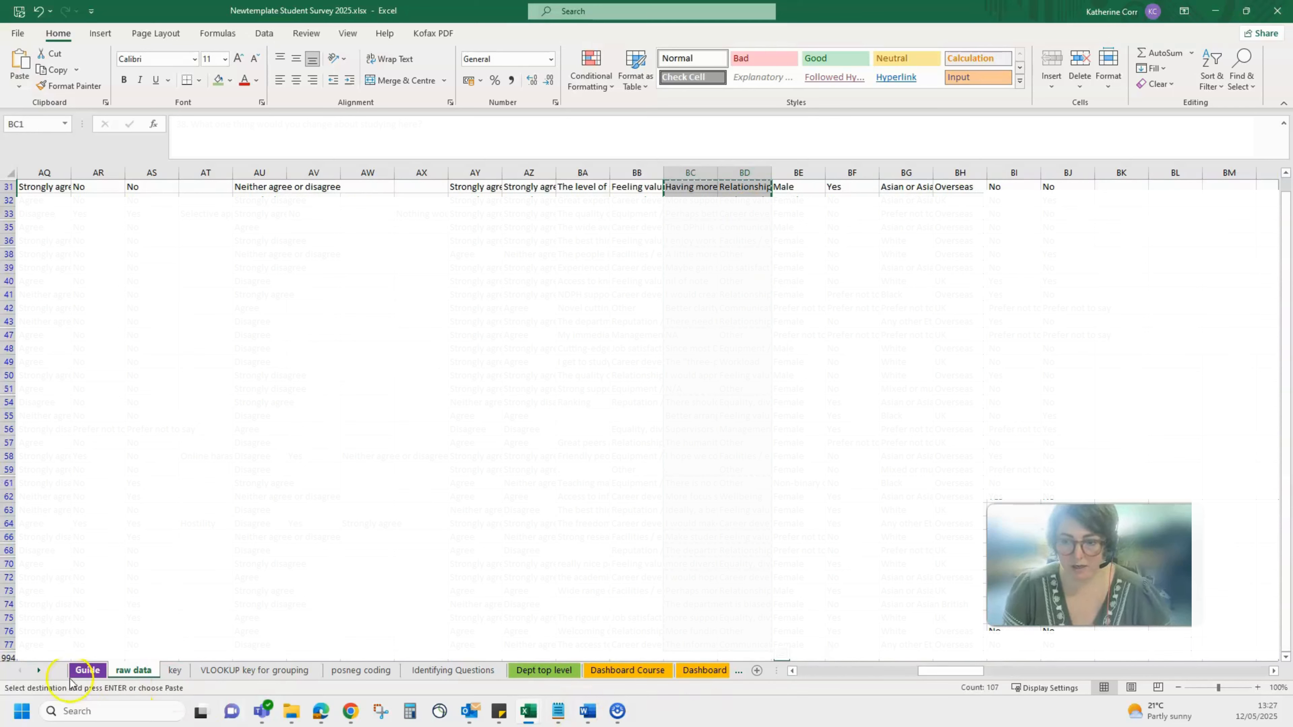
Step: Paste the copied question 38 and 39 data into the Free text Improvement sheet starting at cell A1
{"action": "left_click", "coordinate": [38, 670]}
{"action": "left_click", "coordinate": [38, 670]}
{"action": "left_click", "coordinate": [39, 670]}
{"action": "left_click", "coordinate": [38, 671]}
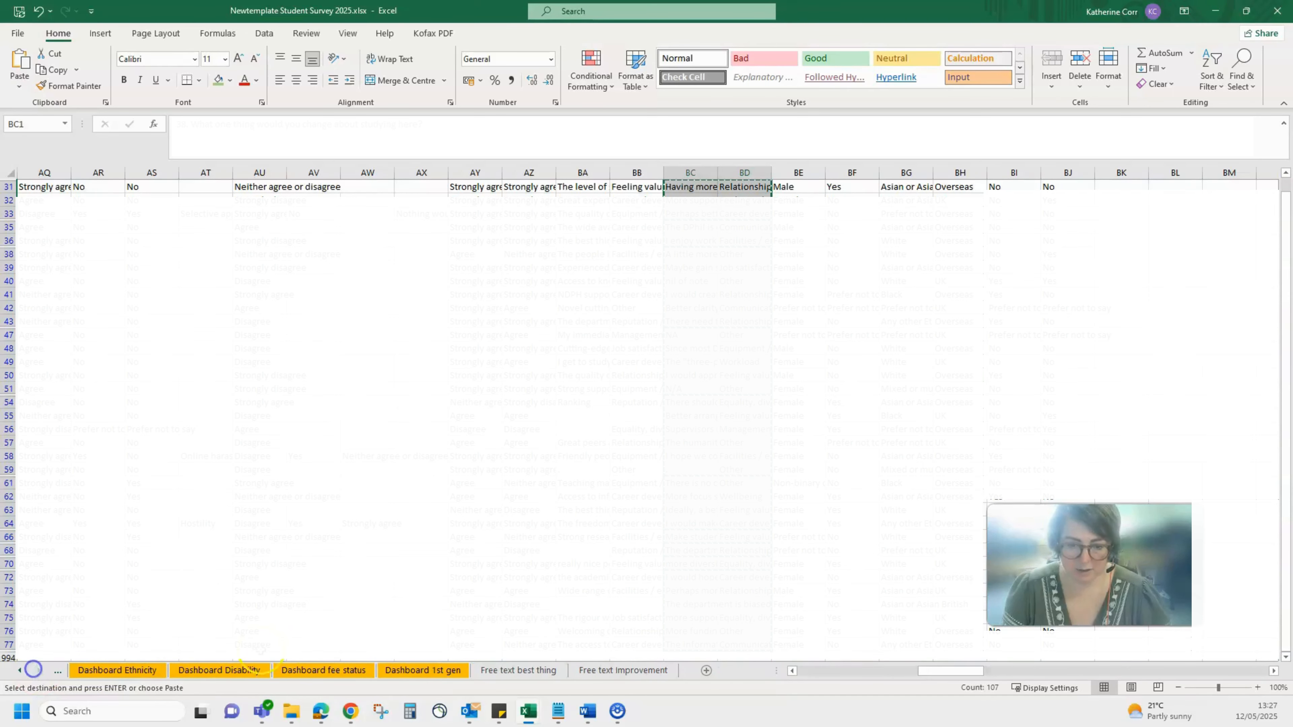
{"action": "left_click", "coordinate": [591, 671]}
{"action": "left_click", "coordinate": [232, 187]}
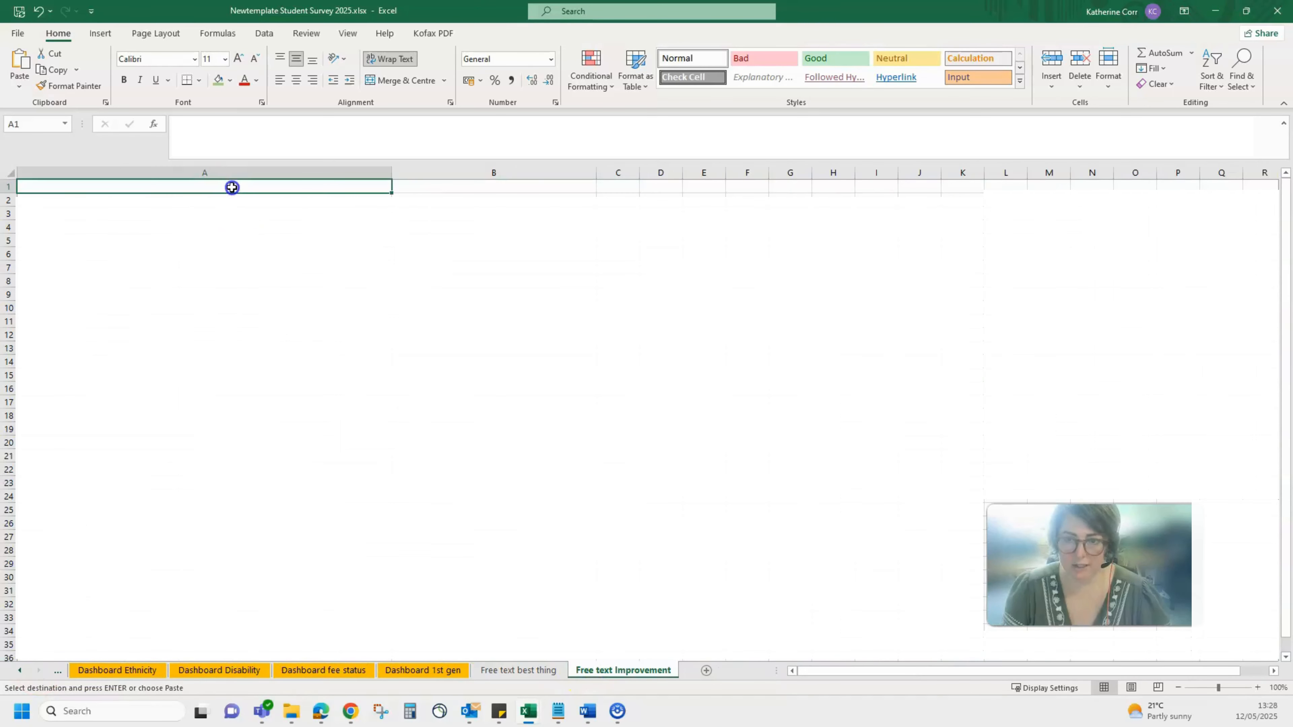
{"action": "key", "text": "ctrl+v"}
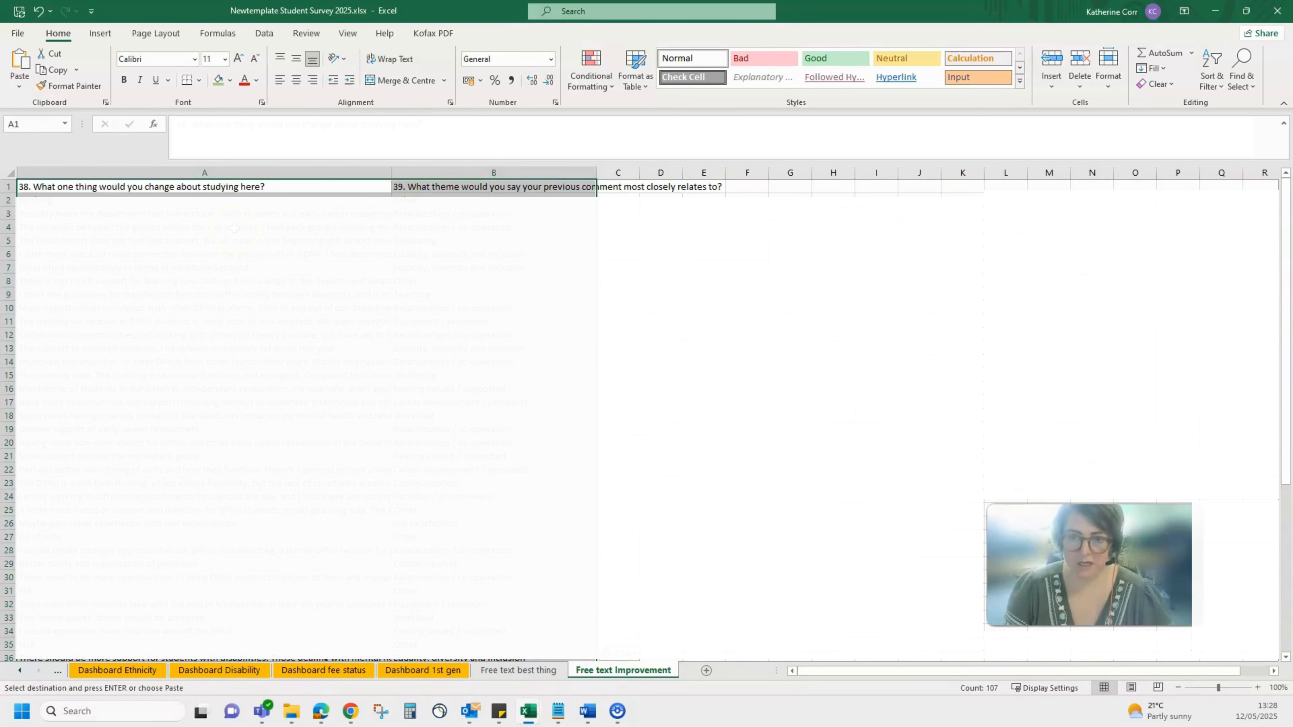
Step: Wrap the text of the pasted columns on the Free text Improvement sheet and widen column A
{"action": "left_click", "coordinate": [385, 59]}
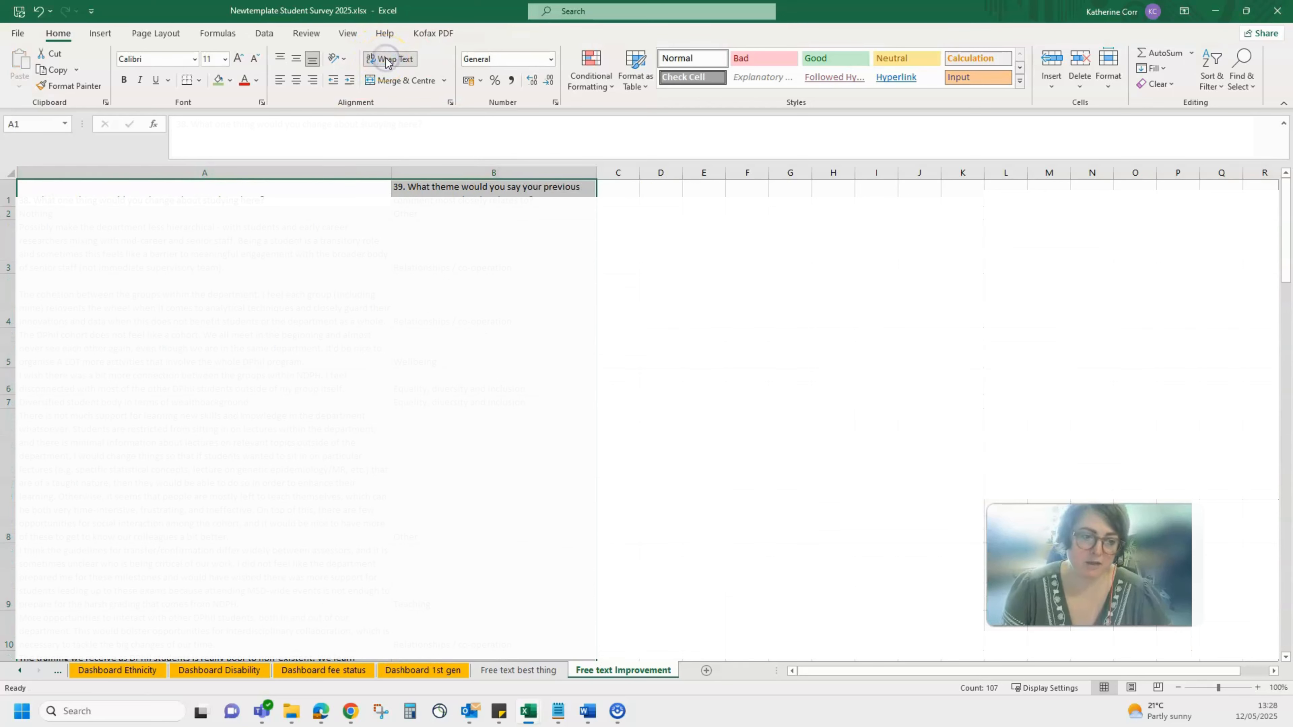
{"action": "left_click", "coordinate": [240, 460]}
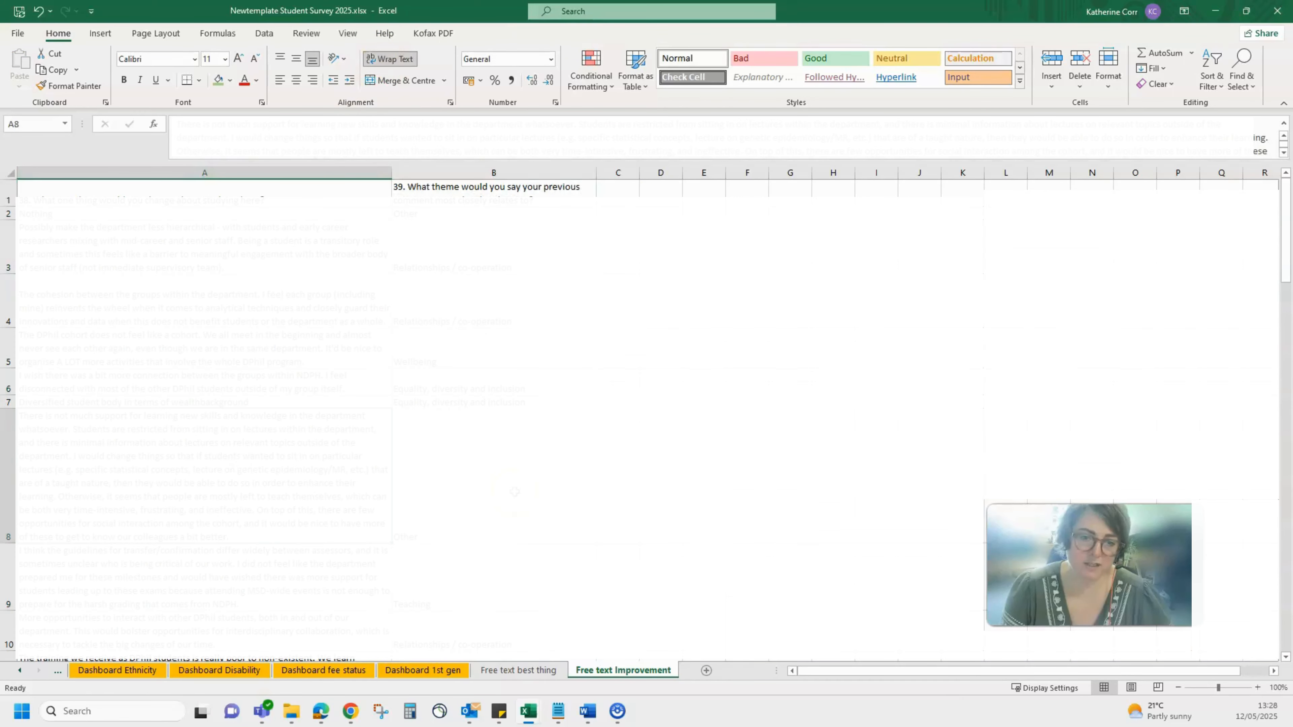
{"action": "left_click", "coordinate": [502, 491]}
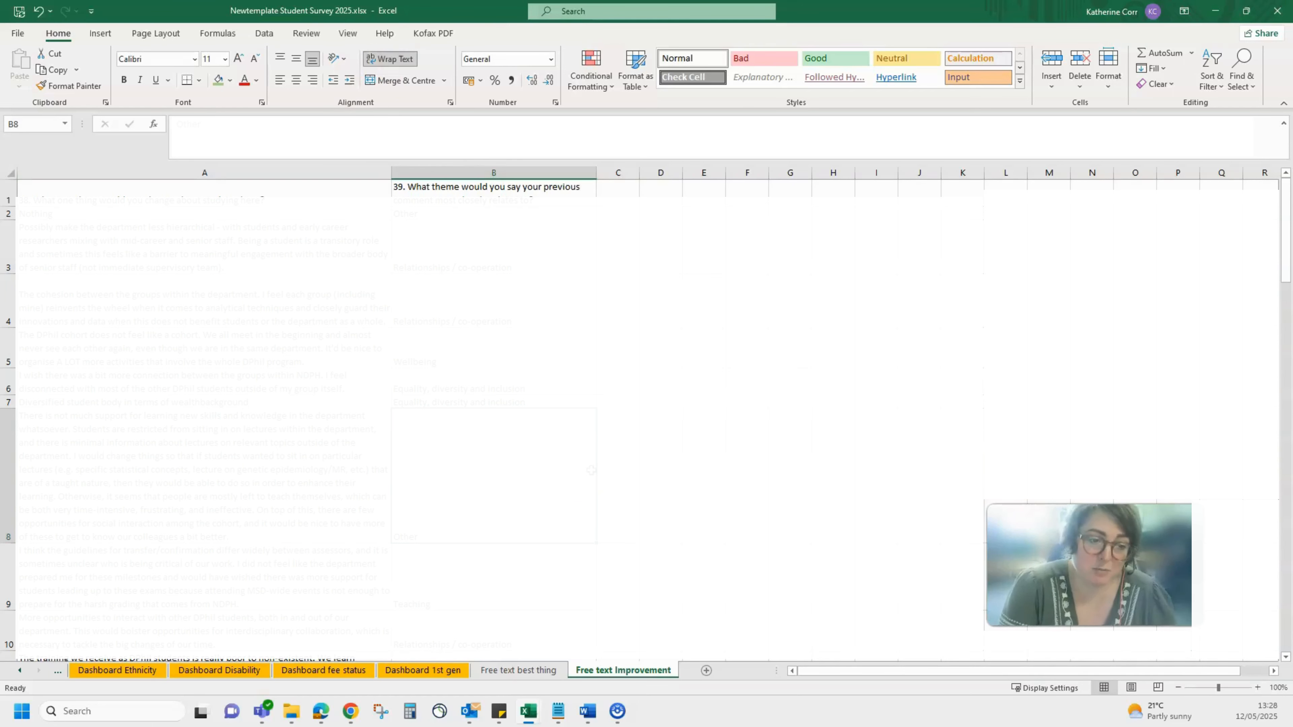
{"action": "left_click", "coordinate": [373, 173]}
{"action": "left_click_drag", "start_coordinate": [391, 171], "coordinate": [461, 170]}
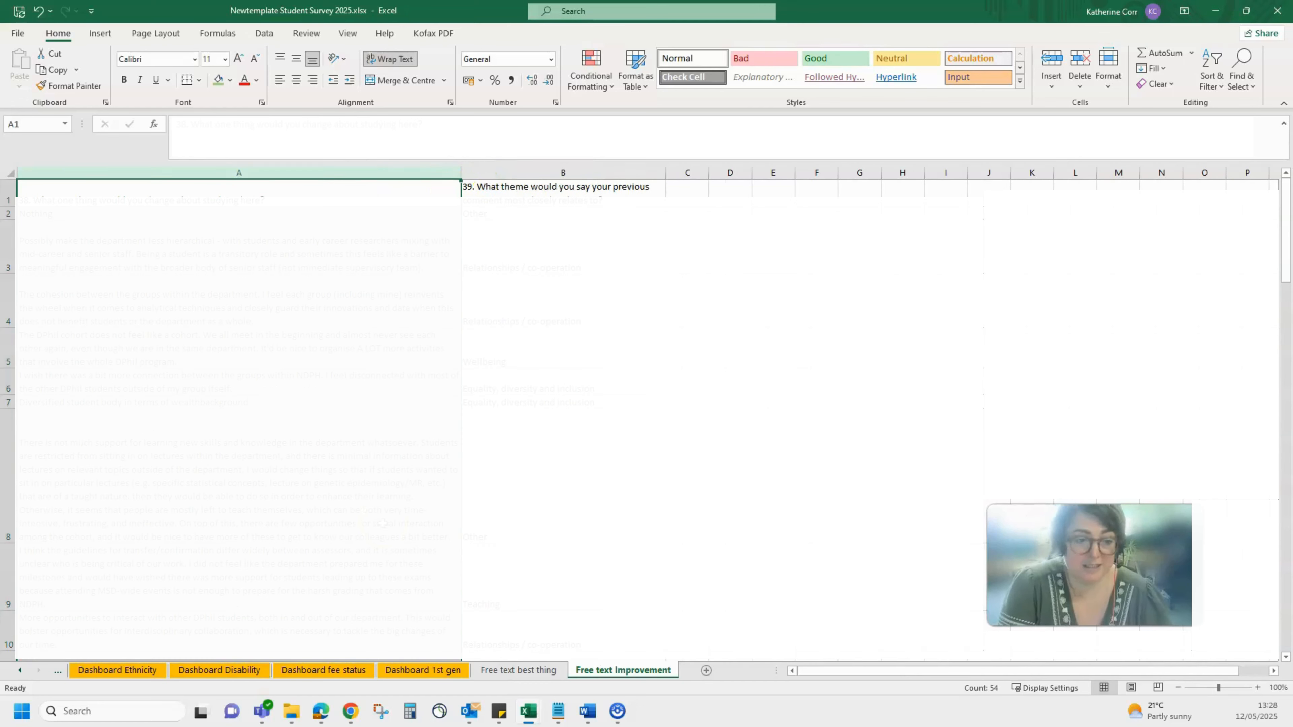
Step: Sort the Free text Improvement comments by the question 39 theme column in A to Z order
{"action": "left_click", "coordinate": [514, 670]}
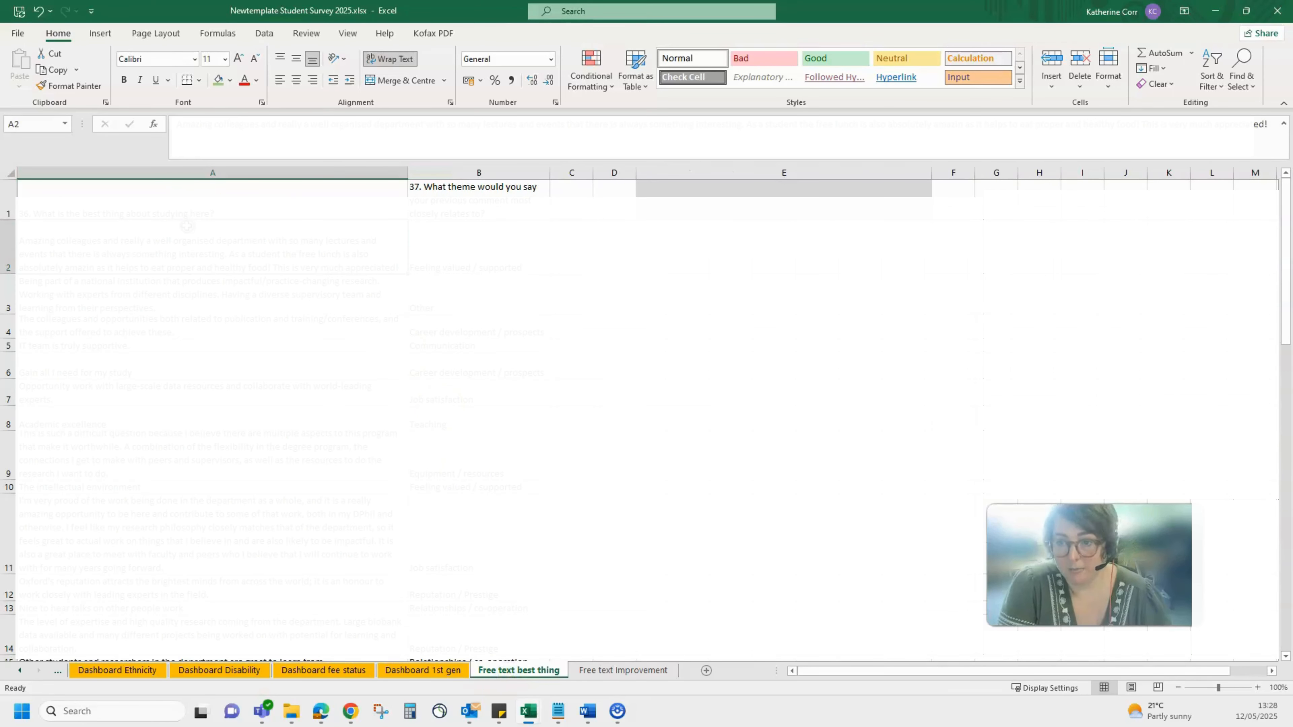
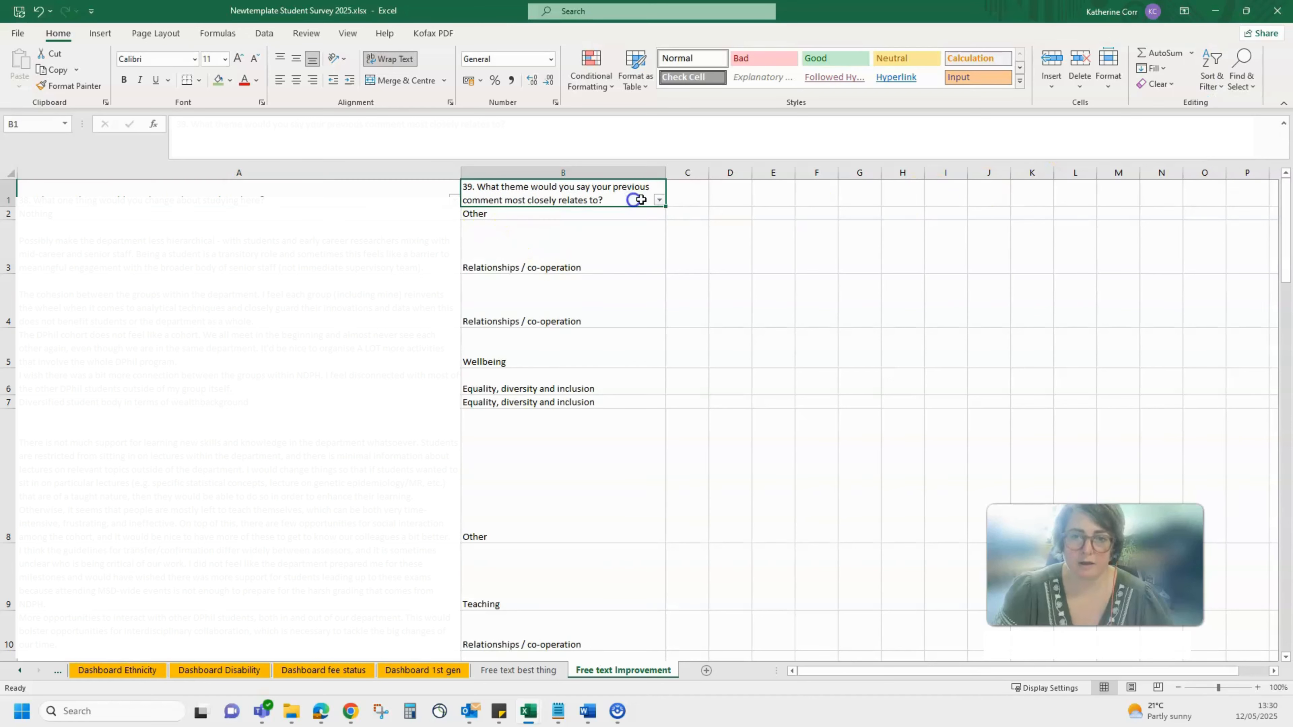
{"action": "left_click", "coordinate": [659, 200]}
{"action": "left_click", "coordinate": [564, 218]}
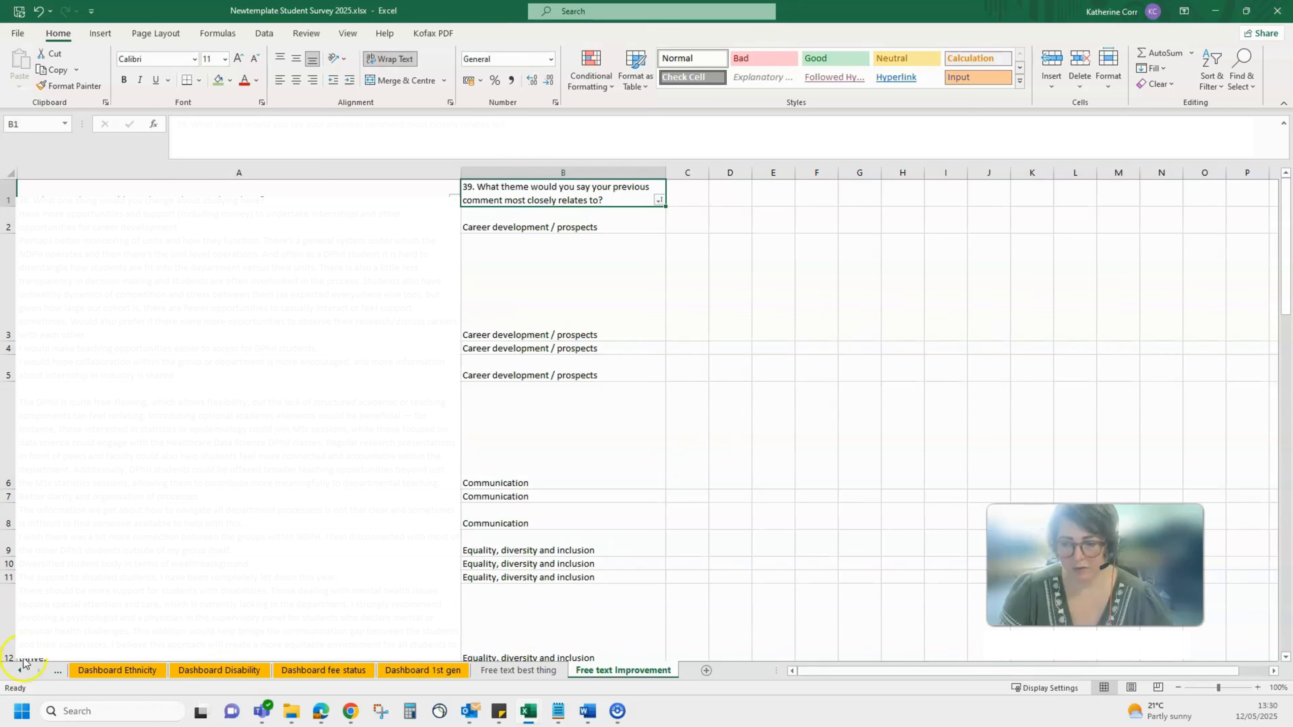
Step: Clear the contents of the question 36 to 39 responses in columns BA to BD of the raw data sheet, keeping the headers
{"action": "left_click", "coordinate": [19, 671]}
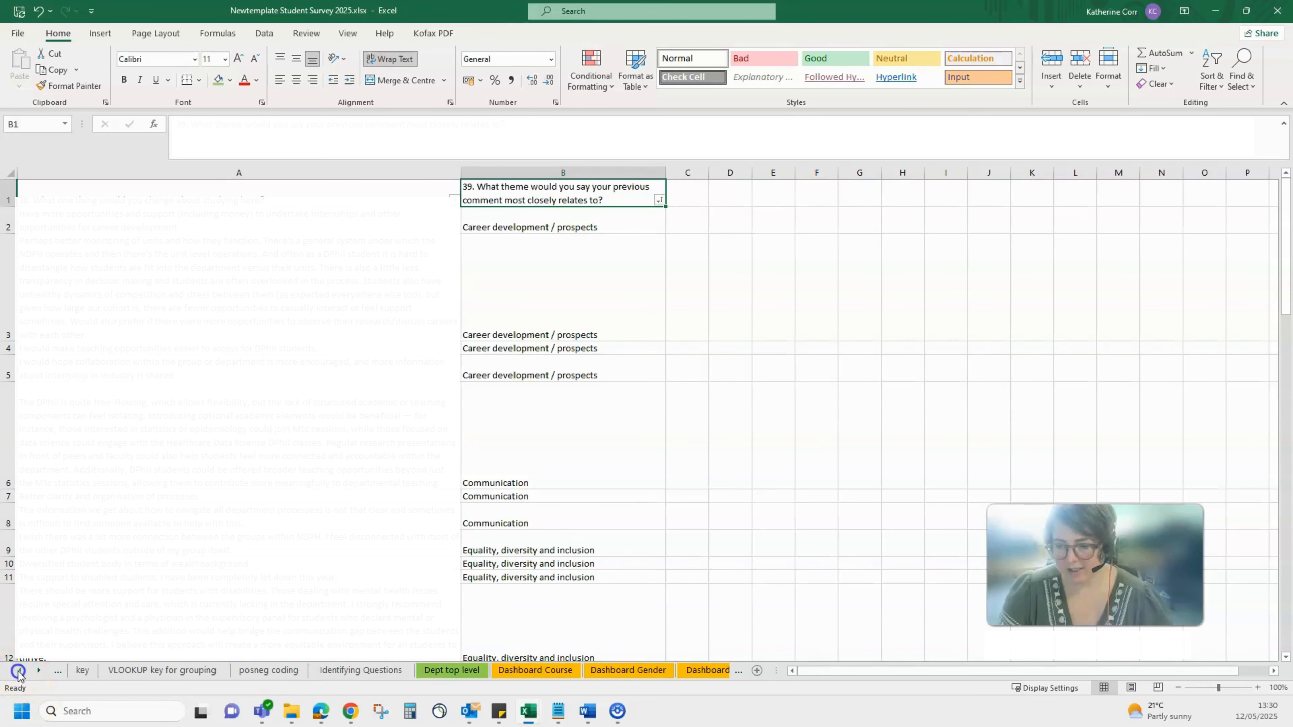
{"action": "left_click", "coordinate": [133, 670]}
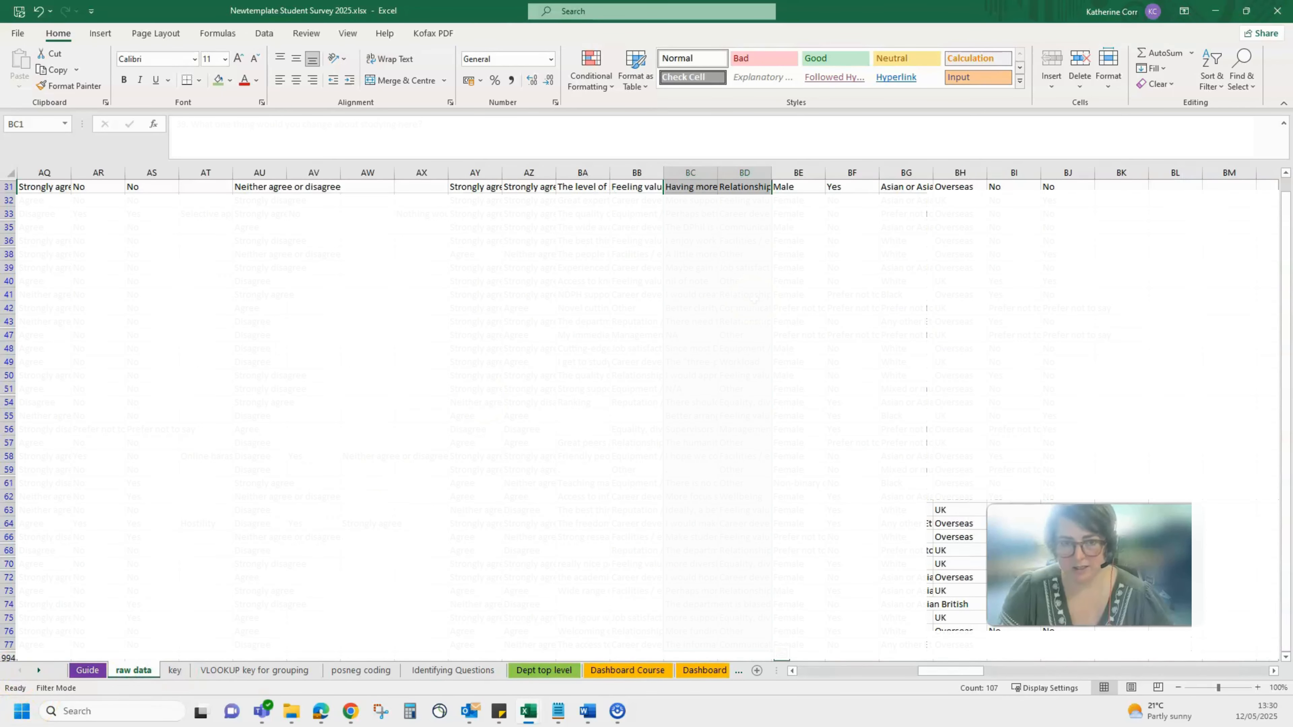
{"action": "scroll", "coordinate": [746, 298], "scroll_direction": "up", "scroll_amount": 6}
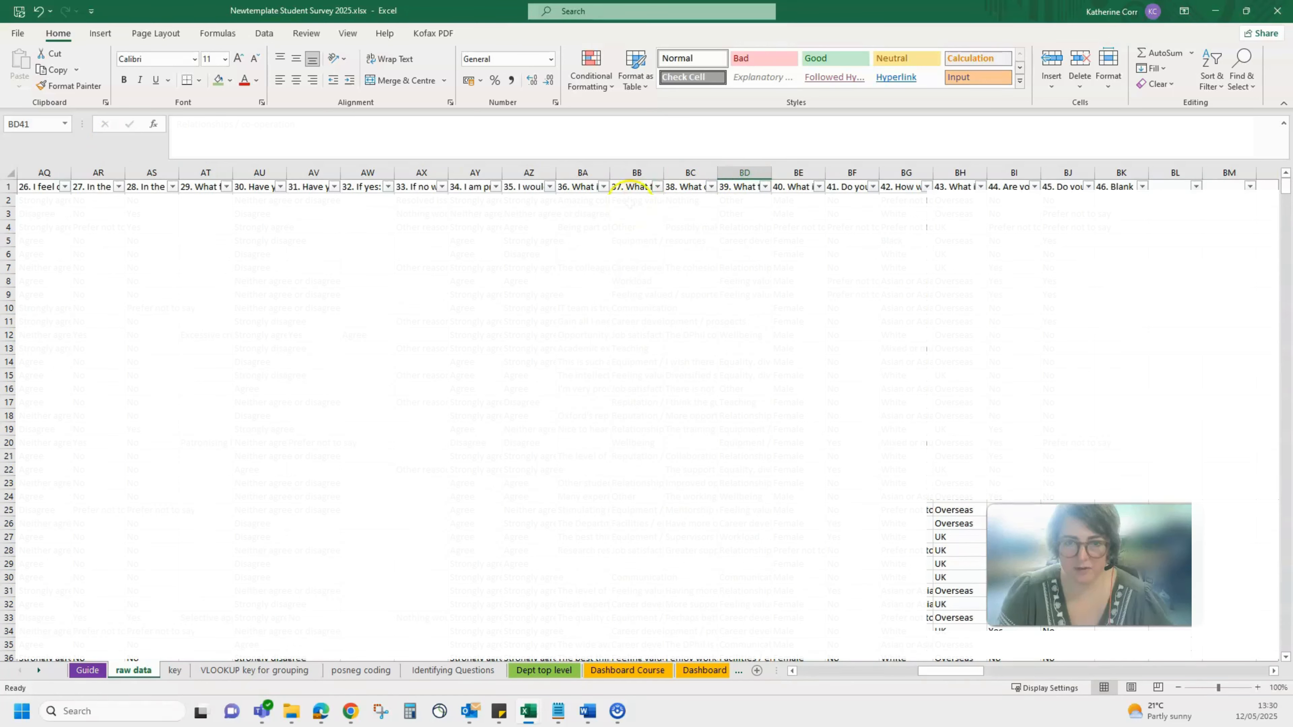
{"action": "left_click", "coordinate": [594, 189]}
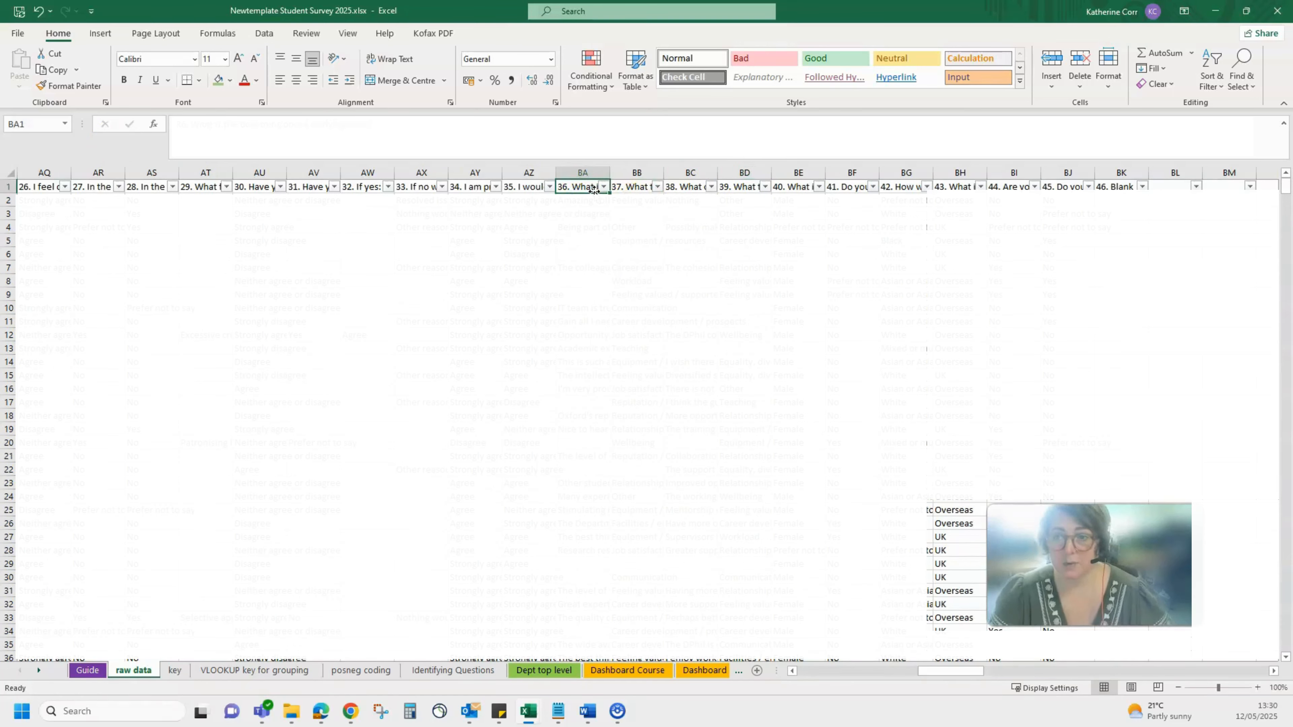
{"action": "key", "text": "shift+Right"}
{"action": "key", "text": "shift+Right"}
{"action": "key", "text": "shift+Right"}
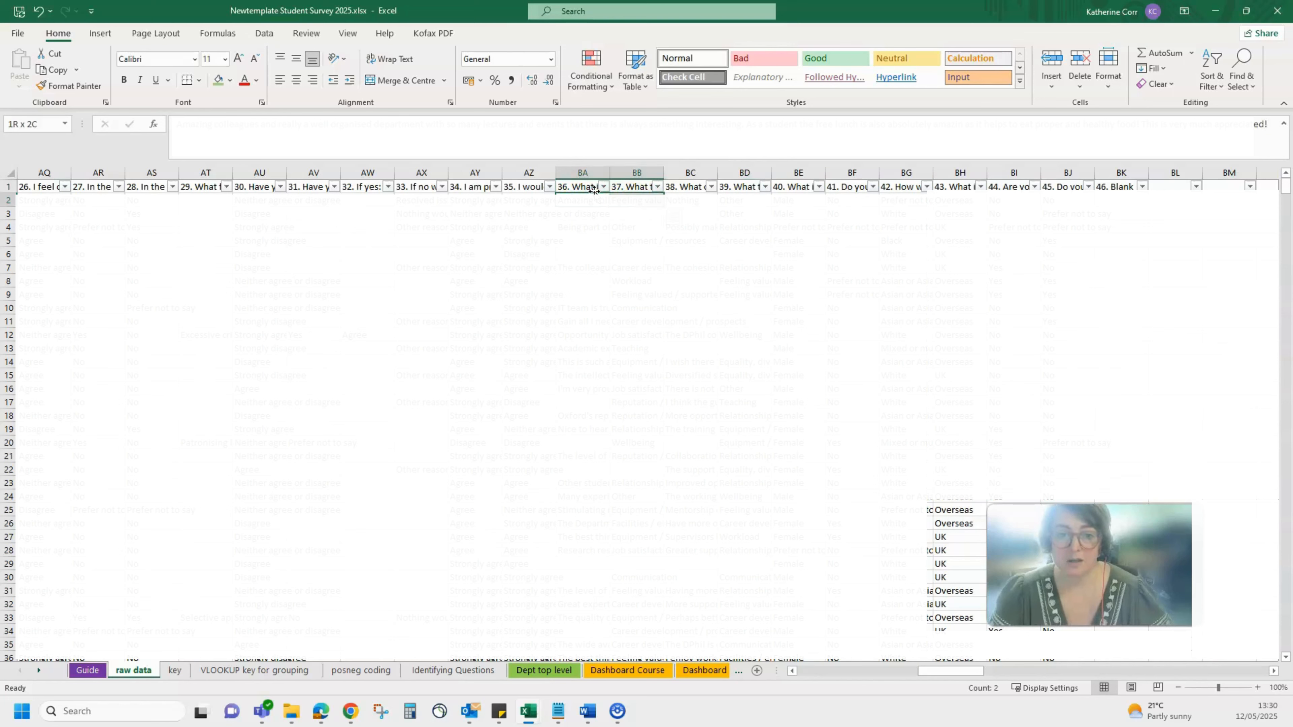
{"action": "key", "text": "ctrl+shift+Down"}
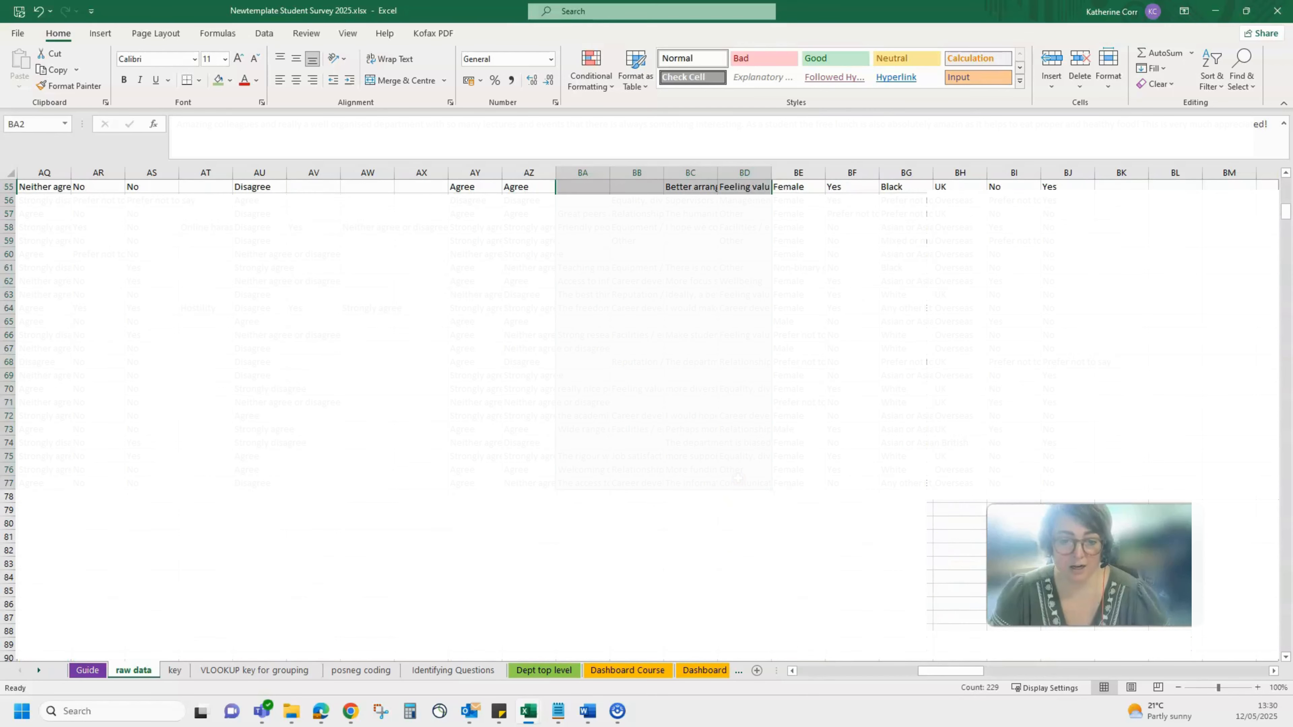
{"action": "right_click", "coordinate": [738, 478]}
{"action": "left_click", "coordinate": [800, 276]}
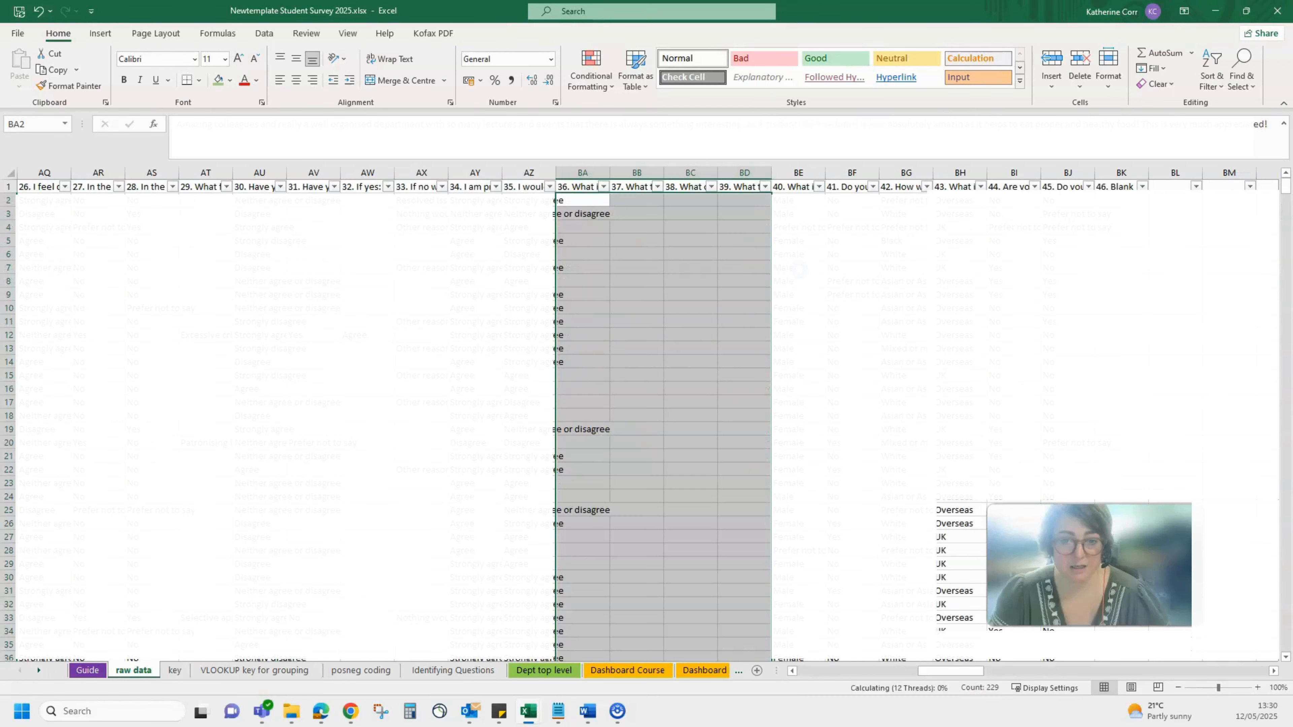
{"action": "left_click", "coordinate": [644, 340]}
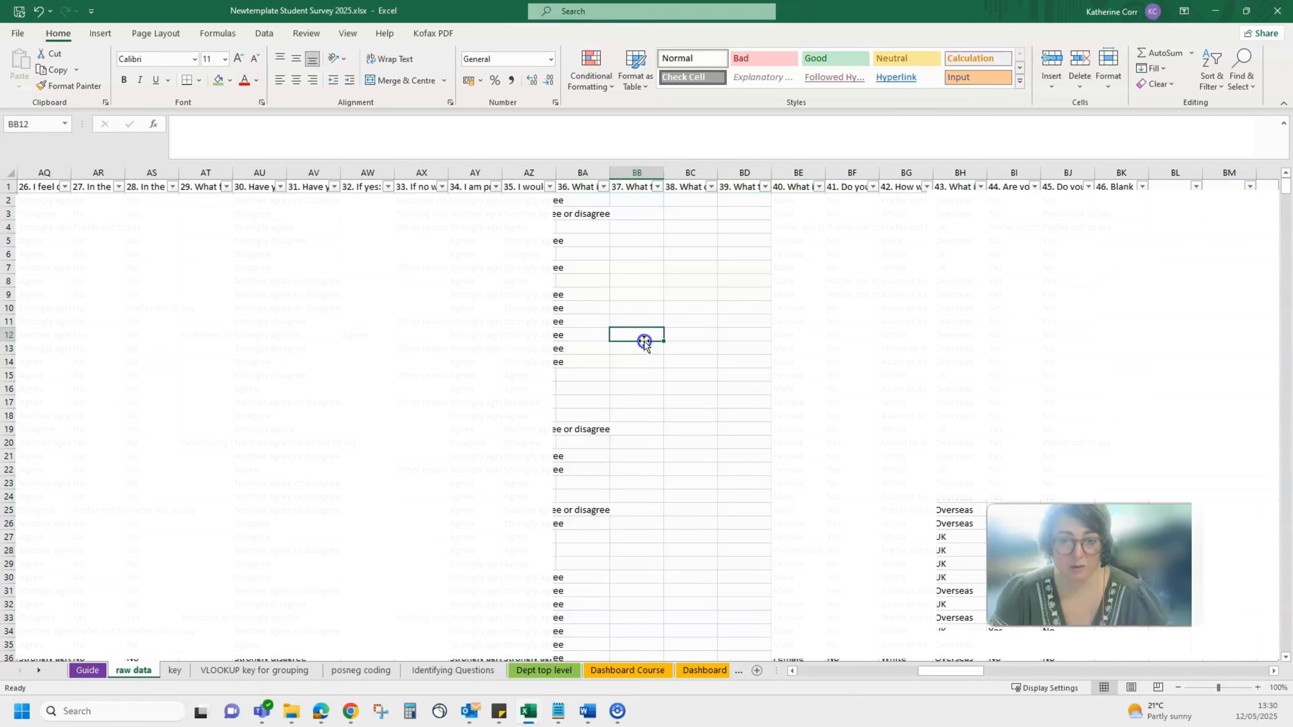
{"action": "left_click", "coordinate": [586, 343]}
{"action": "left_click", "coordinate": [649, 338]}
{"action": "left_click", "coordinate": [699, 338]}
{"action": "left_click", "coordinate": [744, 322]}
{"action": "left_click", "coordinate": [744, 307]}
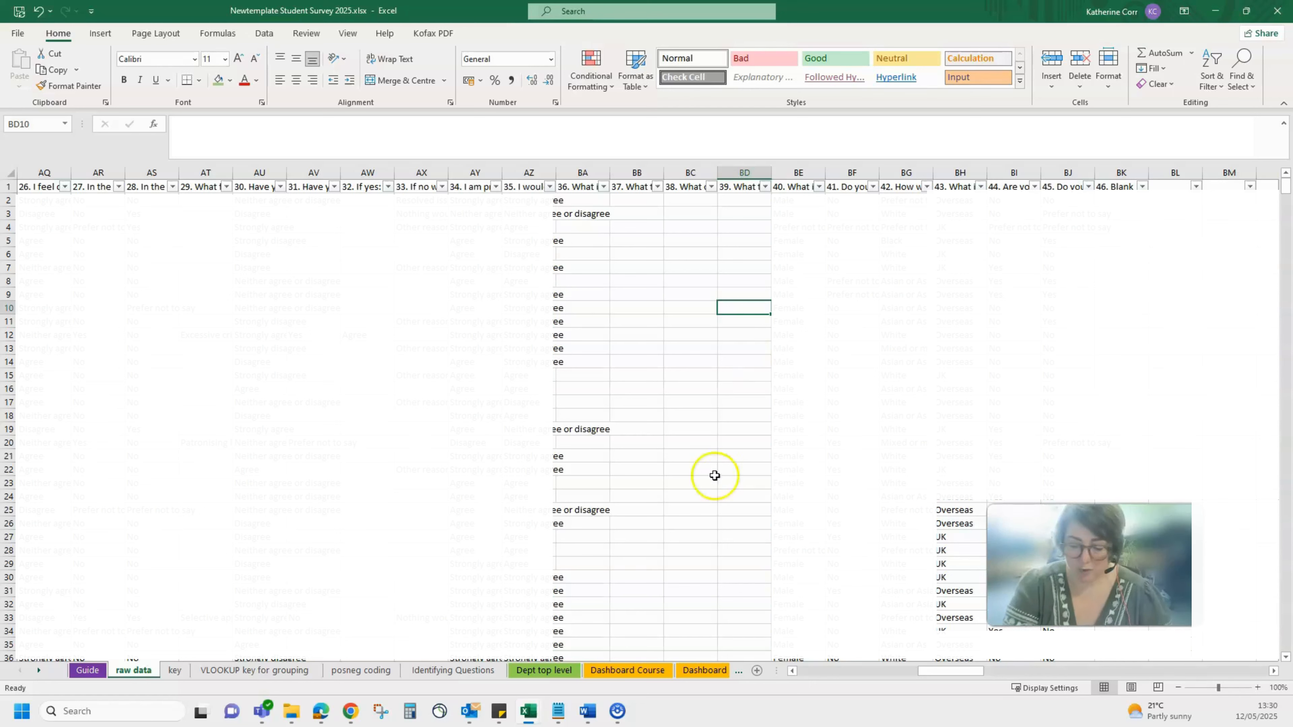
Step: Copy the question 36 and 37 comments and themes from the Free text best thing sheet of the NDPH Student Survey 2025 workbook
{"action": "mouse_move", "coordinate": [335, 707]}
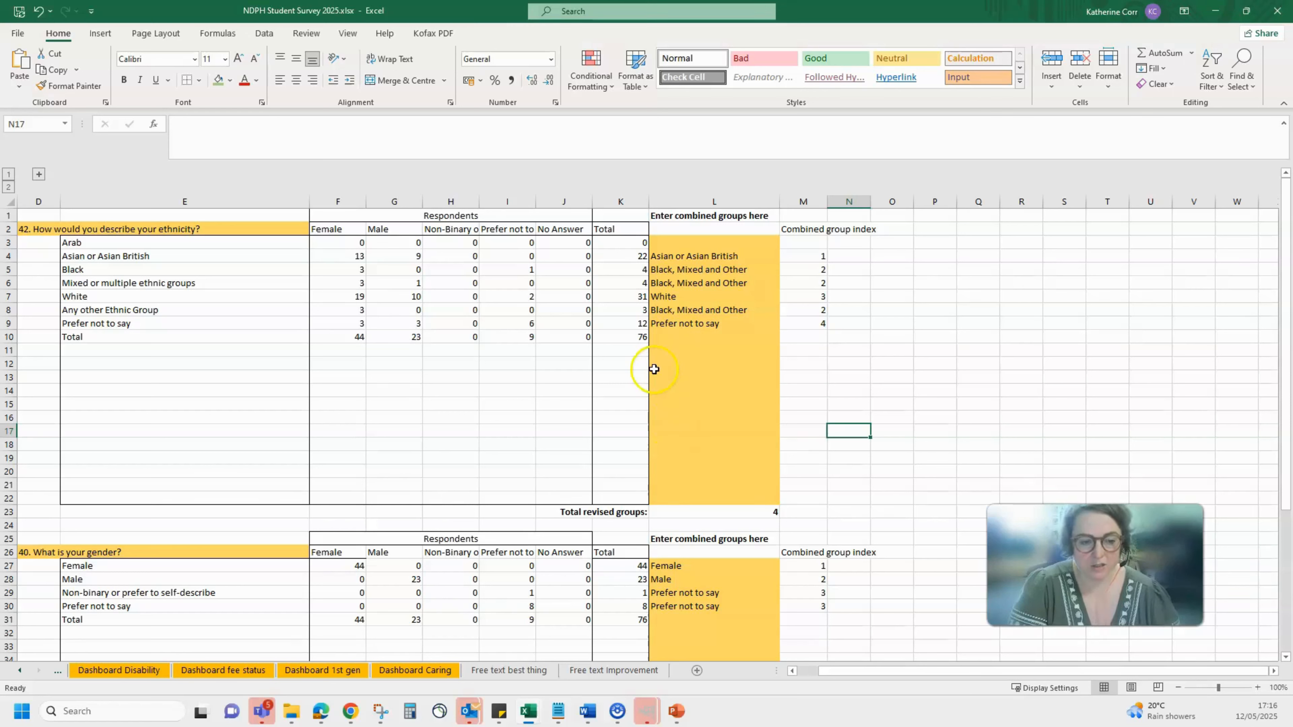
{"action": "mouse_move", "coordinate": [499, 711]}
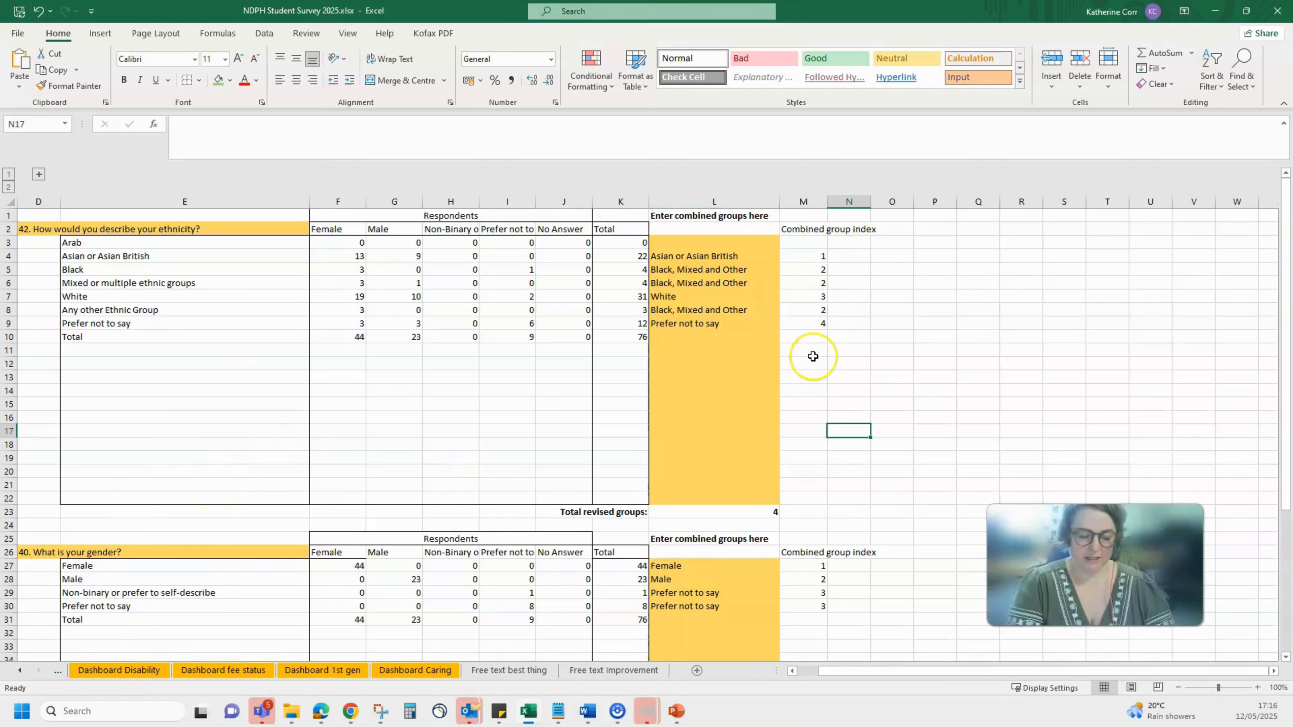
{"action": "left_click", "coordinate": [626, 719]}
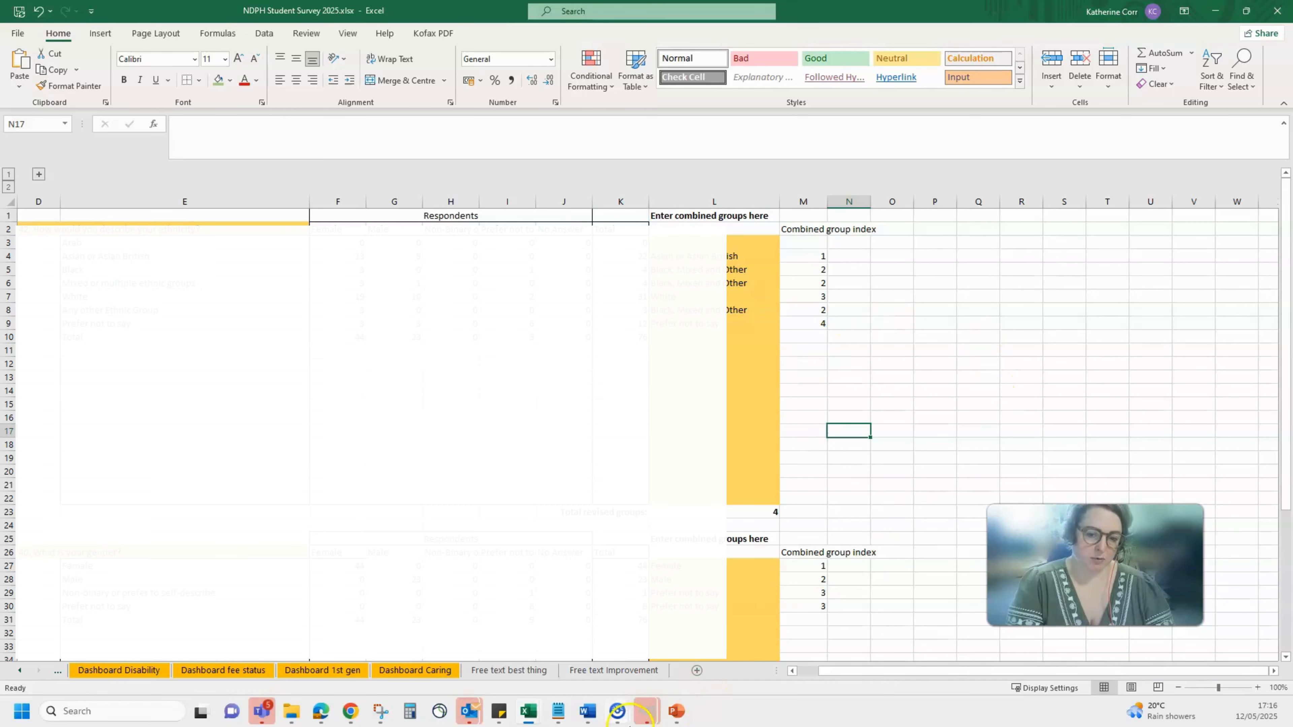
{"action": "left_click", "coordinate": [509, 670]}
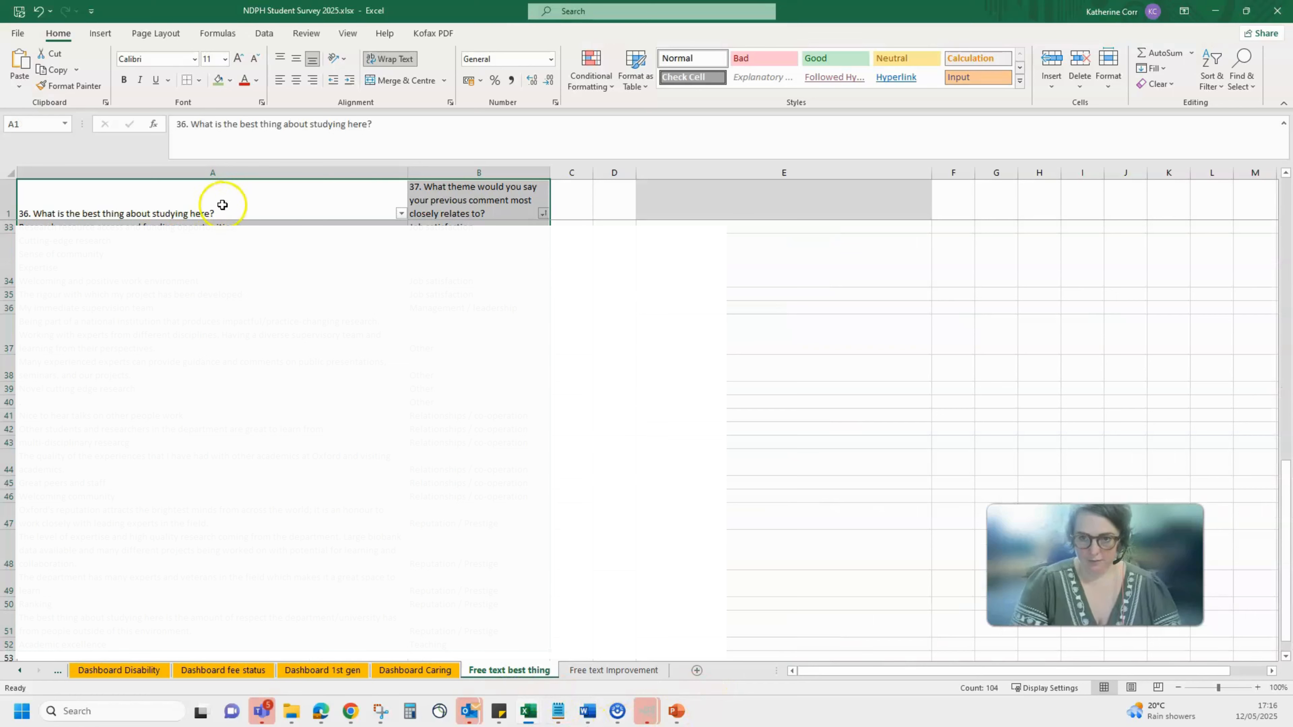
{"action": "right_click", "coordinate": [327, 458]}
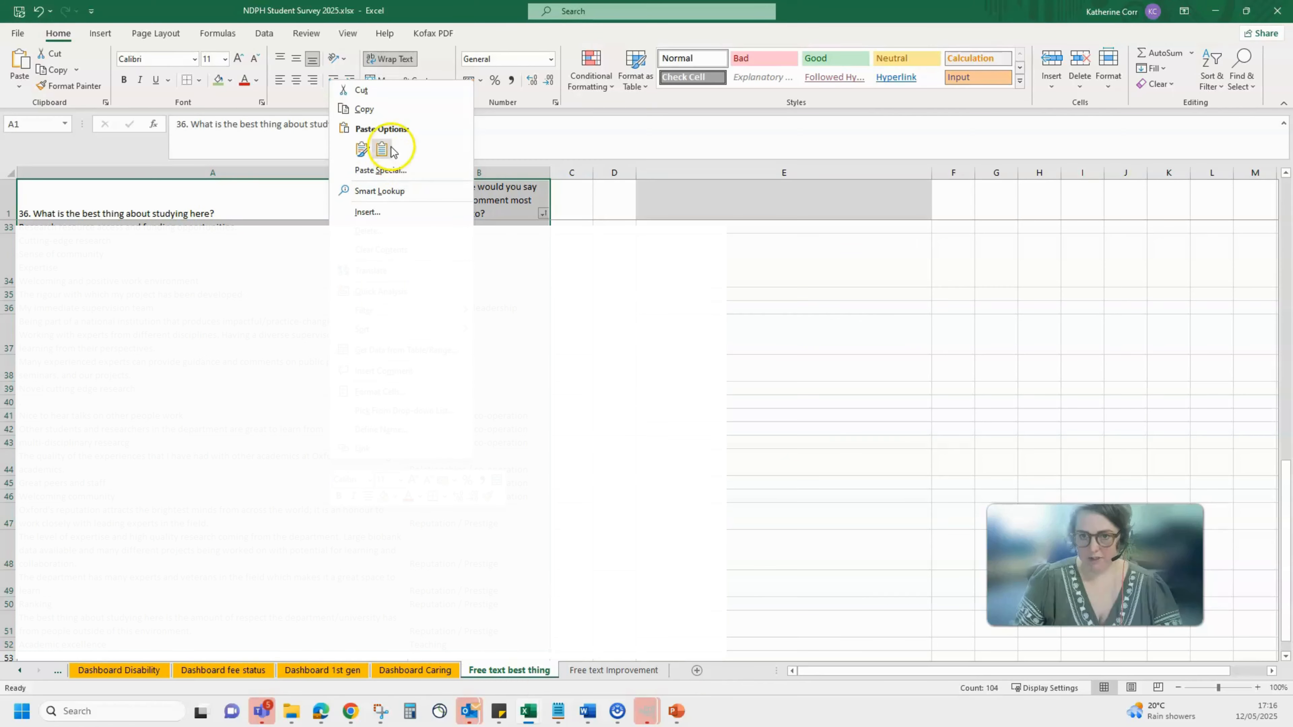
{"action": "left_click", "coordinate": [360, 111]}
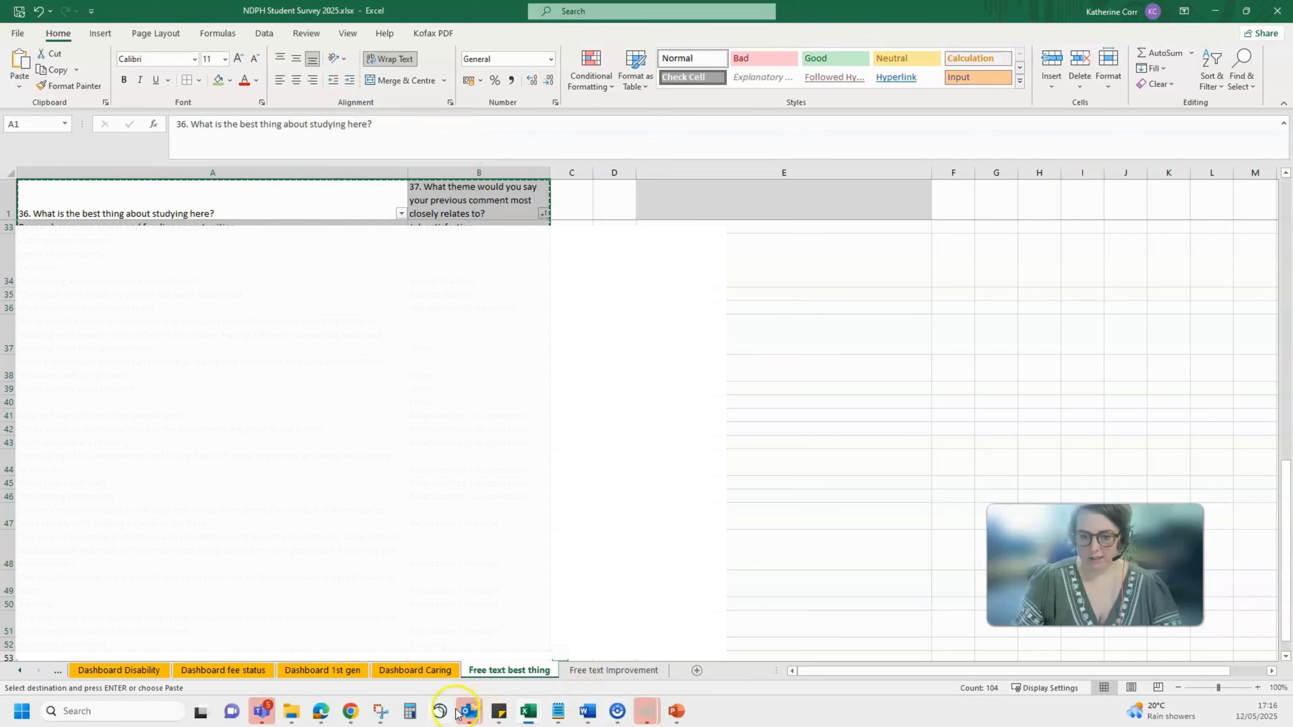
Step: Switch to the Survey free text analysis GPT in Chrome, paste the copied best thing comments into the prompt and submit them
{"action": "mouse_move", "coordinate": [350, 713]}
{"action": "left_click", "coordinate": [476, 643]}
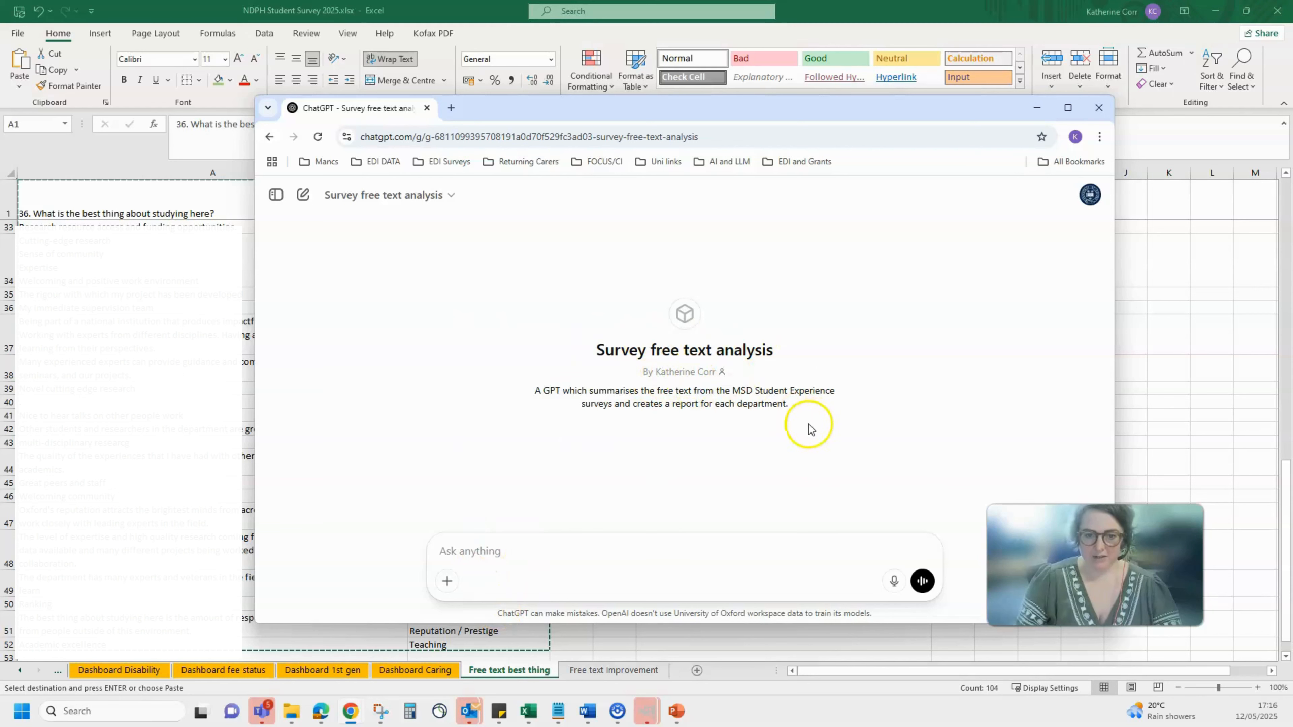
{"action": "left_click", "coordinate": [515, 552]}
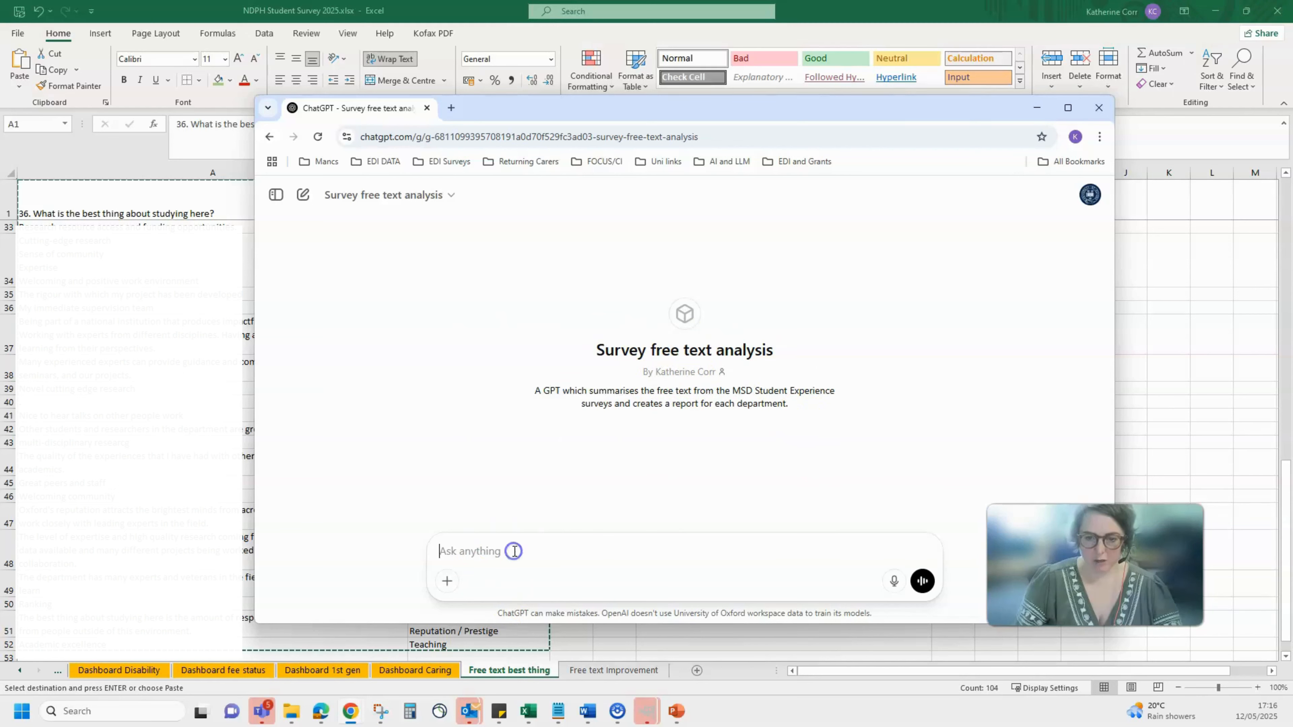
{"action": "key", "text": "ctrl+v"}
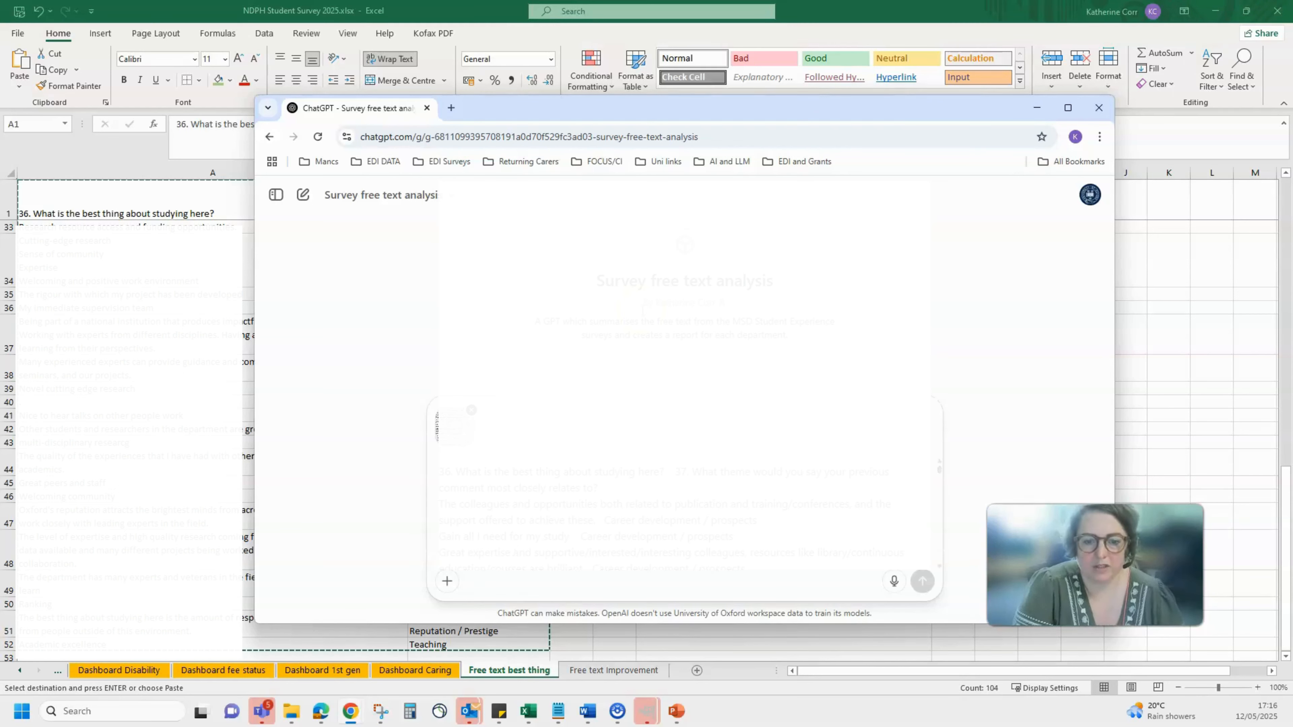
{"action": "left_click", "coordinate": [922, 583]}
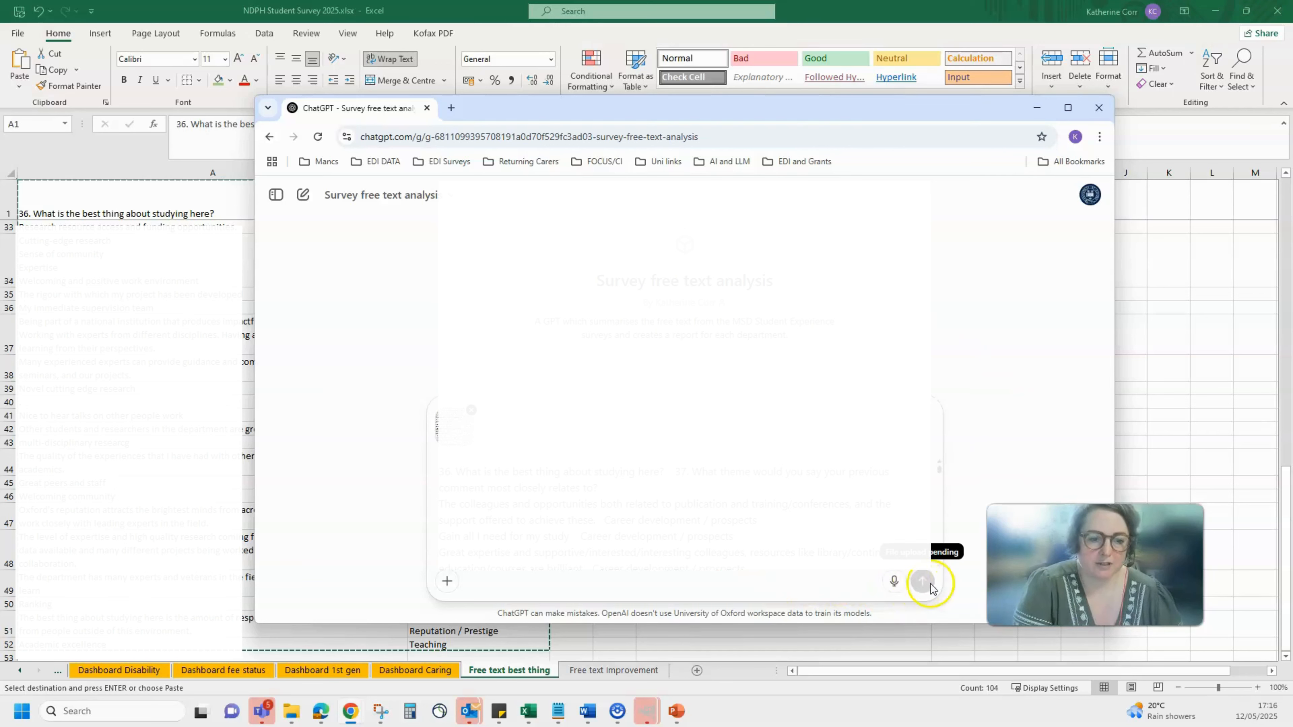
{"action": "left_click", "coordinate": [921, 584]}
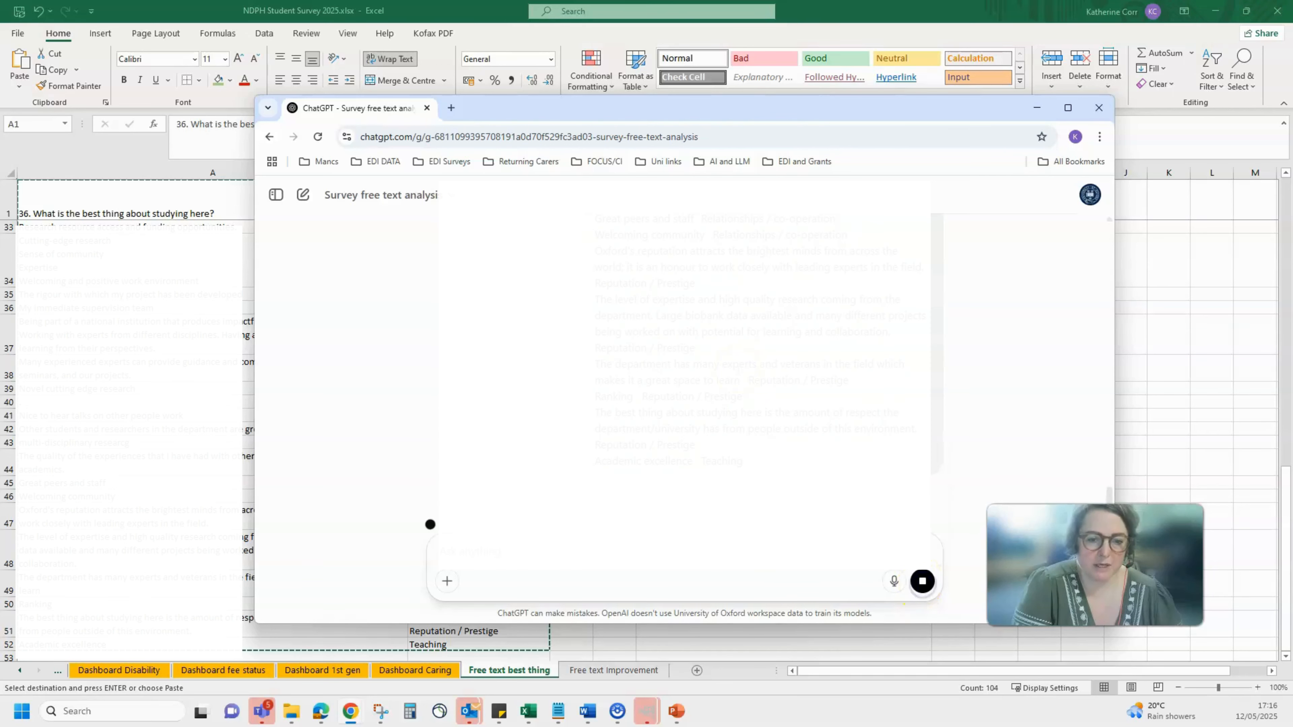
Step: Return to the Excel workbook and copy the question 38 and 39 comments and themes from the Free text Improvement sheet
{"action": "left_click", "coordinate": [421, 627]}
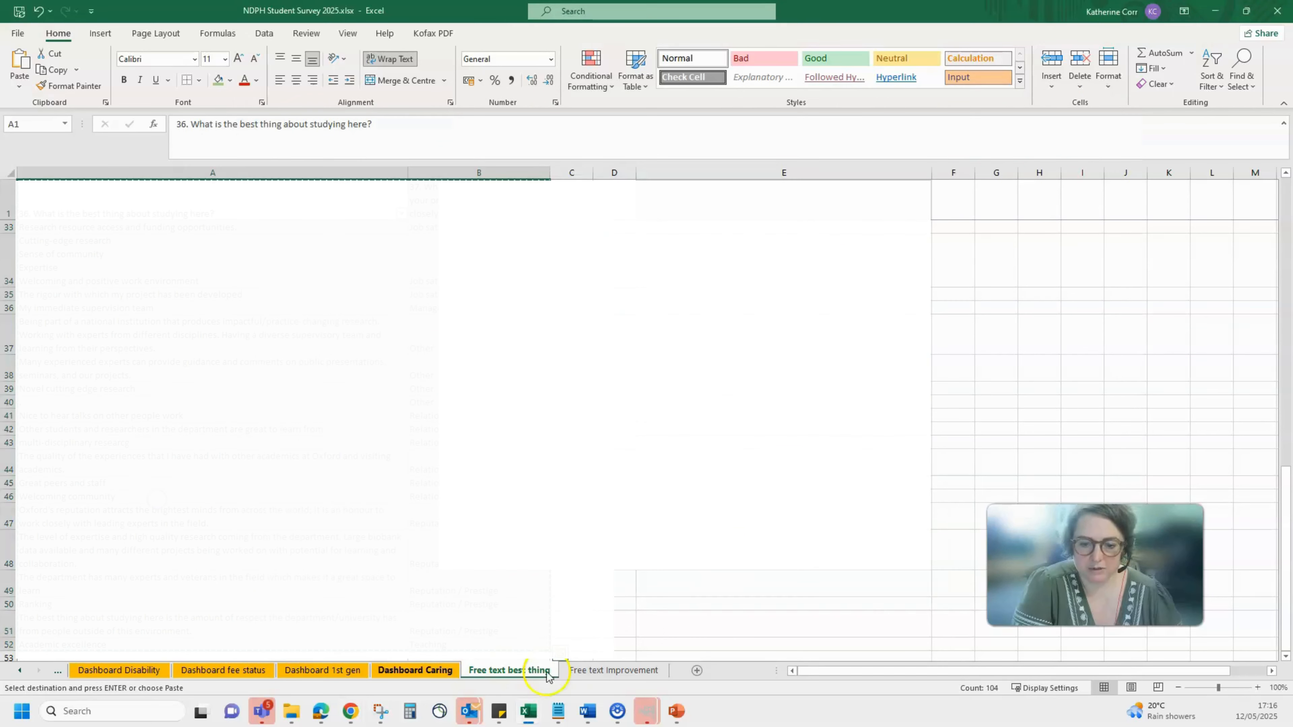
{"action": "left_click", "coordinate": [604, 671]}
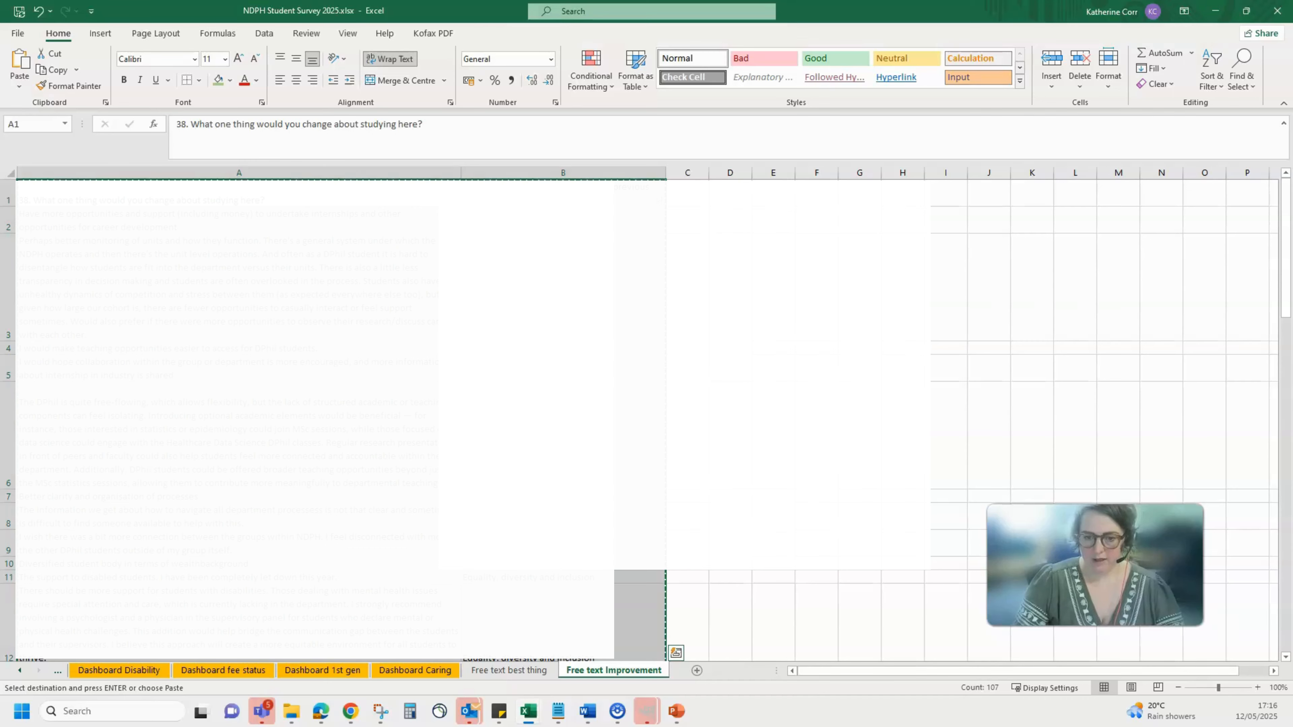
{"action": "scroll", "coordinate": [509, 407], "scroll_direction": "down", "scroll_amount": 15}
{"action": "scroll", "coordinate": [509, 407], "scroll_direction": "up", "scroll_amount": 20}
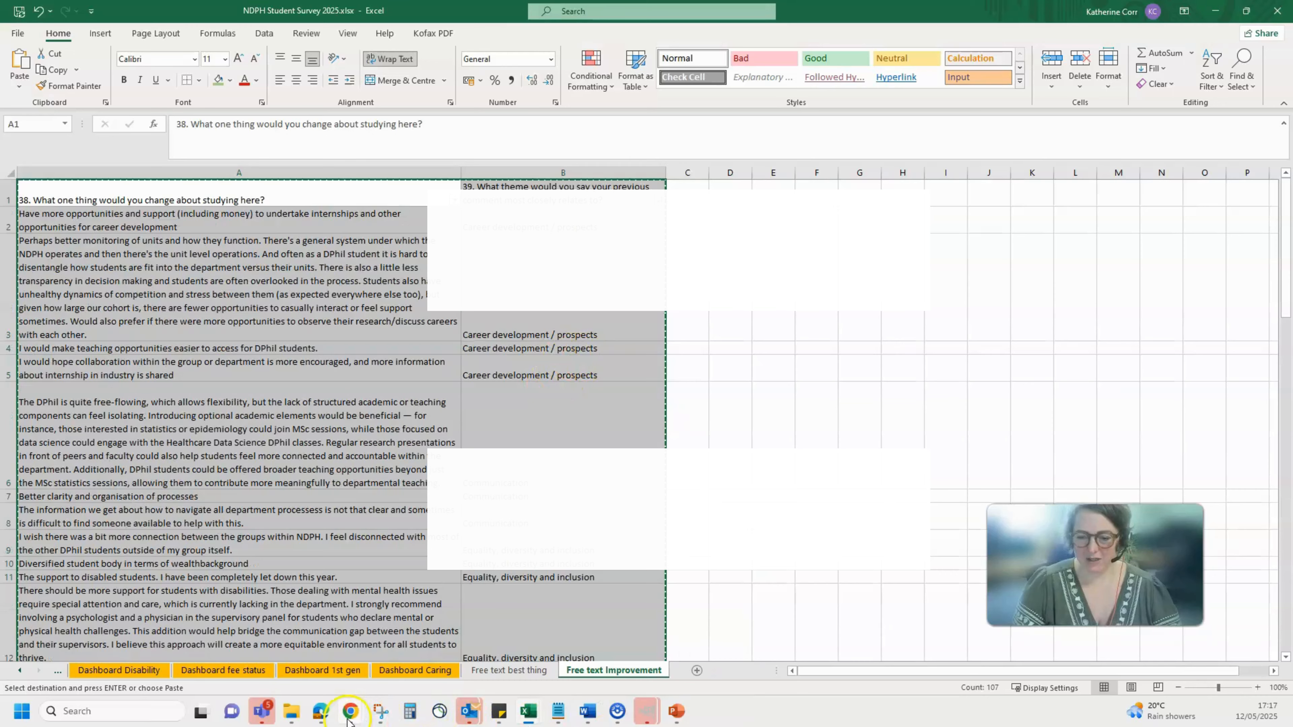
Step: Switch back to the Survey free text analysis chat, paste the copied improvement comments as the second table and submit them
{"action": "mouse_move", "coordinate": [349, 720]}
{"action": "left_click", "coordinate": [493, 661]}
{"action": "scroll", "coordinate": [658, 415], "scroll_direction": "down", "scroll_amount": 4}
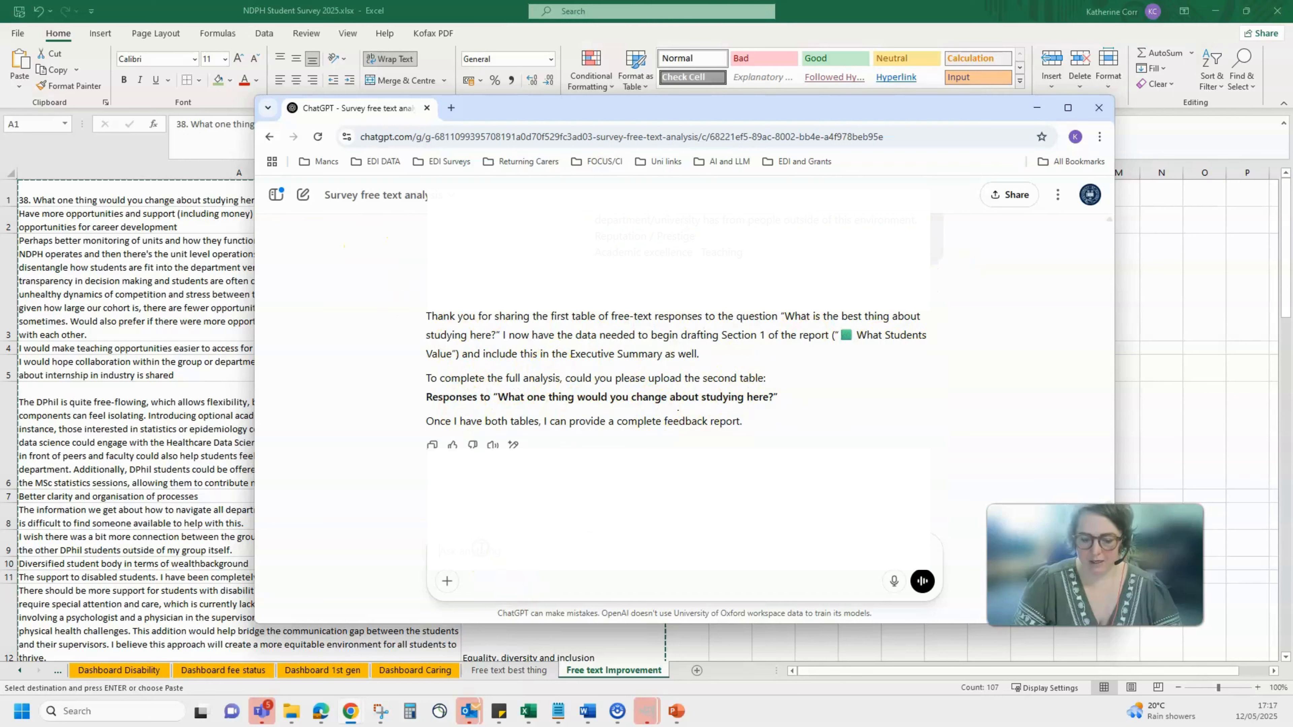
{"action": "key", "text": "ctrl+v"}
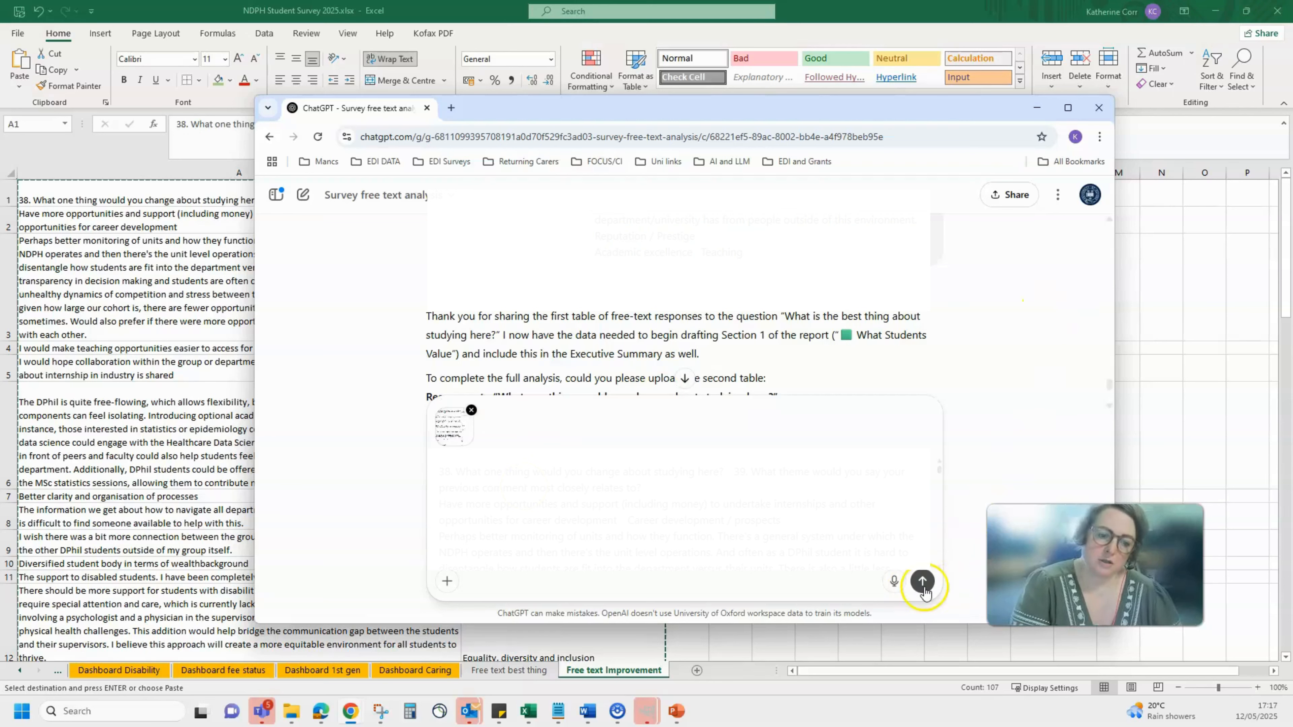
{"action": "left_click", "coordinate": [923, 583]}
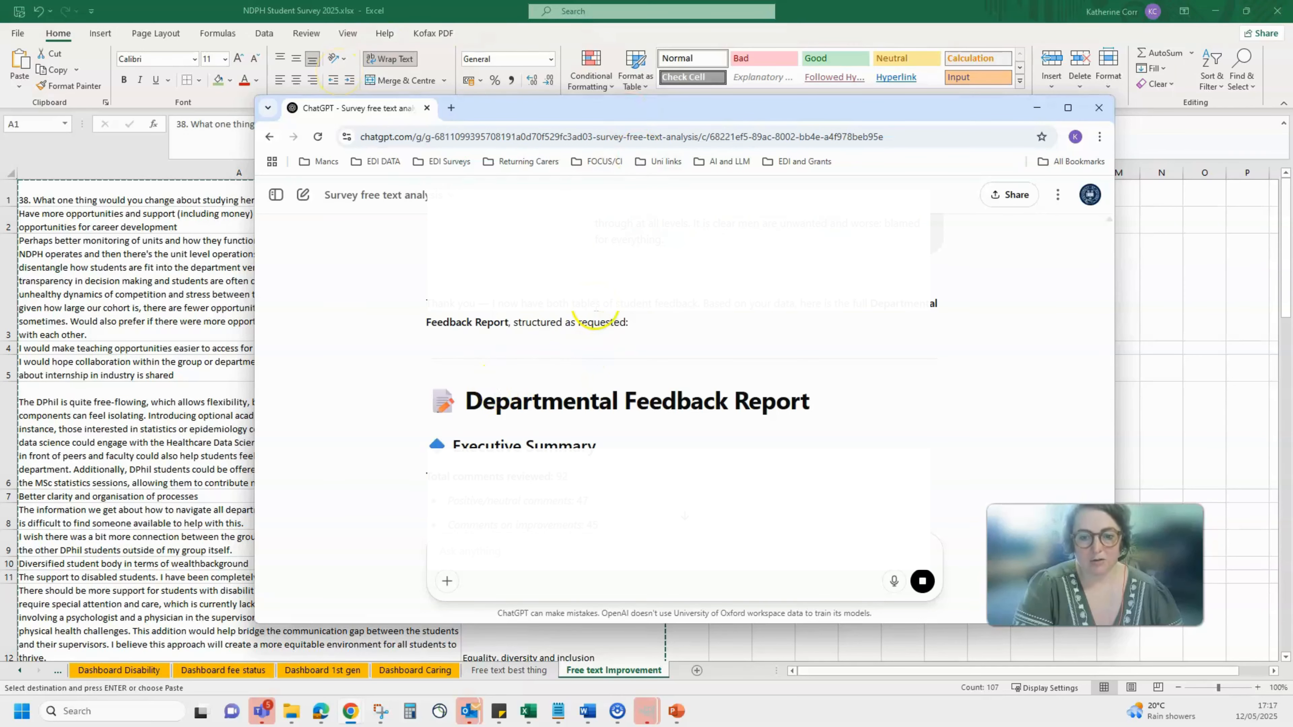
Step: Review the generated Departmental Feedback Report and copy its text from the Executive Summary heading through the Priority 3 description
{"action": "scroll", "coordinate": [635, 310], "scroll_direction": "down", "scroll_amount": 2}
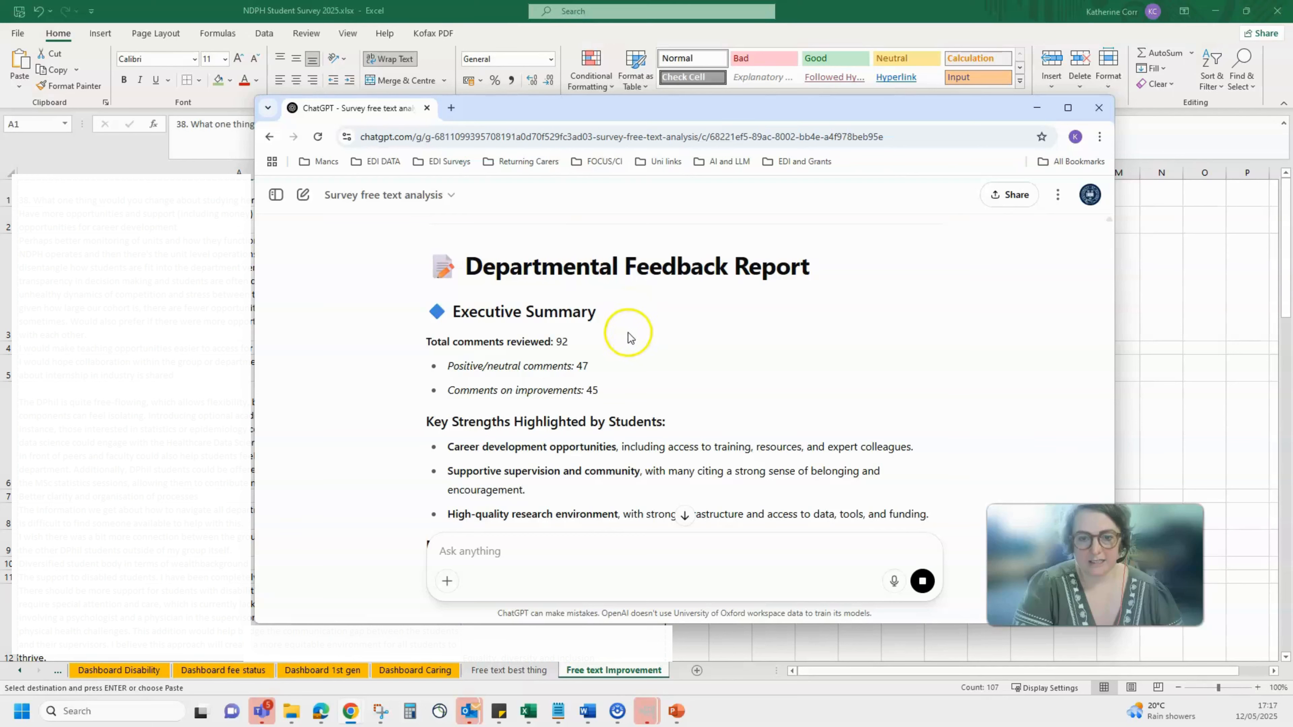
{"action": "scroll", "coordinate": [596, 340], "scroll_direction": "down", "scroll_amount": 2}
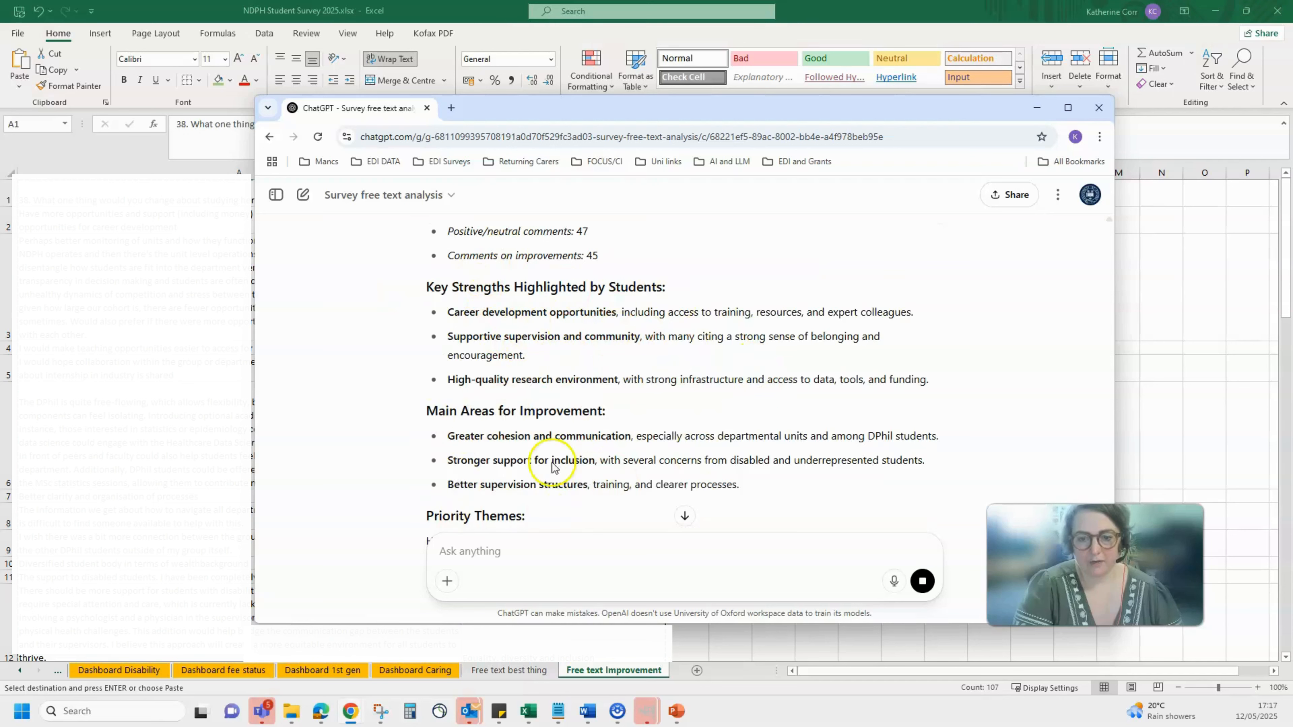
{"action": "scroll", "coordinate": [631, 457], "scroll_direction": "down", "scroll_amount": 3}
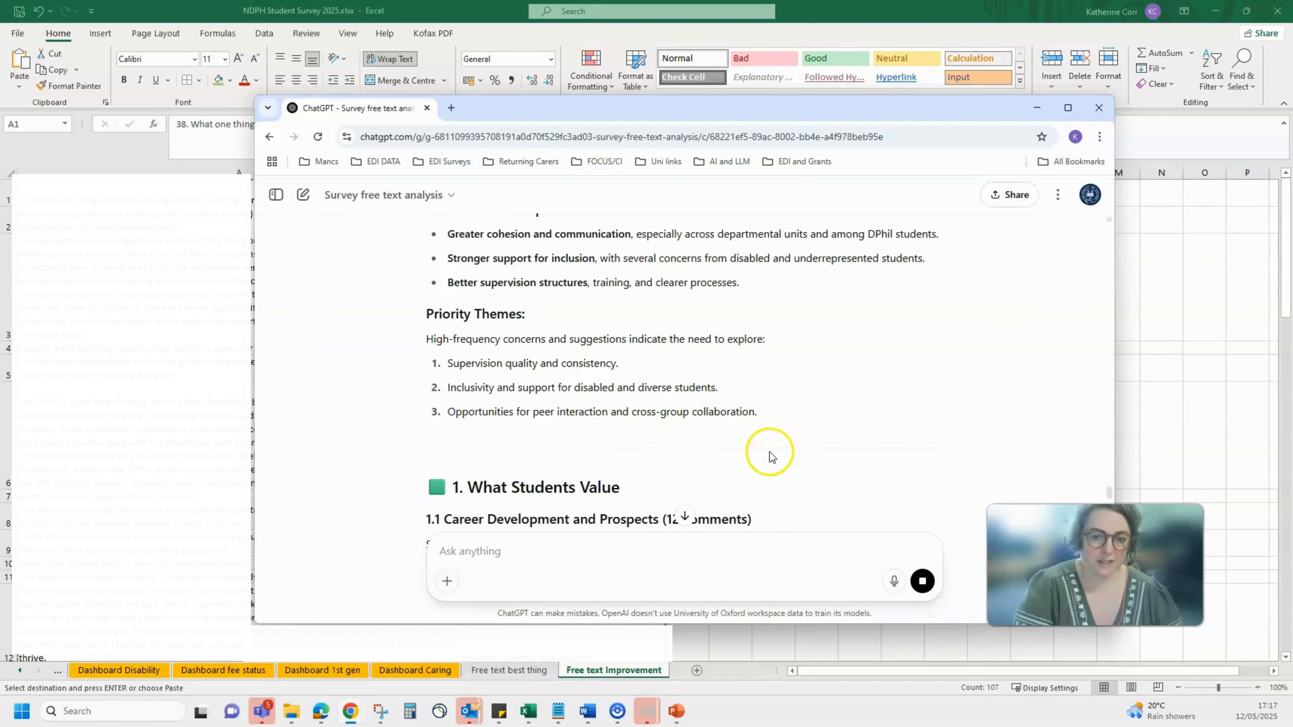
{"action": "scroll", "coordinate": [770, 452], "scroll_direction": "up", "scroll_amount": 6}
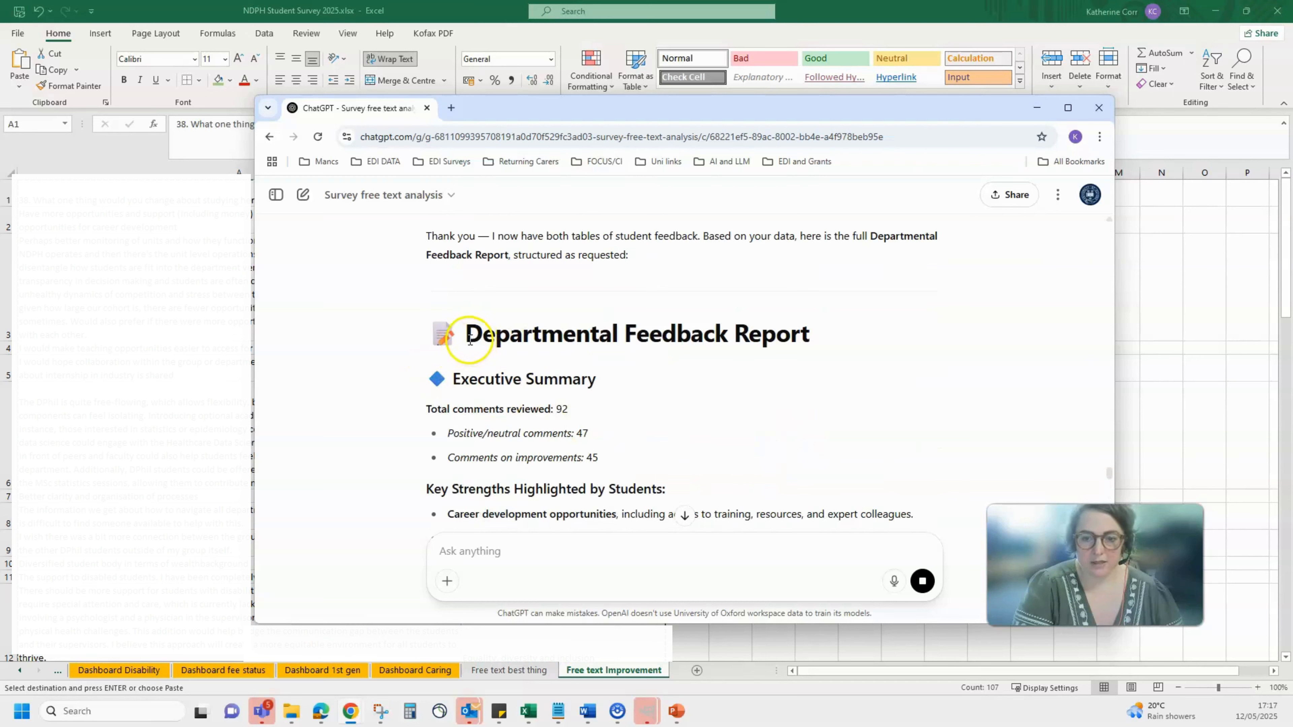
{"action": "left_click_drag", "start_coordinate": [427, 376], "coordinate": [555, 404]}
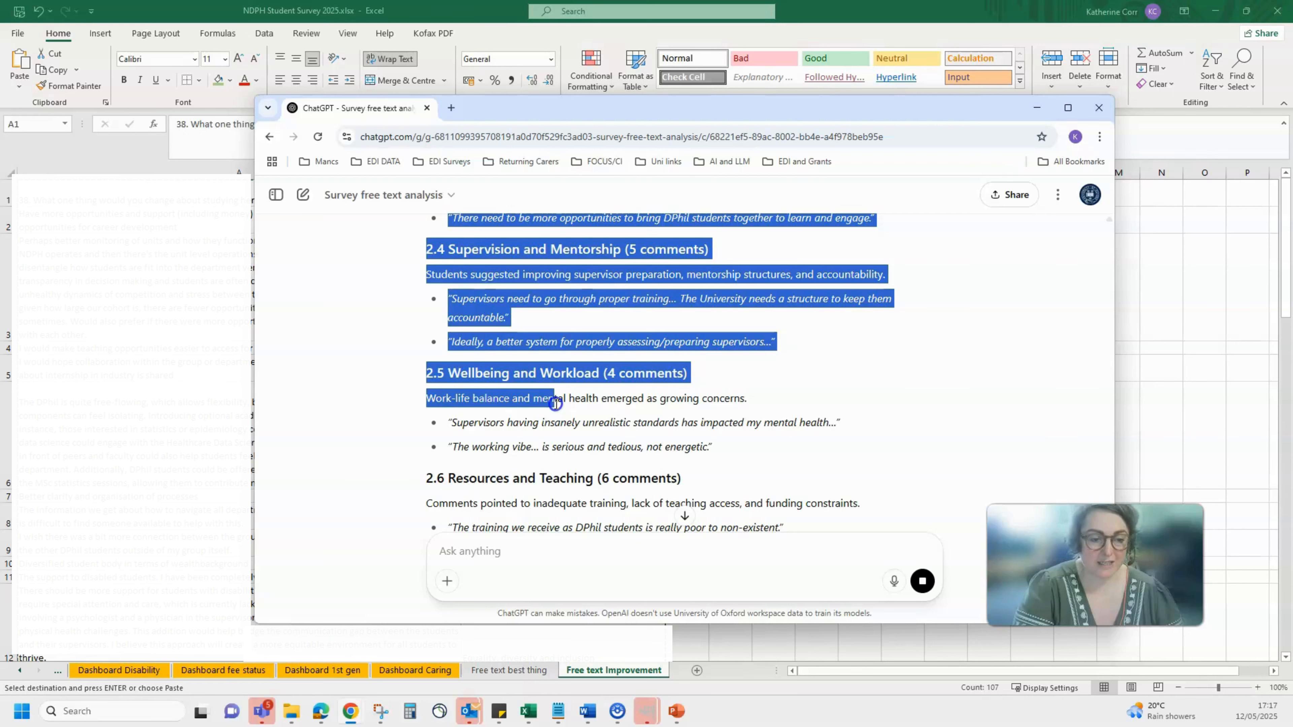
{"action": "left_click_drag", "start_coordinate": [555, 403], "coordinate": [794, 355]}
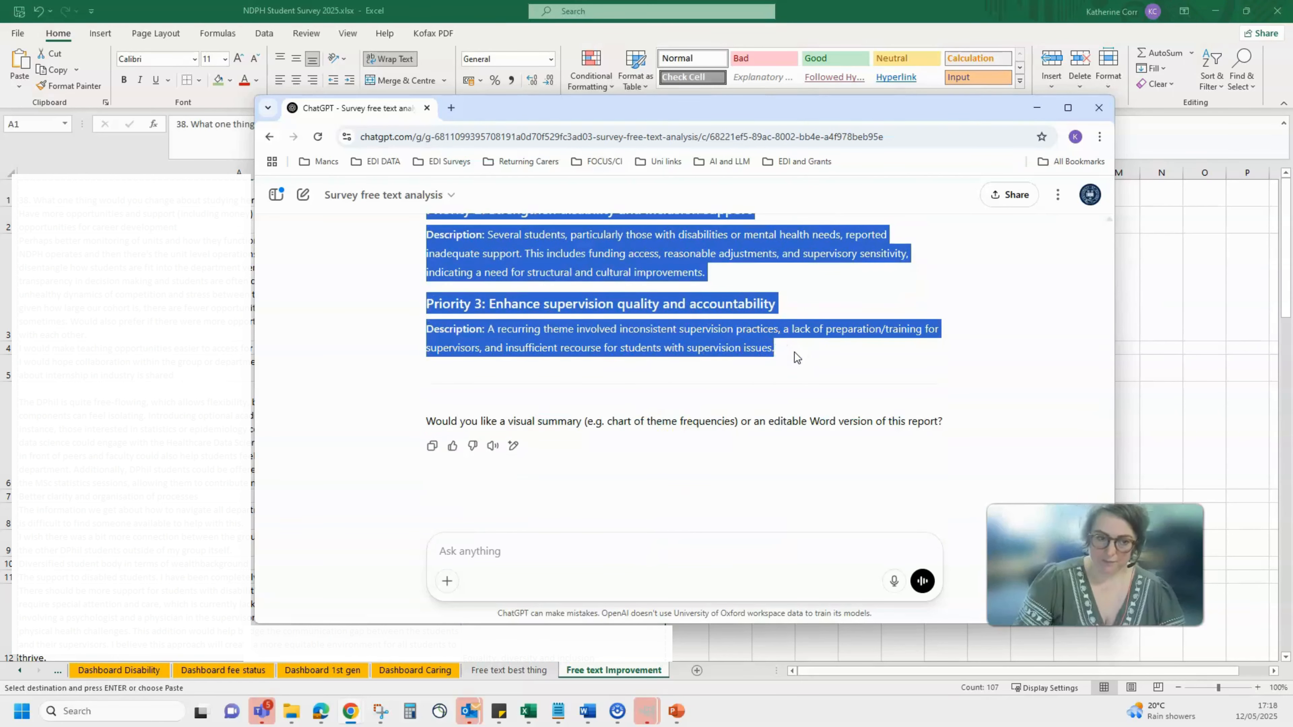
{"action": "key", "text": "ctrl+c"}
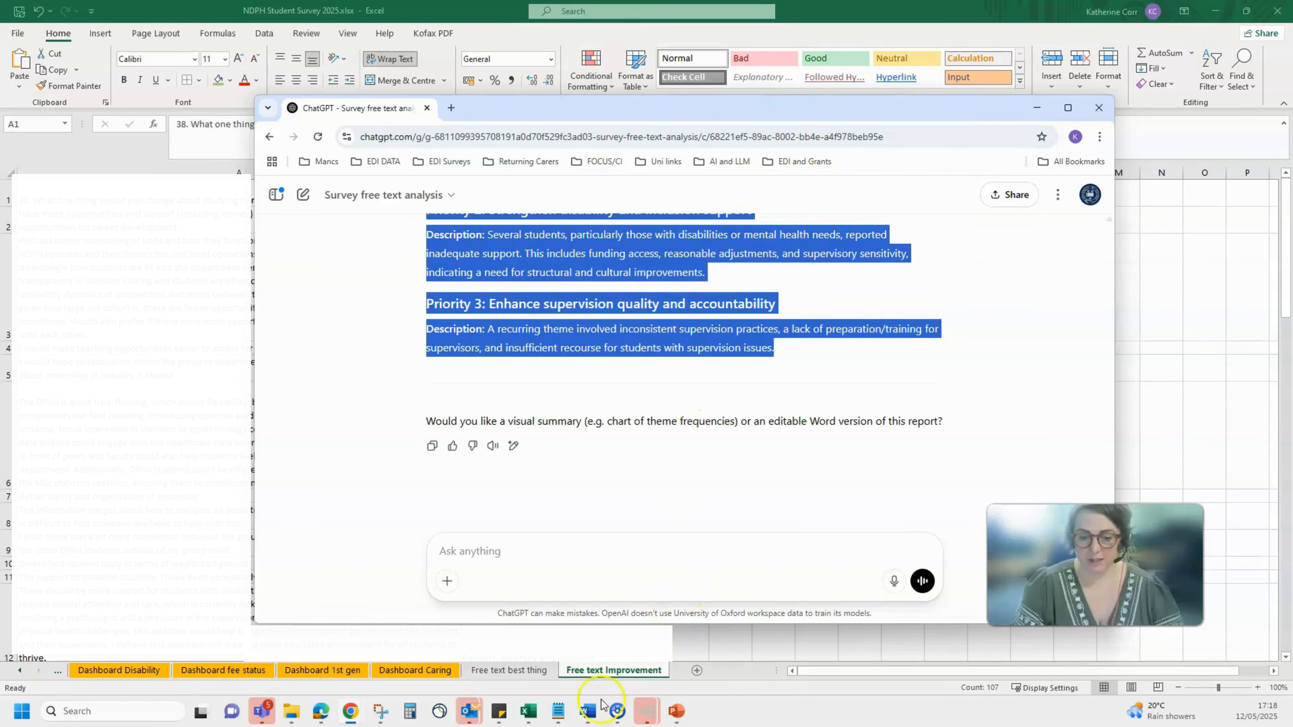
Step: Switch to the Free Text Overview document in Word and set the Executive Summary counts to 51 positive/neutral comments and 53 improvement suggestions
{"action": "left_click", "coordinate": [589, 713]}
{"action": "left_click", "coordinate": [514, 644]}
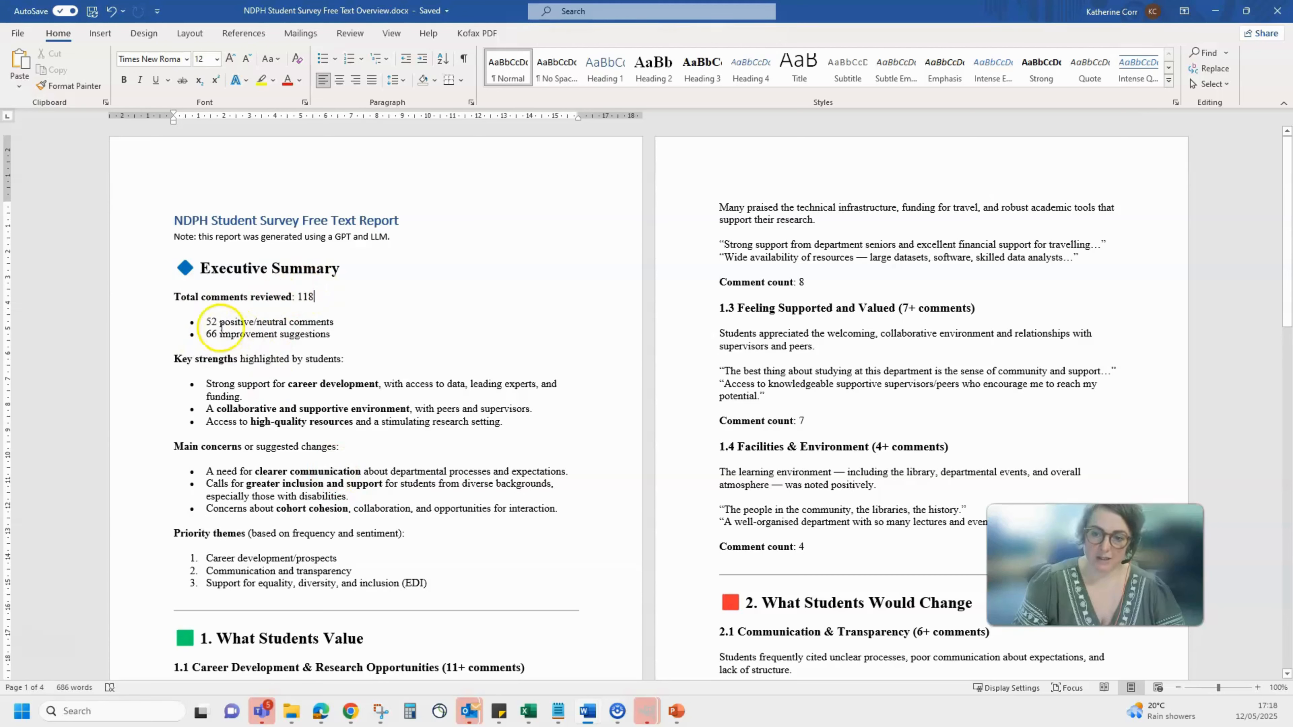
{"action": "left_click", "coordinate": [212, 332]}
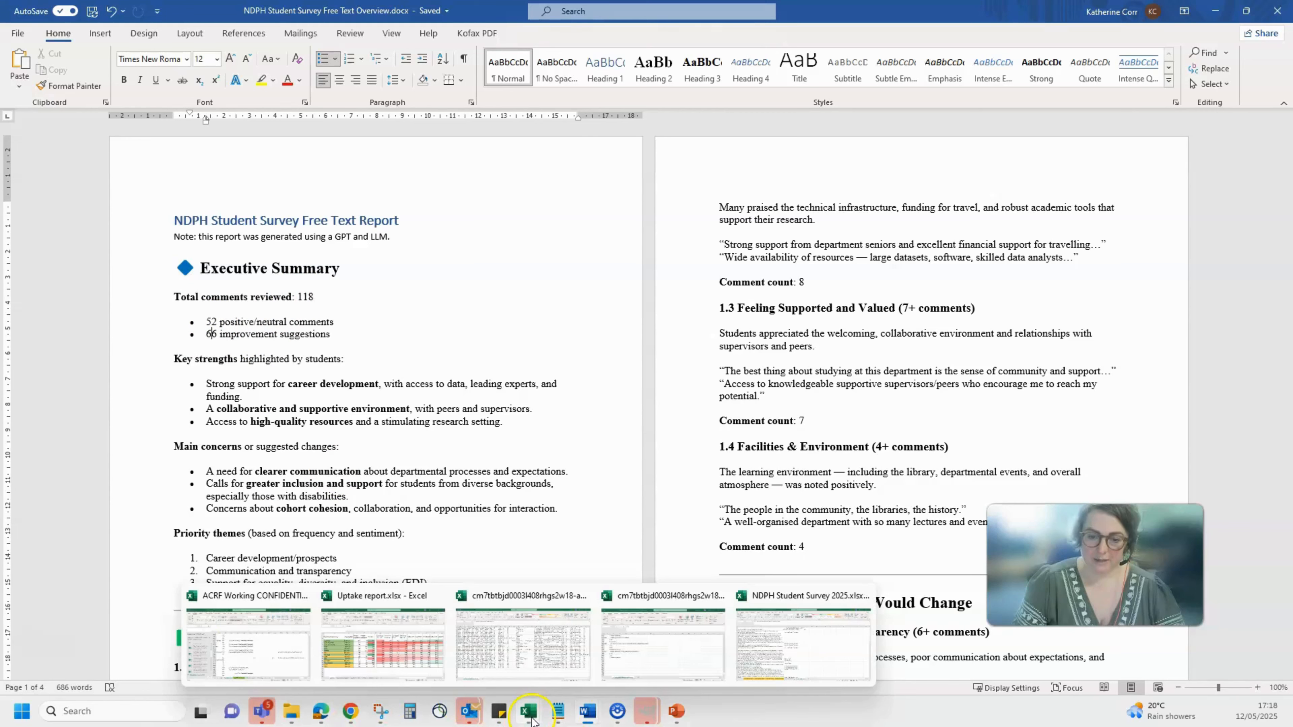
{"action": "left_click", "coordinate": [216, 321]}
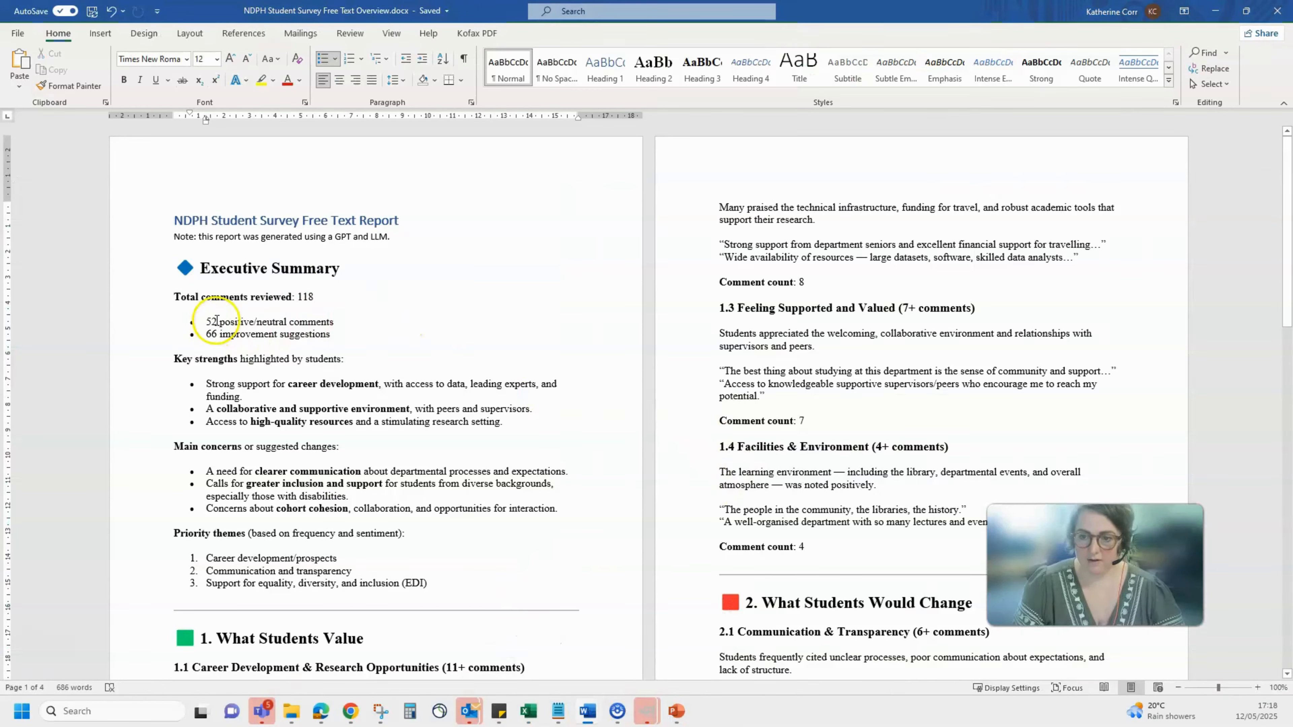
{"action": "key", "text": "BackSpace"}
{"action": "type", "text": "1"}
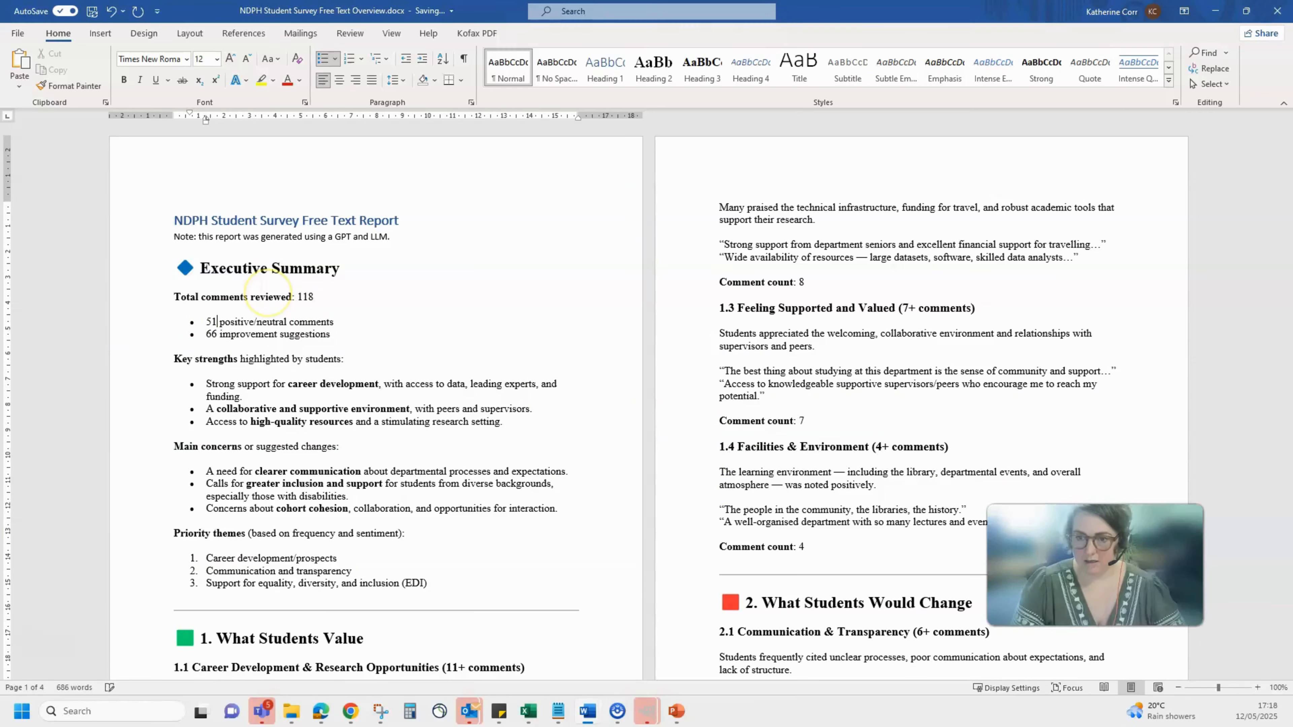
{"action": "key", "text": "Down"}
{"action": "key", "text": "BackSpace"}
{"action": "type", "text": "53"}
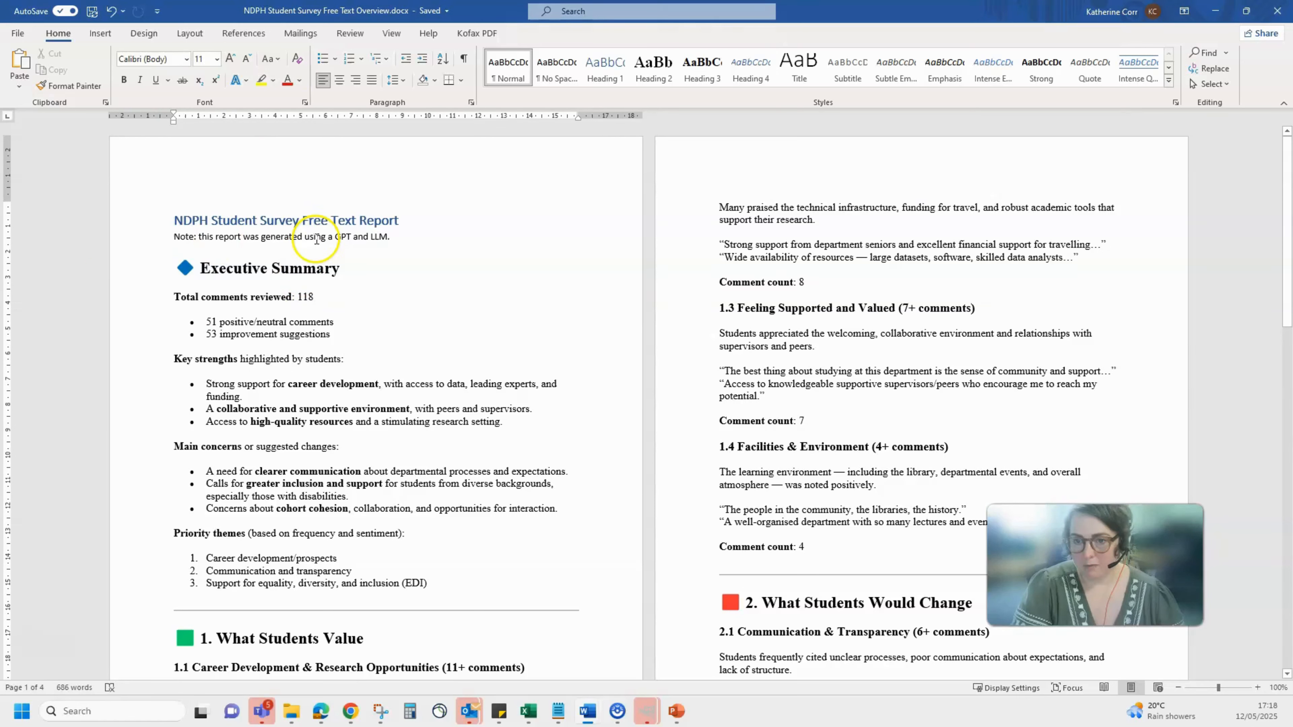
Step: Review the report's GPT and LLM note, the themed sections on what students value and would change, and the prioritised areas
{"action": "triple_click", "coordinate": [316, 239]}
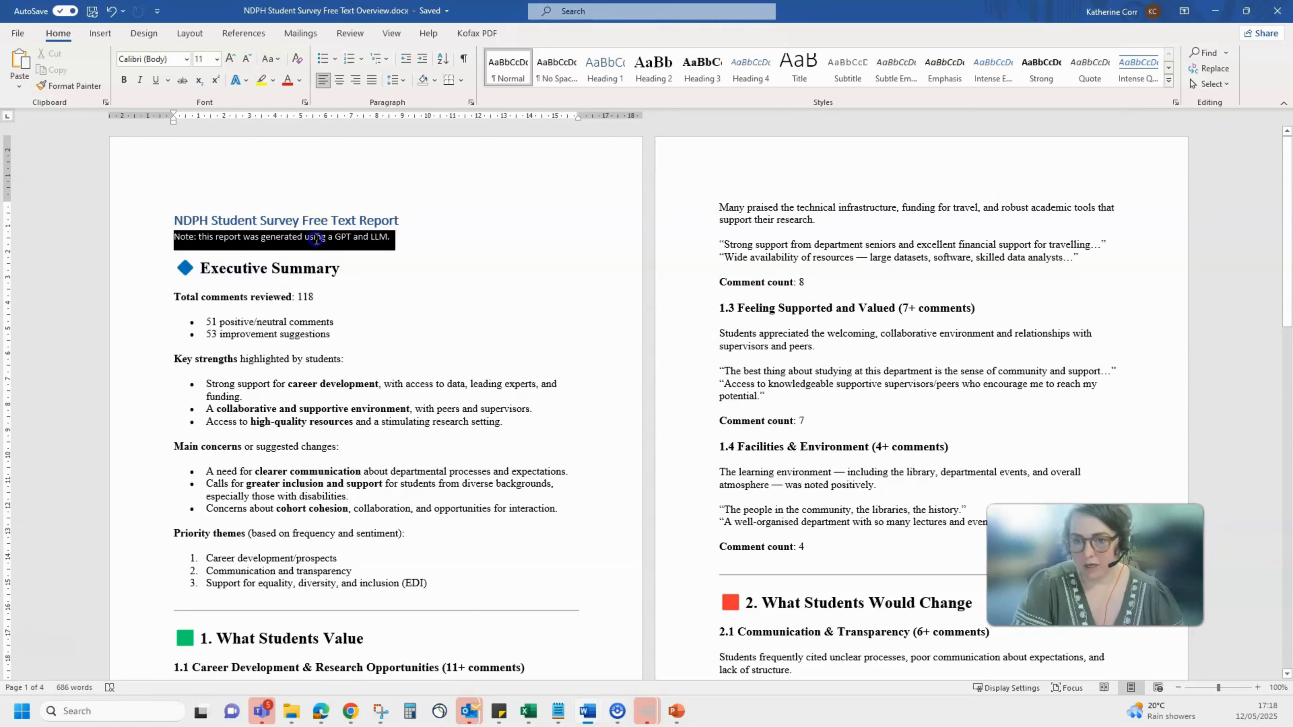
{"action": "left_click", "coordinate": [183, 236]}
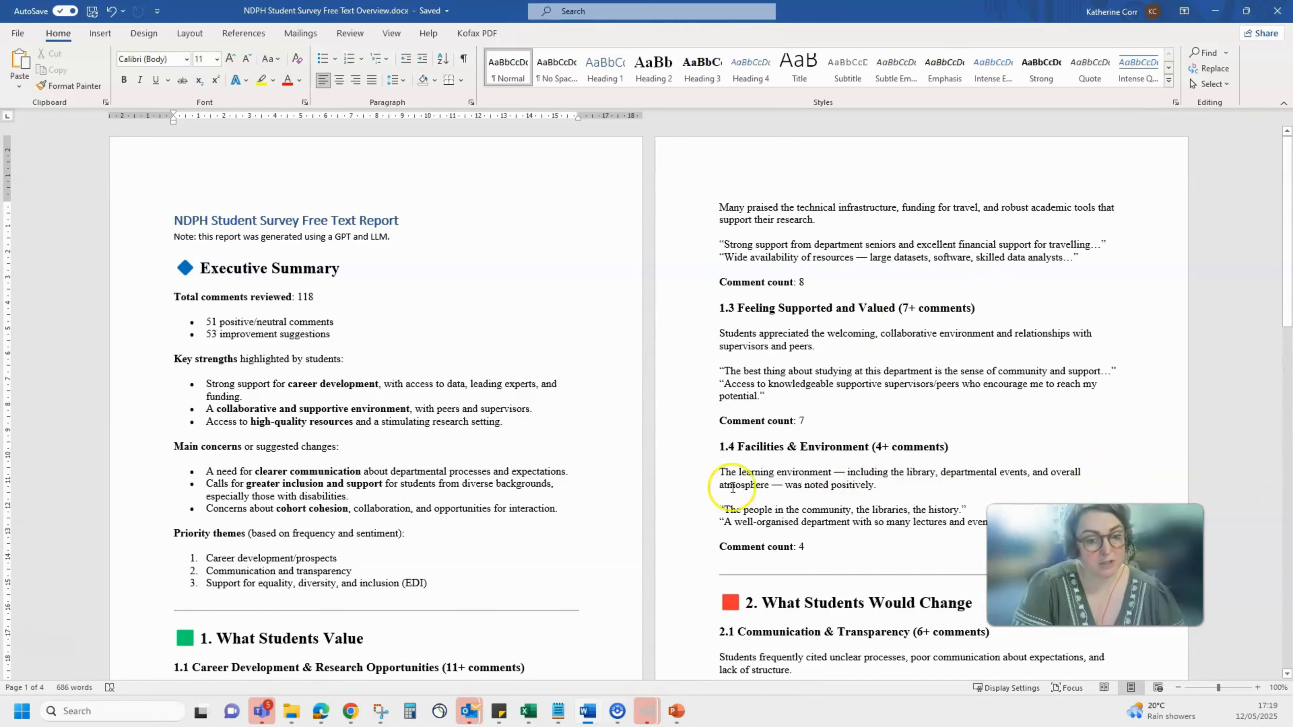
{"action": "scroll", "coordinate": [732, 488], "scroll_direction": "down", "scroll_amount": 10}
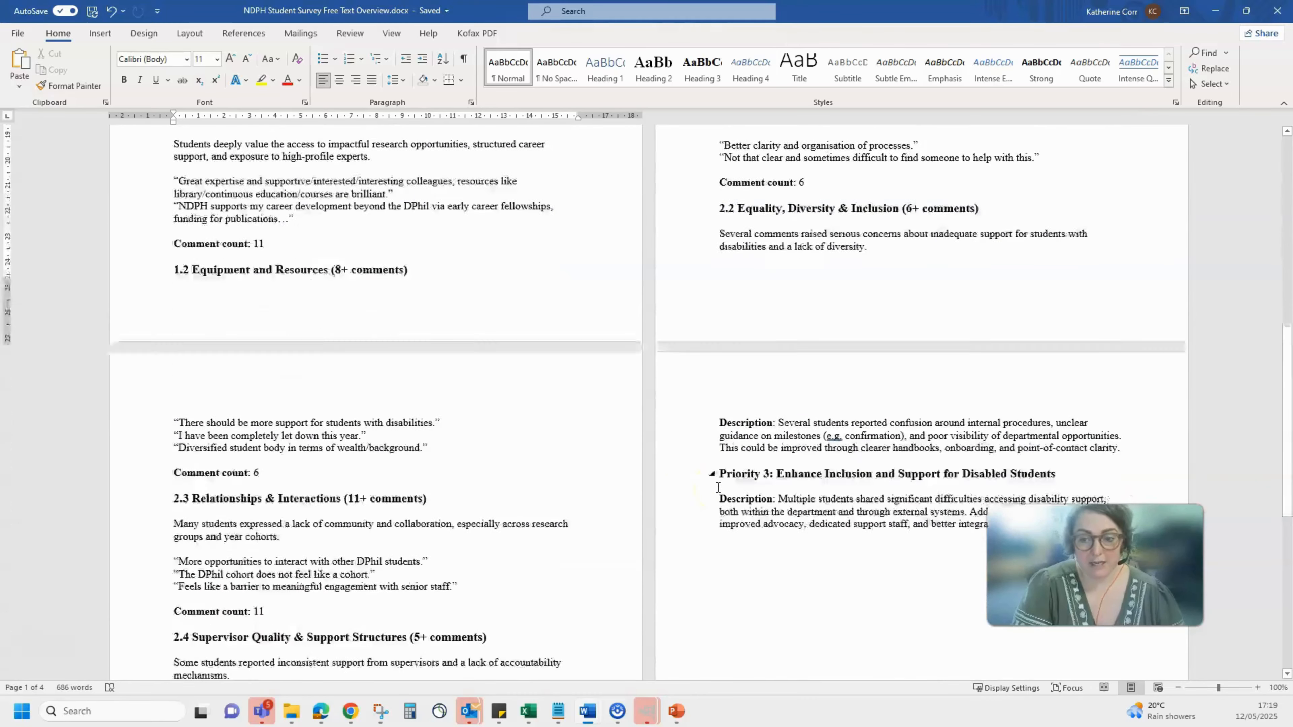
{"action": "scroll", "coordinate": [717, 488], "scroll_direction": "up", "scroll_amount": 8}
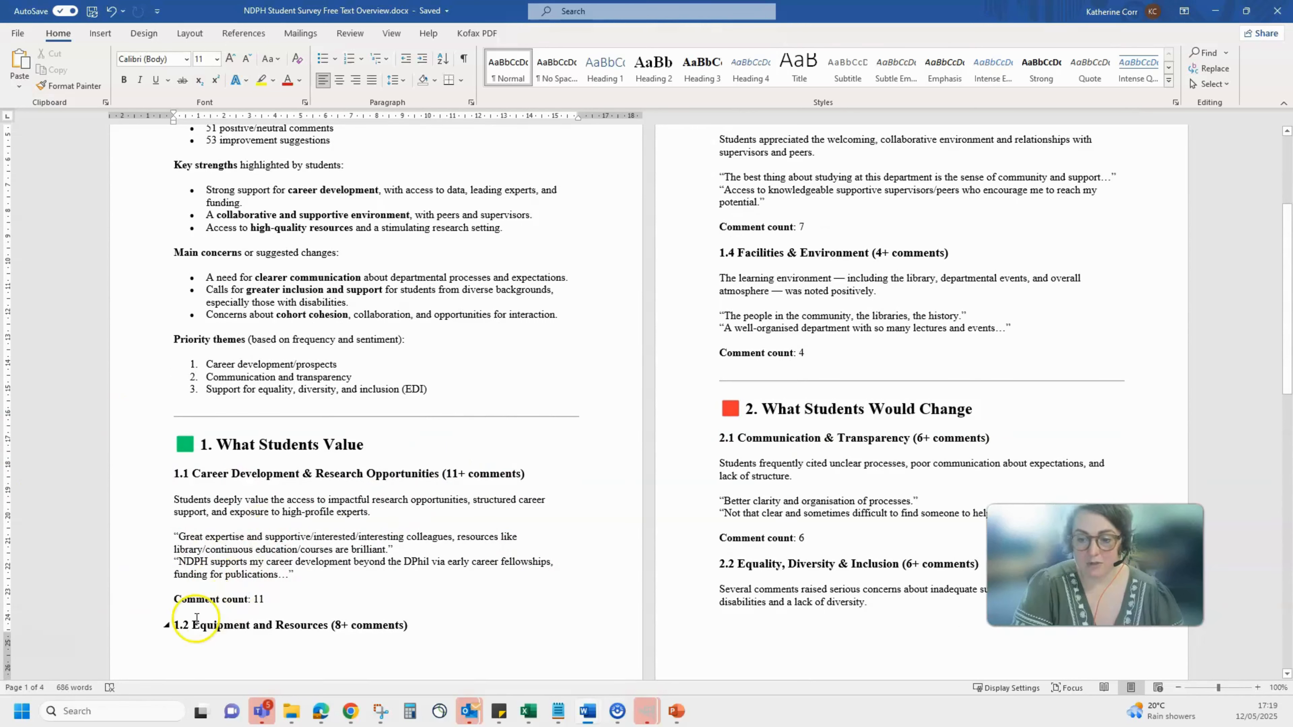
{"action": "scroll", "coordinate": [891, 458], "scroll_direction": "down", "scroll_amount": 15}
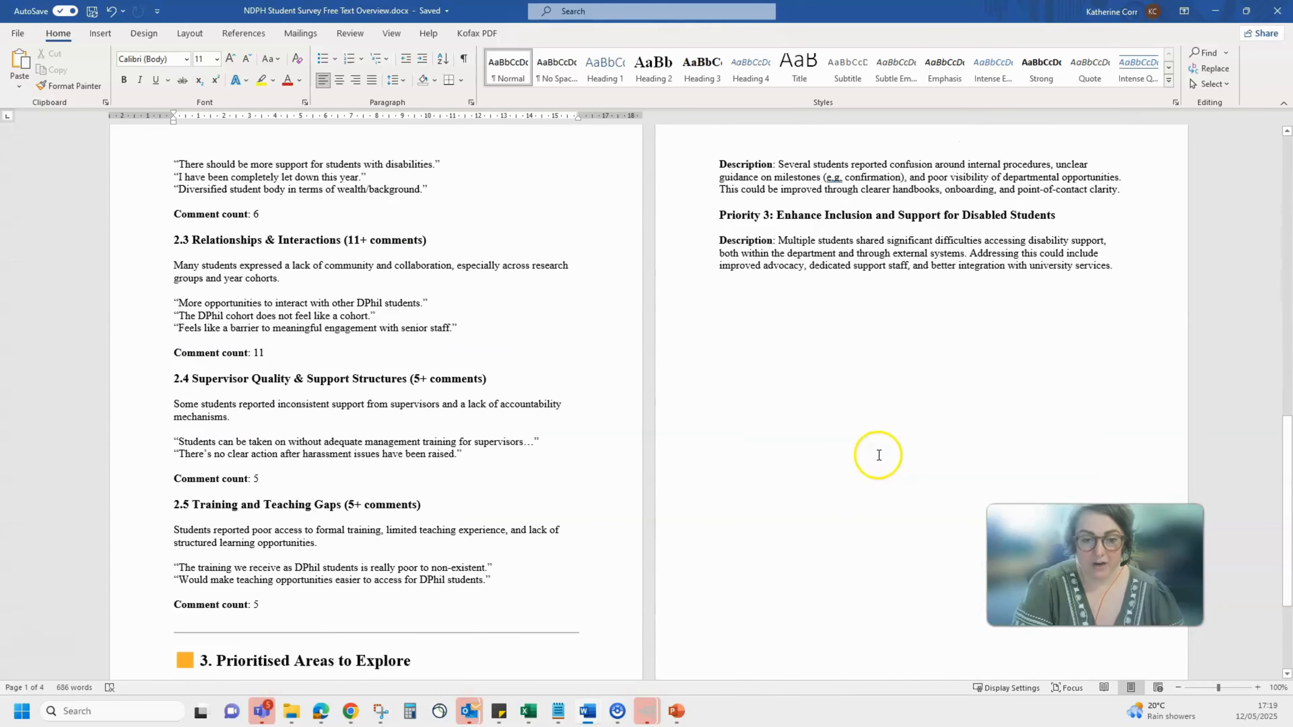
{"action": "scroll", "coordinate": [865, 454], "scroll_direction": "down", "scroll_amount": 5}
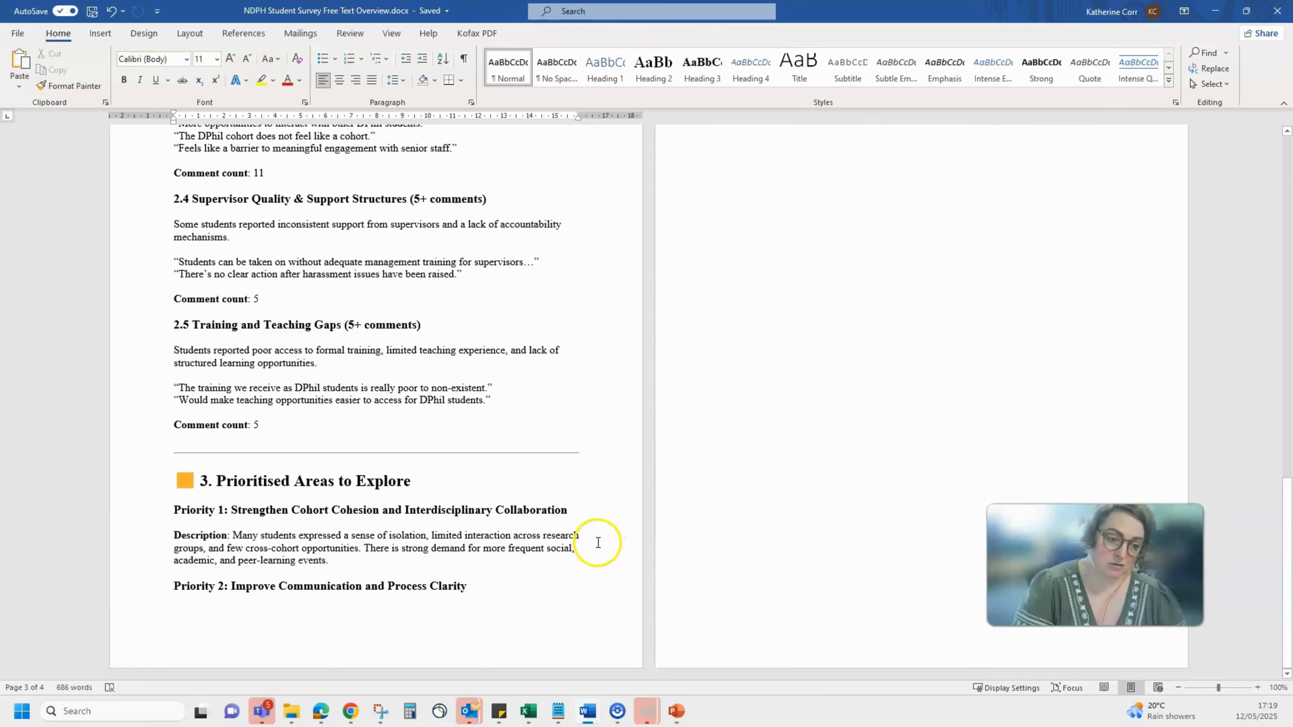
{"action": "scroll", "coordinate": [598, 540], "scroll_direction": "up", "scroll_amount": 3}
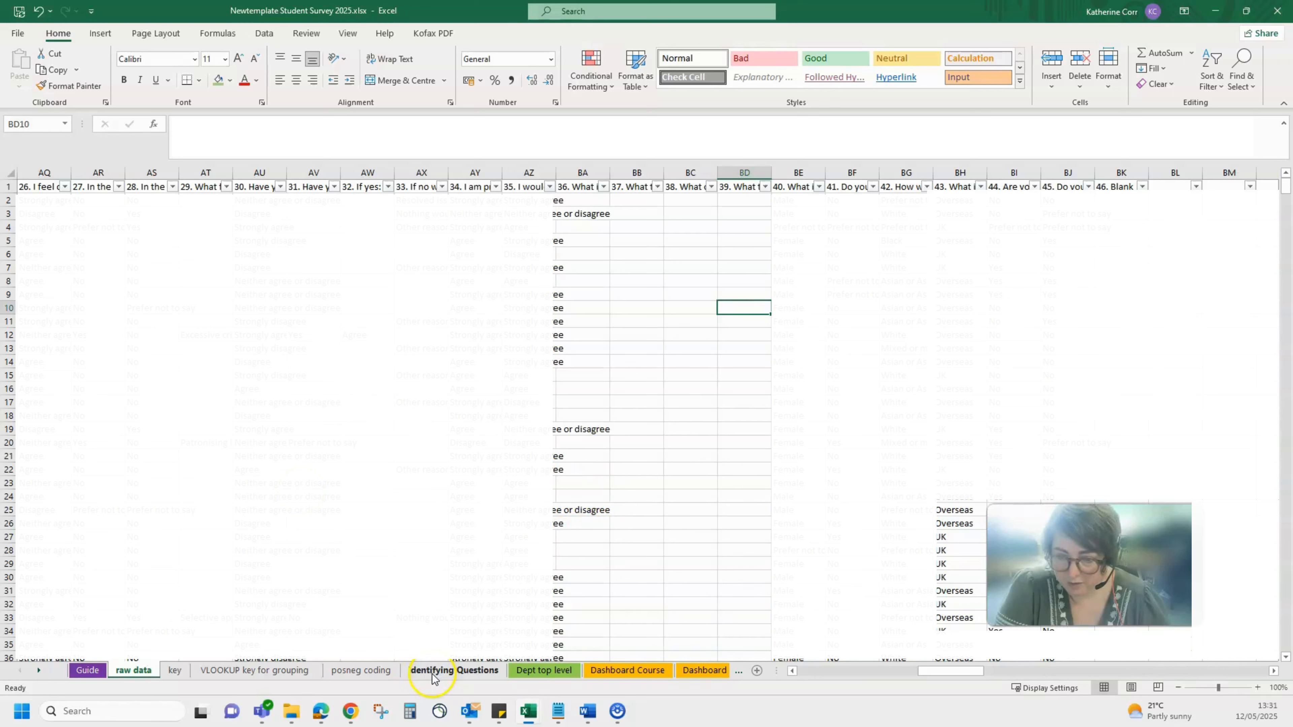
Step: On the Dept top level sheet of the Newtemplate Student Survey 2025 workbook, enter b in cell C3 and a in cell C2
{"action": "left_click", "coordinate": [540, 670]}
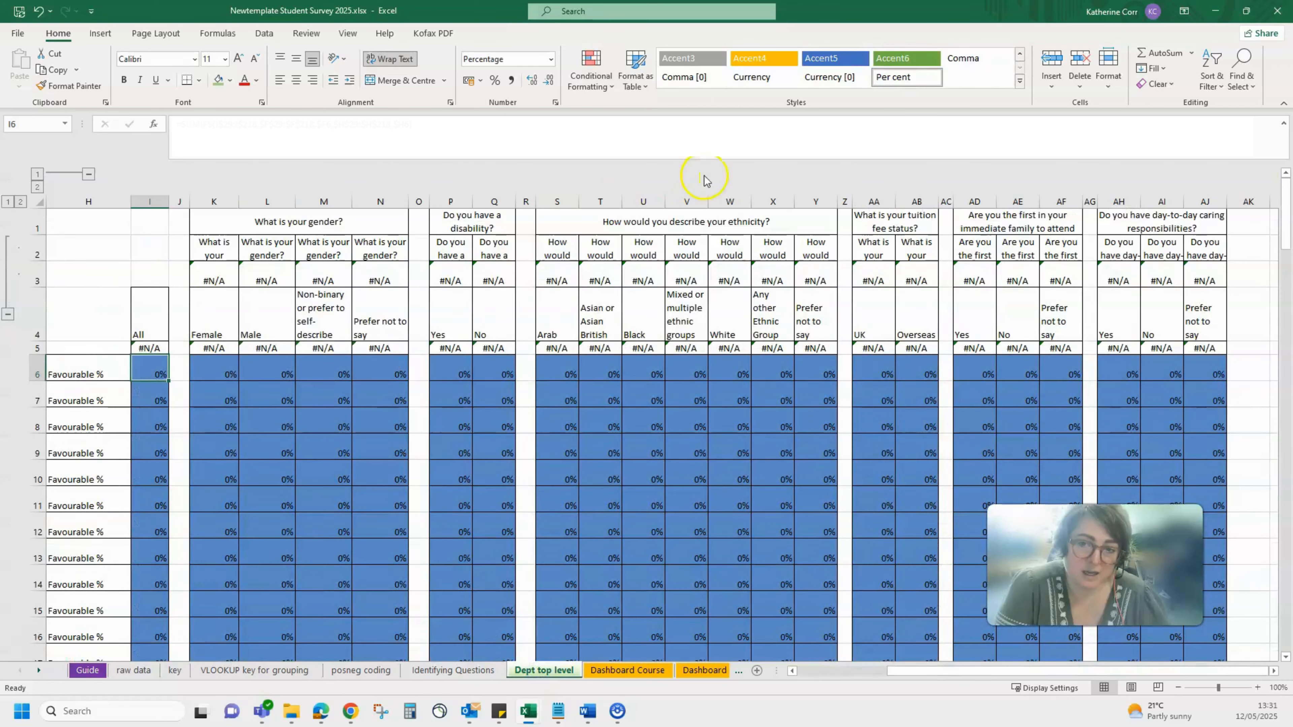
{"action": "left_click", "coordinate": [88, 174]}
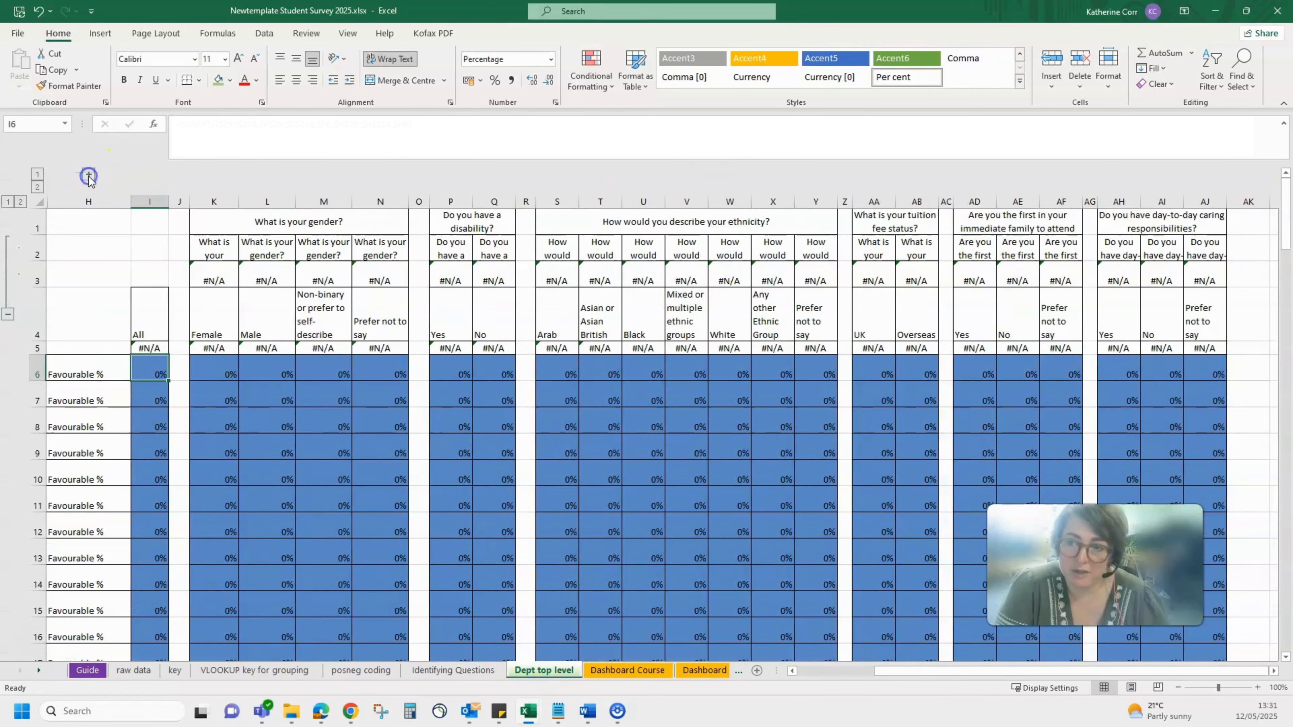
{"action": "left_click", "coordinate": [88, 175]}
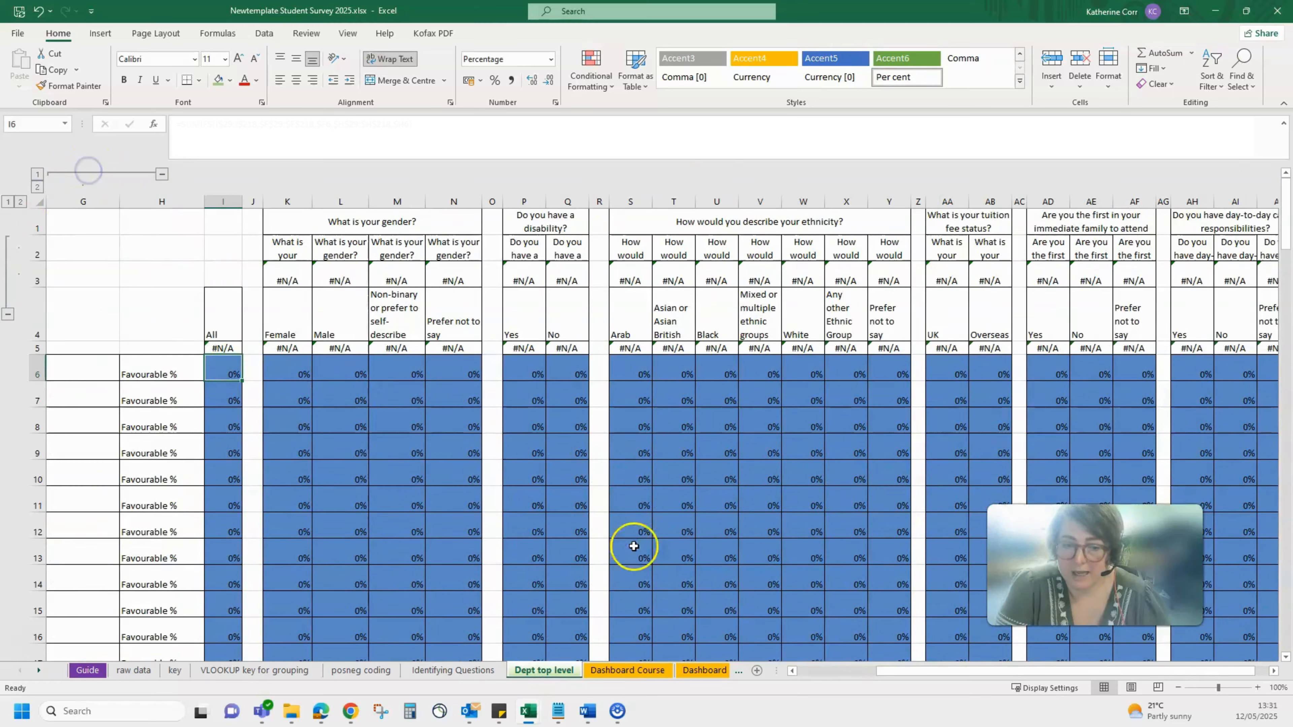
{"action": "left_click", "coordinate": [815, 670]}
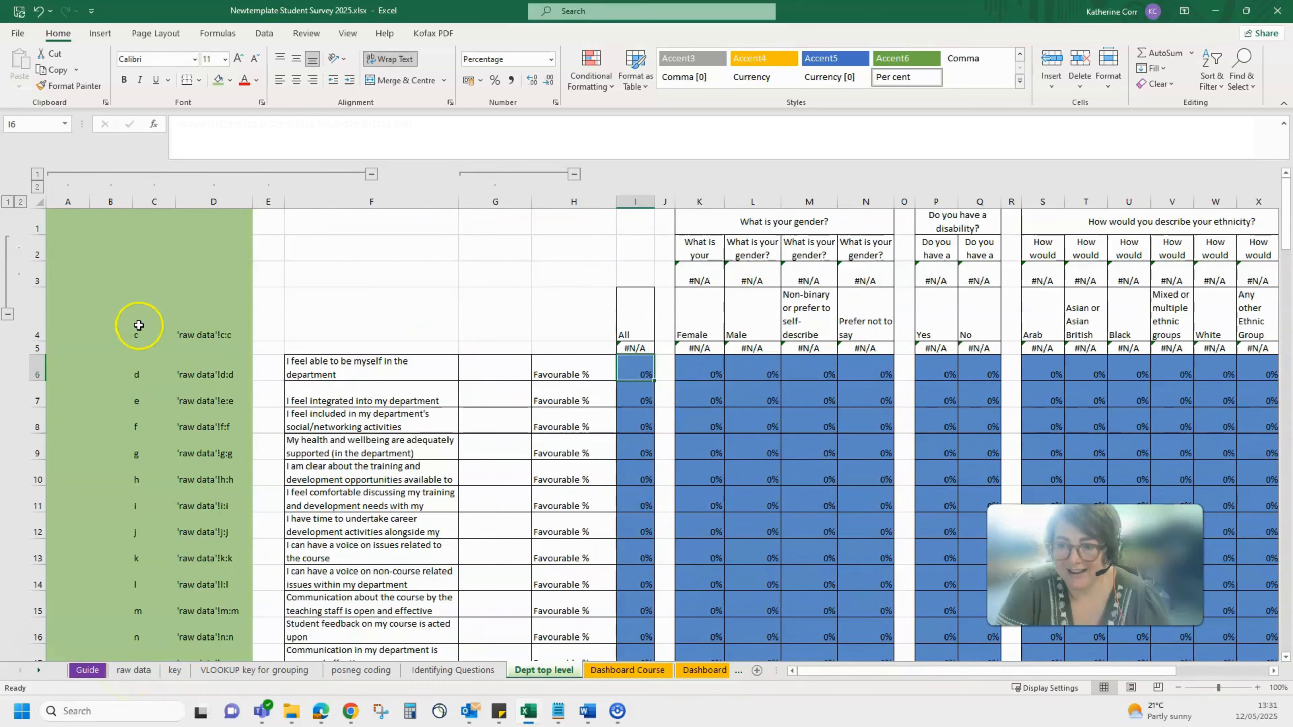
{"action": "left_click", "coordinate": [149, 278]}
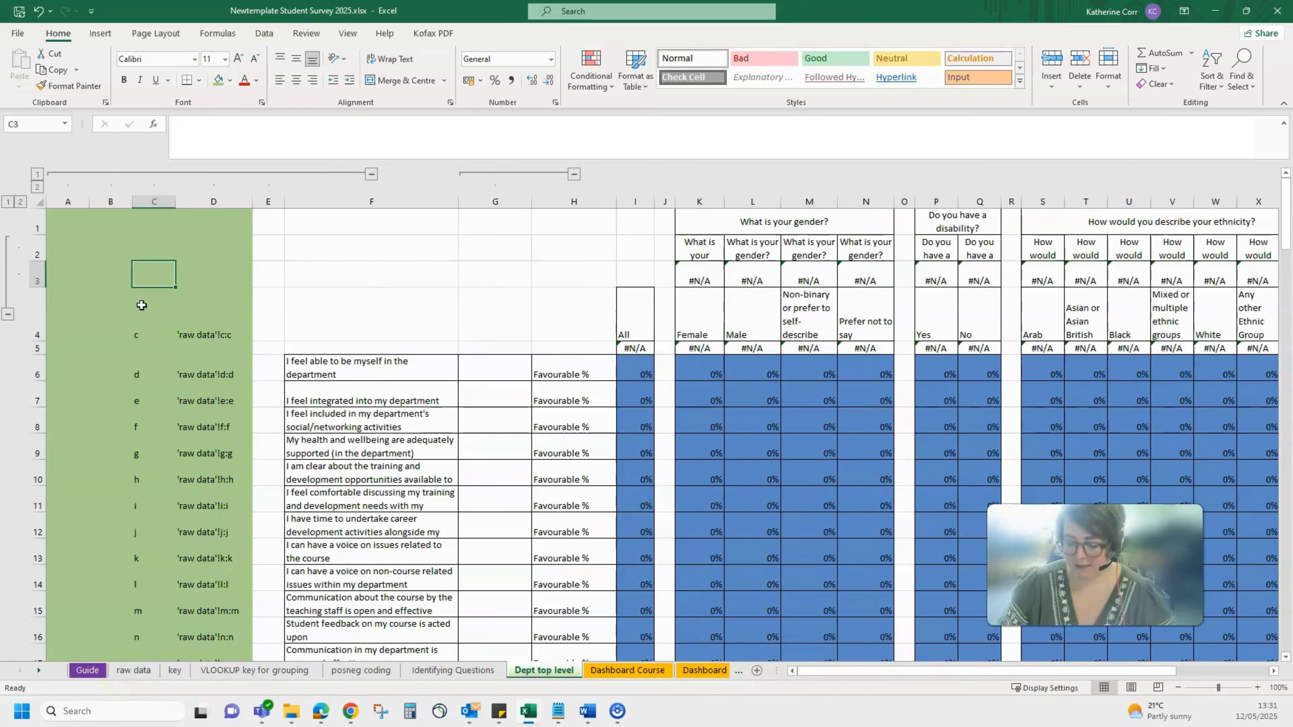
{"action": "type", "text": "b"}
{"action": "key", "text": "Up"}
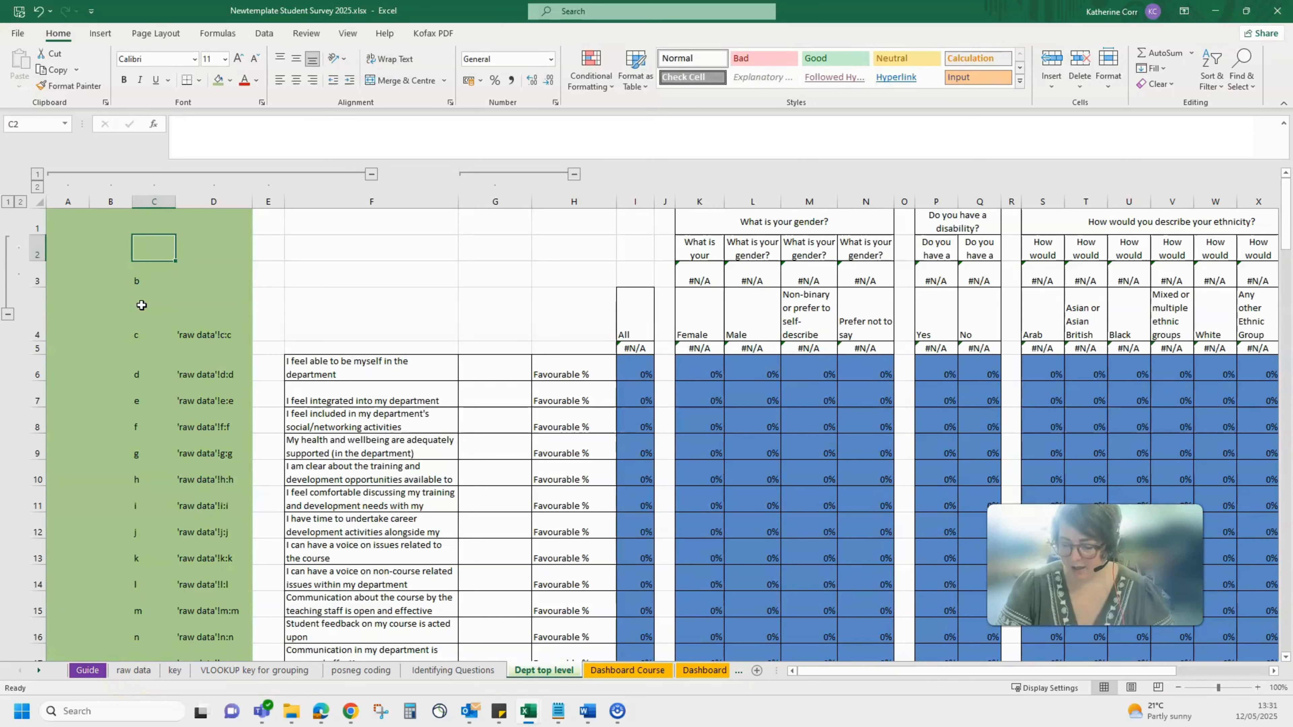
{"action": "type", "text": "a"}
{"action": "key", "text": "Up"}
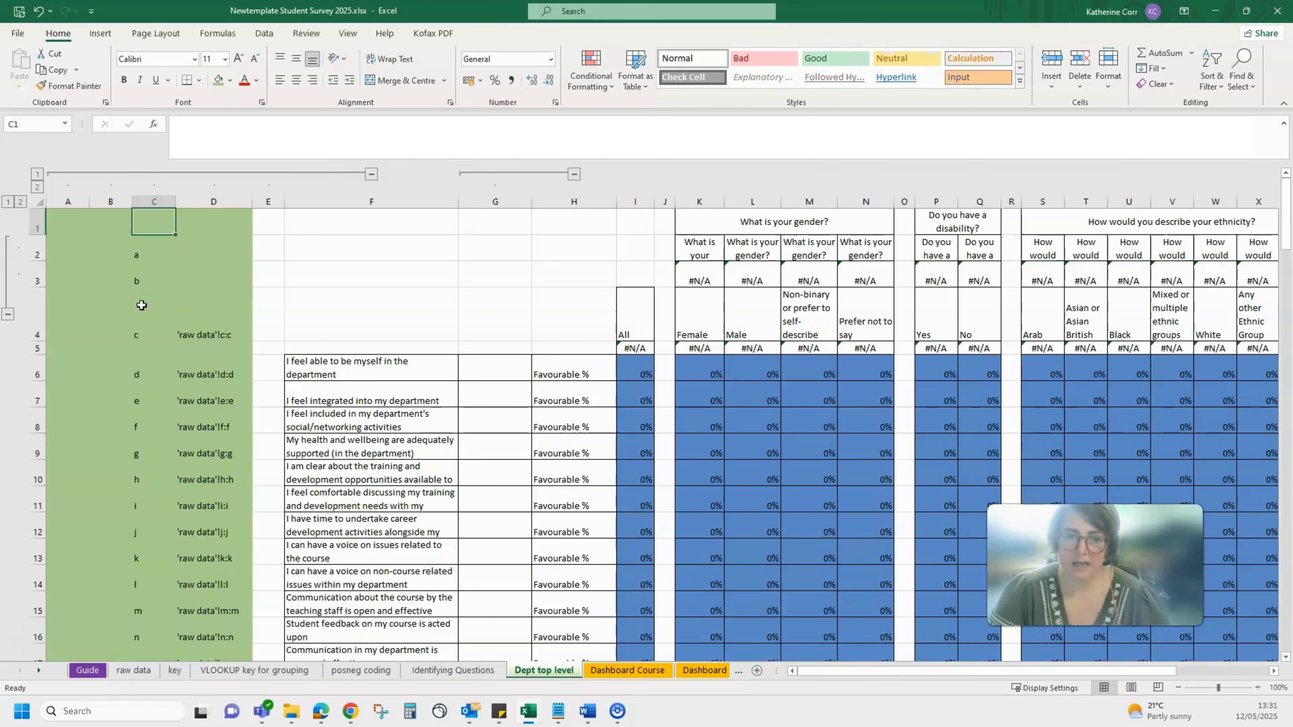
Step: Examine the demographic column headings, the question rows and the green helper columns on the Dept top level sheet
{"action": "left_click", "coordinate": [795, 225]}
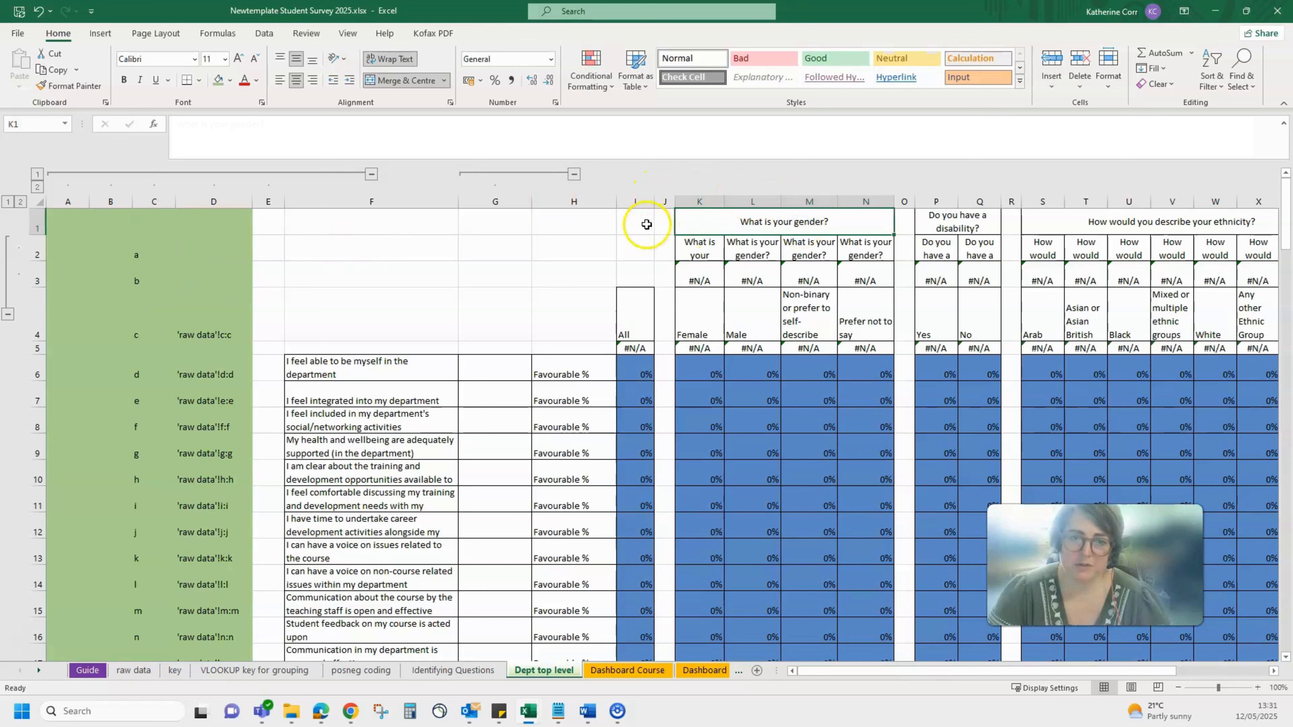
{"action": "left_click", "coordinate": [591, 226]}
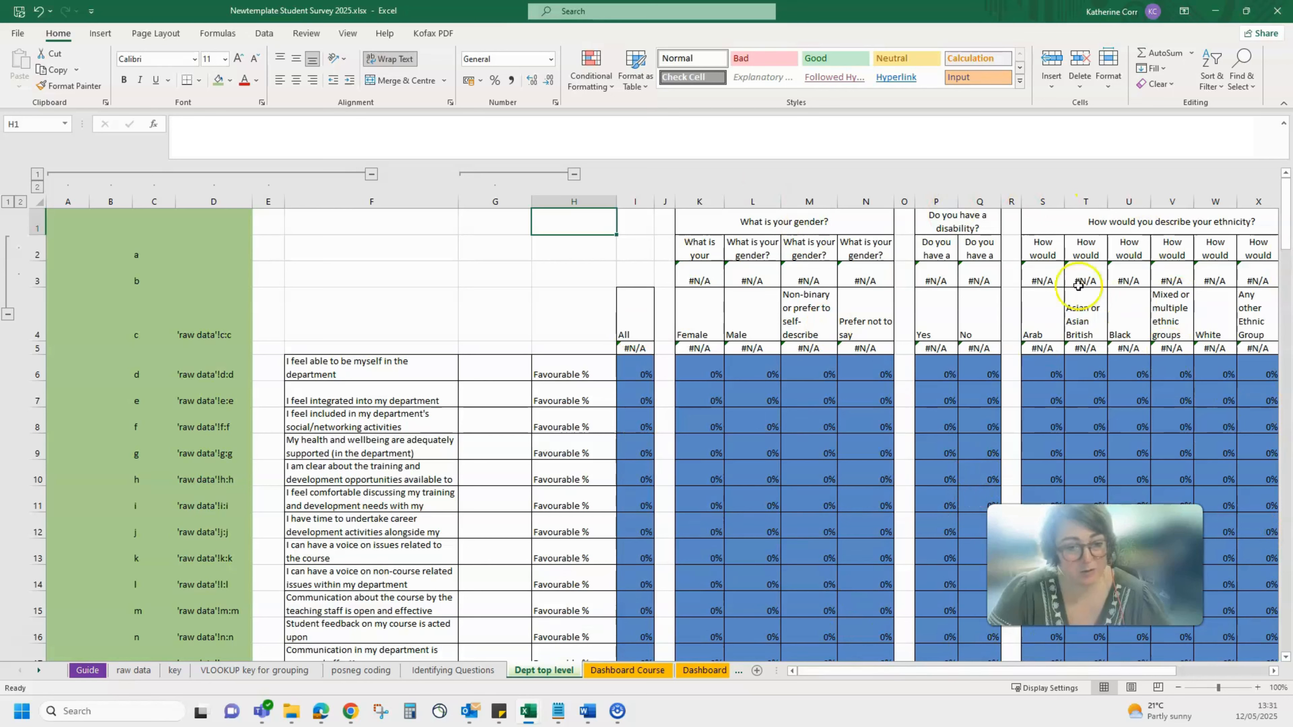
{"action": "left_click_drag", "start_coordinate": [843, 669], "coordinate": [814, 673]}
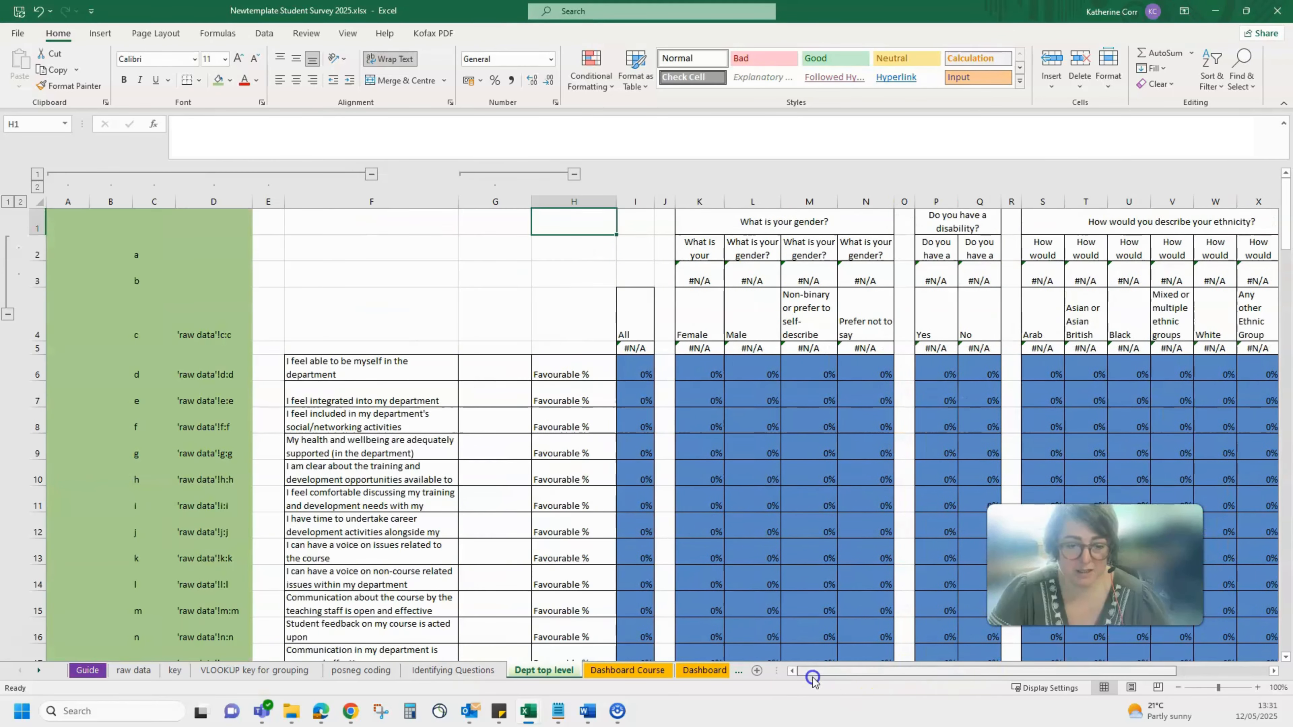
{"action": "left_click", "coordinate": [769, 476]}
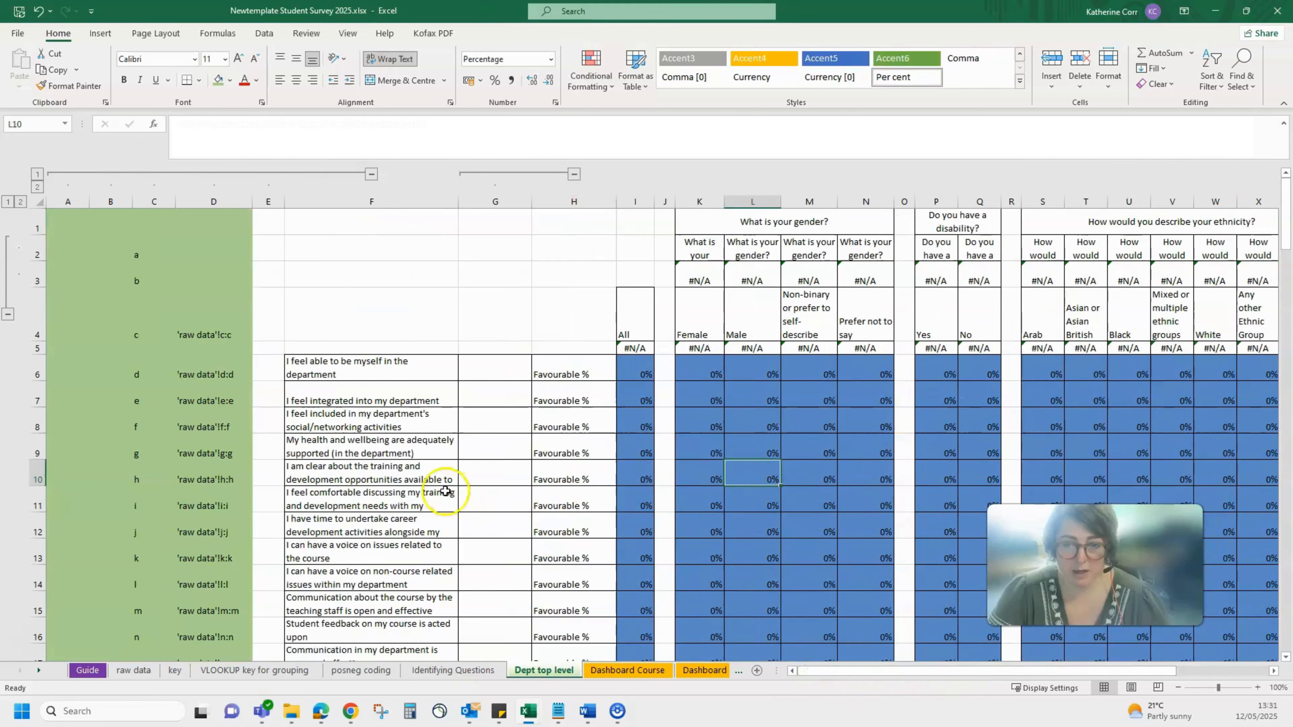
{"action": "left_click", "coordinate": [415, 274]}
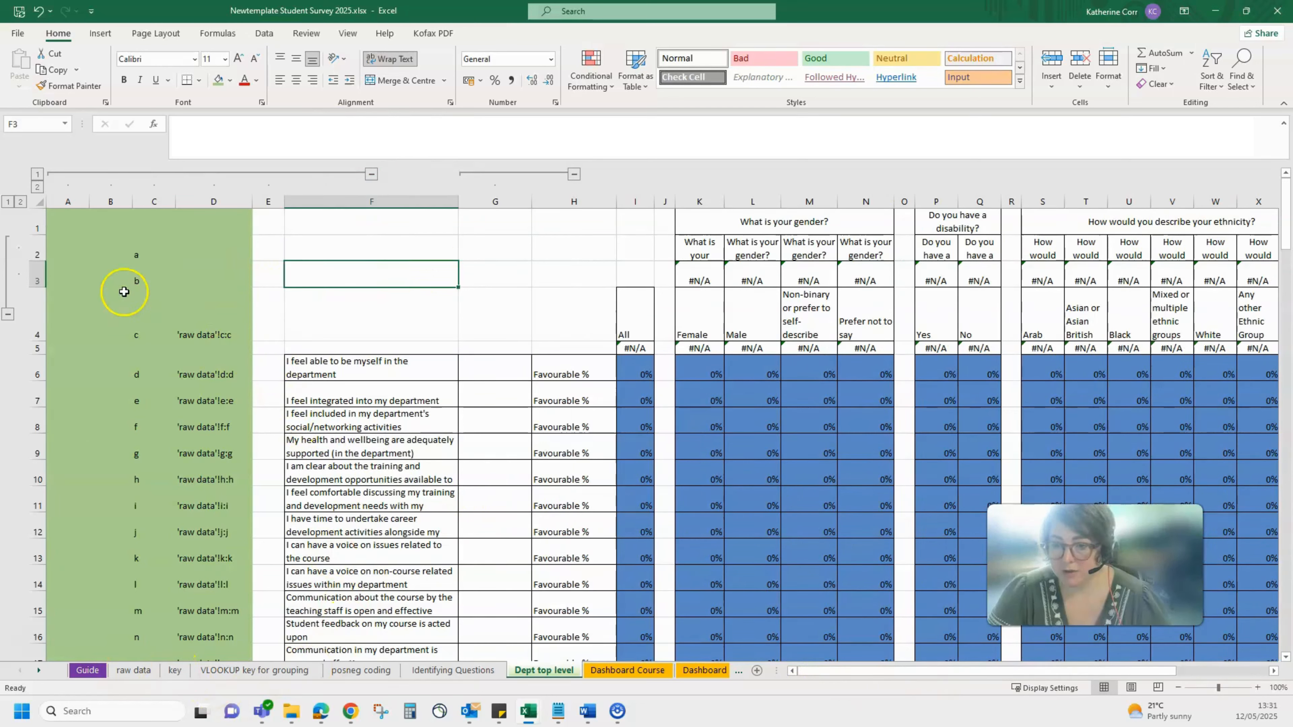
{"action": "left_click", "coordinate": [58, 230]}
{"action": "left_click", "coordinate": [58, 256]}
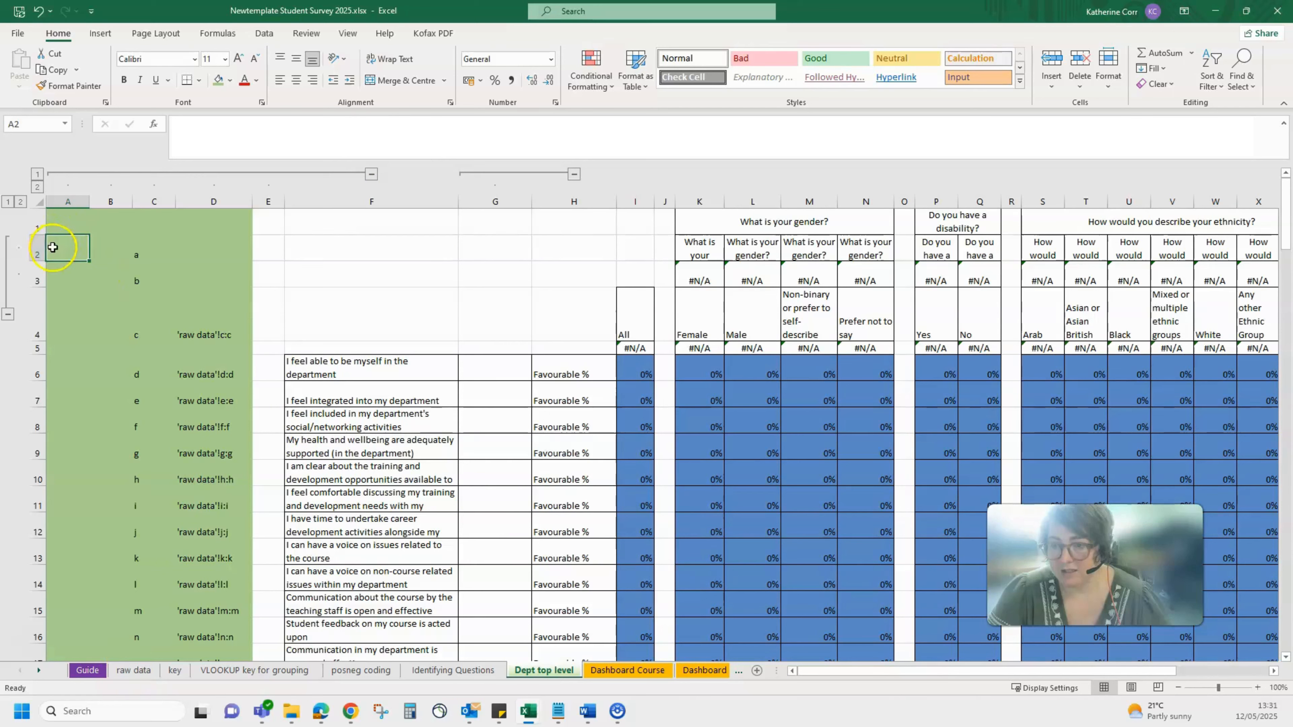
{"action": "left_click", "coordinate": [144, 247]}
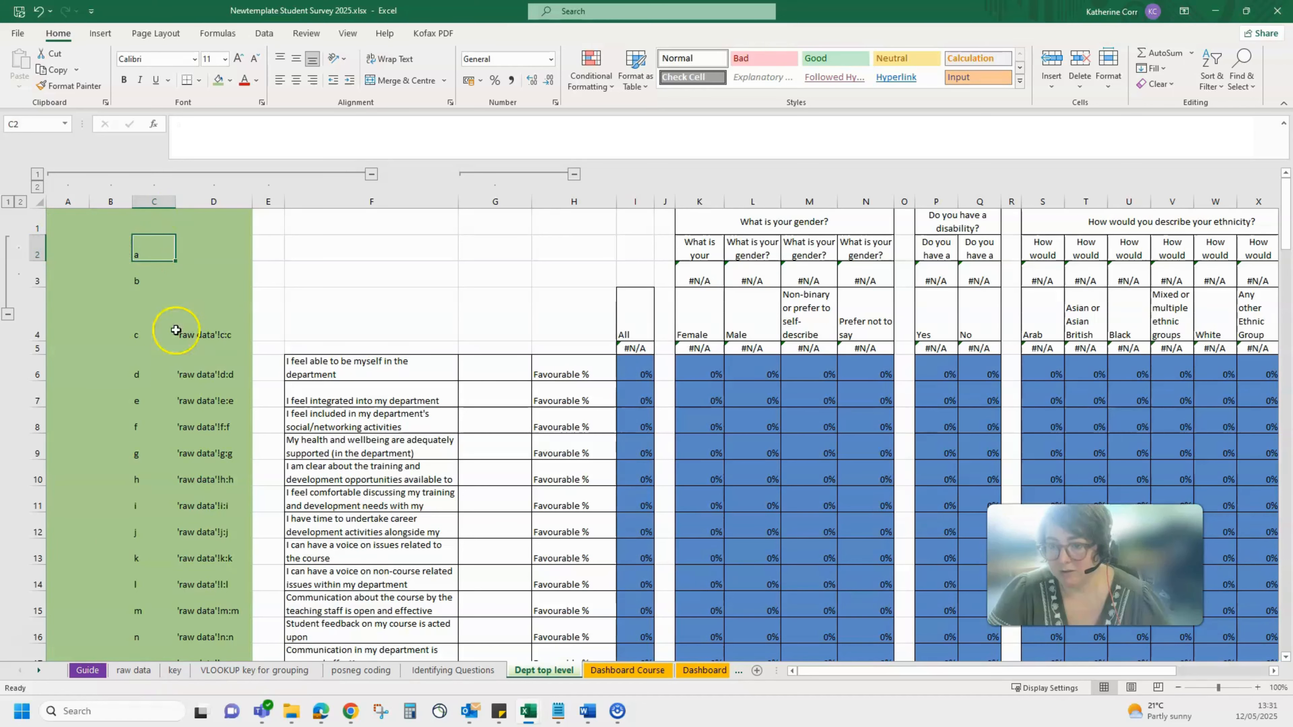
Step: Copy the header row of the raw data sheet from cell A1 through question 45 in BJ1
{"action": "left_click", "coordinate": [132, 672]}
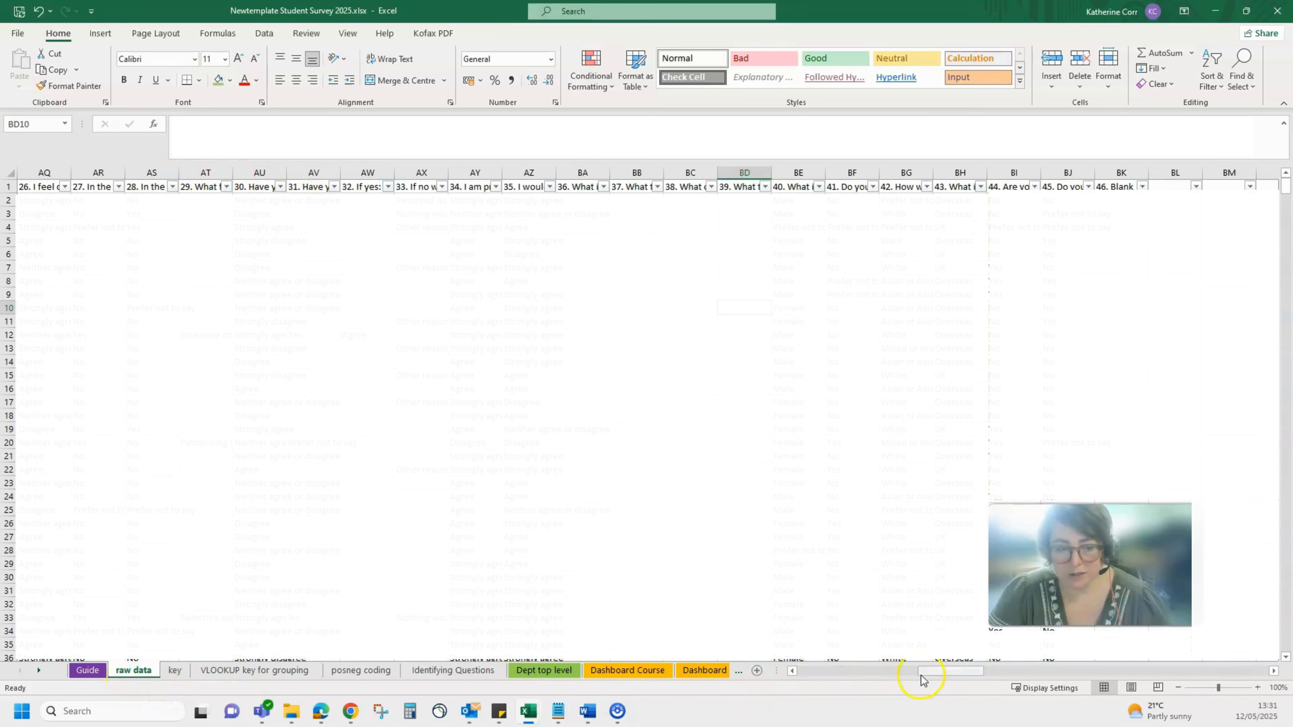
{"action": "left_click_drag", "start_coordinate": [922, 674], "coordinate": [774, 669]}
{"action": "left_click", "coordinate": [34, 186]}
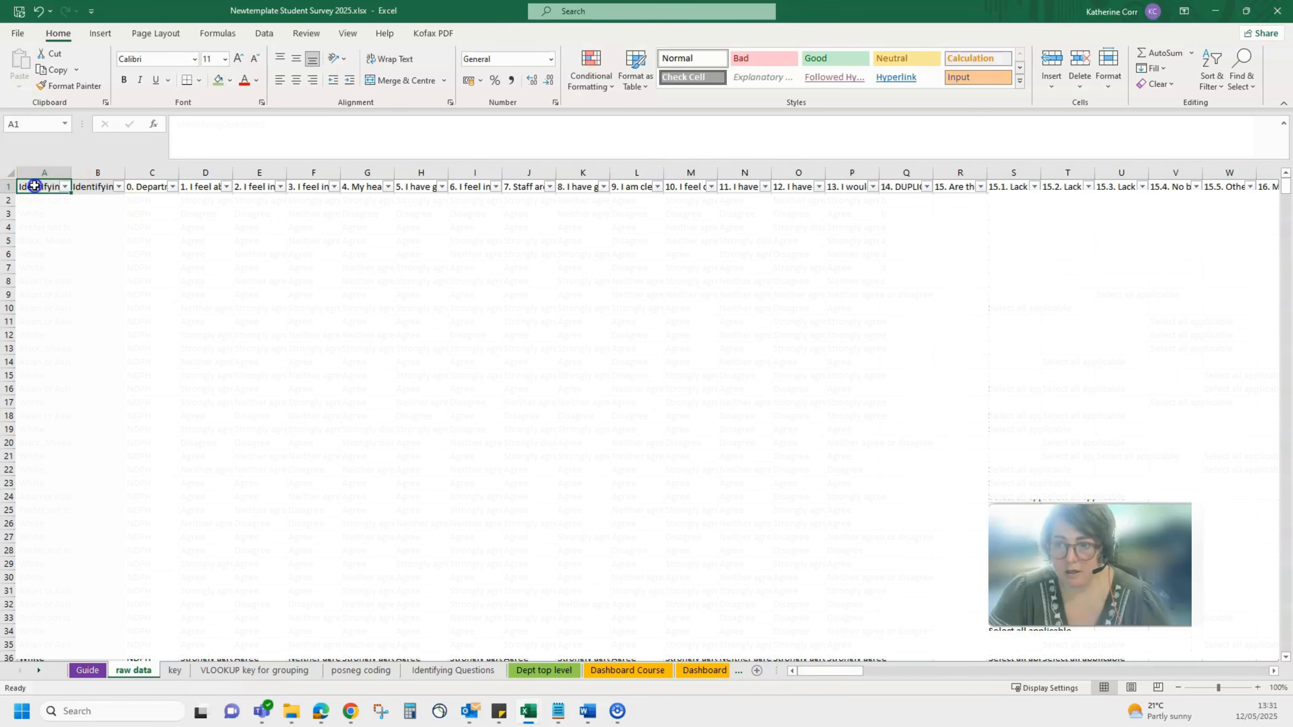
{"action": "left_click", "coordinate": [1065, 671]}
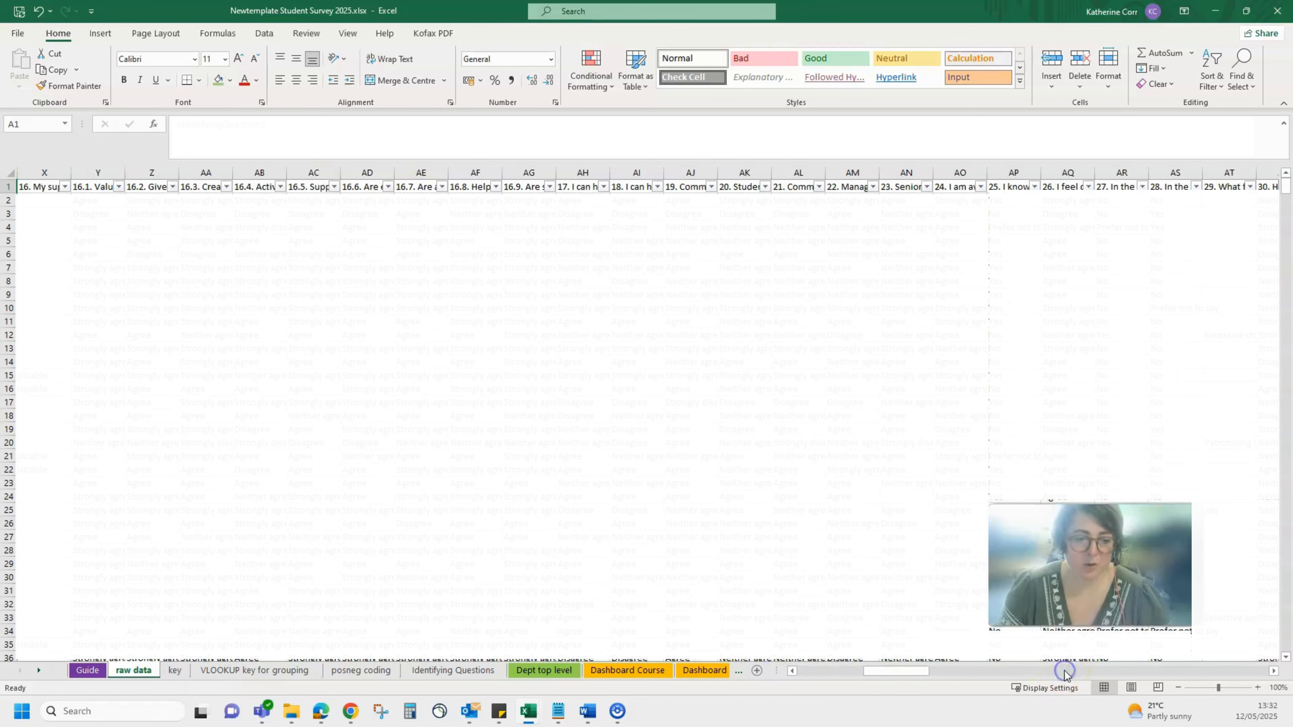
{"action": "left_click", "coordinate": [1064, 671]}
{"action": "left_click", "coordinate": [849, 189], "text": "shift"}
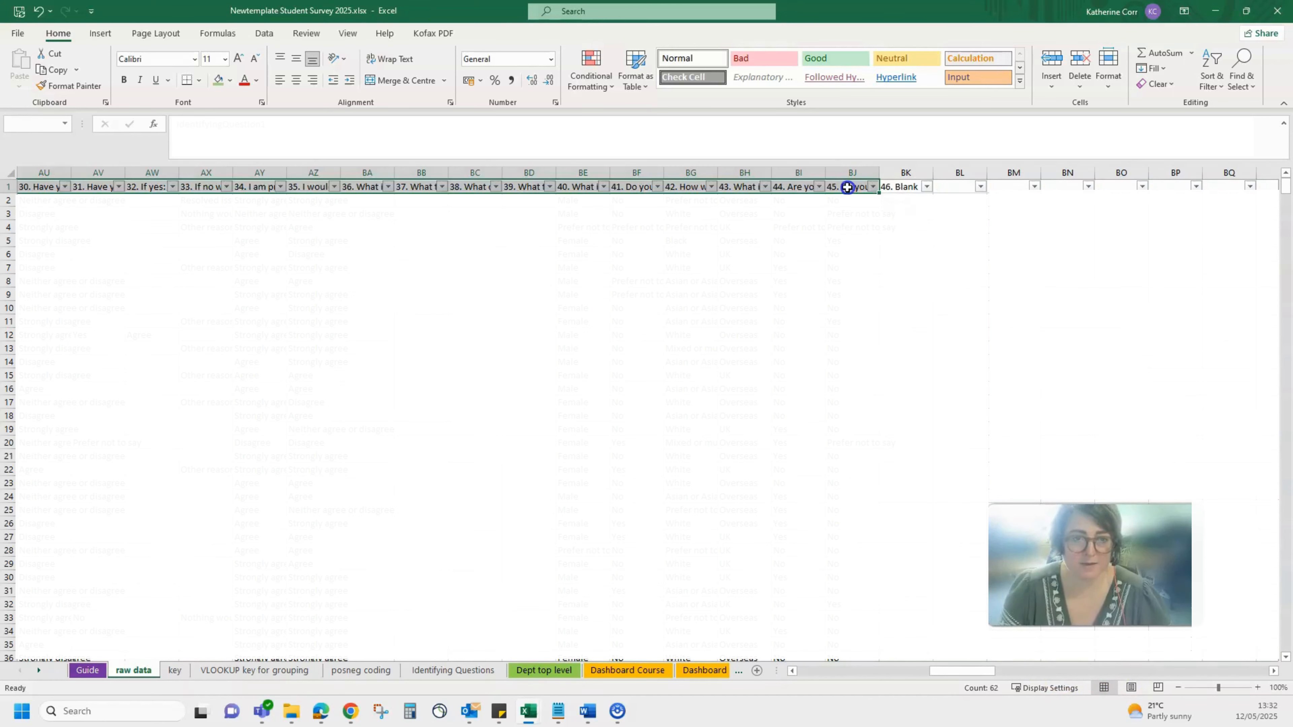
{"action": "key", "text": "ctrl+c"}
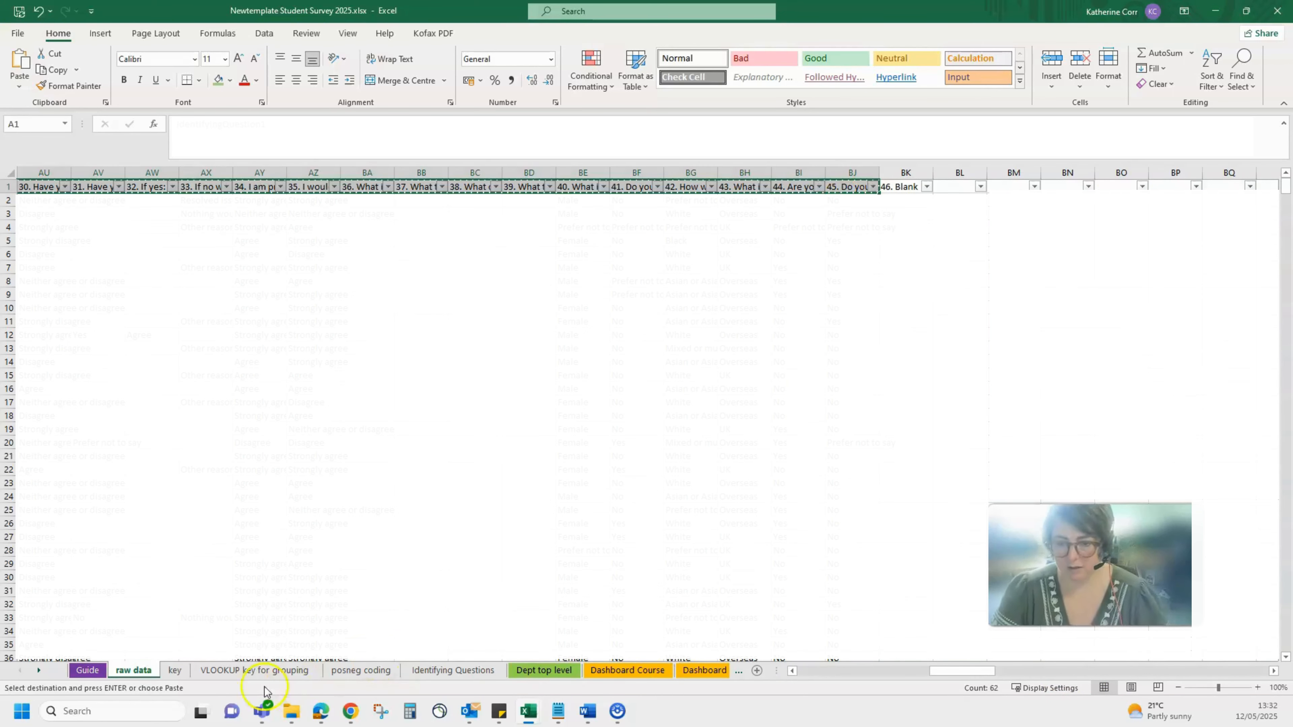
Step: Paste the copied raw data headers into the Dept top level sheet from cell A2 as transposed values
{"action": "left_click", "coordinate": [555, 675]}
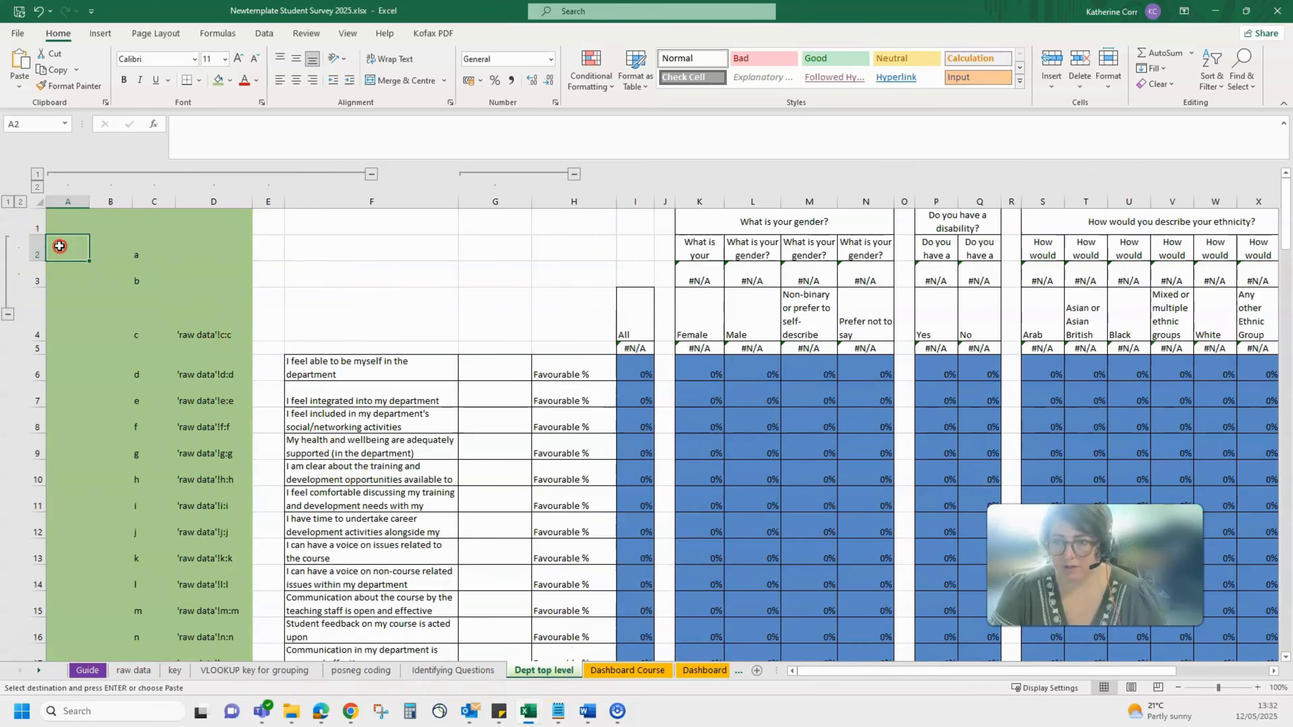
{"action": "right_click", "coordinate": [60, 247]}
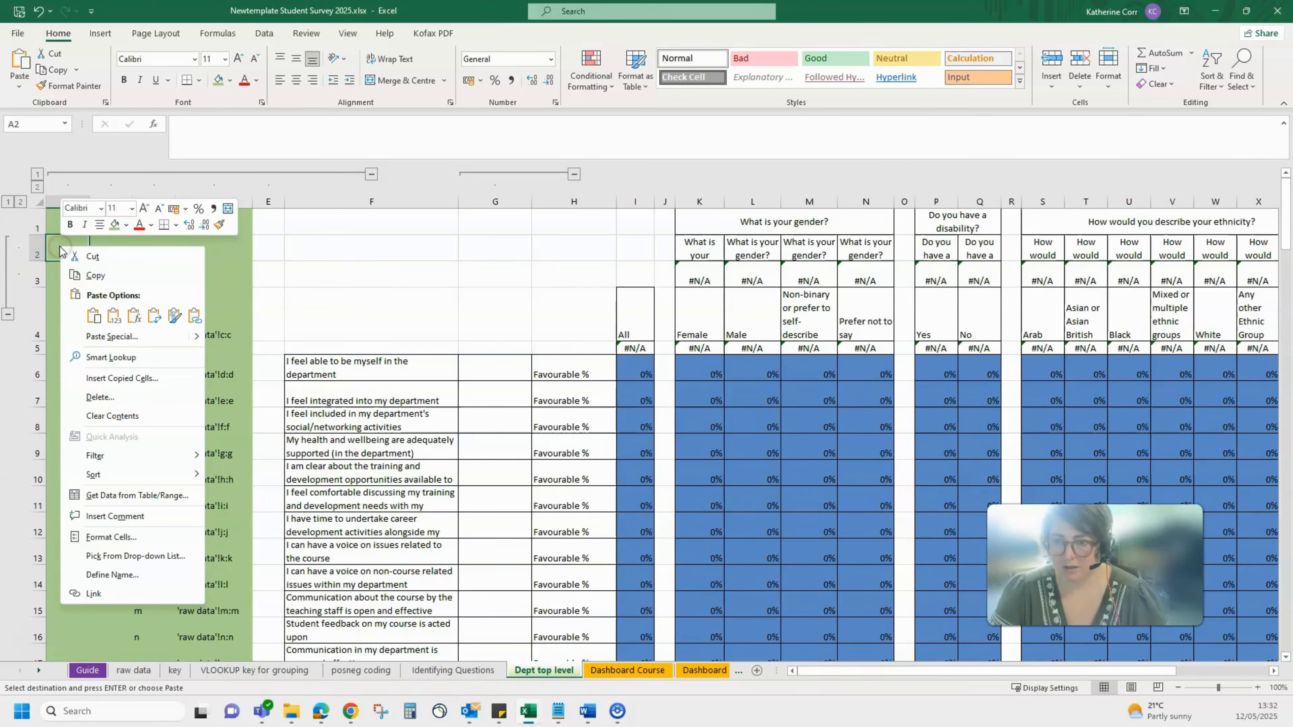
{"action": "left_click", "coordinate": [99, 336]}
{"action": "left_click_drag", "start_coordinate": [98, 225], "coordinate": [461, 219]}
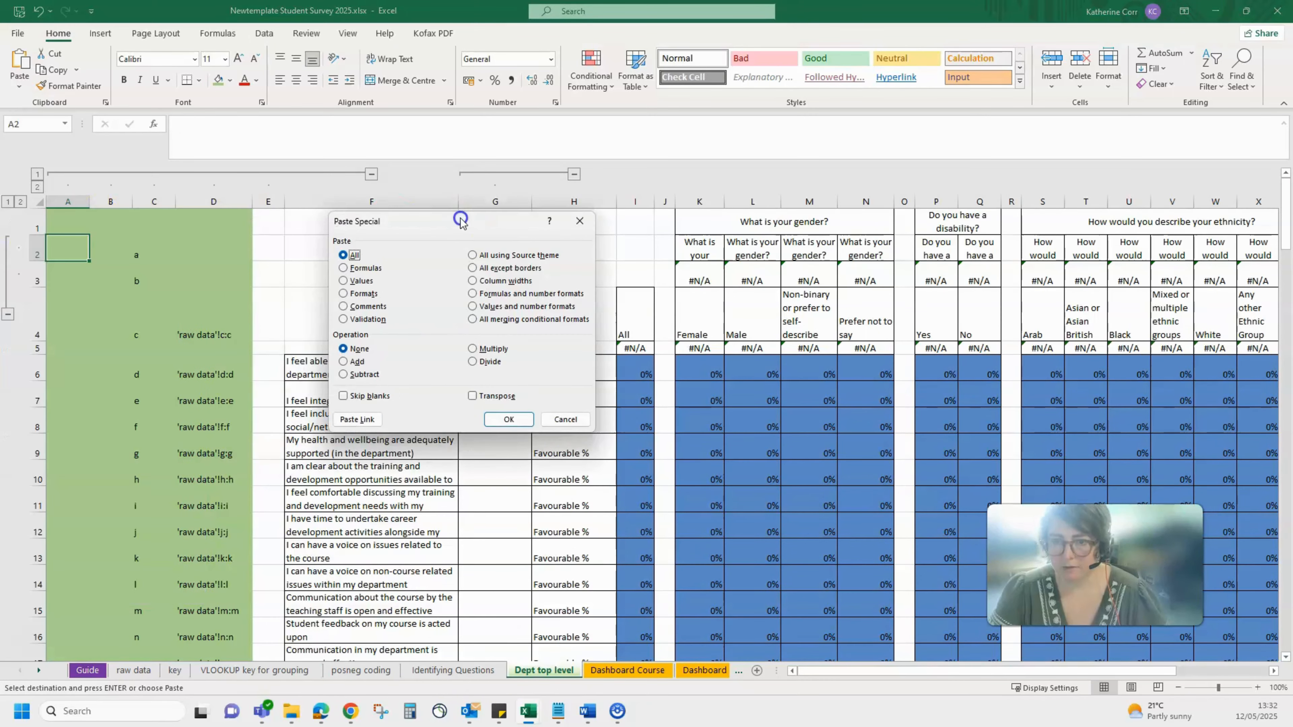
{"action": "left_click", "coordinate": [473, 396]}
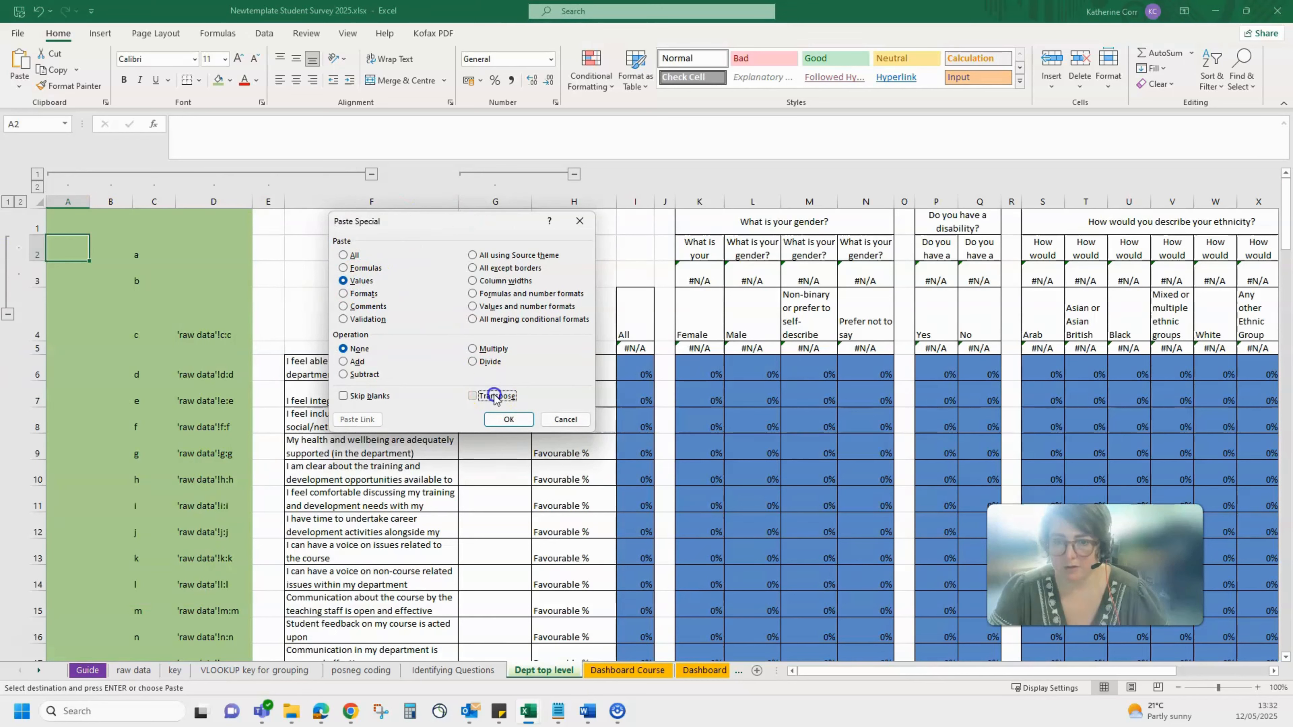
{"action": "left_click", "coordinate": [504, 419]}
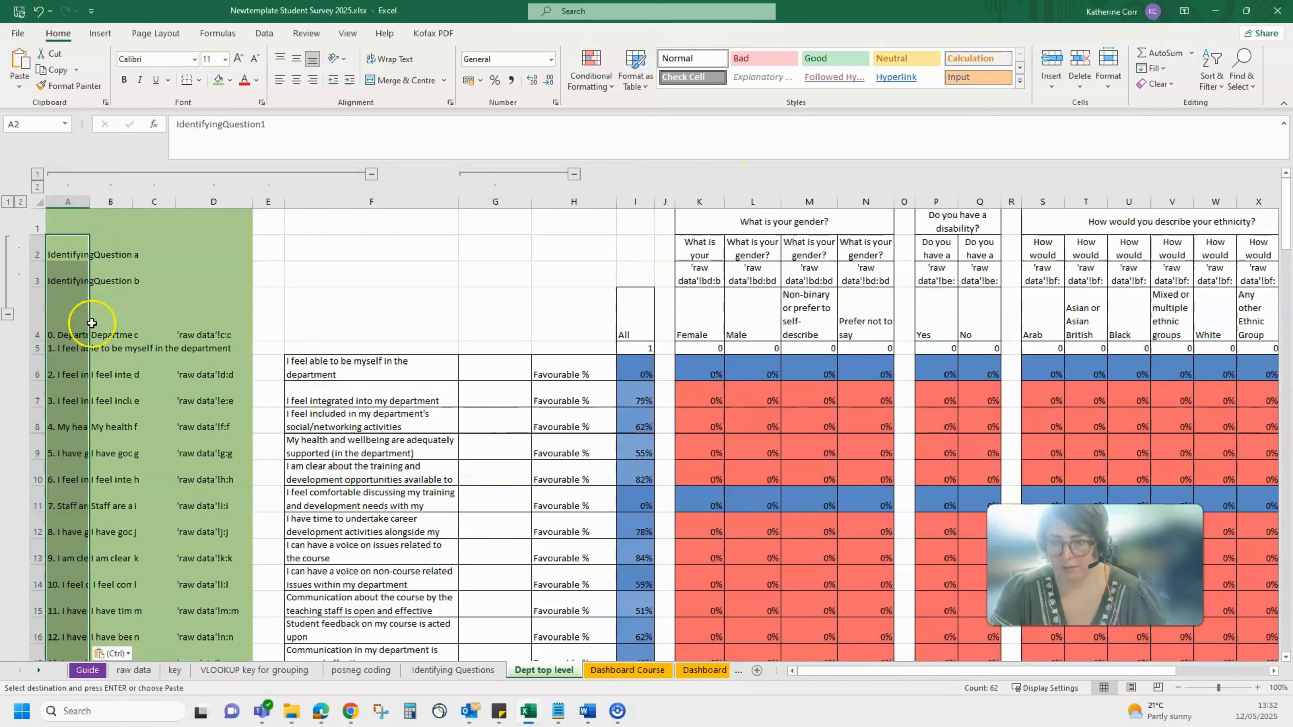
Step: Compare the pasted headers in column A with the REPLACE formulas in column B, the column letters and the survey statements in column F
{"action": "left_click", "coordinate": [60, 278]}
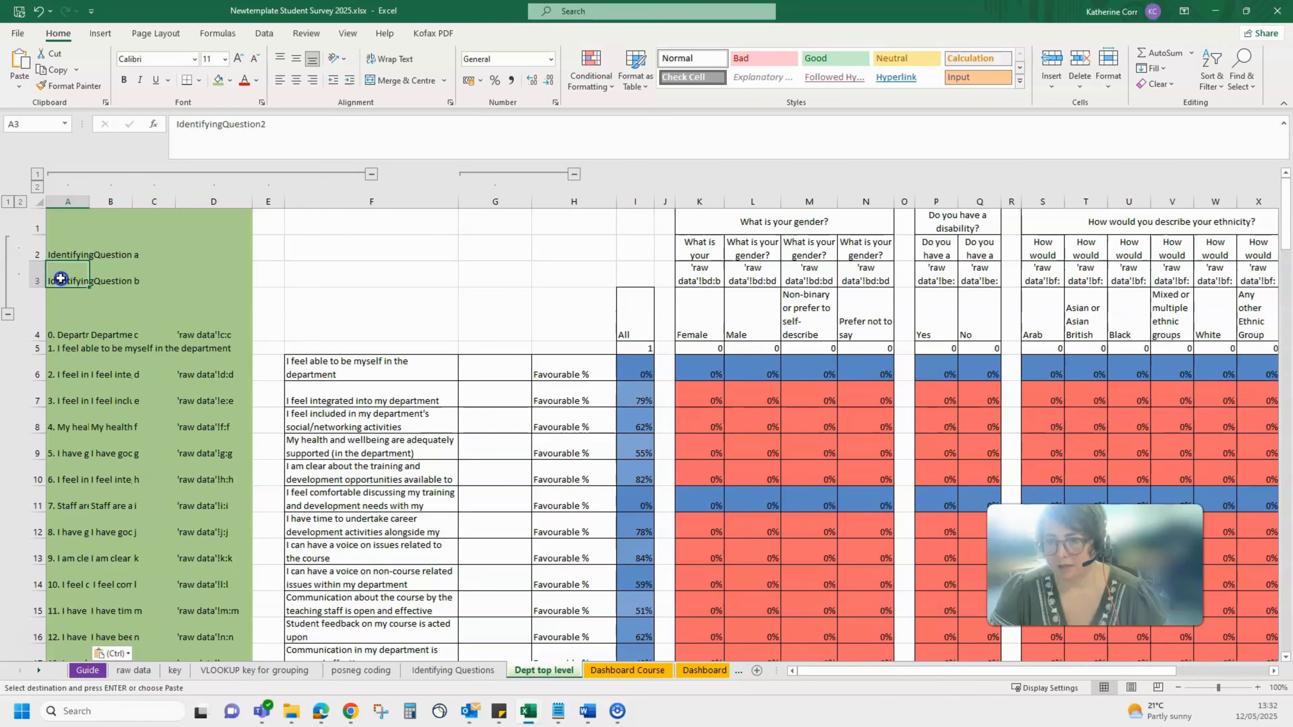
{"action": "left_click", "coordinate": [56, 249]}
{"action": "left_click", "coordinate": [151, 250]}
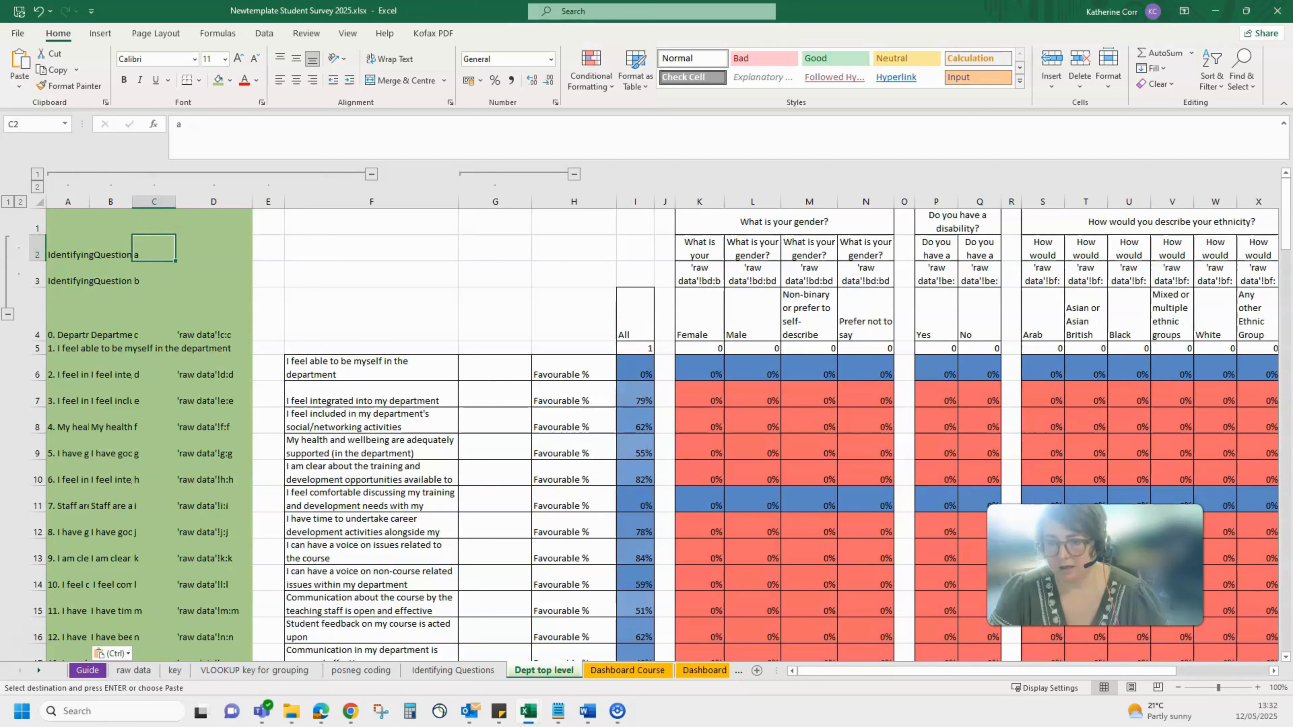
{"action": "left_click", "coordinate": [320, 371]}
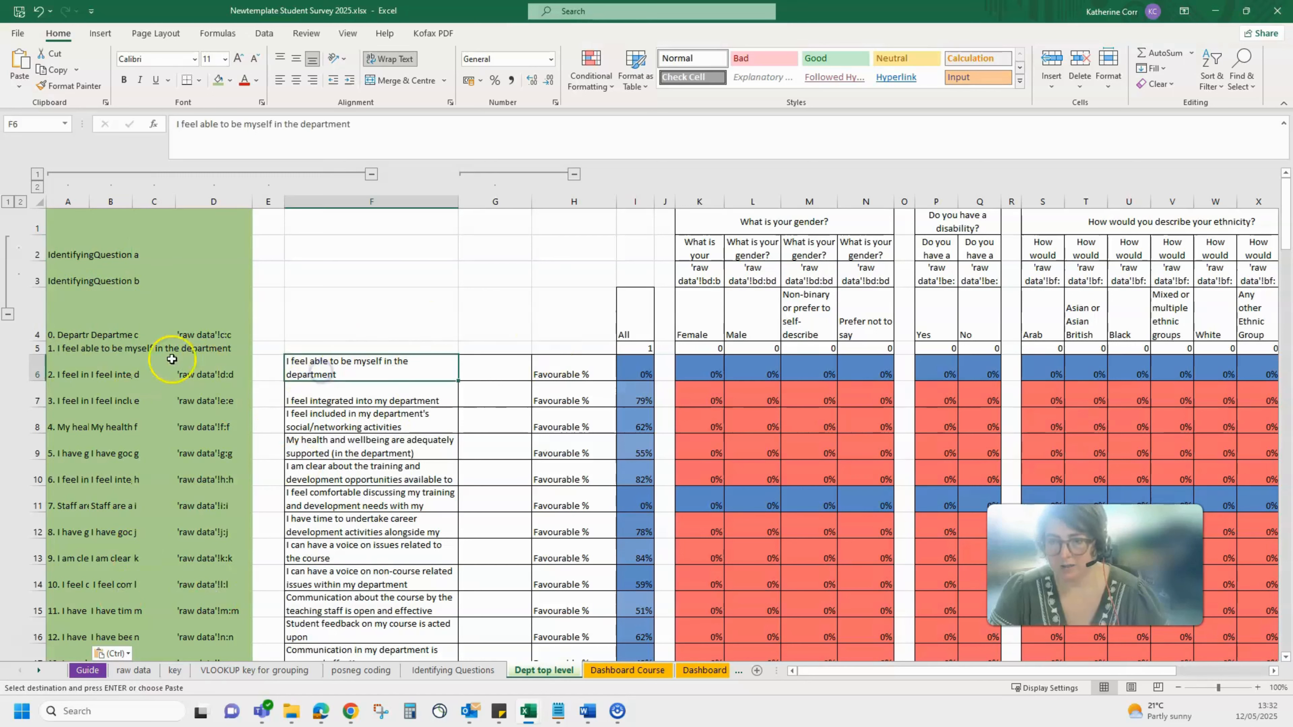
{"action": "left_click", "coordinate": [72, 350]}
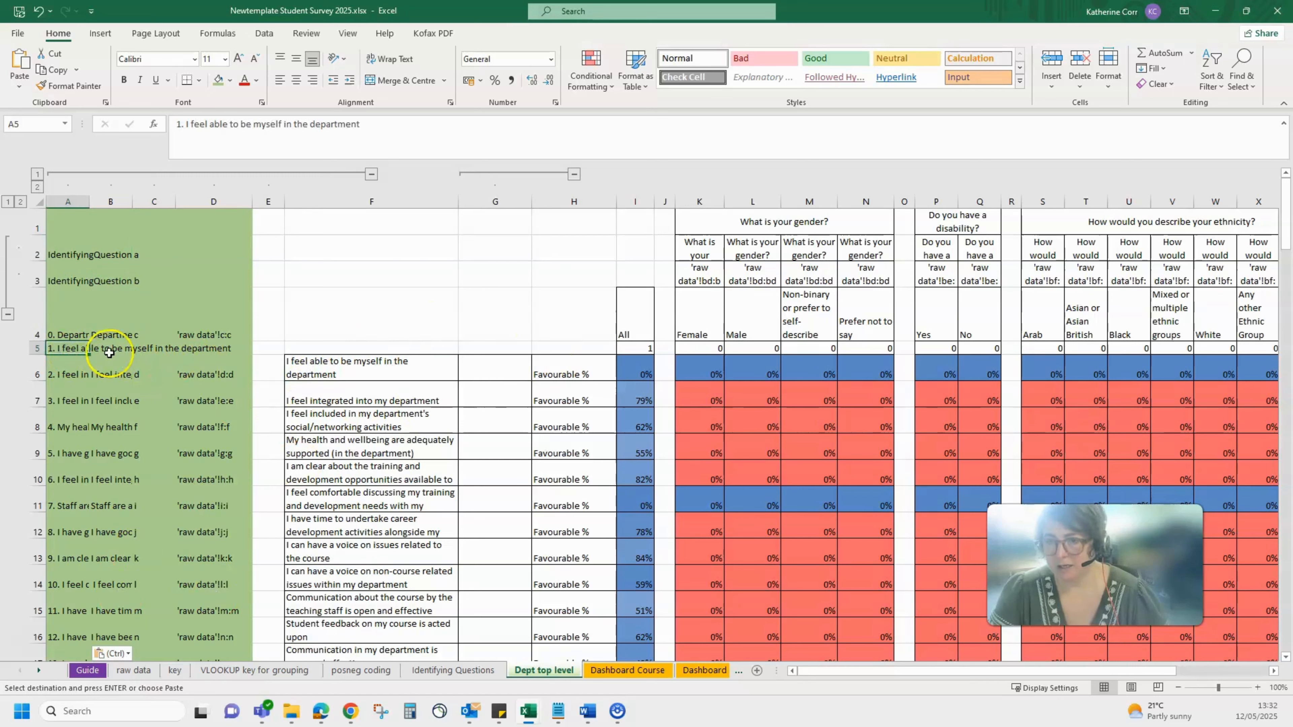
{"action": "left_click", "coordinate": [114, 353]}
{"action": "left_click", "coordinate": [68, 352]}
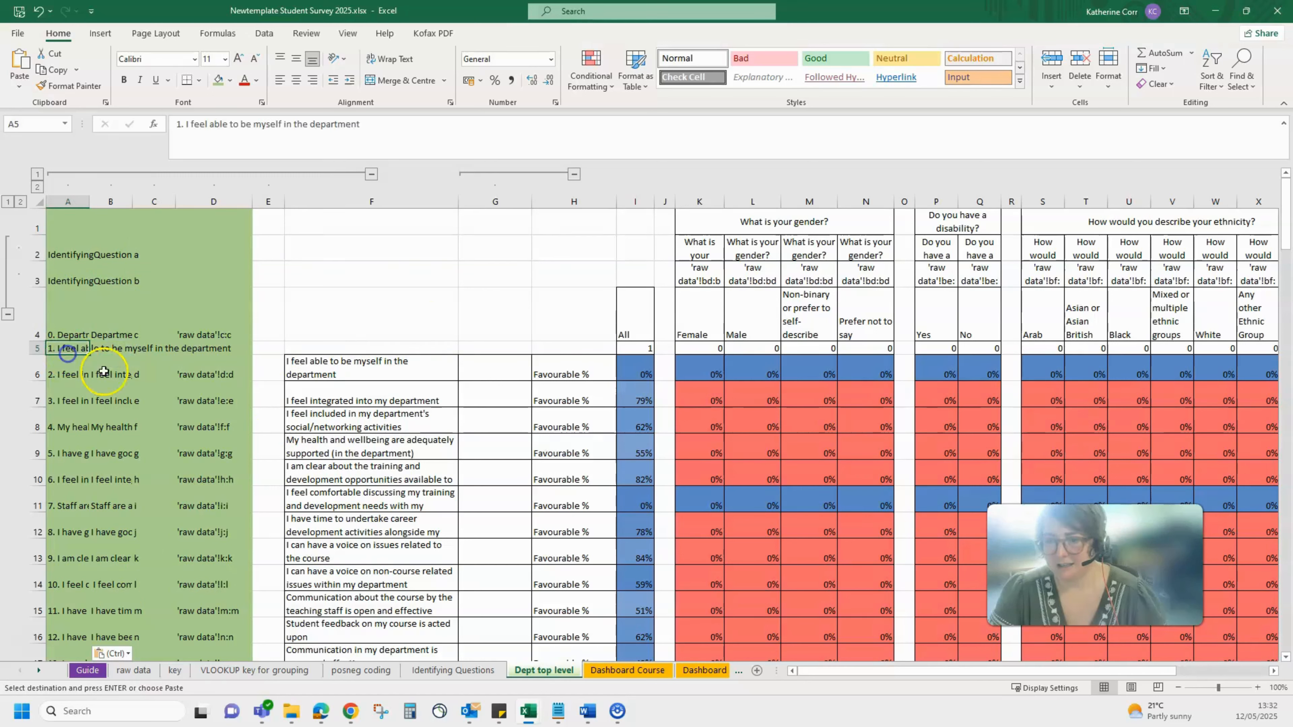
{"action": "left_click", "coordinate": [111, 426]}
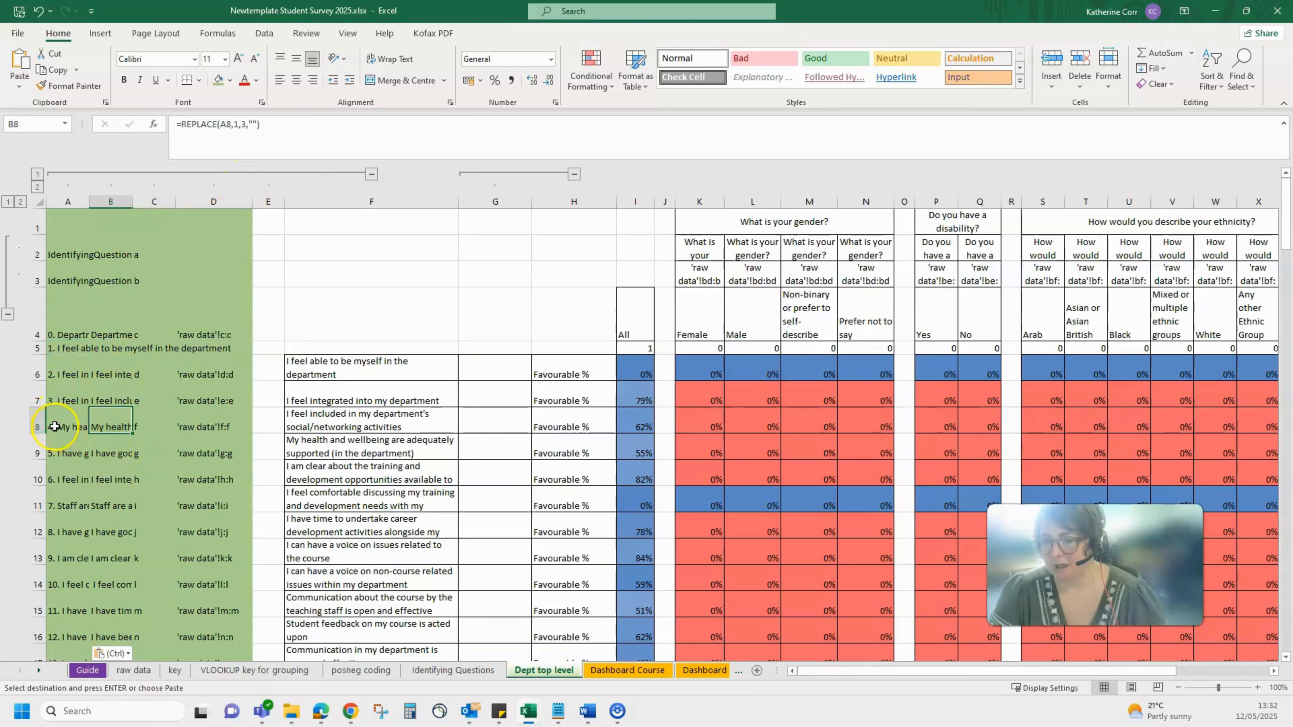
{"action": "left_click", "coordinate": [359, 424]}
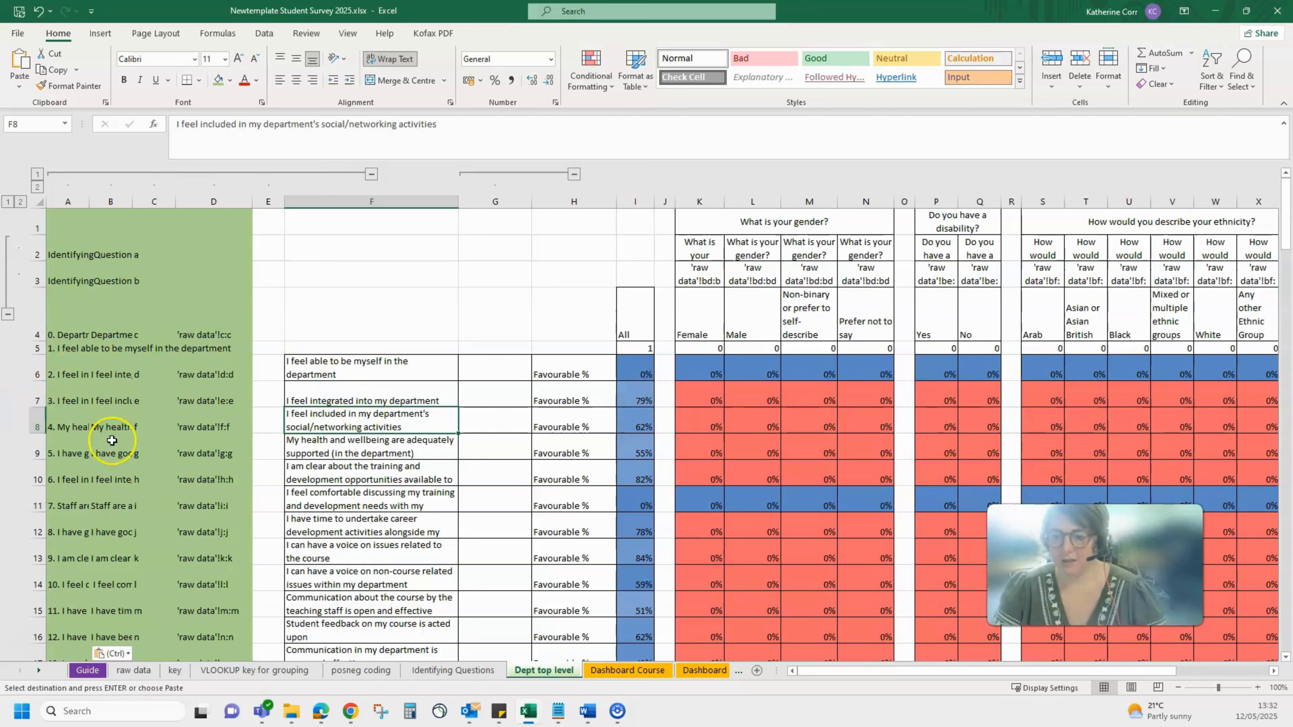
Step: Copy the REPLACE formula from cell B6 into B5 and B4
{"action": "left_click", "coordinate": [122, 379]}
{"action": "key", "text": "ctrl+c"}
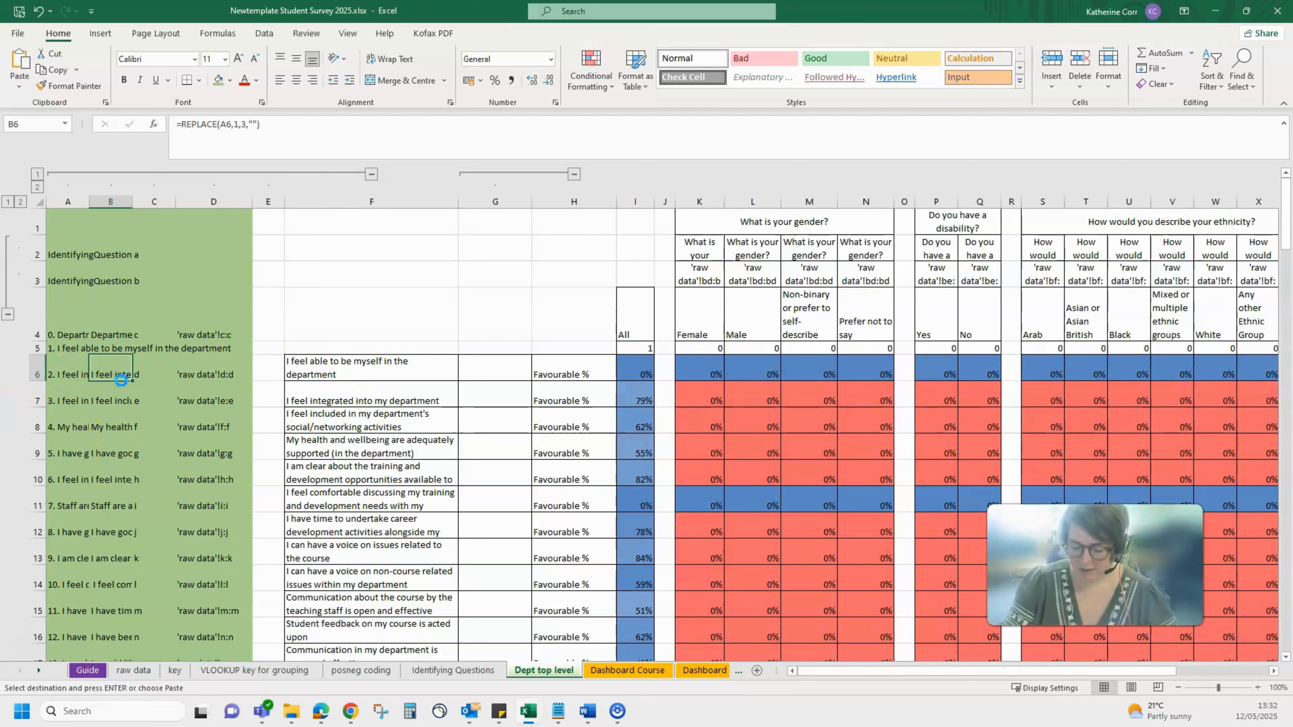
{"action": "key", "text": "Up"}
{"action": "key", "text": "ctrl+v"}
{"action": "key", "text": "Up"}
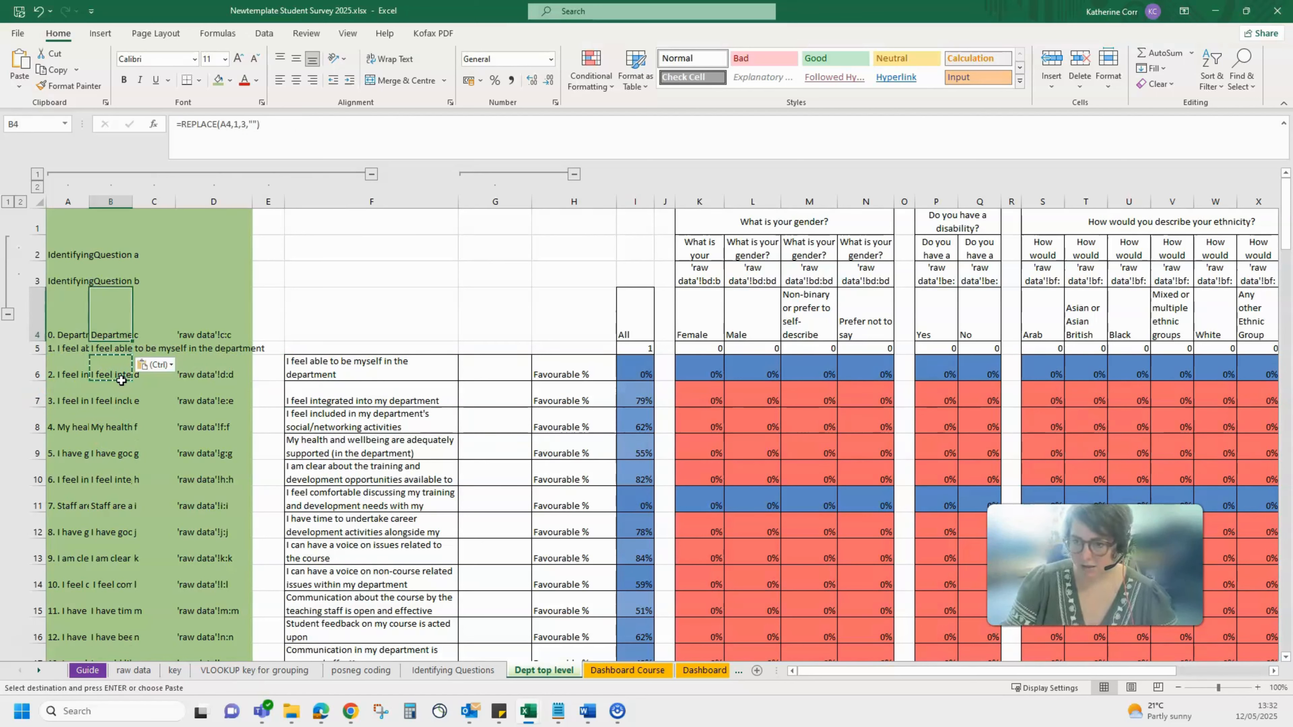
{"action": "key", "text": "ctrl+v"}
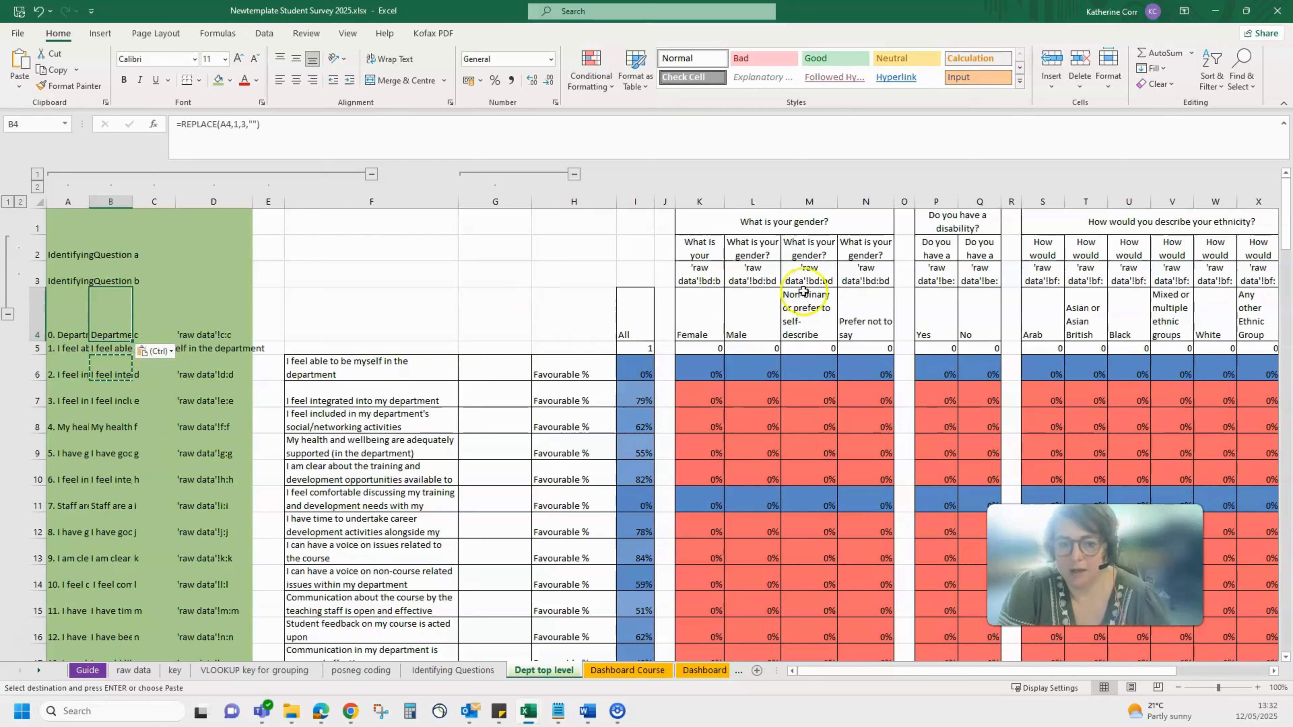
Step: Examine the VLOOKUP references above the gender columns, the gender category headings and the raw data reference formula in D6
{"action": "left_click", "coordinate": [707, 273]}
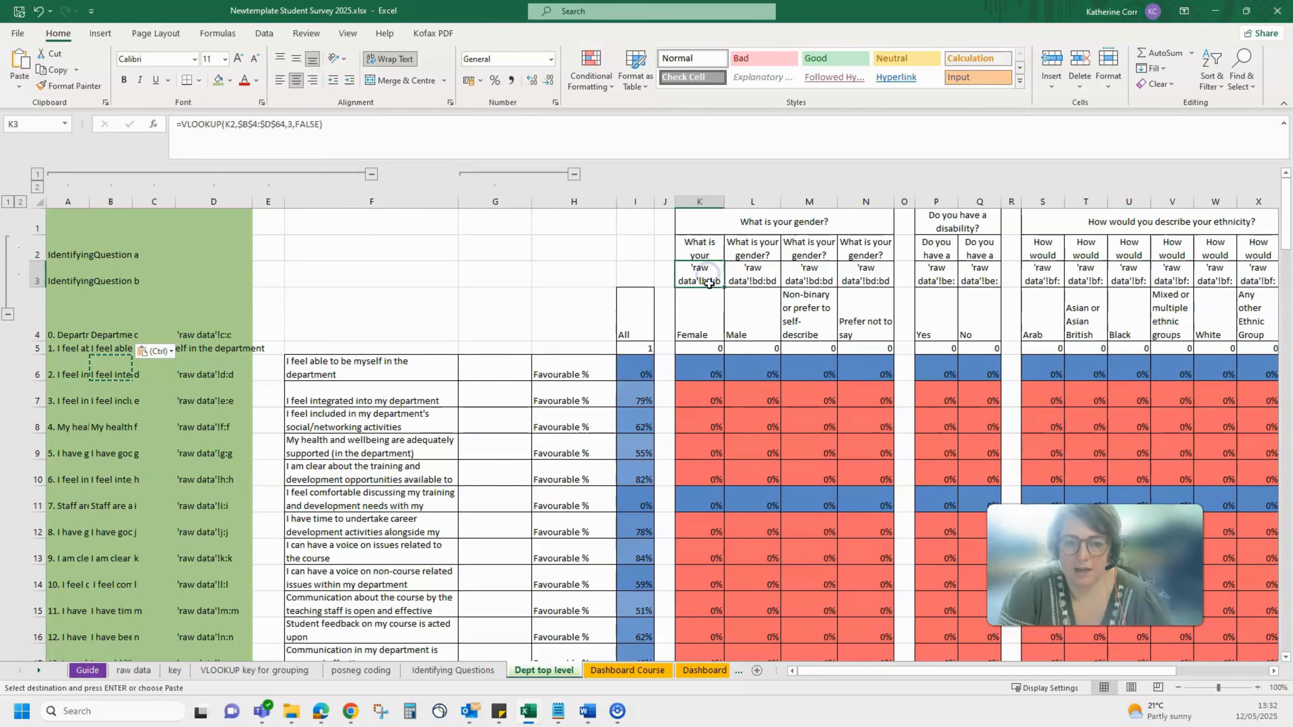
{"action": "left_click", "coordinate": [208, 374]}
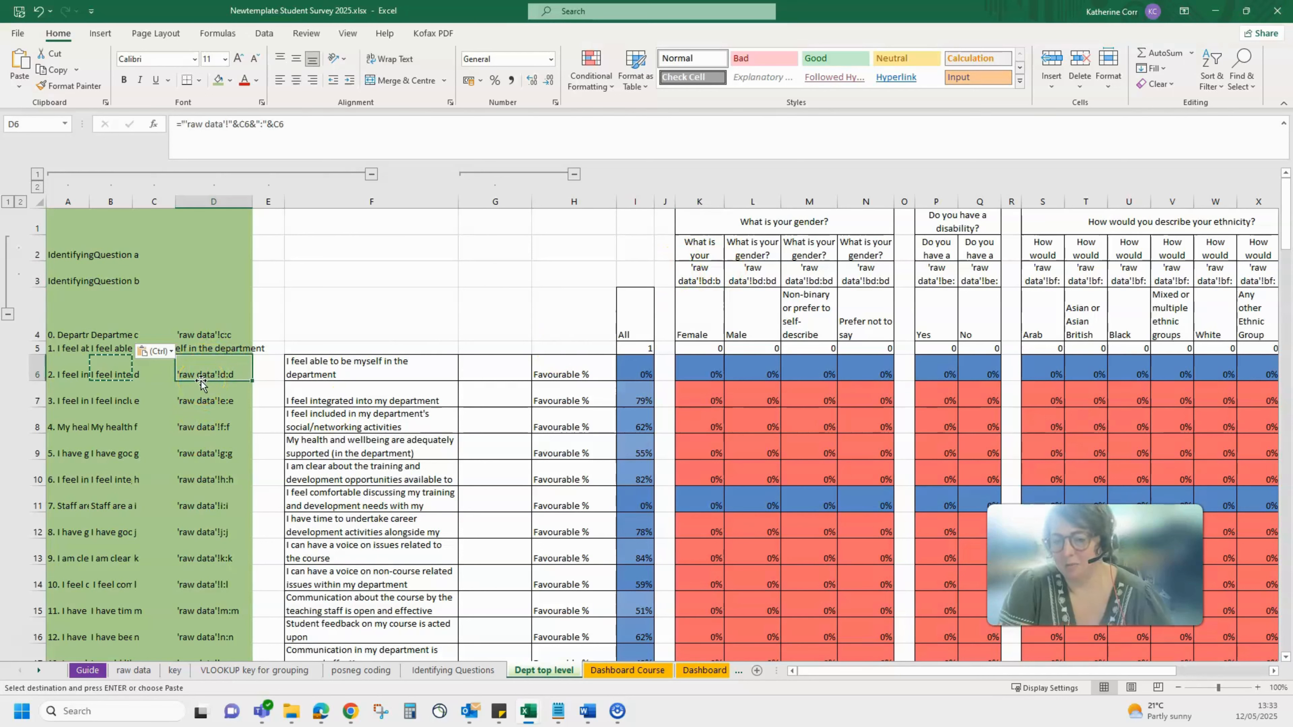
{"action": "left_click", "coordinate": [202, 368]}
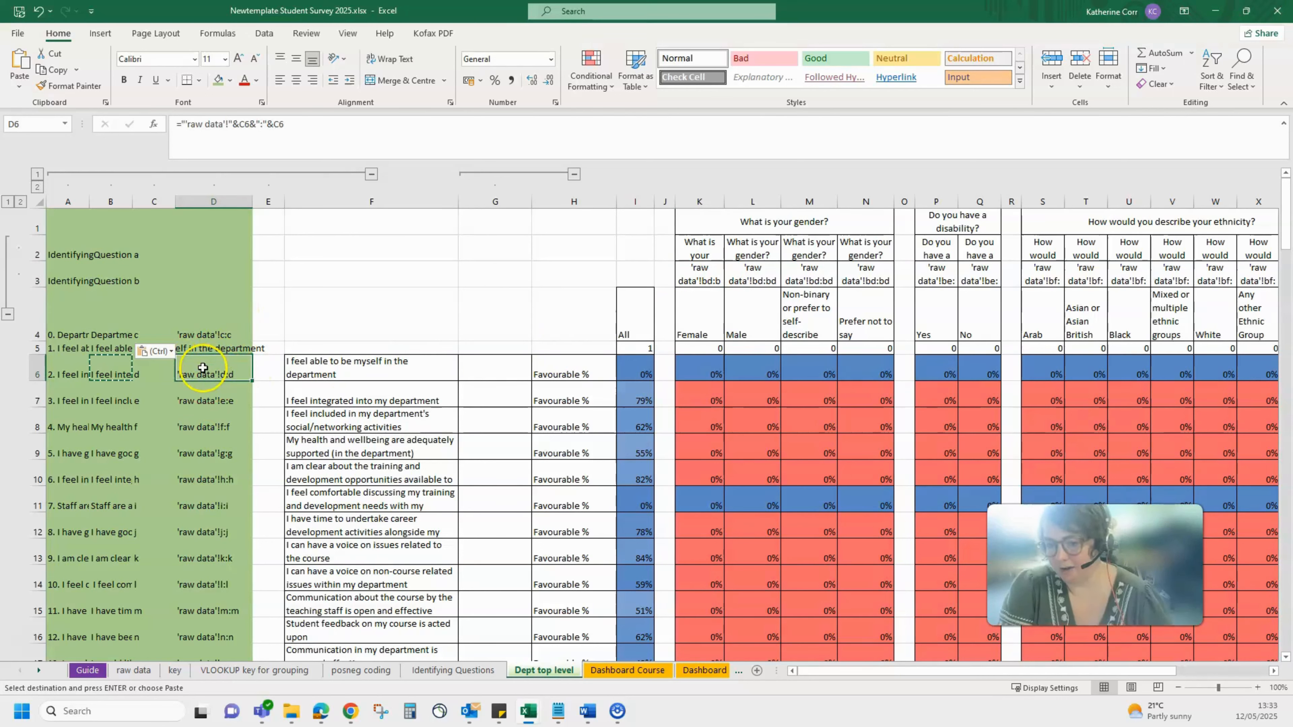
{"action": "left_click", "coordinate": [705, 325]}
{"action": "left_click", "coordinate": [739, 315]}
{"action": "left_click", "coordinate": [815, 312]}
{"action": "left_click", "coordinate": [884, 308]}
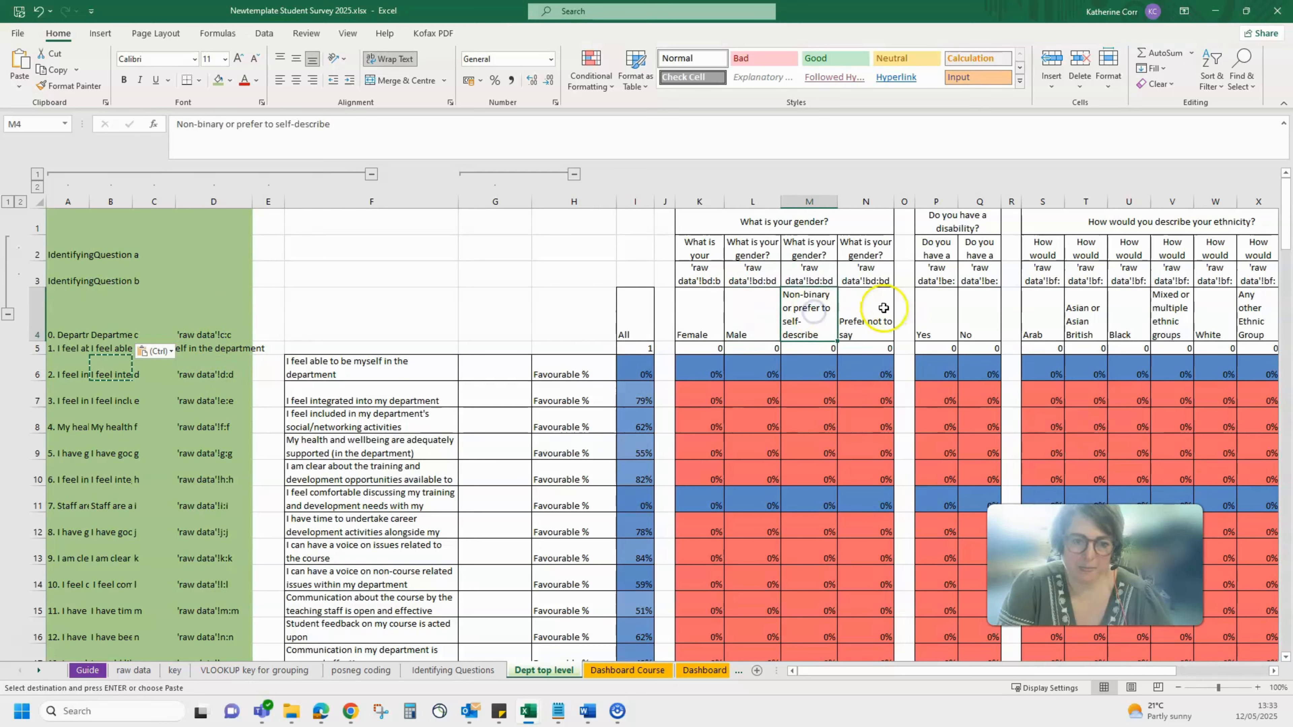
{"action": "left_click", "coordinate": [797, 275]}
{"action": "left_click", "coordinate": [694, 277]}
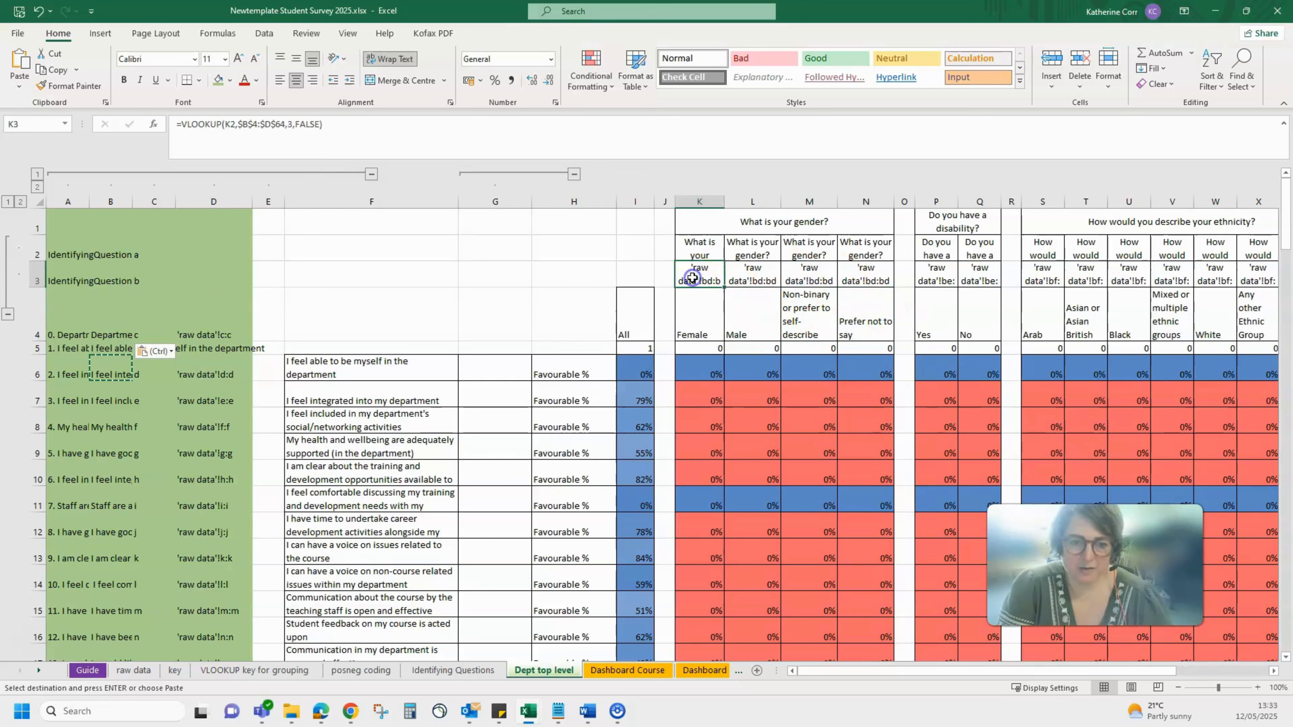
Step: Check on the raw data sheet which columns hold questions 39 and 40, and return to the Dept top level sheet
{"action": "left_click", "coordinate": [129, 670]}
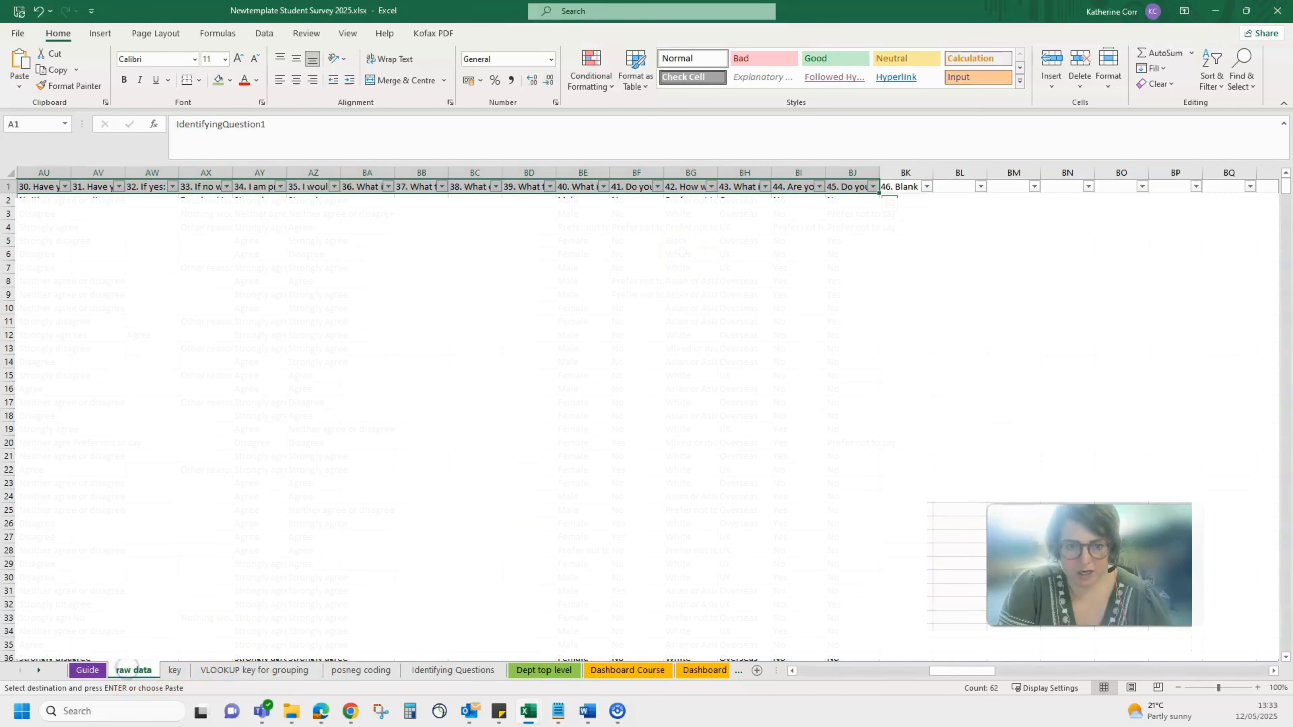
{"action": "left_click", "coordinate": [532, 186]}
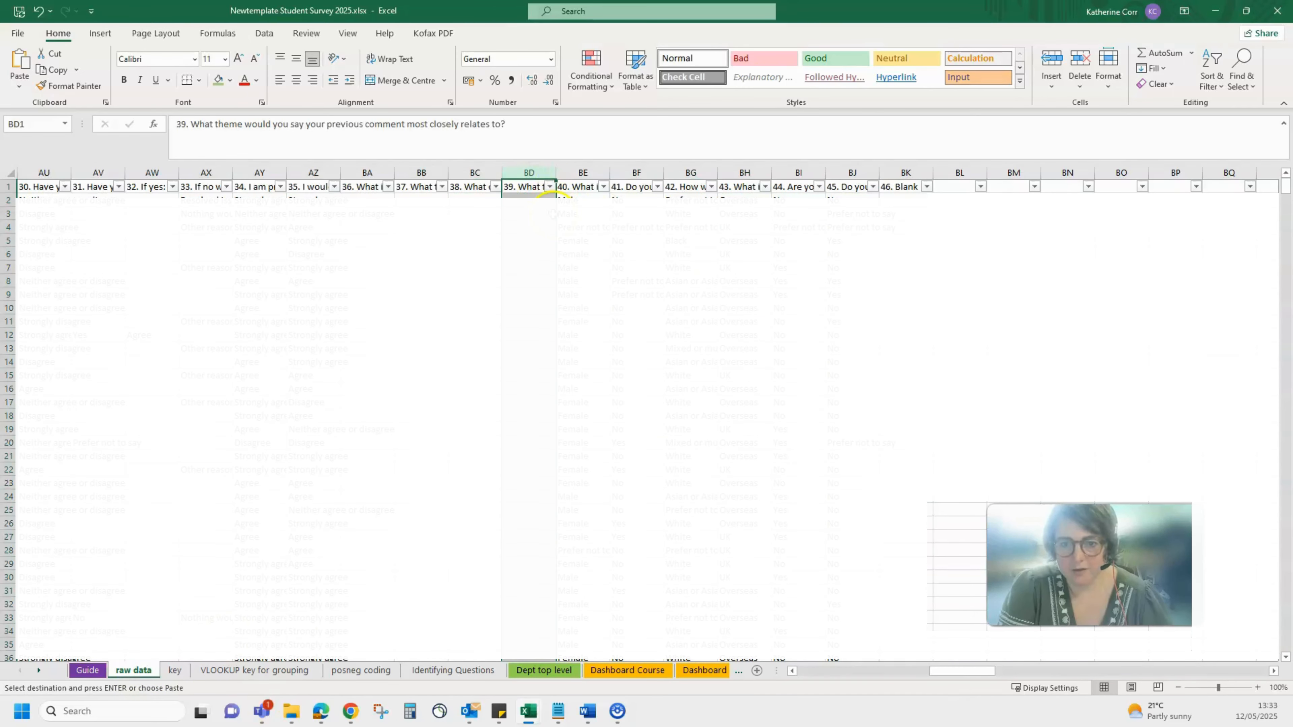
{"action": "left_click", "coordinate": [588, 187]}
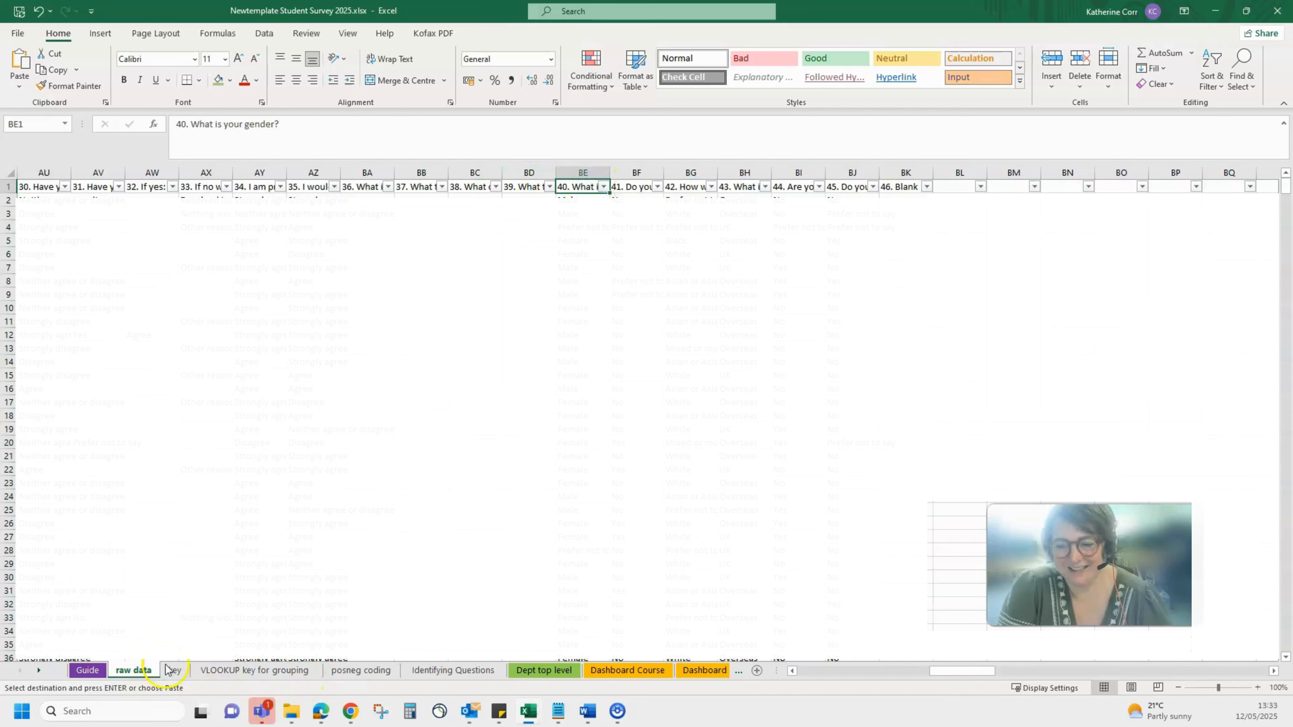
{"action": "left_click", "coordinate": [525, 669]}
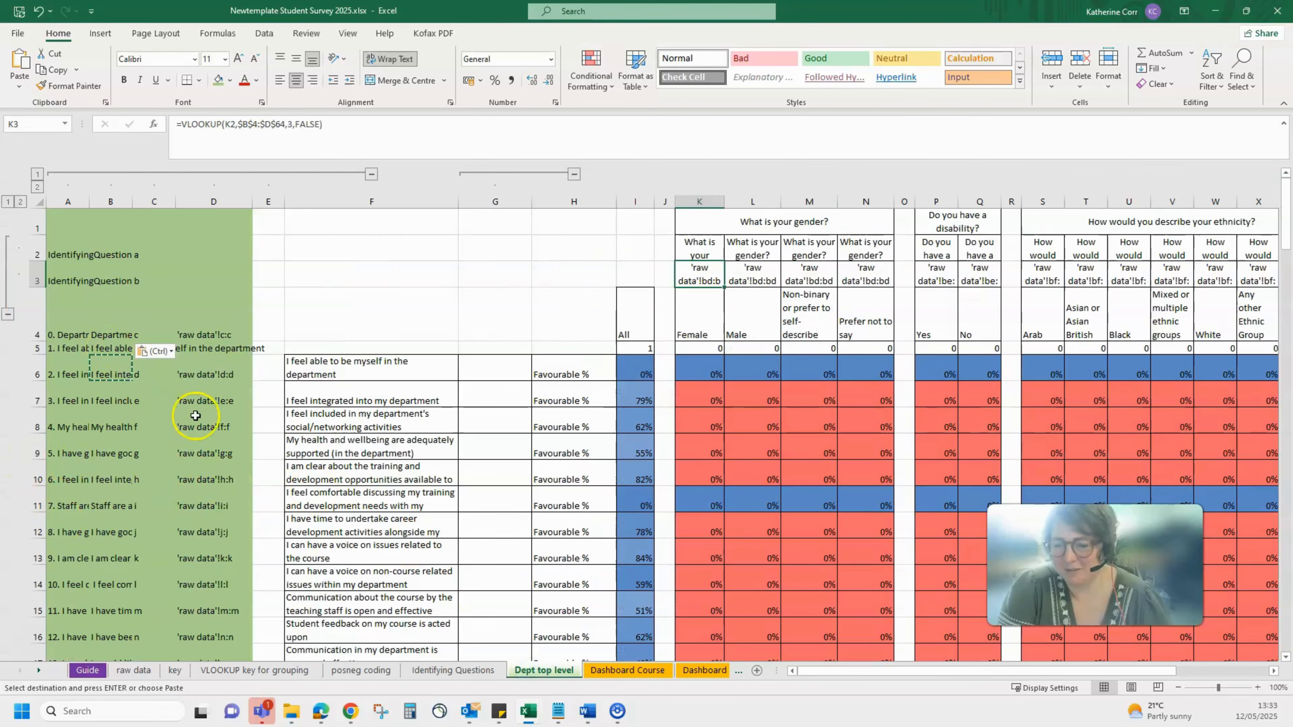
Step: Check the column letters in column C against the question list from row 2 down to row 64
{"action": "left_click", "coordinate": [146, 251]}
{"action": "scroll", "coordinate": [147, 432], "scroll_direction": "down", "scroll_amount": 2}
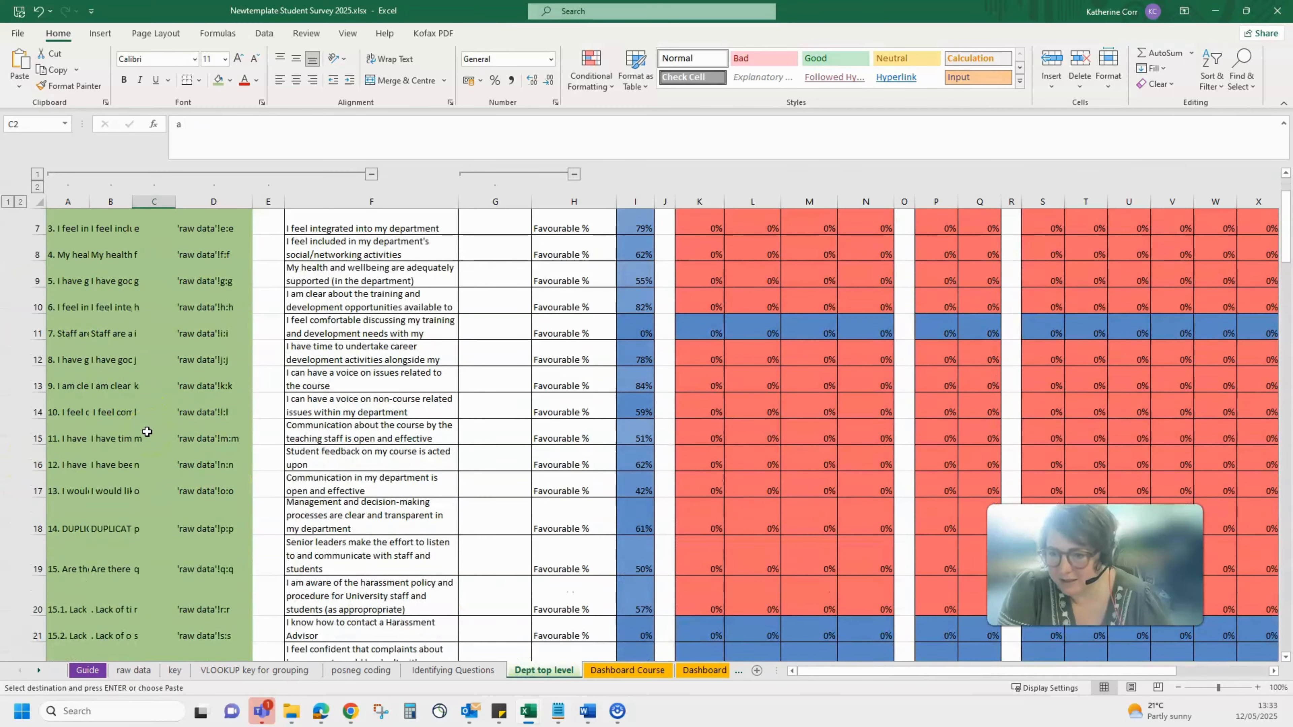
{"action": "scroll", "coordinate": [145, 408], "scroll_direction": "down", "scroll_amount": 2}
{"action": "scroll", "coordinate": [145, 401], "scroll_direction": "down", "scroll_amount": 2}
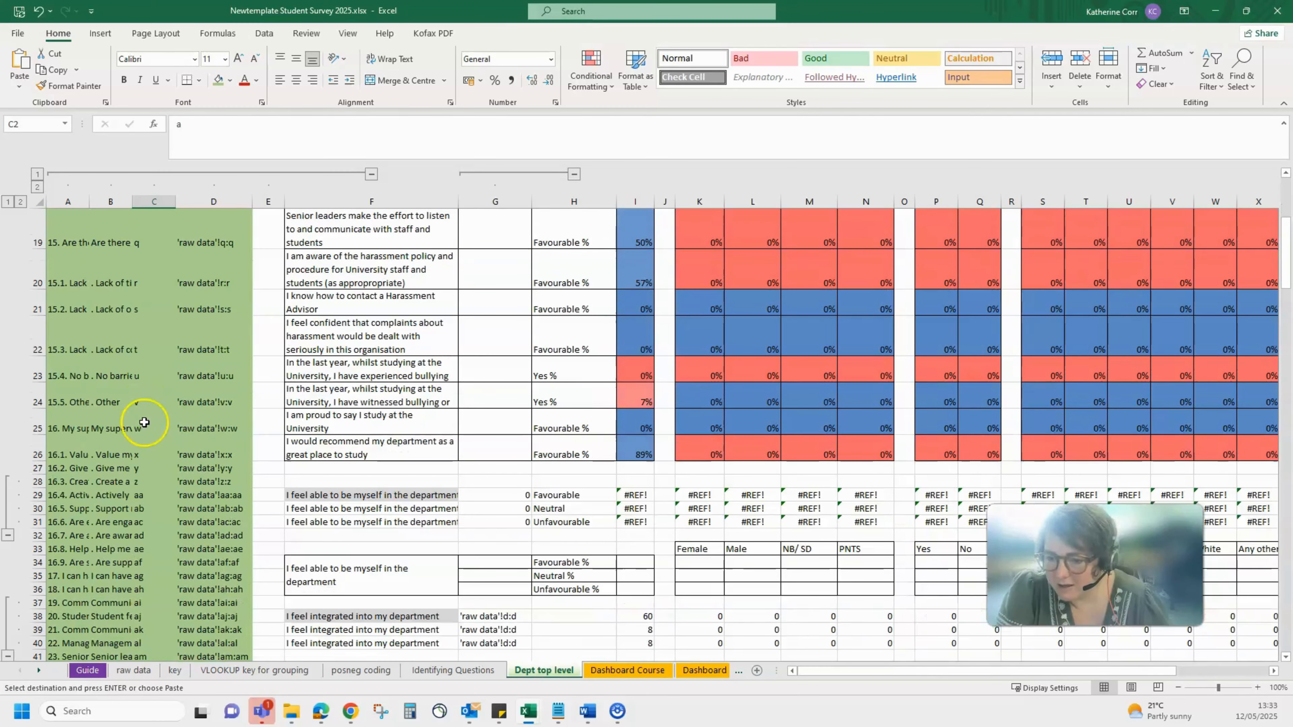
{"action": "left_click", "coordinate": [143, 493]}
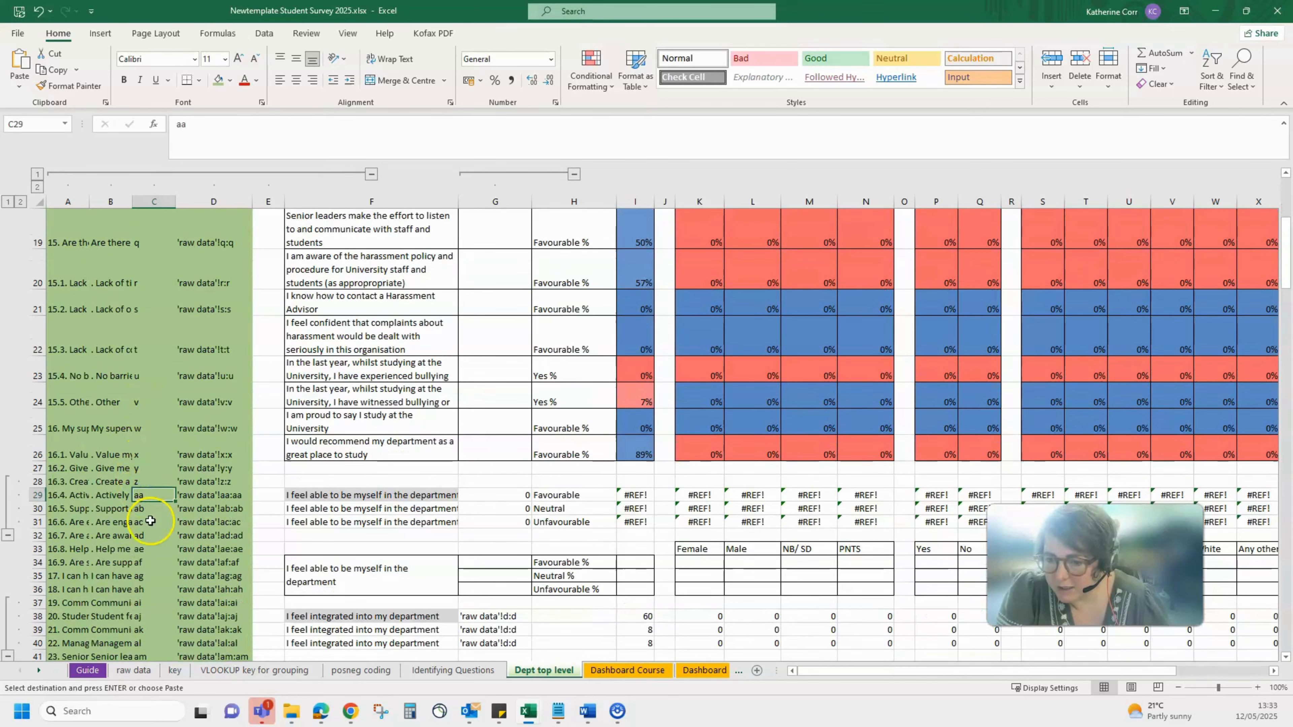
{"action": "scroll", "coordinate": [158, 568], "scroll_direction": "down", "scroll_amount": 6}
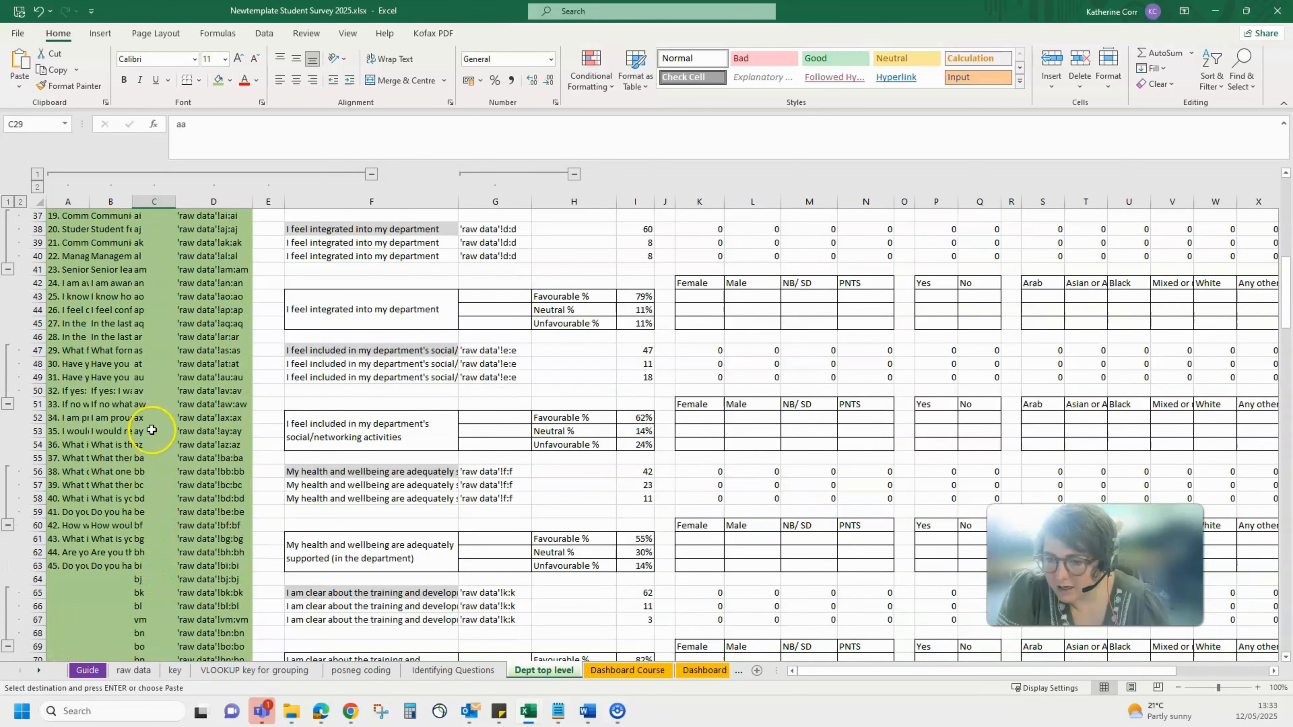
{"action": "left_click", "coordinate": [150, 459]}
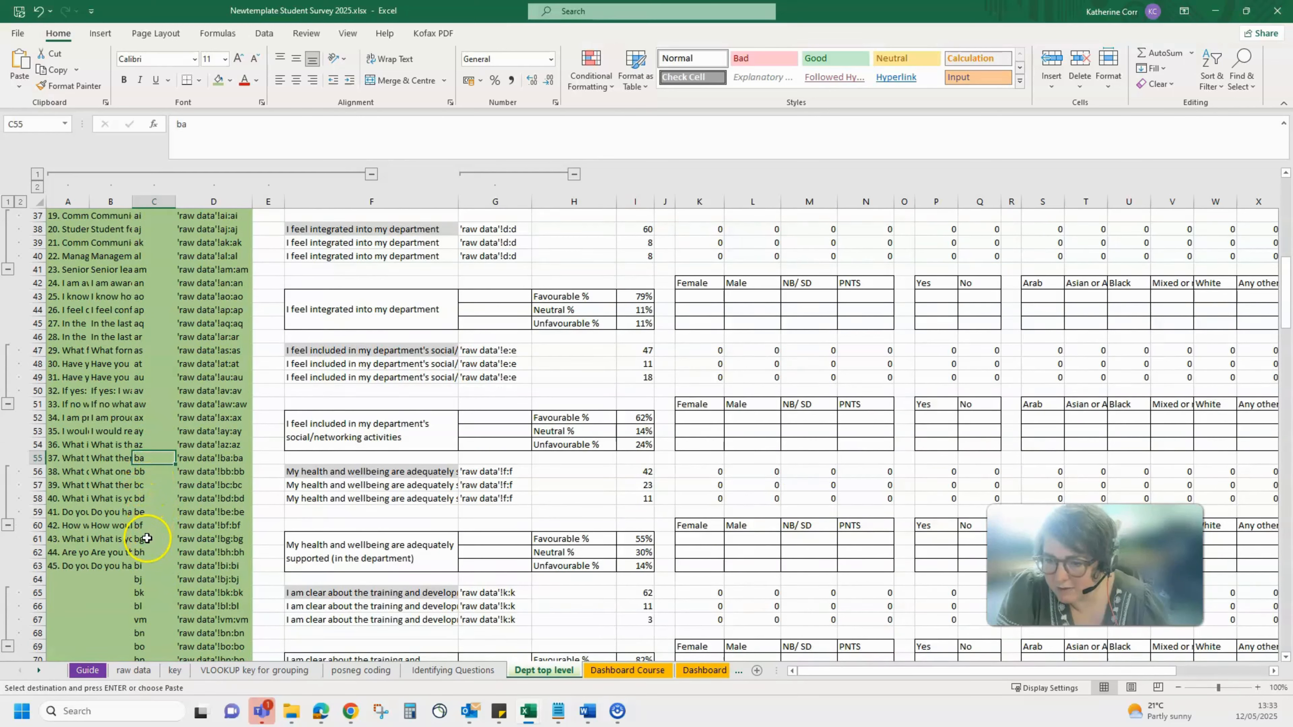
{"action": "left_click", "coordinate": [141, 580]}
{"action": "left_click", "coordinate": [60, 581]}
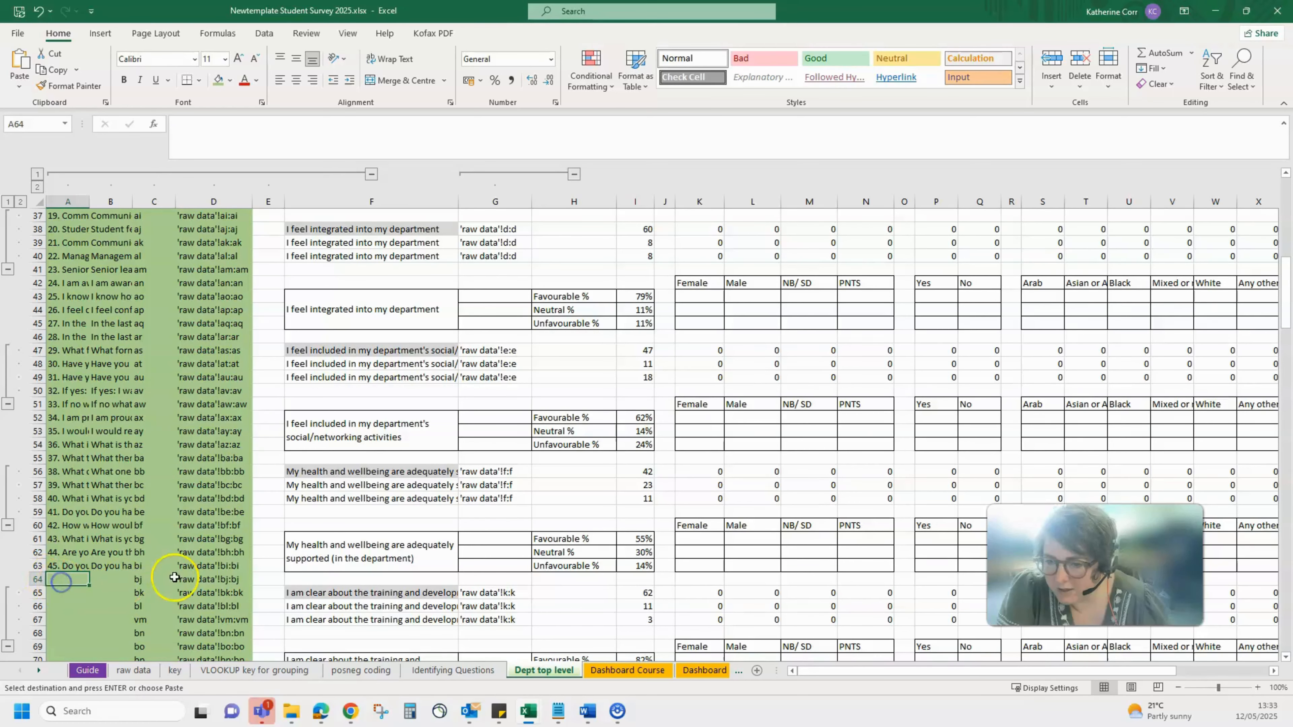
{"action": "scroll", "coordinate": [176, 506], "scroll_direction": "up", "scroll_amount": 5}
{"action": "scroll", "coordinate": [182, 350], "scroll_direction": "up", "scroll_amount": 7}
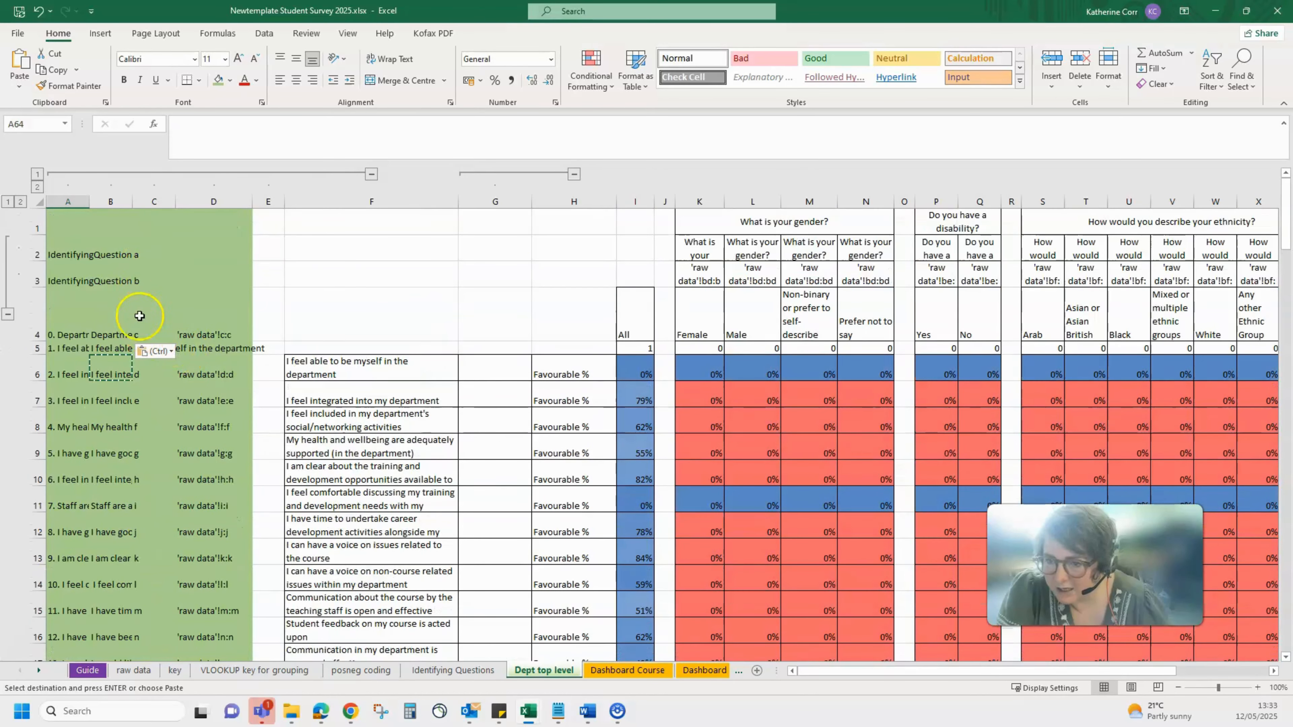
Step: Copy the column letters from C6 downward and paste them starting at C5, shifting the list up one row
{"action": "left_click", "coordinate": [141, 369]}
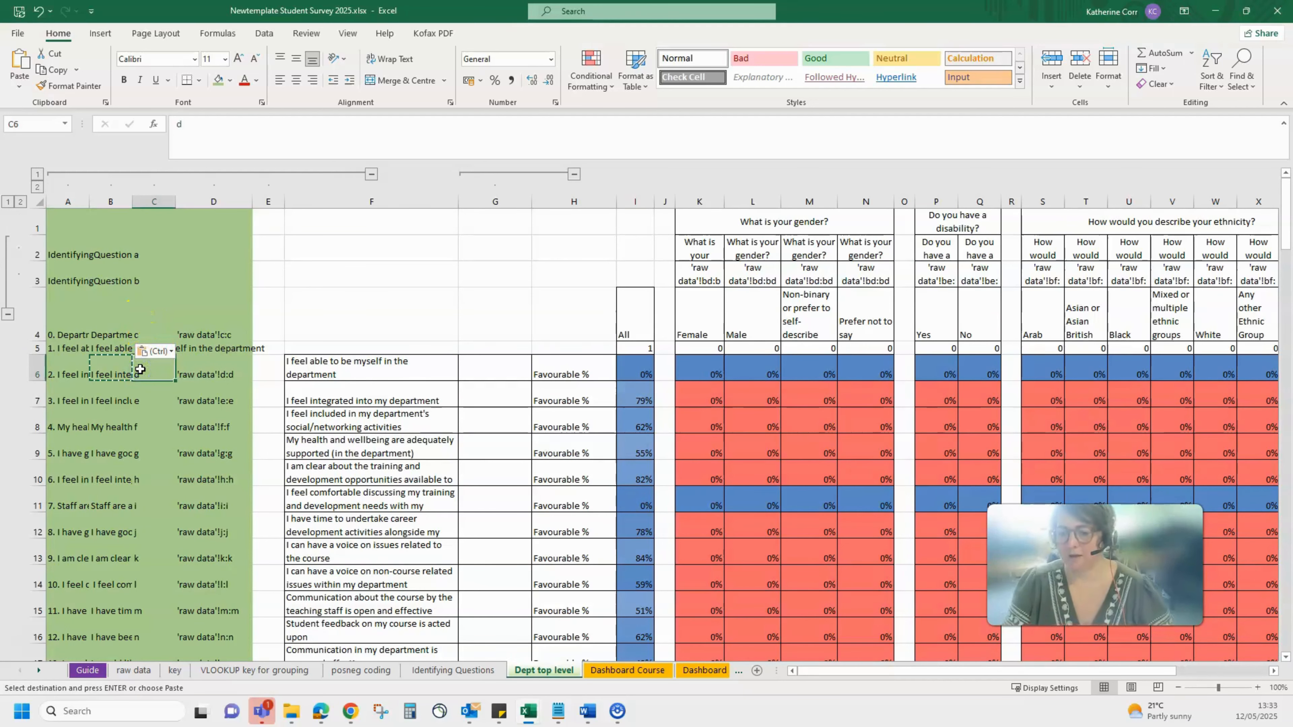
{"action": "left_click", "coordinate": [130, 346]}
{"action": "key", "text": "Up"}
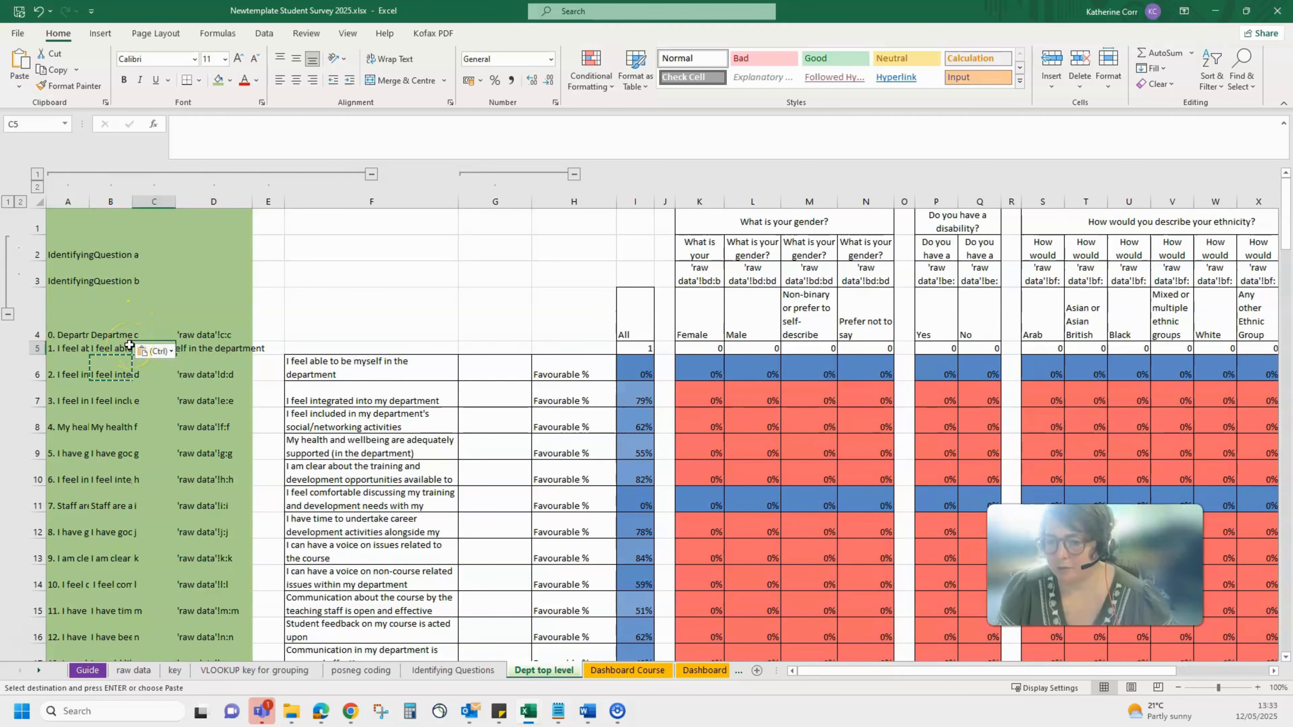
{"action": "key", "text": "ctrl+shift+Down"}
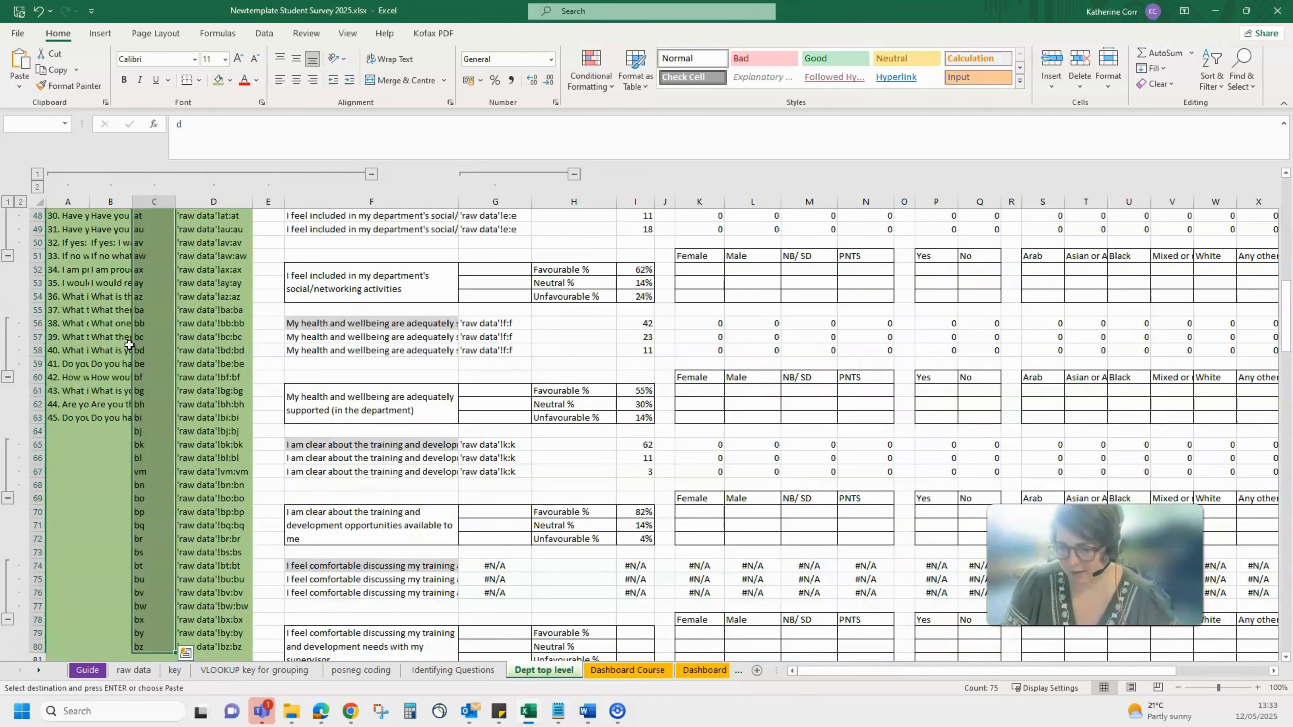
{"action": "key", "text": "ctrl+c"}
{"action": "key", "text": "Up"}
{"action": "key", "text": "ctrl+v"}
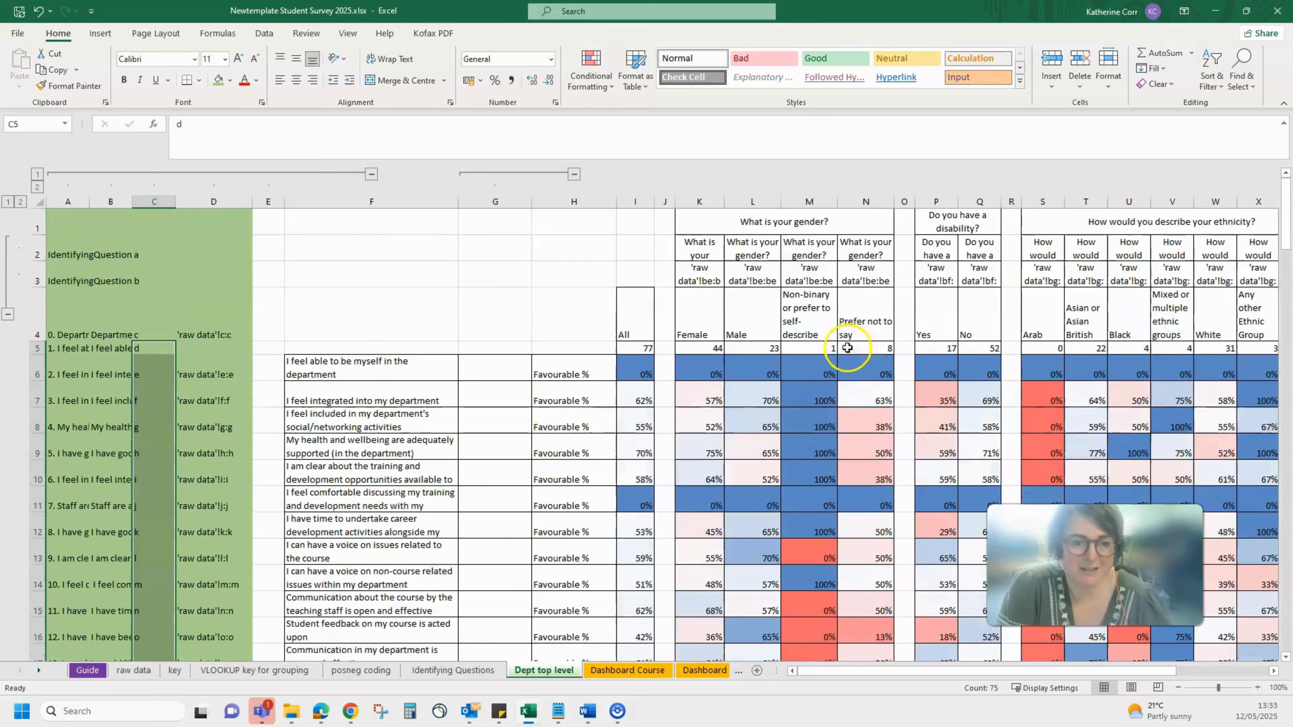
Step: Examine the reference formula in K3 and the question wording in F6 and F11 of the Dept top level summary table
{"action": "scroll", "coordinate": [842, 333], "scroll_direction": "up", "scroll_amount": 2}
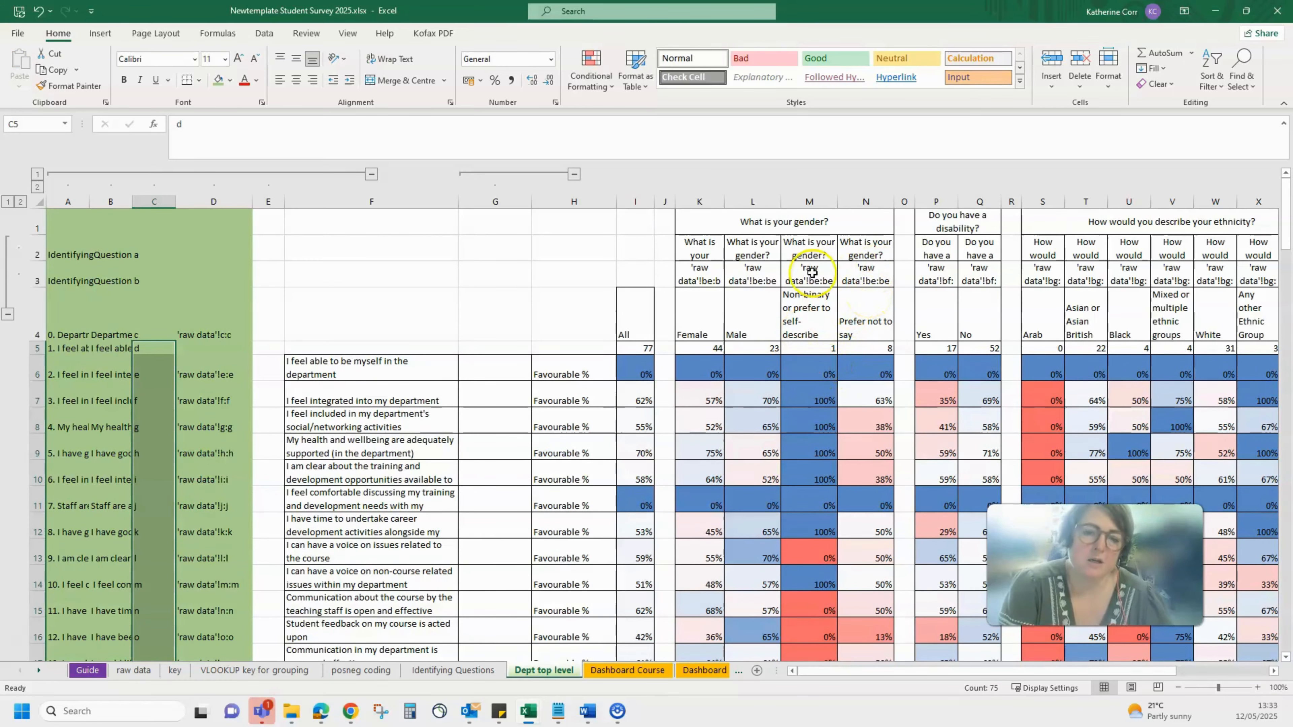
{"action": "left_click", "coordinate": [711, 279]}
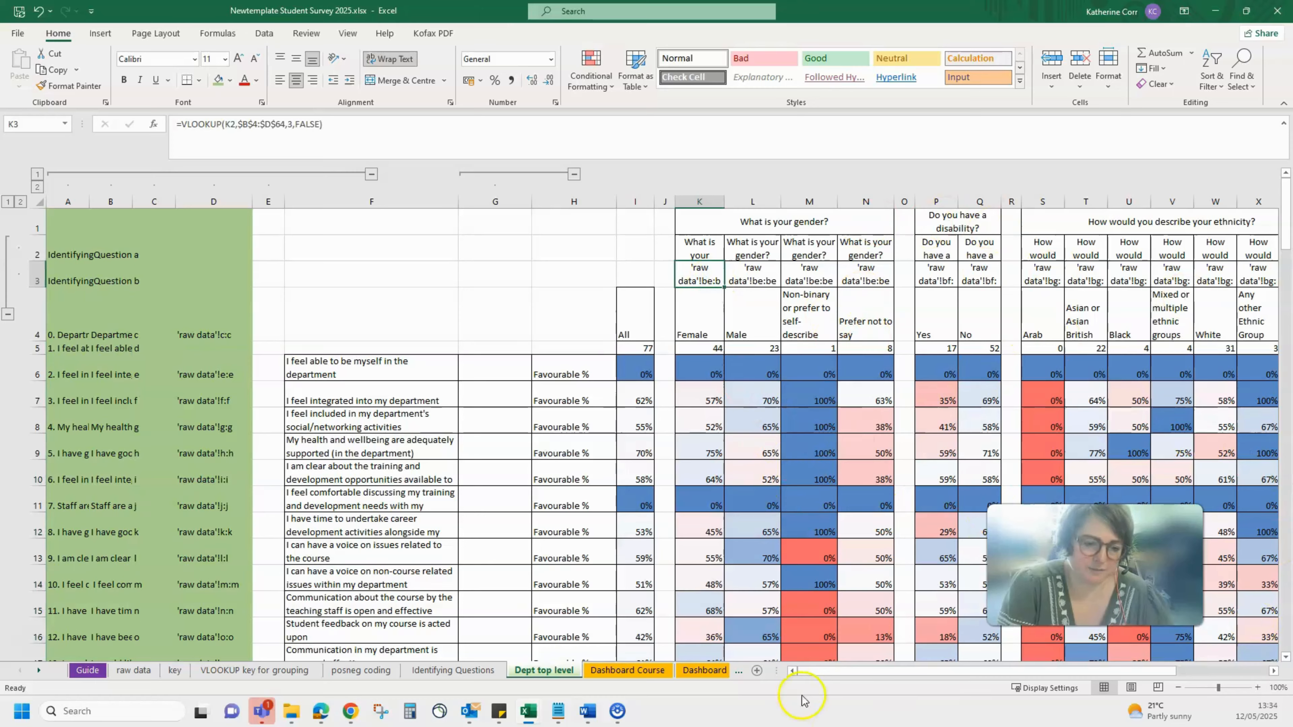
{"action": "mouse_move", "coordinate": [840, 671]}
{"action": "left_mouse_down"}
{"action": "mouse_move", "coordinate": [961, 675]}
{"action": "mouse_move", "coordinate": [838, 690]}
{"action": "left_mouse_up"}
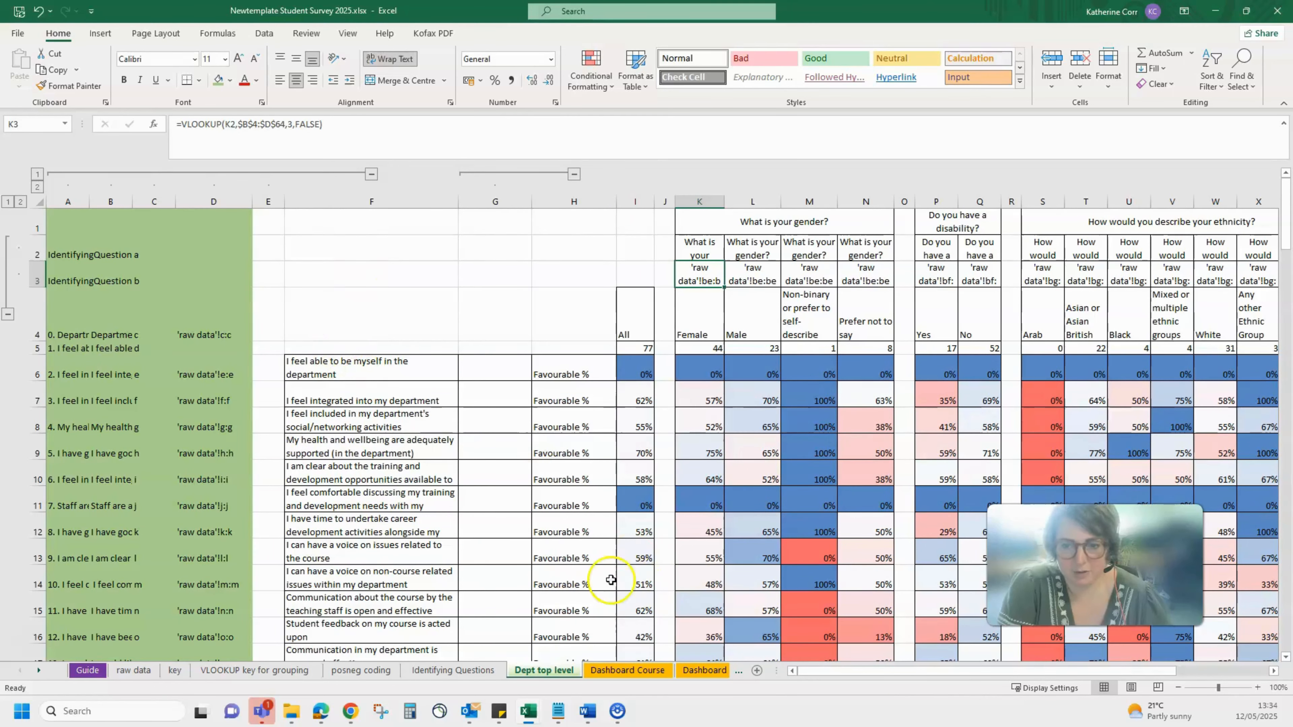
{"action": "left_click", "coordinate": [359, 377]}
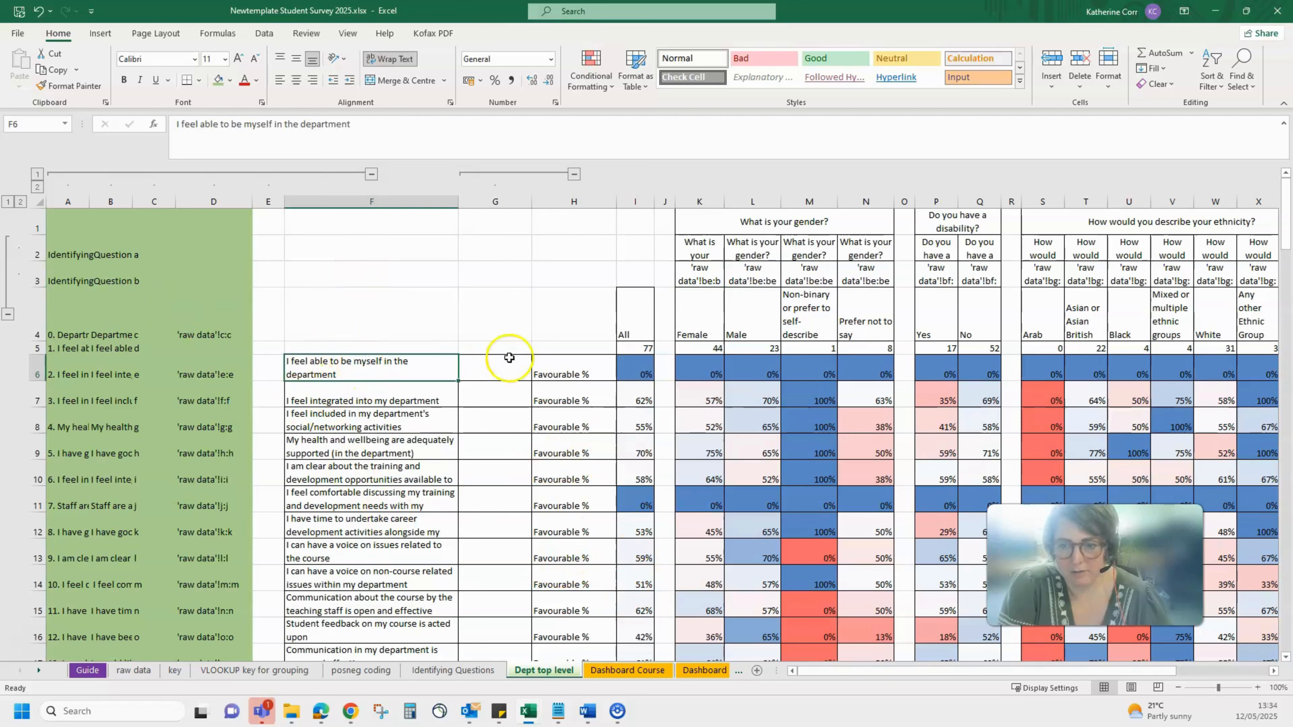
{"action": "left_click", "coordinate": [415, 501]}
{"action": "scroll", "coordinate": [478, 501], "scroll_direction": "down", "scroll_amount": 5}
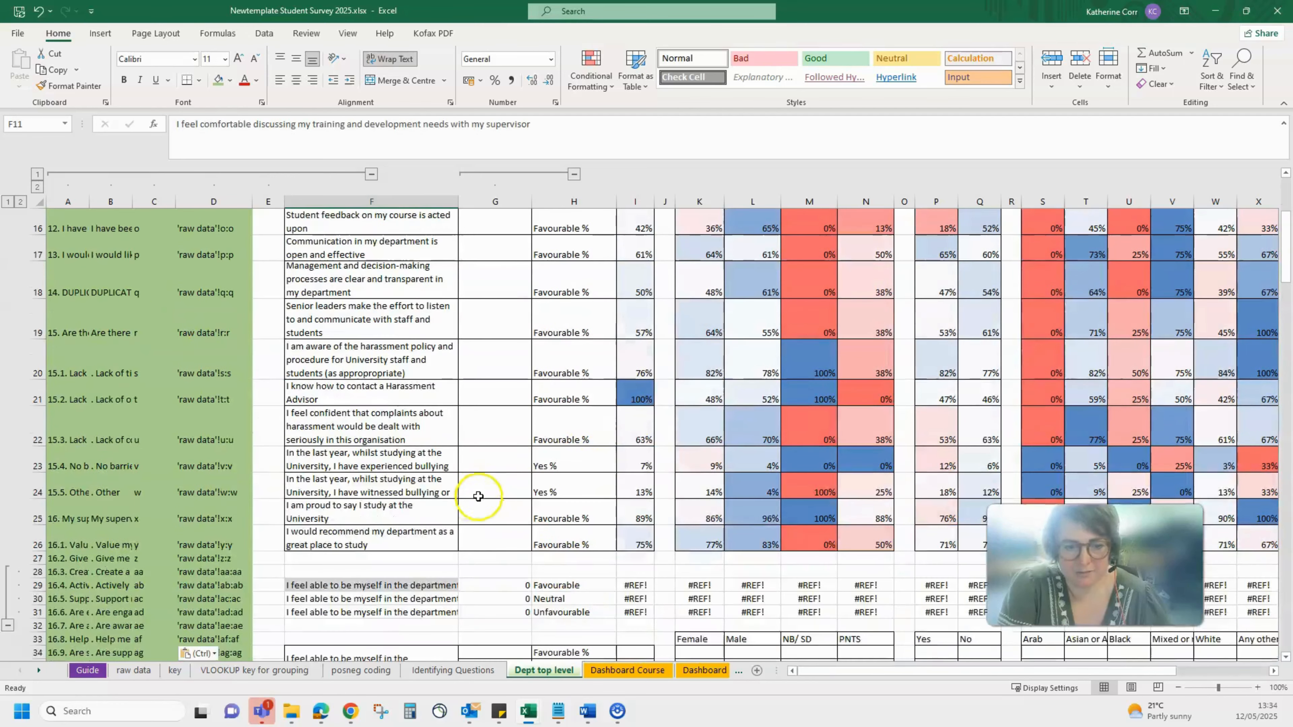
{"action": "scroll", "coordinate": [959, 433], "scroll_direction": "up", "scroll_amount": 5}
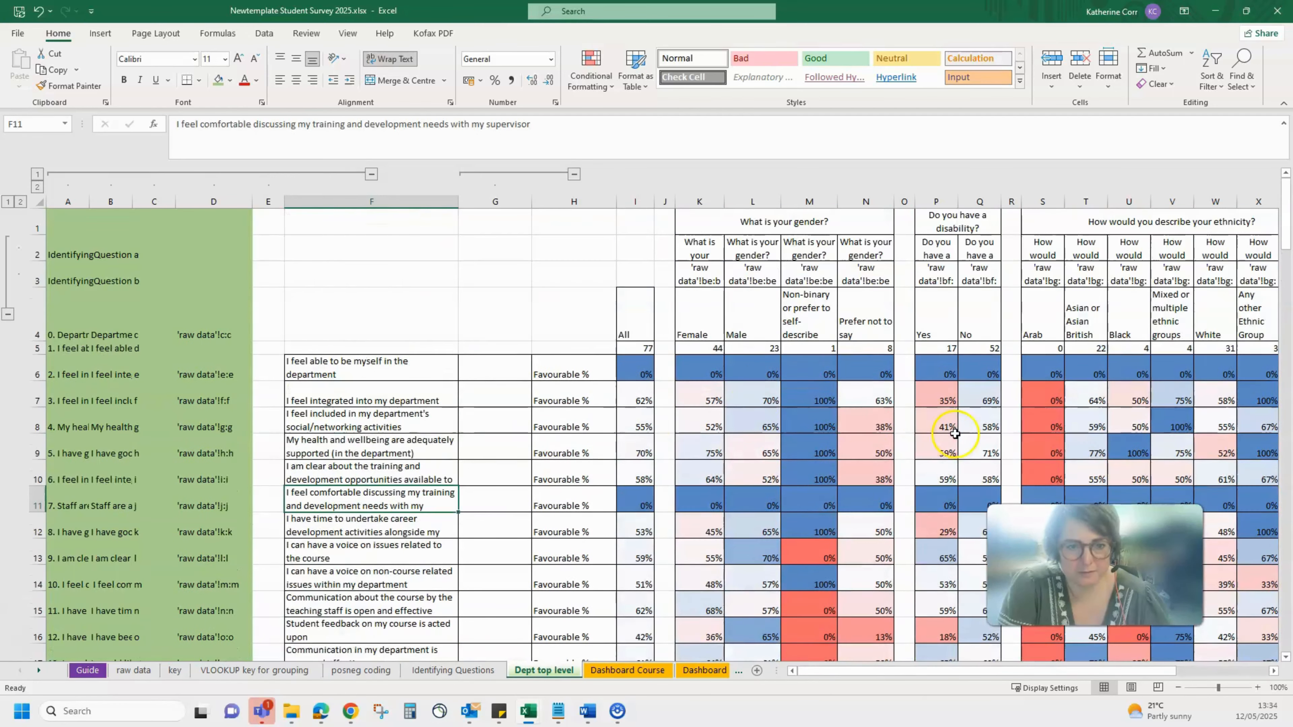
{"action": "left_click", "coordinate": [340, 360]}
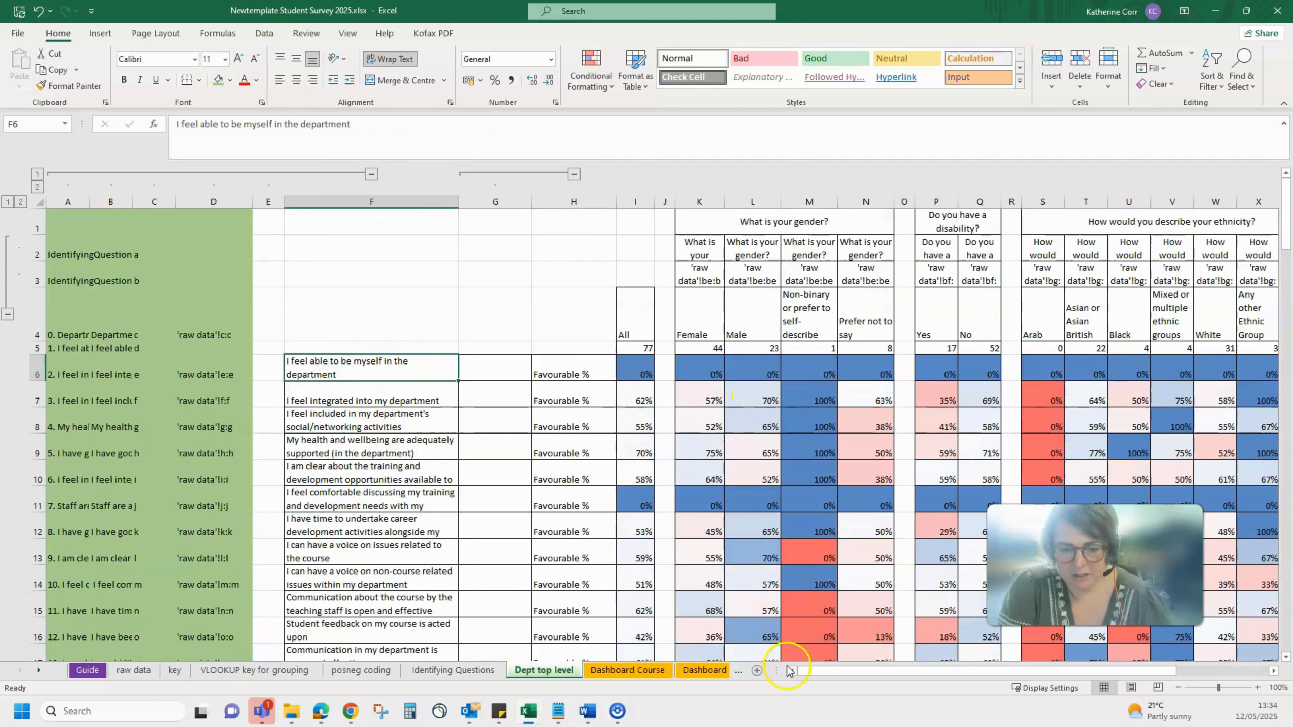
Step: Copy the question text without its number from A5 and paste it into F6 as "I feel able to be myself in the department"
{"action": "left_click", "coordinate": [62, 348]}
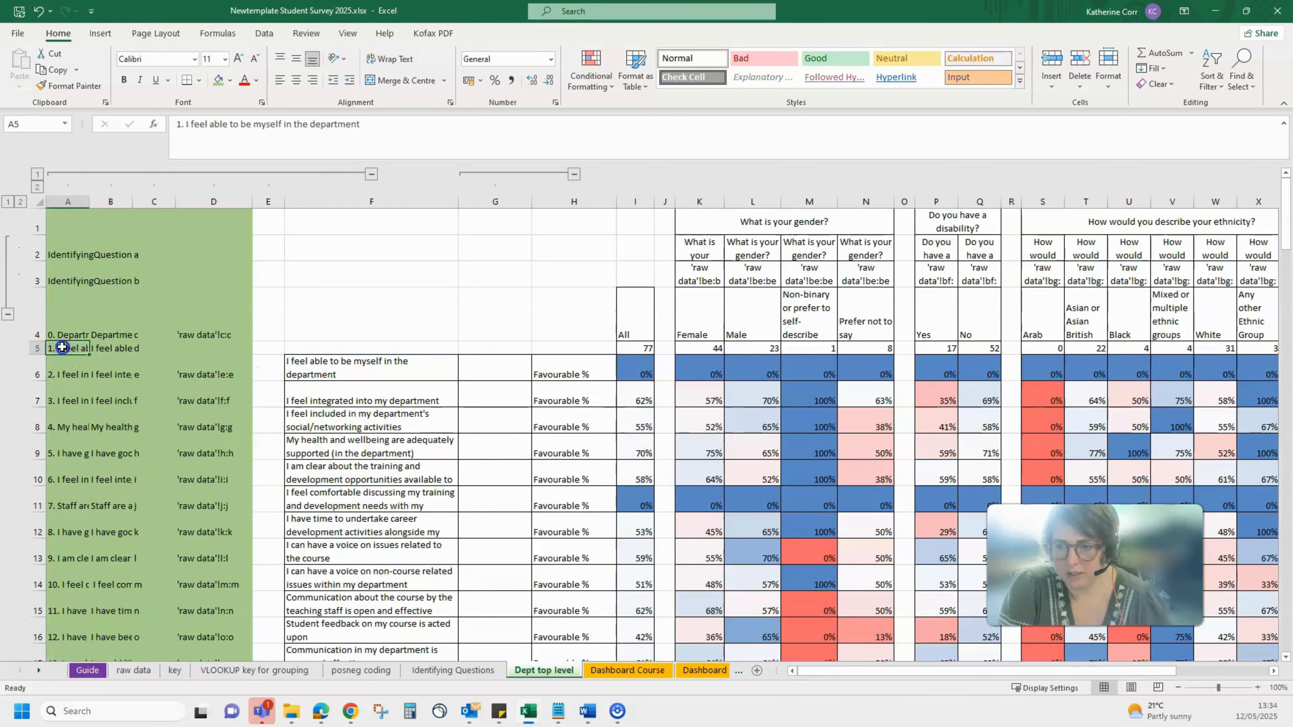
{"action": "left_click", "coordinate": [98, 348]}
{"action": "left_click", "coordinate": [69, 351]}
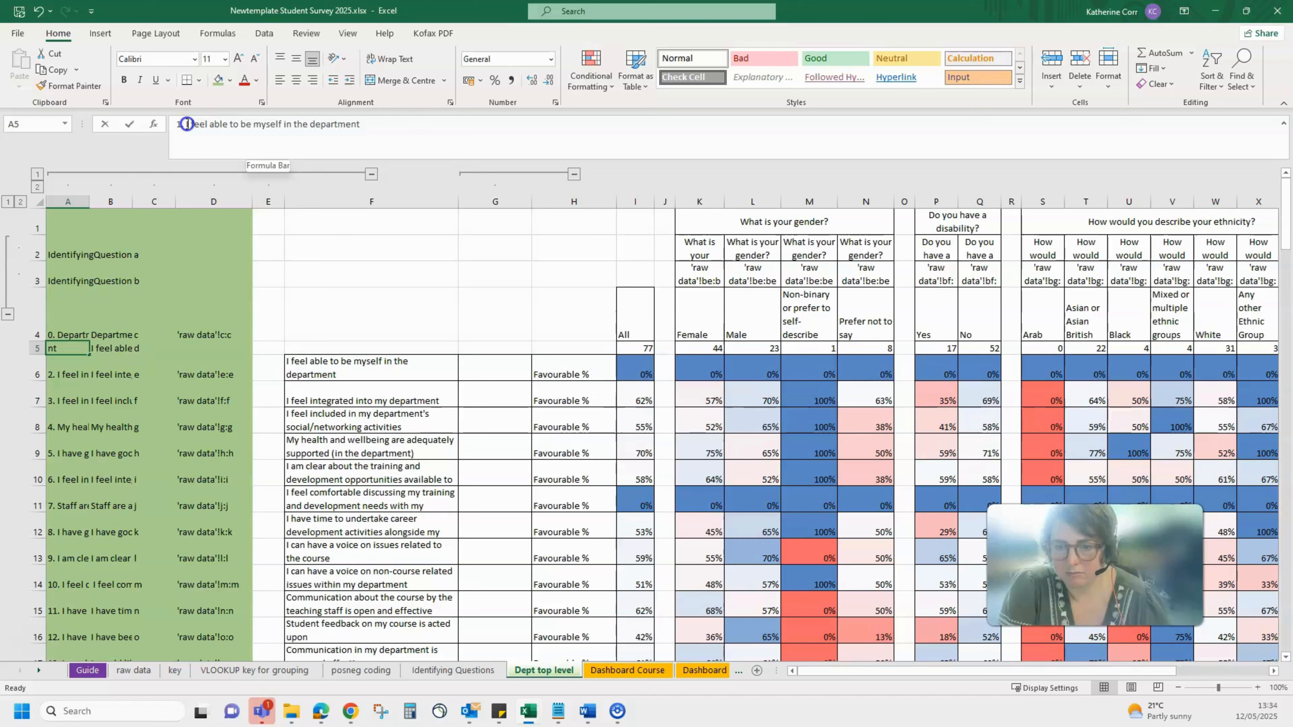
{"action": "left_click_drag", "start_coordinate": [199, 124], "coordinate": [360, 124]}
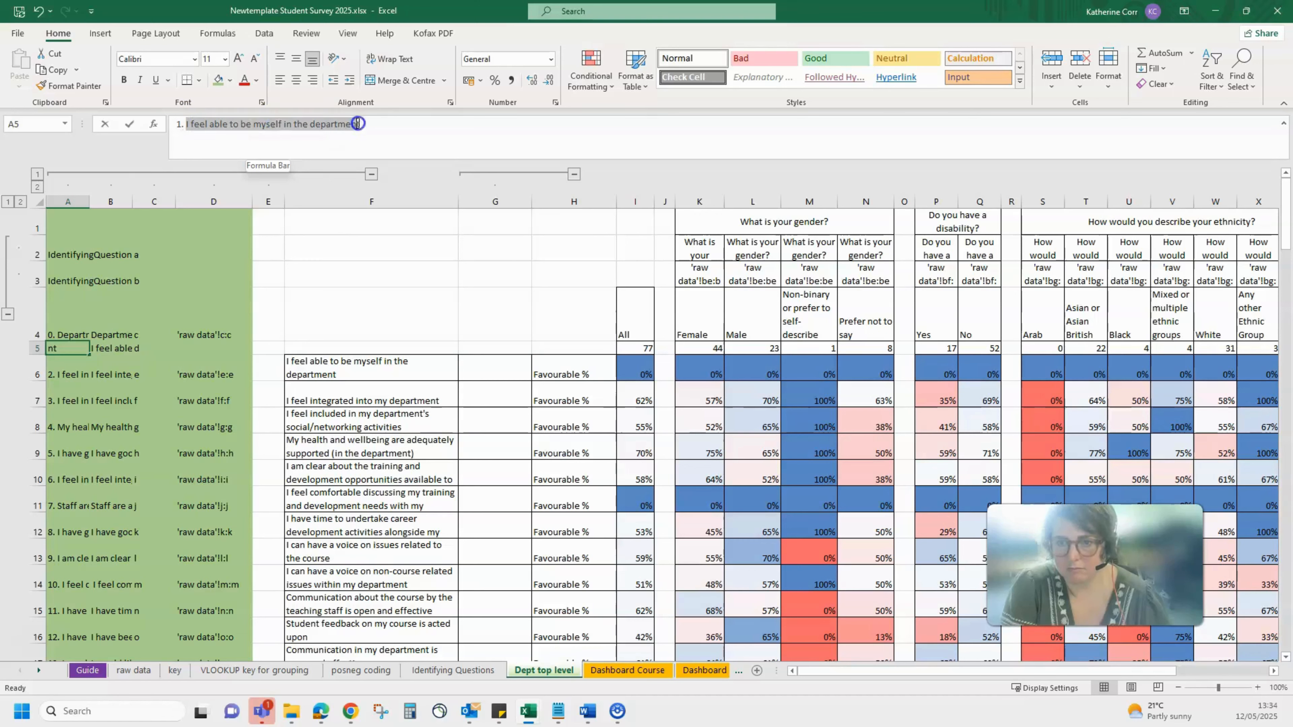
{"action": "left_click", "coordinate": [355, 366]}
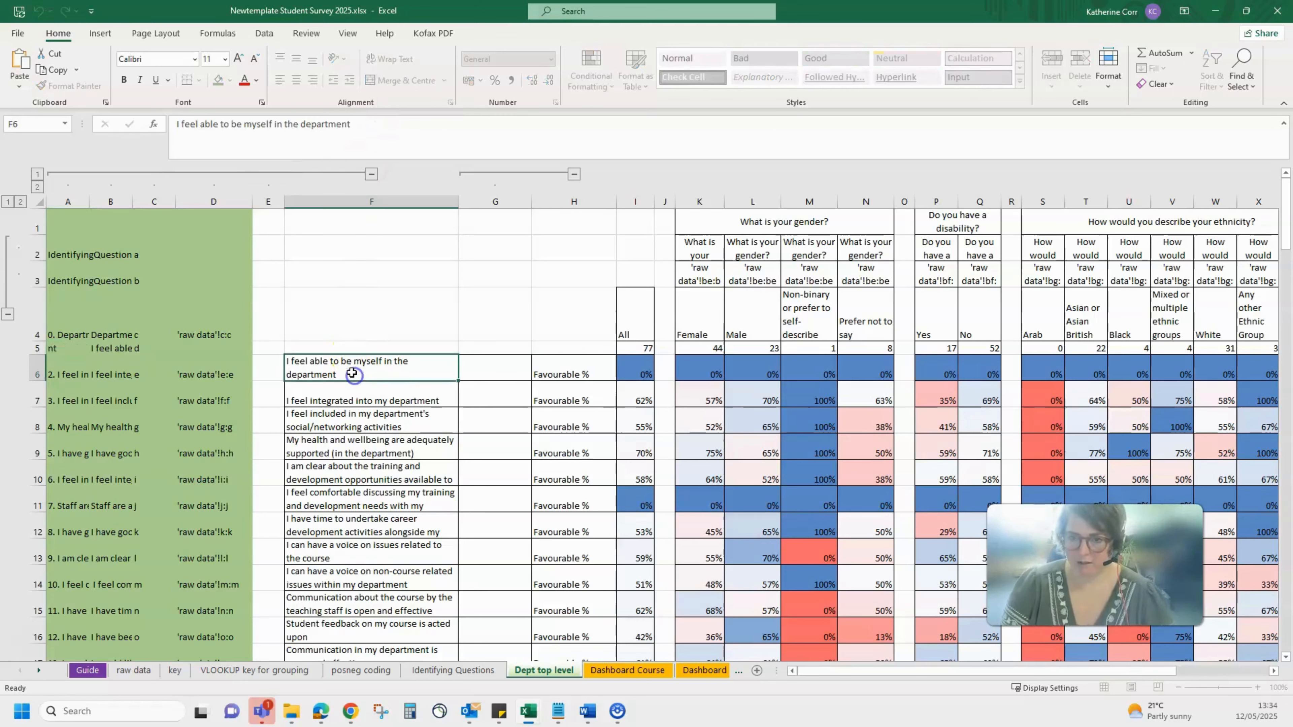
{"action": "right_click", "coordinate": [355, 366]}
{"action": "left_click", "coordinate": [401, 390]}
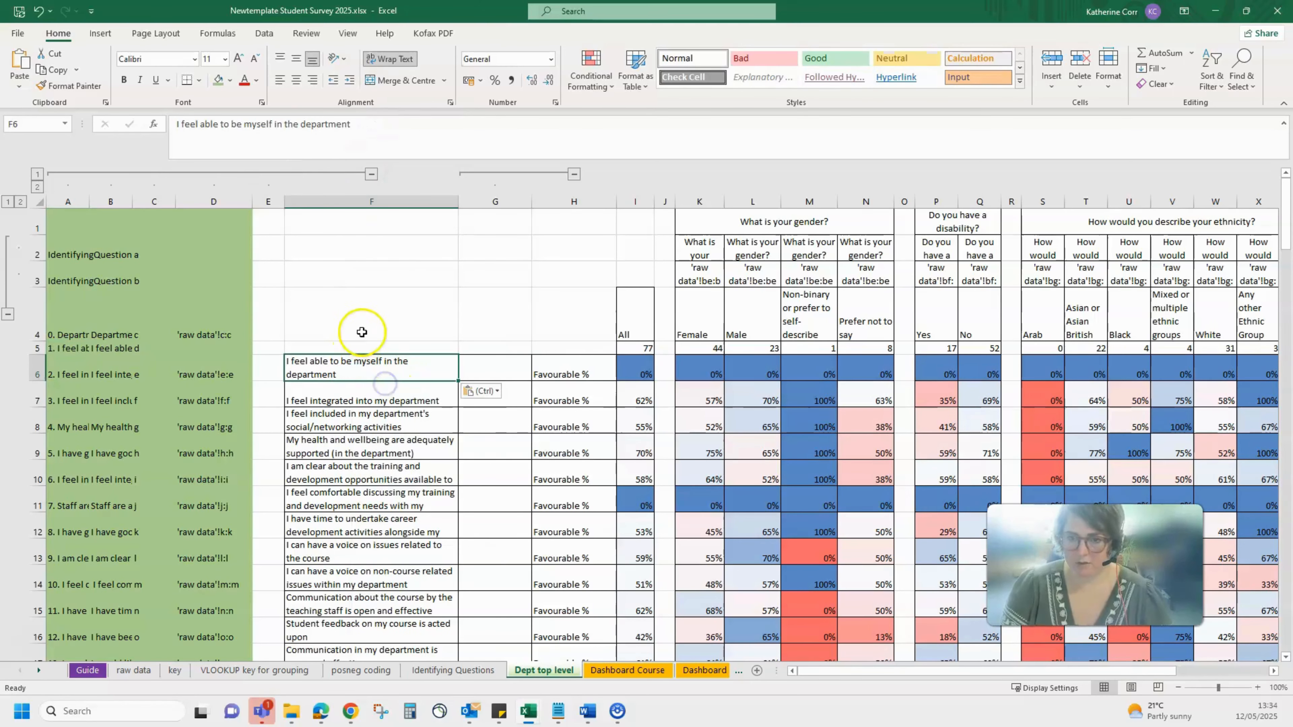
{"action": "left_click", "coordinate": [361, 317]}
{"action": "left_click", "coordinate": [360, 367]}
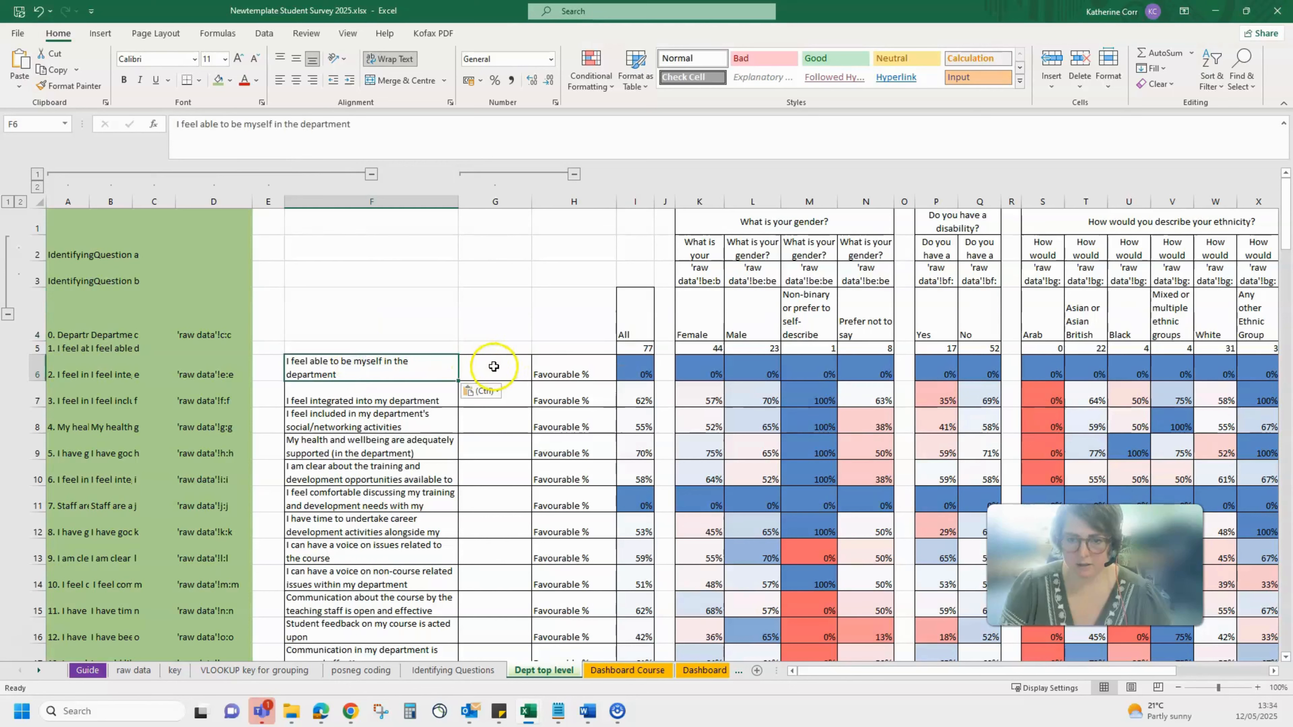
Step: Inspect the grouped column G and the VLOOKUP formula in G29, including the lookup range it refers to in columns B to D
{"action": "left_click", "coordinate": [493, 367]}
{"action": "left_click", "coordinate": [573, 176]}
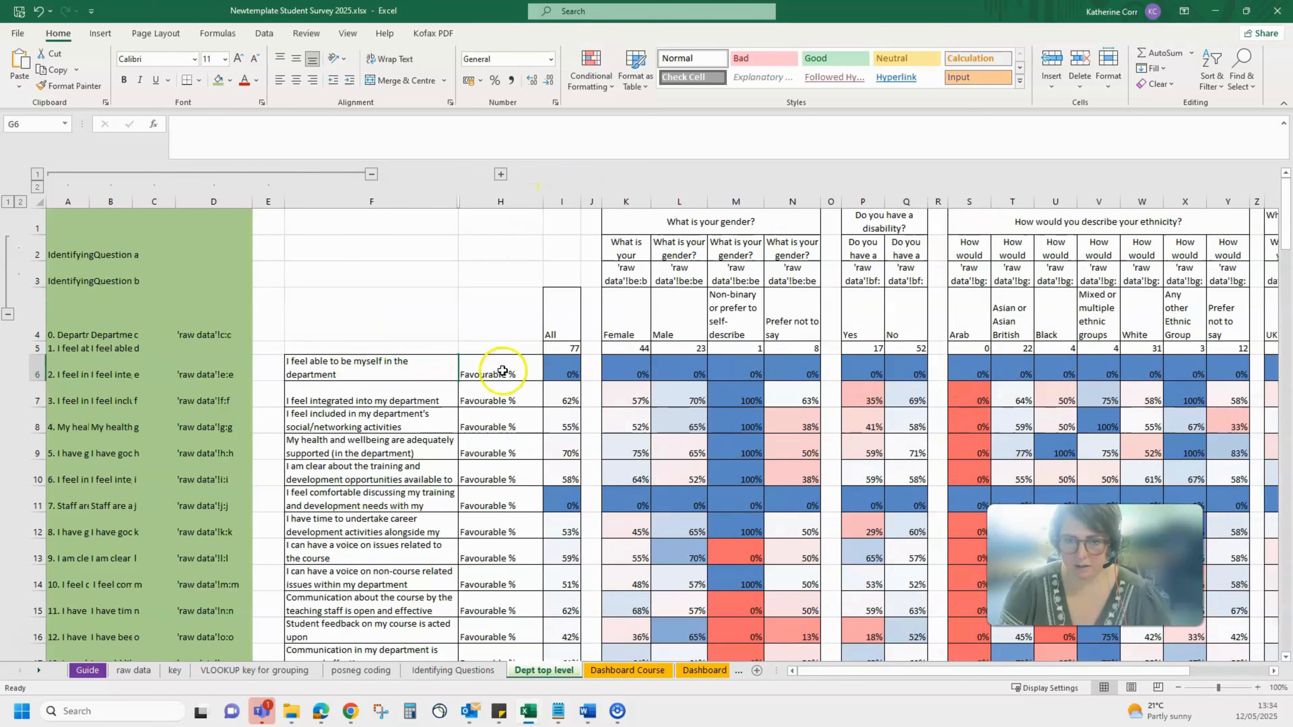
{"action": "left_click", "coordinate": [499, 173]}
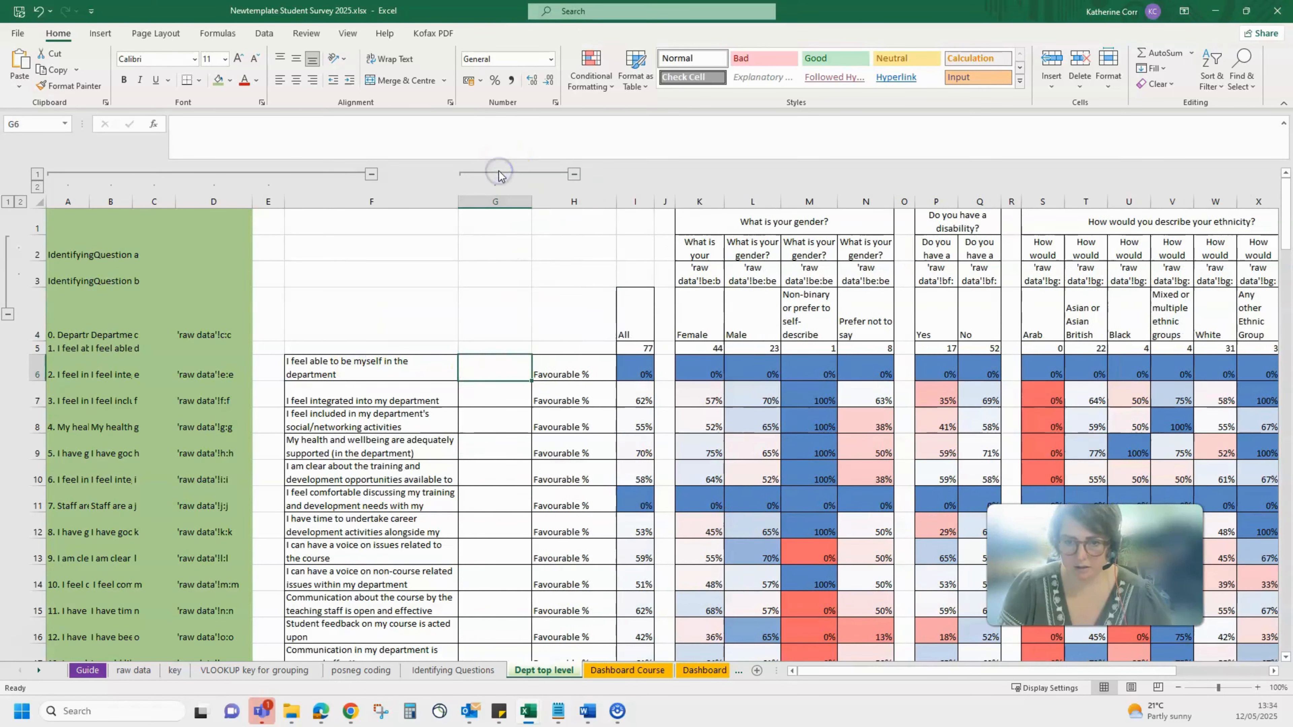
{"action": "scroll", "coordinate": [516, 429], "scroll_direction": "down", "scroll_amount": 6}
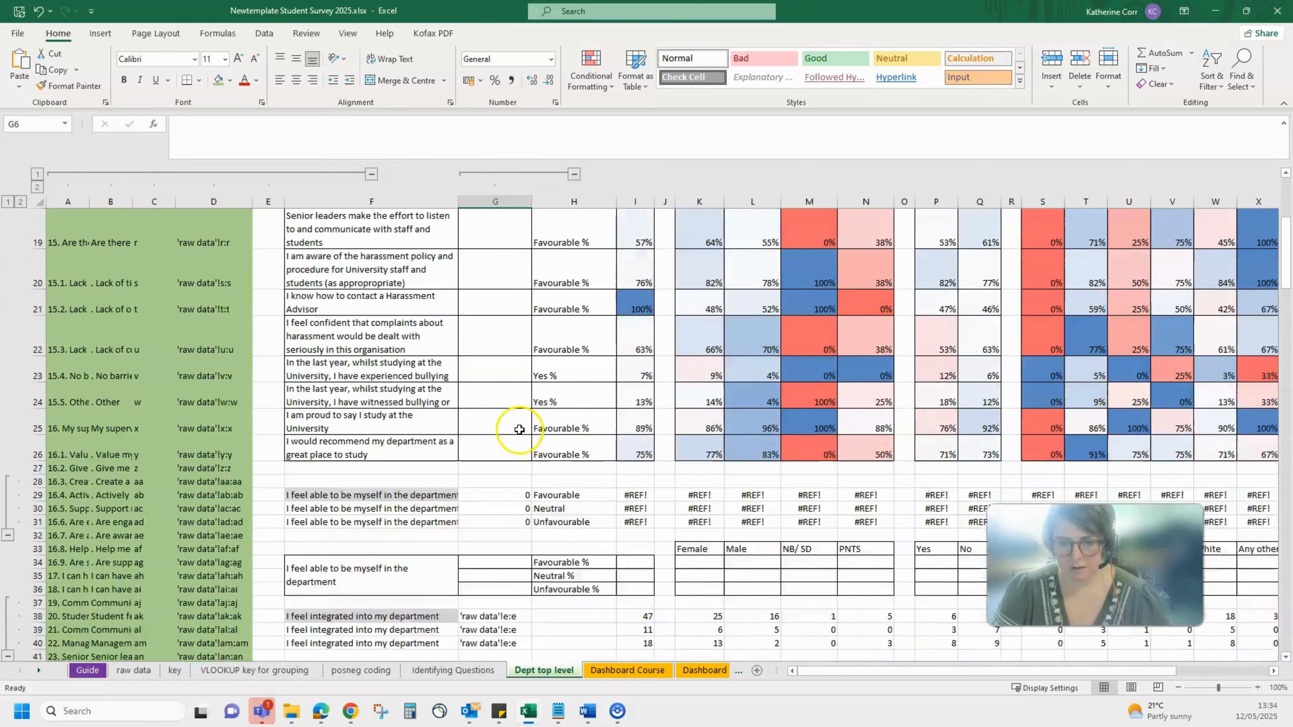
{"action": "scroll", "coordinate": [519, 429], "scroll_direction": "down", "scroll_amount": 2}
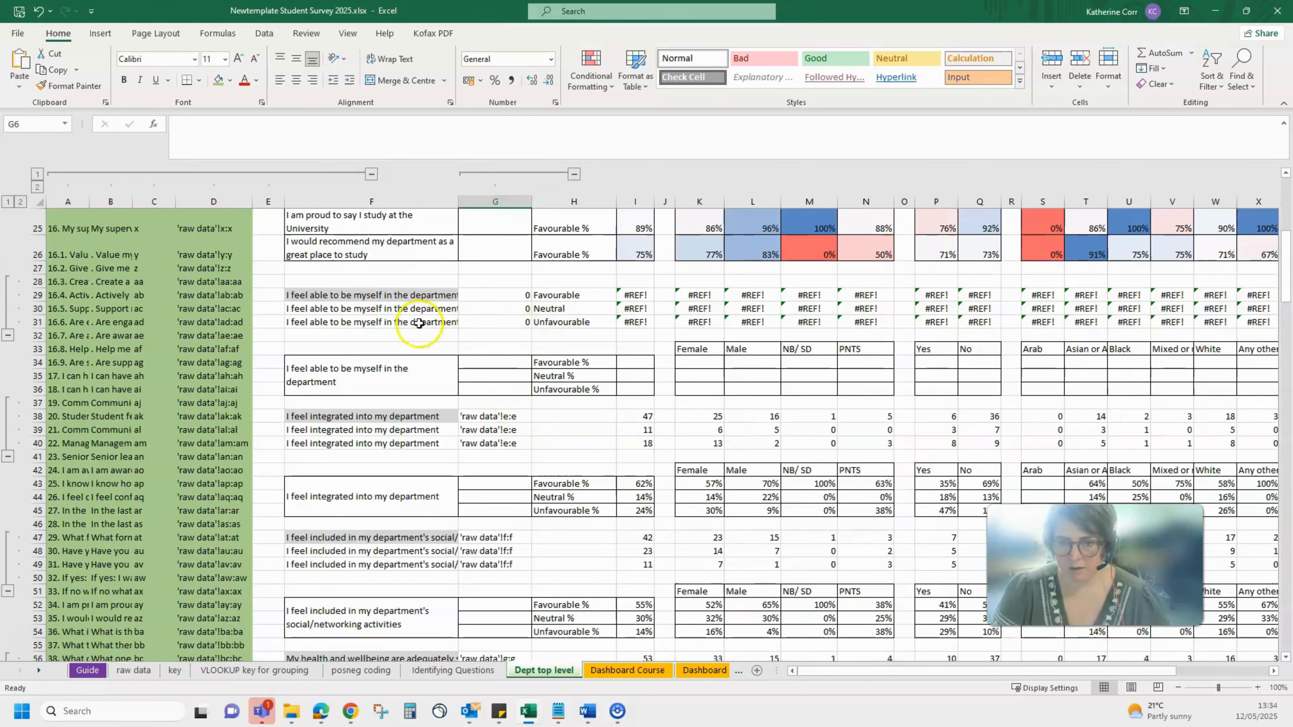
{"action": "left_click", "coordinate": [394, 295]}
{"action": "left_click", "coordinate": [504, 295]}
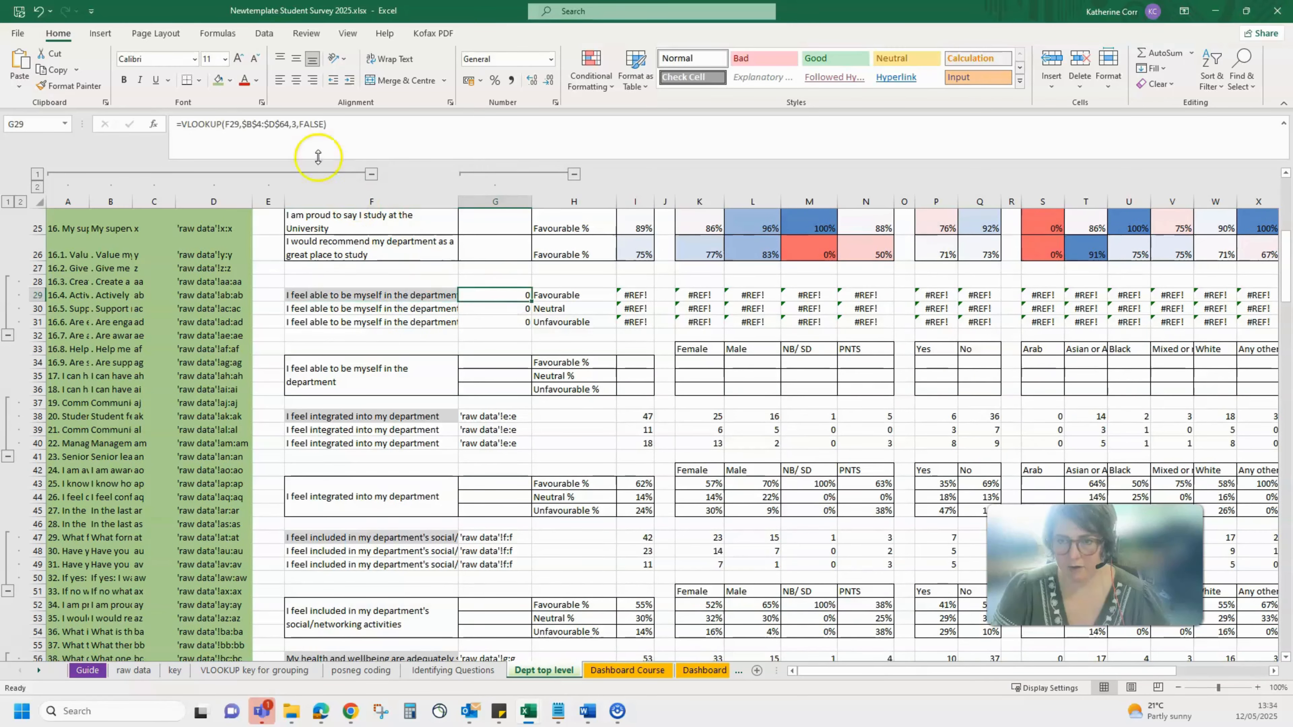
{"action": "left_click", "coordinate": [334, 131]}
{"action": "scroll", "coordinate": [176, 288], "scroll_direction": "up", "scroll_amount": 8}
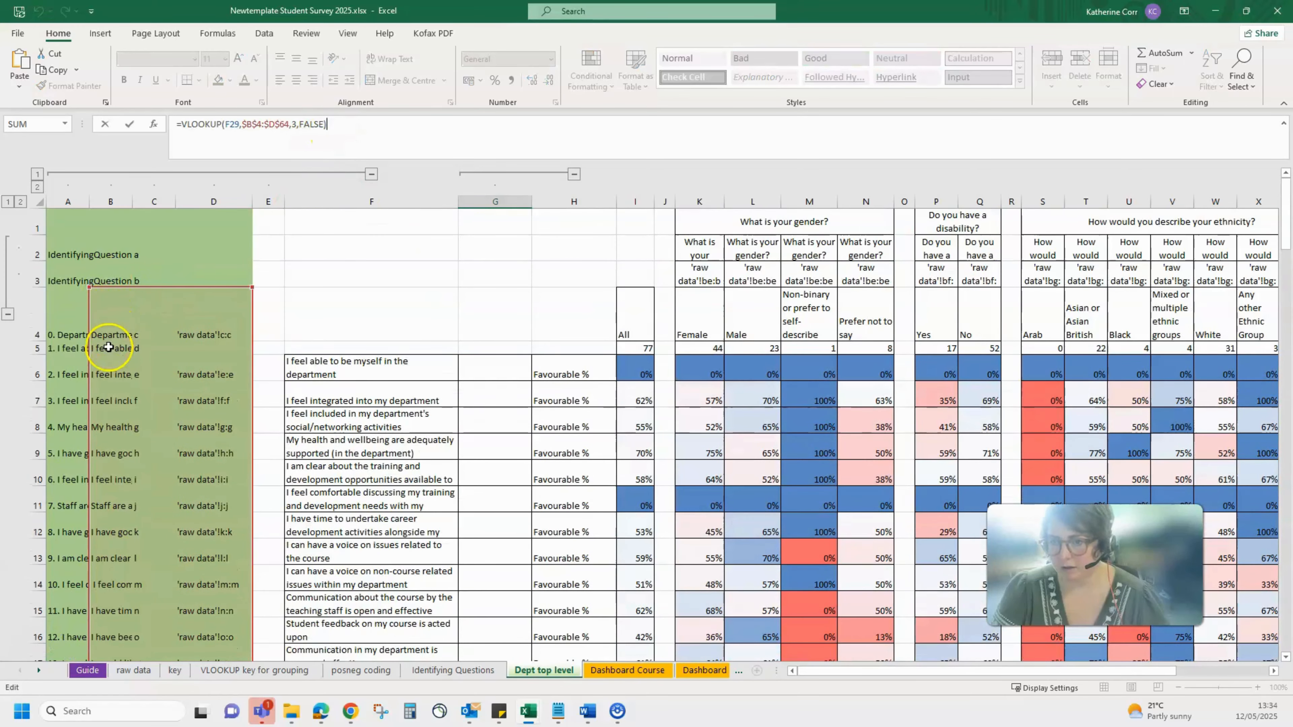
Step: Copy the raw data reference formula from D4 into the empty cell D5
{"action": "left_click", "coordinate": [205, 336]}
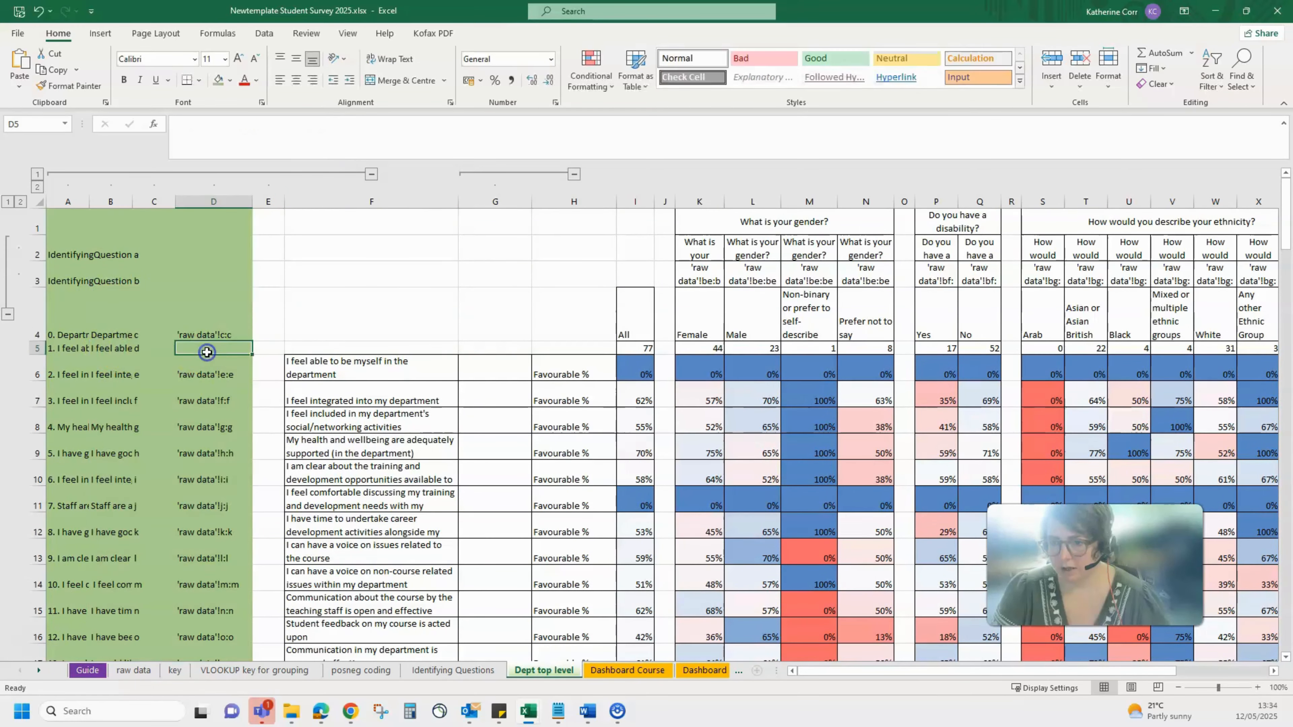
{"action": "key", "text": "ctrl+c"}
{"action": "left_click", "coordinate": [206, 352]}
{"action": "key", "text": "ctrl+v"}
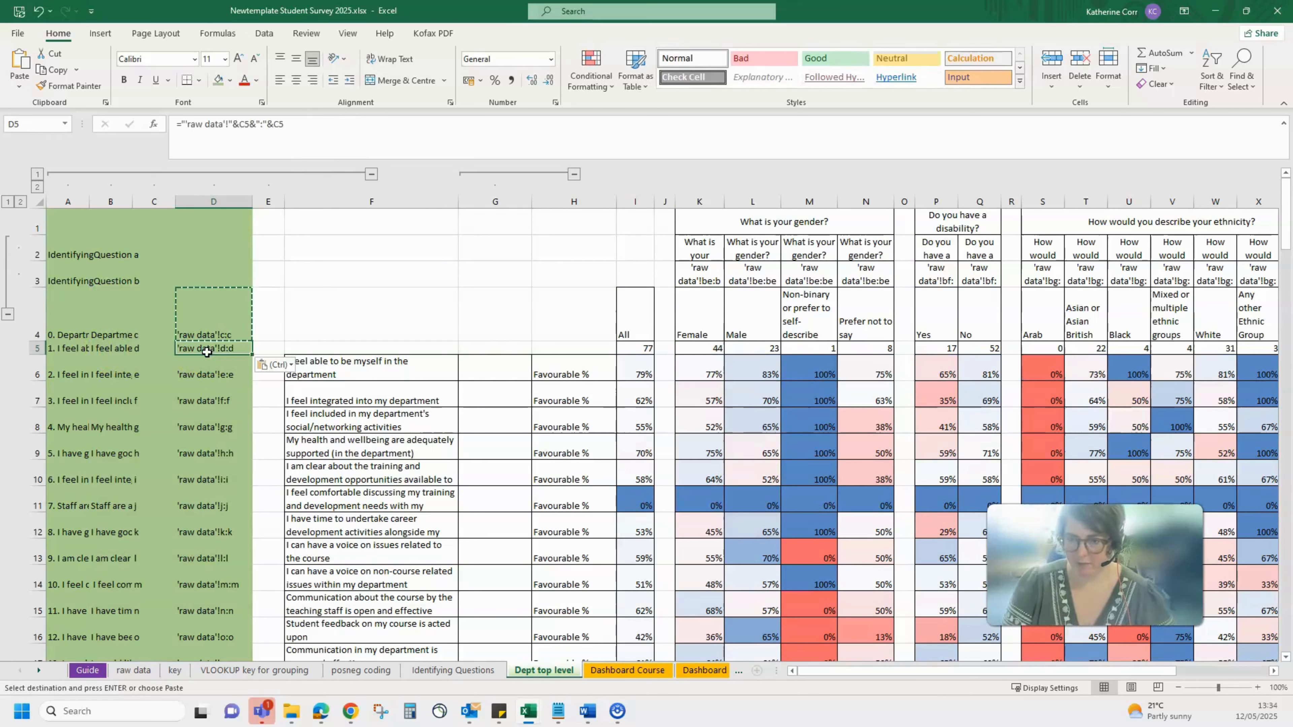
Step: Check the raw data reference formulas in column D from row 6 down to row 13
{"action": "key", "text": "Down"}
{"action": "key", "text": "Down"}
{"action": "key", "text": "Down"}
{"action": "key", "text": "Down"}
{"action": "key", "text": "Down"}
{"action": "key", "text": "Down"}
{"action": "key", "text": "Down"}
{"action": "key", "text": "Down"}
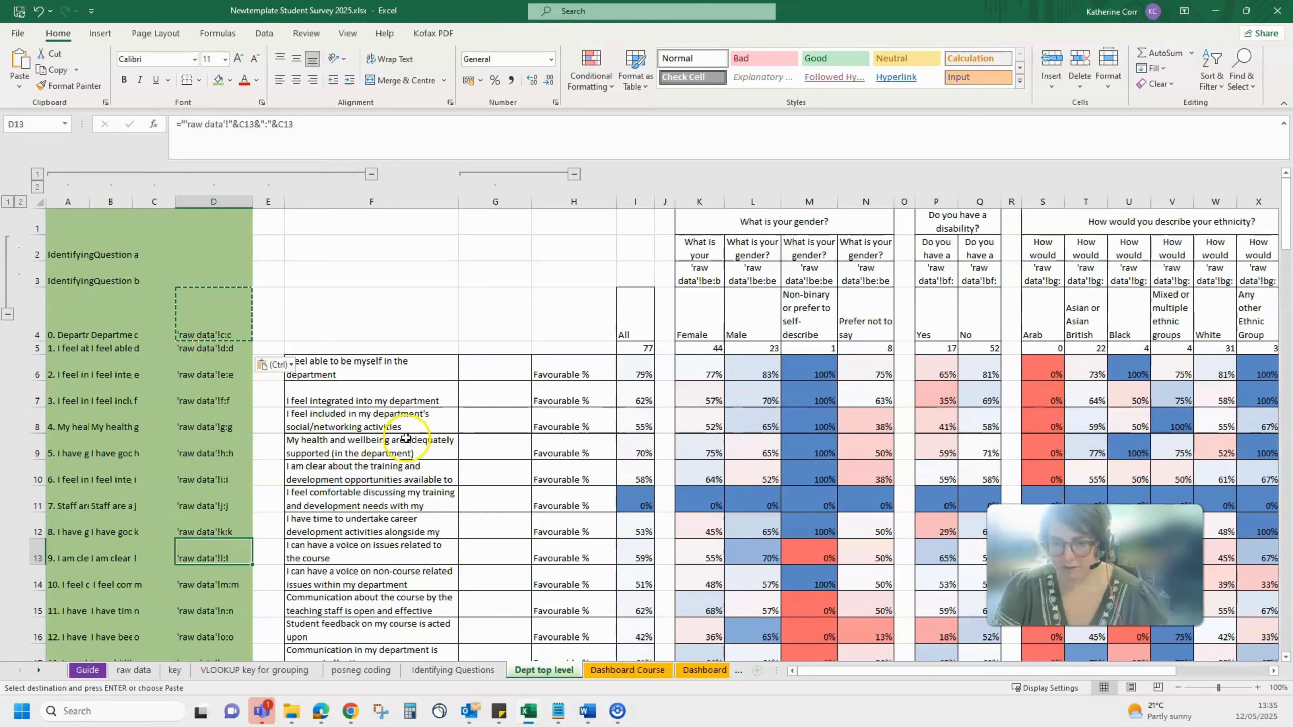
Step: Read the question in F11 and look through the question list in column A for matching wording
{"action": "left_click", "coordinate": [410, 507]}
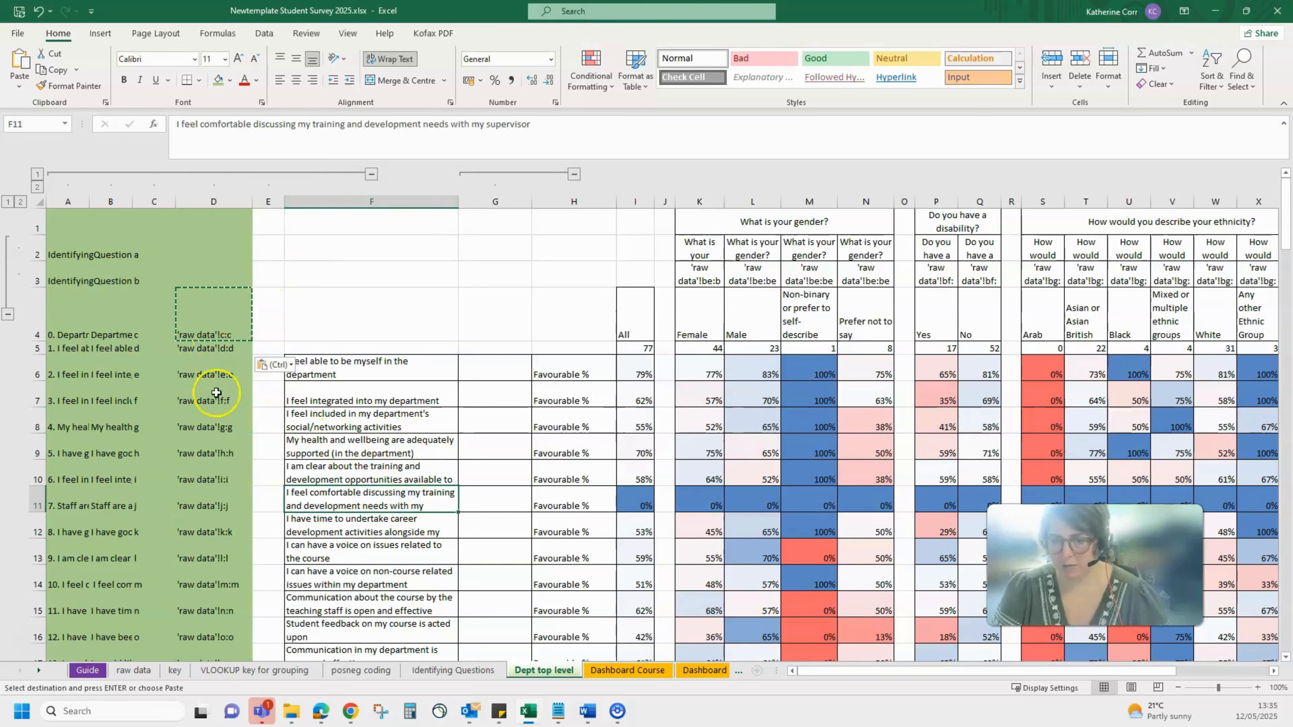
{"action": "scroll", "coordinate": [204, 402], "scroll_direction": "down", "scroll_amount": 4}
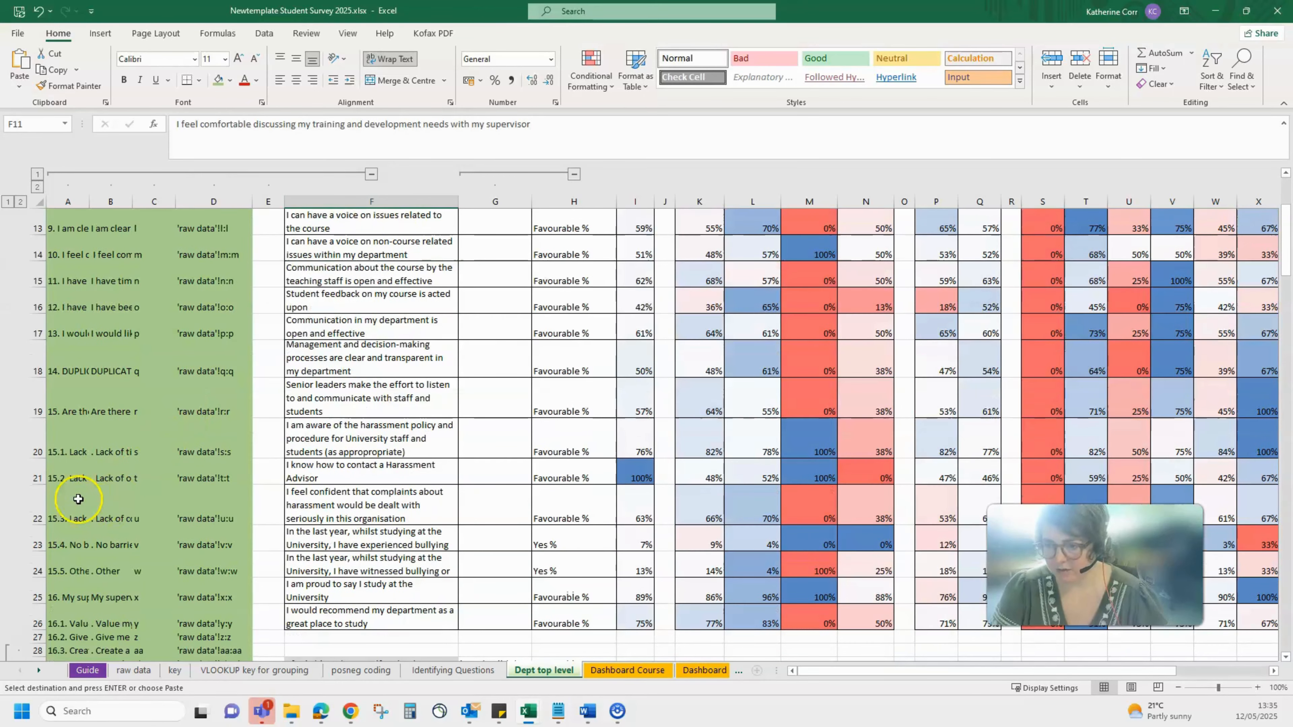
{"action": "scroll", "coordinate": [77, 416], "scroll_direction": "up", "scroll_amount": 1}
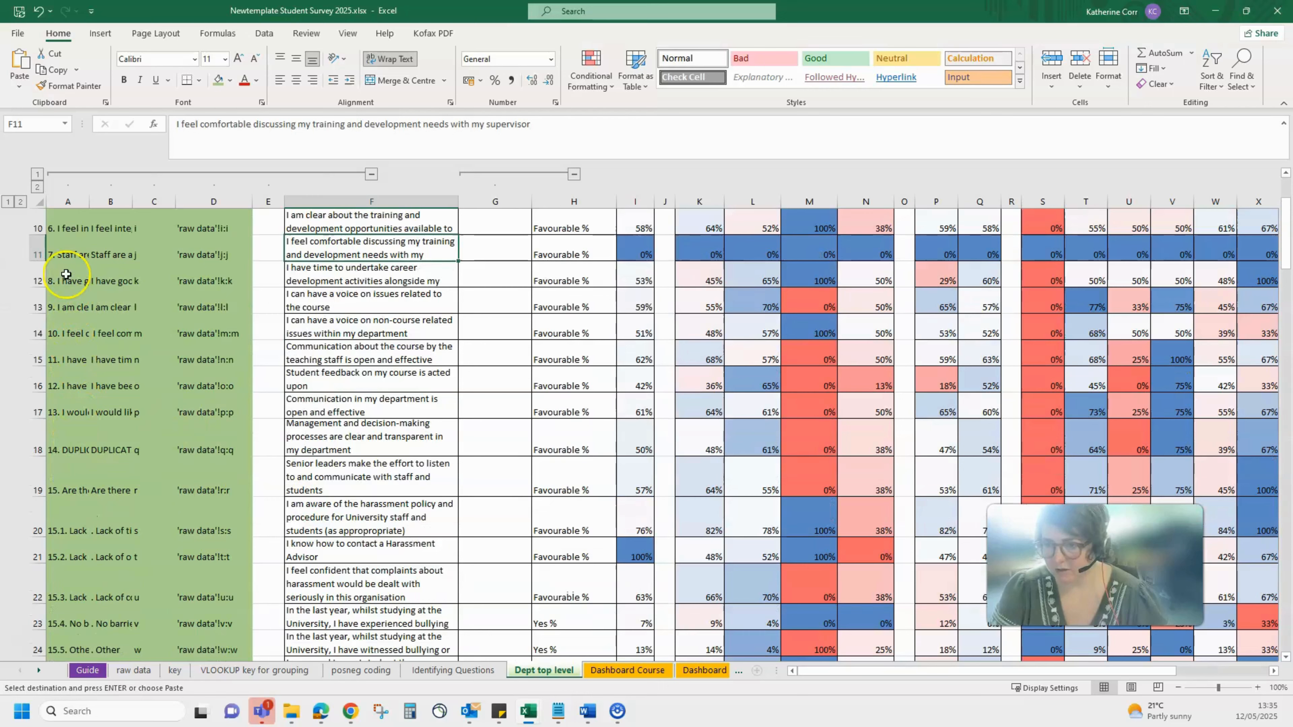
{"action": "left_click", "coordinate": [64, 228]}
{"action": "scroll", "coordinate": [66, 255], "scroll_direction": "up", "scroll_amount": 3}
{"action": "scroll", "coordinate": [68, 274], "scroll_direction": "down", "scroll_amount": 3}
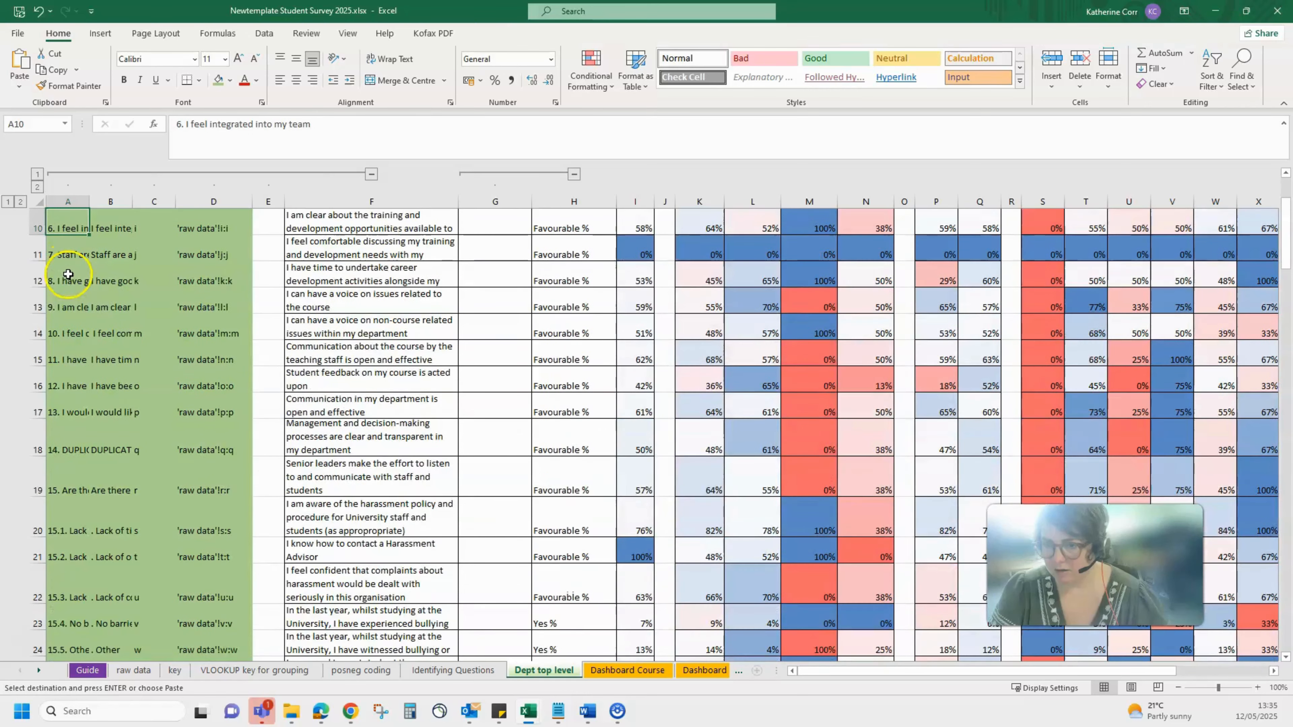
{"action": "scroll", "coordinate": [60, 420], "scroll_direction": "down", "scroll_amount": 5}
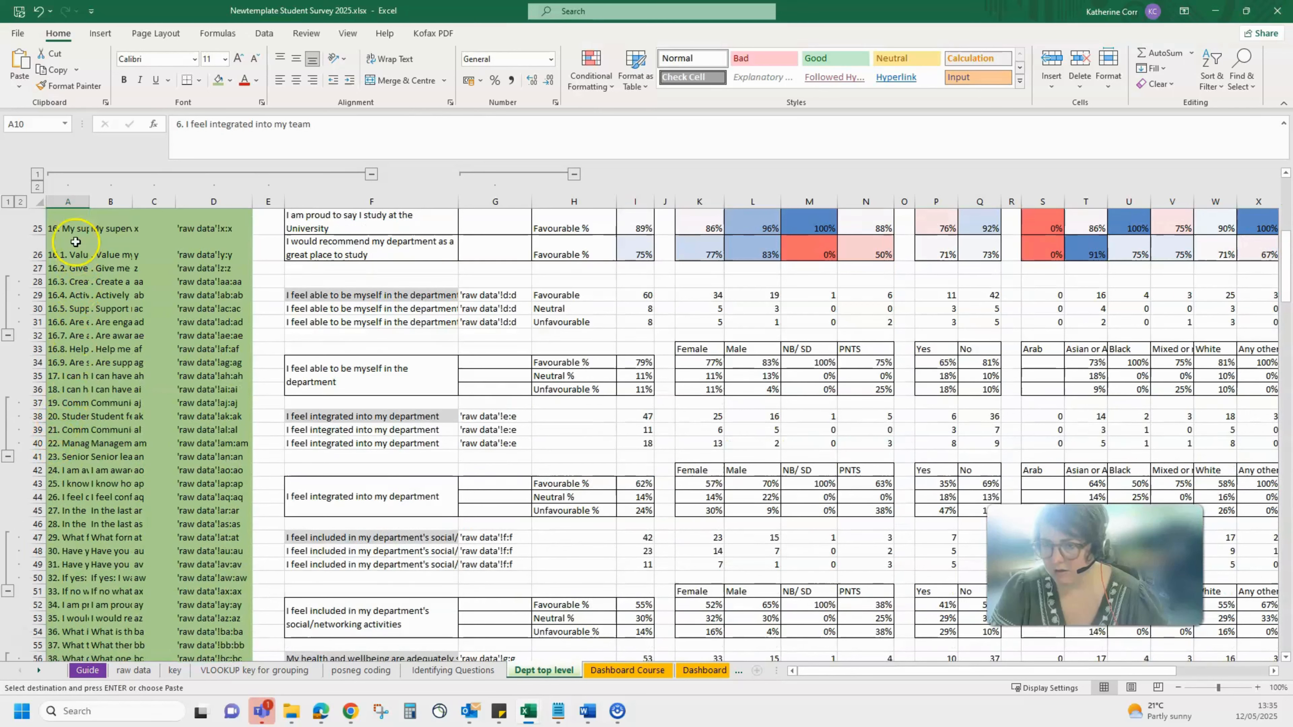
{"action": "left_click", "coordinate": [72, 230]}
{"action": "left_click", "coordinate": [71, 376]}
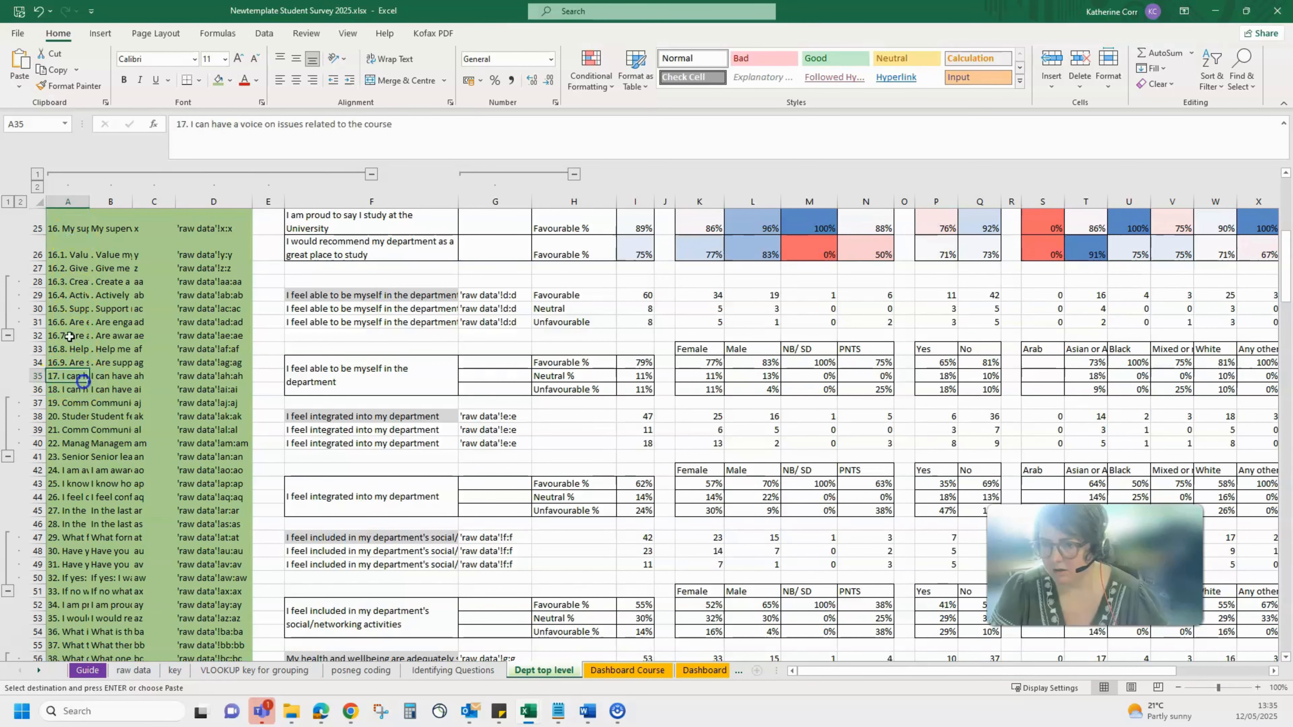
Step: Search column A for "comfortable" and compare the matching question in A14 with its shortened version in B14
{"action": "left_click", "coordinate": [82, 201]}
{"action": "key", "text": "ctrl+f"}
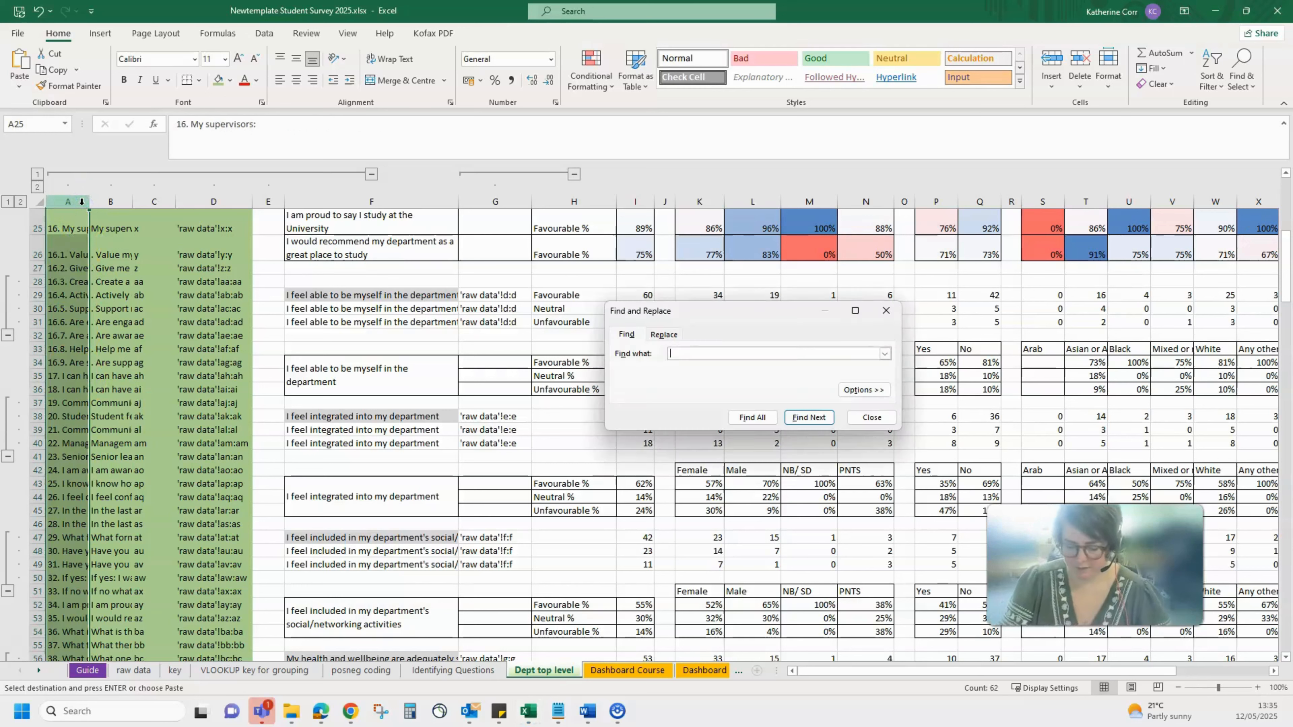
{"action": "type", "text": "comfortable"}
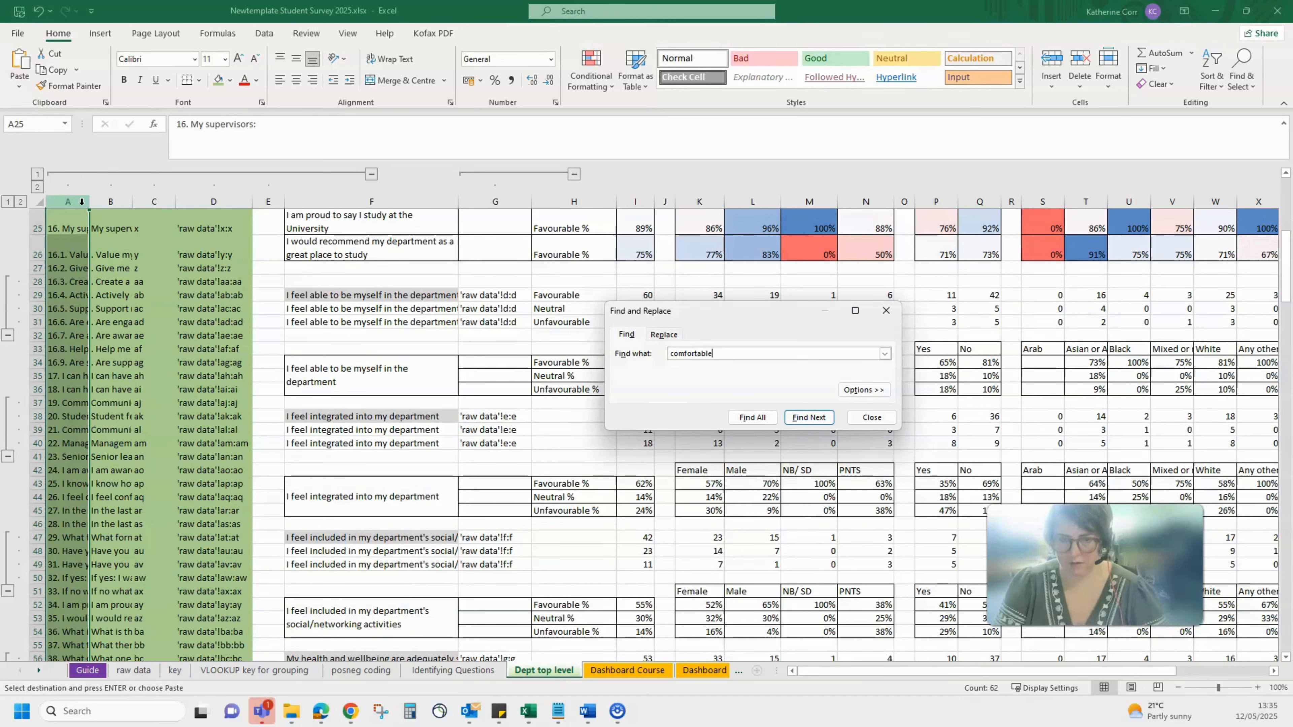
{"action": "left_click", "coordinate": [796, 426]}
{"action": "left_click", "coordinate": [752, 418]}
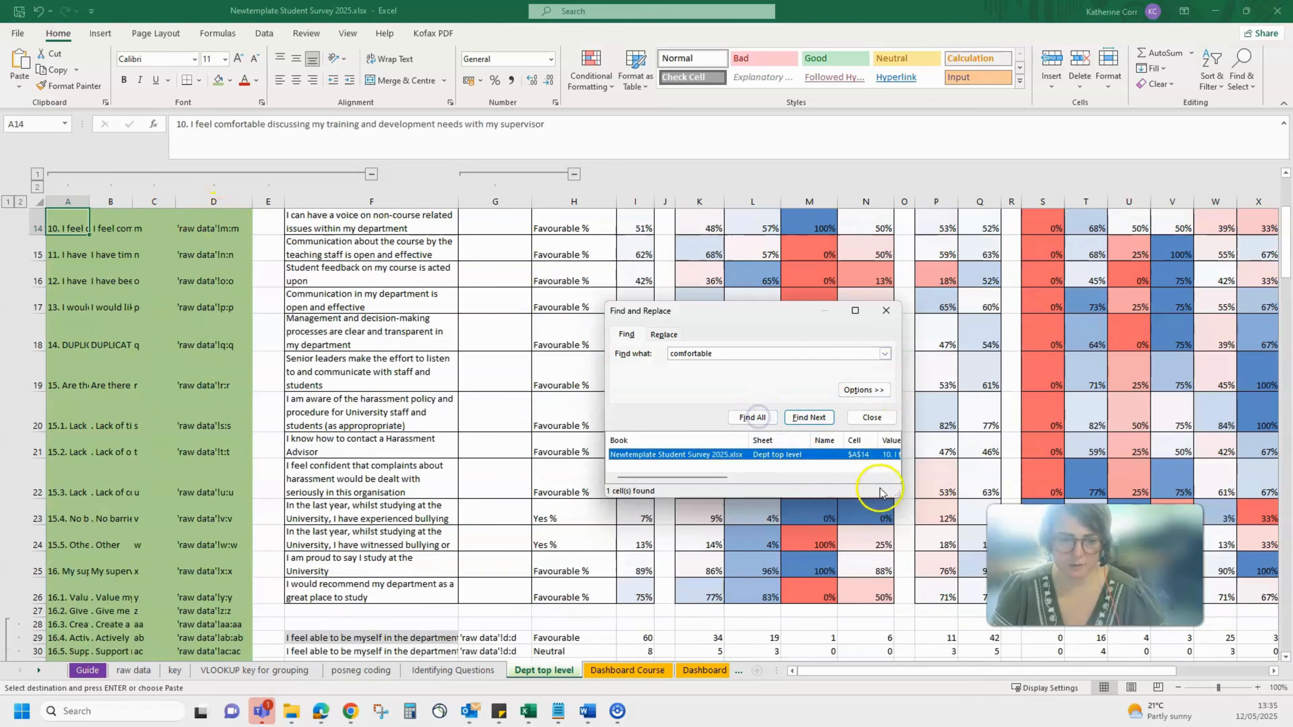
{"action": "left_click_drag", "start_coordinate": [902, 496], "coordinate": [1052, 550]}
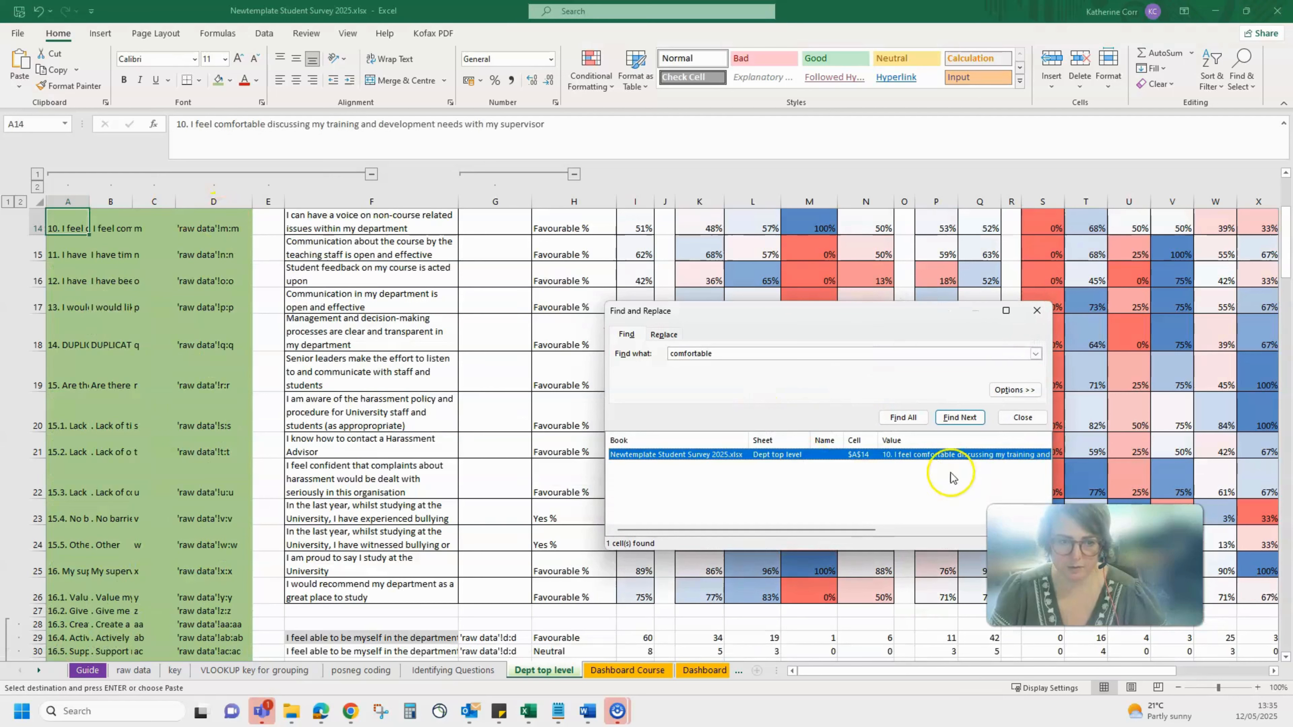
{"action": "left_click", "coordinate": [897, 454]}
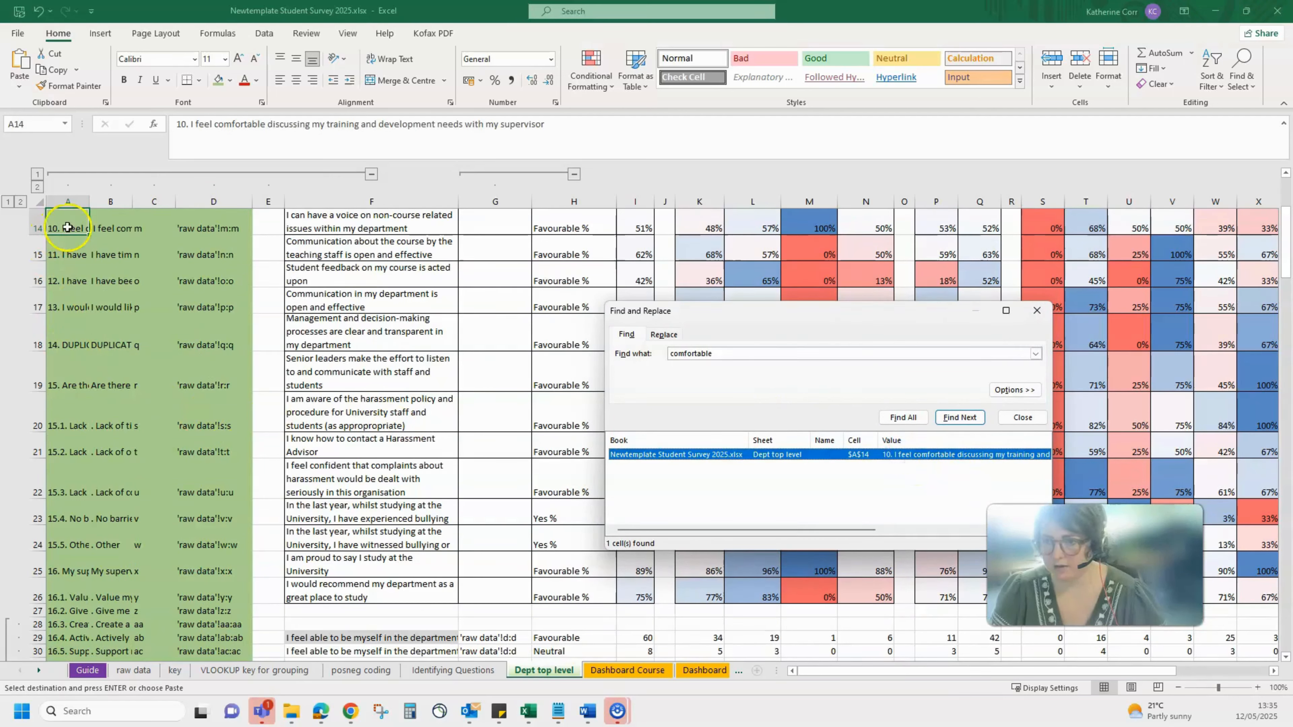
{"action": "left_click", "coordinate": [103, 218]}
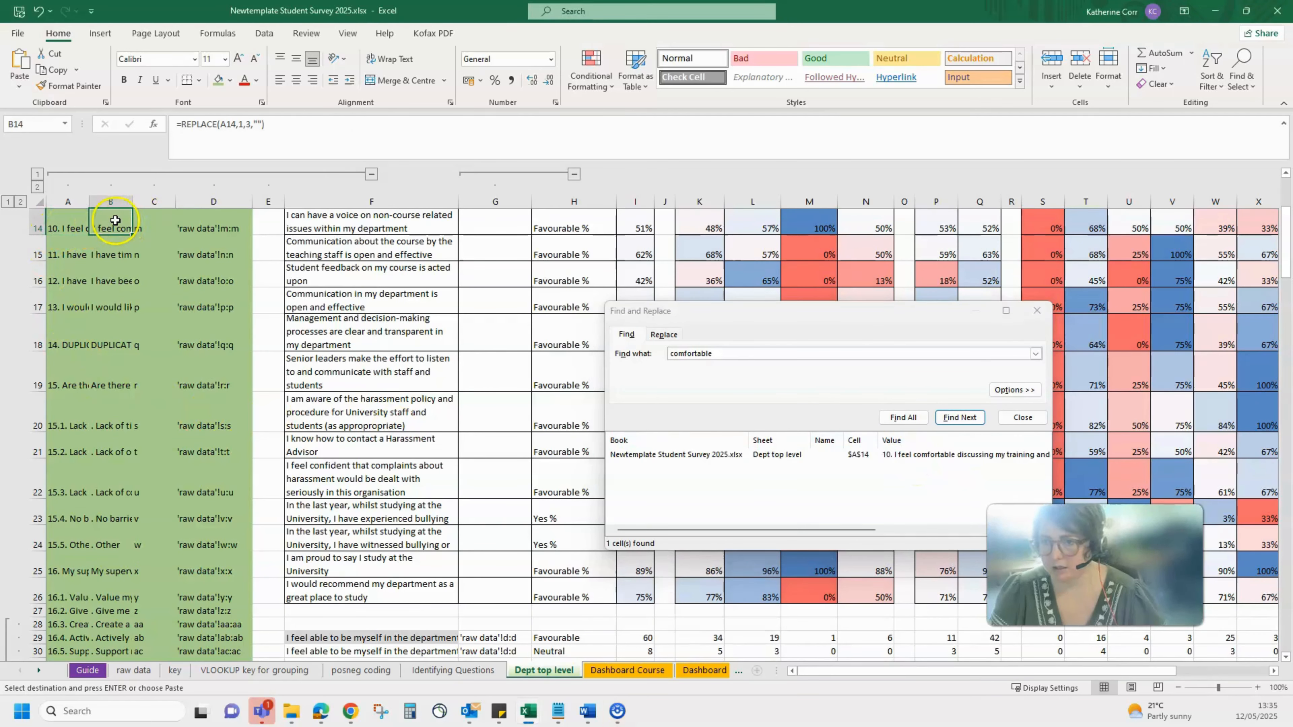
{"action": "left_click", "coordinate": [61, 220]}
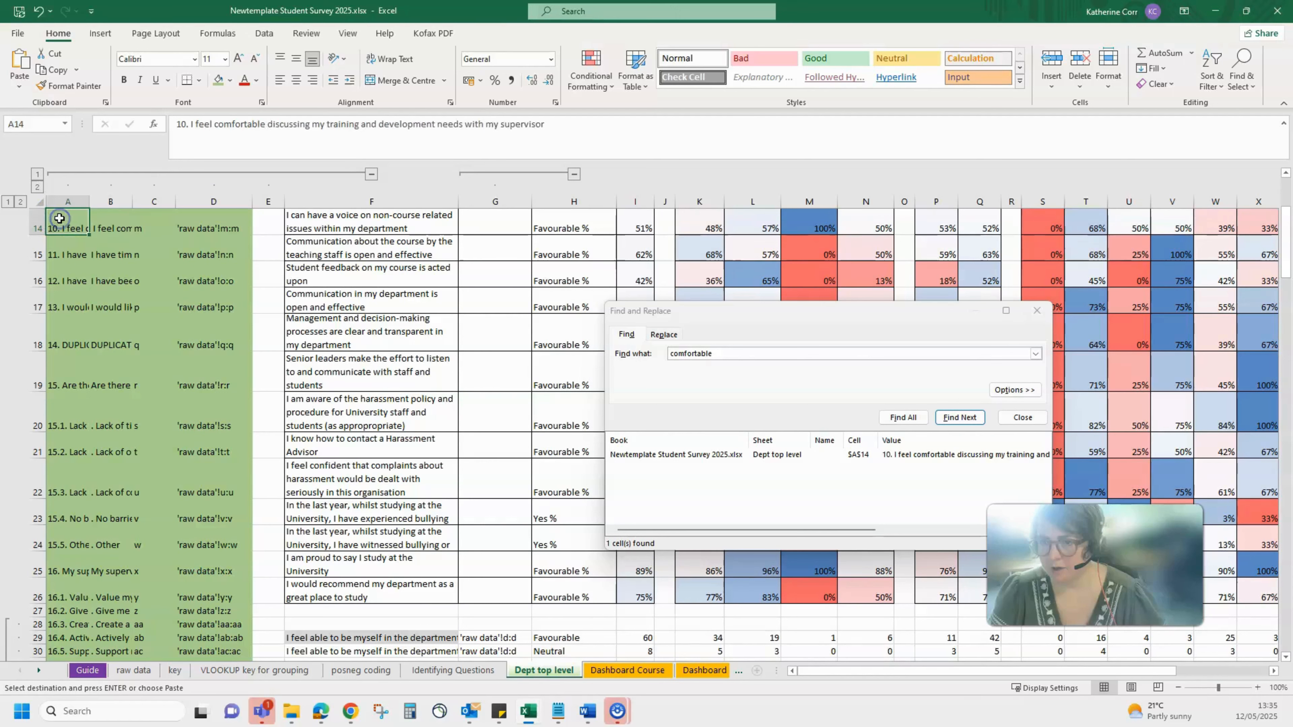
Step: Adjust the number of characters removed by the REPLACE formula in B14 and close the search
{"action": "left_click", "coordinate": [116, 226]}
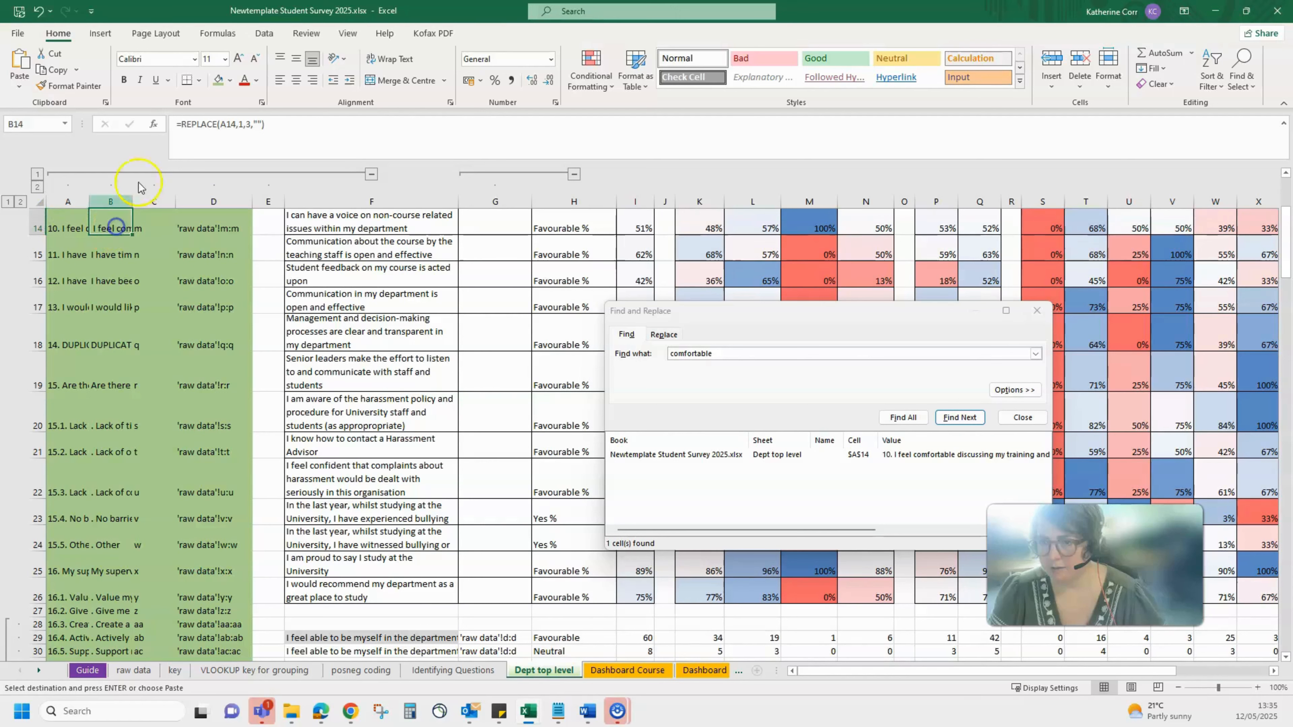
{"action": "left_click", "coordinate": [248, 124]}
{"action": "key", "text": "Return"}
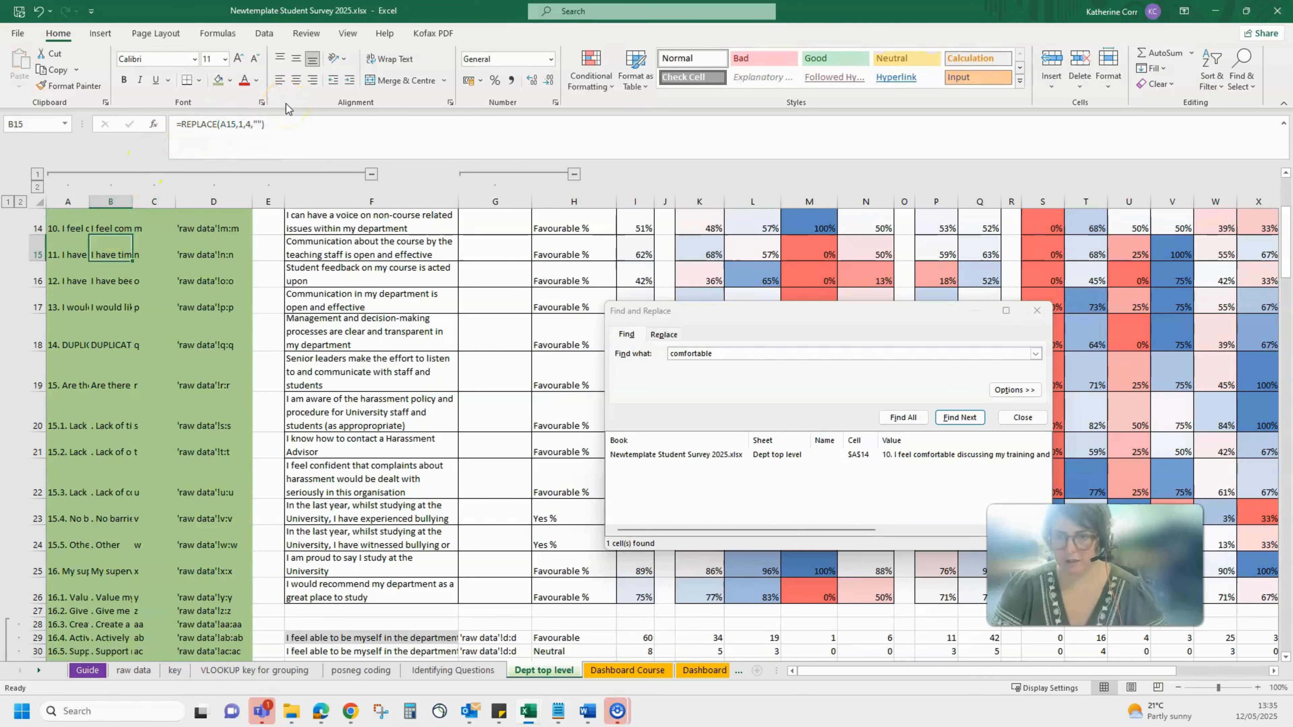
{"action": "left_click", "coordinate": [422, 405]}
{"action": "left_click", "coordinate": [1038, 418]}
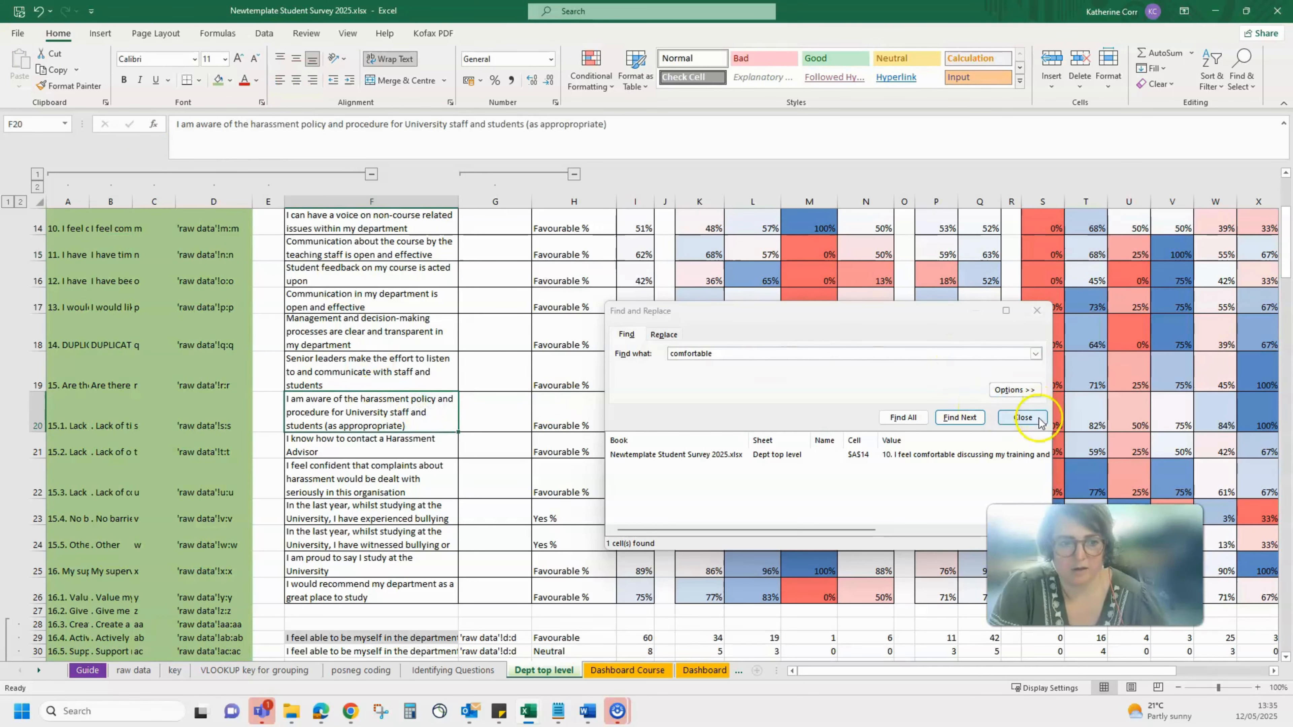
Step: Delete column M, which holds the "Non-binary or prefer to self-describe" gender category
{"action": "scroll", "coordinate": [738, 427], "scroll_direction": "up", "scroll_amount": 5}
{"action": "scroll", "coordinate": [656, 427], "scroll_direction": "down", "scroll_amount": 4}
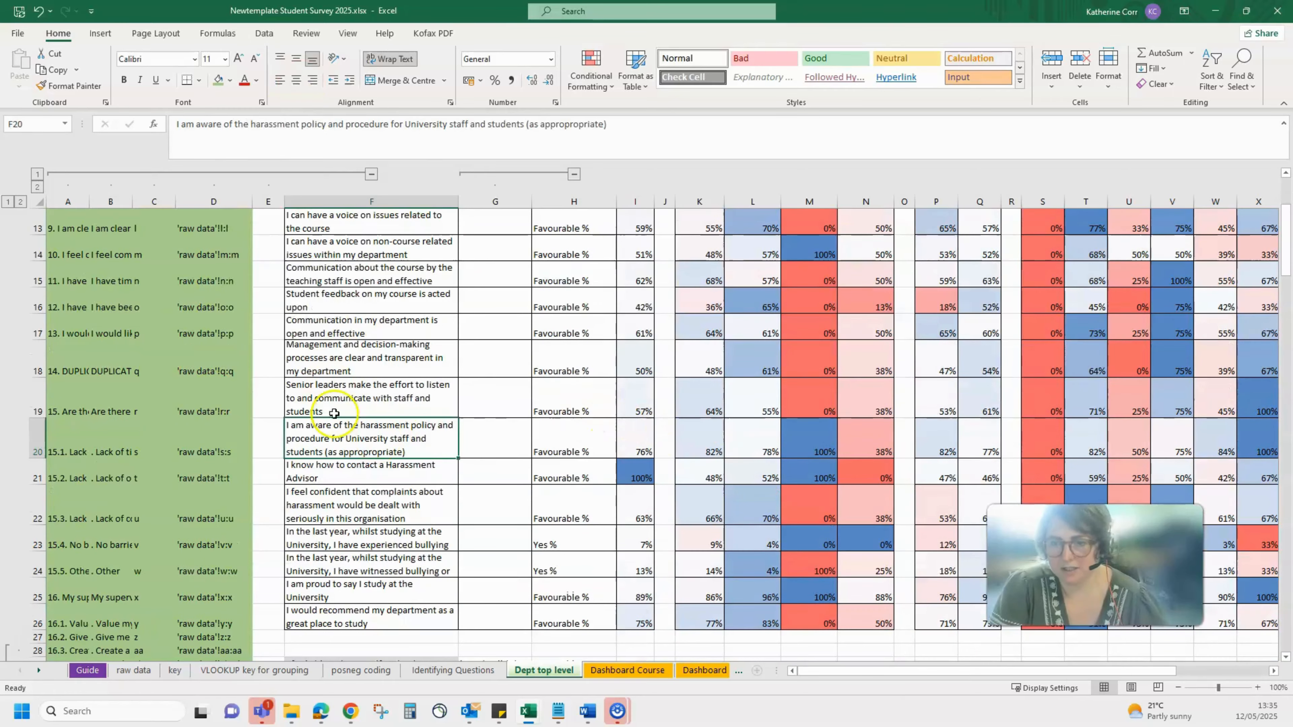
{"action": "scroll", "coordinate": [738, 433], "scroll_direction": "up", "scroll_amount": 4}
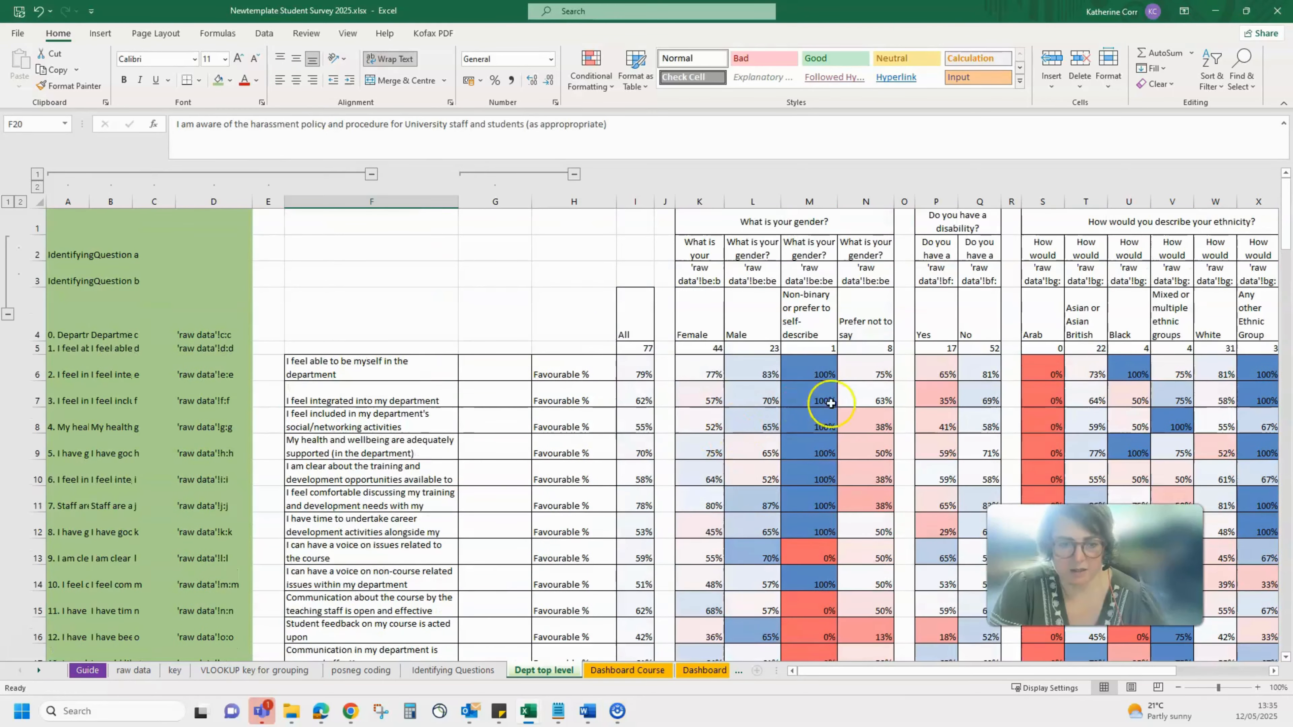
{"action": "left_click", "coordinate": [819, 350]}
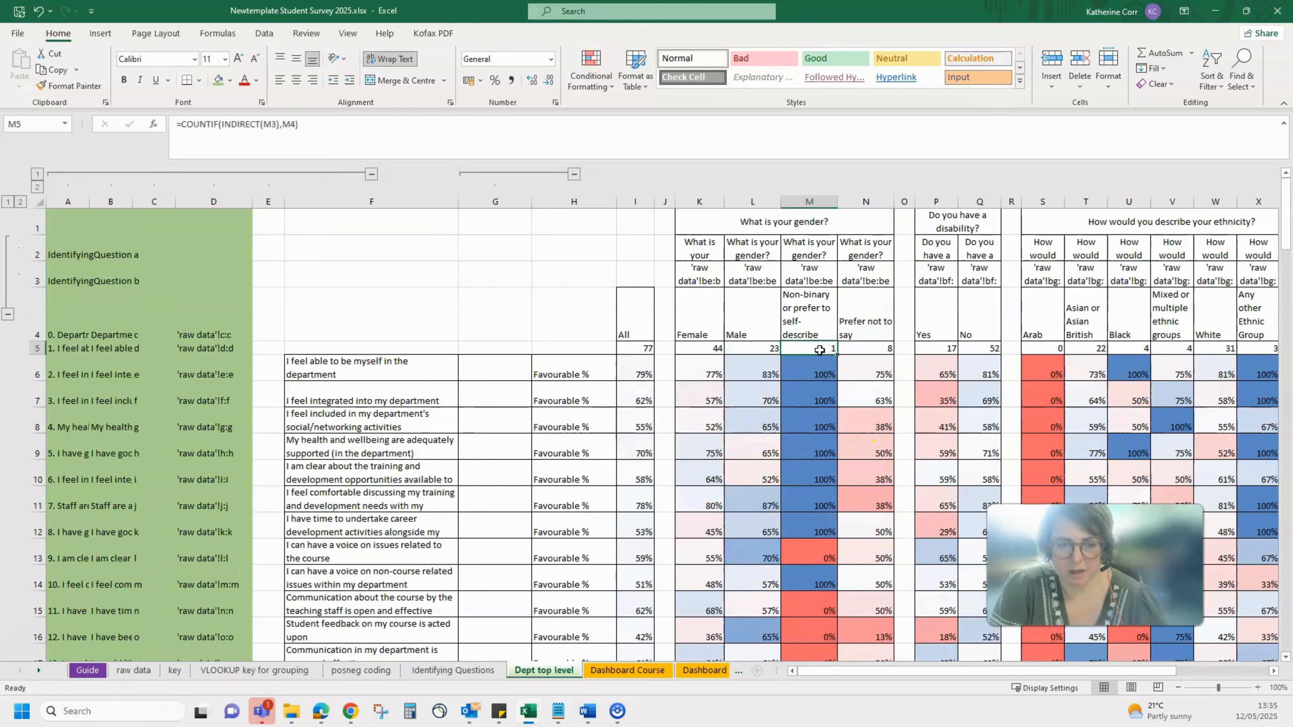
{"action": "left_click", "coordinate": [810, 311]}
{"action": "left_click", "coordinate": [809, 249]}
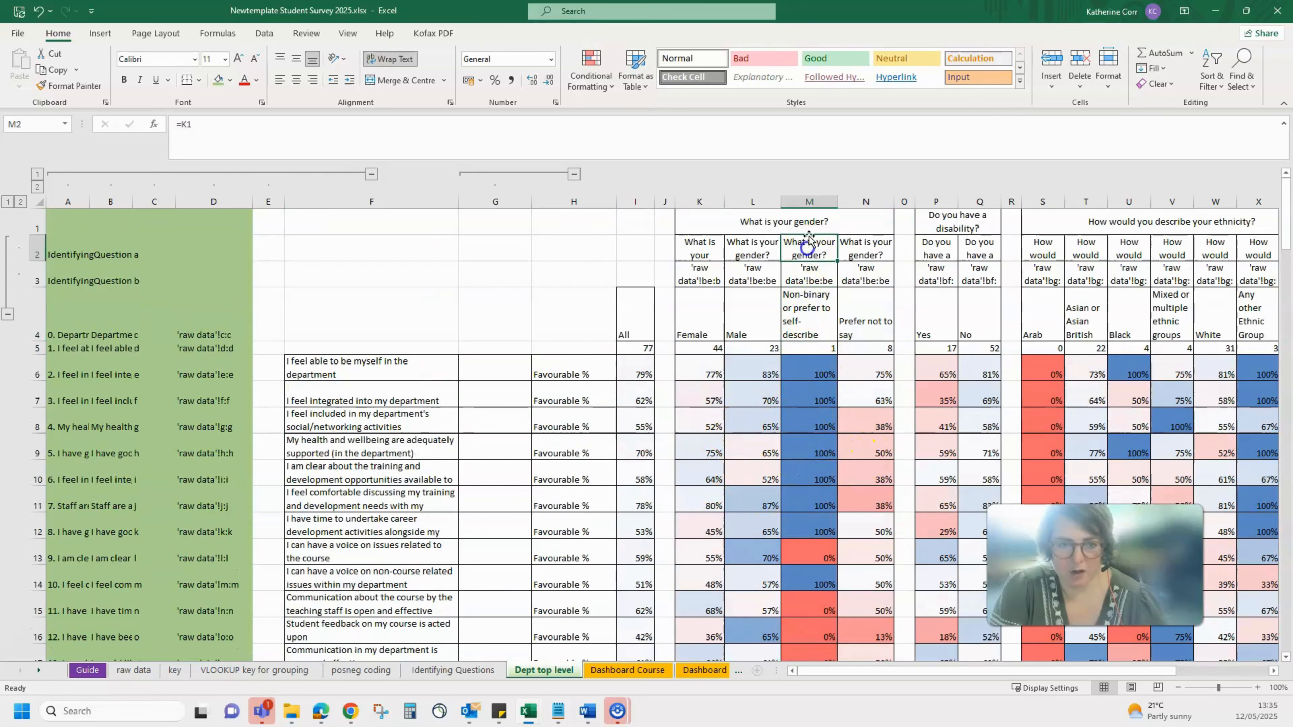
{"action": "right_click", "coordinate": [809, 202]}
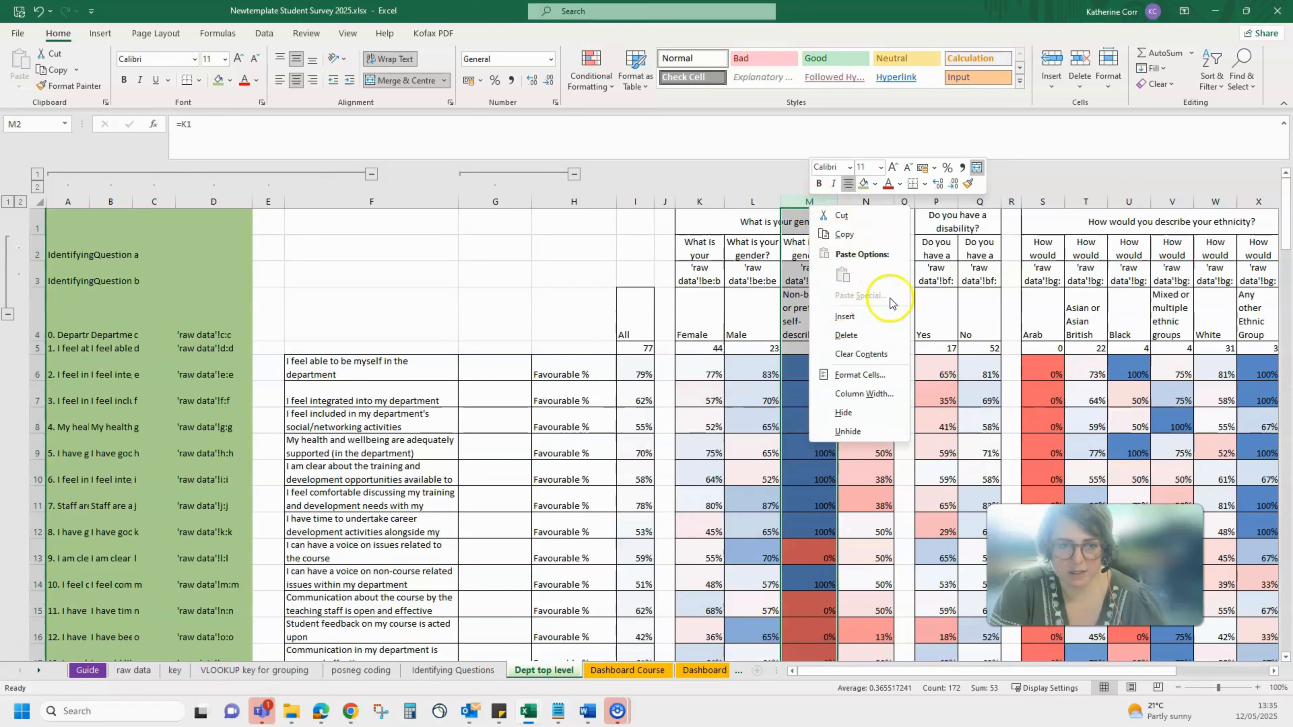
{"action": "left_click", "coordinate": [866, 336]}
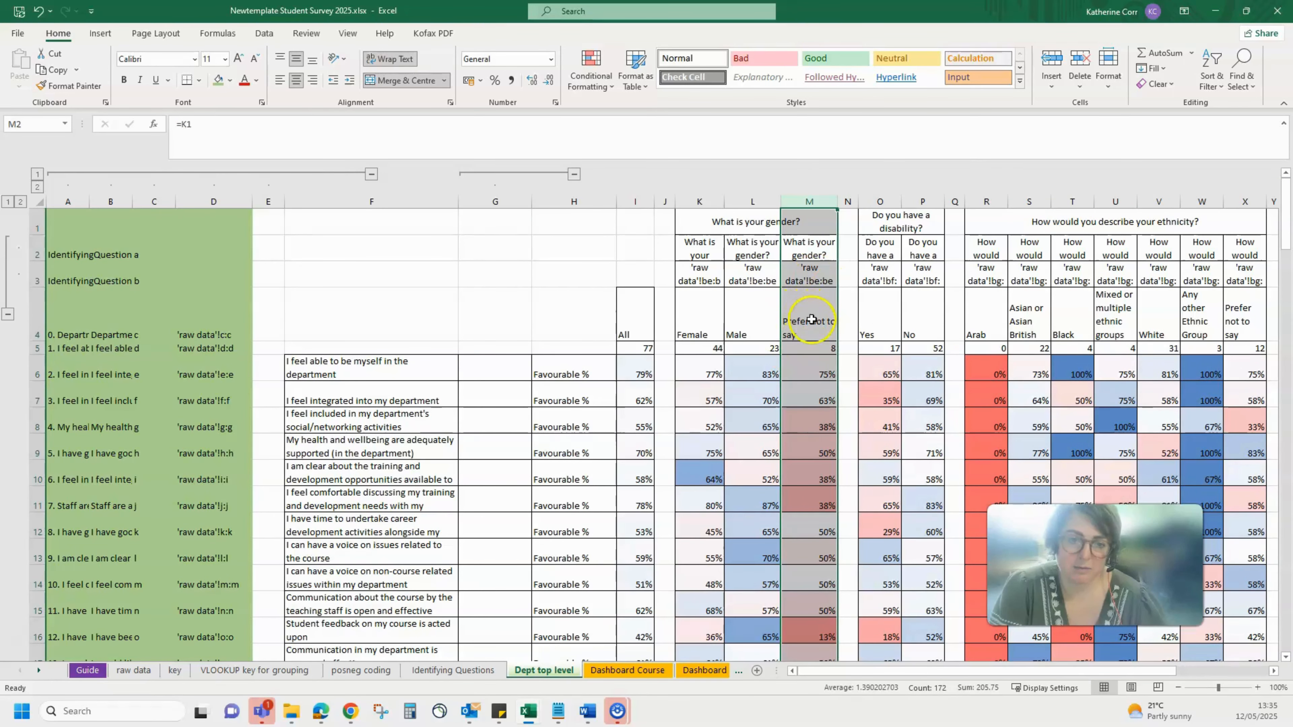
Step: Check the gender headings in L4 and M4, and look at the gender breakdown on the Dashboard Gender sheet
{"action": "left_click", "coordinate": [750, 326]}
{"action": "left_click", "coordinate": [798, 319]}
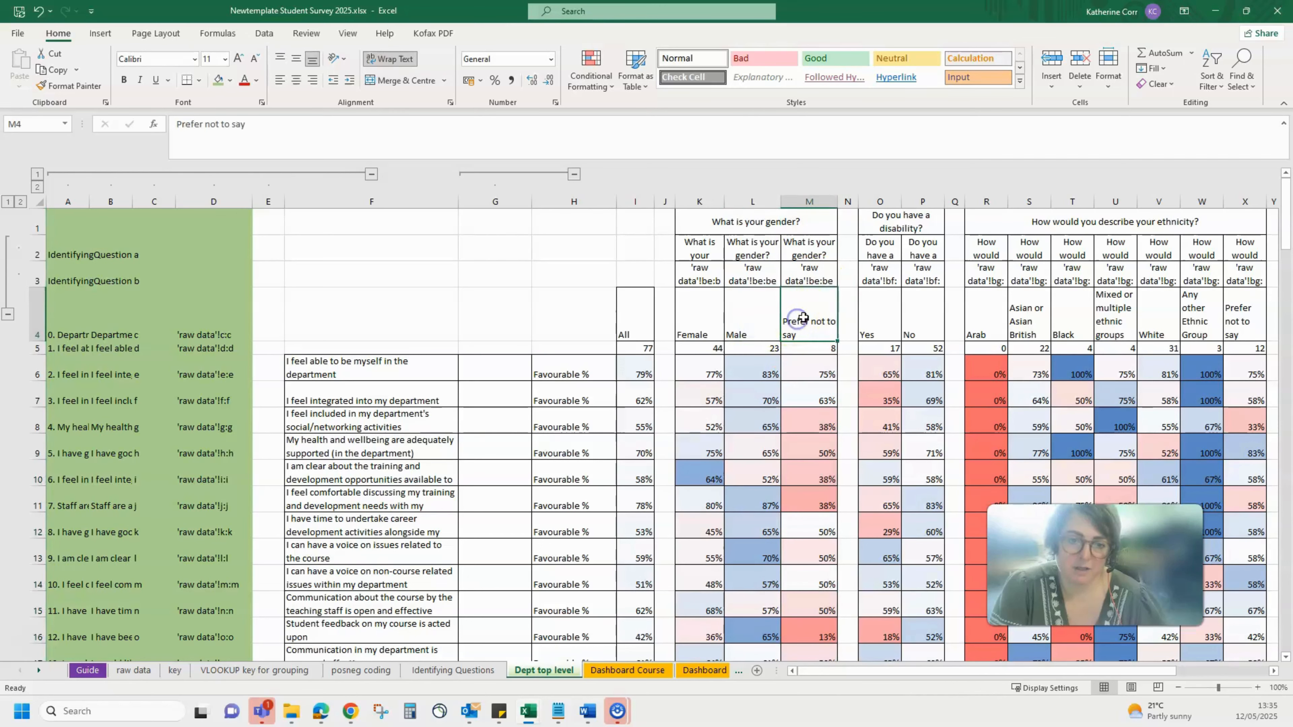
{"action": "left_click", "coordinate": [761, 315]}
{"action": "left_click", "coordinate": [819, 315]}
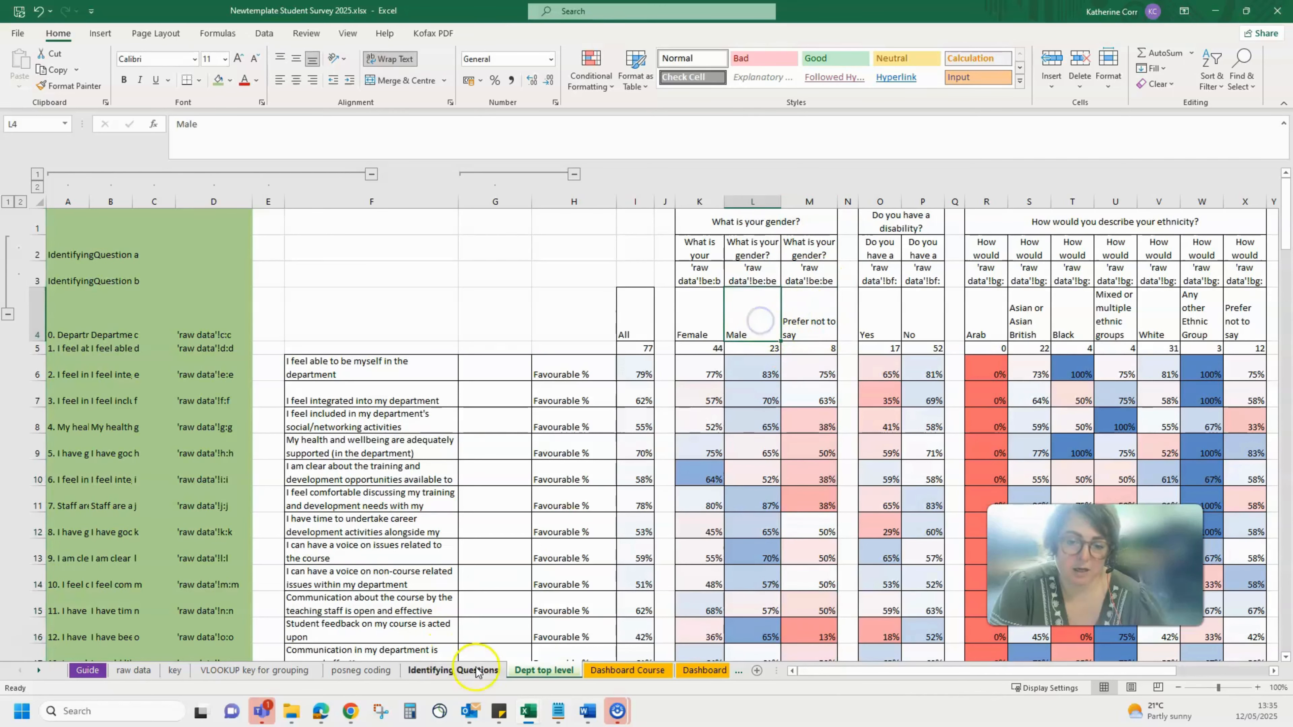
{"action": "left_click", "coordinate": [705, 671]}
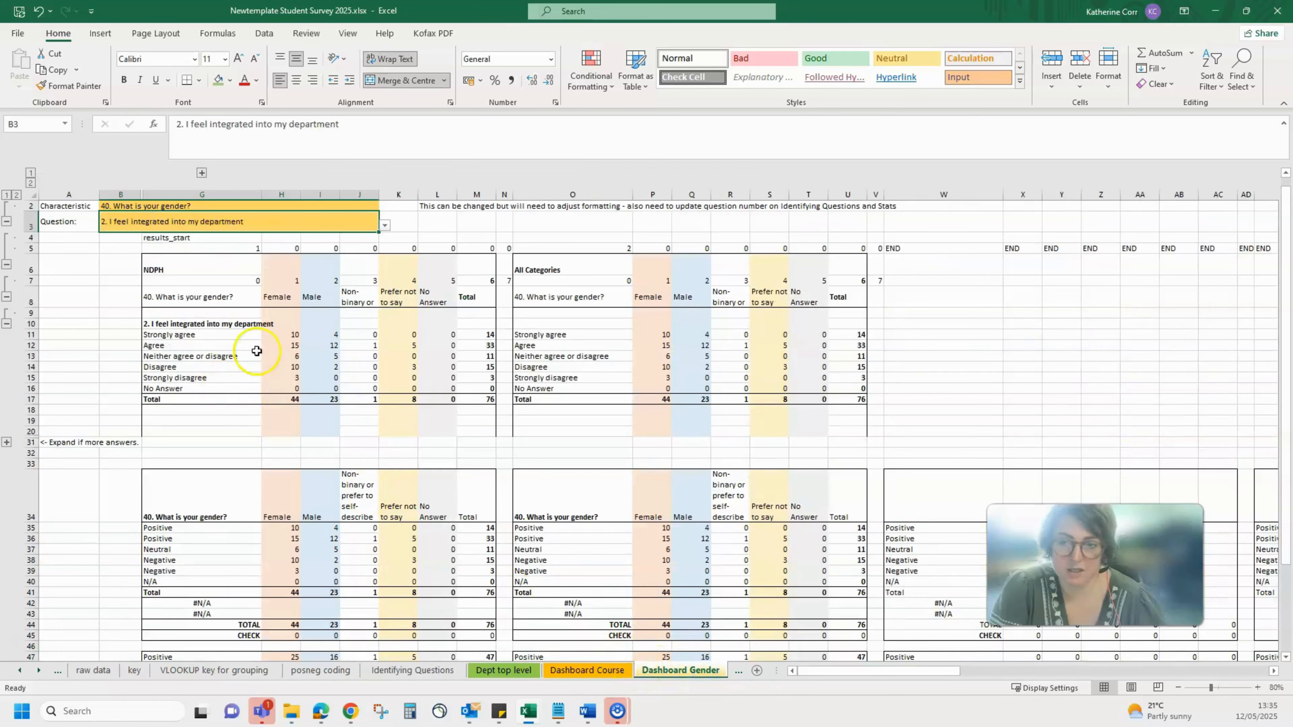
{"action": "left_click", "coordinate": [357, 346]}
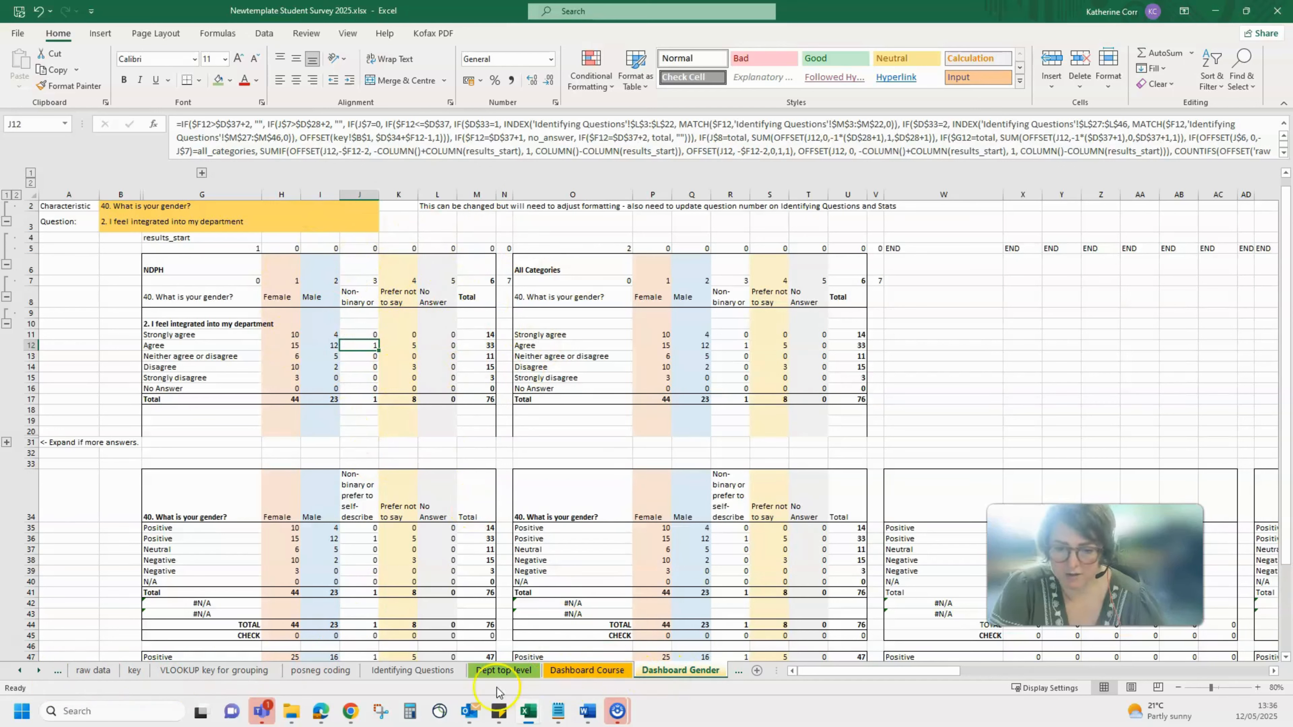
Step: On the Identifying Questions sheet, choose "40. What is your gender?" as the question in row 26
{"action": "left_click", "coordinate": [504, 670]}
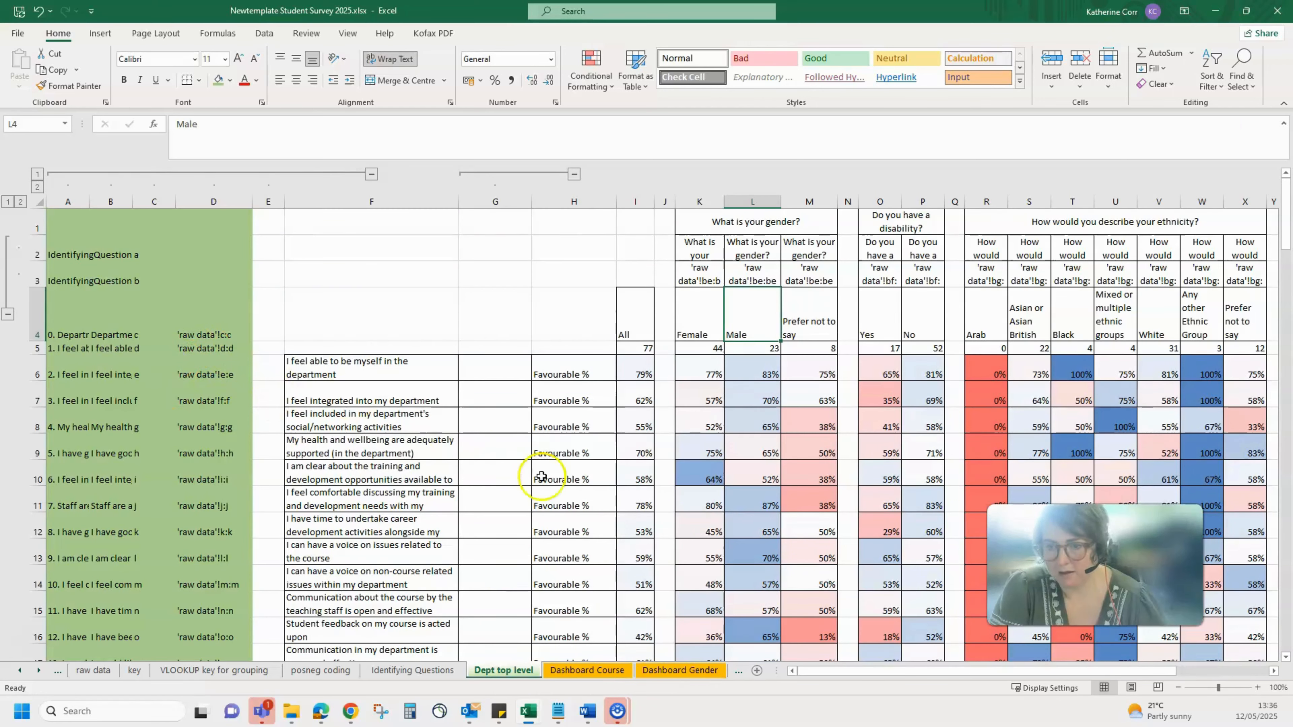
{"action": "left_click", "coordinate": [389, 670]}
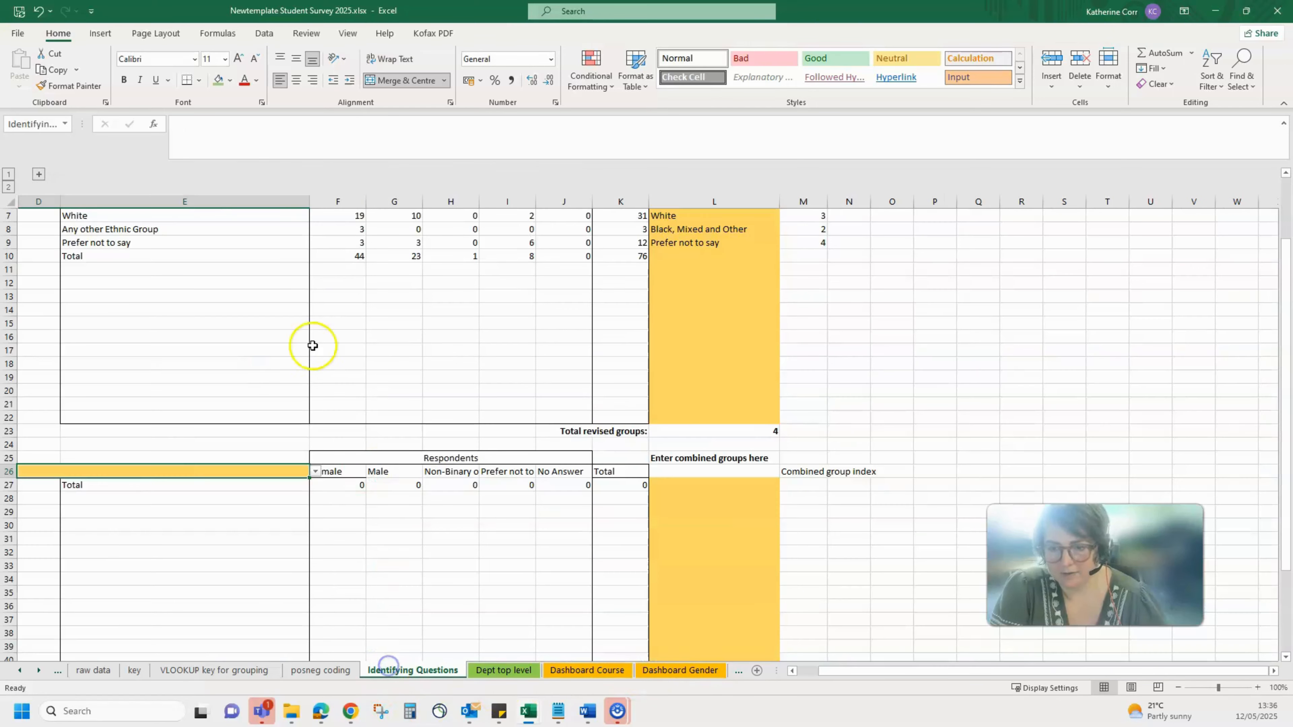
{"action": "left_click", "coordinate": [314, 472]}
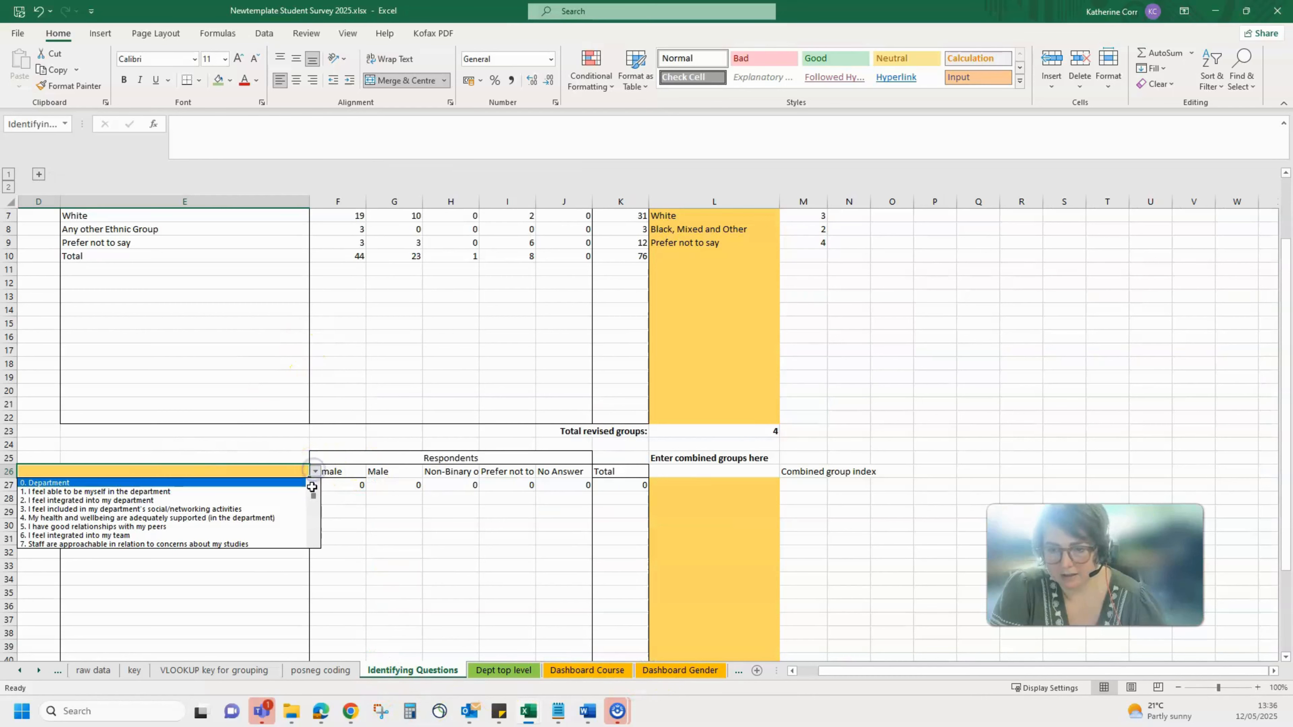
{"action": "left_click_drag", "start_coordinate": [316, 496], "coordinate": [312, 558]}
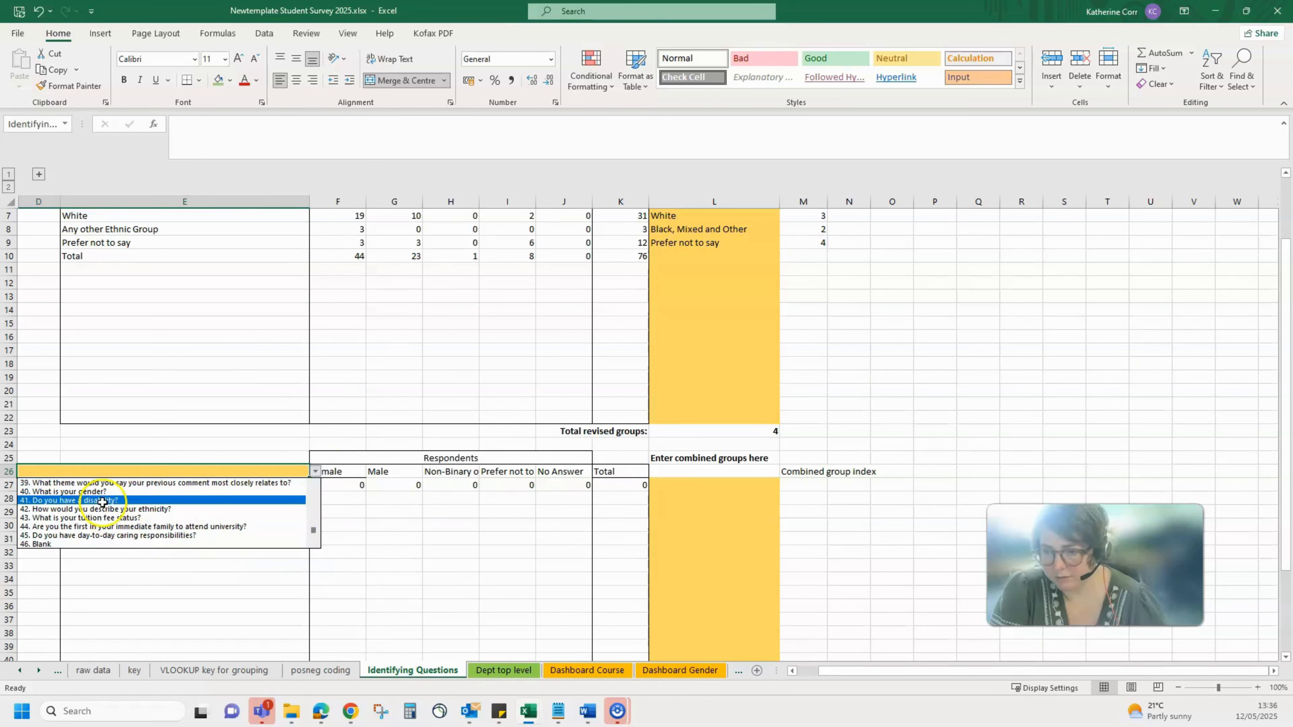
{"action": "left_click", "coordinate": [95, 492]}
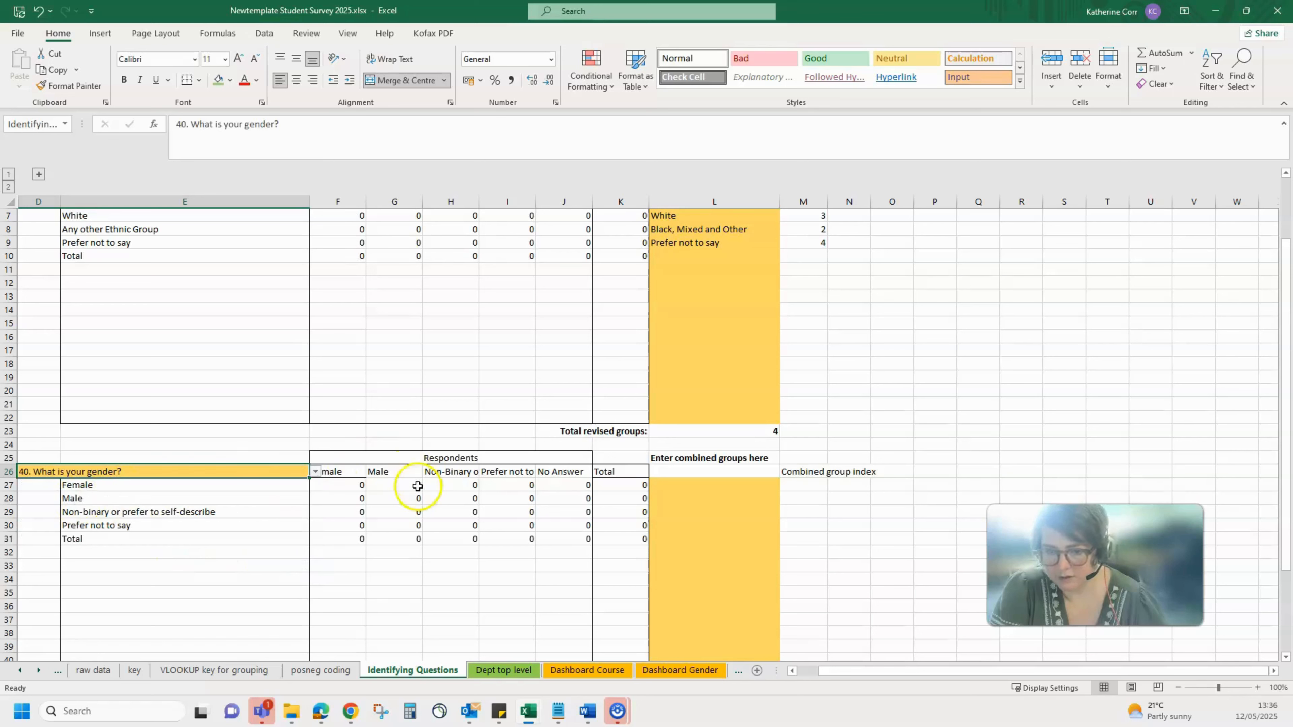
Step: Copy "Prefer not to say" from E30 and paste it as values into combined group cells L29 and L30
{"action": "left_click", "coordinate": [676, 482]}
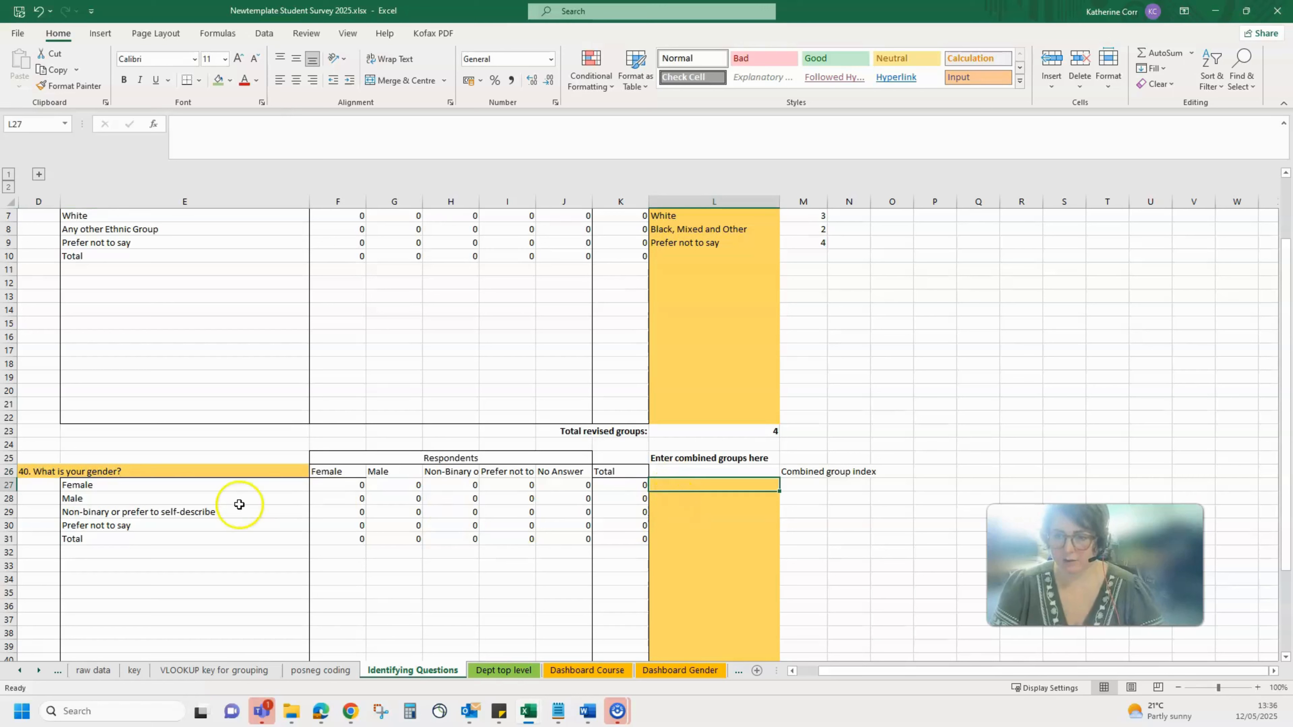
{"action": "left_click", "coordinate": [207, 512]}
{"action": "left_click", "coordinate": [191, 537]}
{"action": "left_click", "coordinate": [193, 528]}
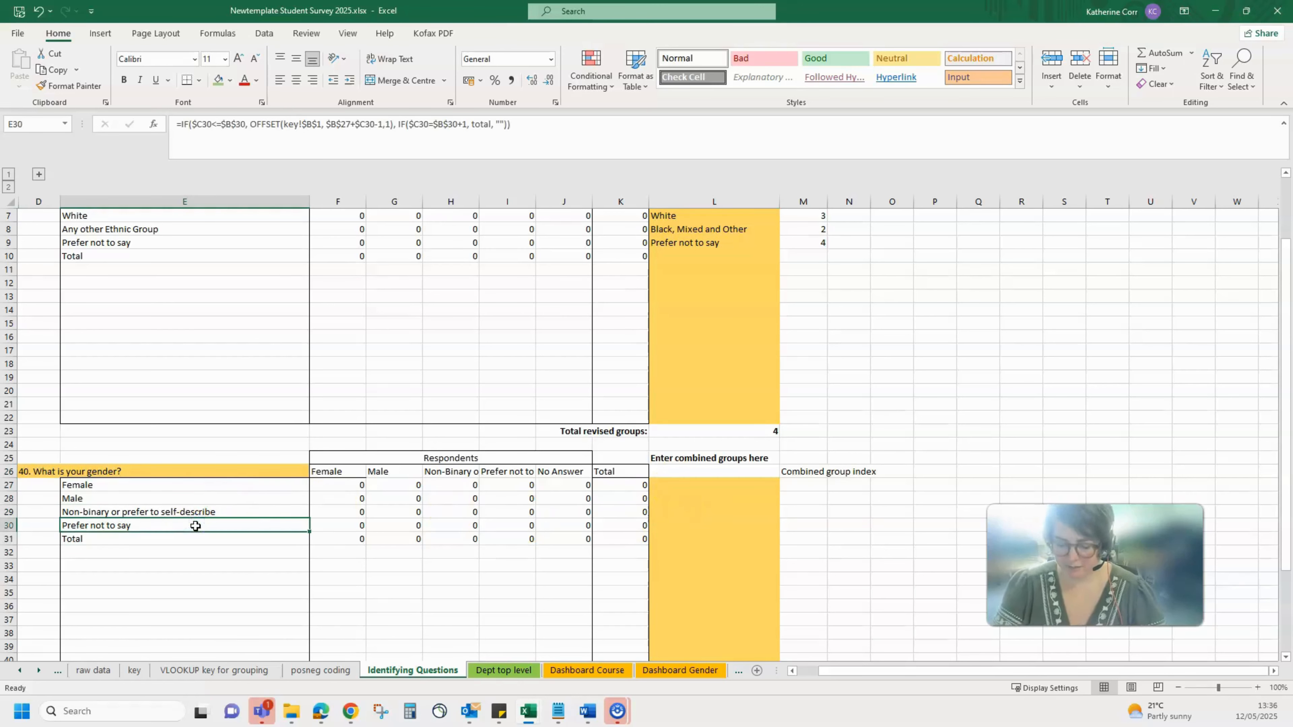
{"action": "key", "text": "ctrl+c"}
{"action": "left_click", "coordinate": [666, 525]}
{"action": "left_click_drag", "start_coordinate": [666, 525], "coordinate": [667, 508]}
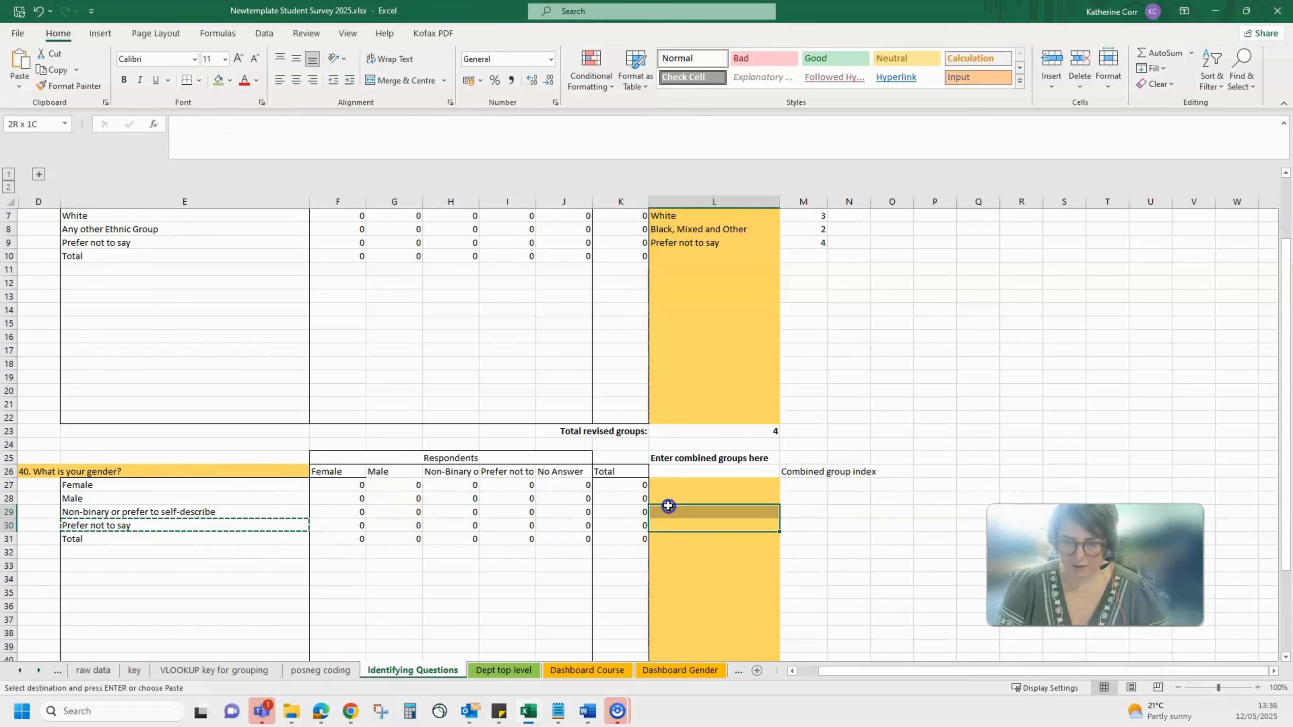
{"action": "right_click", "coordinate": [666, 507]}
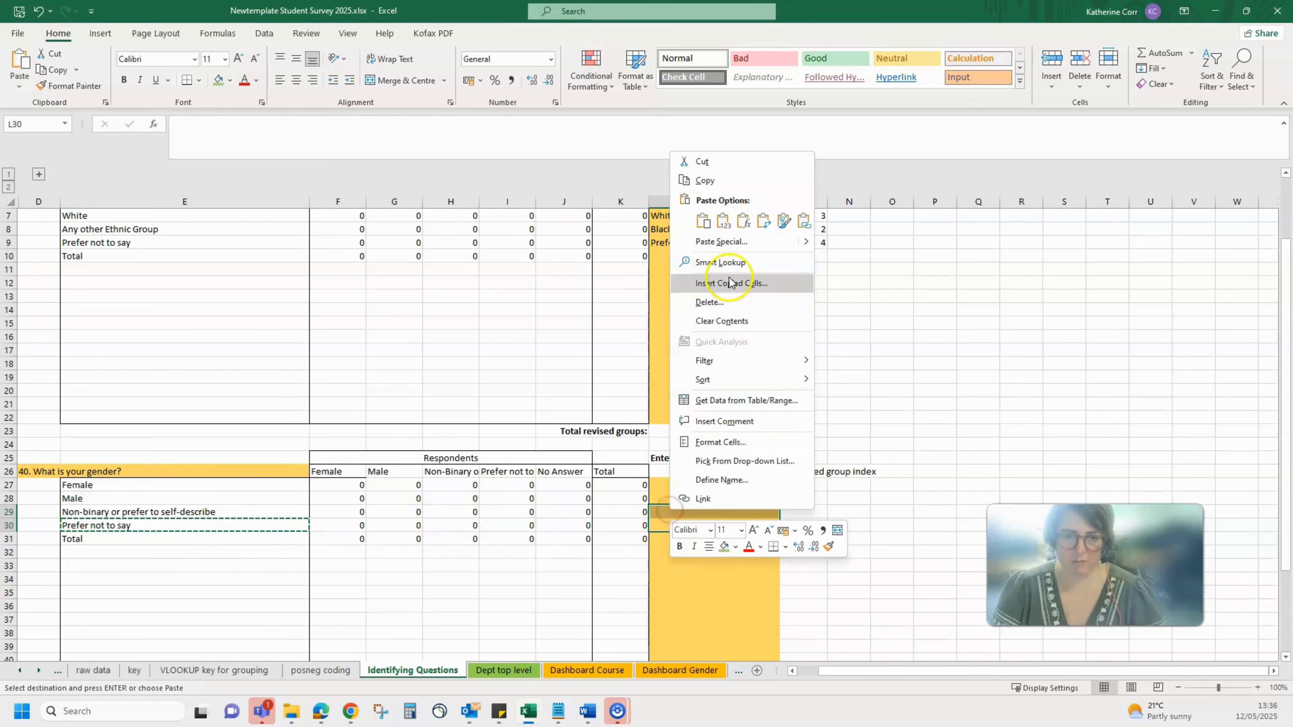
{"action": "left_click", "coordinate": [724, 220]}
Step: Copy the Female and Male labels from E27:E28 and paste them as values into combined group cells L27:L28
{"action": "left_click_drag", "start_coordinate": [93, 492], "coordinate": [92, 499]}
{"action": "key", "text": "ctrl+c"}
{"action": "right_click", "coordinate": [677, 498]}
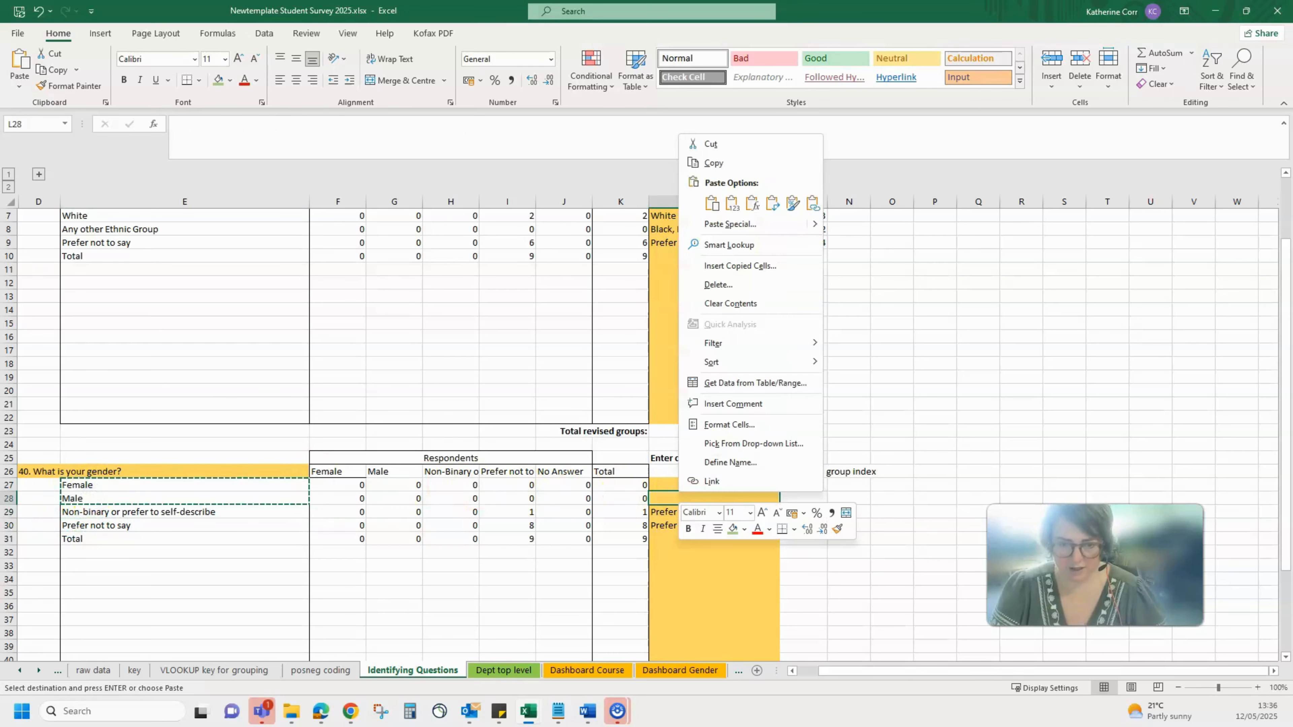
{"action": "left_click", "coordinate": [732, 204]}
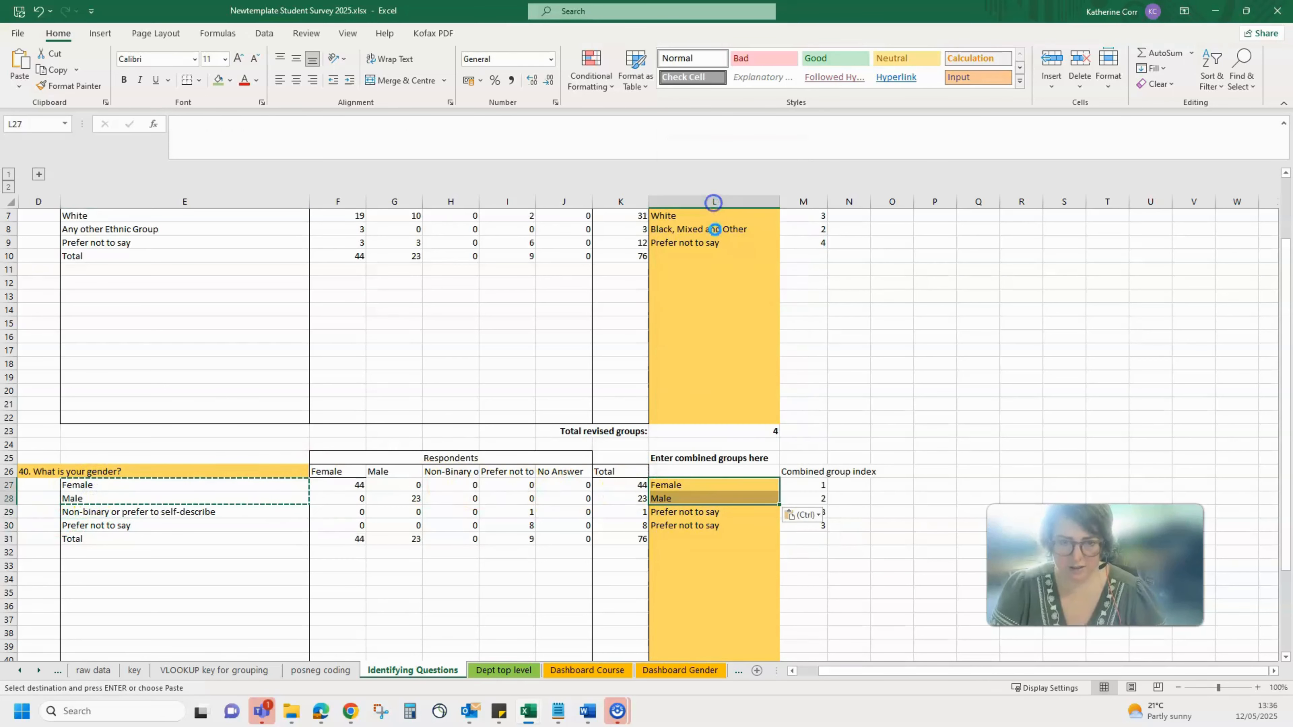
{"action": "left_click", "coordinate": [660, 568]}
{"action": "left_click", "coordinate": [447, 575]}
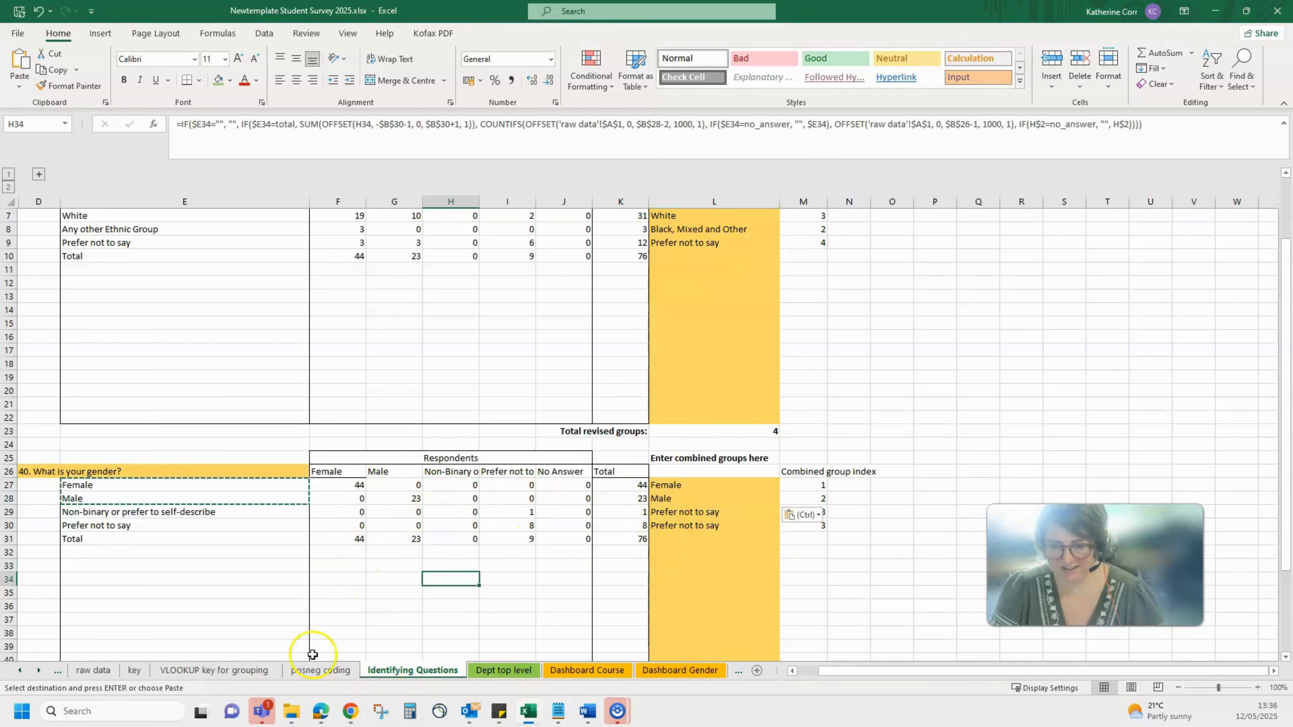
Step: On the Dept top level sheet, check the gender headings in row 4 and their raw data lookup formulas in row 3
{"action": "left_click", "coordinate": [488, 671]}
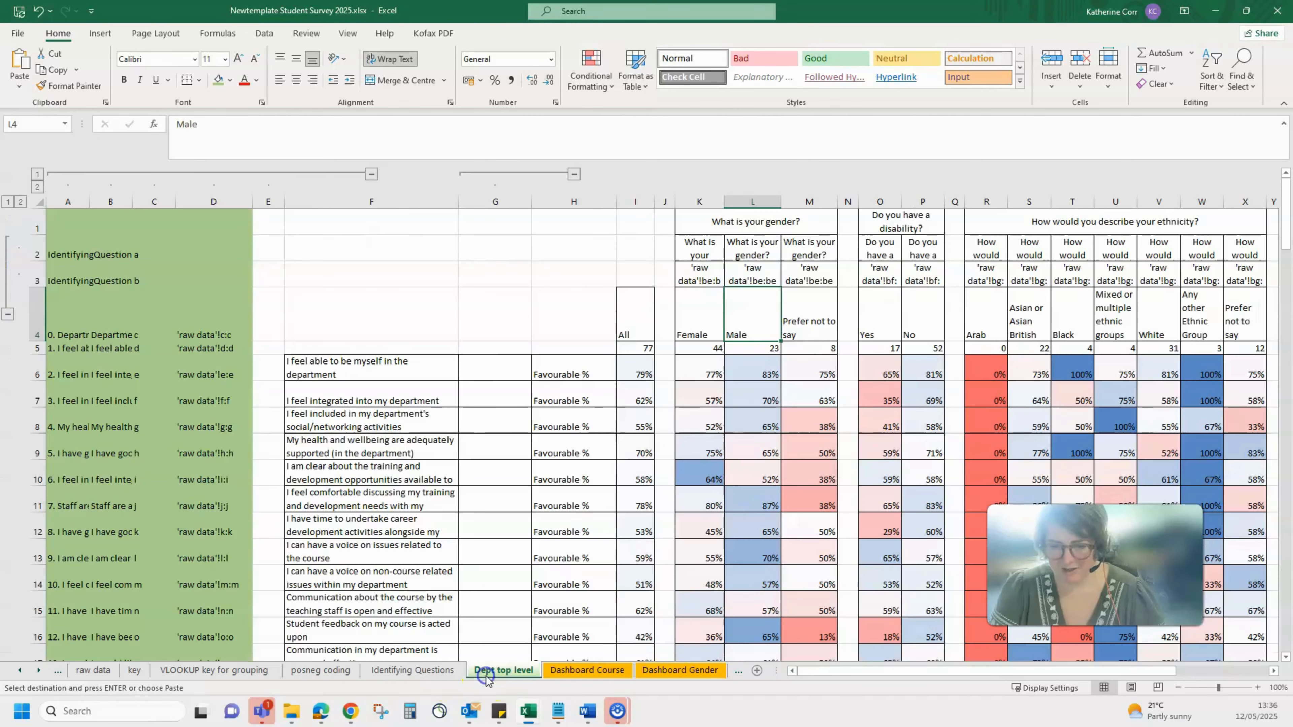
{"action": "left_click", "coordinate": [697, 273]}
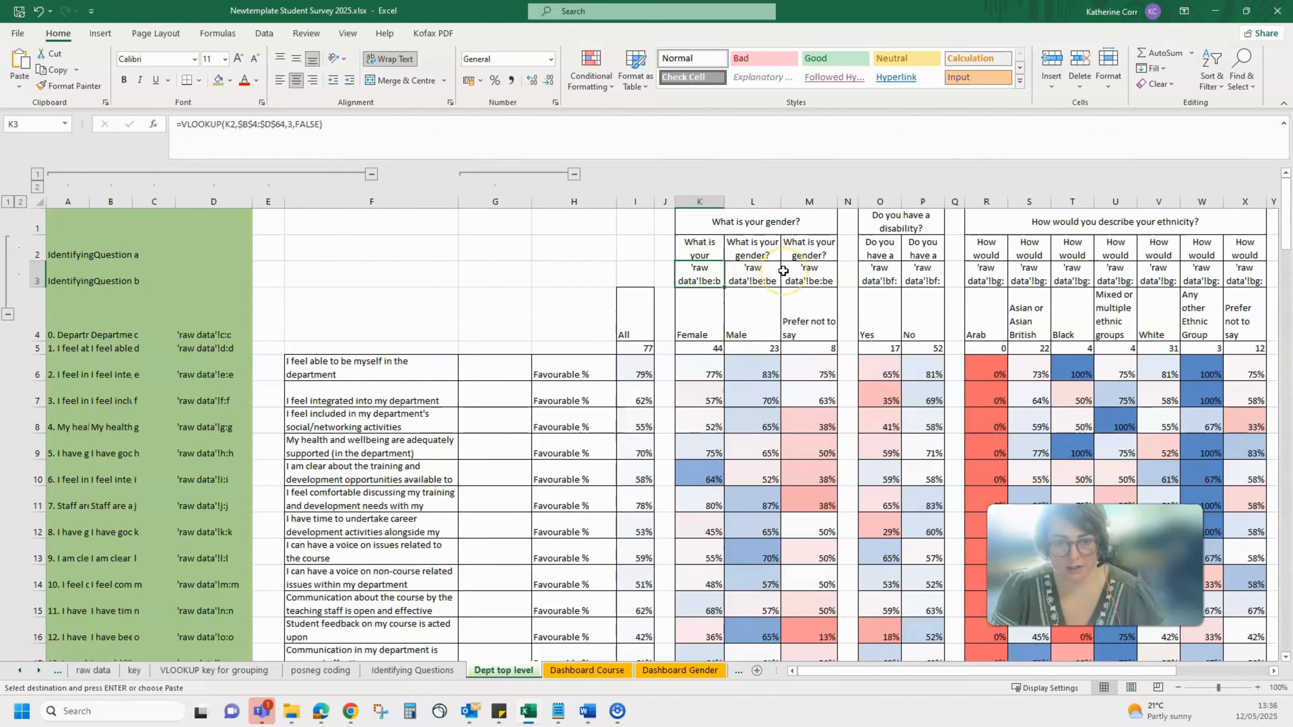
{"action": "left_click", "coordinate": [762, 310]}
{"action": "left_click", "coordinate": [796, 310]}
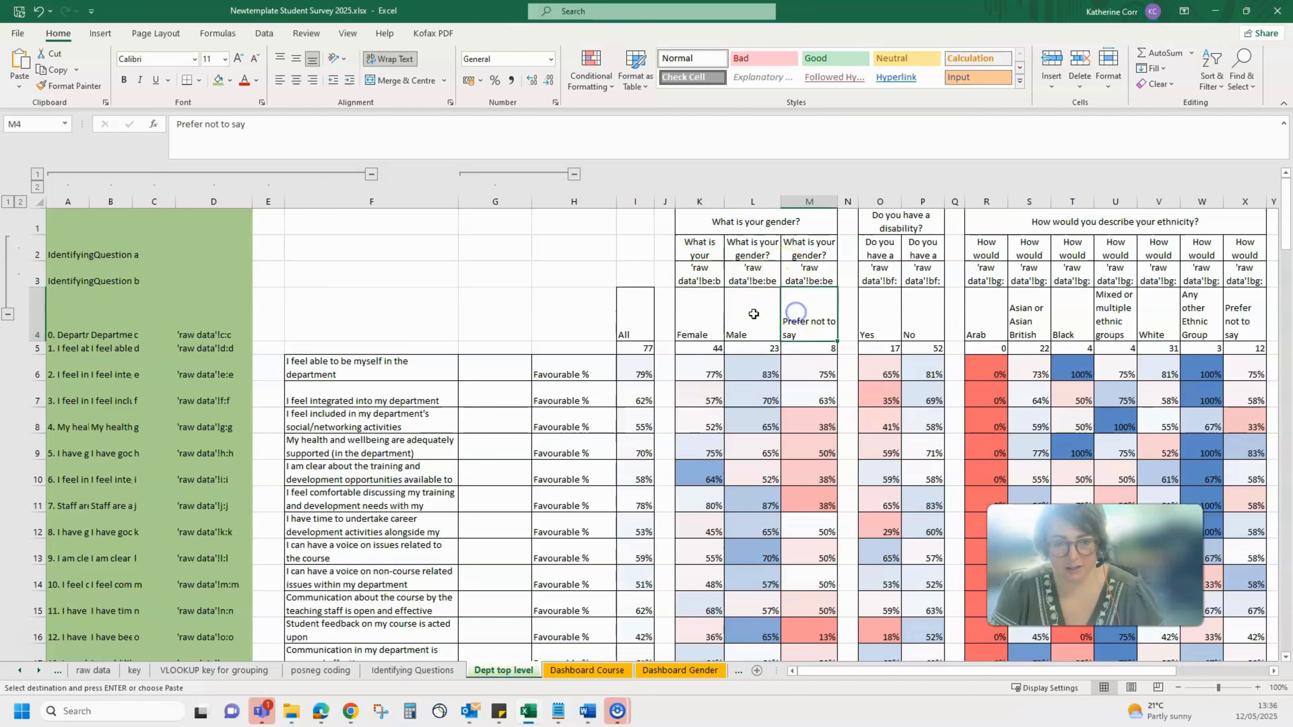
{"action": "left_click", "coordinate": [753, 315]}
{"action": "left_click", "coordinate": [704, 321]}
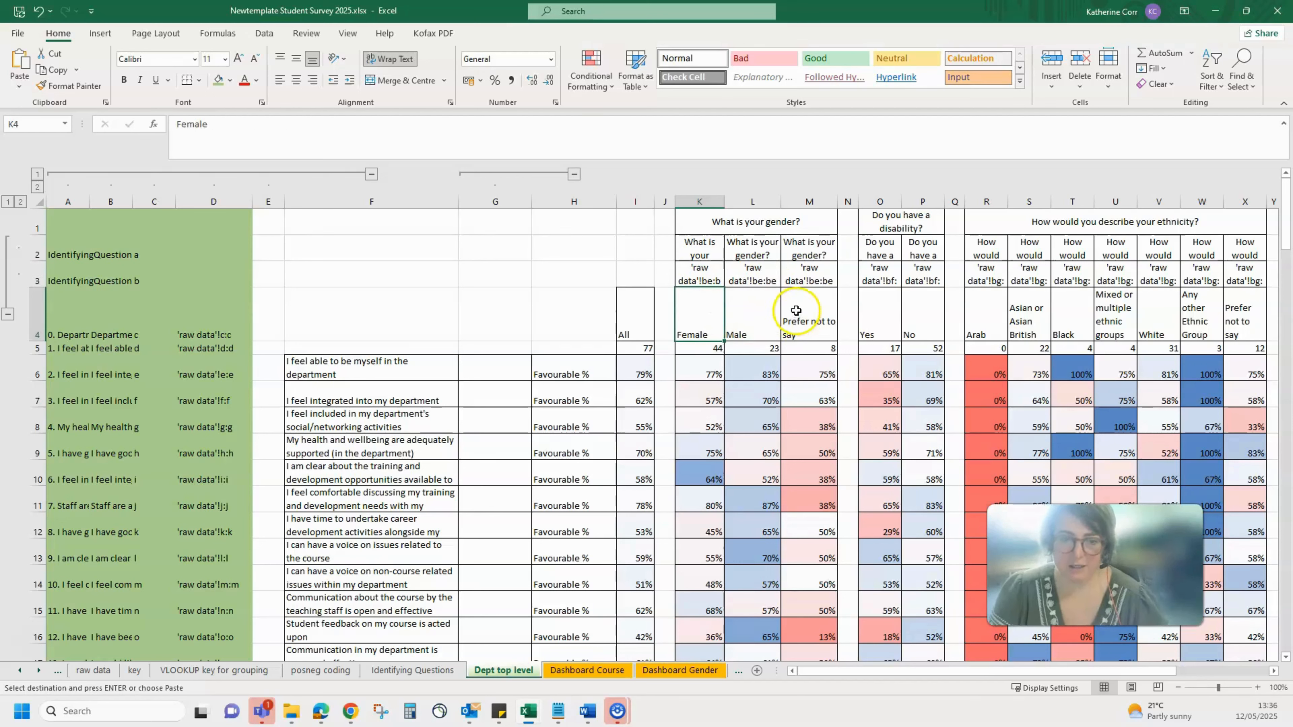
{"action": "left_click", "coordinate": [761, 275]}
{"action": "left_click", "coordinate": [712, 274]}
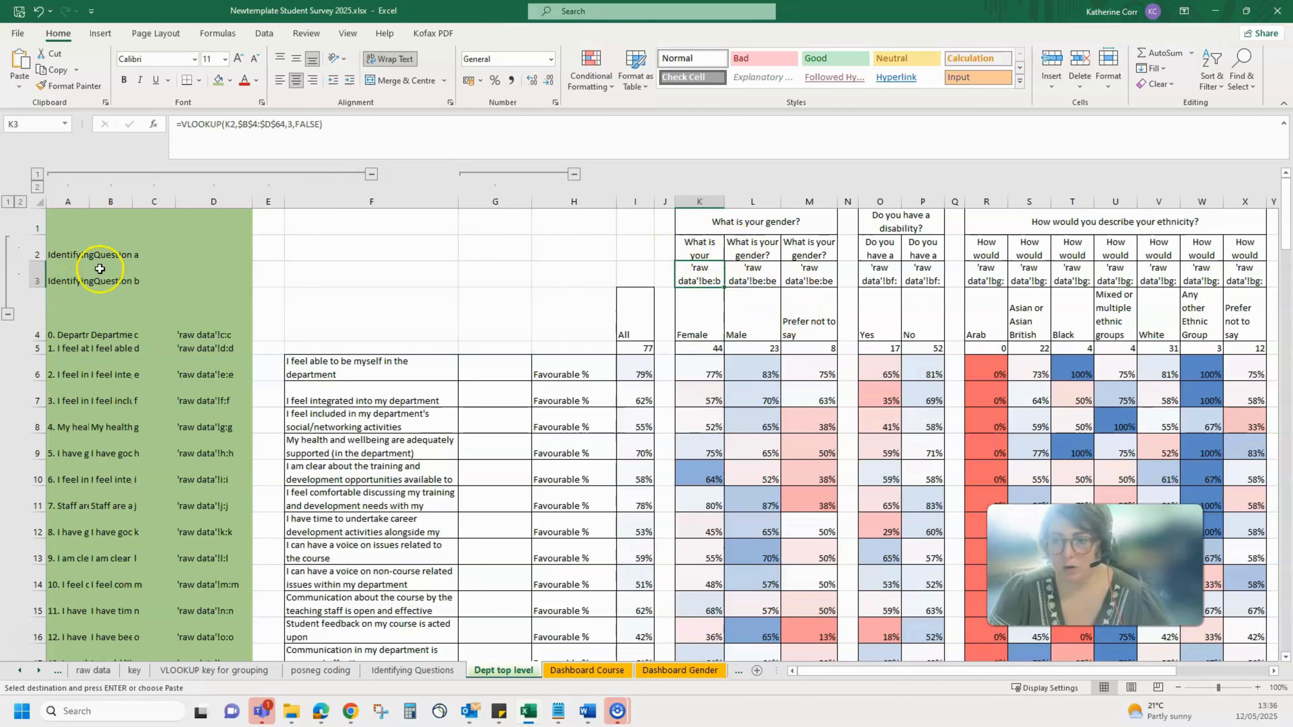
Step: On the Dept top level sheet, enter IdentifyingQuestion2 as the question reference for the gender columns in K2:M2
{"action": "left_click", "coordinate": [67, 280]}
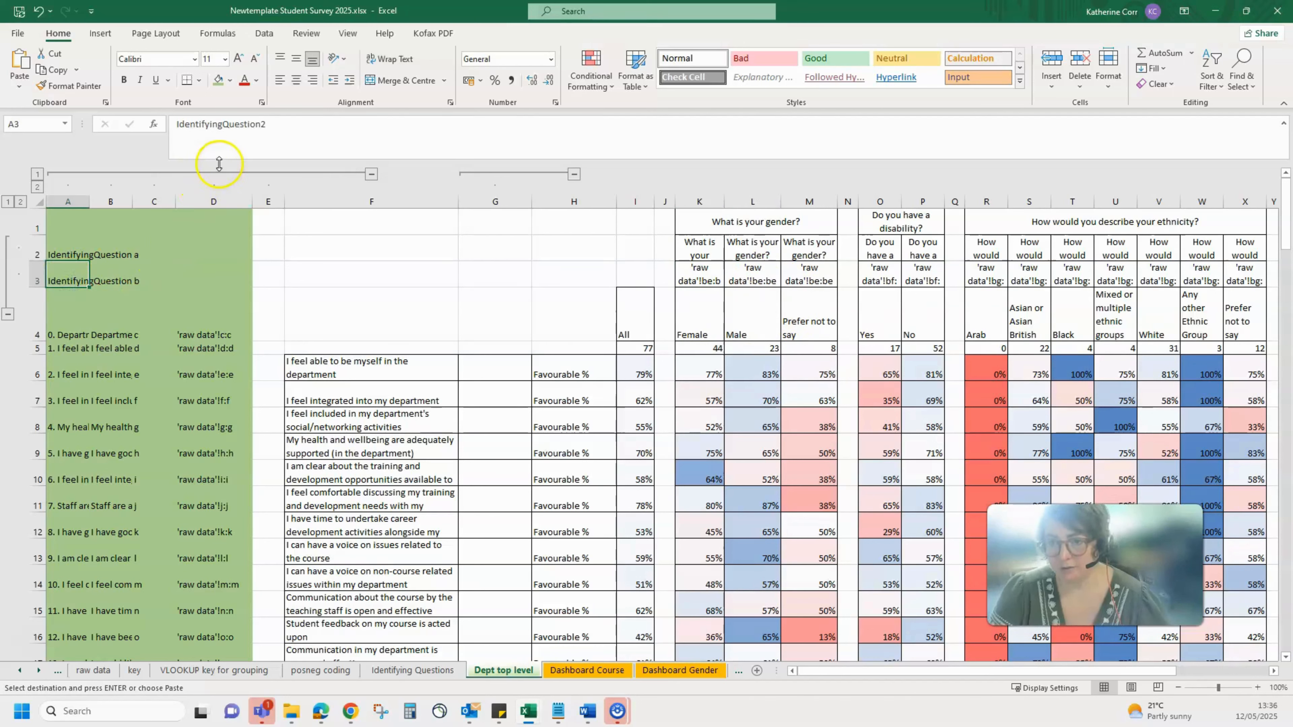
{"action": "left_click_drag", "start_coordinate": [274, 124], "coordinate": [163, 126]}
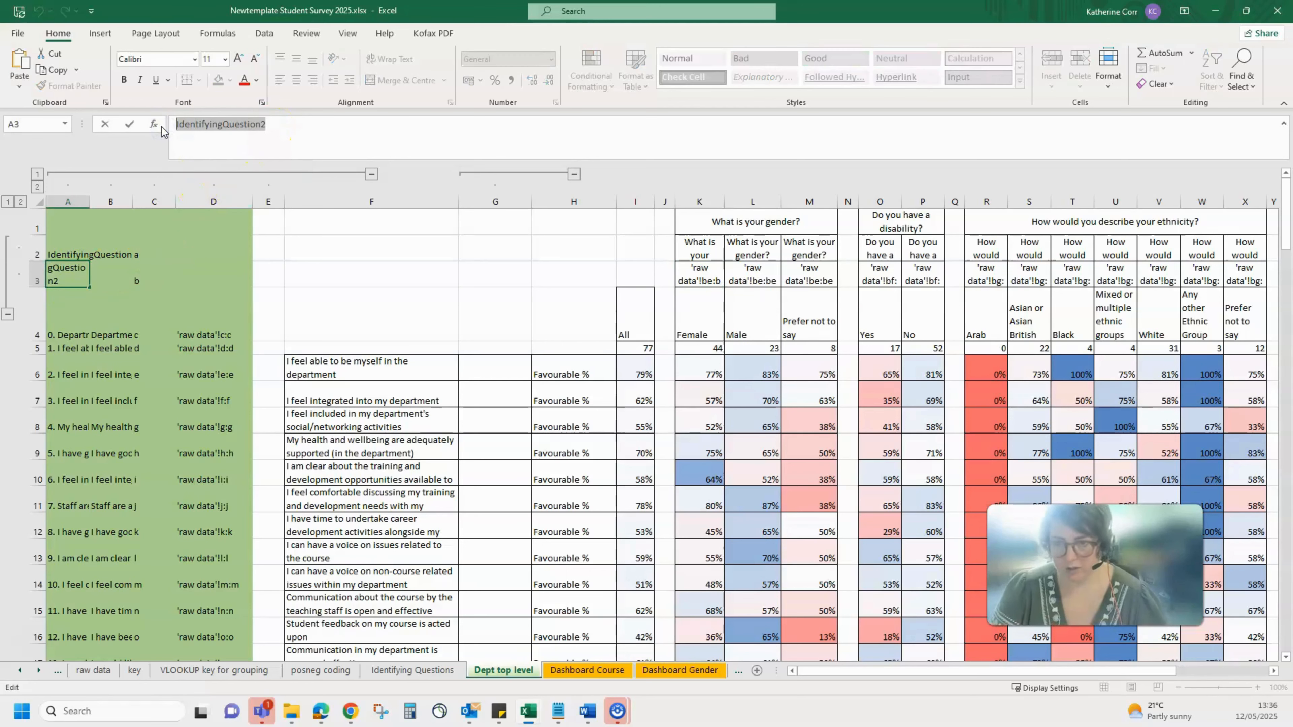
{"action": "key", "text": "Escape"}
{"action": "left_click", "coordinate": [695, 249]}
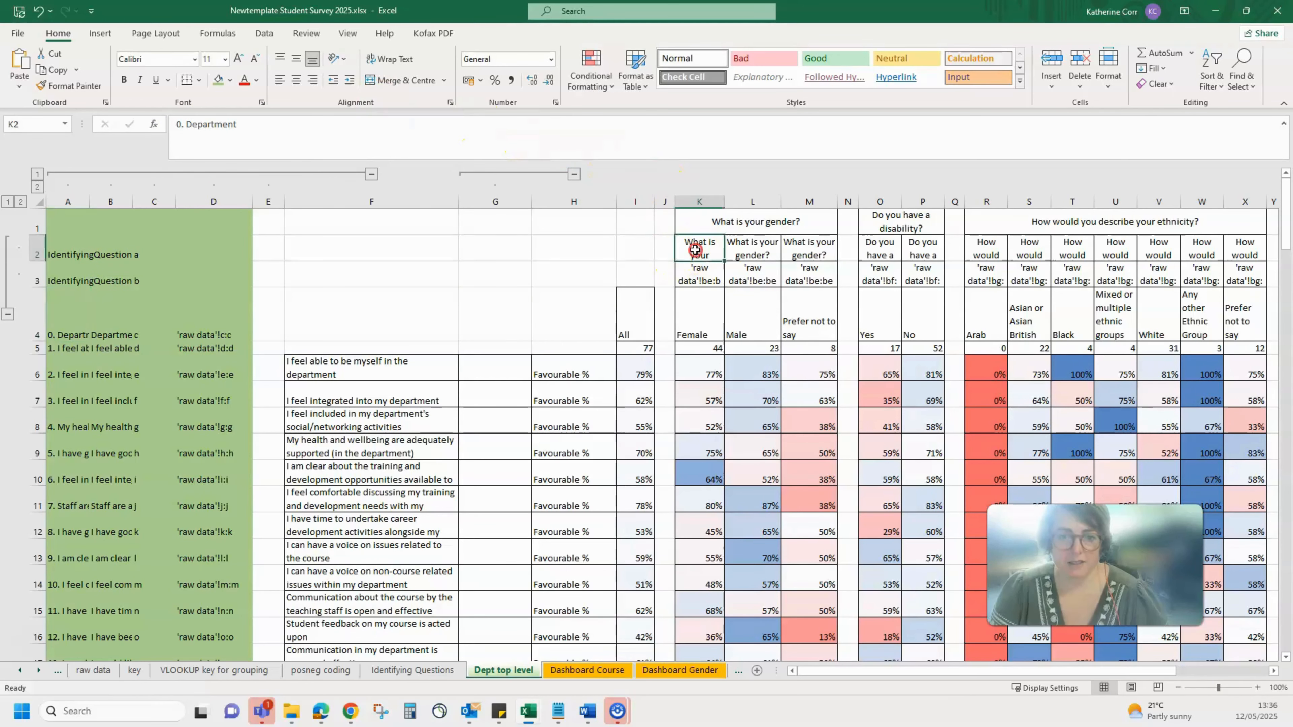
{"action": "right_click", "coordinate": [695, 249]}
{"action": "left_click", "coordinate": [723, 291]}
{"action": "left_click", "coordinate": [741, 250]}
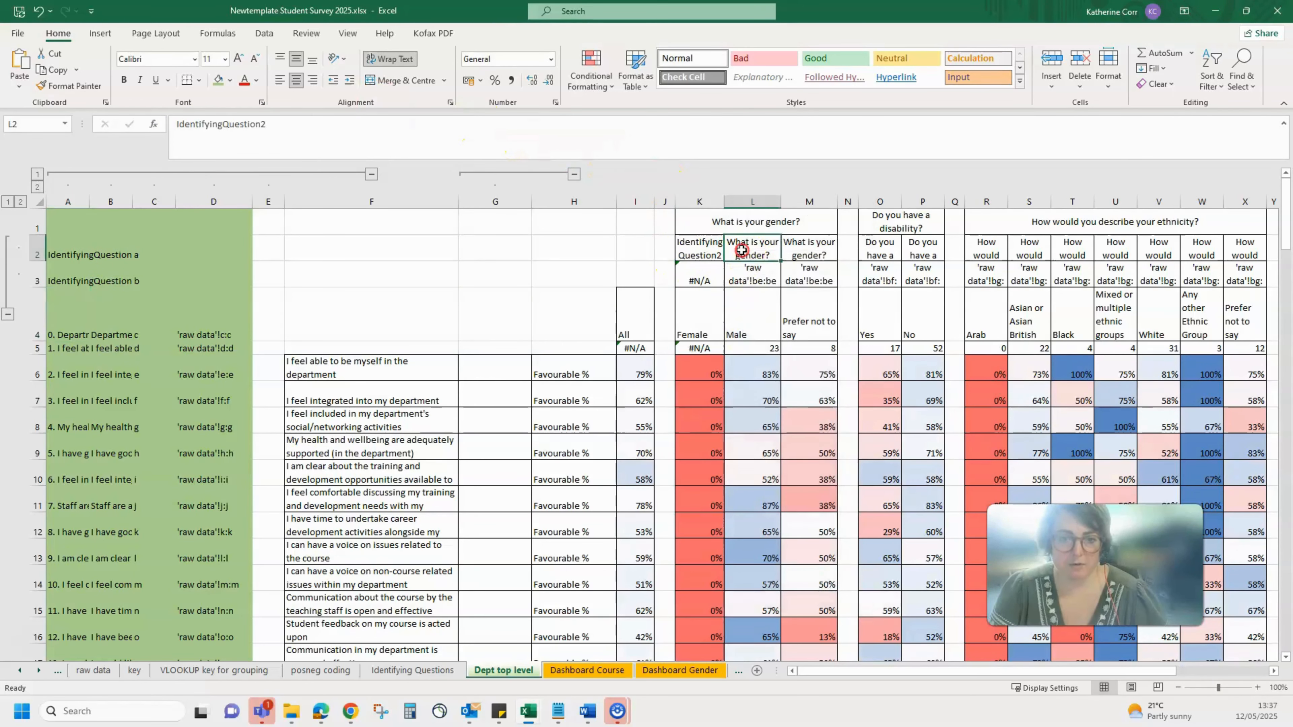
{"action": "right_click", "coordinate": [742, 249]}
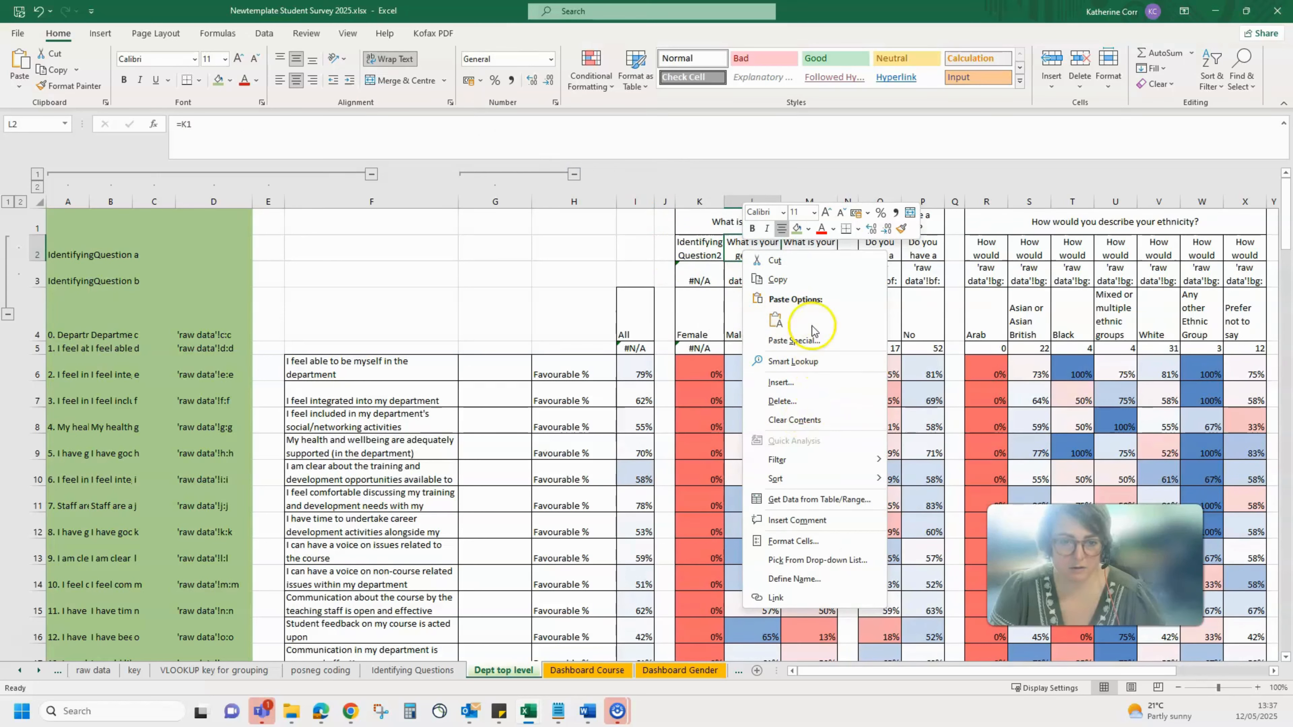
{"action": "left_click", "coordinate": [774, 320]}
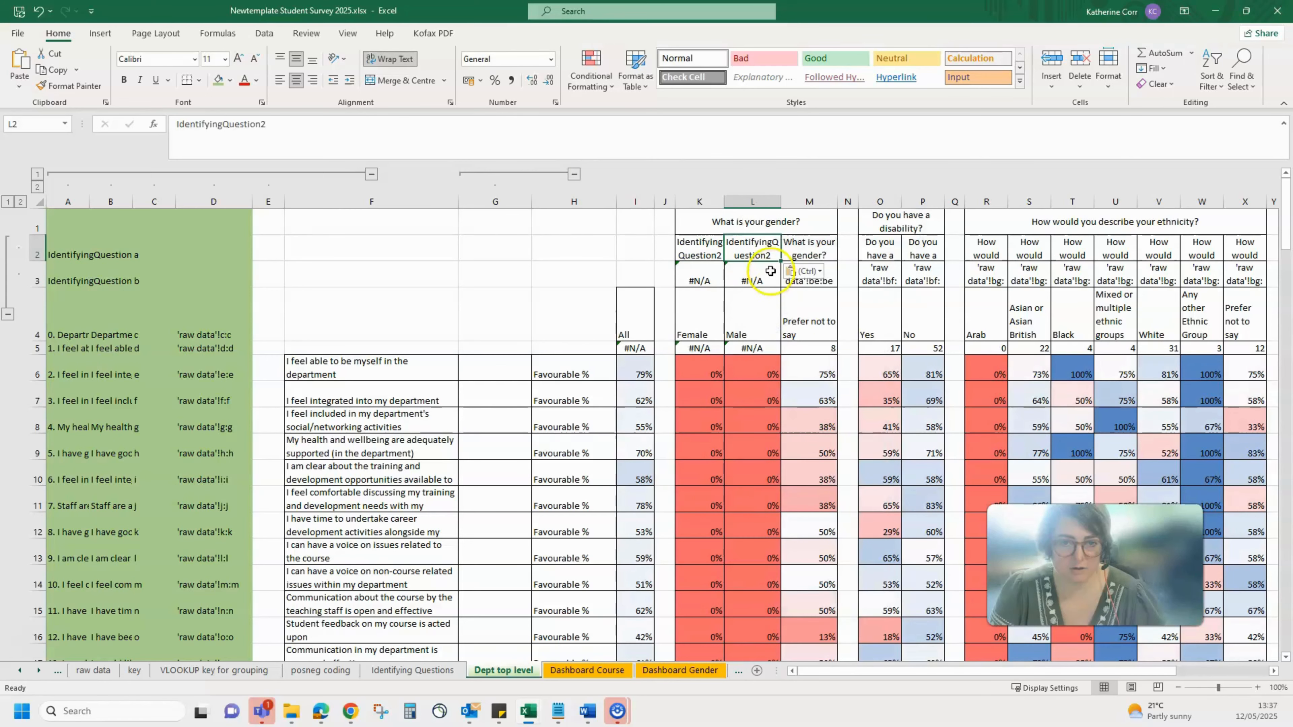
{"action": "right_click", "coordinate": [803, 248]}
{"action": "left_click", "coordinate": [841, 316]}
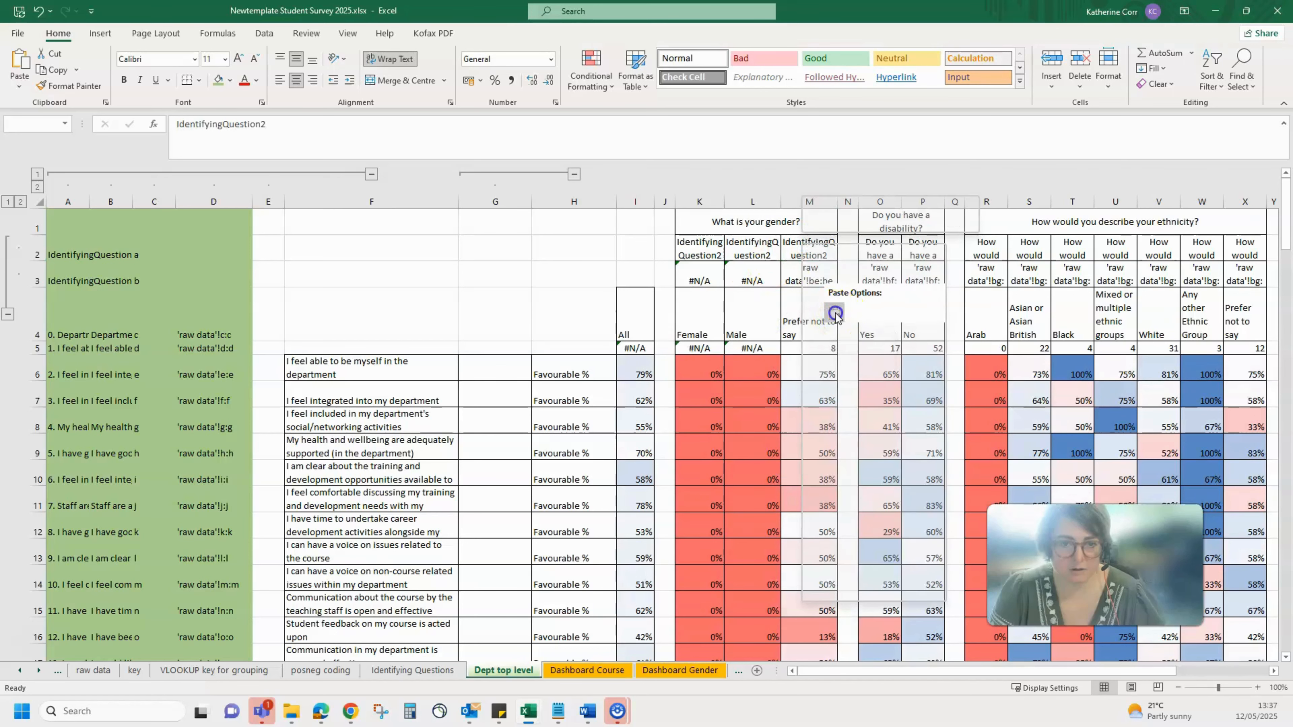
Step: Extend the lookup range in K3 to $B$2:$D$64 and copy the formula to L3 and M3
{"action": "left_click", "coordinate": [709, 275]}
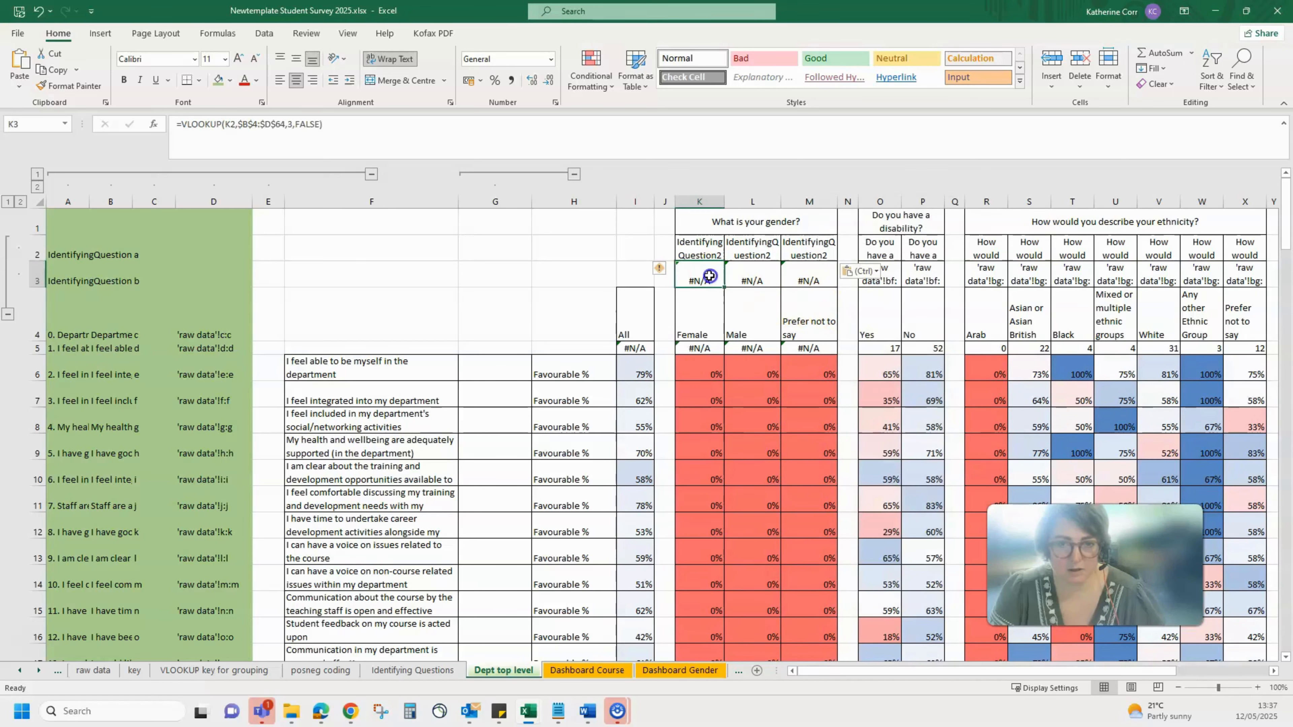
{"action": "left_click", "coordinate": [533, 135]}
{"action": "left_click_drag", "start_coordinate": [253, 286], "coordinate": [250, 237]}
{"action": "key", "text": "ctrl+Return"}
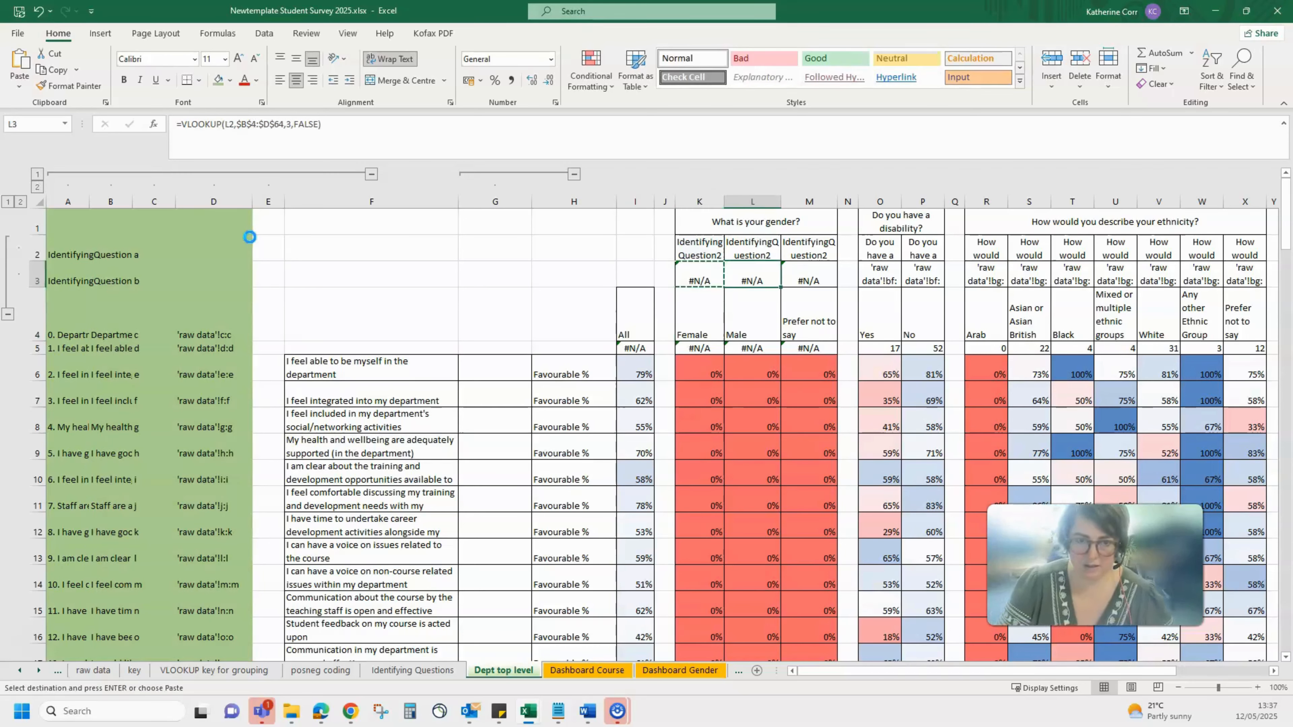
{"action": "key", "text": "ctrl+c"}
{"action": "key", "text": "Right"}
{"action": "key", "text": "ctrl+v"}
{"action": "key", "text": "Right"}
{"action": "key", "text": "ctrl+v"}
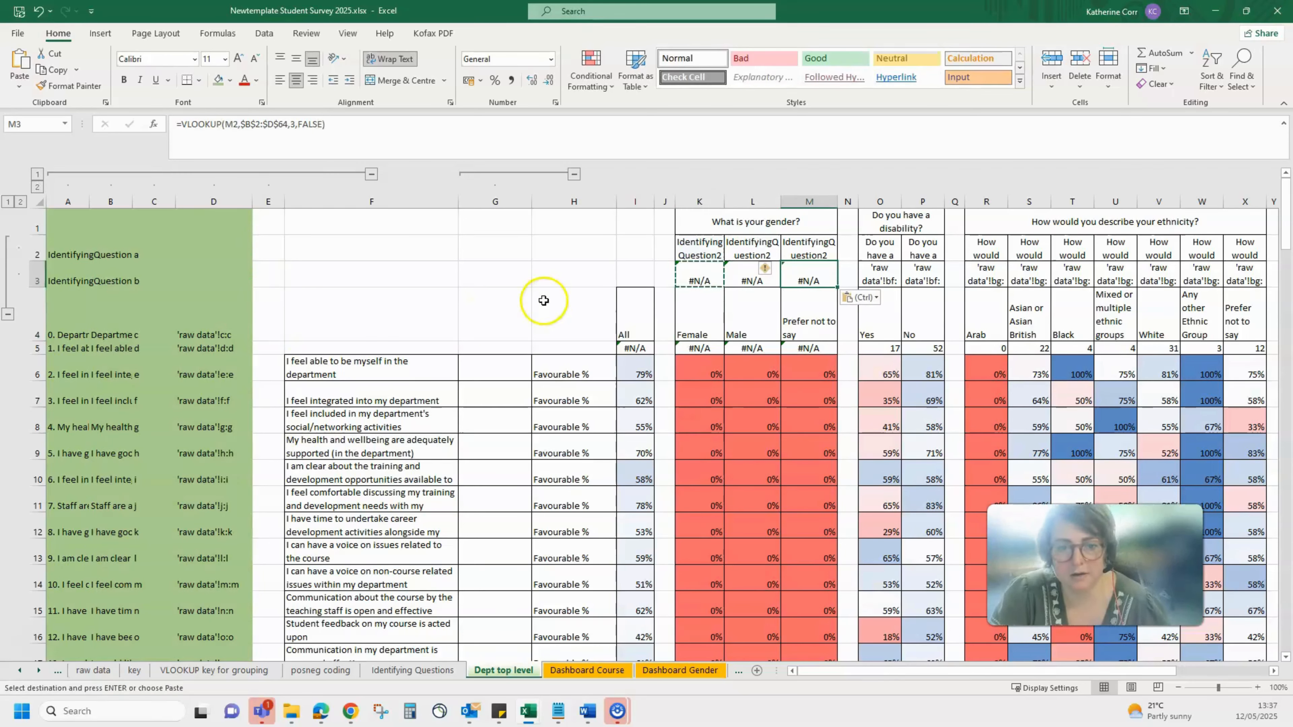
Step: Check the gender lookup formulas in K3:M3 and copy the identifying question labels from A2:A3 into B2:B3
{"action": "left_click", "coordinate": [687, 276]}
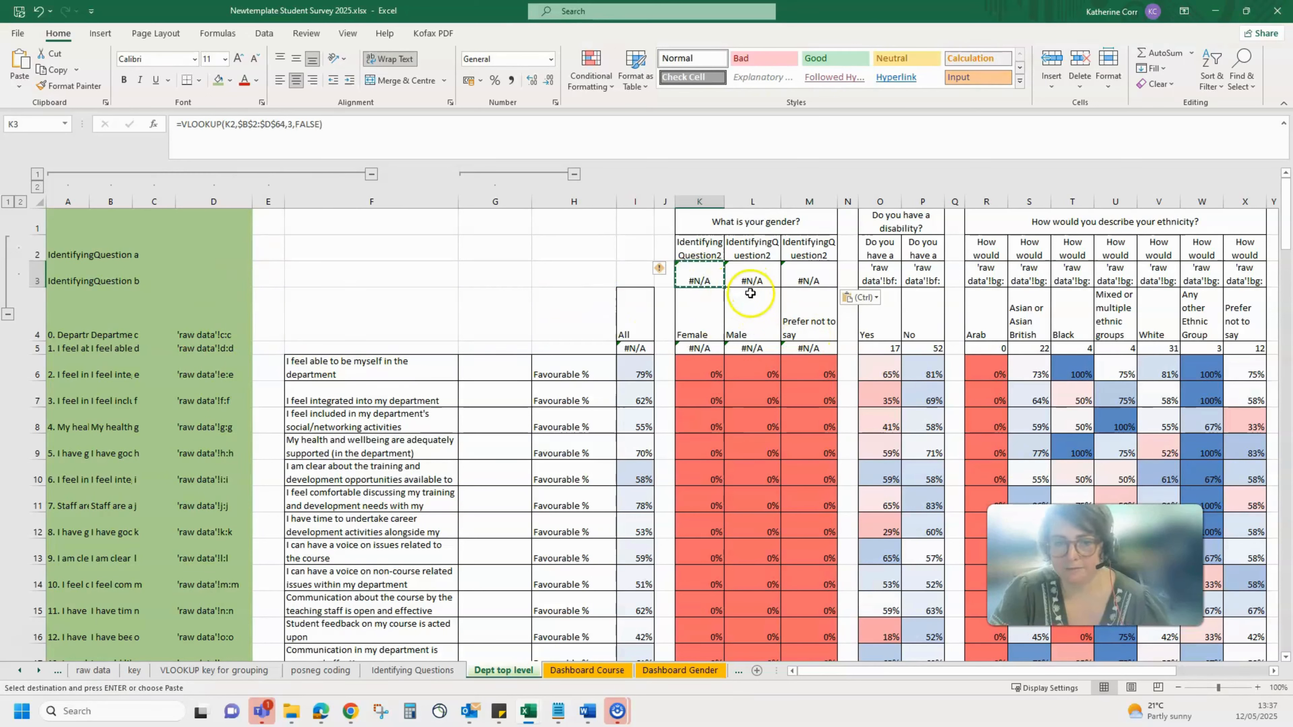
{"action": "left_click", "coordinate": [746, 281]}
{"action": "left_click", "coordinate": [556, 134]}
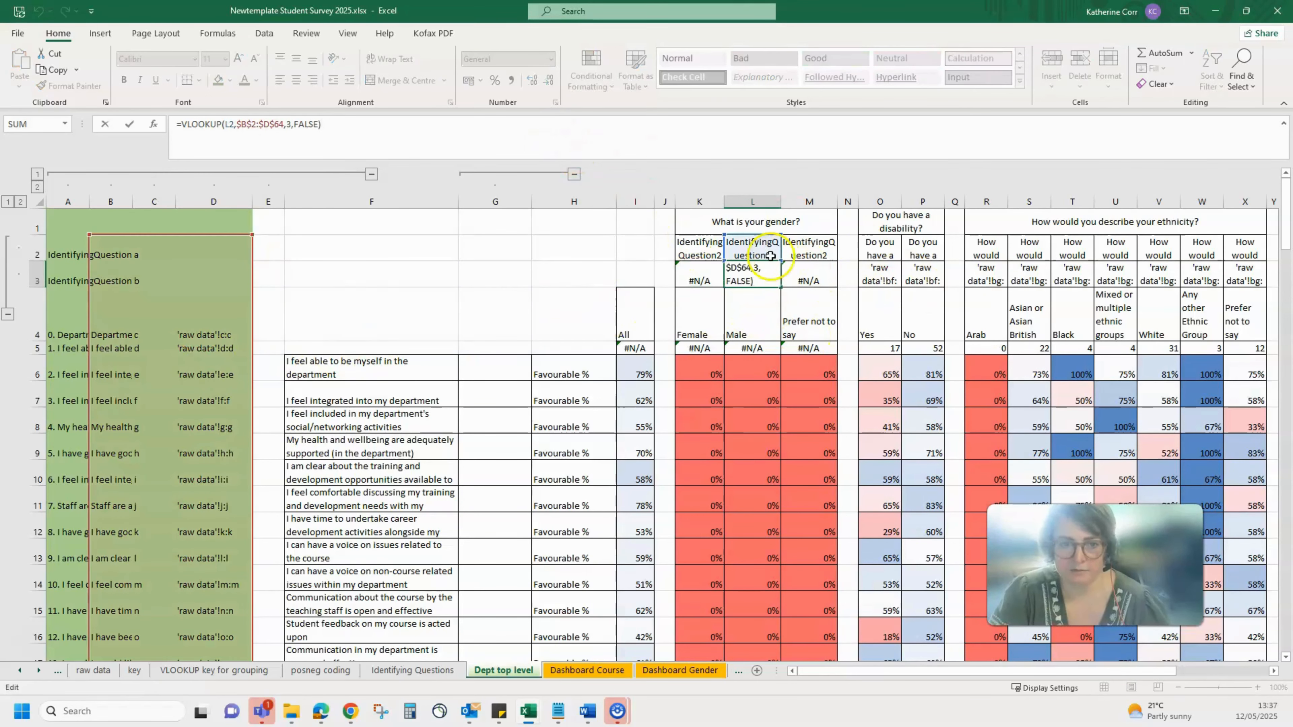
{"action": "left_click", "coordinate": [815, 290]}
{"action": "left_click", "coordinate": [758, 143]}
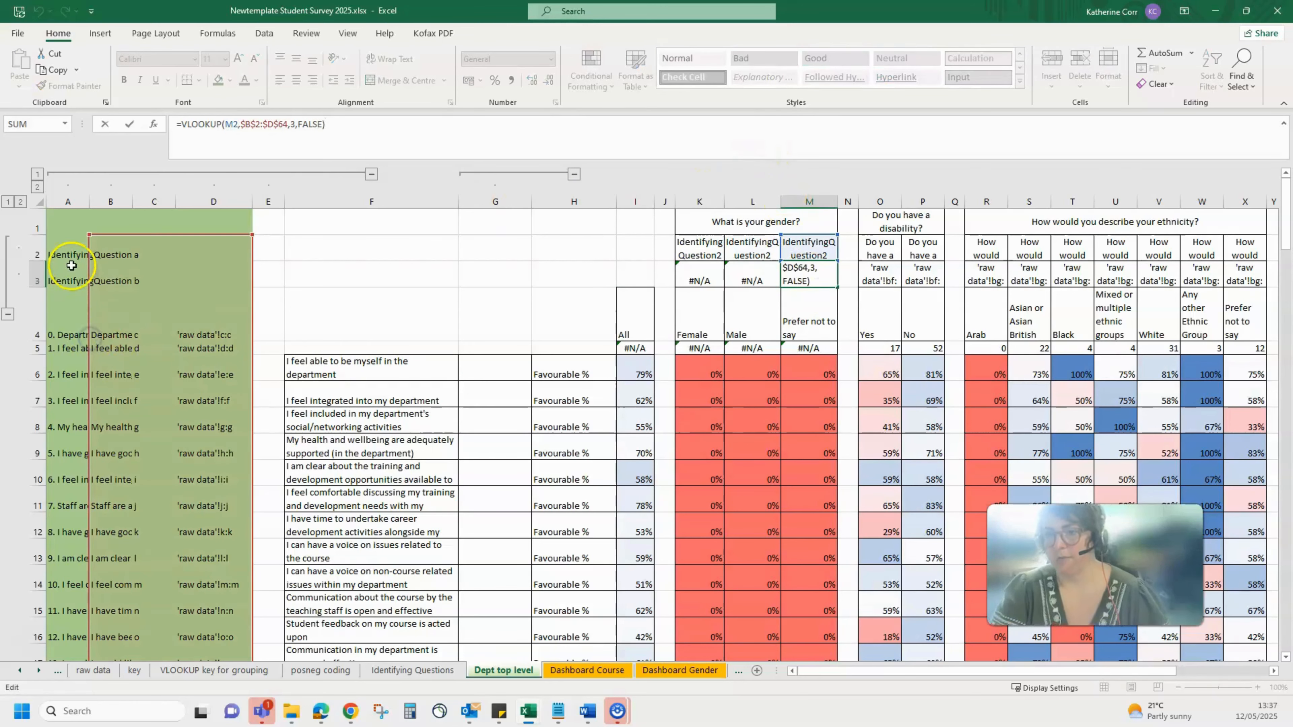
{"action": "left_click", "coordinate": [65, 251]}
{"action": "left_click_drag", "start_coordinate": [67, 249], "coordinate": [68, 270]}
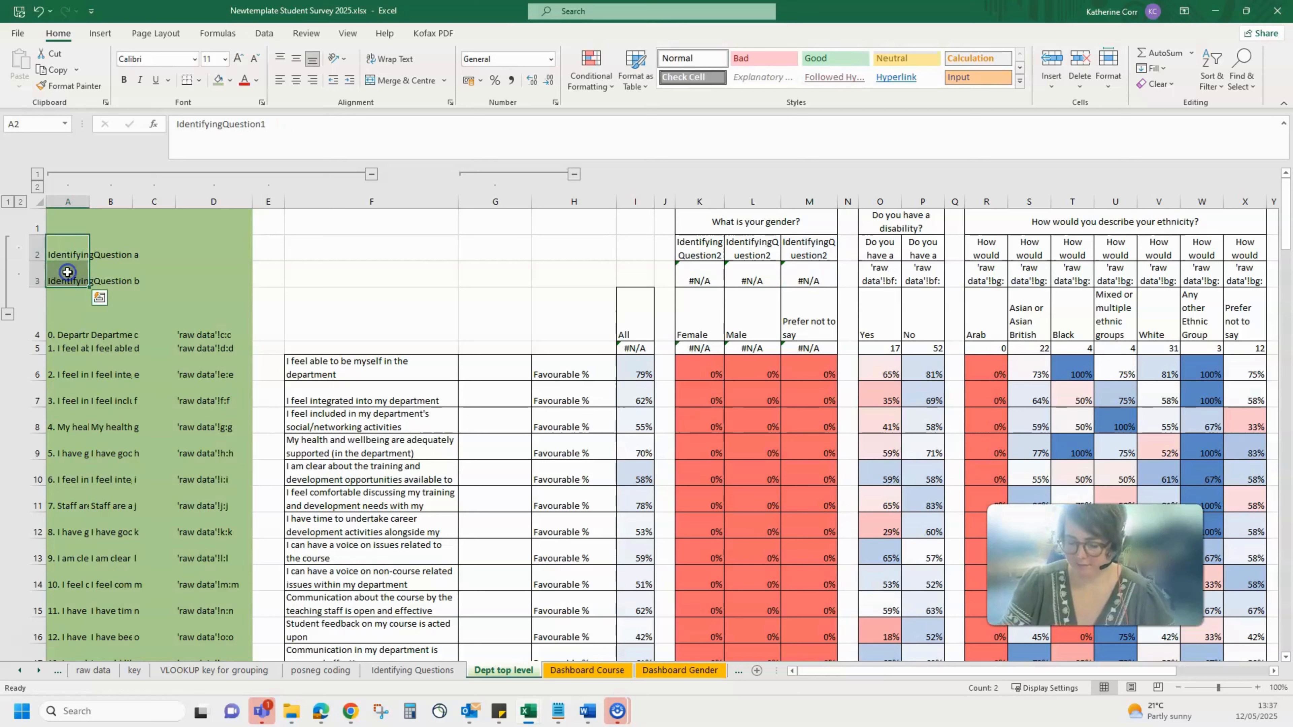
{"action": "left_click", "coordinate": [99, 297]}
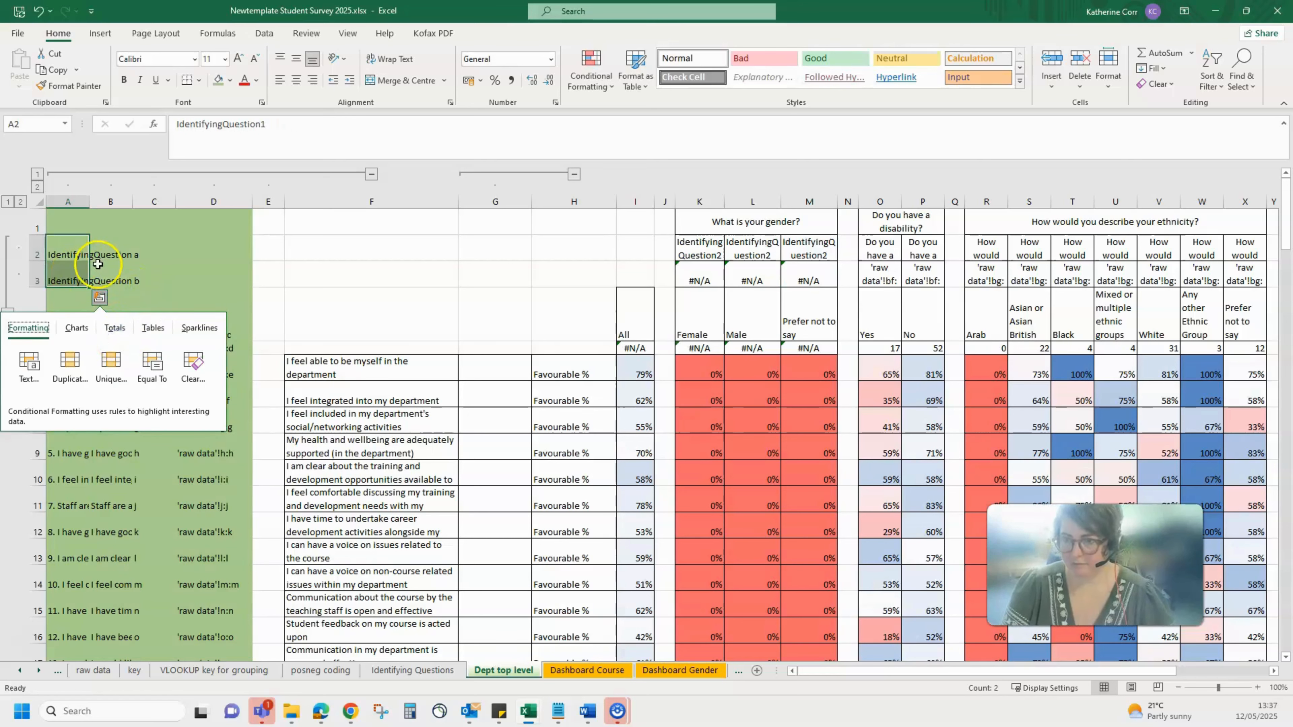
{"action": "left_click", "coordinate": [78, 252]}
{"action": "left_click_drag", "start_coordinate": [77, 252], "coordinate": [74, 275]}
{"action": "key", "text": "ctrl+c"}
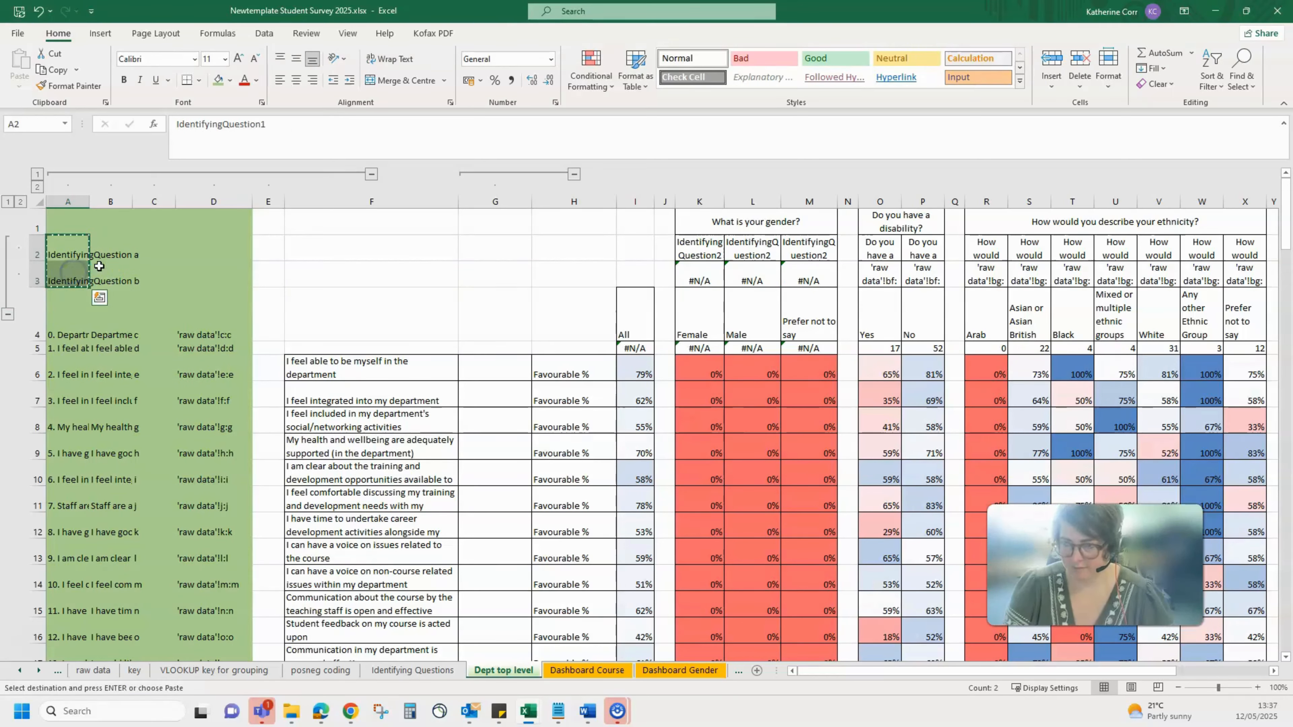
{"action": "left_click", "coordinate": [111, 250]}
{"action": "key", "text": "ctrl+v"}
Step: Copy the raw data reference formula from D4 into D3 and D2 for the two identifying questions
{"action": "left_click", "coordinate": [794, 276]}
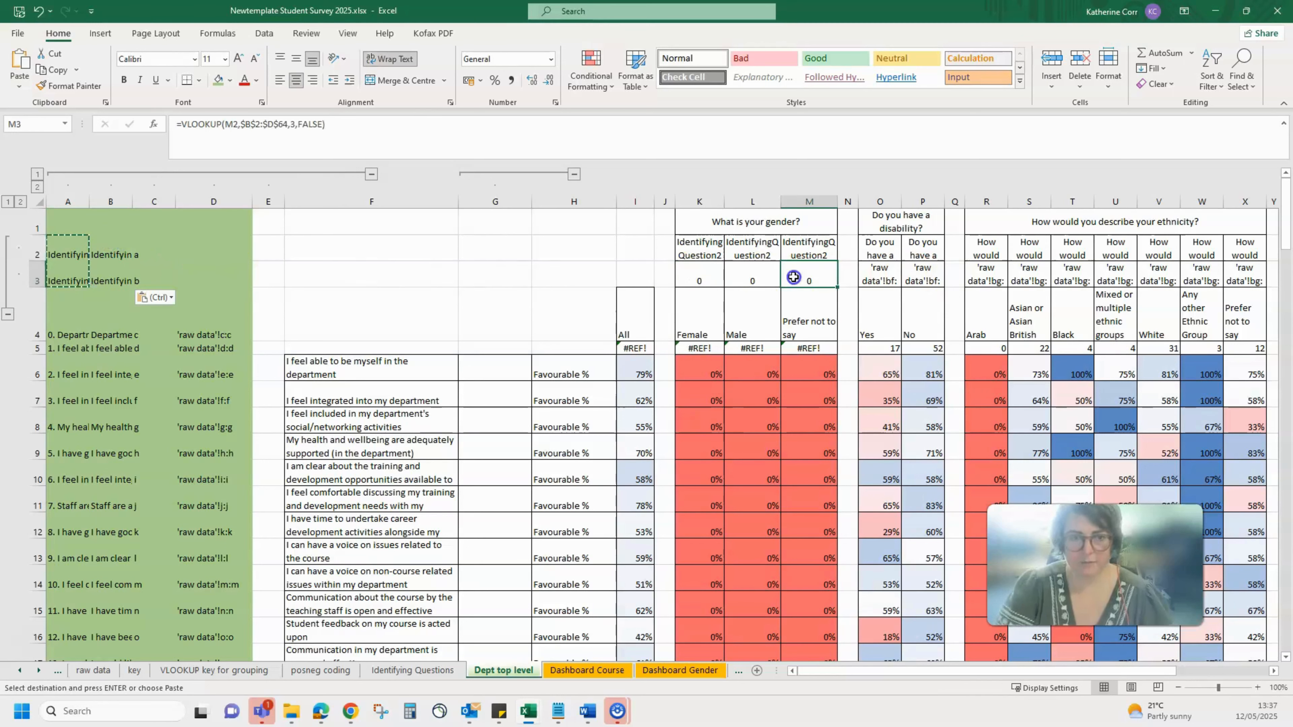
{"action": "left_click", "coordinate": [701, 279]}
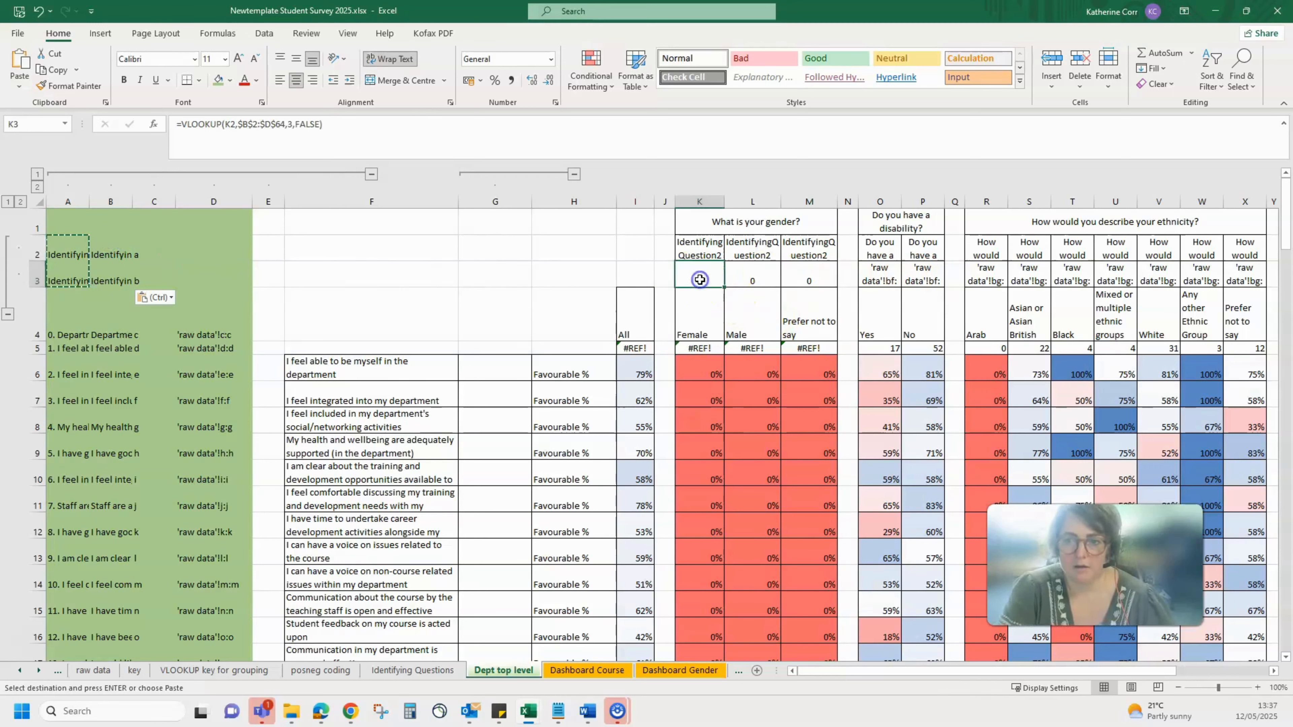
{"action": "left_click", "coordinate": [204, 331]}
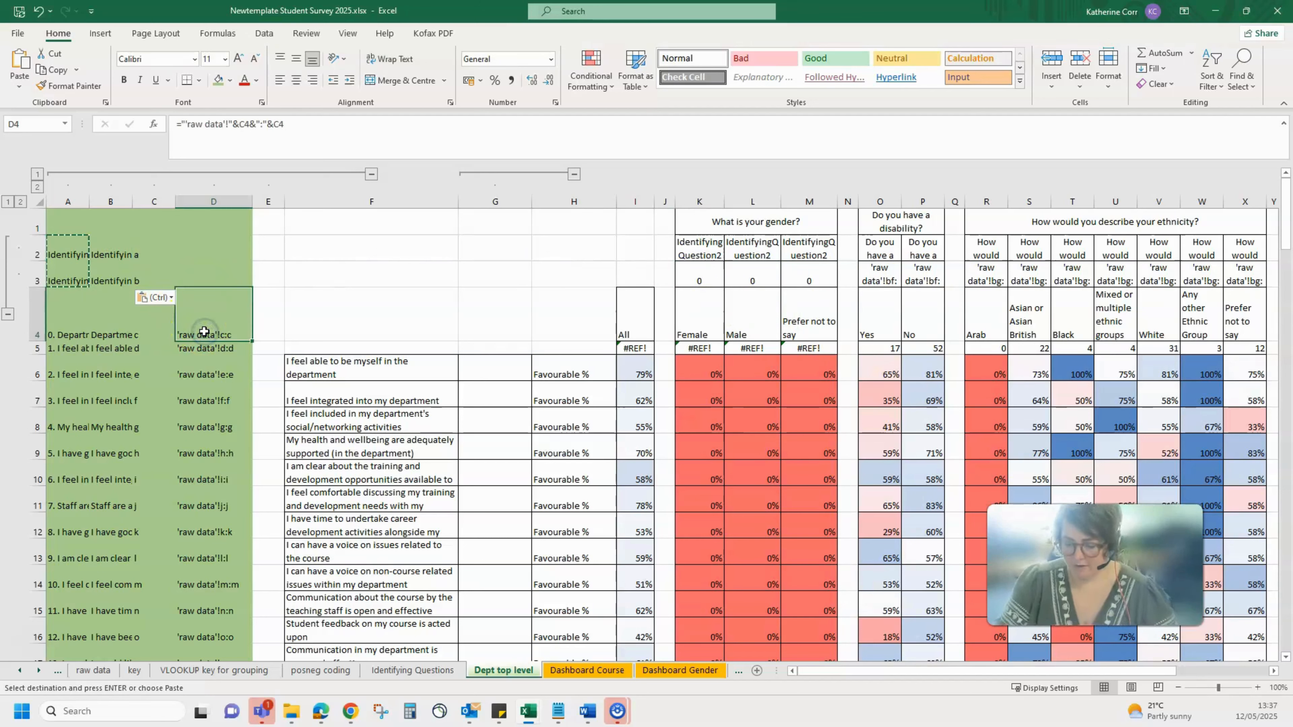
{"action": "key", "text": "ctrl+c"}
{"action": "key", "text": "Up"}
{"action": "key", "text": "ctrl+v"}
{"action": "key", "text": "Up"}
{"action": "key", "text": "ctrl+v"}
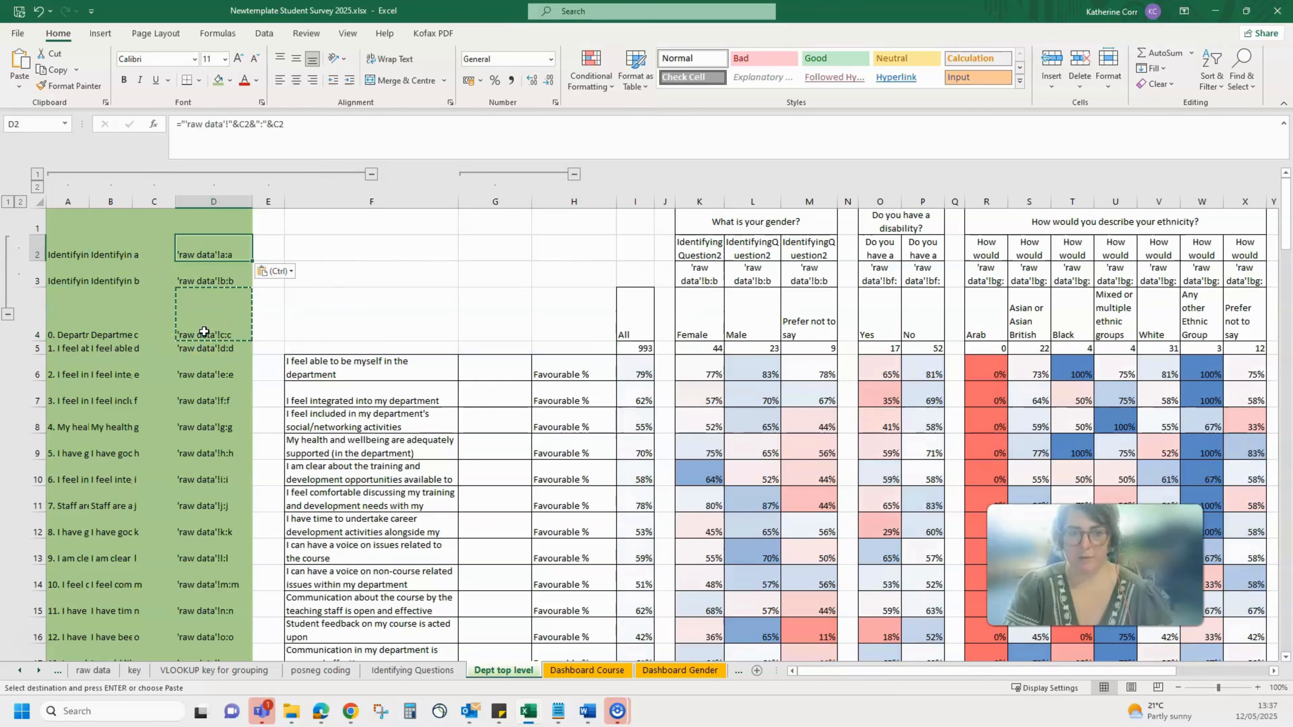
Step: On the Dashboard Gender sheet, check the gender column headings in row 8
{"action": "left_click", "coordinate": [866, 398]}
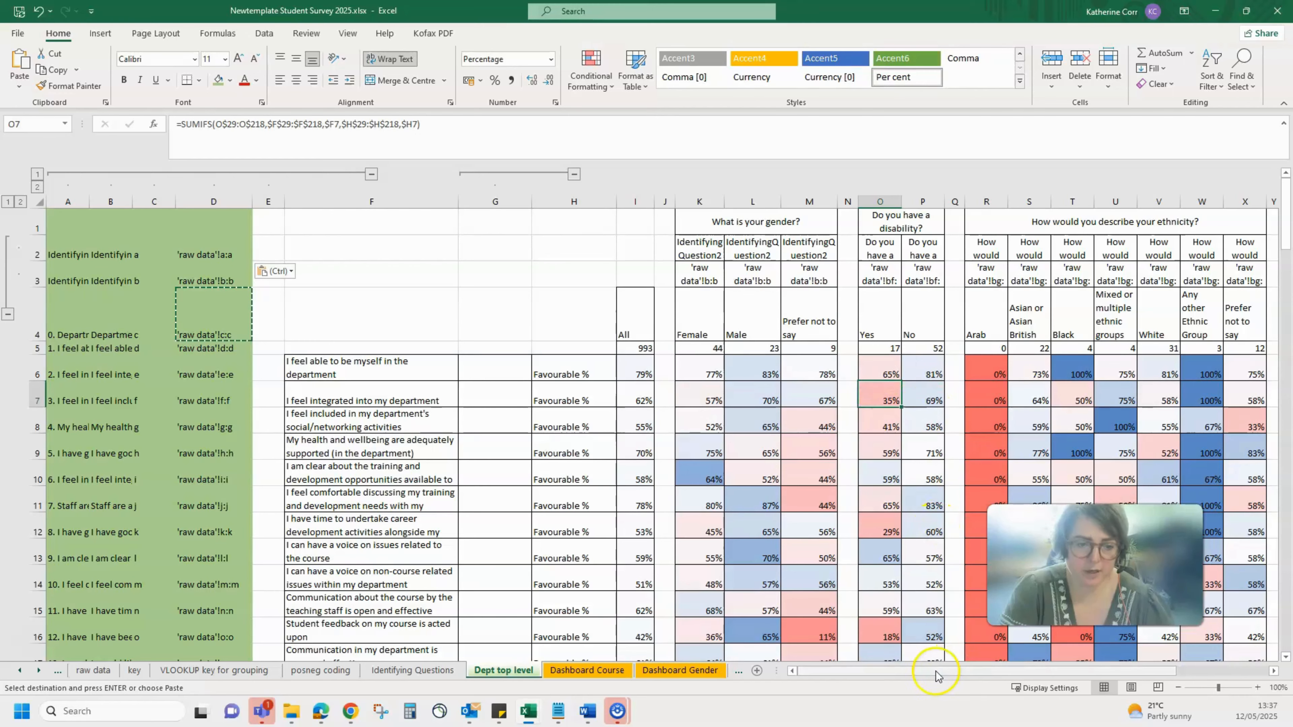
{"action": "left_click_drag", "start_coordinate": [930, 674], "coordinate": [1015, 664]}
{"action": "left_click", "coordinate": [685, 671]}
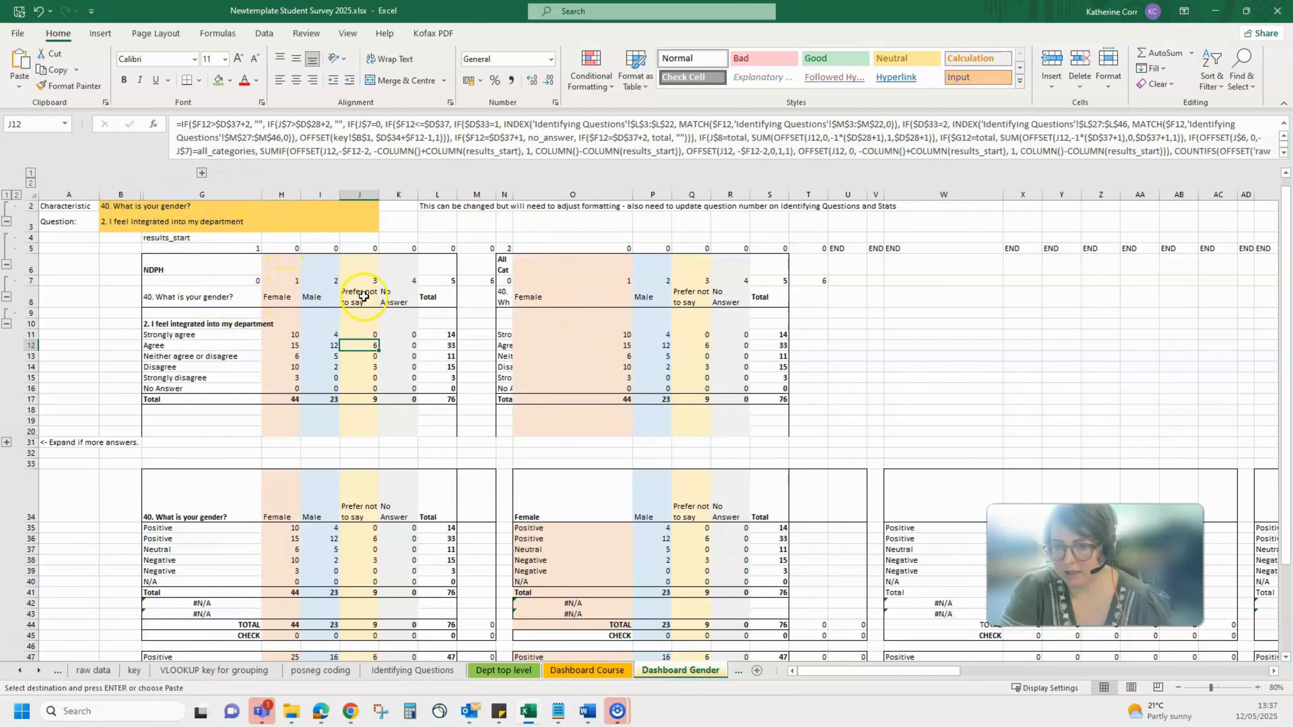
{"action": "left_click", "coordinate": [306, 300]}
{"action": "left_click", "coordinate": [355, 298]}
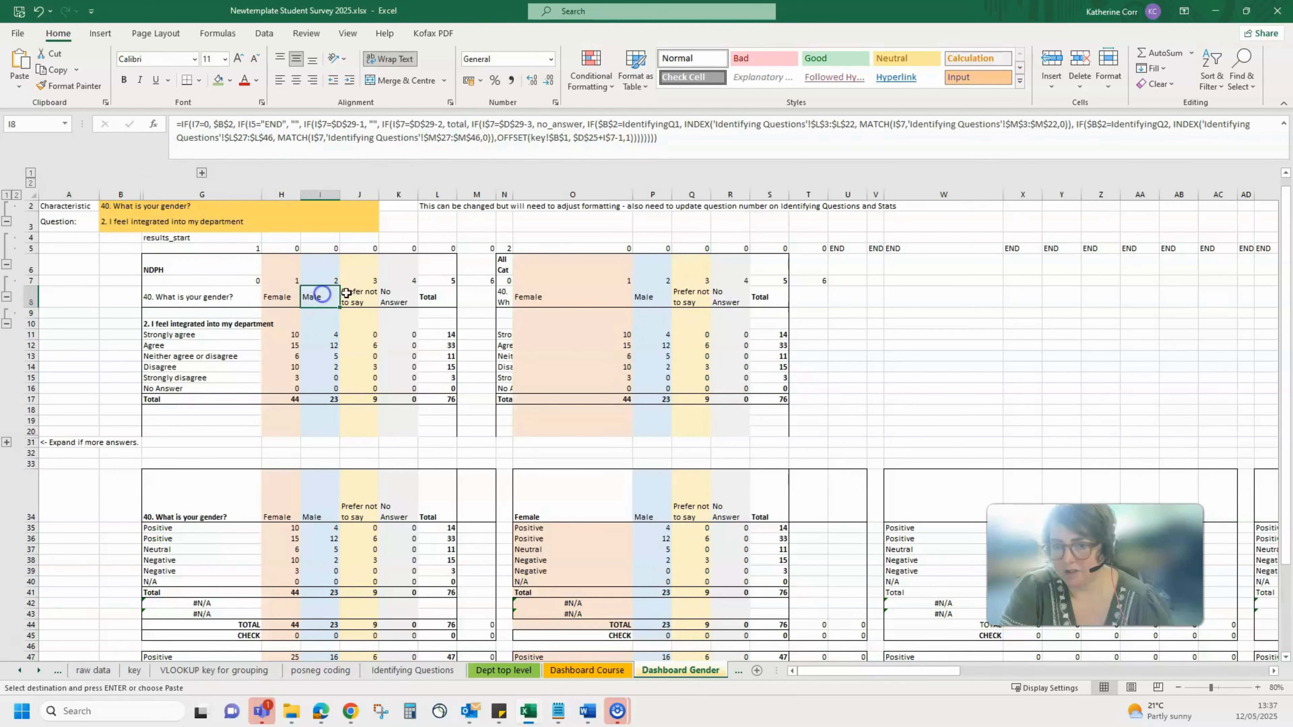
{"action": "left_click", "coordinate": [402, 297]}
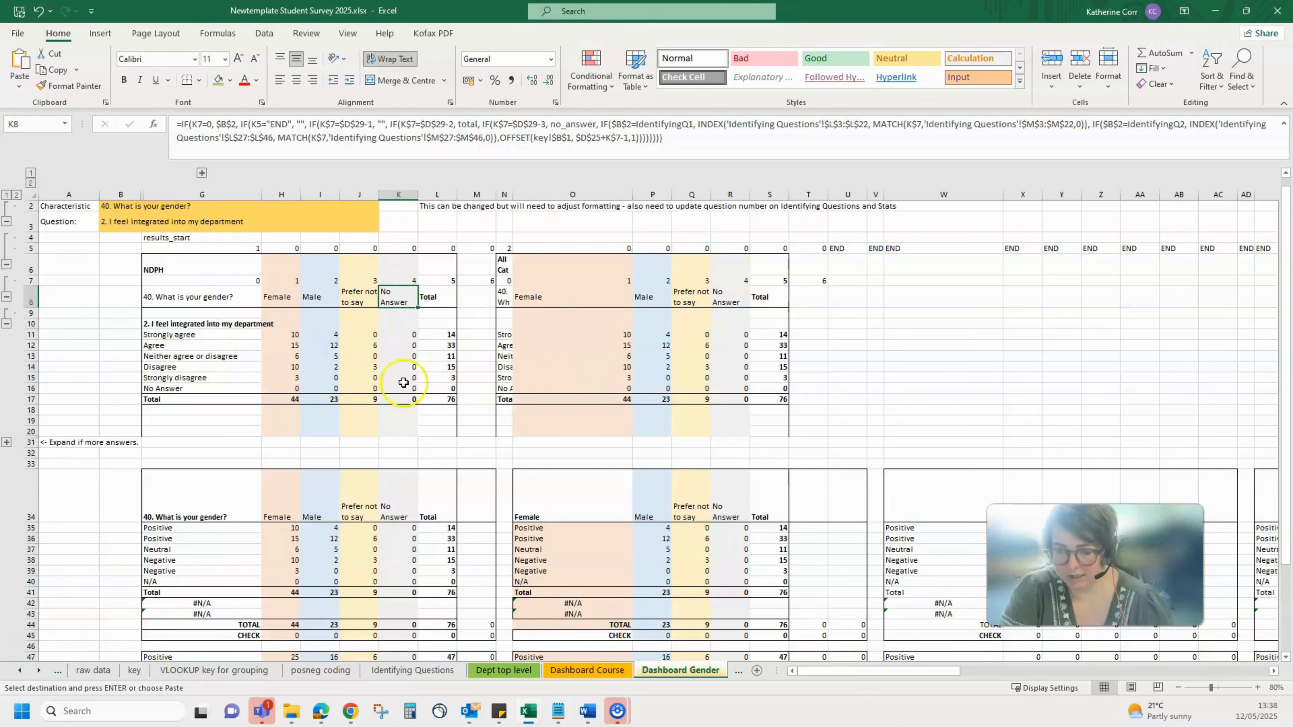
Step: Check the ethnicity groups on Identifying Questions, and on Dept top level paste IdentifyingQuestion1 from A2 as values into ethnicity cells R2:X2
{"action": "left_click", "coordinate": [493, 671]}
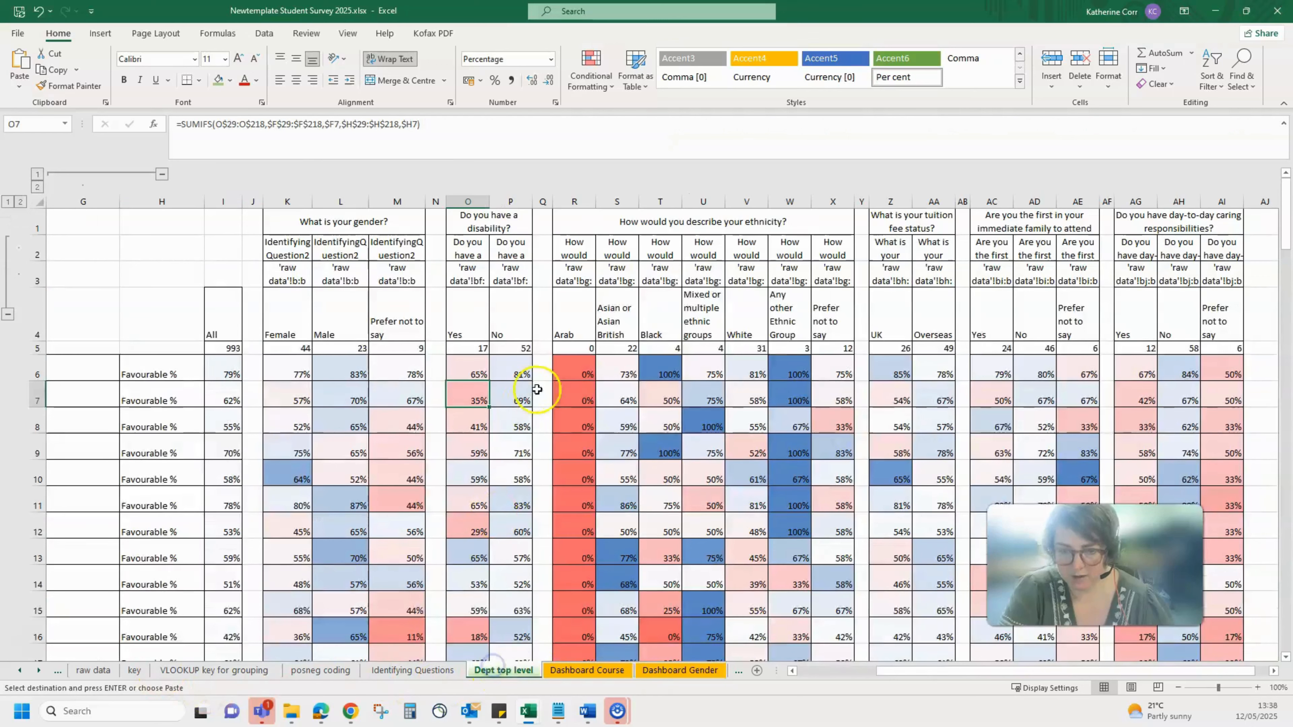
{"action": "left_click", "coordinate": [570, 248]}
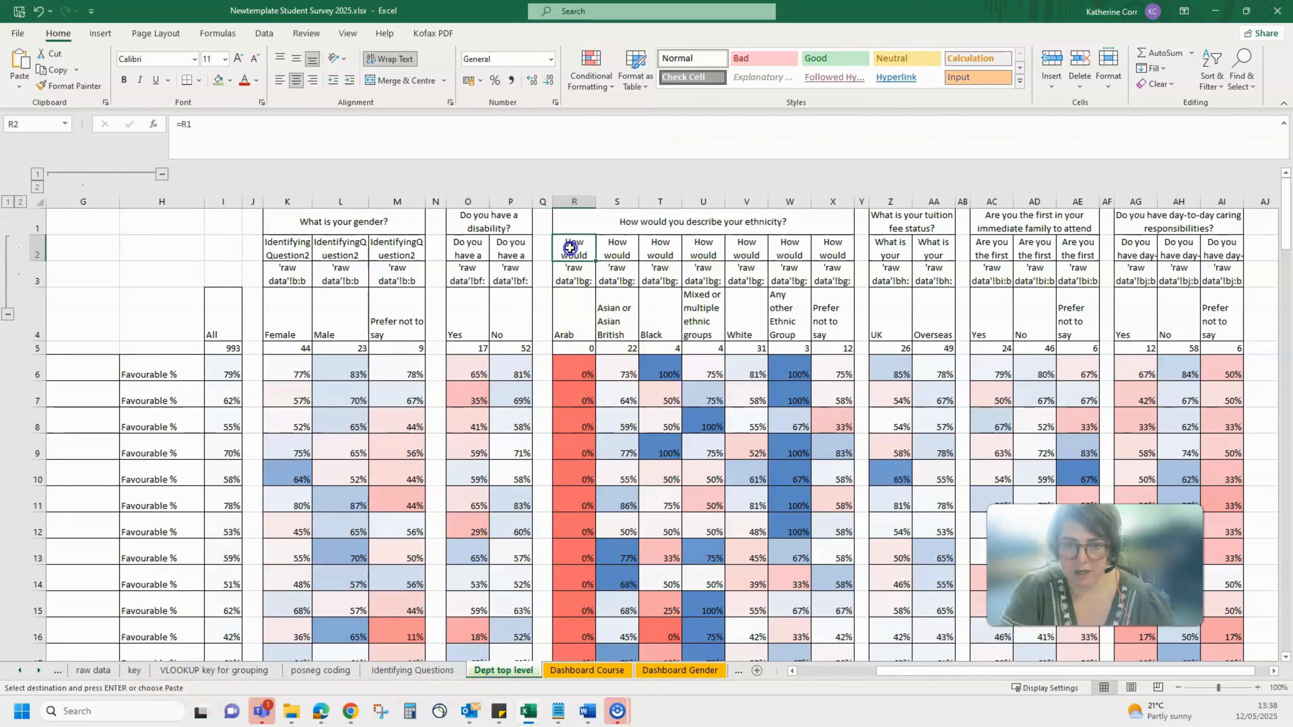
{"action": "left_click", "coordinate": [421, 672]}
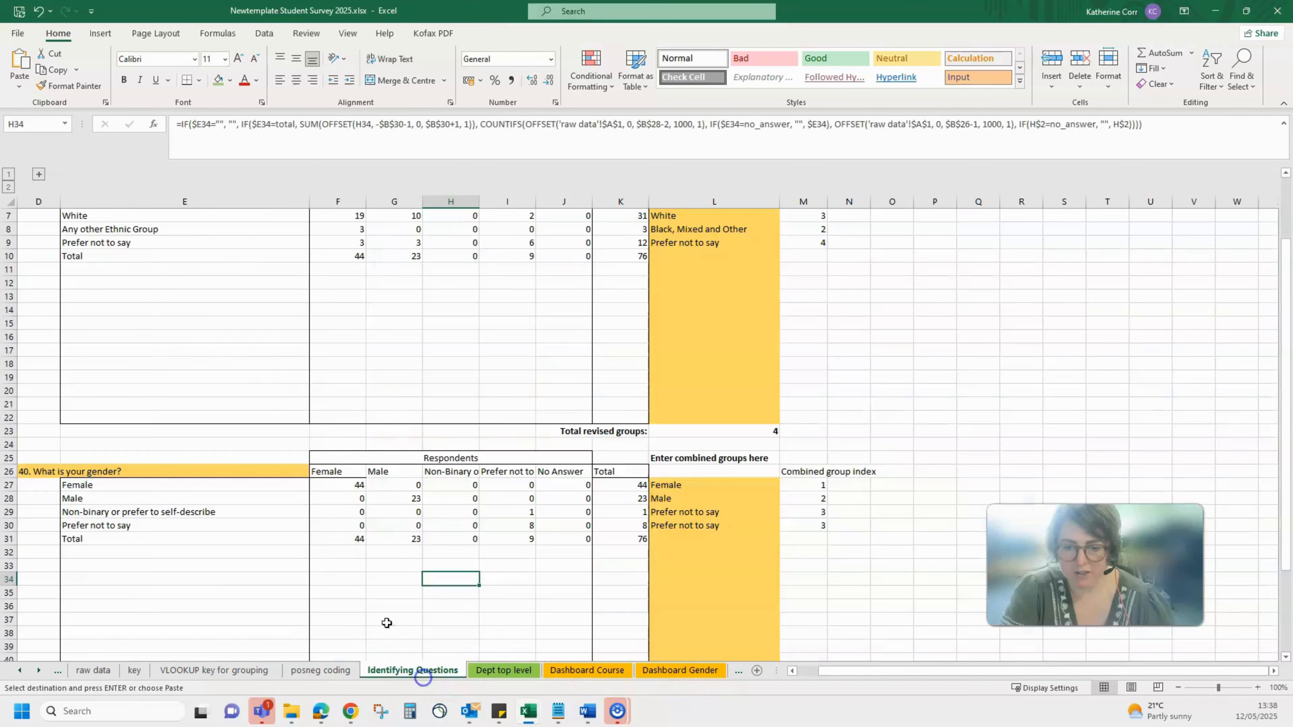
{"action": "scroll", "coordinate": [123, 317], "scroll_direction": "up", "scroll_amount": 2}
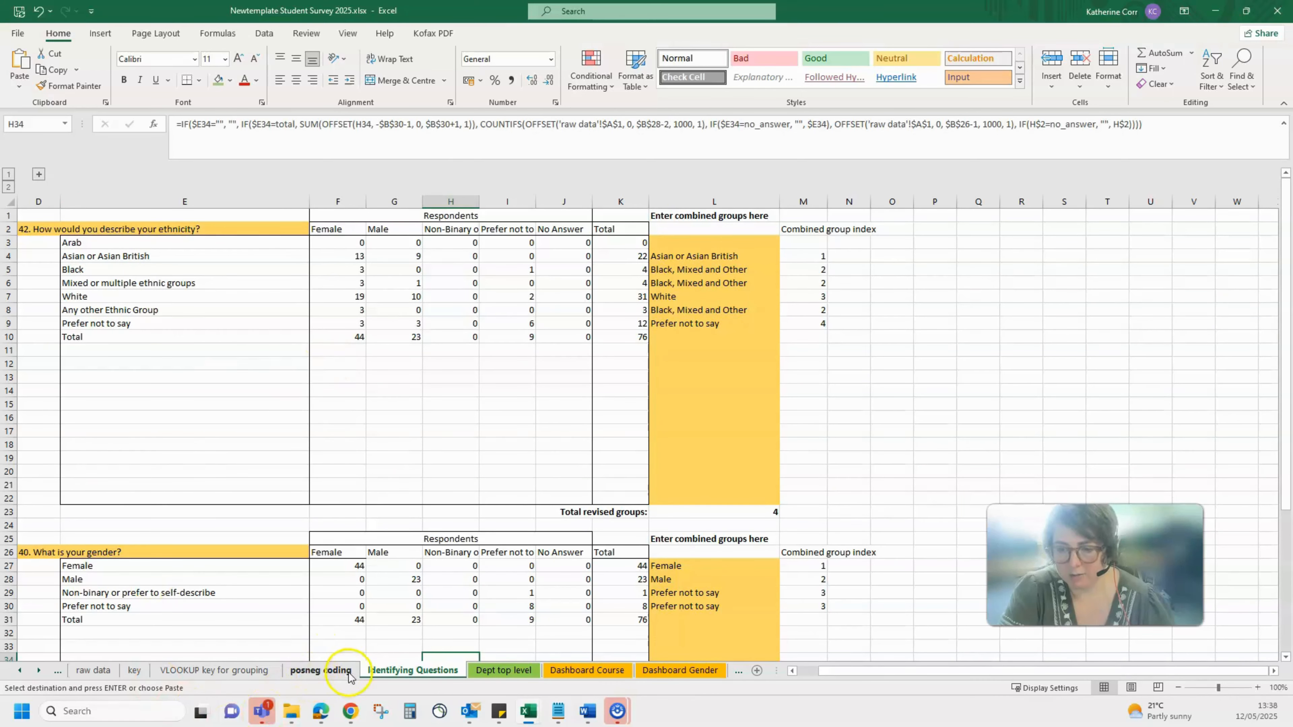
{"action": "left_click", "coordinate": [474, 671]}
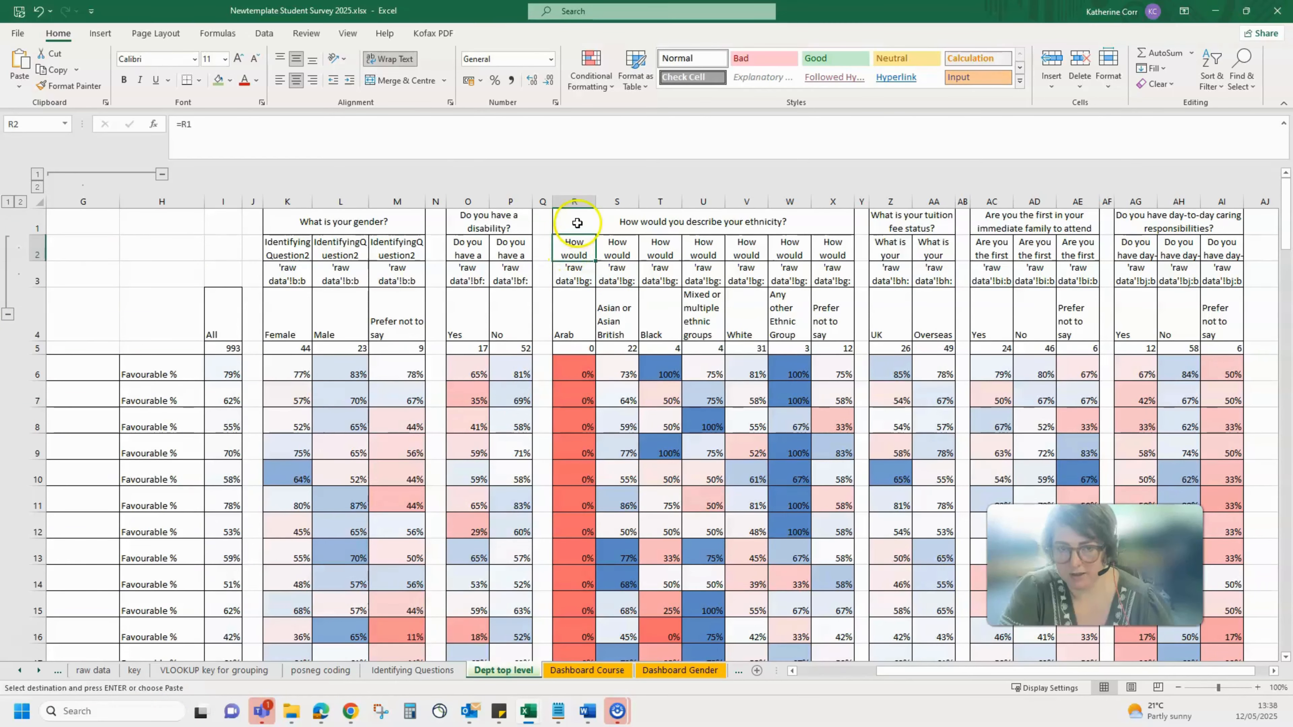
{"action": "left_click", "coordinate": [844, 673]}
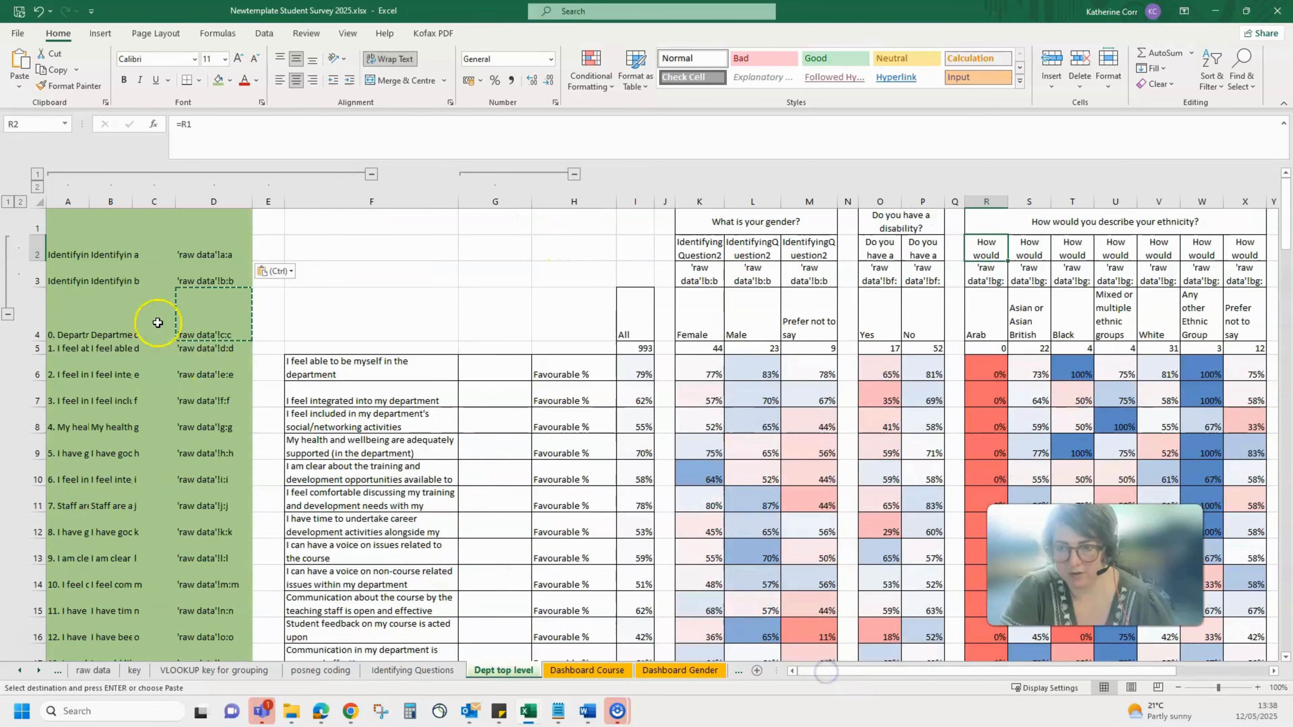
{"action": "left_click", "coordinate": [80, 257]}
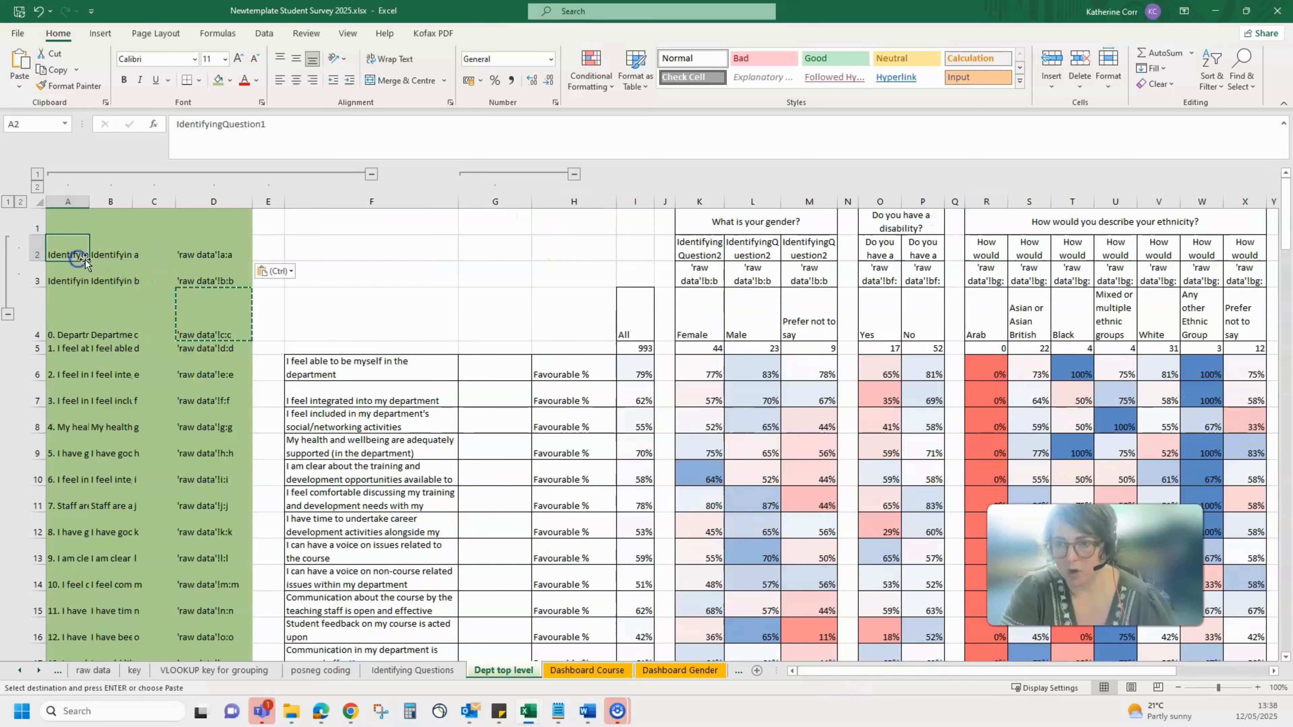
{"action": "key", "text": "ctrl+c"}
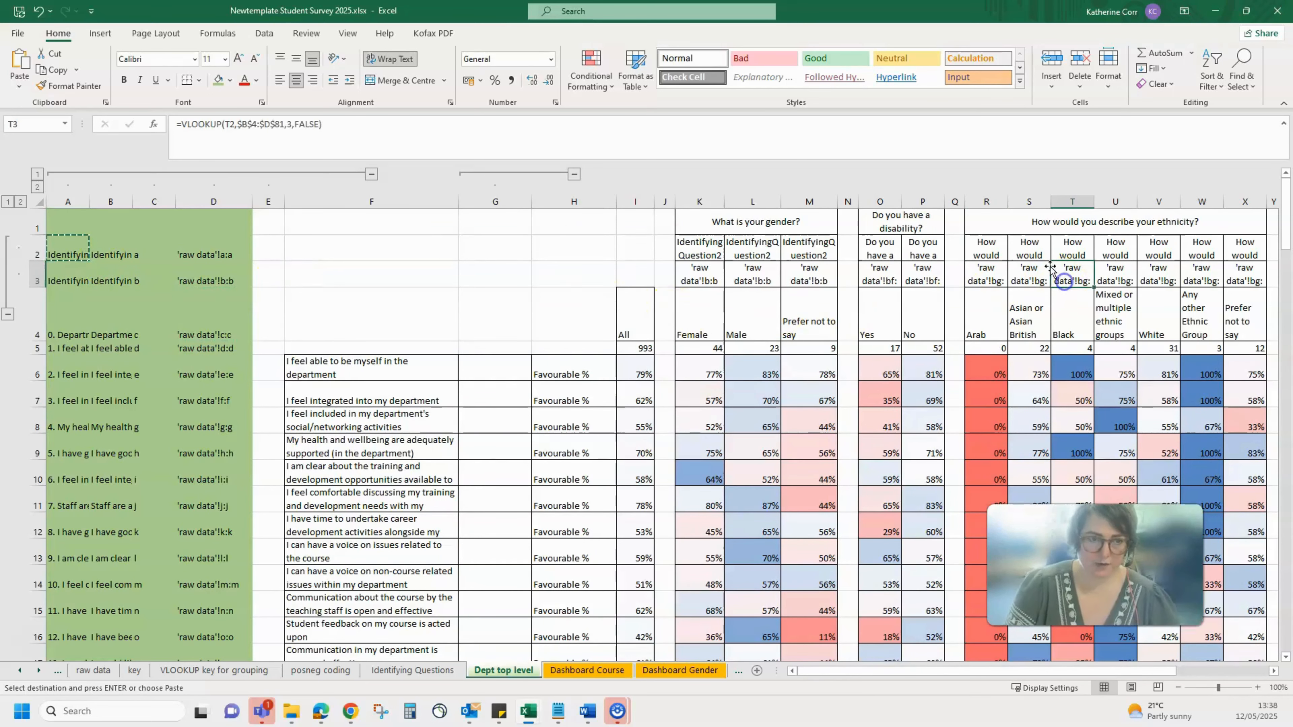
{"action": "left_click_drag", "start_coordinate": [987, 248], "coordinate": [1250, 246]}
{"action": "right_click", "coordinate": [1249, 246]}
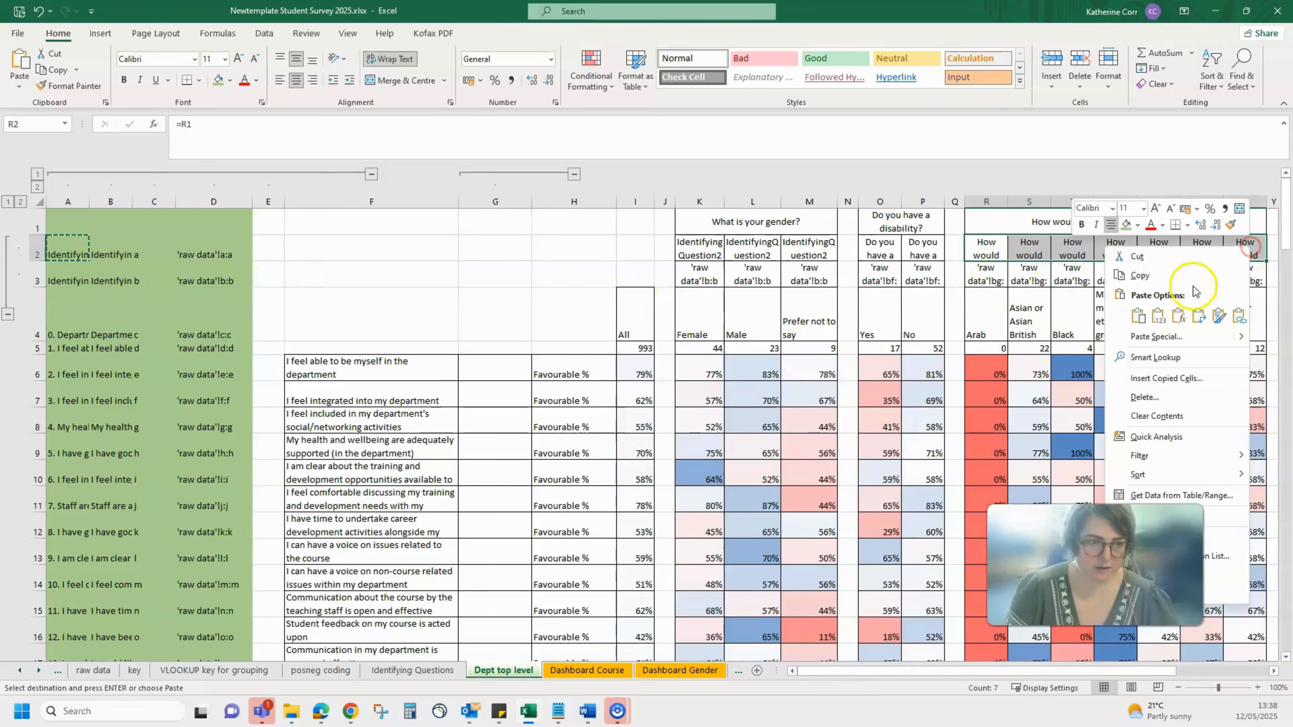
{"action": "left_click", "coordinate": [1152, 312]}
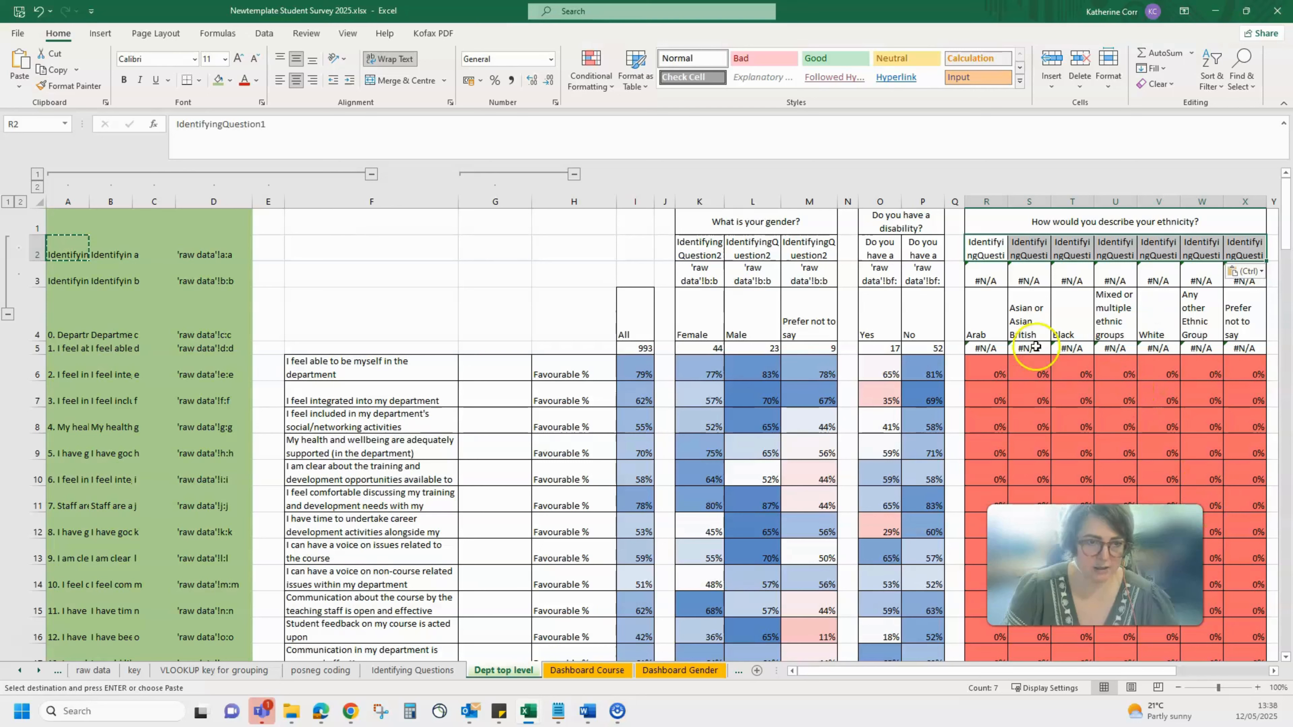
Step: Change the lookup range in ethnicity cell R3 to $B$2:$D$81 so it includes the identifying question rows
{"action": "left_click", "coordinate": [984, 308]}
{"action": "left_click", "coordinate": [1031, 312]}
{"action": "left_click", "coordinate": [1079, 314]}
{"action": "left_click", "coordinate": [1120, 313]}
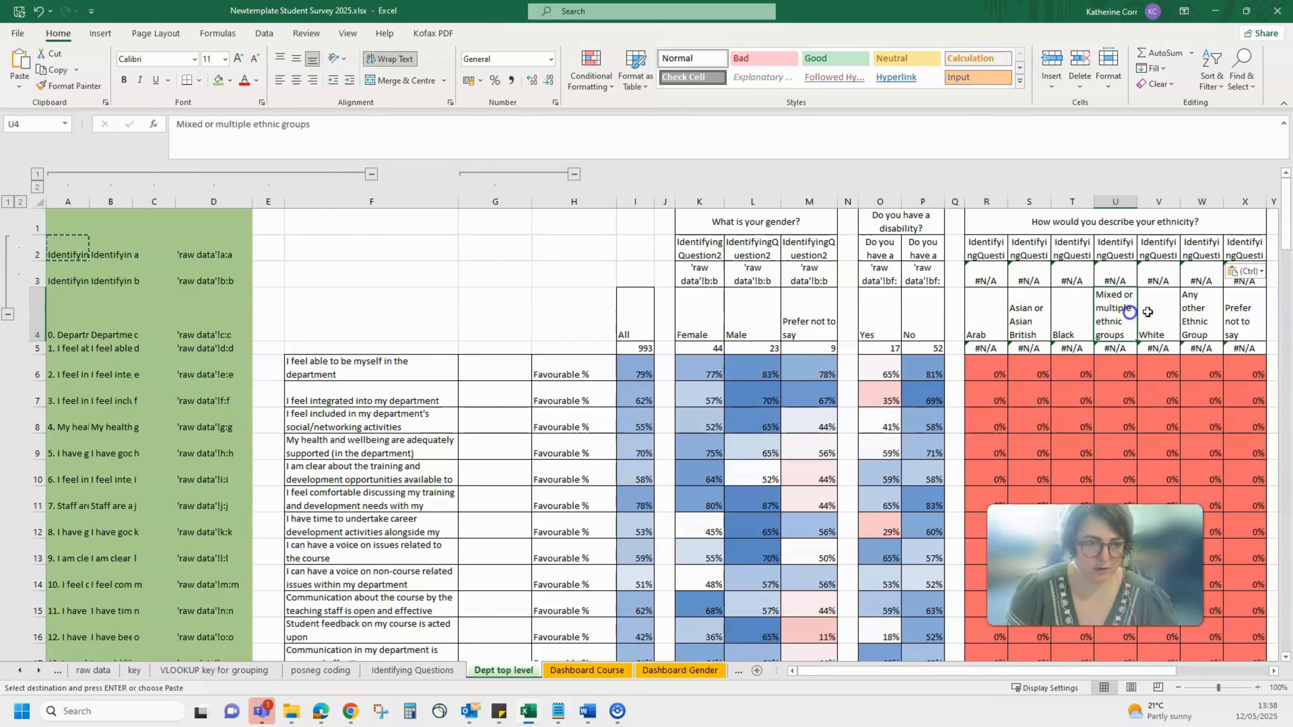
{"action": "left_click", "coordinate": [1163, 313]}
{"action": "left_click", "coordinate": [1204, 310]}
{"action": "double_click", "coordinate": [985, 279]}
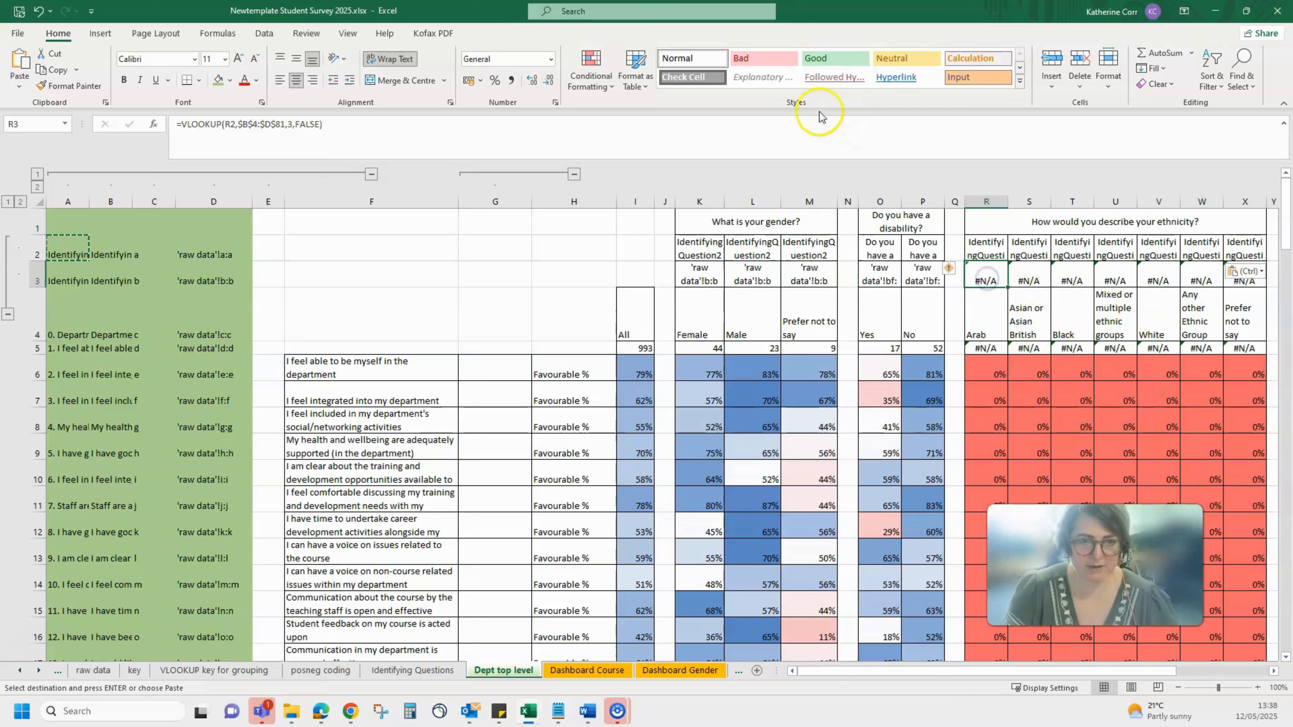
{"action": "left_click_drag", "start_coordinate": [248, 289], "coordinate": [244, 241]}
{"action": "key", "text": "ctrl+Return"}
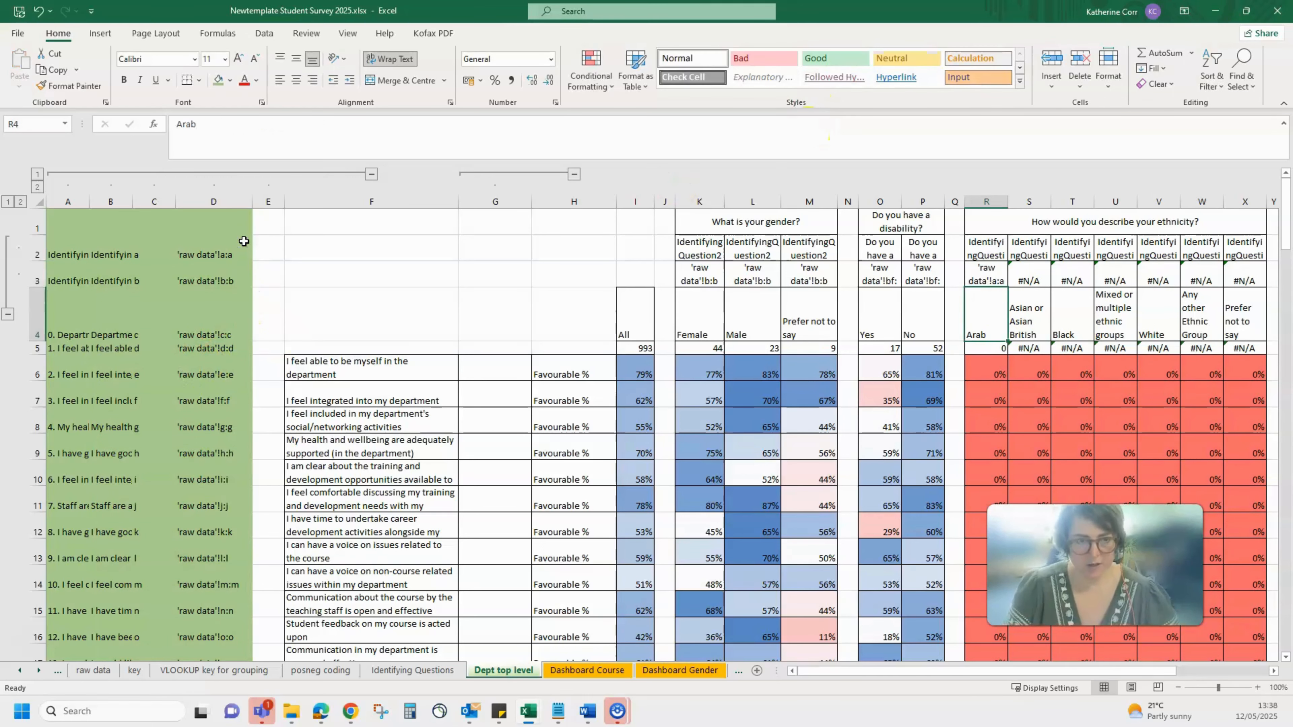
Step: Copy the lookup formula from R3 across the other ethnicity columns as far as X3
{"action": "key", "text": "ctrl+c"}
{"action": "key", "text": "shift+Right"}
{"action": "key", "text": "shift+Right"}
{"action": "key", "text": "shift+Right"}
{"action": "key", "text": "shift+Right"}
{"action": "key", "text": "shift+Right"}
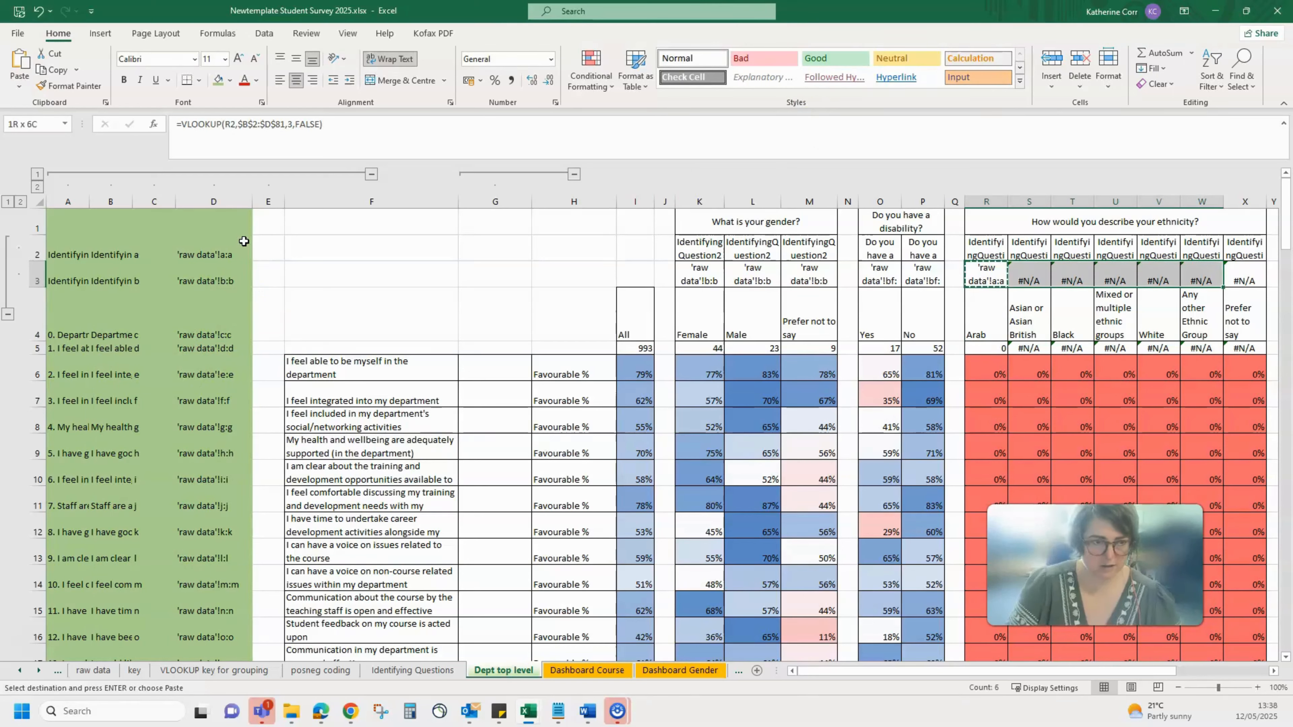
{"action": "key", "text": "shift+Right"}
{"action": "key", "text": "ctrl+v"}
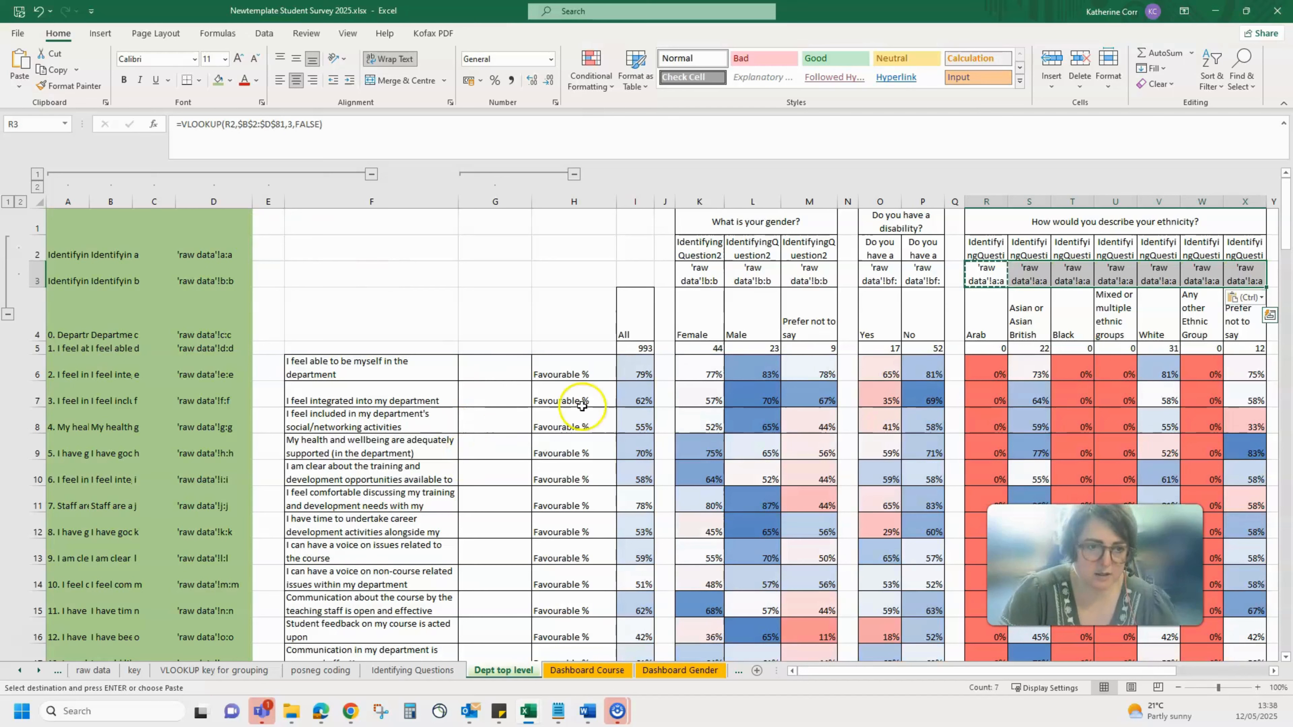
Step: Copy ethnicity headings H8:K8 from the Dashboard Ethnicity sheet and paste them as values into R4:U4 on Dept top level
{"action": "left_click", "coordinate": [981, 322]}
{"action": "left_click", "coordinate": [1063, 313]}
{"action": "left_click", "coordinate": [1200, 311]}
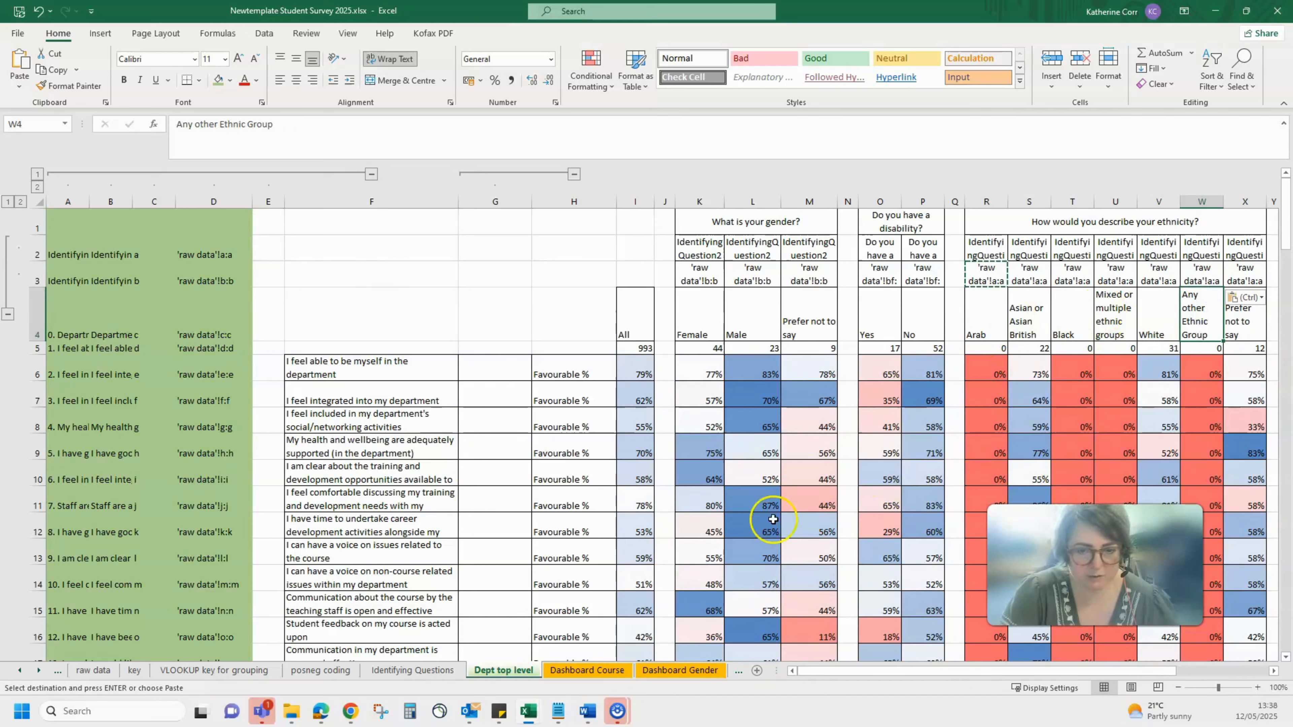
{"action": "left_click", "coordinate": [39, 670]}
{"action": "left_click", "coordinate": [39, 670]}
{"action": "left_click", "coordinate": [484, 670]}
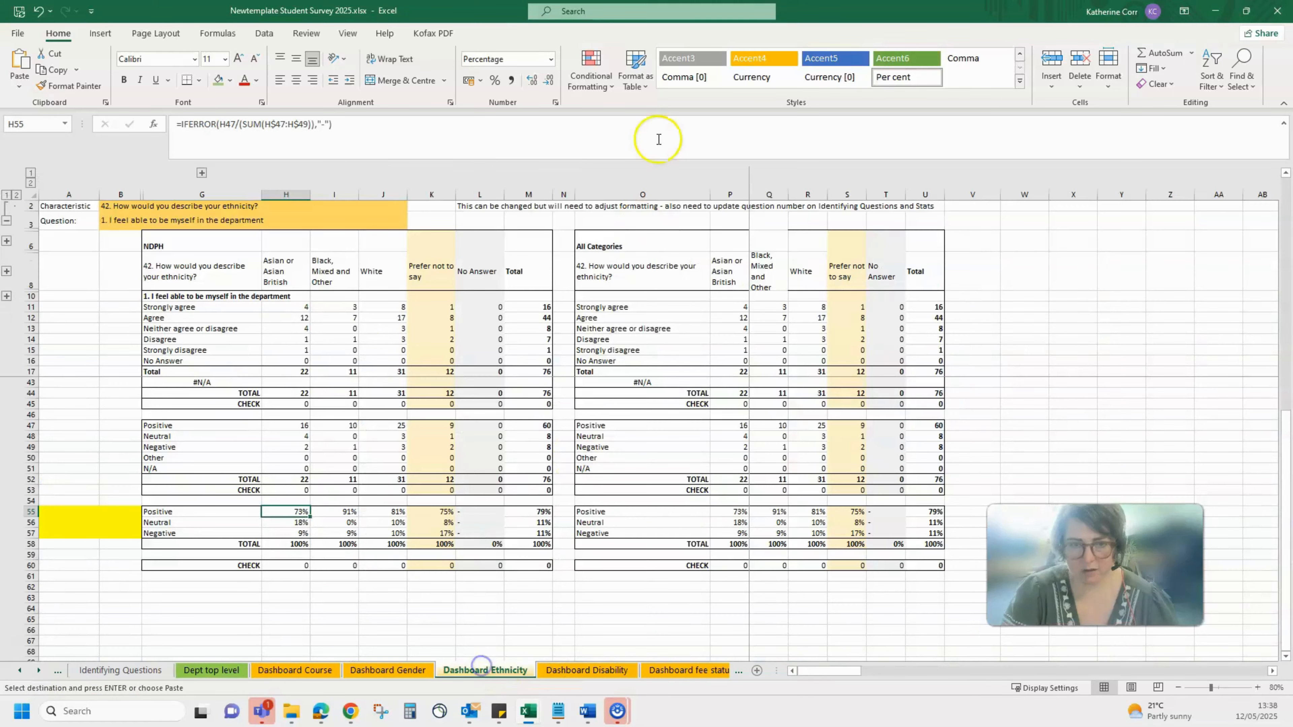
{"action": "left_click_drag", "start_coordinate": [288, 275], "coordinate": [432, 271]}
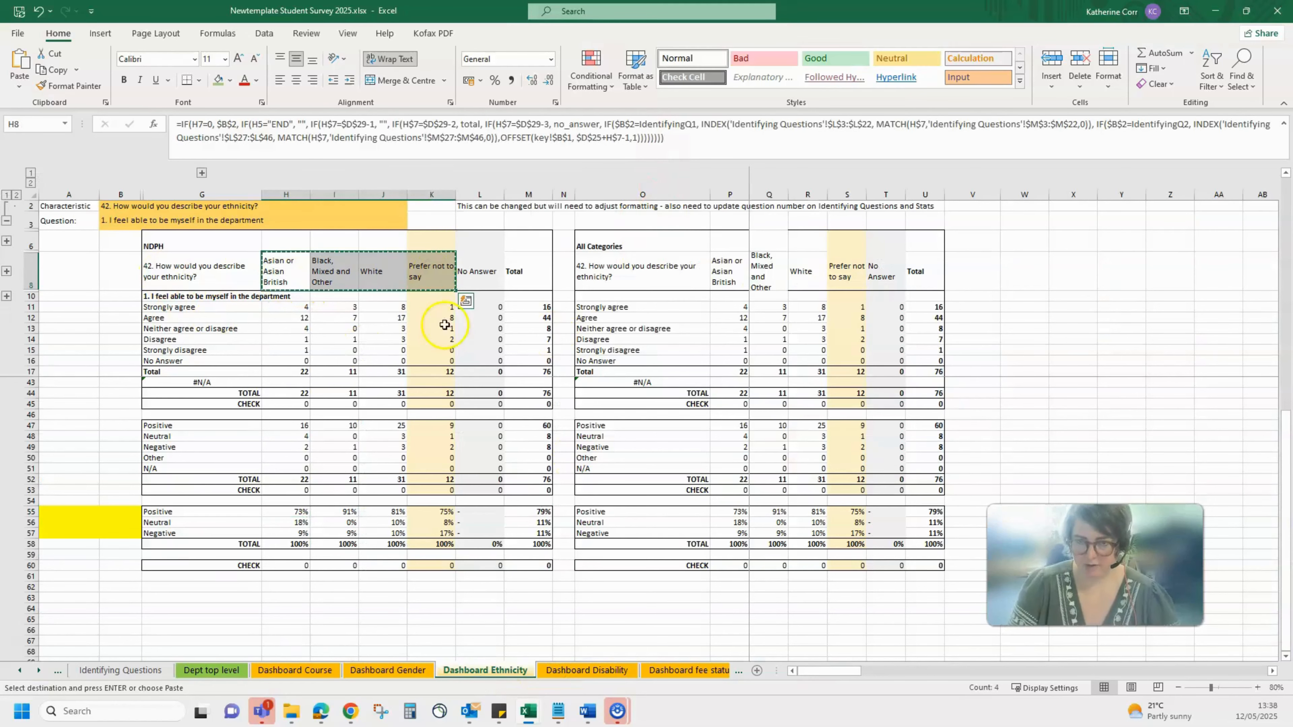
{"action": "left_click", "coordinate": [212, 670]}
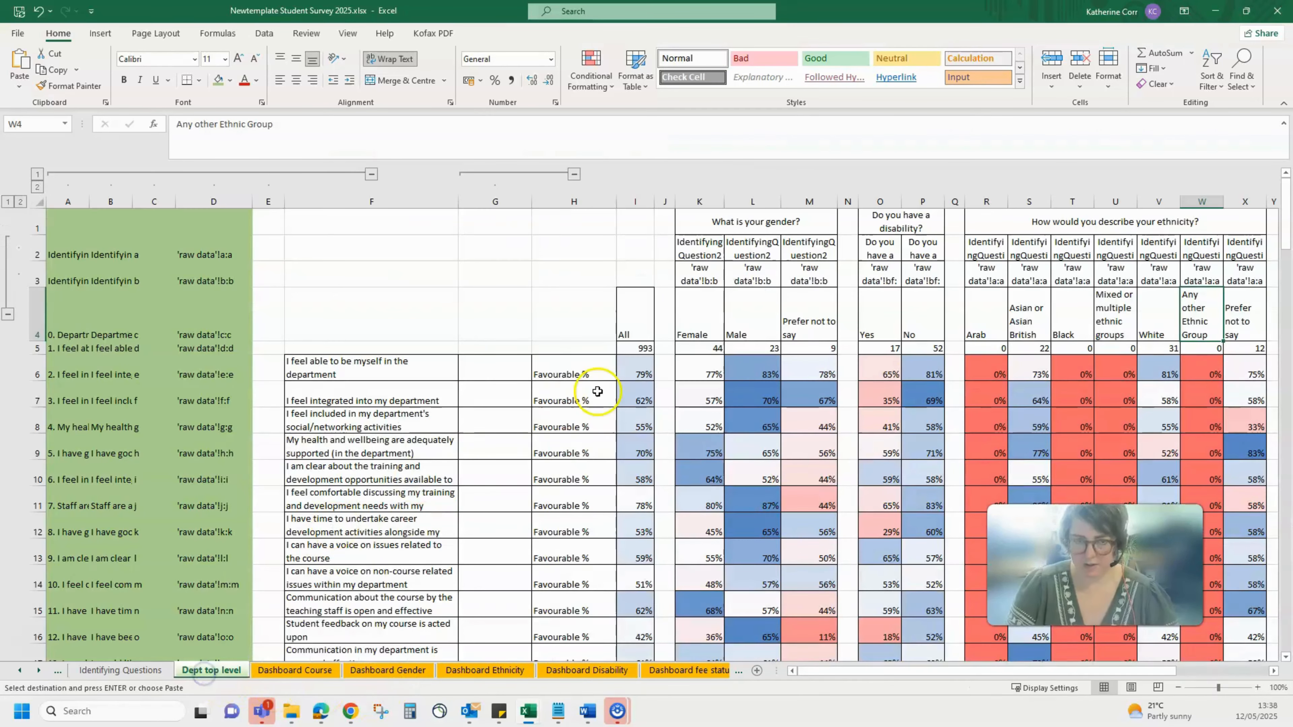
{"action": "right_click", "coordinate": [1006, 317]}
{"action": "left_click", "coordinate": [1009, 313]}
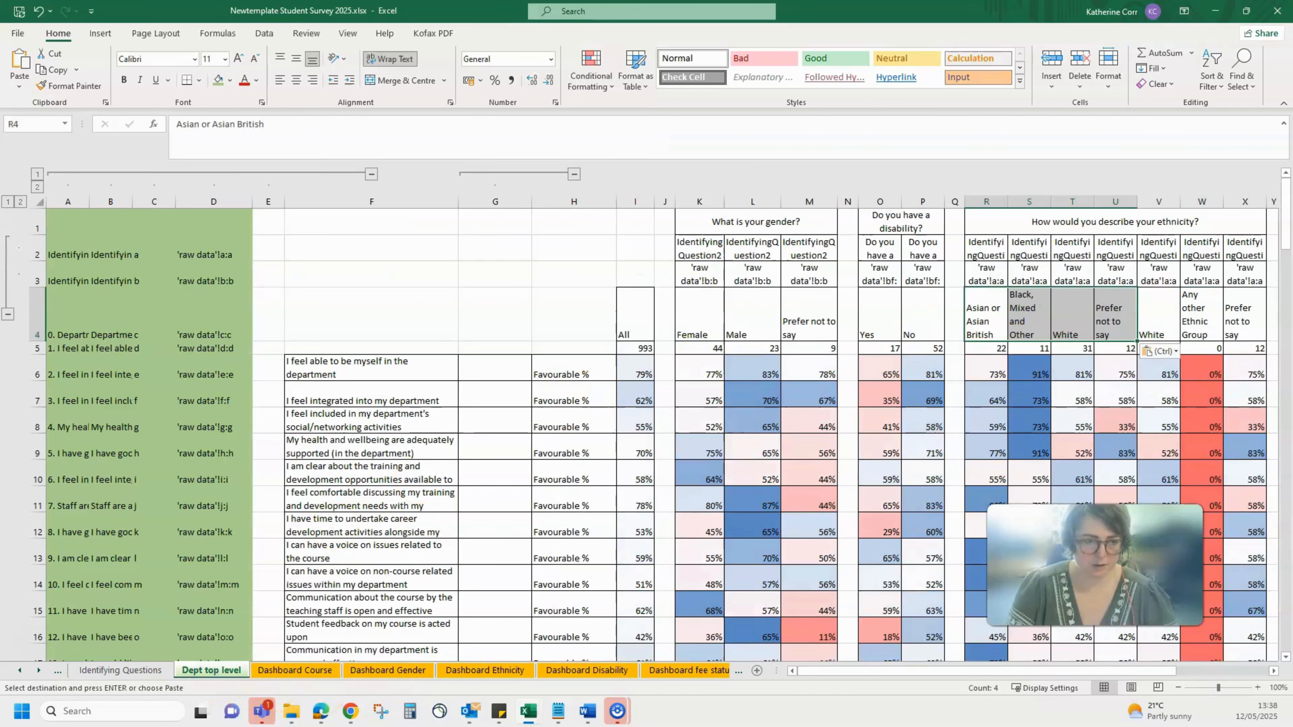
Step: Delete the surplus ethnicity columns V:X from Dept top level
{"action": "left_click", "coordinate": [1273, 671]}
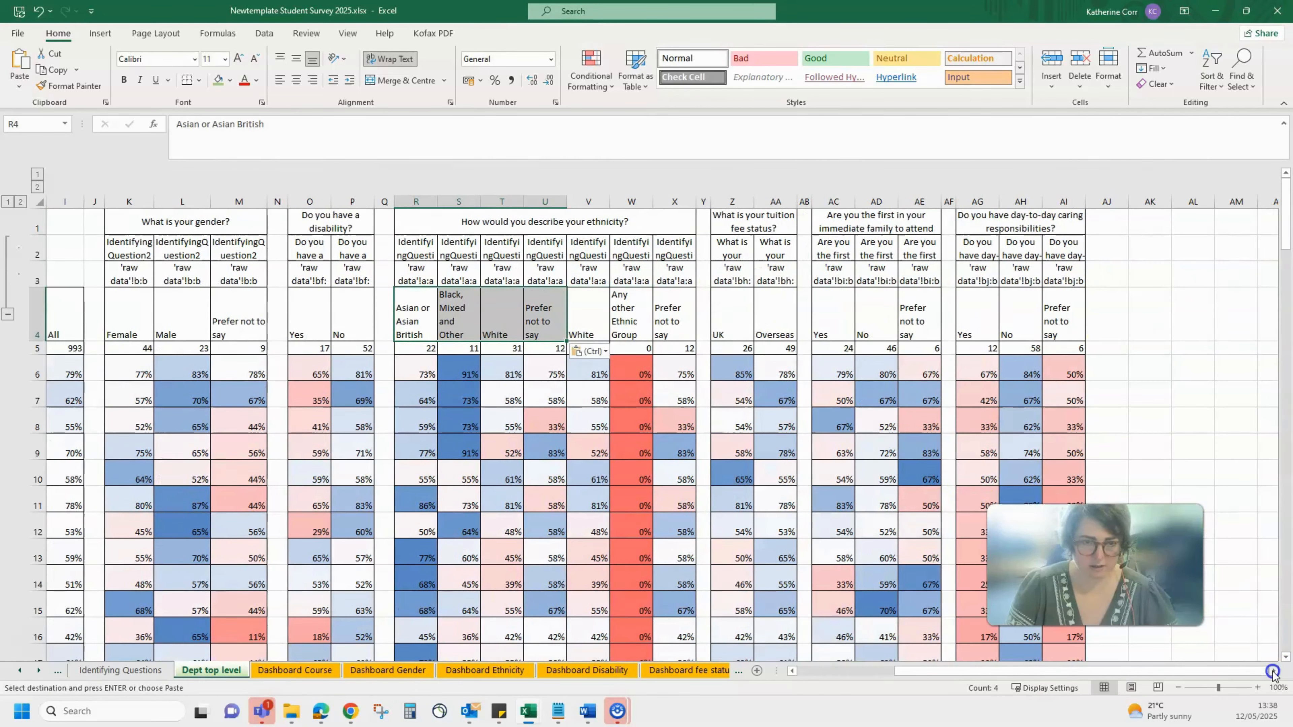
{"action": "left_click_drag", "start_coordinate": [591, 201], "coordinate": [658, 205]}
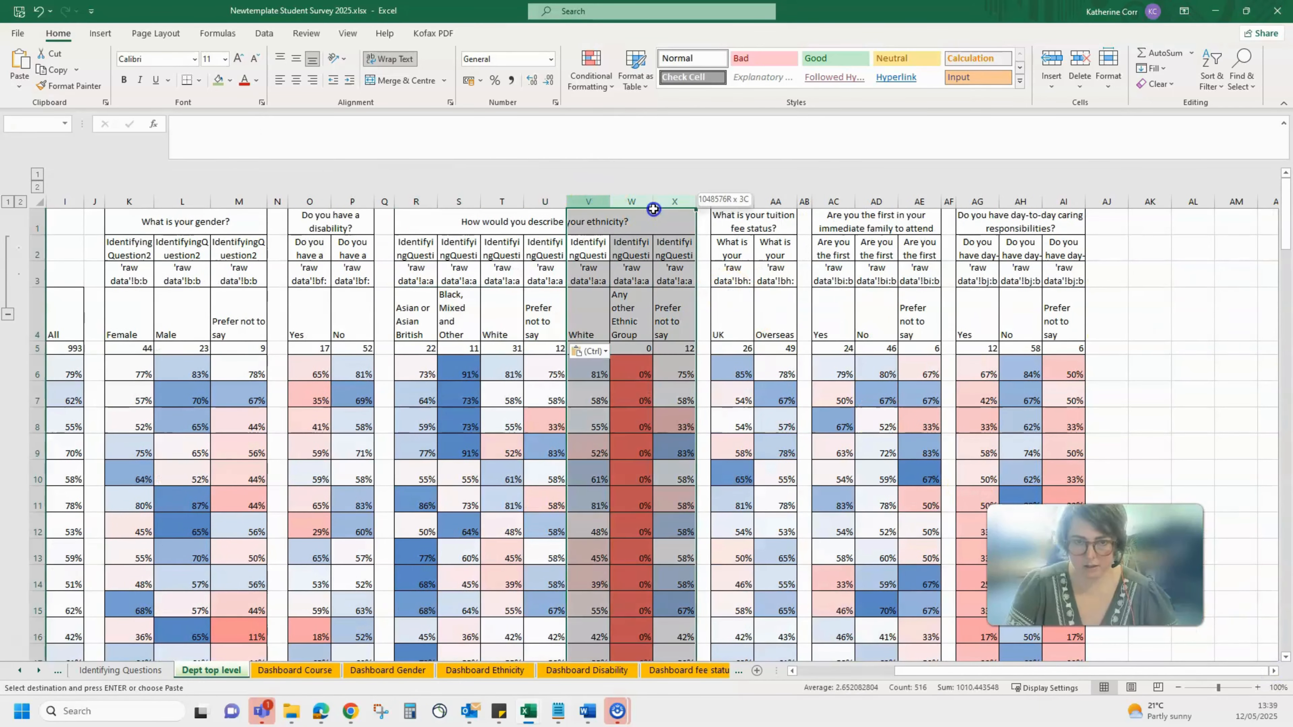
{"action": "right_click", "coordinate": [659, 205]}
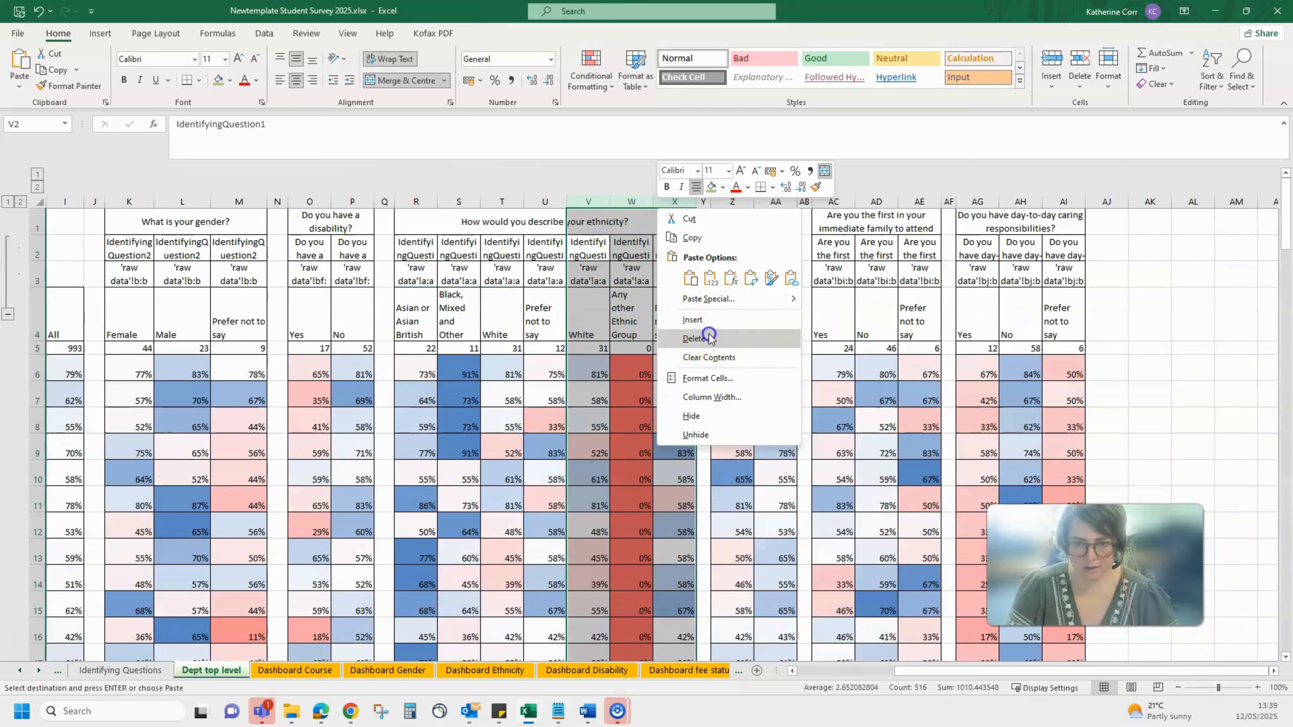
{"action": "left_click", "coordinate": [696, 338]}
{"action": "left_click", "coordinate": [487, 420]}
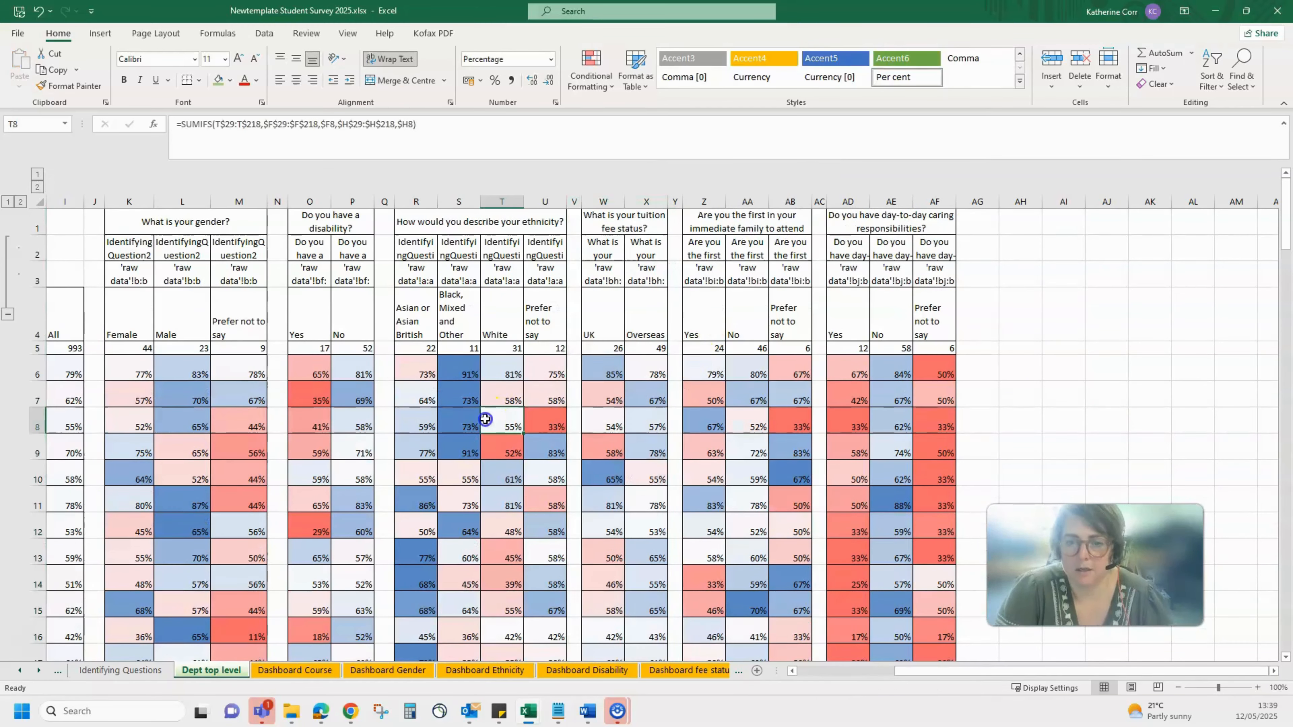
Step: Check the row 5 response counts for ethnicity and caring responsibilities, and look over the survey result rows beneath
{"action": "left_click", "coordinate": [440, 349]}
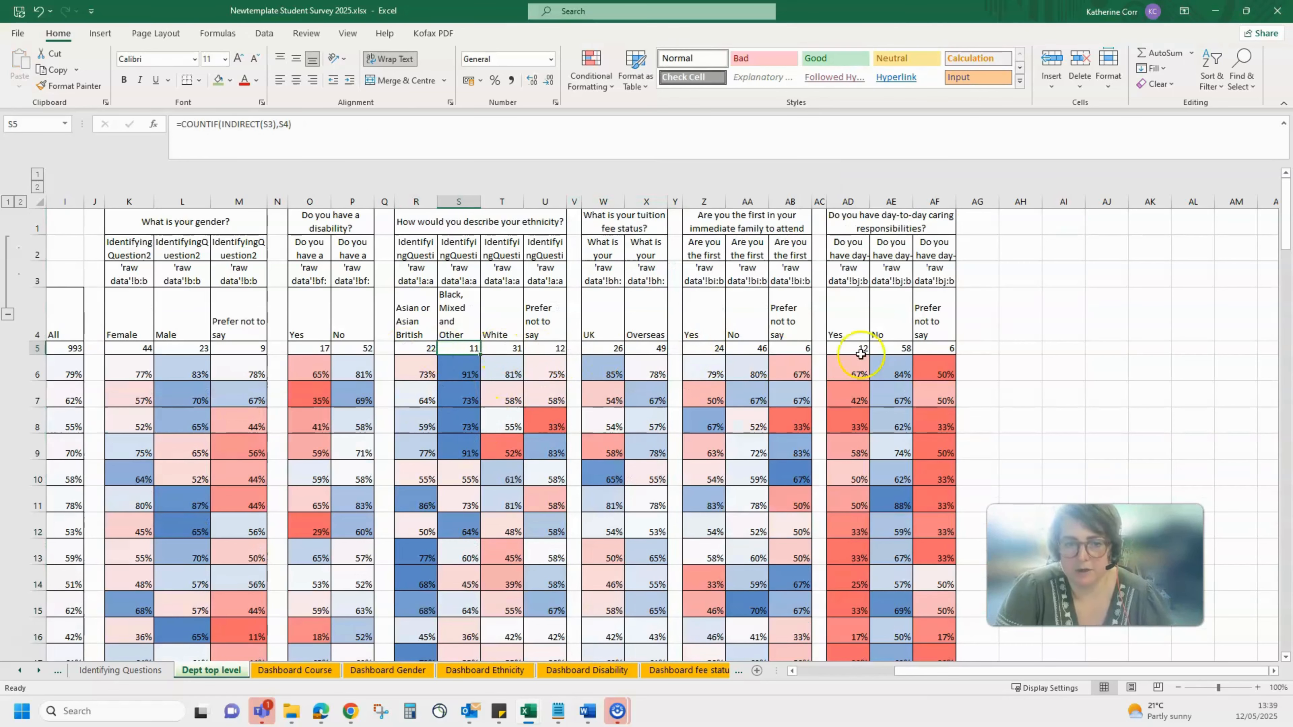
{"action": "left_click", "coordinate": [936, 349]}
{"action": "left_click", "coordinate": [839, 351]}
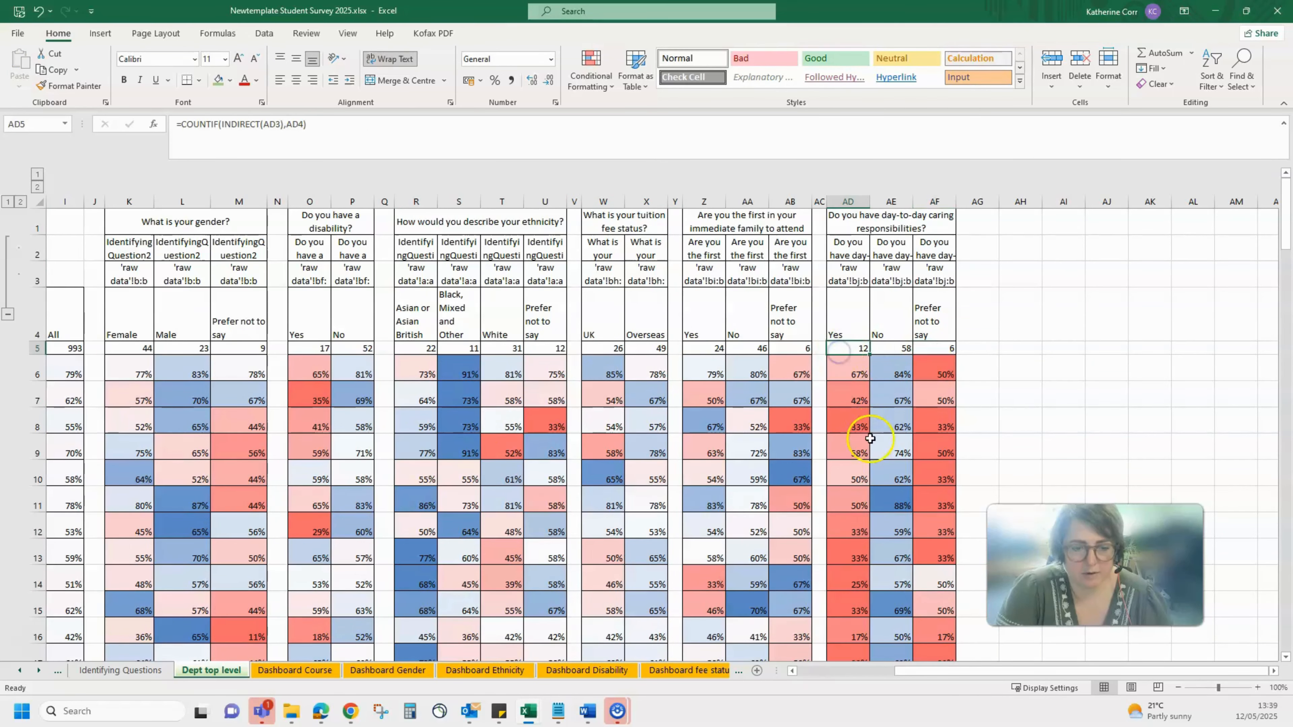
{"action": "left_click_drag", "start_coordinate": [951, 673], "coordinate": [903, 685]}
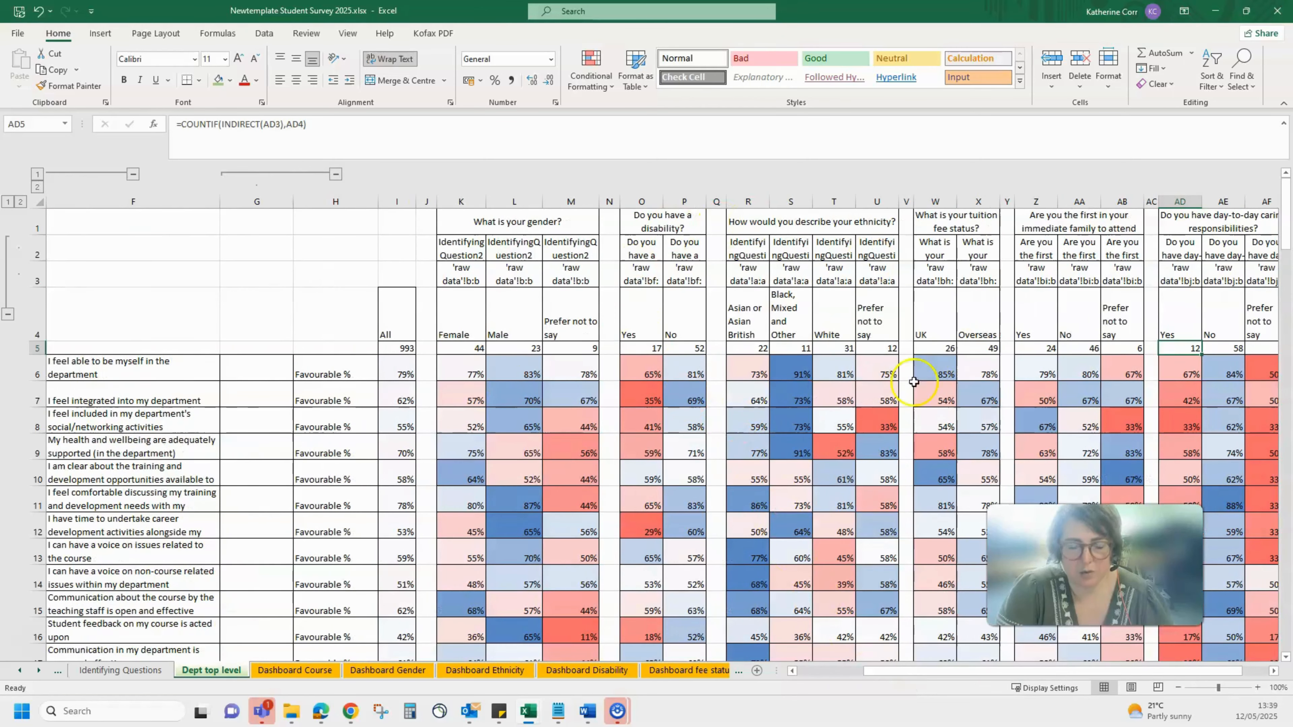
{"action": "scroll", "coordinate": [139, 405], "scroll_direction": "down", "scroll_amount": 6}
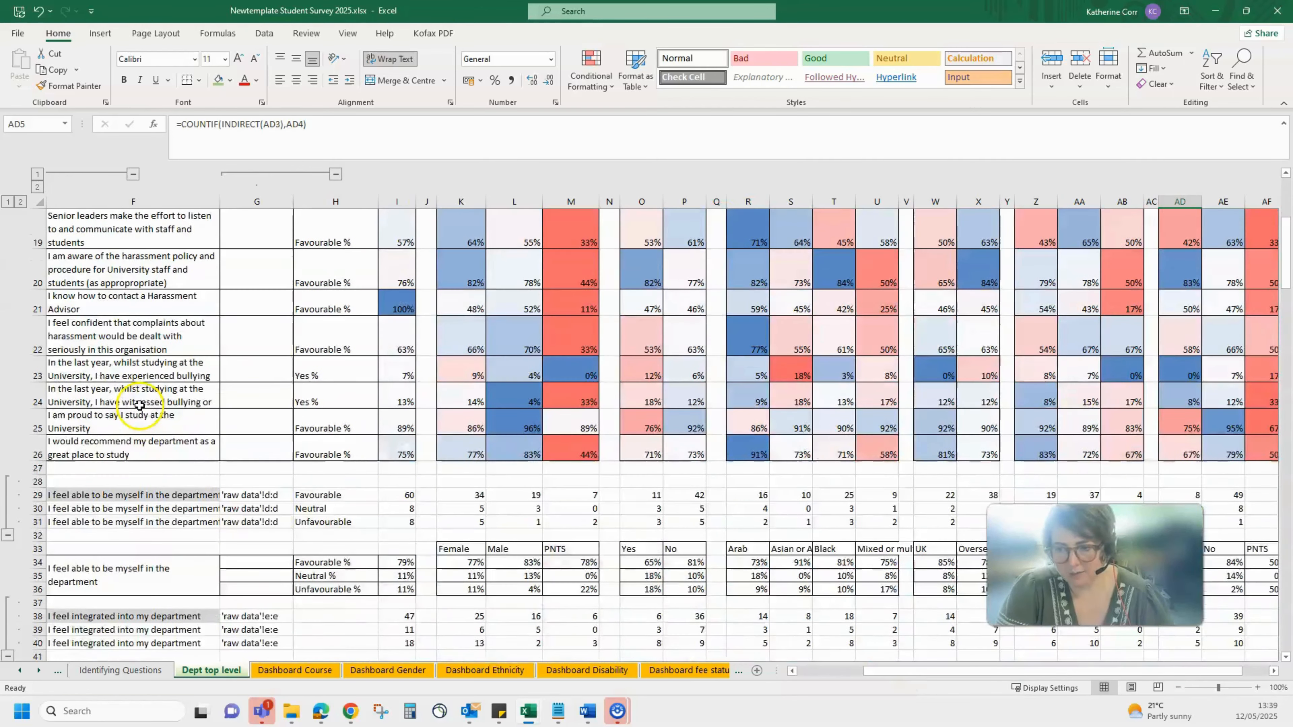
{"action": "scroll", "coordinate": [153, 326], "scroll_direction": "up", "scroll_amount": 6}
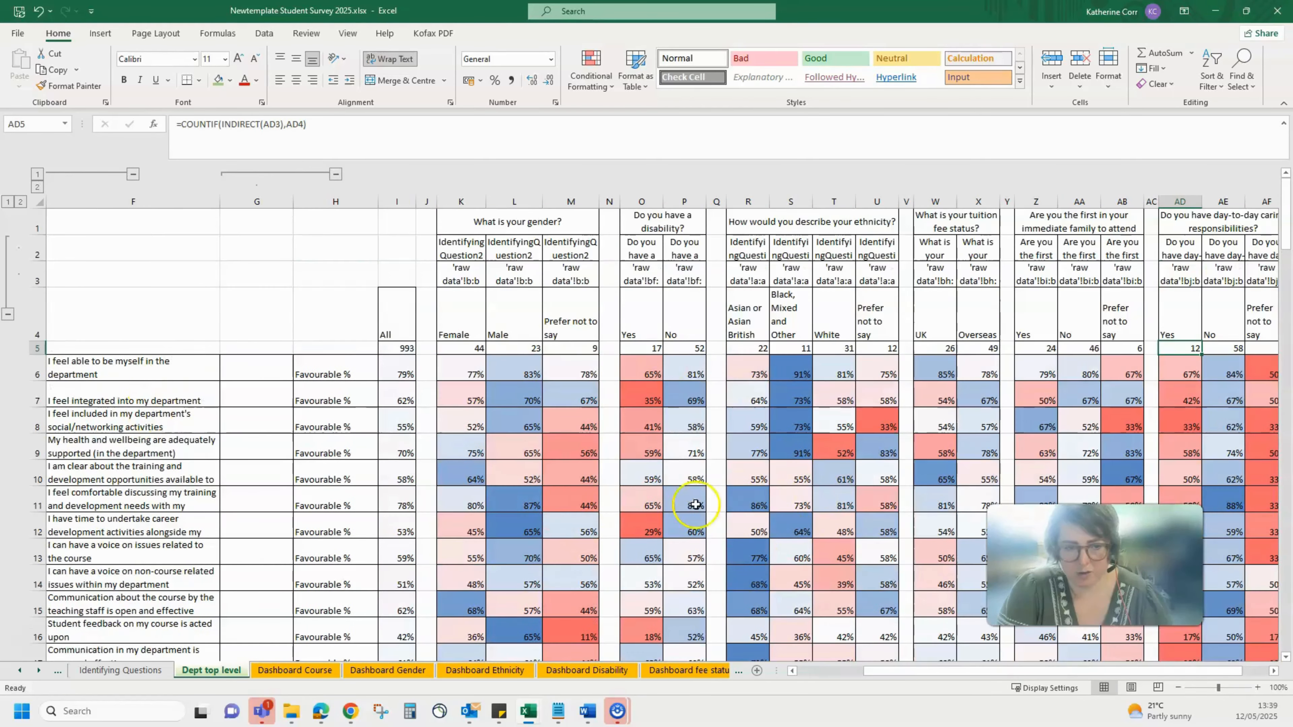
{"action": "scroll", "coordinate": [695, 504], "scroll_direction": "down", "scroll_amount": 2}
{"action": "scroll", "coordinate": [1155, 381], "scroll_direction": "up", "scroll_amount": 2}
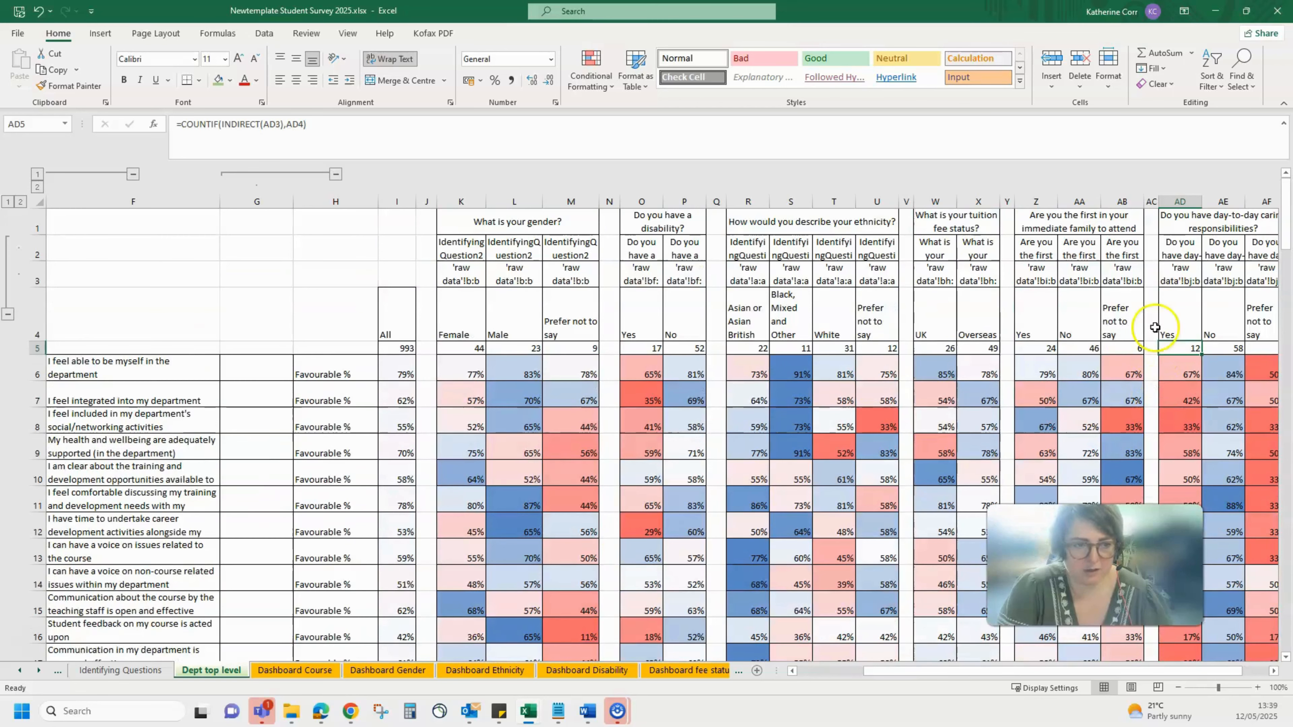
{"action": "left_click", "coordinate": [1185, 321]}
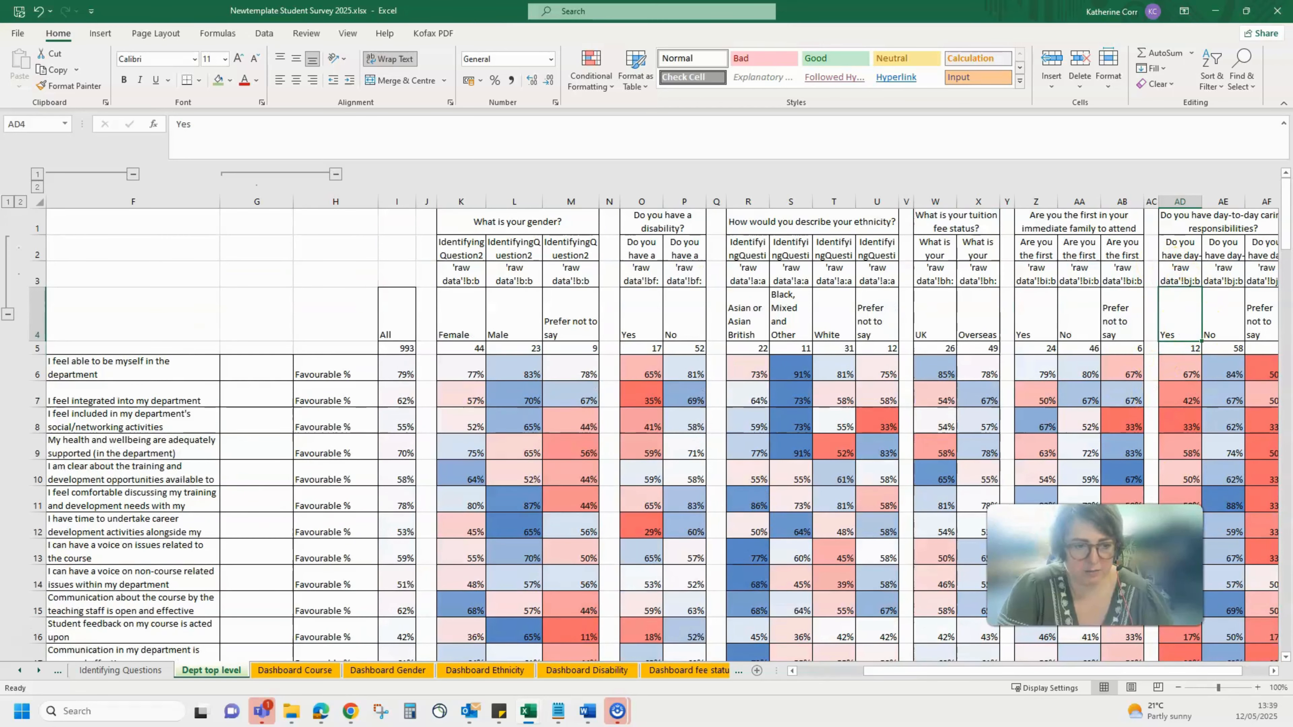
{"action": "left_click_drag", "start_coordinate": [1180, 672], "coordinate": [1228, 670]}
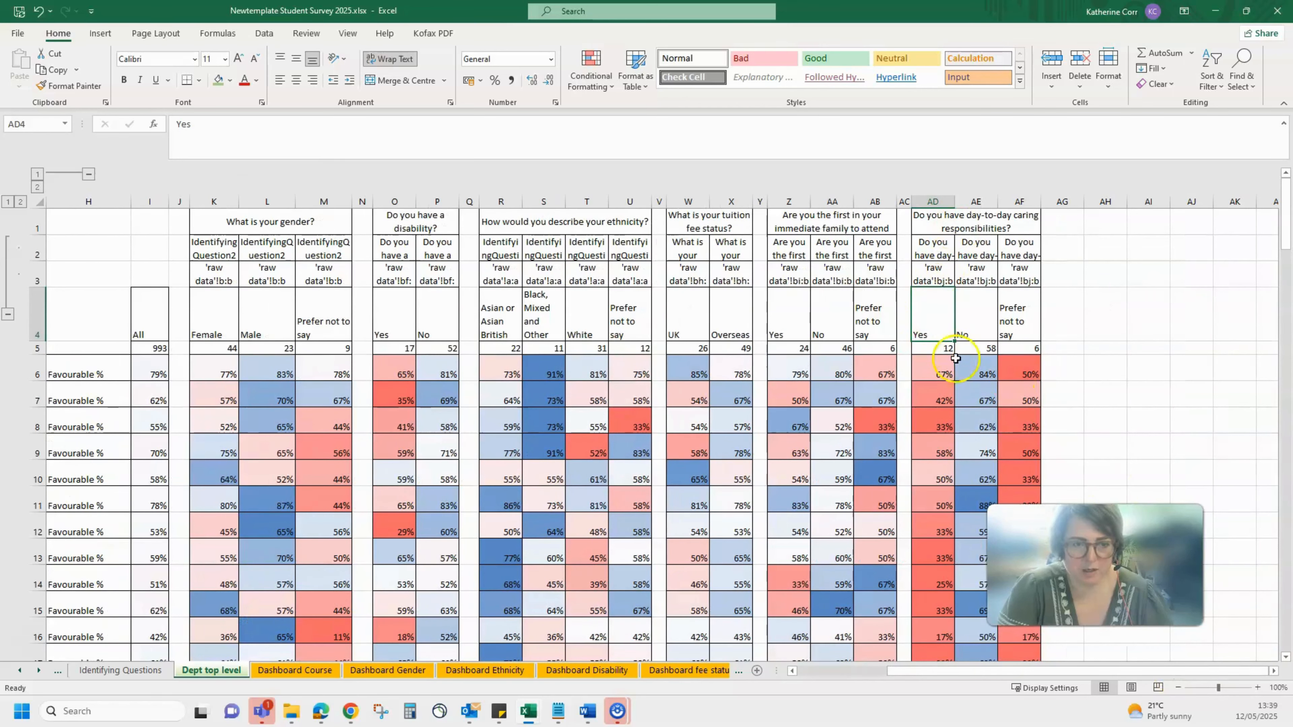
Step: Compare the shaded percentages for the caring responsibilities and disability columns down through row 26
{"action": "scroll", "coordinate": [939, 387], "scroll_direction": "down", "scroll_amount": 2}
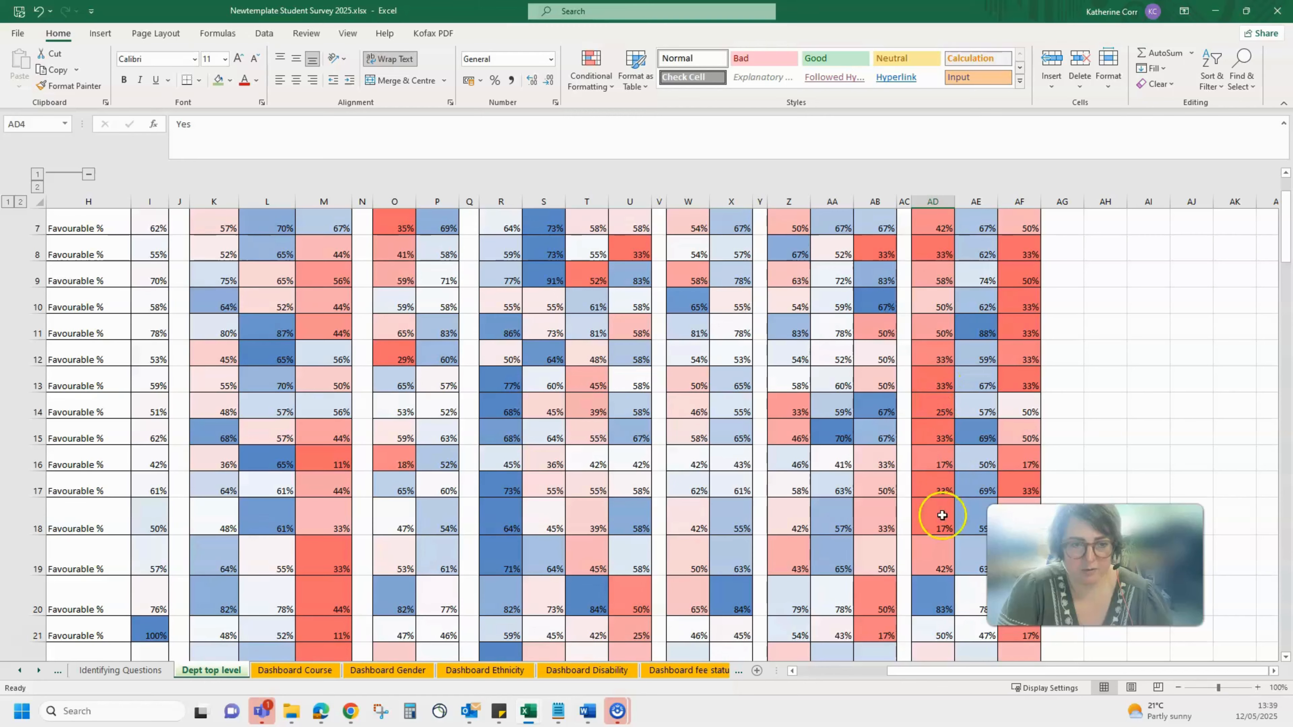
{"action": "scroll", "coordinate": [936, 433], "scroll_direction": "down", "scroll_amount": 1}
{"action": "scroll", "coordinate": [928, 476], "scroll_direction": "up", "scroll_amount": 3}
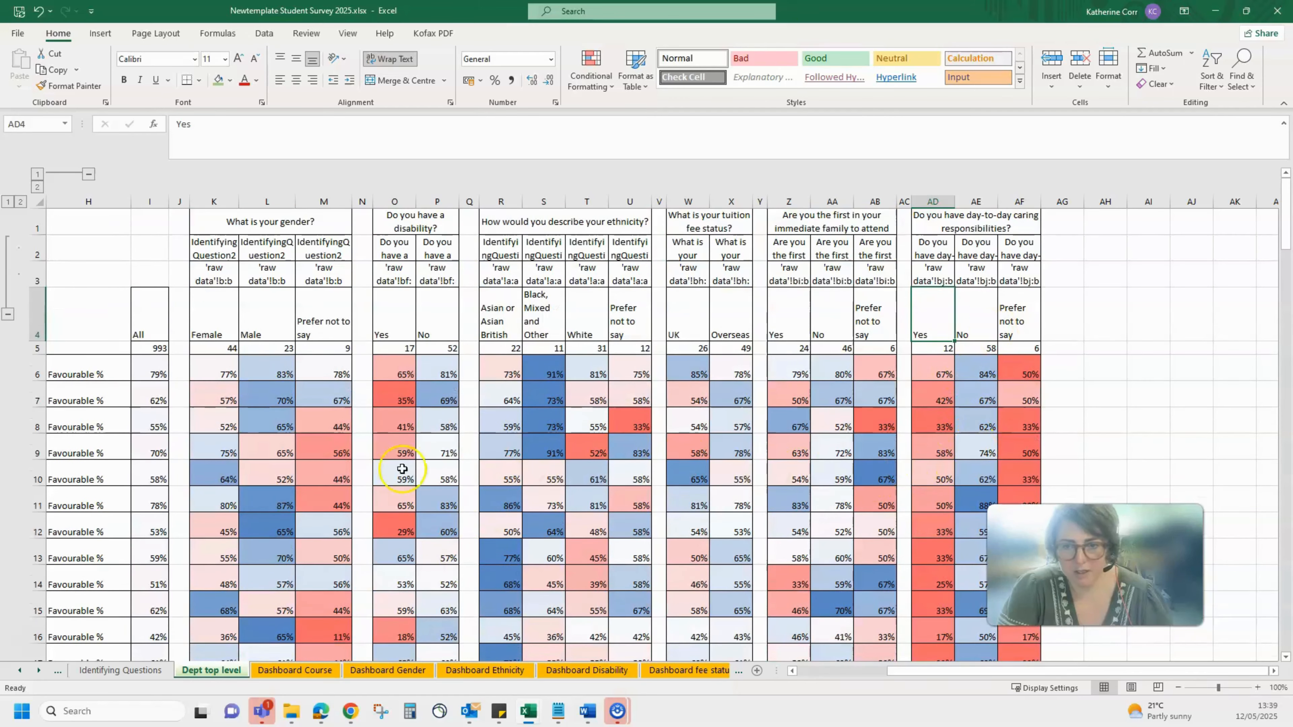
{"action": "scroll", "coordinate": [388, 441], "scroll_direction": "down", "scroll_amount": 2}
{"action": "scroll", "coordinate": [388, 442], "scroll_direction": "down", "scroll_amount": 2}
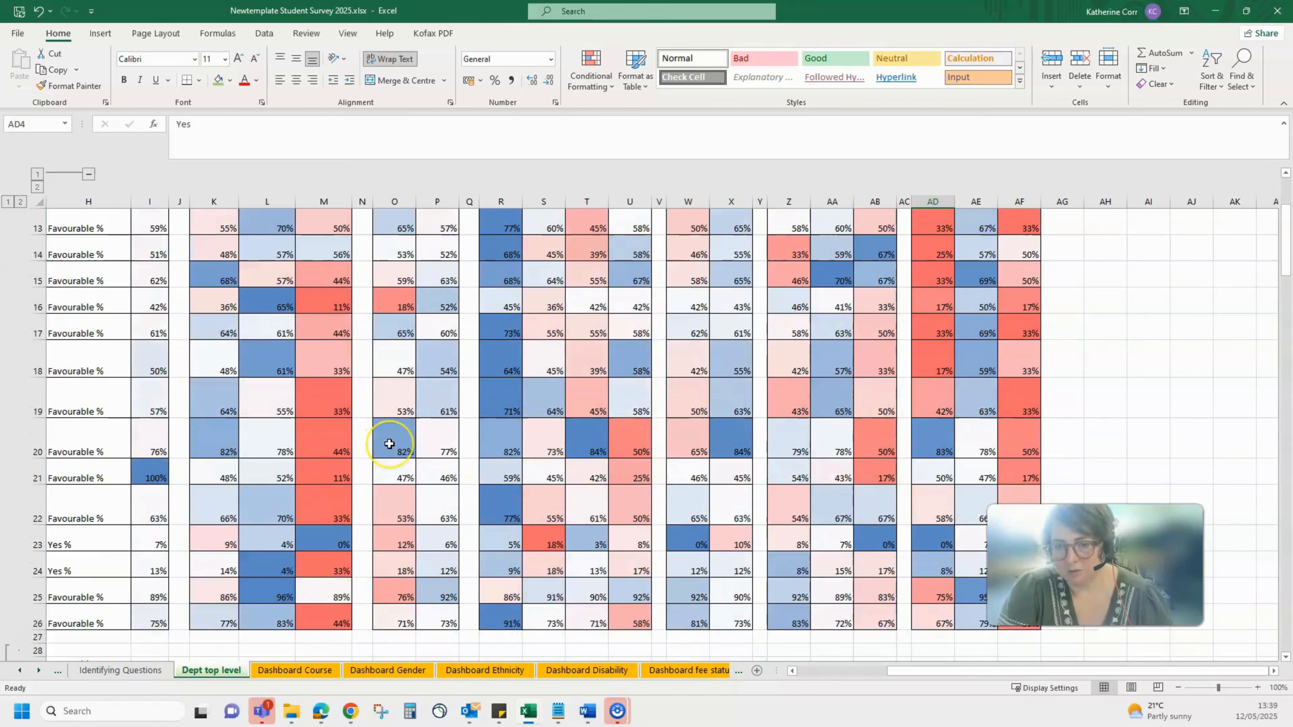
{"action": "scroll", "coordinate": [389, 443], "scroll_direction": "up", "scroll_amount": 4}
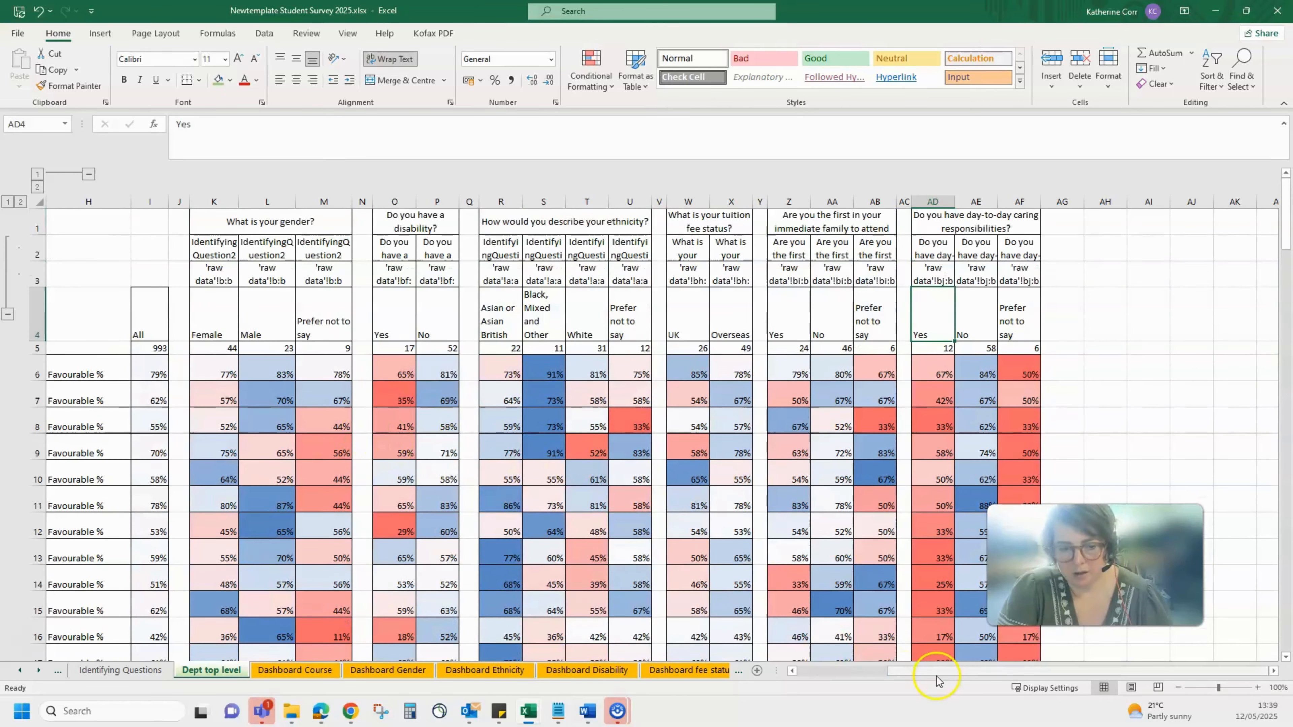
{"action": "left_click_drag", "start_coordinate": [922, 671], "coordinate": [888, 672]}
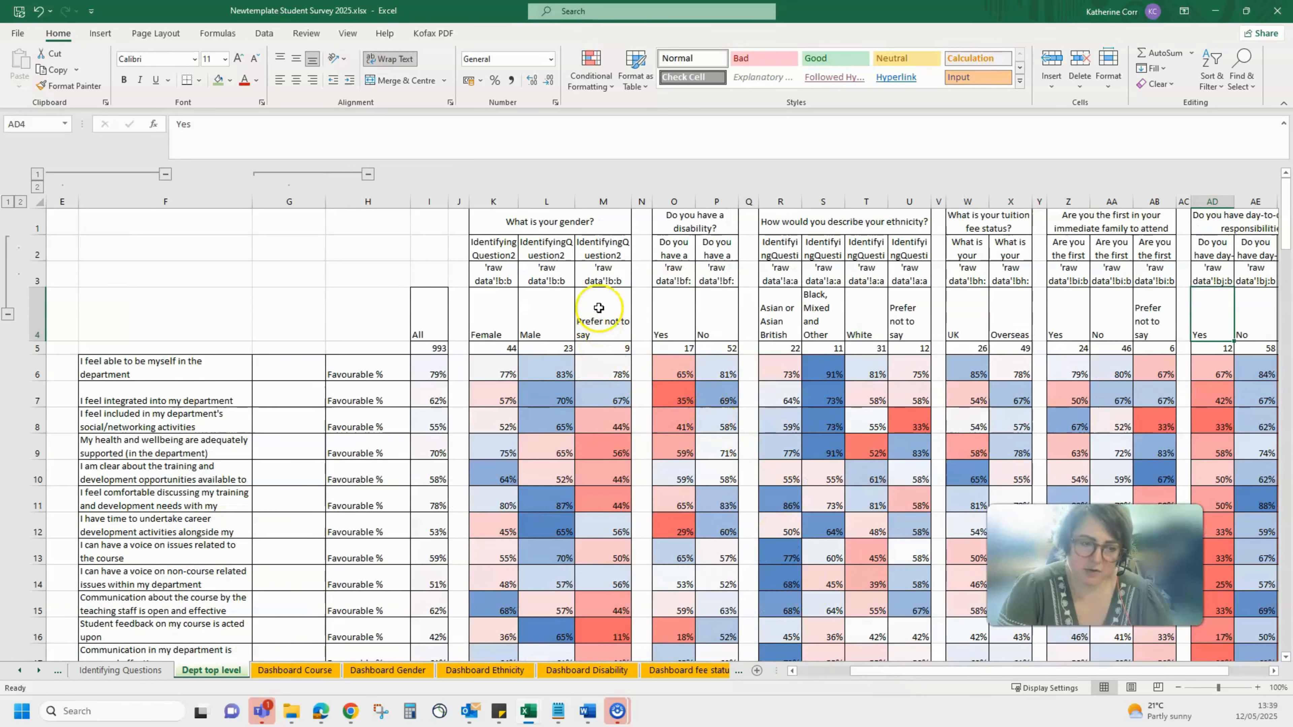
Step: Examine the Prefer not to say gender column's percentages and its response count in M5
{"action": "scroll", "coordinate": [599, 308], "scroll_direction": "down", "scroll_amount": 4}
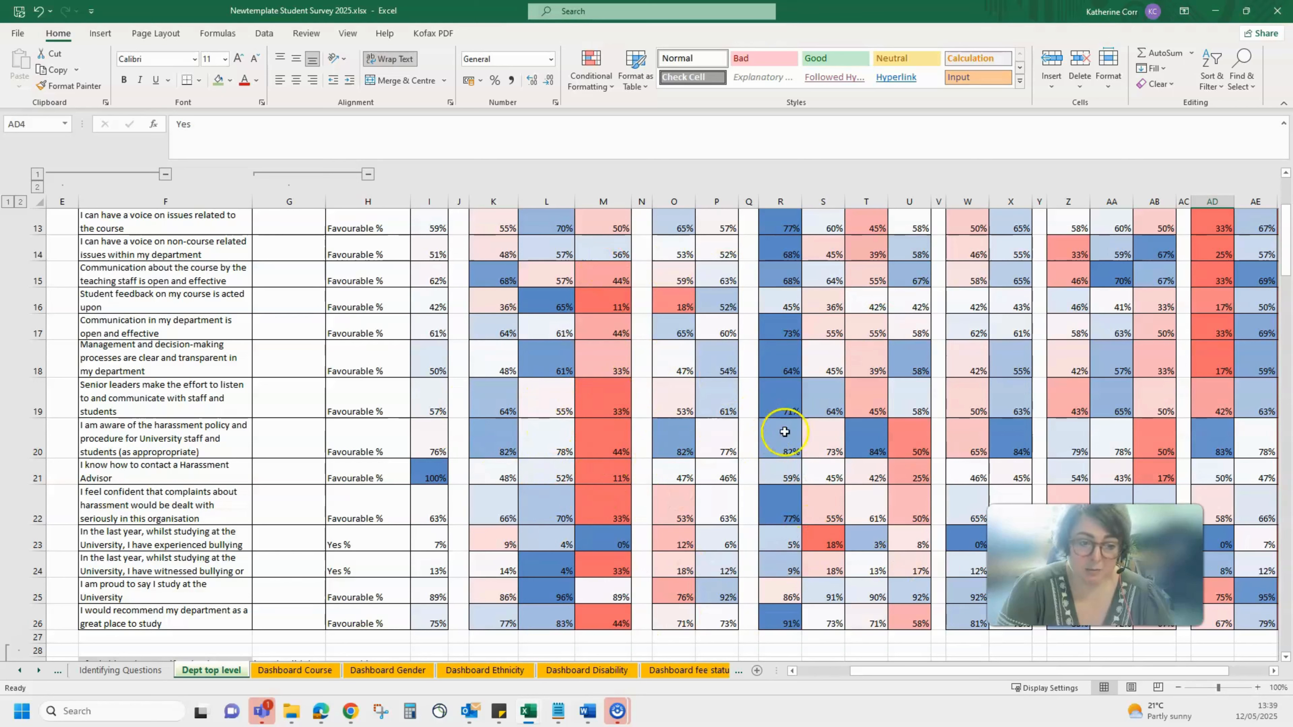
{"action": "left_click", "coordinate": [614, 439]}
{"action": "left_click", "coordinate": [612, 402]}
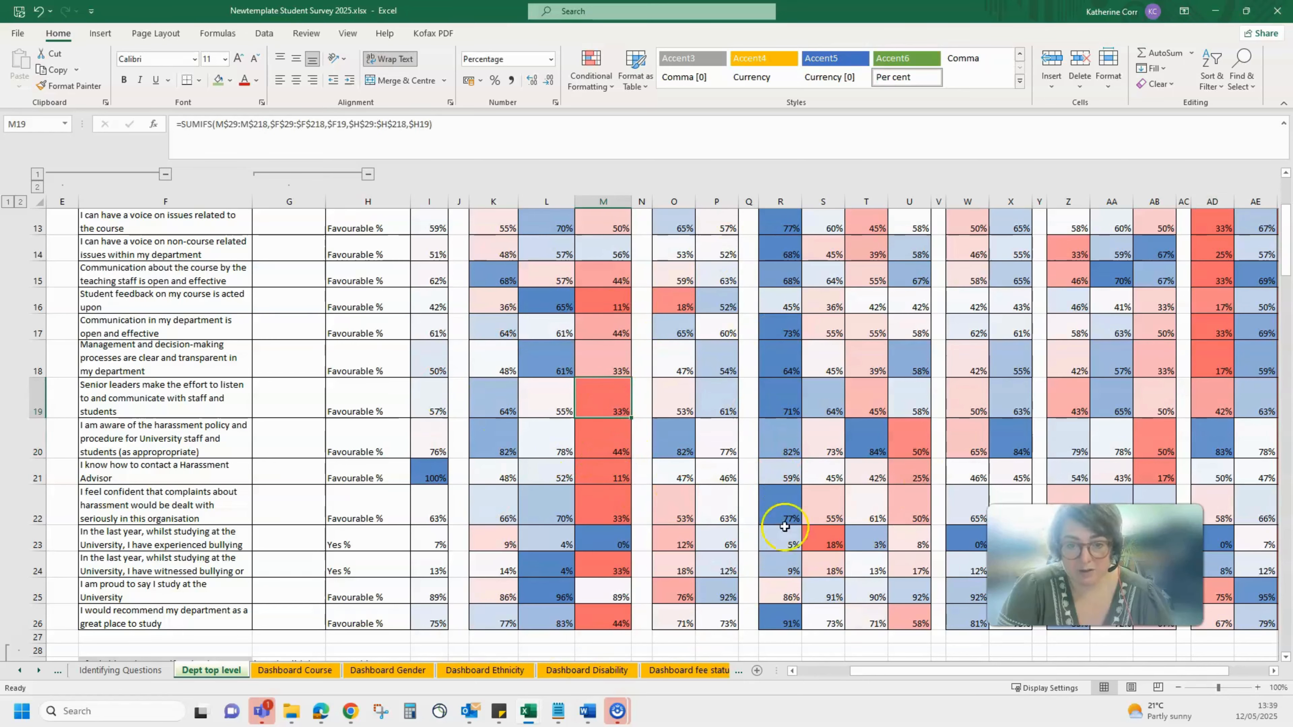
{"action": "scroll", "coordinate": [562, 405], "scroll_direction": "up", "scroll_amount": 4}
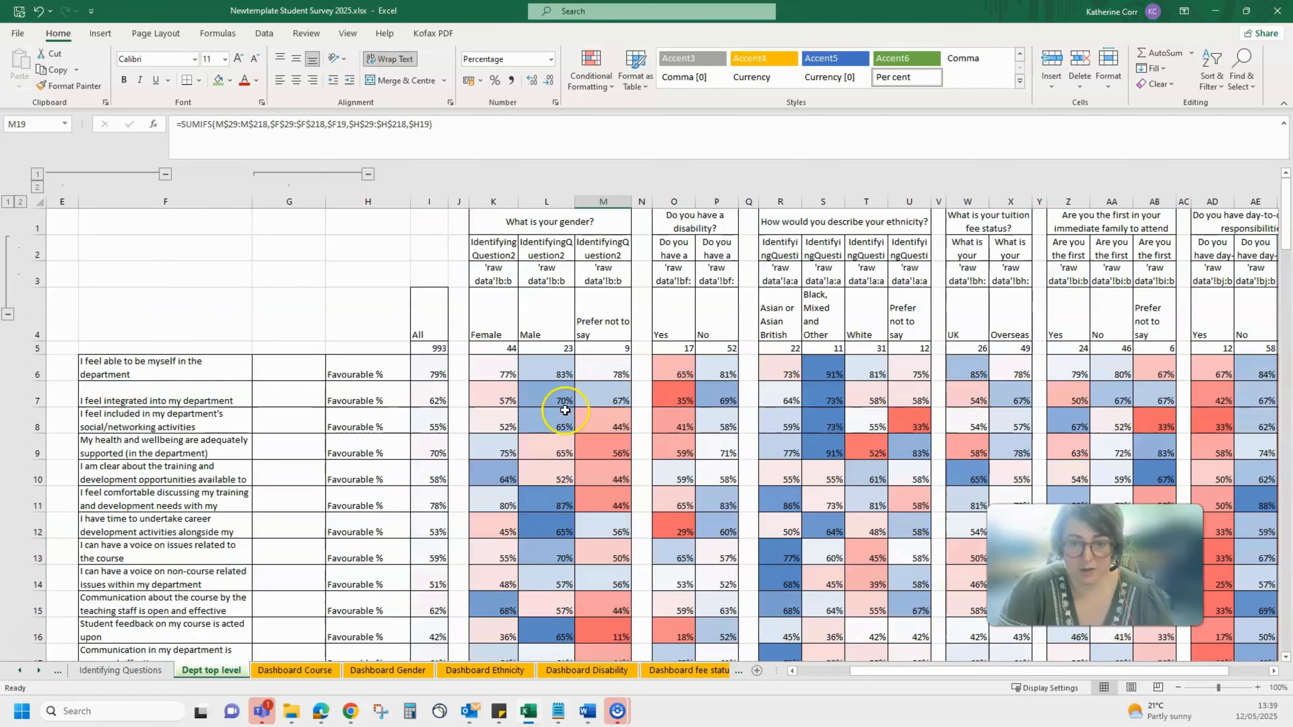
{"action": "left_click", "coordinate": [609, 350]}
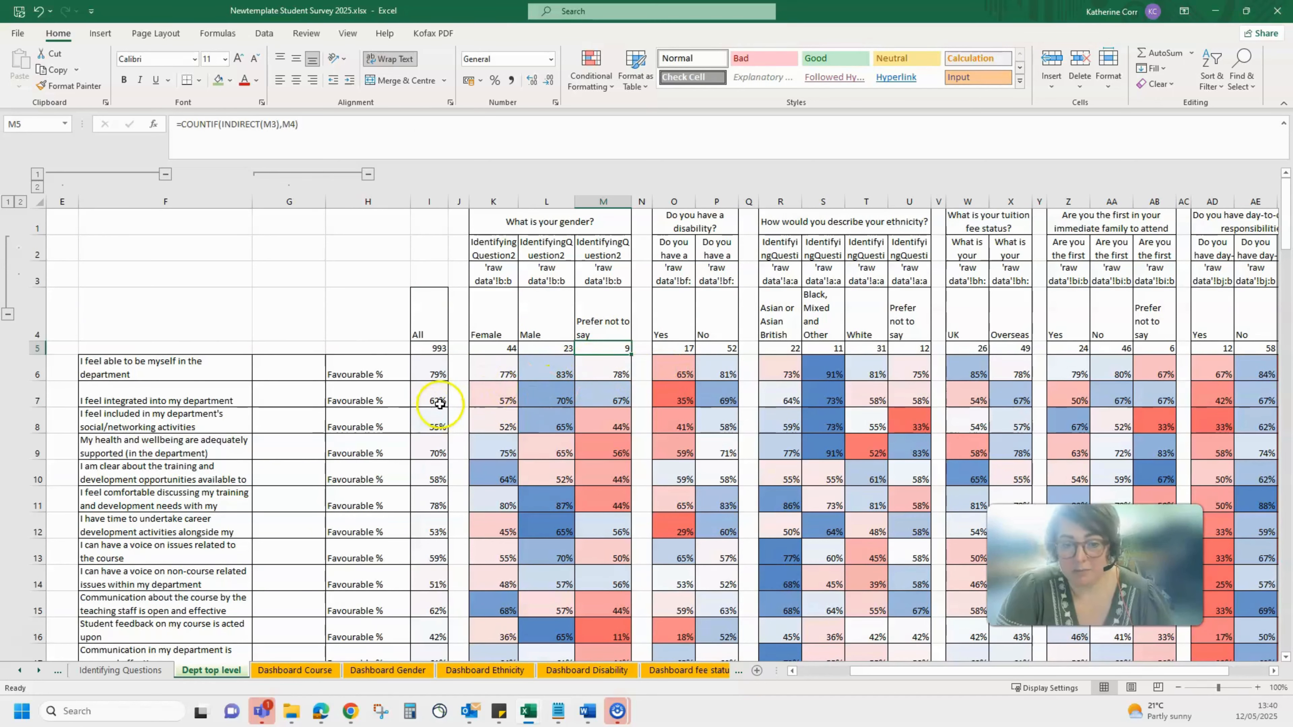
{"action": "scroll", "coordinate": [440, 403], "scroll_direction": "down", "scroll_amount": 3}
{"action": "scroll", "coordinate": [439, 403], "scroll_direction": "up", "scroll_amount": 3}
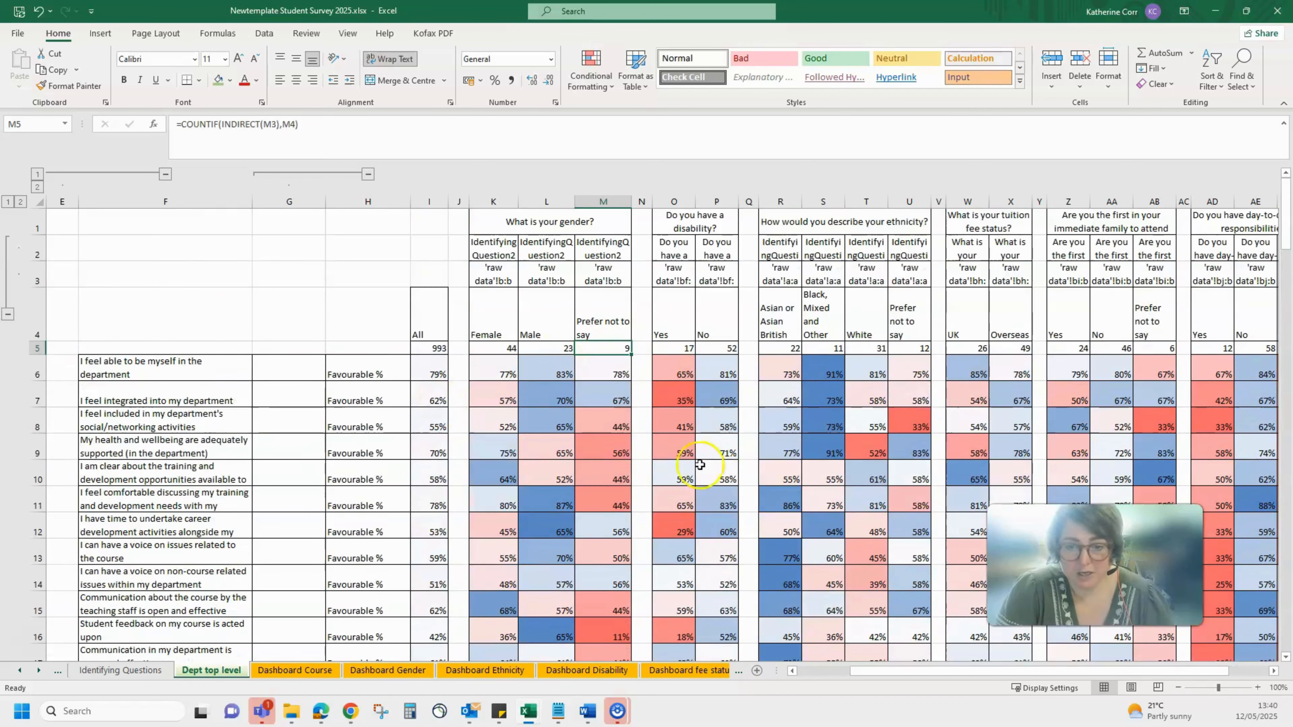
{"action": "left_click_drag", "start_coordinate": [862, 673], "coordinate": [800, 683]}
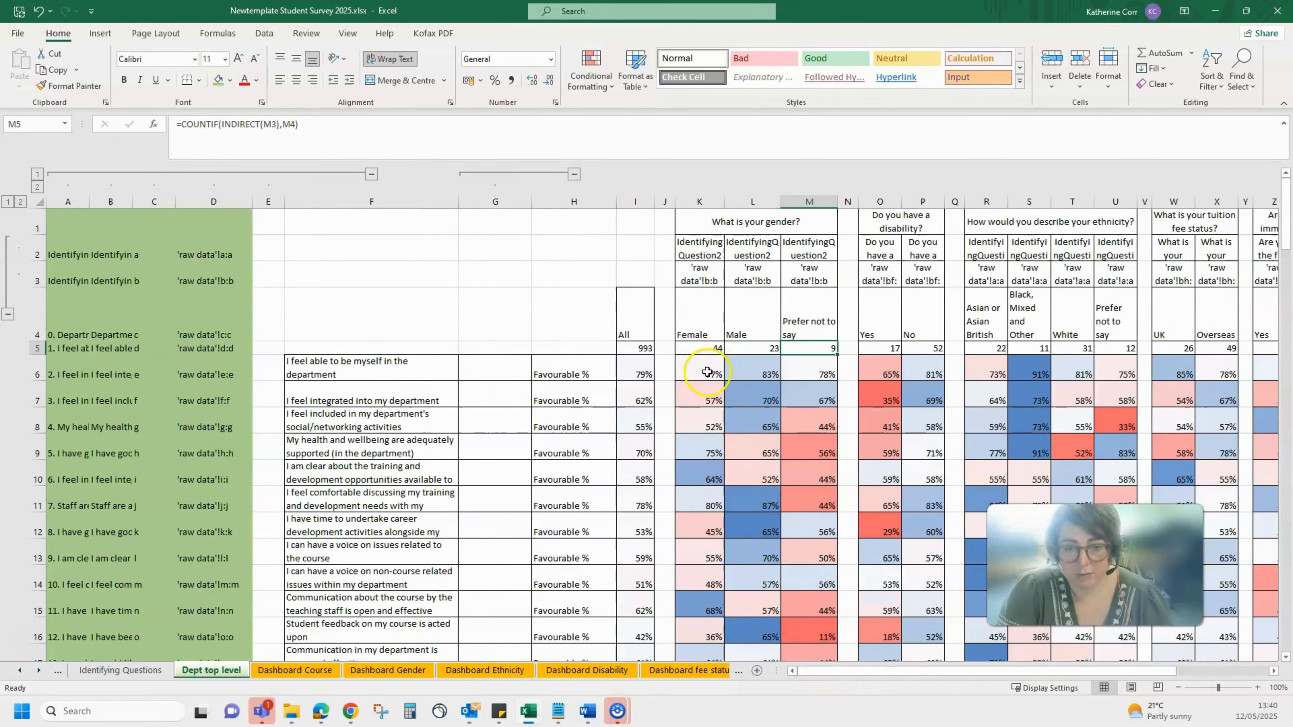
Step: Replace the formulas from column F onwards on Dept top level with their values by copying and pasting values over them
{"action": "left_click_drag", "start_coordinate": [356, 201], "coordinate": [1092, 201]}
{"action": "right_click", "coordinate": [1092, 201]}
{"action": "left_click", "coordinate": [1099, 233]}
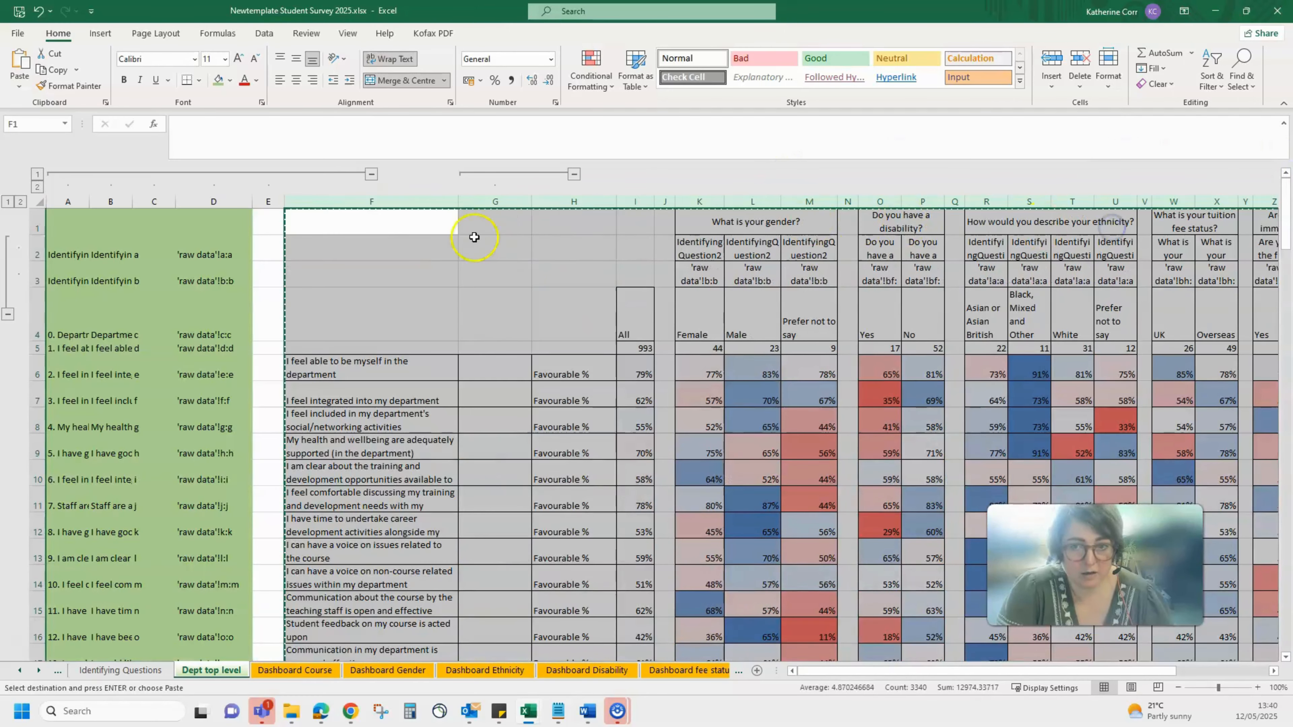
{"action": "right_click", "coordinate": [391, 213]}
{"action": "scroll", "coordinate": [692, 349], "scroll_direction": "down", "scroll_amount": 4}
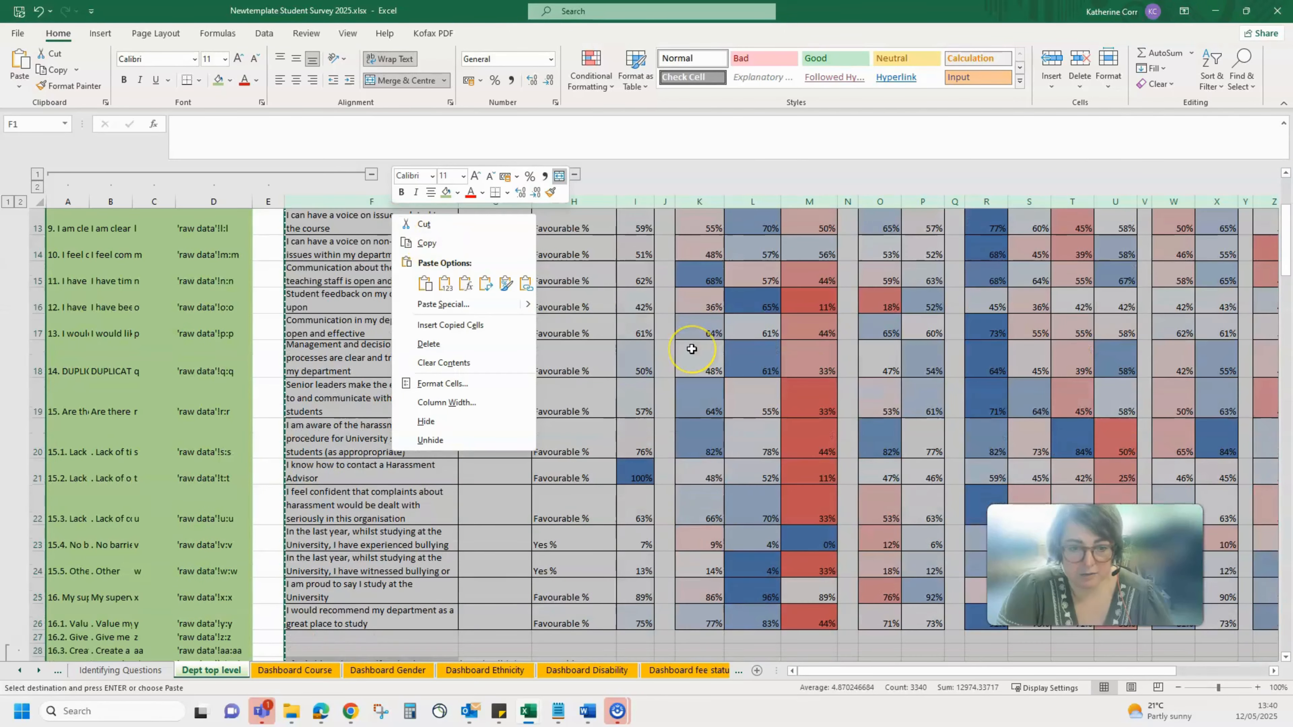
{"action": "scroll", "coordinate": [860, 396], "scroll_direction": "up", "scroll_amount": 4}
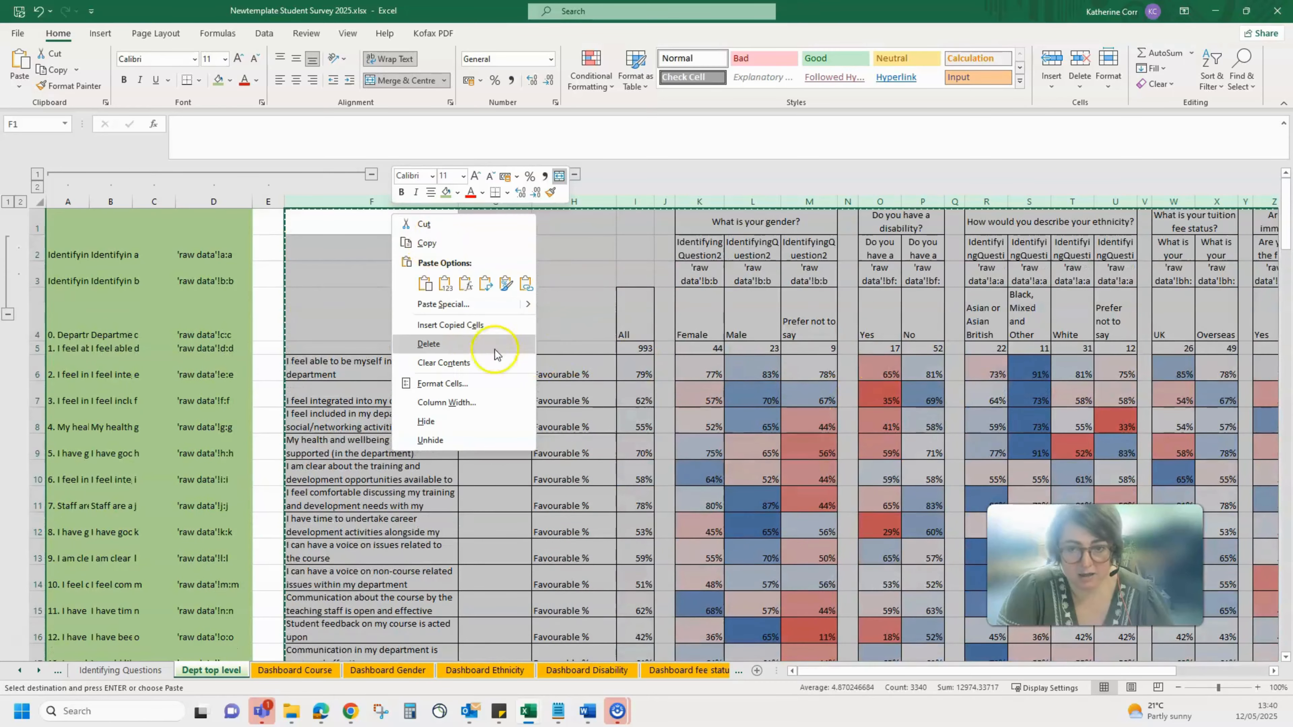
{"action": "left_click", "coordinate": [445, 283]}
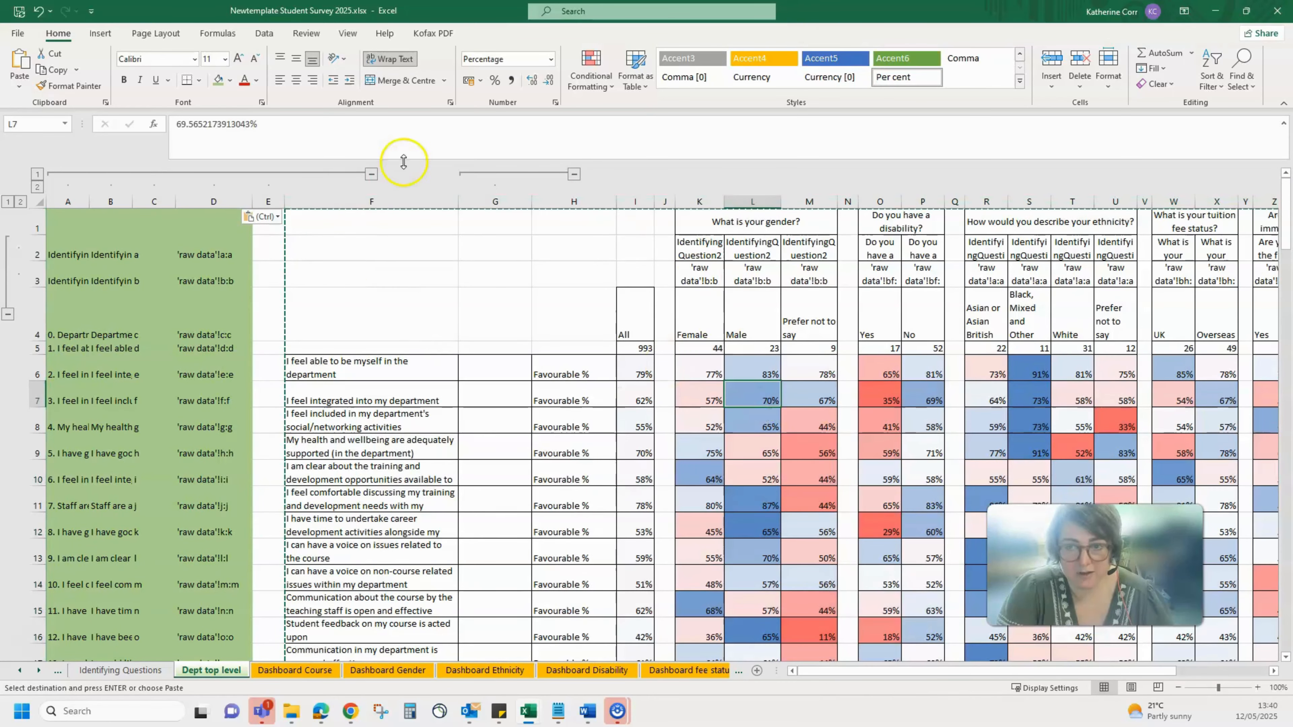
Step: Delete the helper columns A:E from Dept top level, plus the empty column between the question text and the Favourable % labels
{"action": "left_click_drag", "start_coordinate": [268, 201], "coordinate": [54, 203]}
{"action": "right_click", "coordinate": [51, 223]}
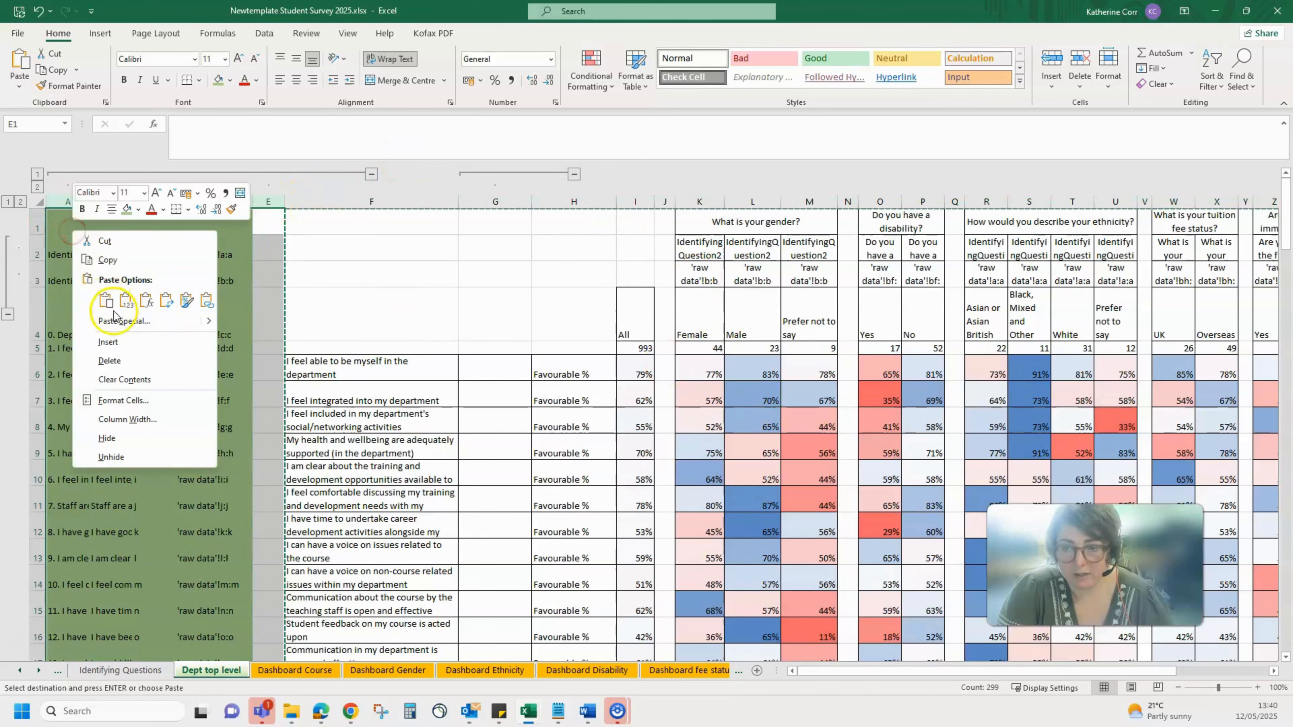
{"action": "left_click", "coordinate": [106, 301]}
{"action": "key", "text": "ctrl+minus"}
{"action": "left_click", "coordinate": [258, 202]}
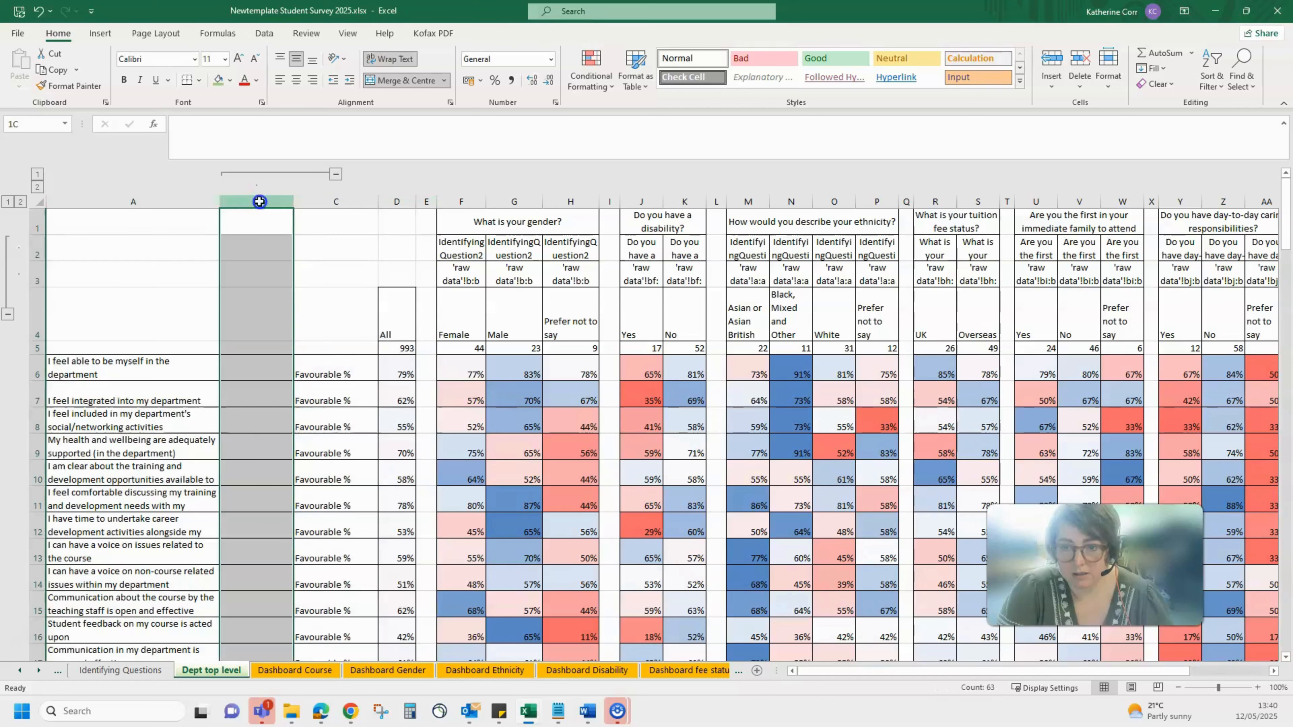
{"action": "right_click", "coordinate": [261, 204]}
{"action": "left_click", "coordinate": [297, 332]}
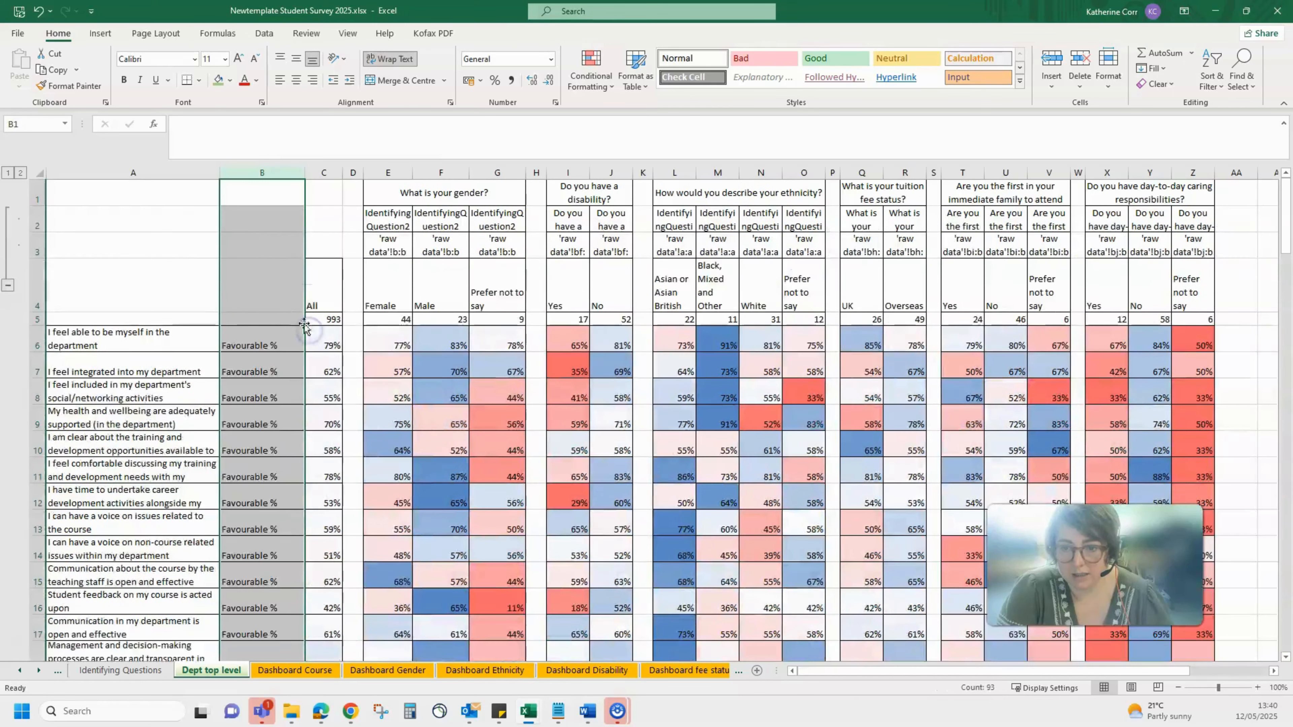
Step: Delete rows 2 and 3 holding the identifying question and raw data references from Dept top level
{"action": "left_click_drag", "start_coordinate": [37, 217], "coordinate": [36, 247]}
{"action": "right_click", "coordinate": [34, 250]}
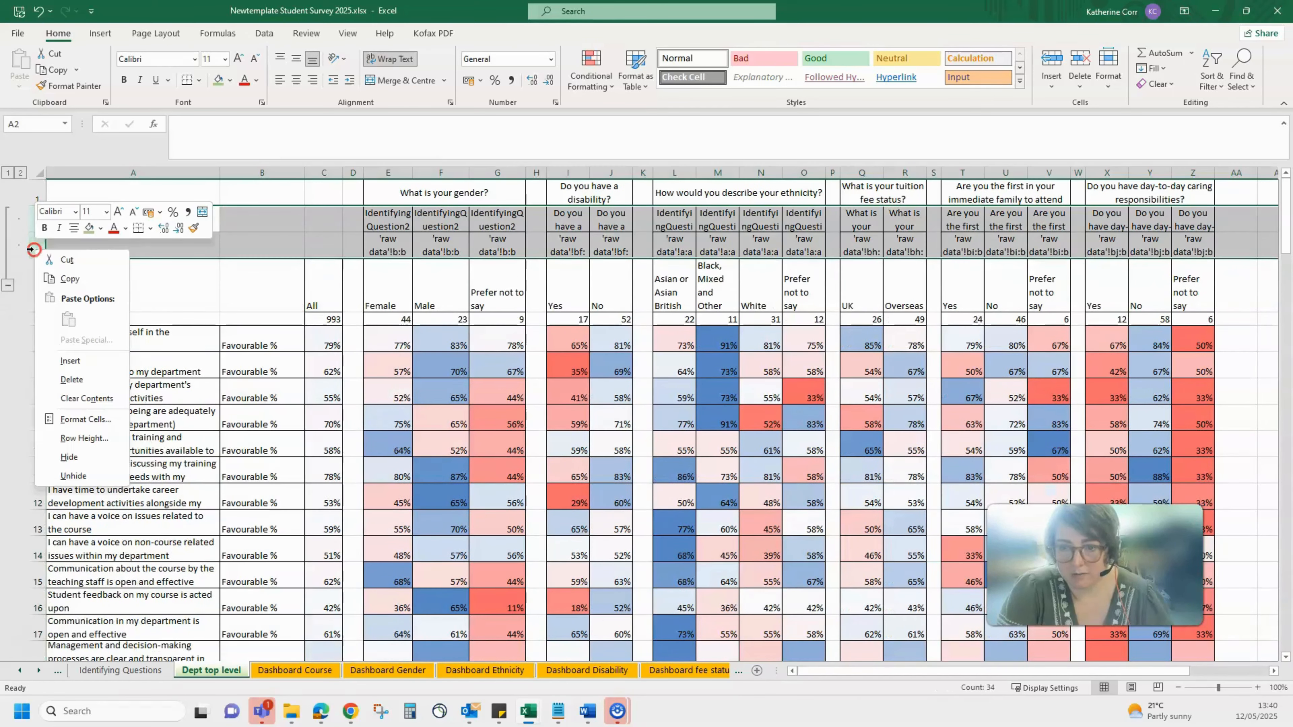
{"action": "left_click", "coordinate": [71, 390]}
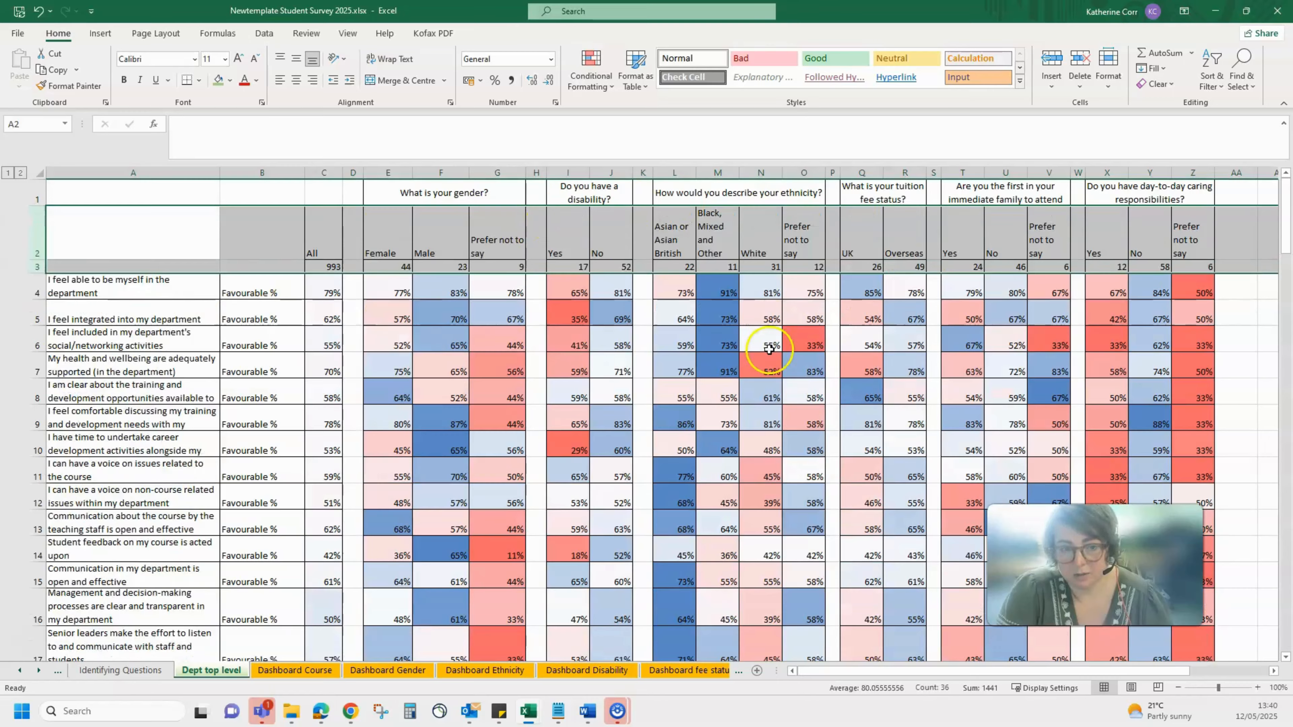
Step: Look through the per-question favourable, neutral and unfavourable breakdown tables beneath the summary on Dept top level
{"action": "scroll", "coordinate": [737, 387], "scroll_direction": "down", "scroll_amount": 4}
{"action": "left_click", "coordinate": [737, 387]}
{"action": "scroll", "coordinate": [729, 377], "scroll_direction": "down", "scroll_amount": 10}
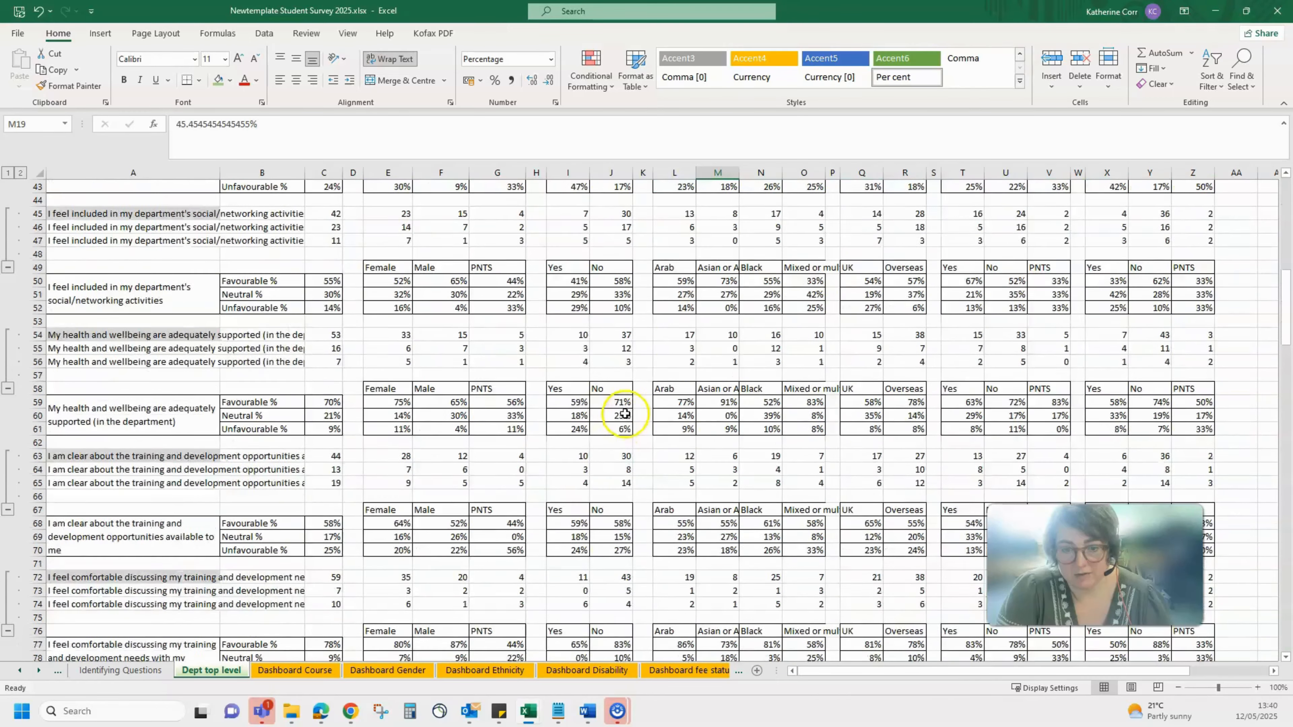
{"action": "scroll", "coordinate": [636, 387], "scroll_direction": "down", "scroll_amount": 7}
{"action": "scroll", "coordinate": [683, 392], "scroll_direction": "up", "scroll_amount": 12}
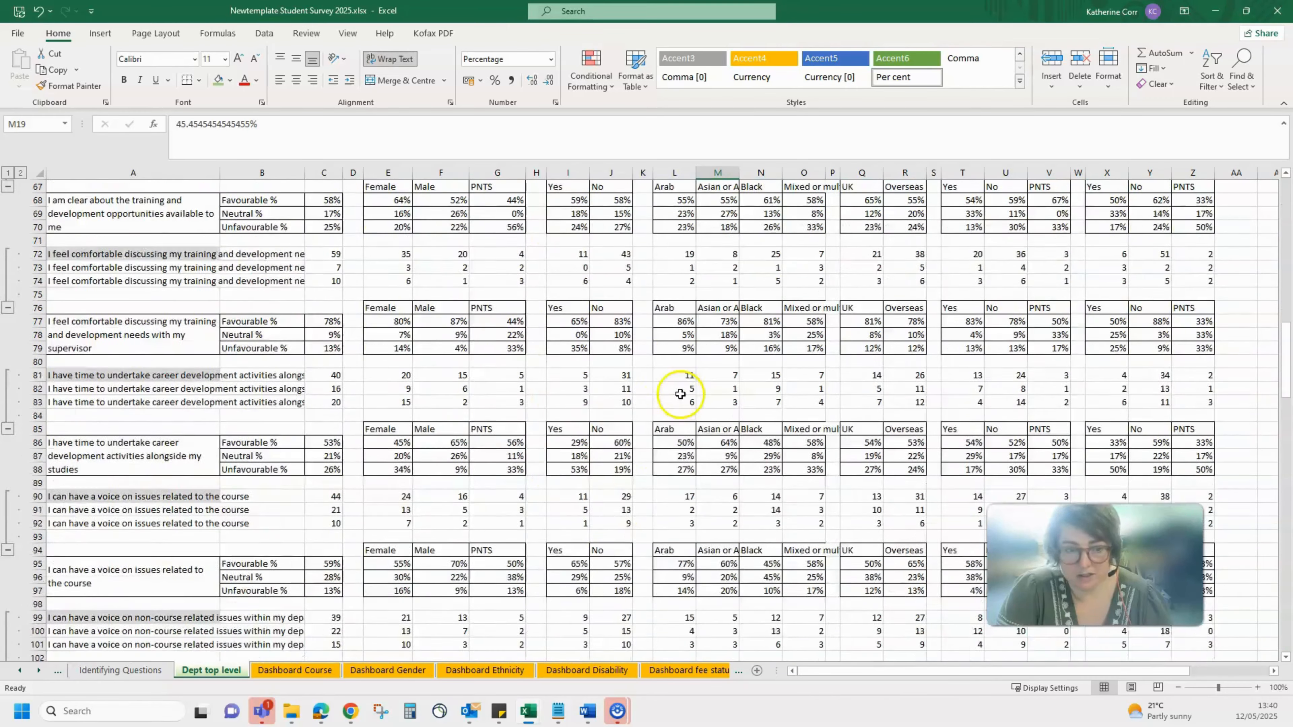
{"action": "scroll", "coordinate": [683, 388], "scroll_direction": "up", "scroll_amount": 11}
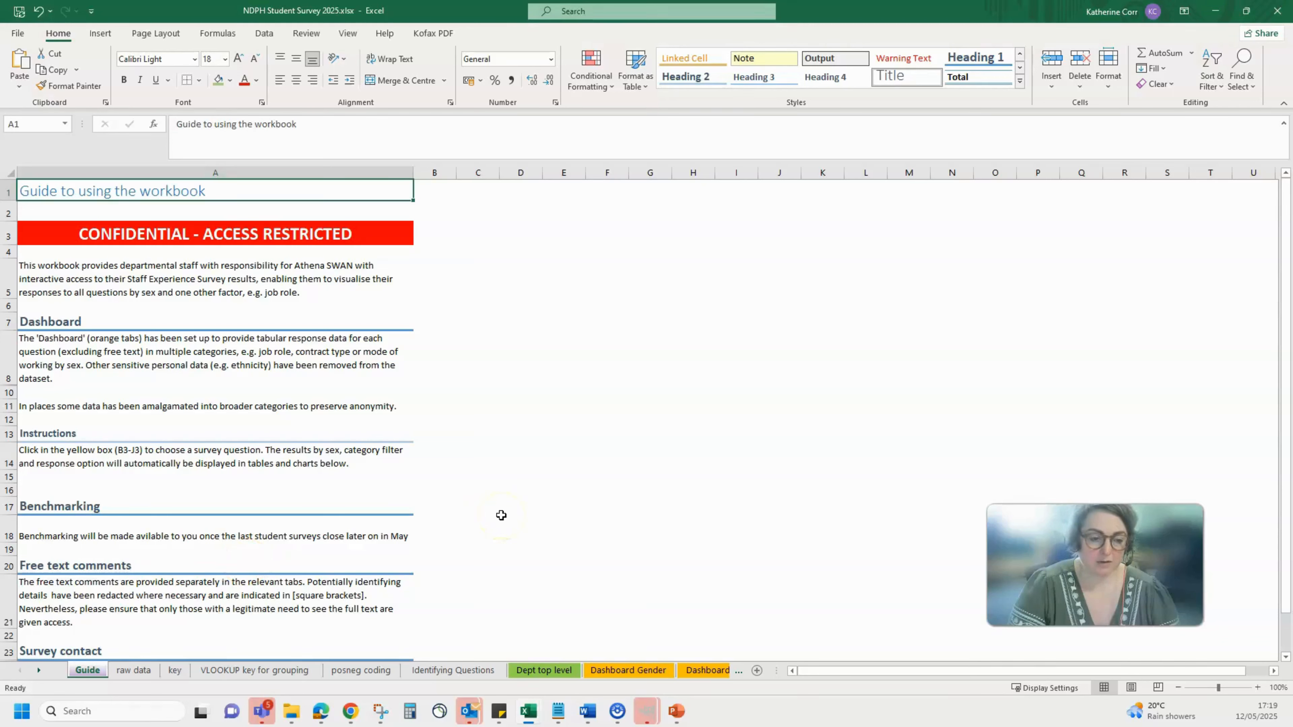
Step: Look over the Dashboard Gender and Dashboard Disability sheets in the NDPH Student Survey 2025 workbook
{"action": "left_click", "coordinate": [778, 549]}
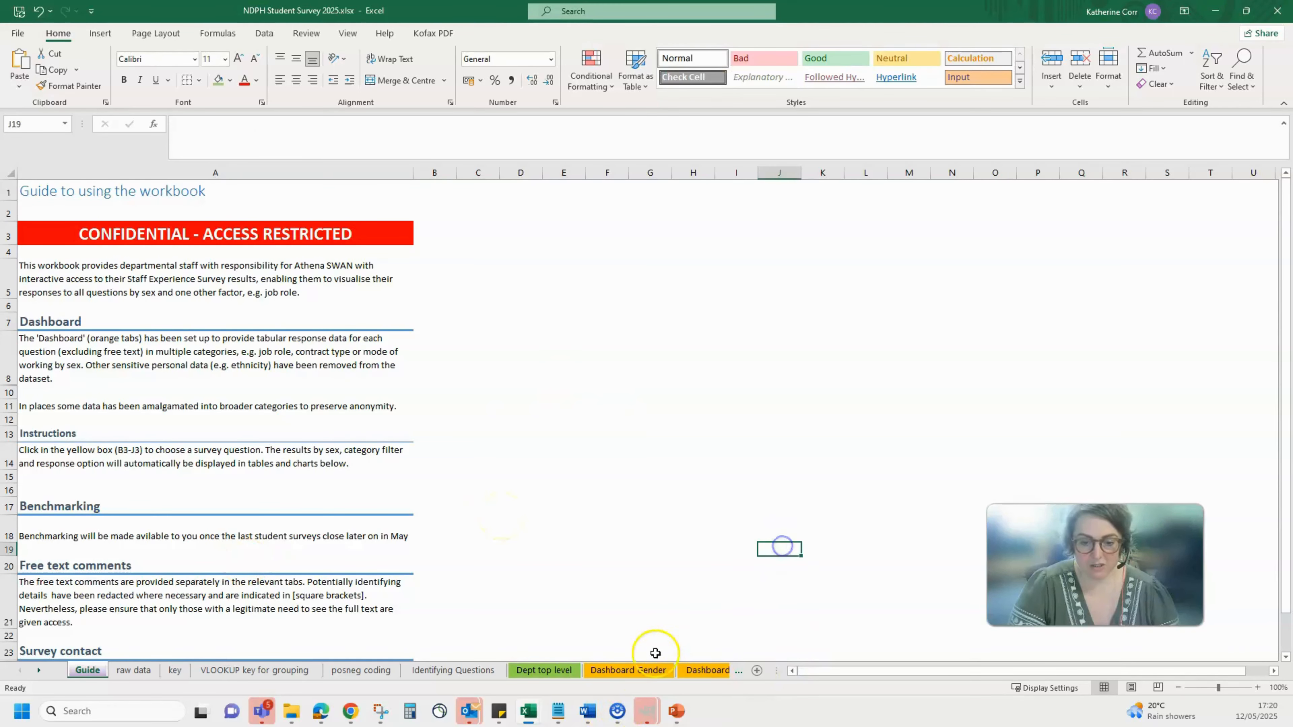
{"action": "left_click", "coordinate": [641, 671]}
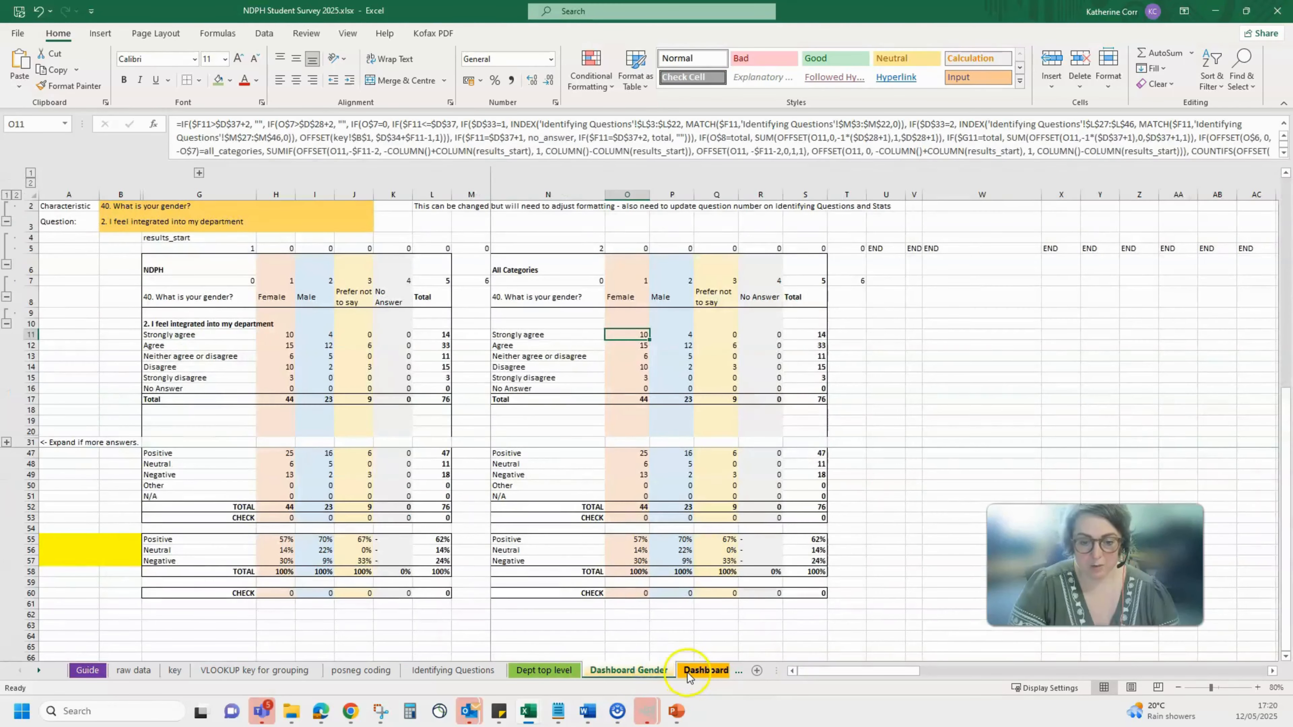
{"action": "left_click", "coordinate": [700, 671]}
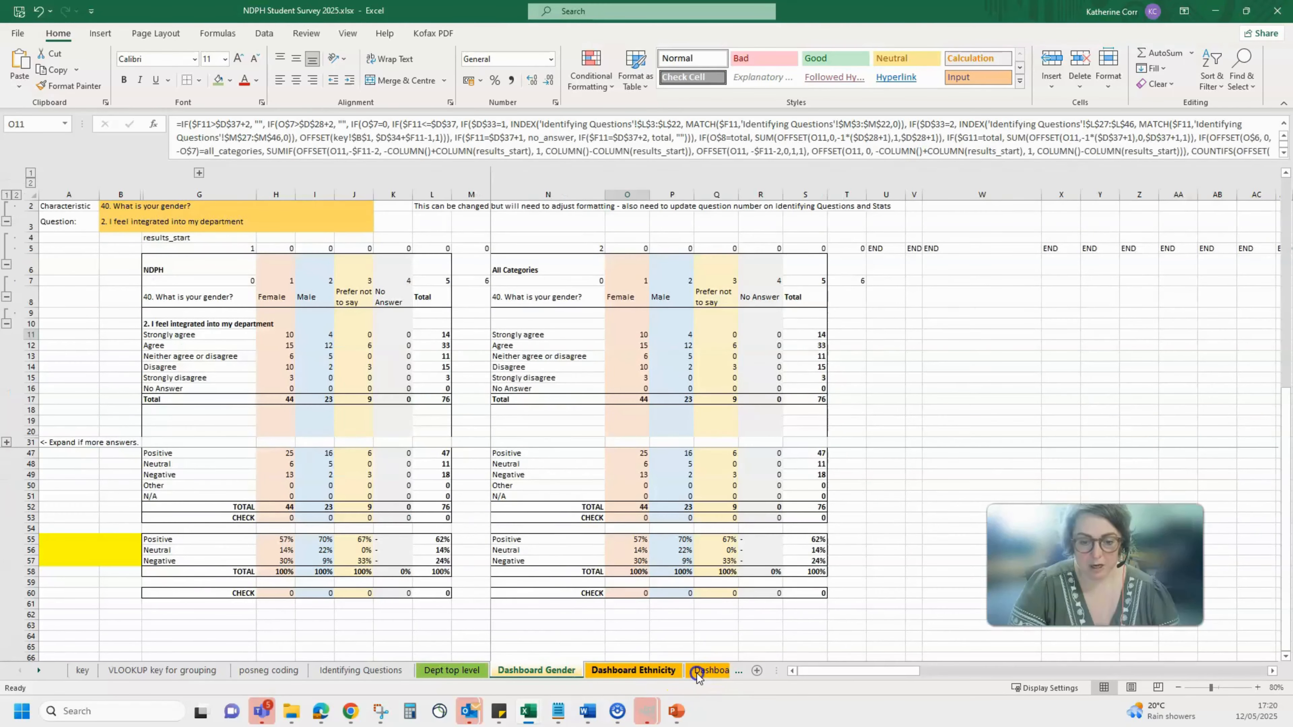
{"action": "left_click", "coordinate": [712, 671]}
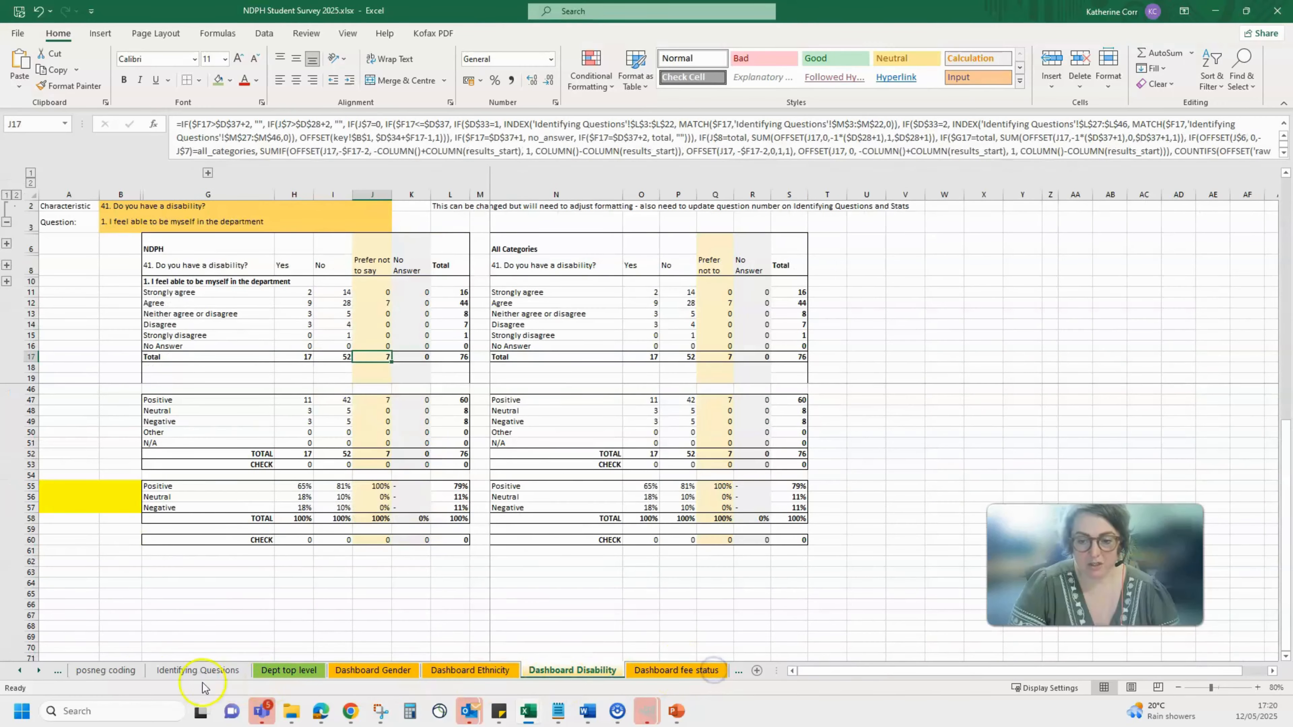
Step: Hide the raw data, key, VLOOKUP key for grouping, posneg coding and Identifying Questions sheets together
{"action": "left_click", "coordinate": [19, 672]}
{"action": "left_click", "coordinate": [19, 671]}
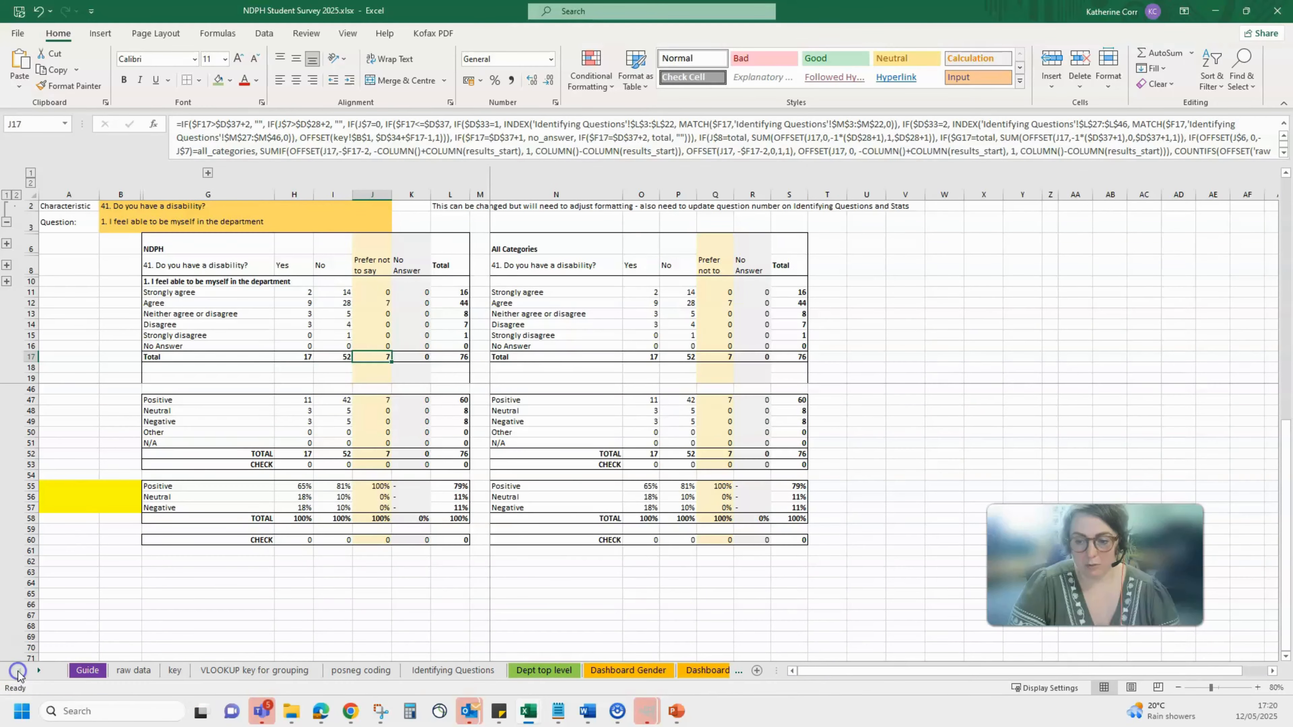
{"action": "left_click", "coordinate": [132, 671]}
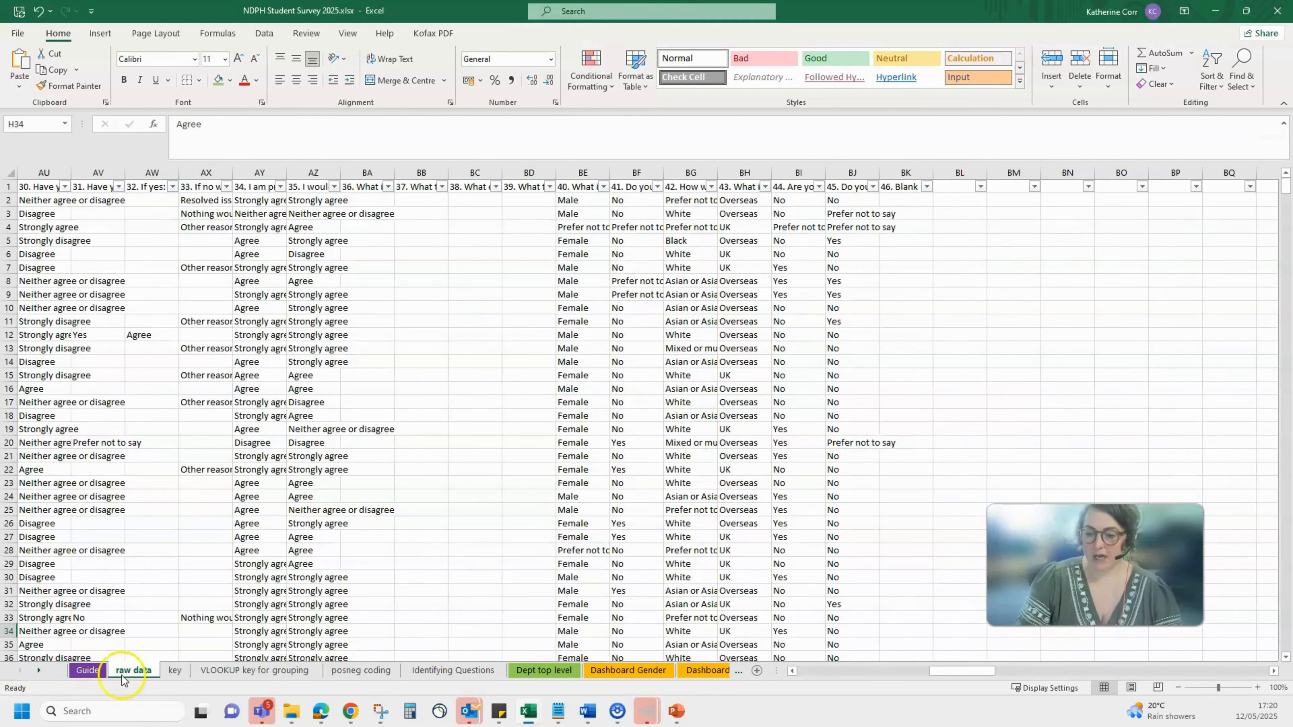
{"action": "left_click", "coordinate": [466, 671]}
{"action": "right_click", "coordinate": [467, 671]}
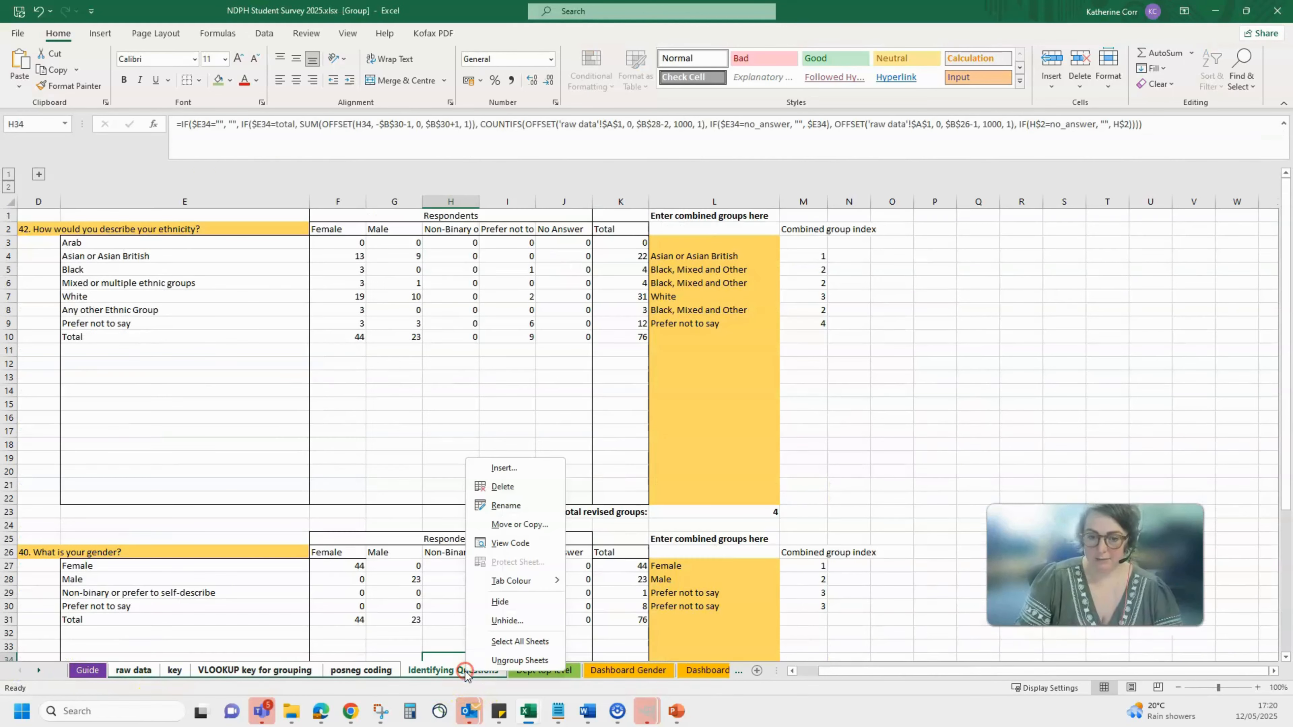
{"action": "left_click", "coordinate": [493, 605]}
Step: Show Dept top level and review the remaining visible sheets through to the free text ones
{"action": "left_click", "coordinate": [130, 680]}
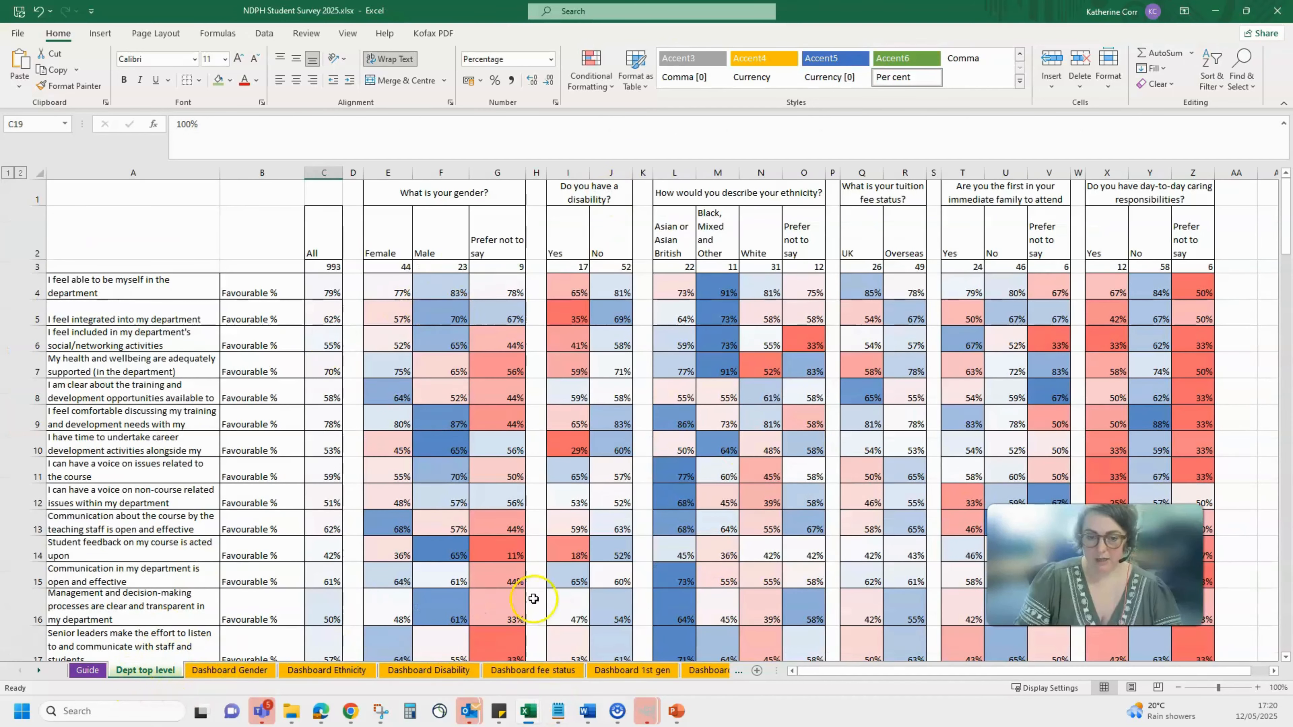
{"action": "left_click", "coordinate": [37, 672]}
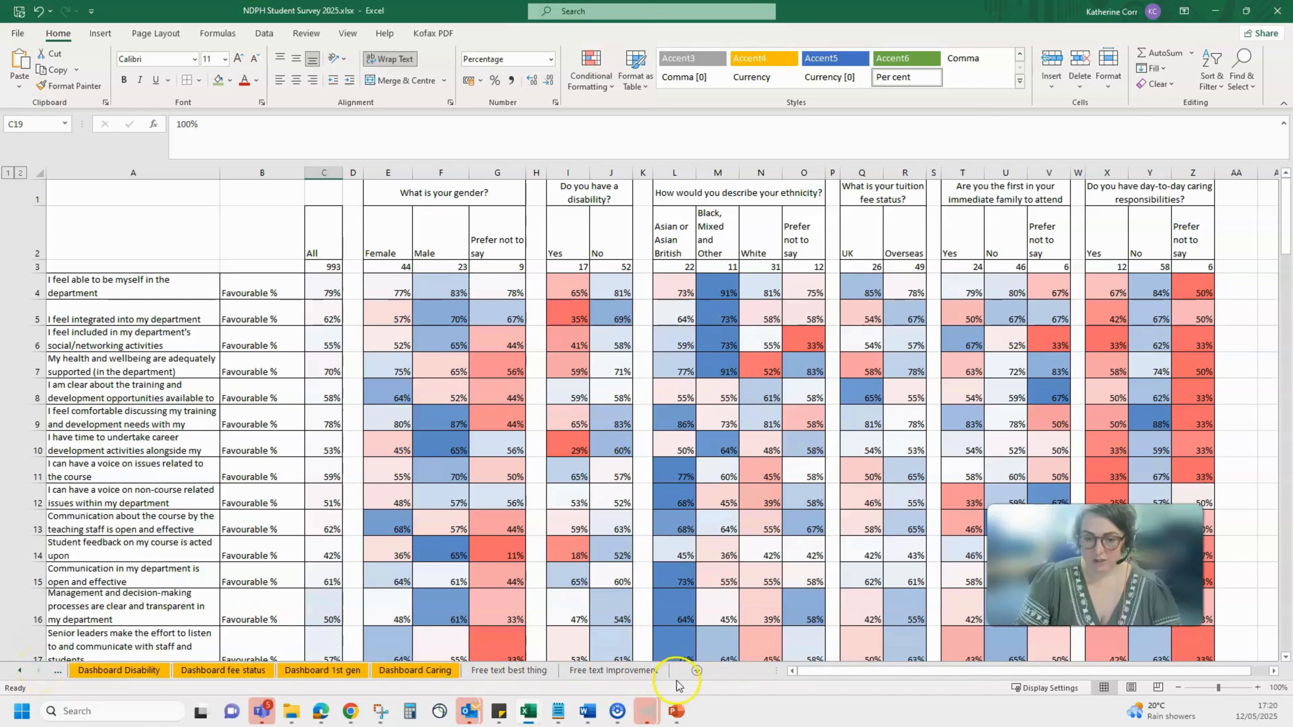
{"action": "left_click", "coordinate": [19, 672]}
{"action": "left_click", "coordinate": [19, 673]}
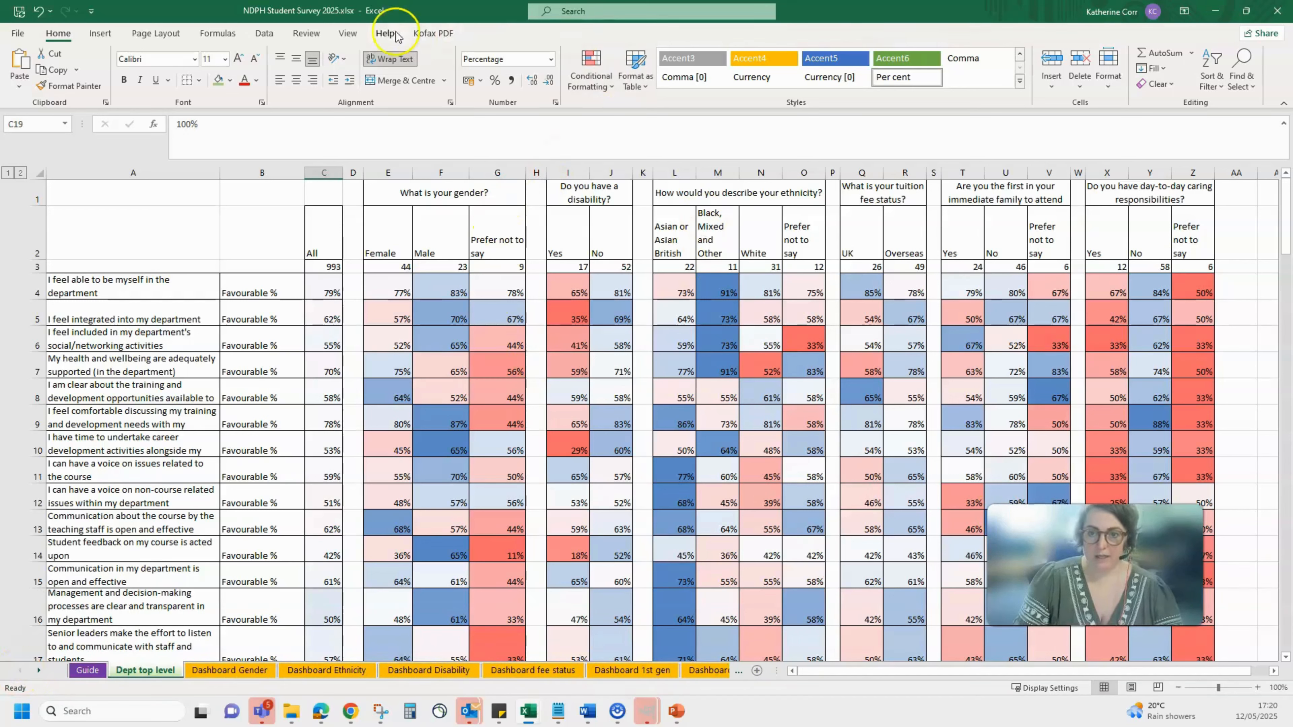
Step: Protect the workbook structure, entering and confirming the protection password
{"action": "left_click", "coordinate": [305, 32]}
{"action": "left_click", "coordinate": [566, 88]}
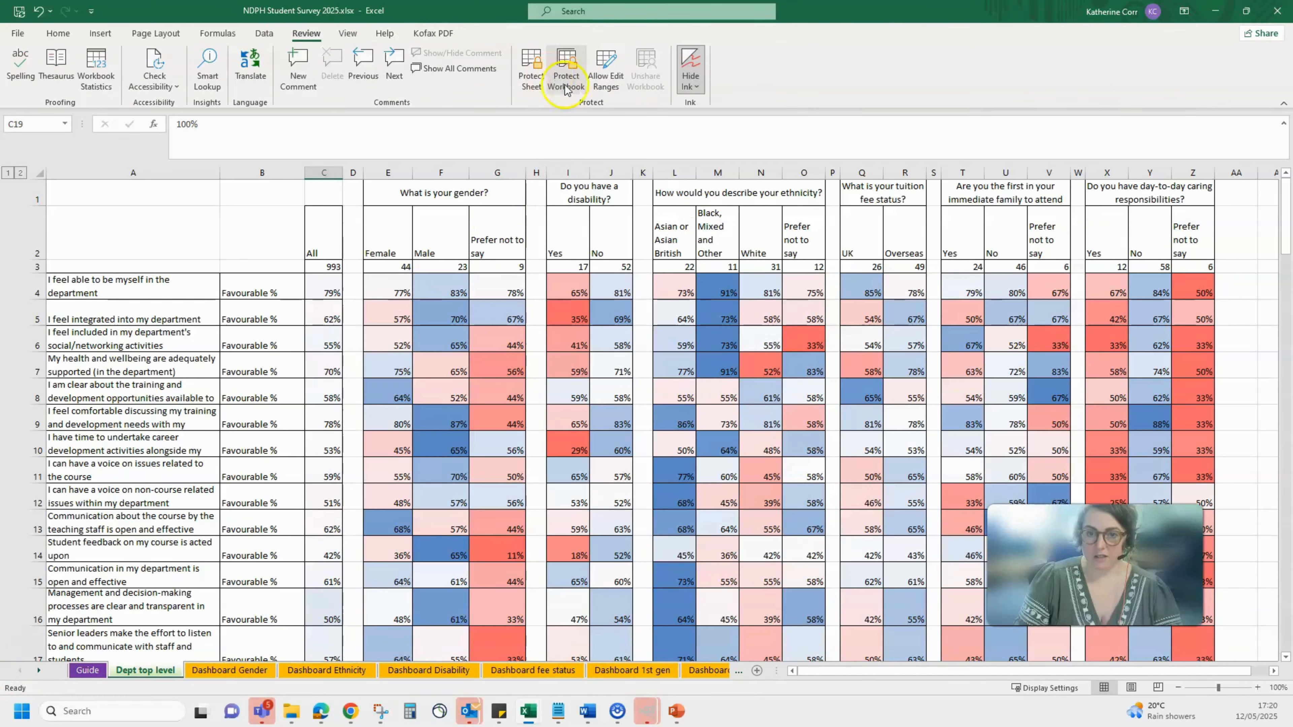
{"action": "type", "text": "•••"}
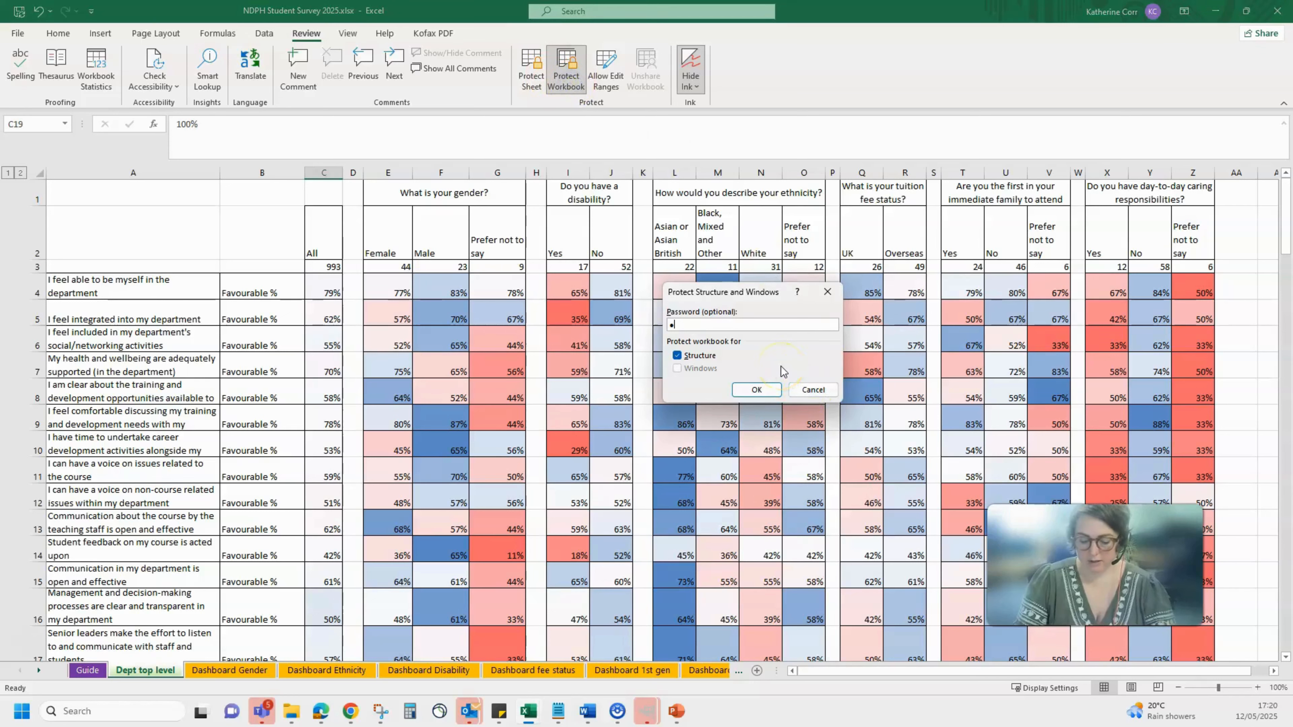
{"action": "type", "text": "•••••••••"}
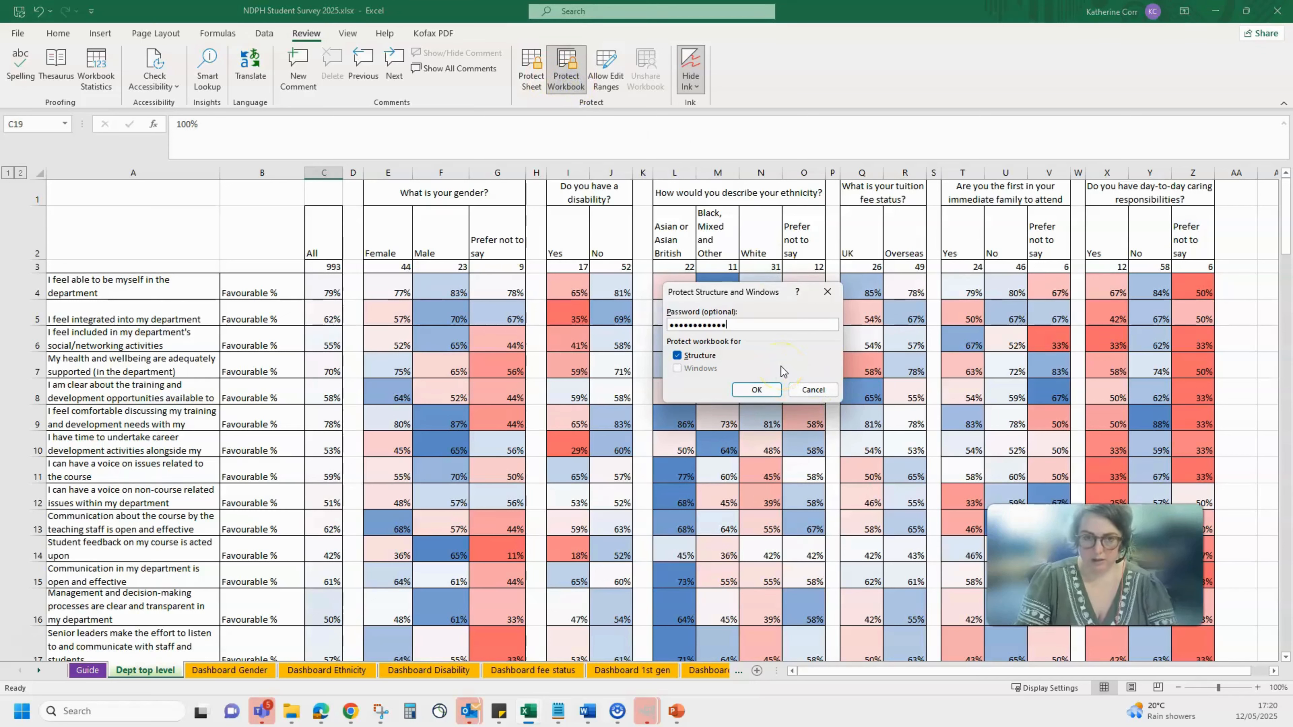
{"action": "key", "text": "Return"}
{"action": "type", "text": "•••"}
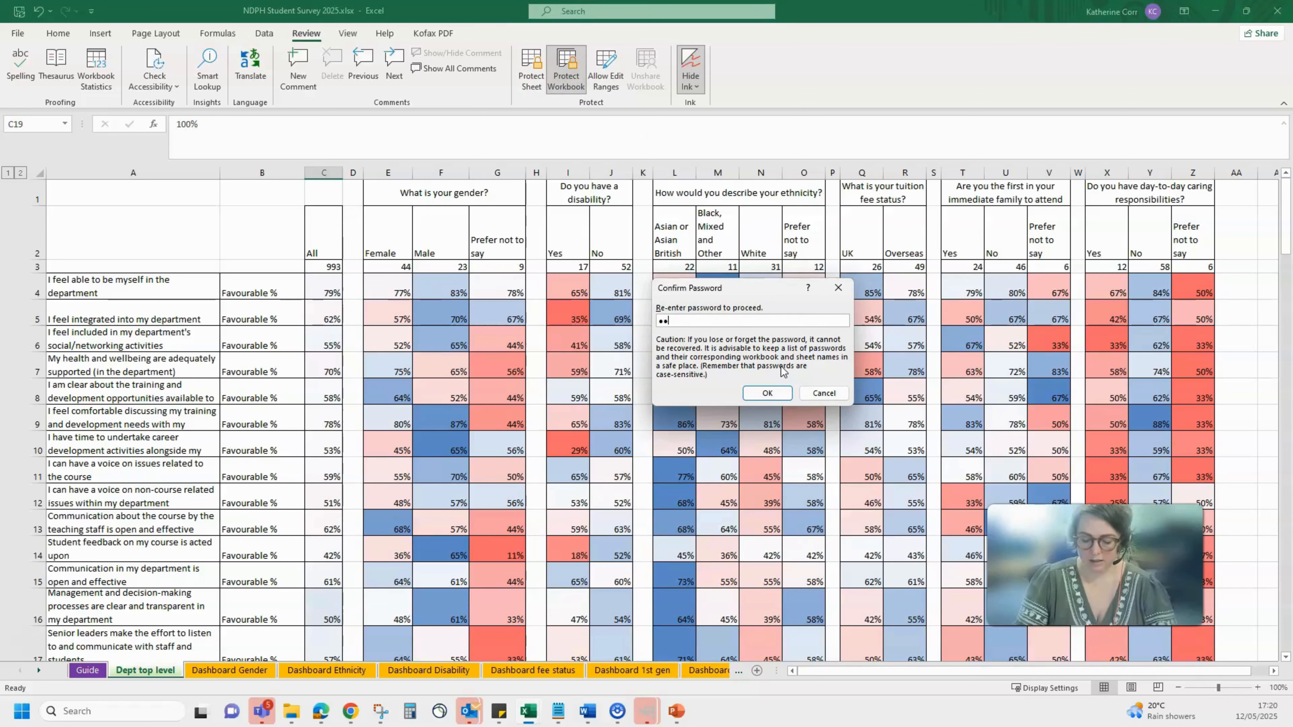
{"action": "type", "text": "•••••••••"}
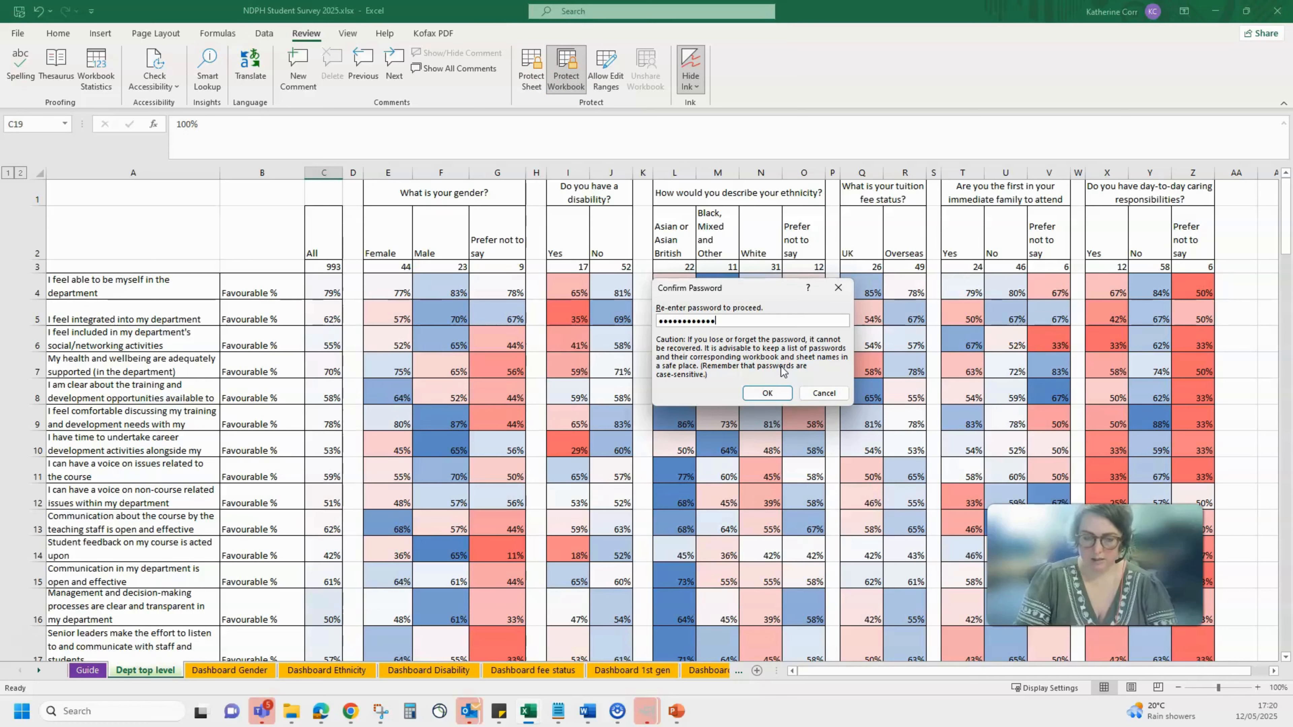
{"action": "key", "text": "Return"}
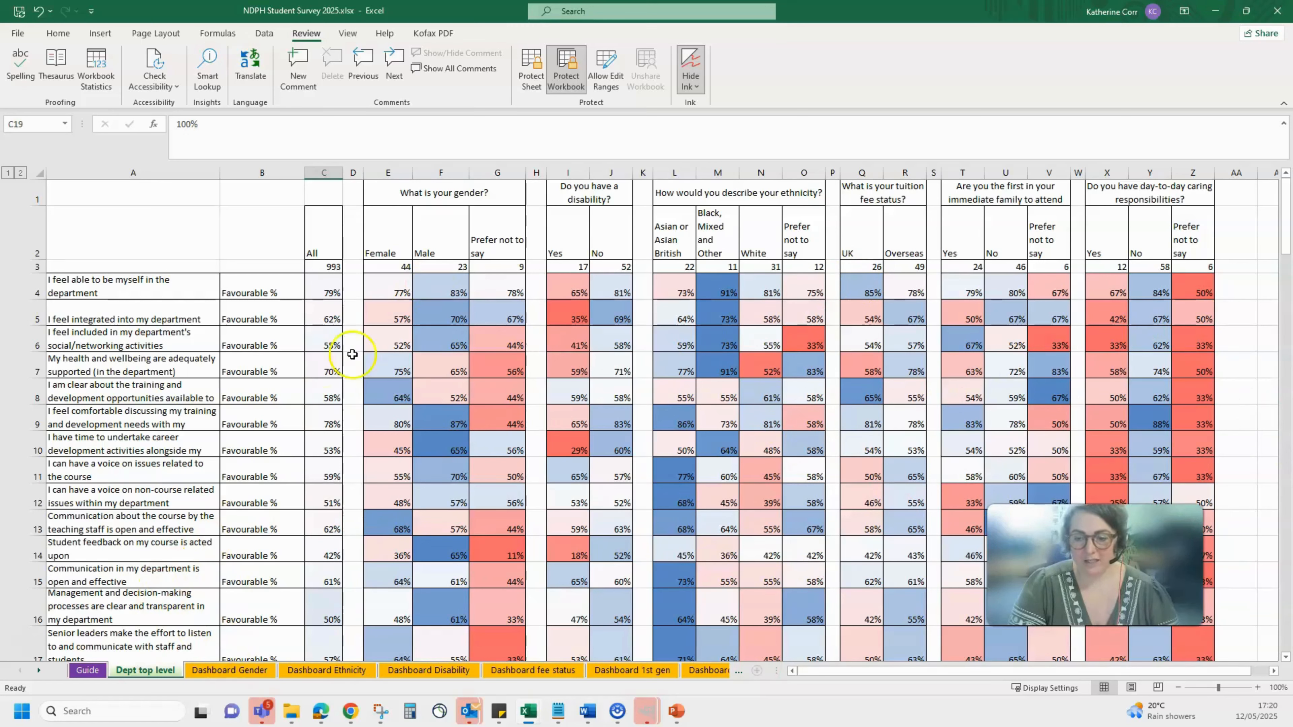
Step: Open the Dashboard Gender sheet and look over its response tables
{"action": "left_click", "coordinate": [222, 669]}
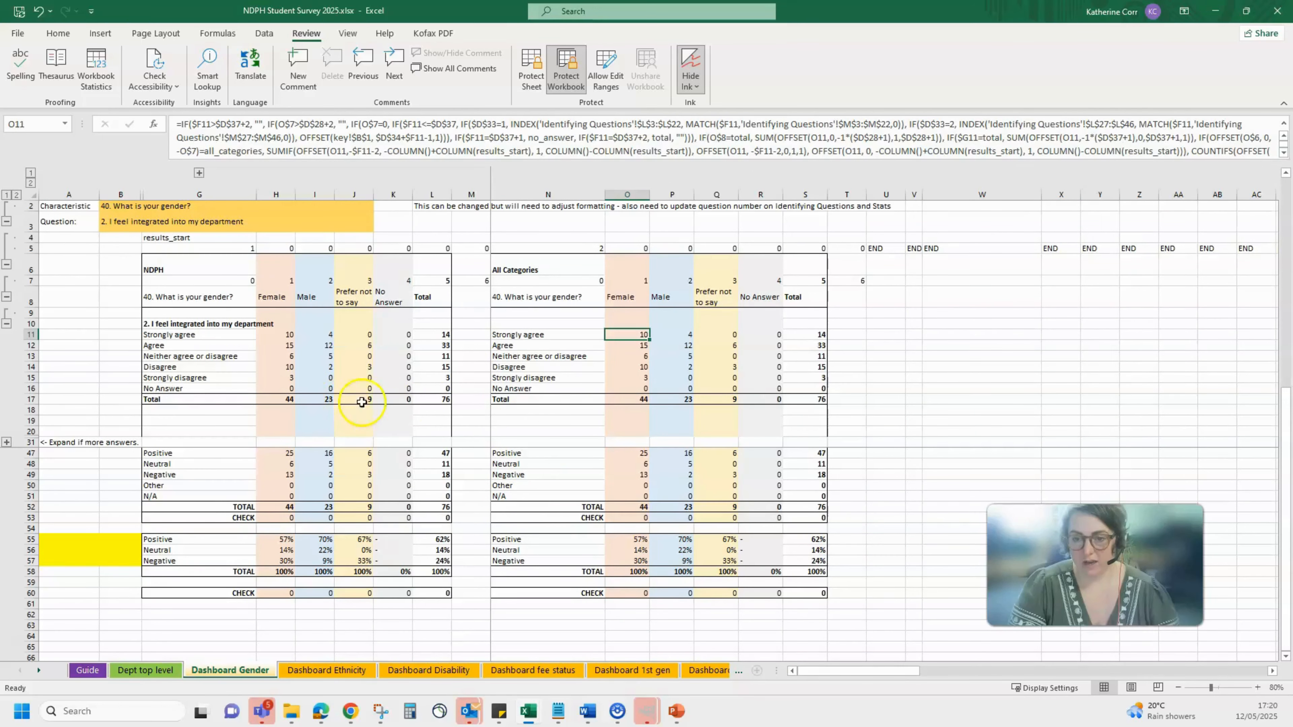
{"action": "scroll", "coordinate": [396, 413], "scroll_direction": "down", "scroll_amount": 3}
{"action": "scroll", "coordinate": [397, 413], "scroll_direction": "up", "scroll_amount": 4}
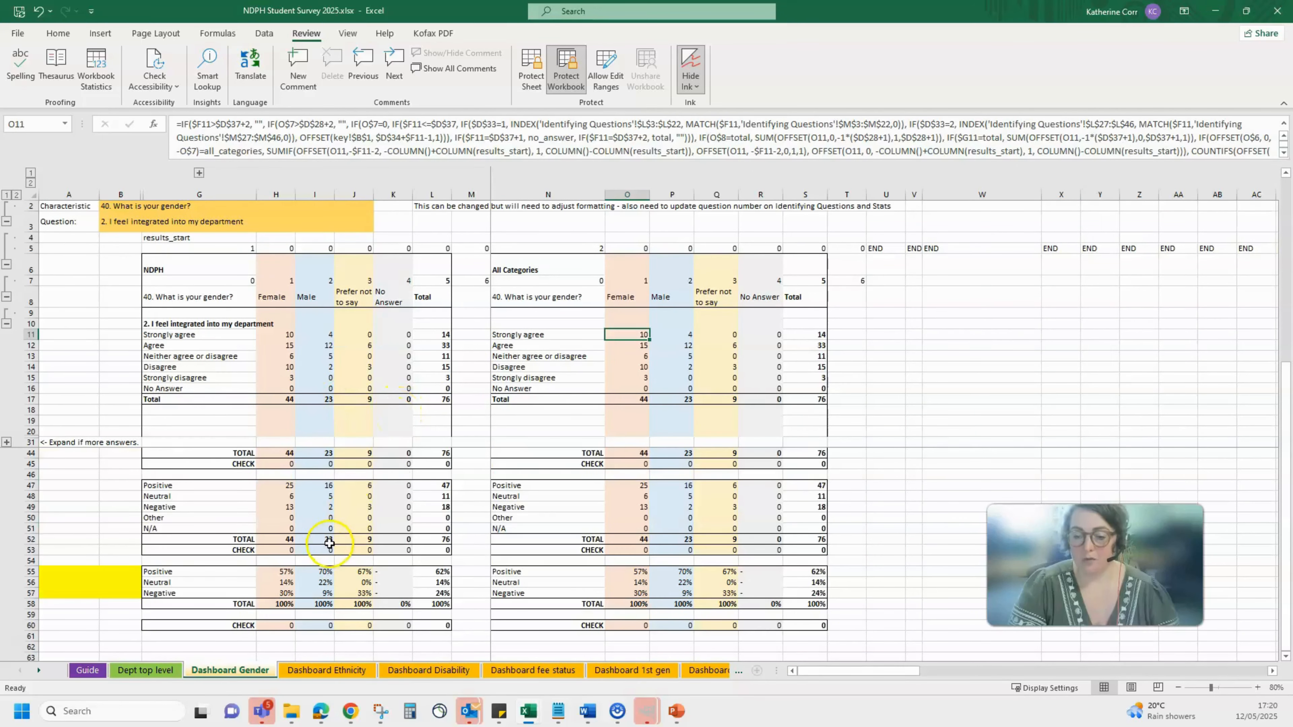
Step: Check whether hidden sheets can be unhidden in the protected workbook, and look over the lower tables on Dashboard Gender
{"action": "left_click", "coordinate": [66, 32]}
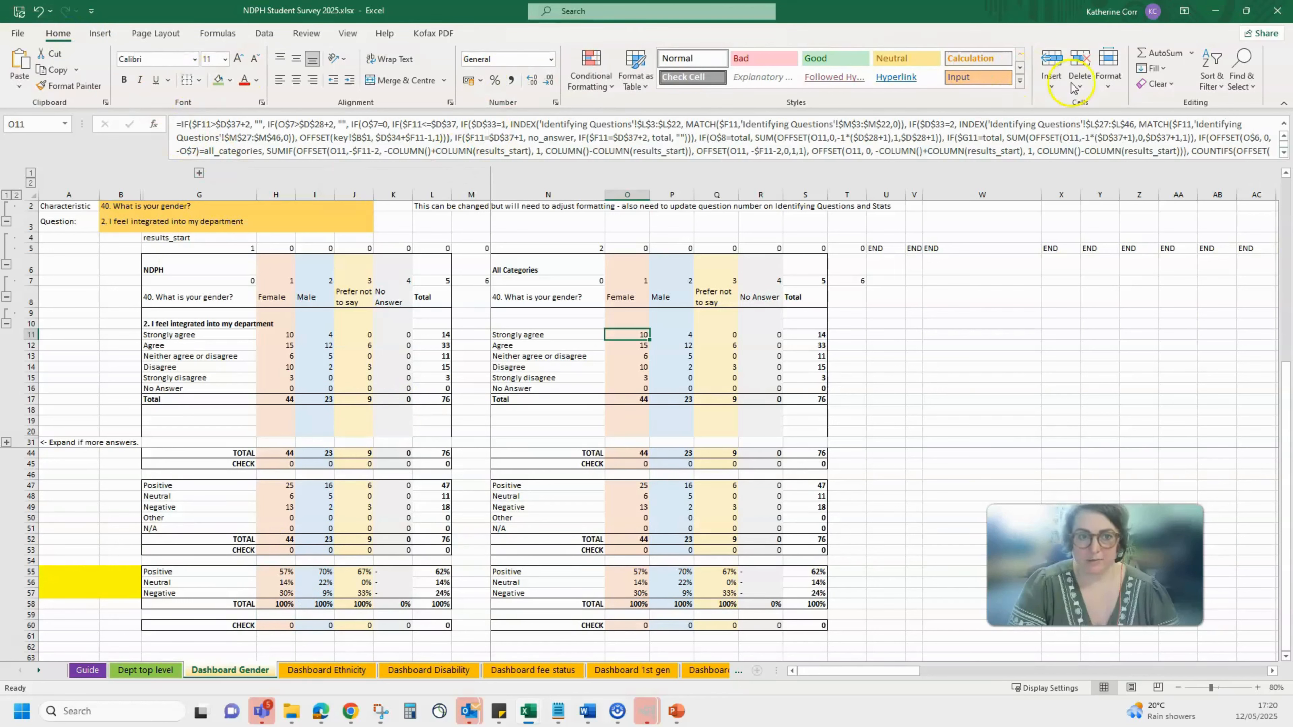
{"action": "left_click", "coordinate": [1109, 81]}
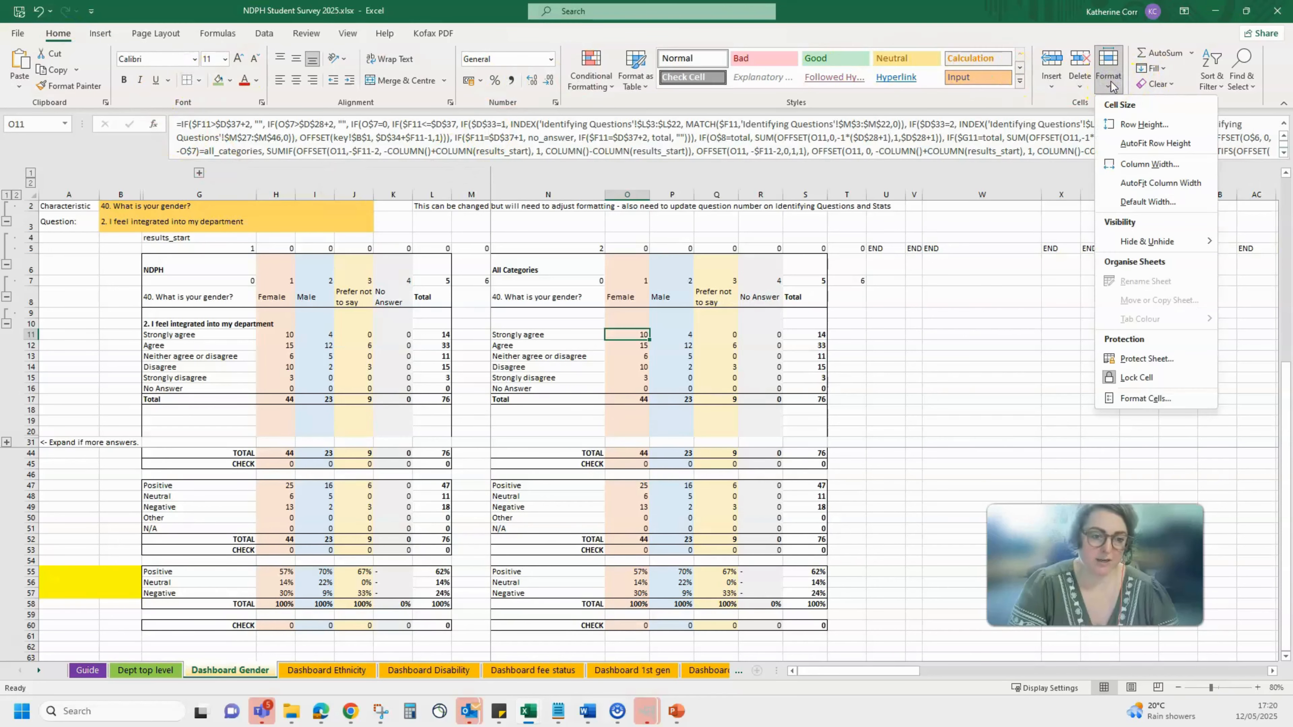
{"action": "left_click", "coordinate": [1155, 241]}
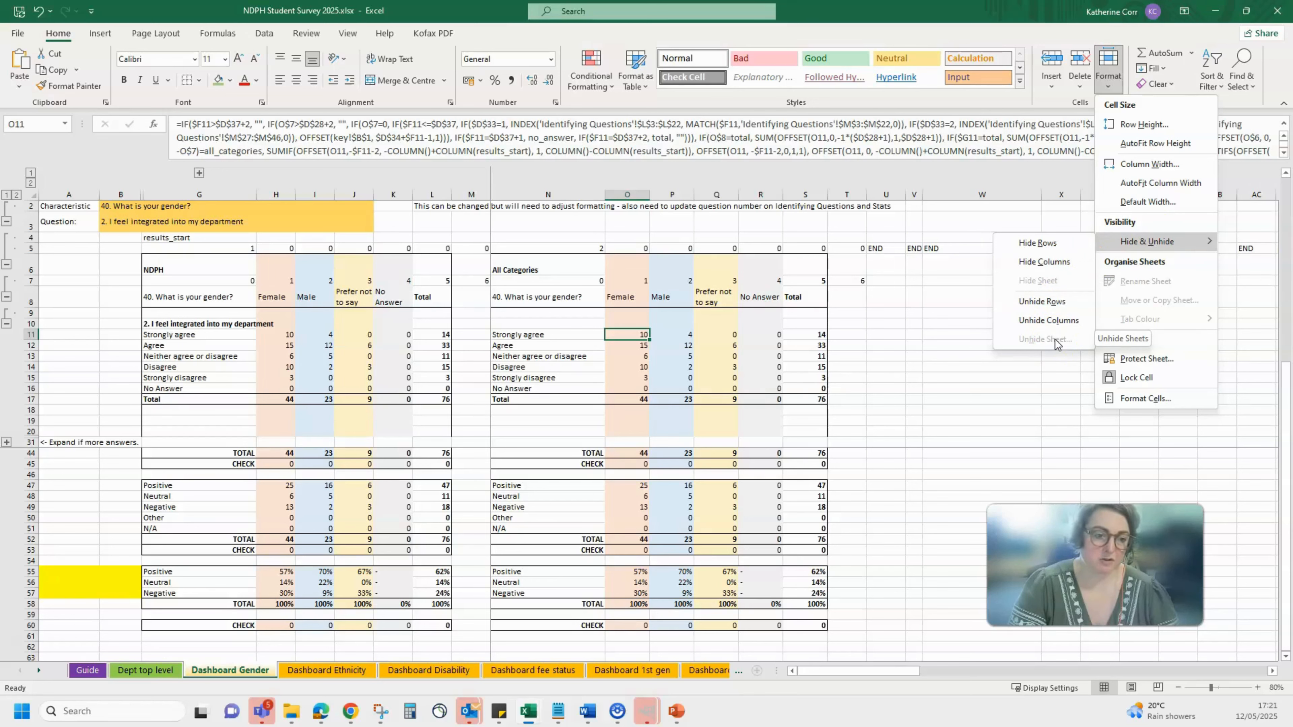
{"action": "left_click", "coordinate": [923, 352]}
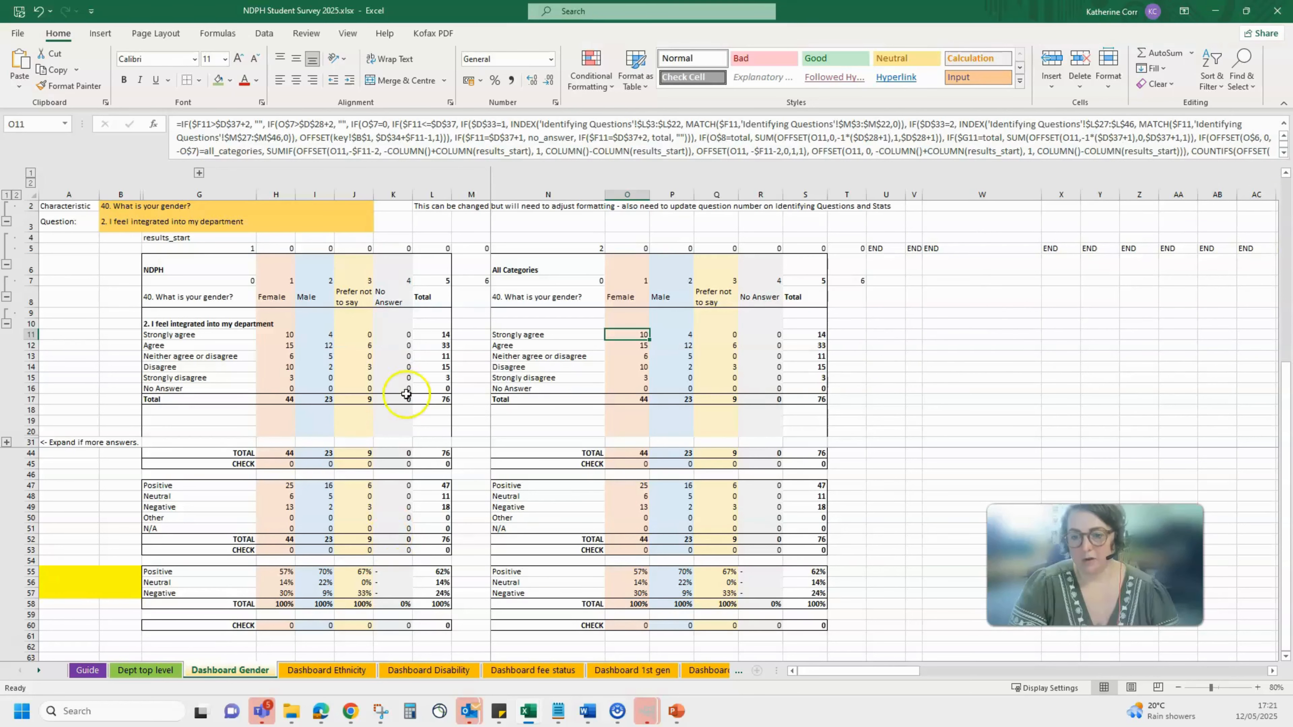
{"action": "scroll", "coordinate": [352, 491], "scroll_direction": "down", "scroll_amount": 2}
{"action": "scroll", "coordinate": [352, 496], "scroll_direction": "up", "scroll_amount": 3}
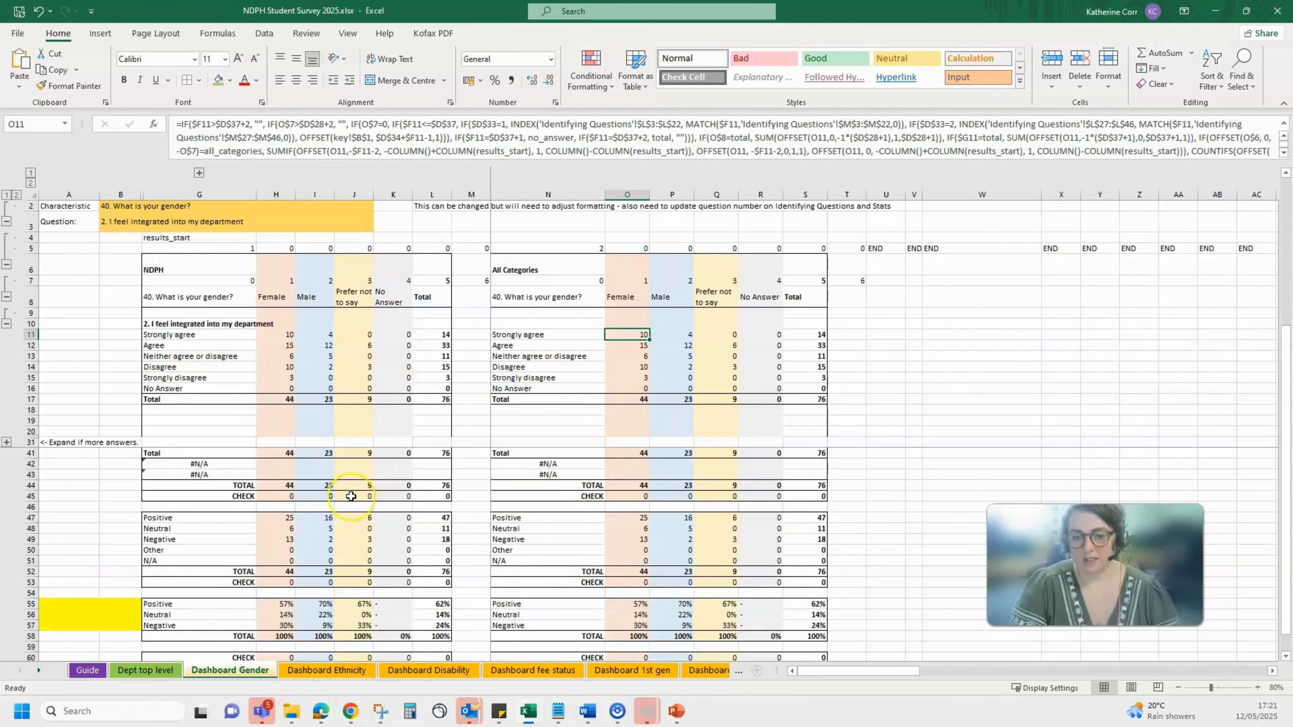
Step: Go through the Dashboard sheets from Gender to Caring, positioning each lower pane past the #N/A rows where they show
{"action": "scroll", "coordinate": [350, 495], "scroll_direction": "down", "scroll_amount": 1}
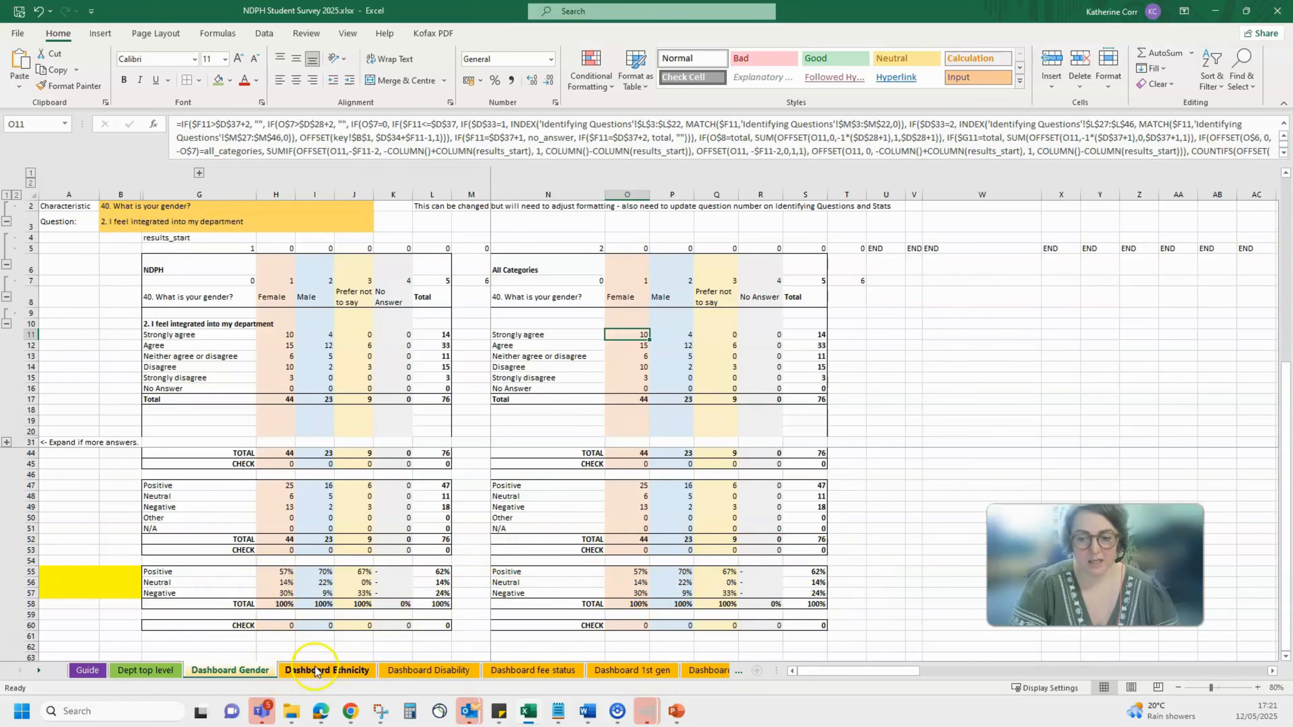
{"action": "left_click", "coordinate": [326, 670]}
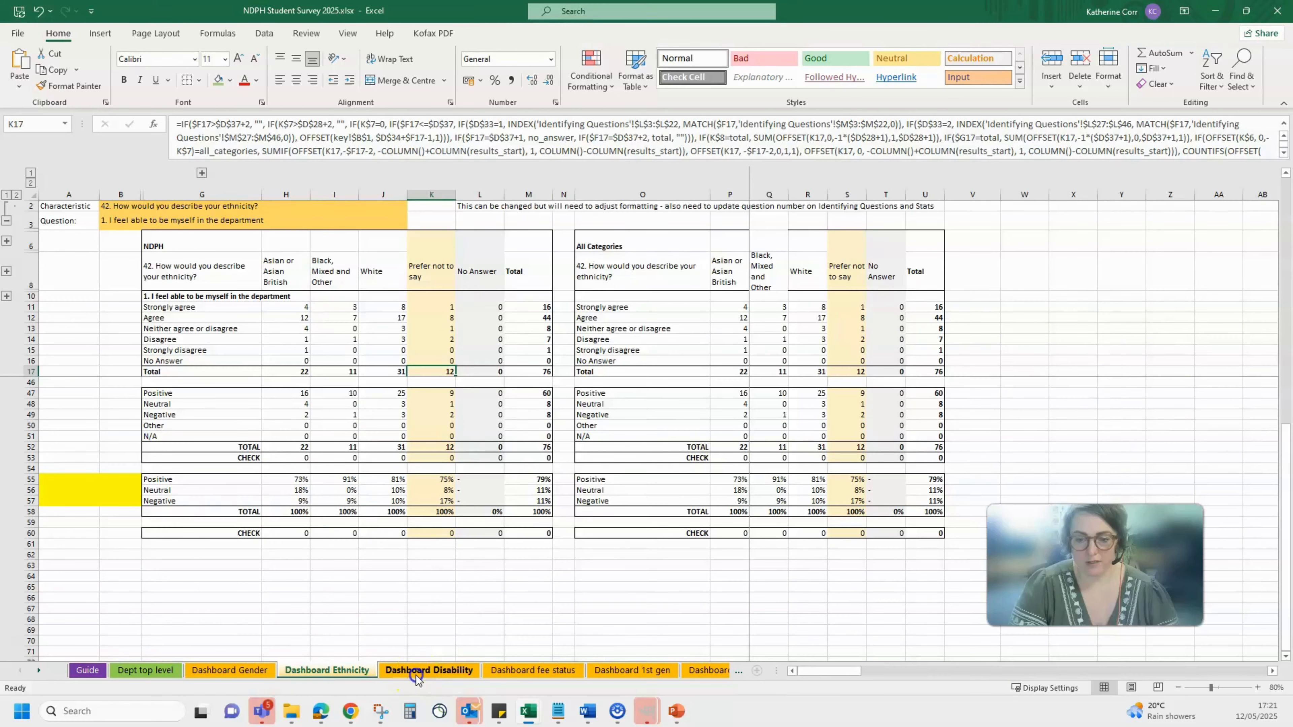
{"action": "left_click", "coordinate": [427, 671]}
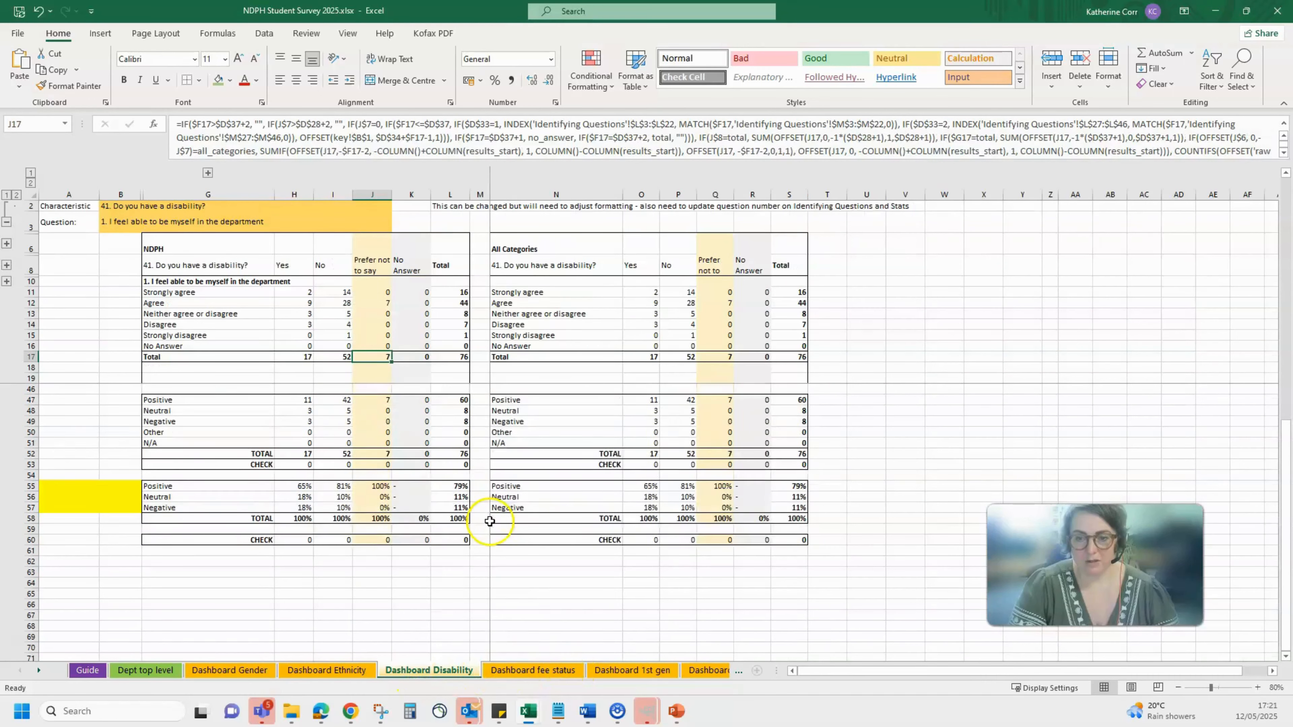
{"action": "left_click", "coordinate": [632, 671]}
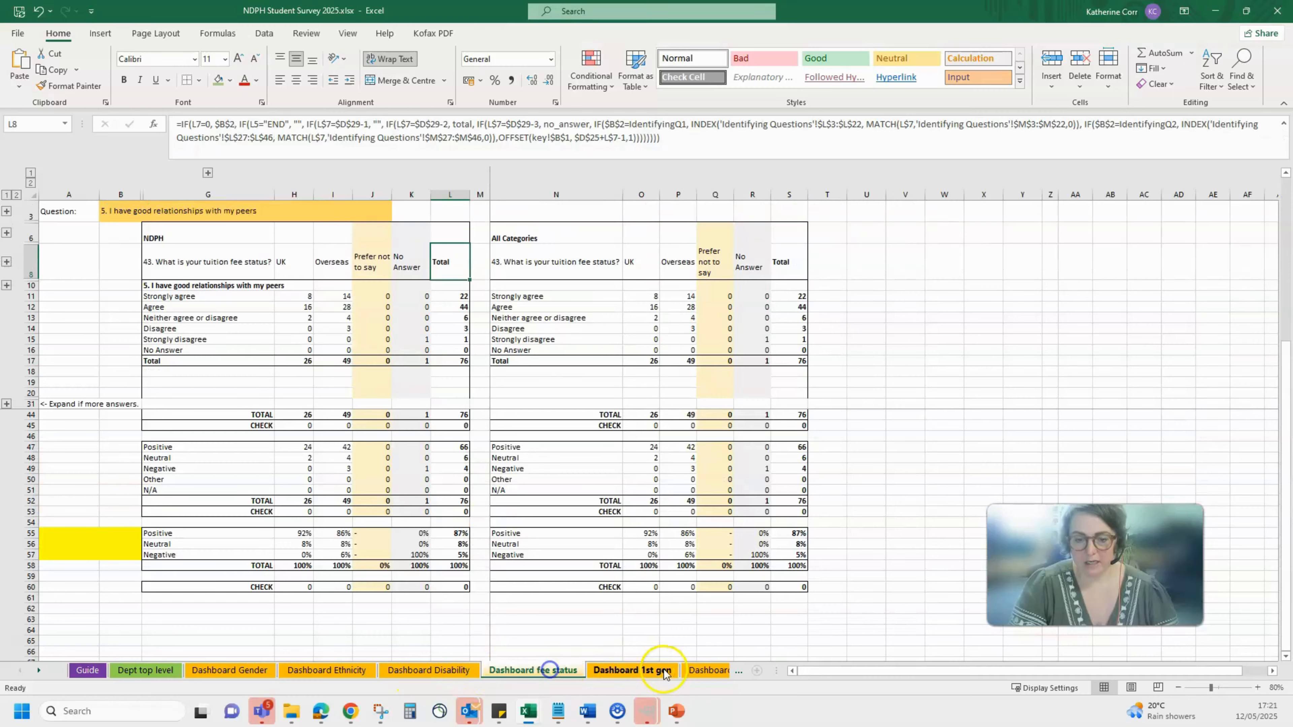
{"action": "scroll", "coordinate": [591, 602], "scroll_direction": "down", "scroll_amount": 4}
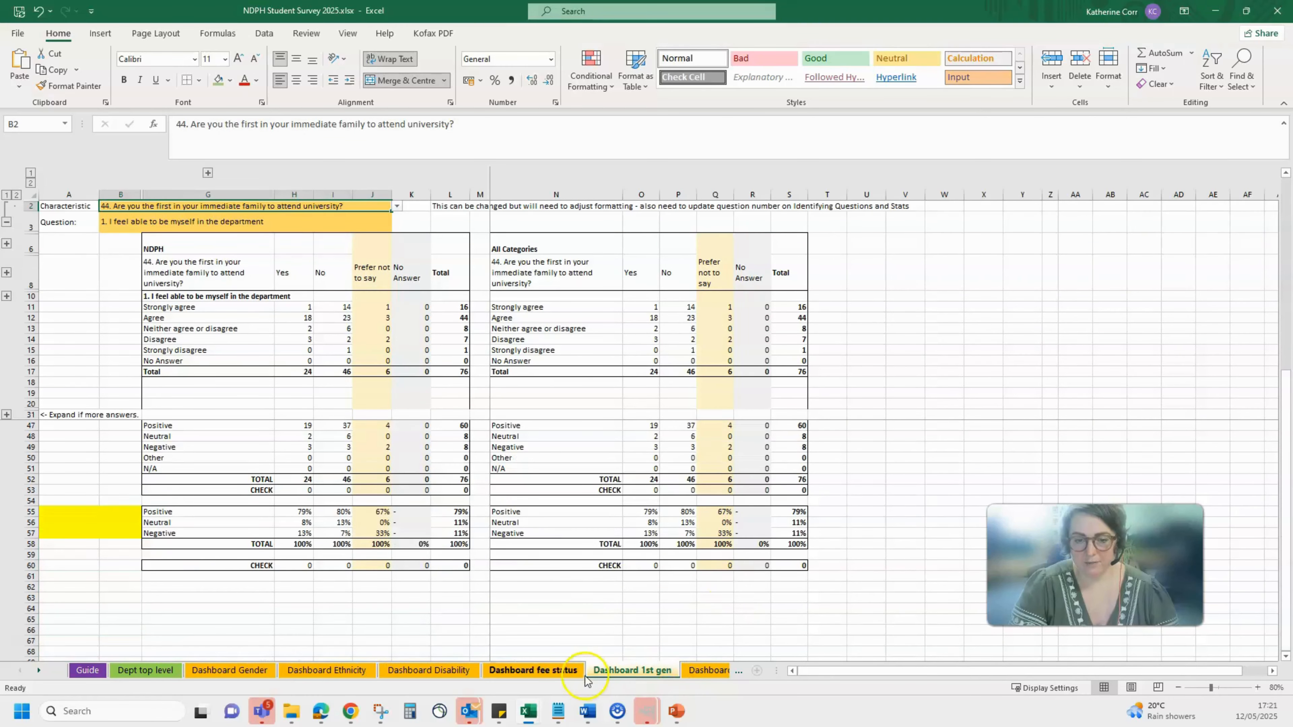
{"action": "left_click", "coordinate": [702, 670]}
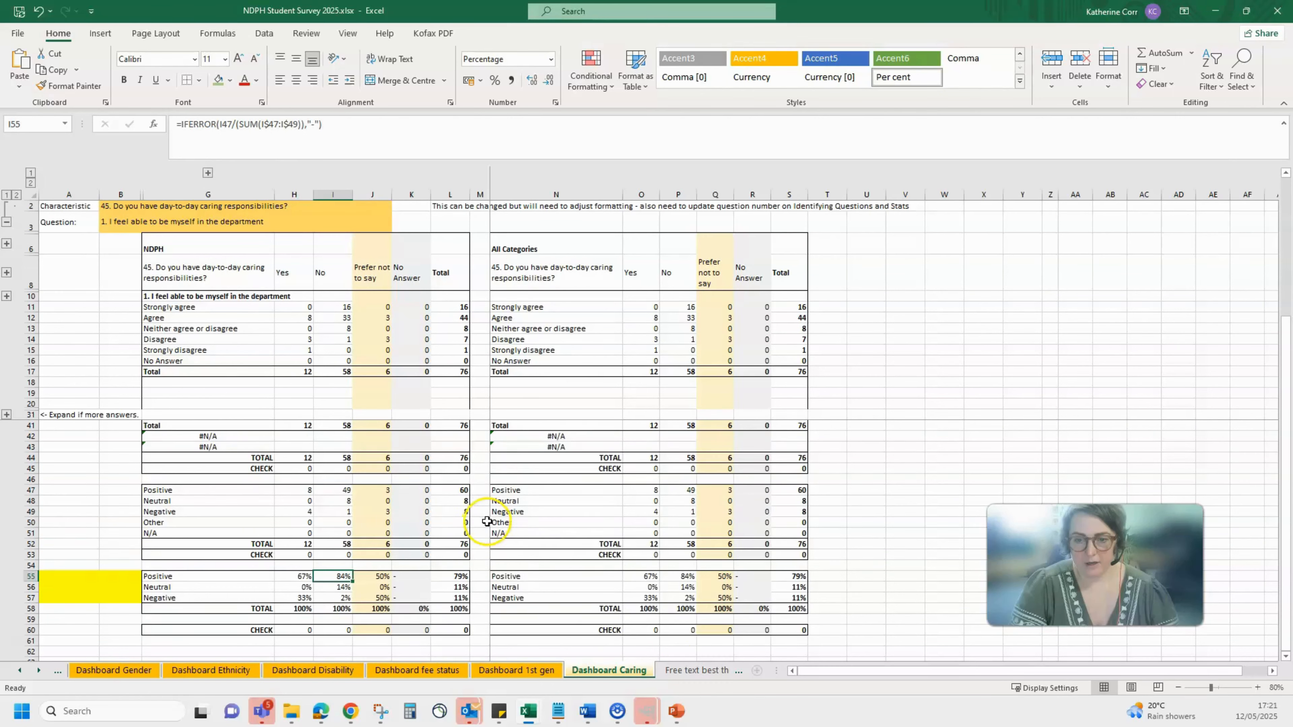
{"action": "scroll", "coordinate": [487, 521], "scroll_direction": "down", "scroll_amount": 2}
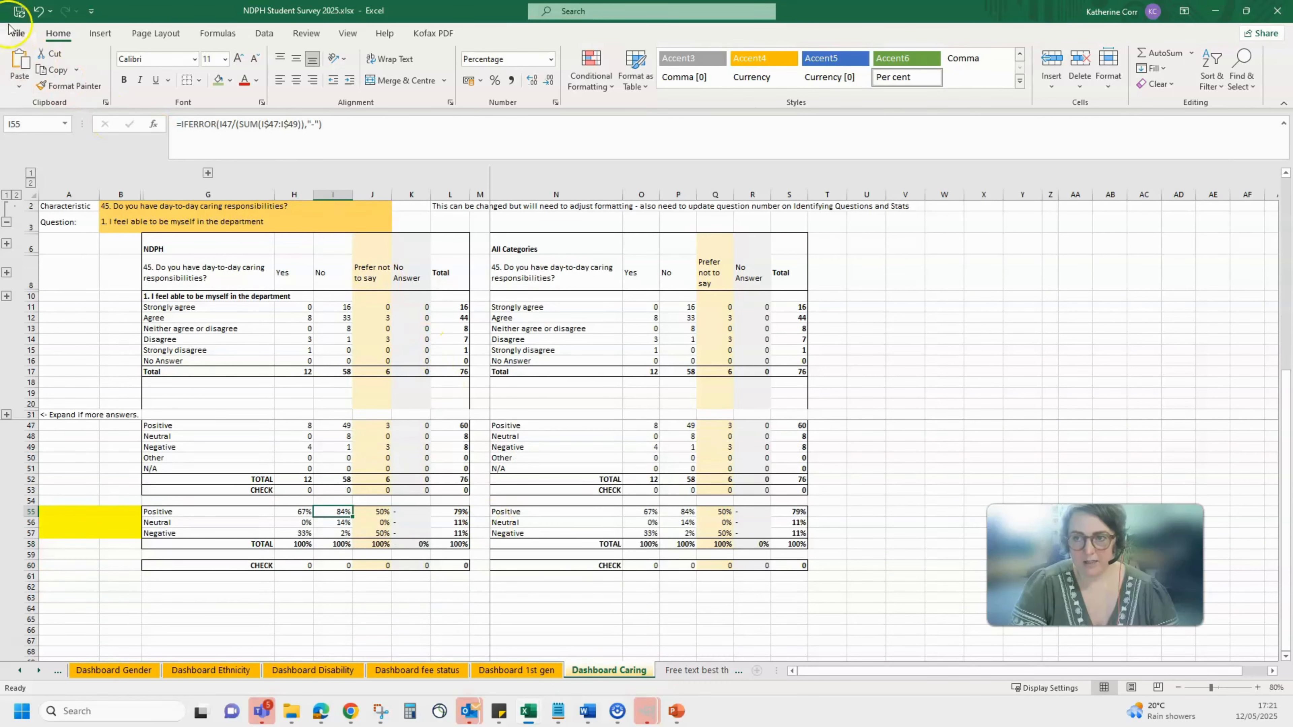
Step: Save the workbook and go back to the Guide sheet
{"action": "left_click", "coordinate": [19, 11]}
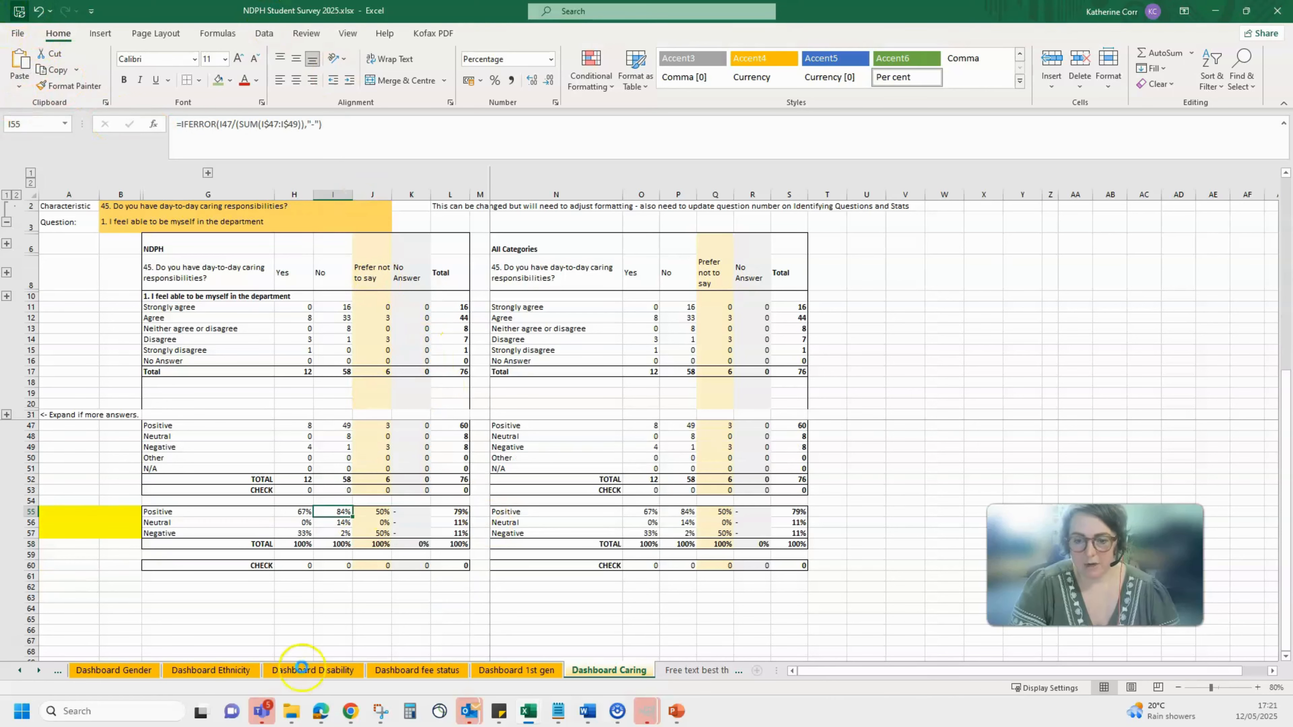
{"action": "left_click", "coordinate": [19, 670]}
{"action": "left_click", "coordinate": [19, 670]}
{"action": "left_click", "coordinate": [87, 671]}
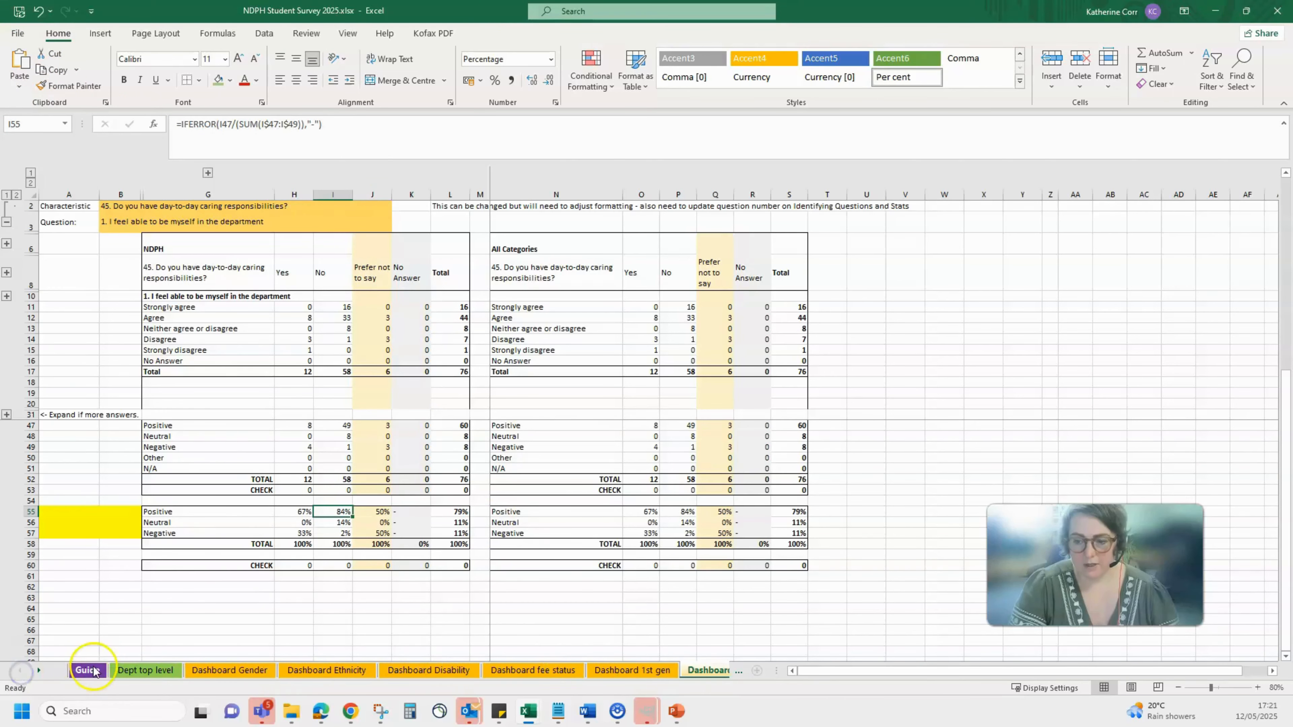